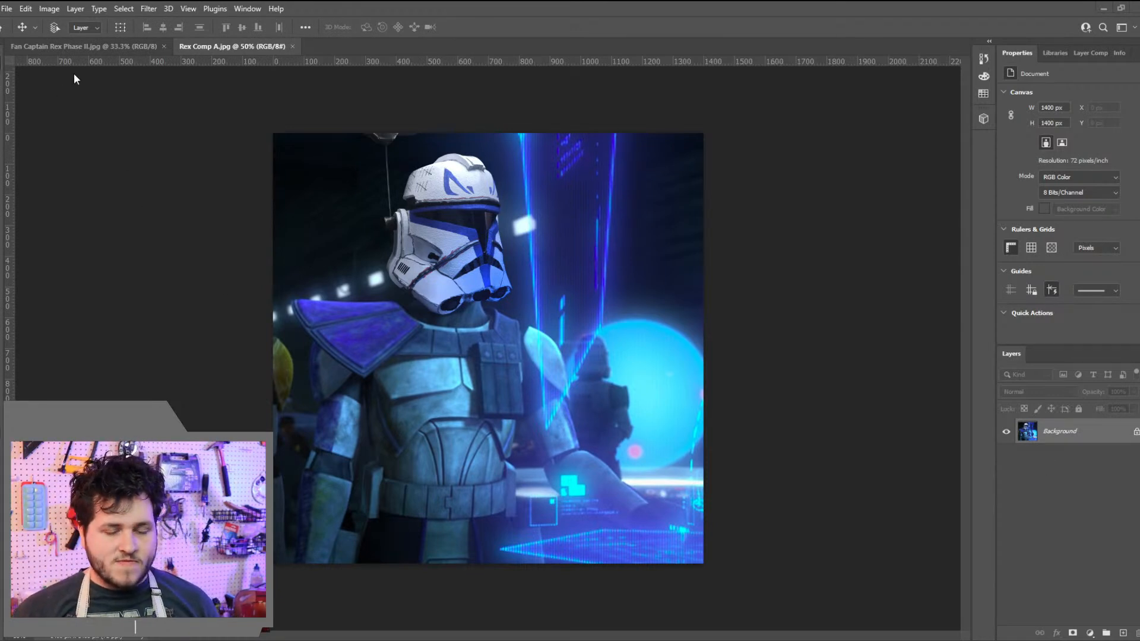
# Review the original Captain Rex helmet photo against the Rex Comp A composite, and close the composite
pyautogui.click(75, 46)
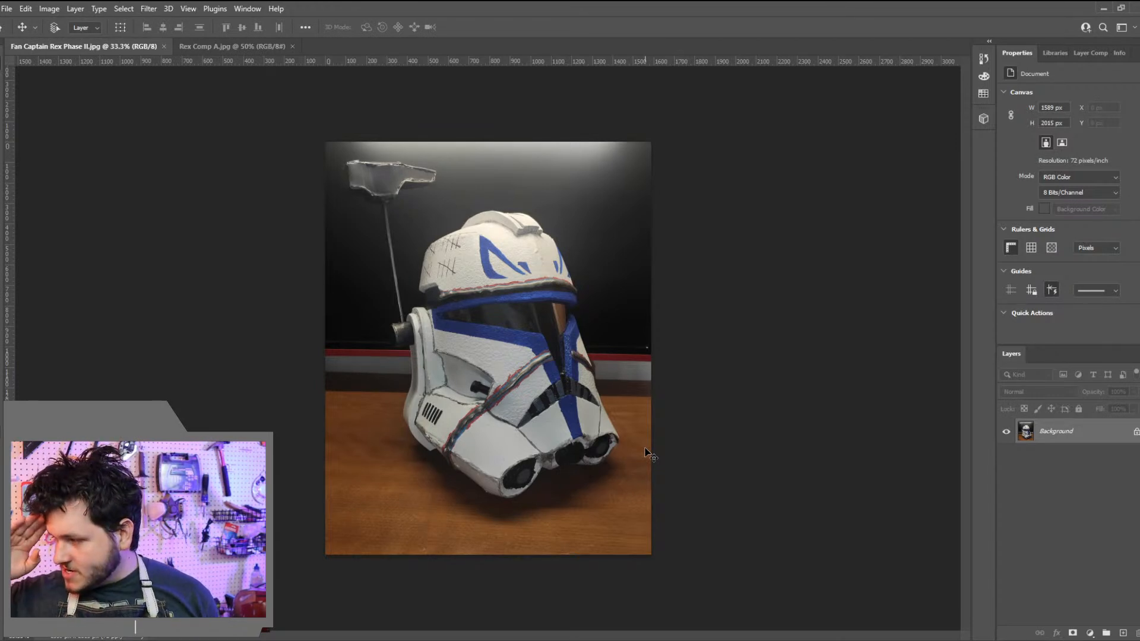
pyautogui.click(236, 48)
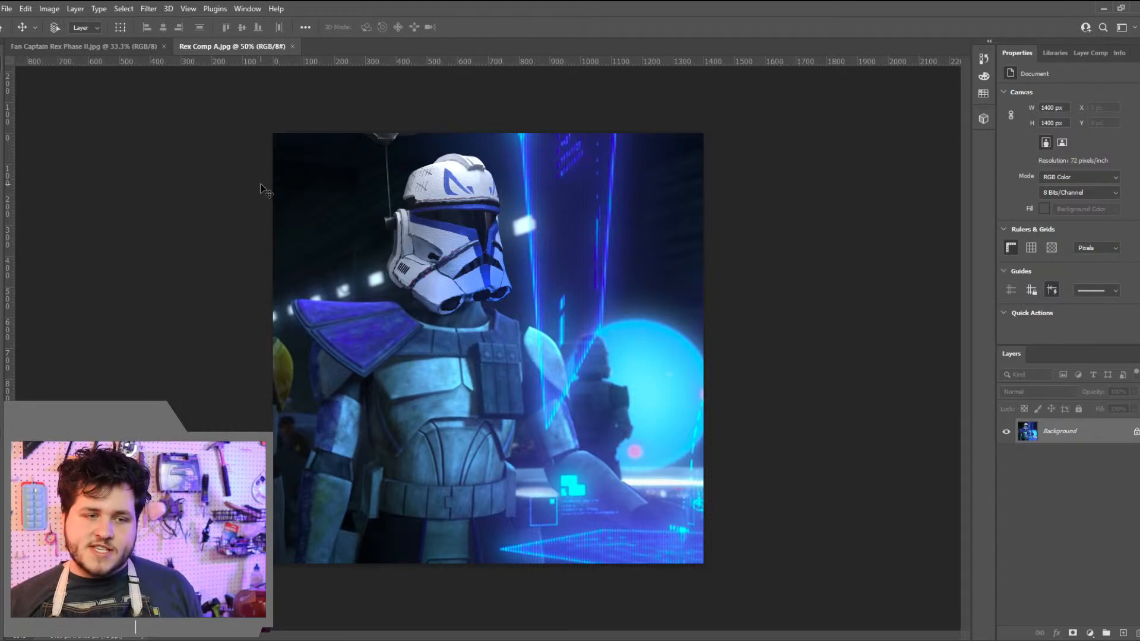
pyautogui.click(292, 45)
# Open the fan's photo of the Mandalorian helmet with the upright pole from their subfolder in Fan Photo Edits
pyautogui.click(6, 9)
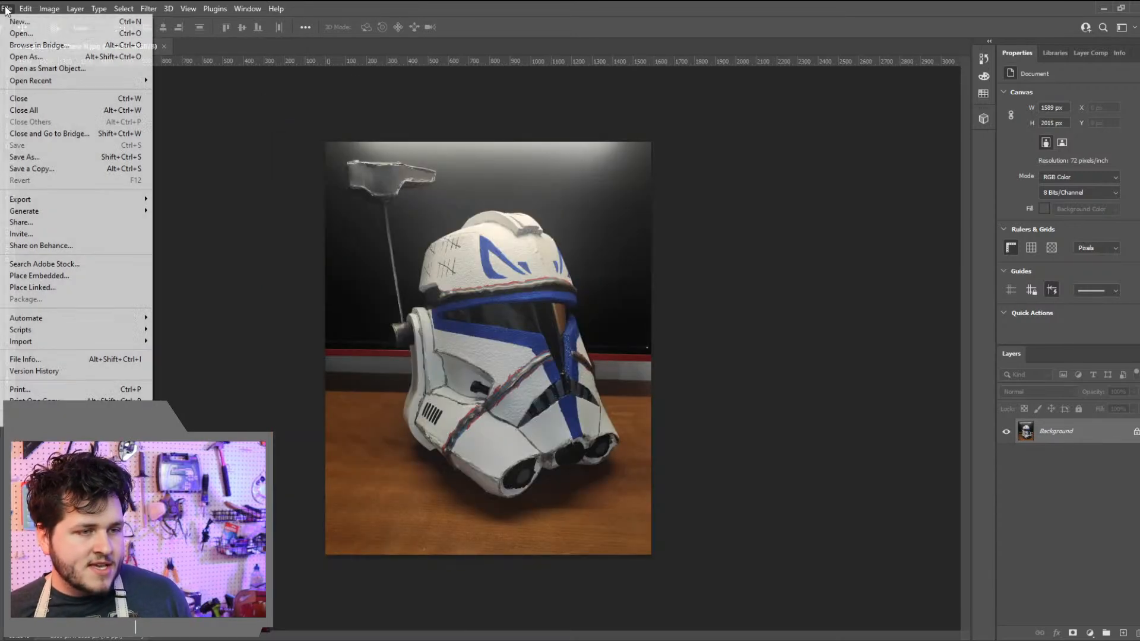
pyautogui.click(21, 33)
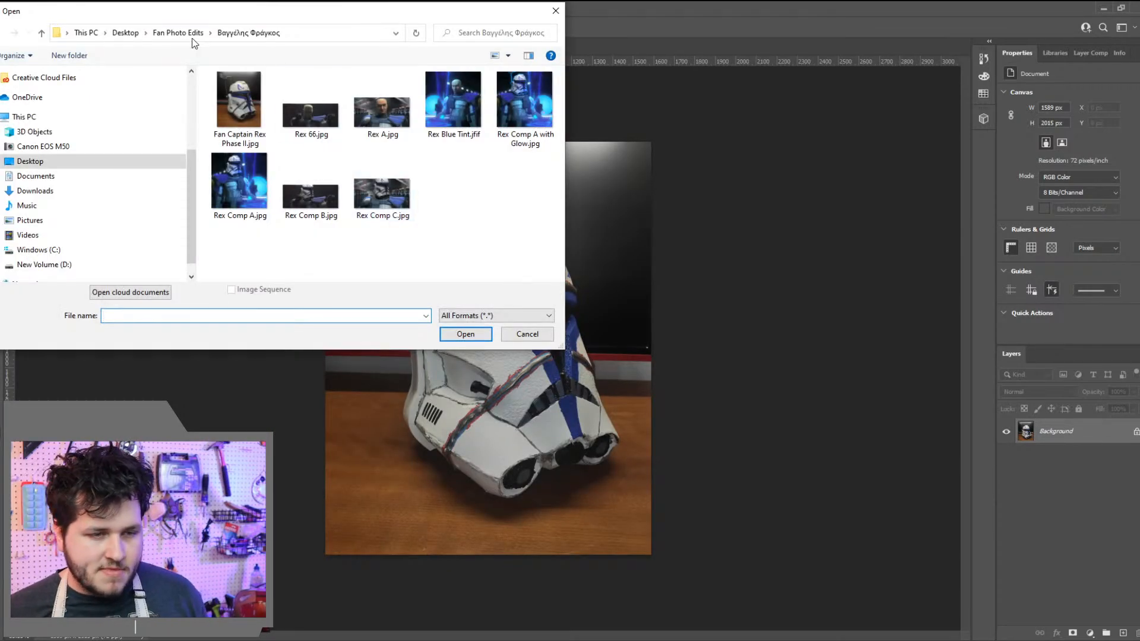
pyautogui.click(178, 33)
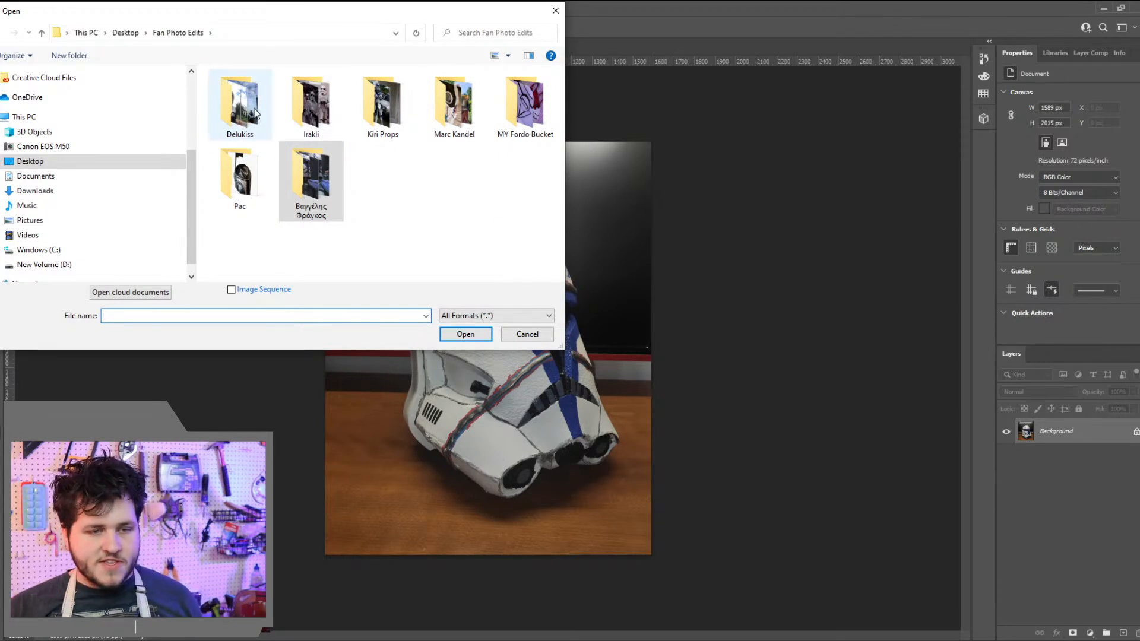
pyautogui.doubleClick(261, 106)
pyautogui.doubleClick(319, 169)
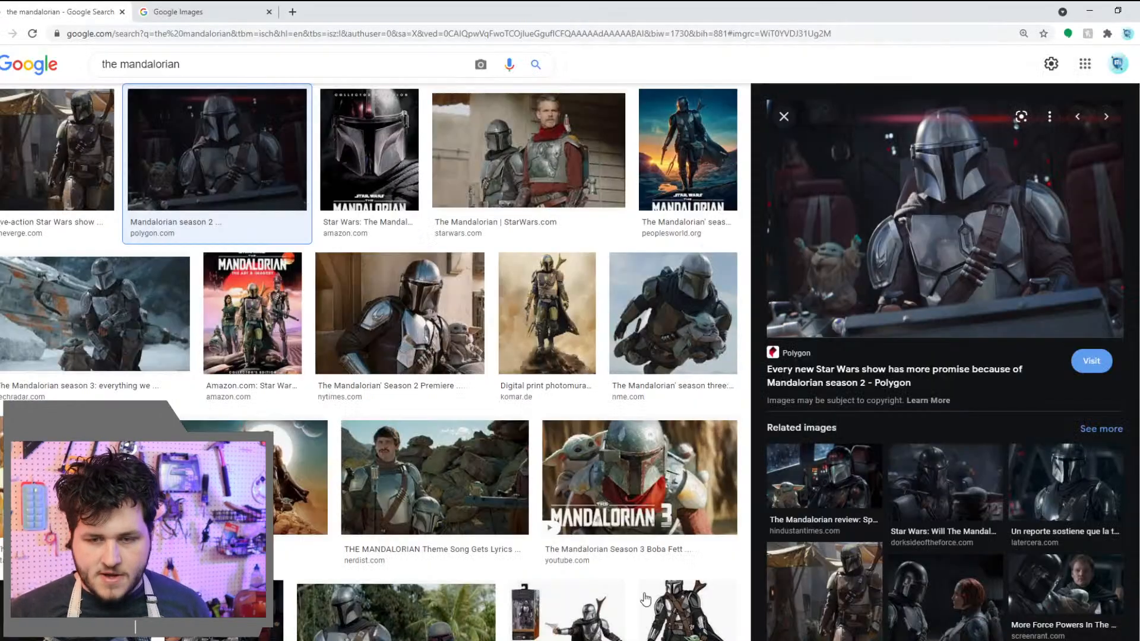
# In the browser's image results for the mandalorian, open the picture of him flying with Grogu full size in its own tab
pyautogui.scroll(2, 475, 315)
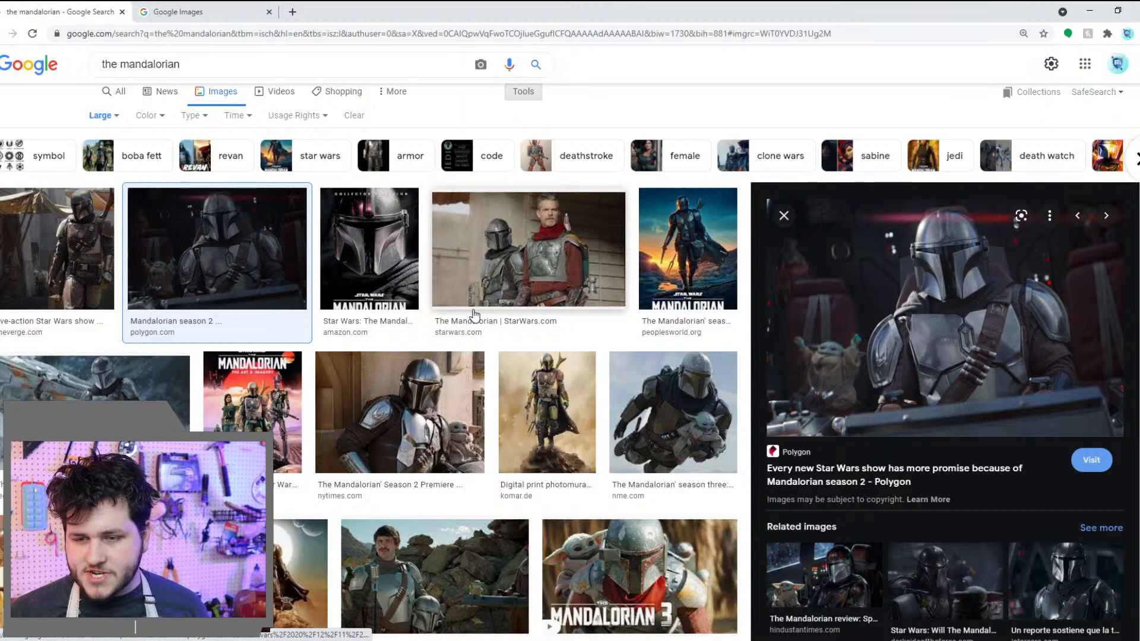
pyautogui.scroll(-1, 475, 315)
pyautogui.scroll(1, 484, 314)
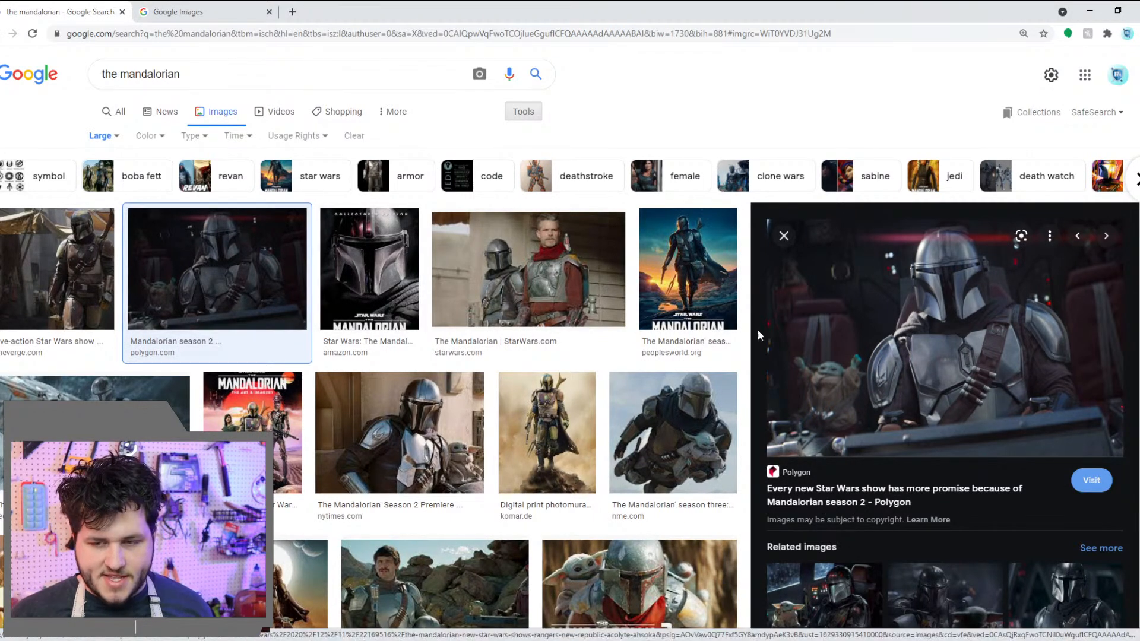
pyautogui.click(702, 440)
pyautogui.rightClick(903, 210)
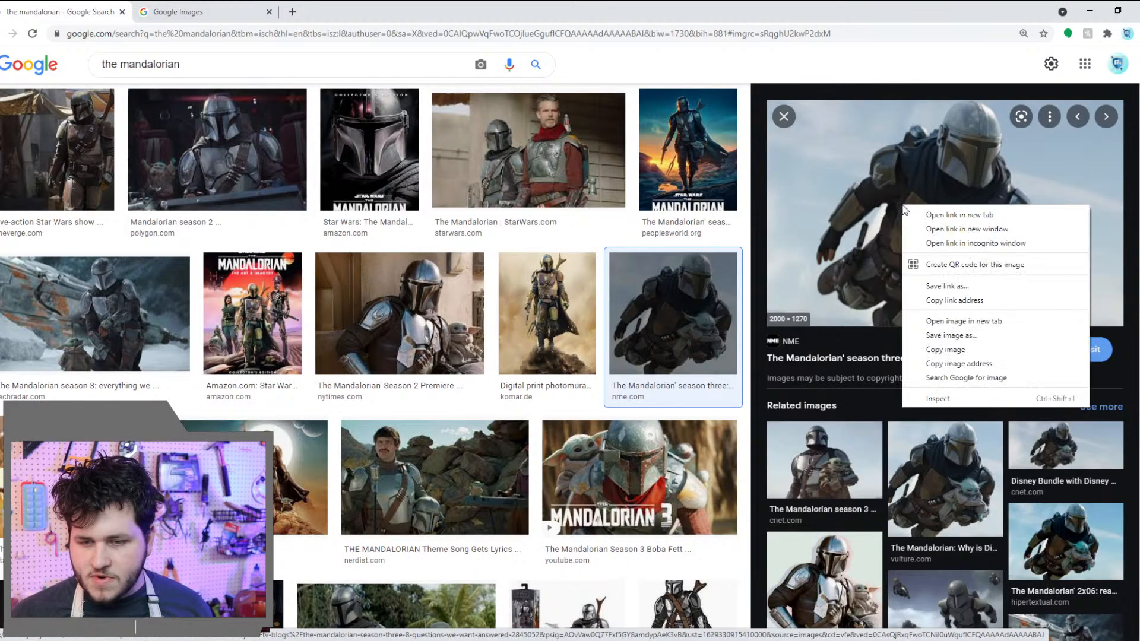
pyautogui.click(964, 321)
pyautogui.click(316, 10)
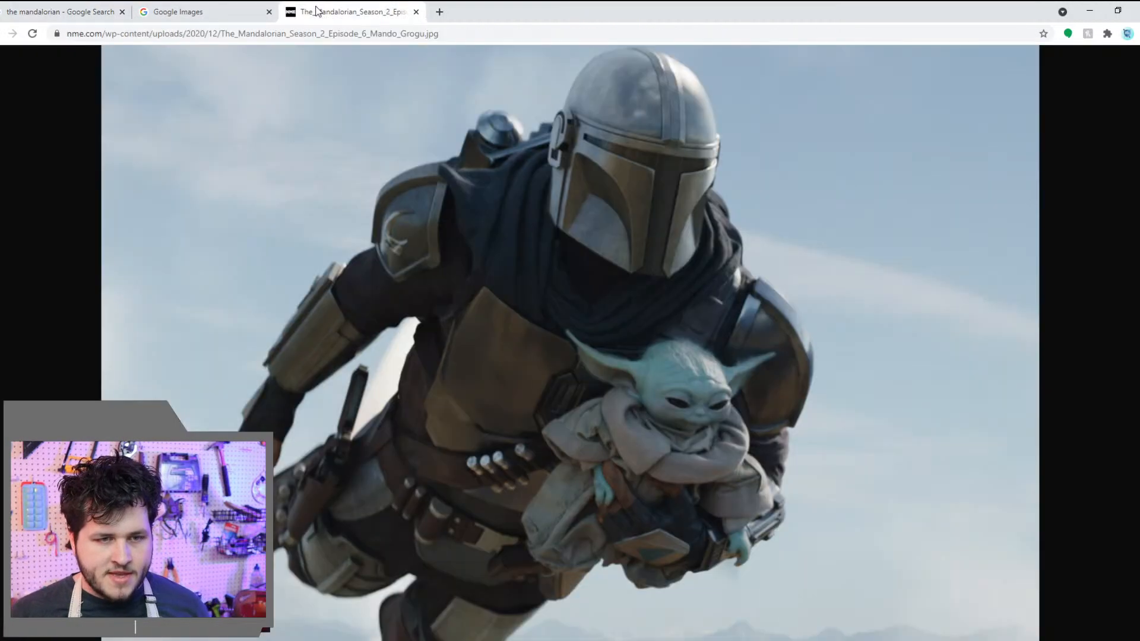
# Save the full-size flying Mandalorian image as a JPEG named Mando Flying in the fan's photo folder
pyautogui.click(473, 235)
pyautogui.click(533, 216)
pyautogui.rightClick(579, 218)
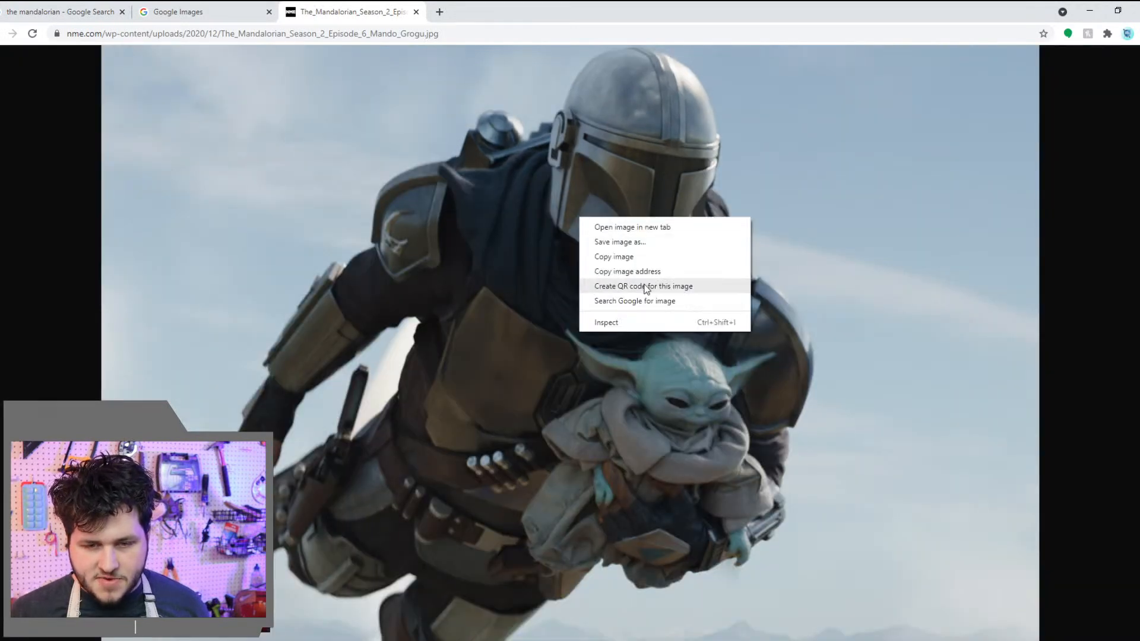
pyautogui.click(646, 241)
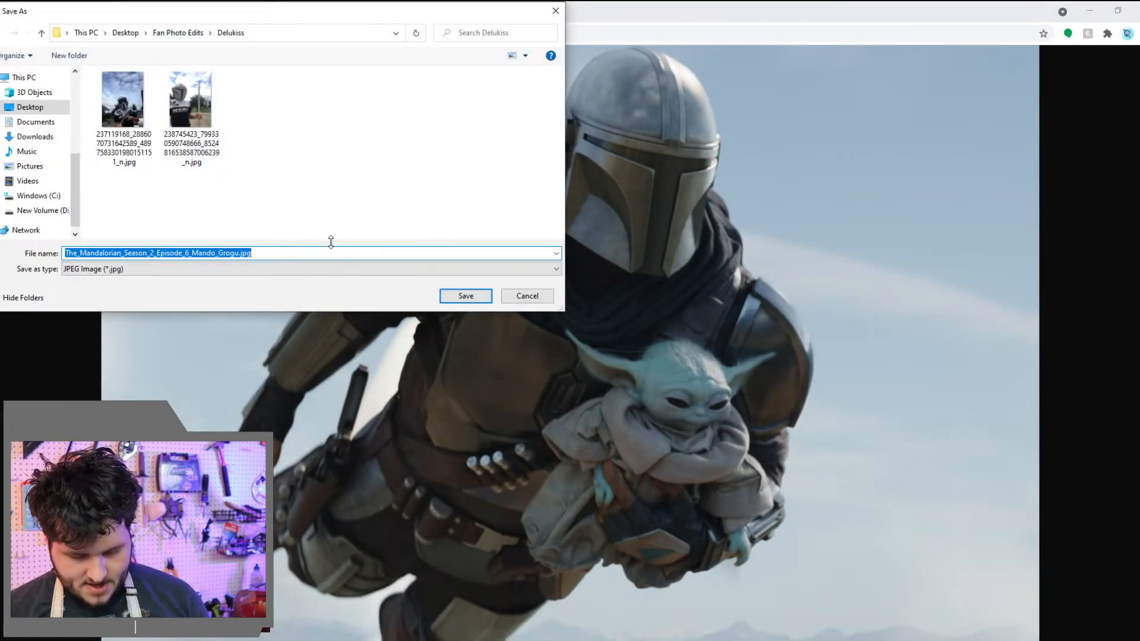
pyautogui.write('Mando Fly')
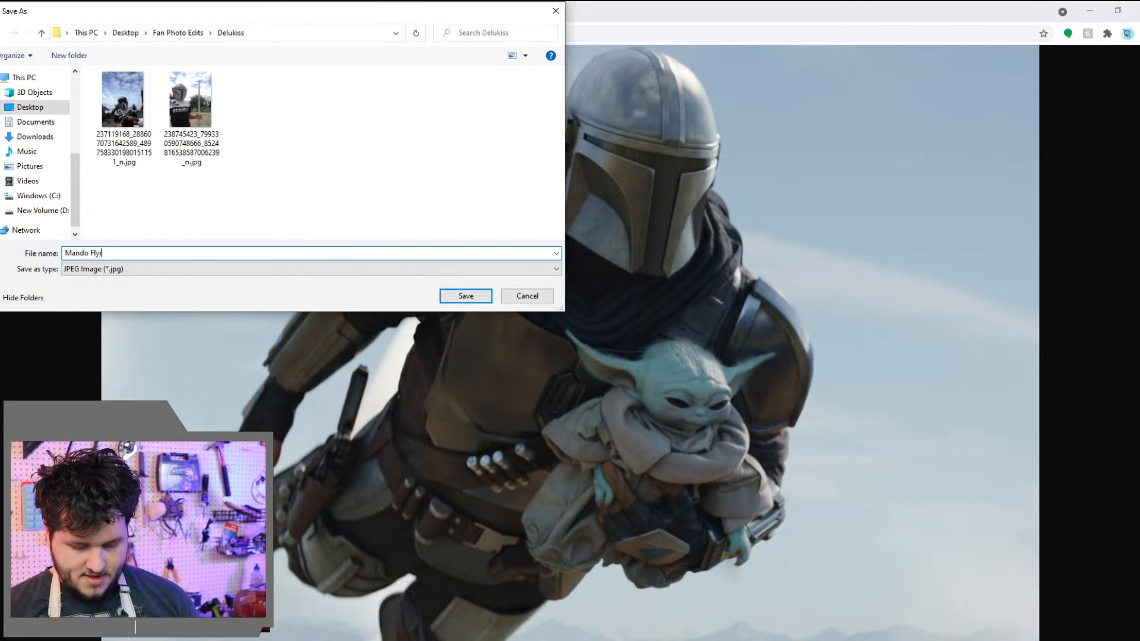
pyautogui.write('ing')
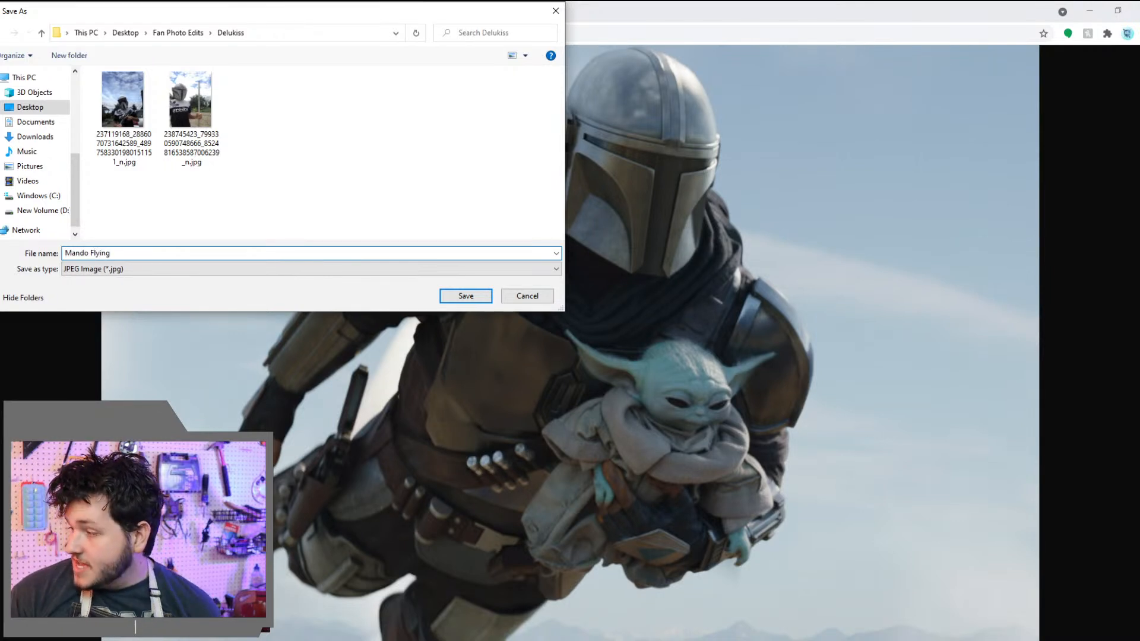
pyautogui.press('Return')
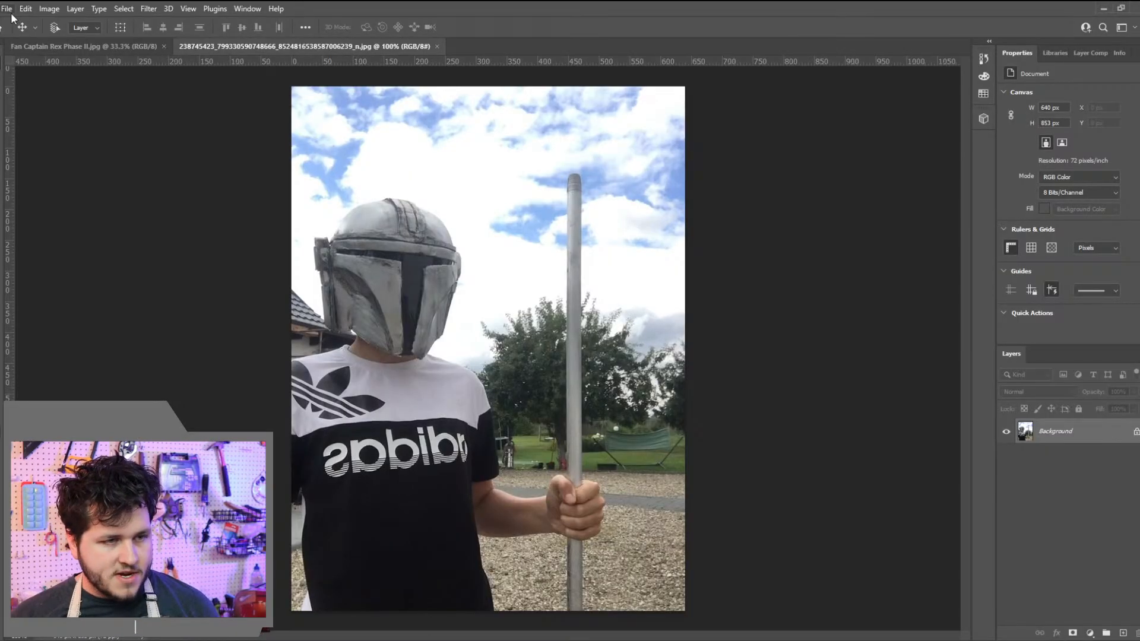
# Back in Photoshop, open Mando Flying.jpg from the fan's photo folder as a separate document
pyautogui.click(7, 8)
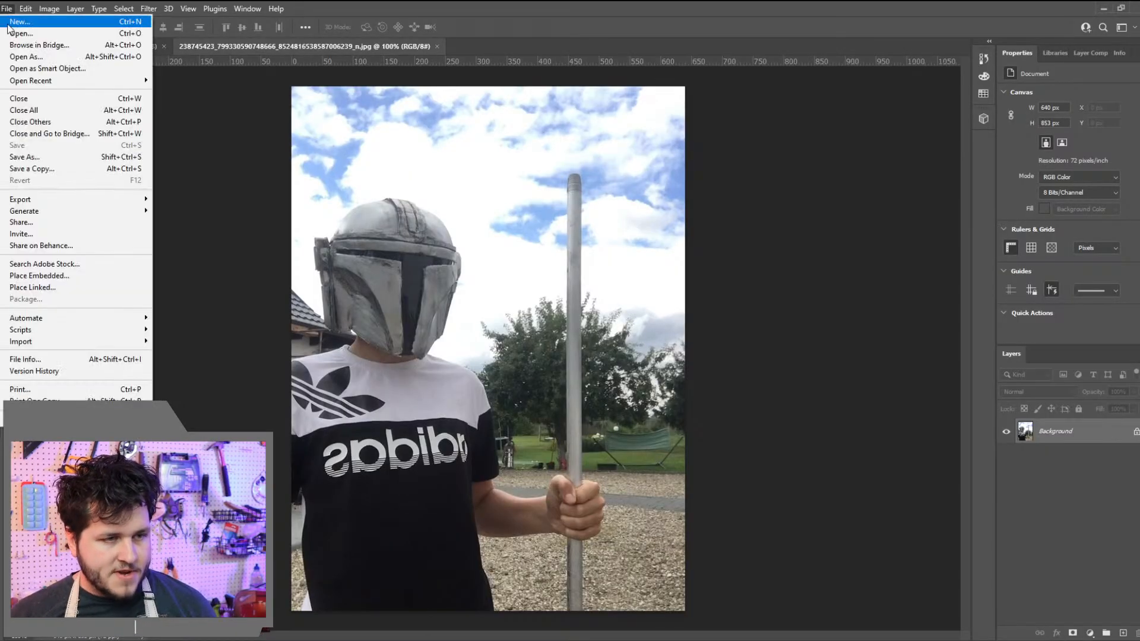
pyautogui.click(36, 30)
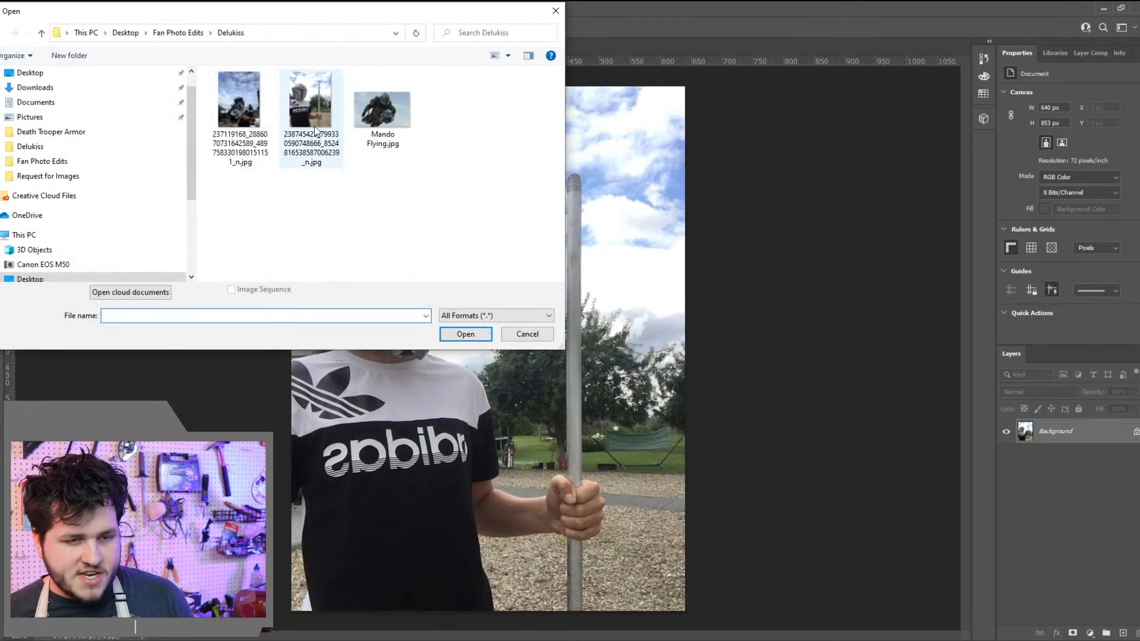
pyautogui.doubleClick(384, 116)
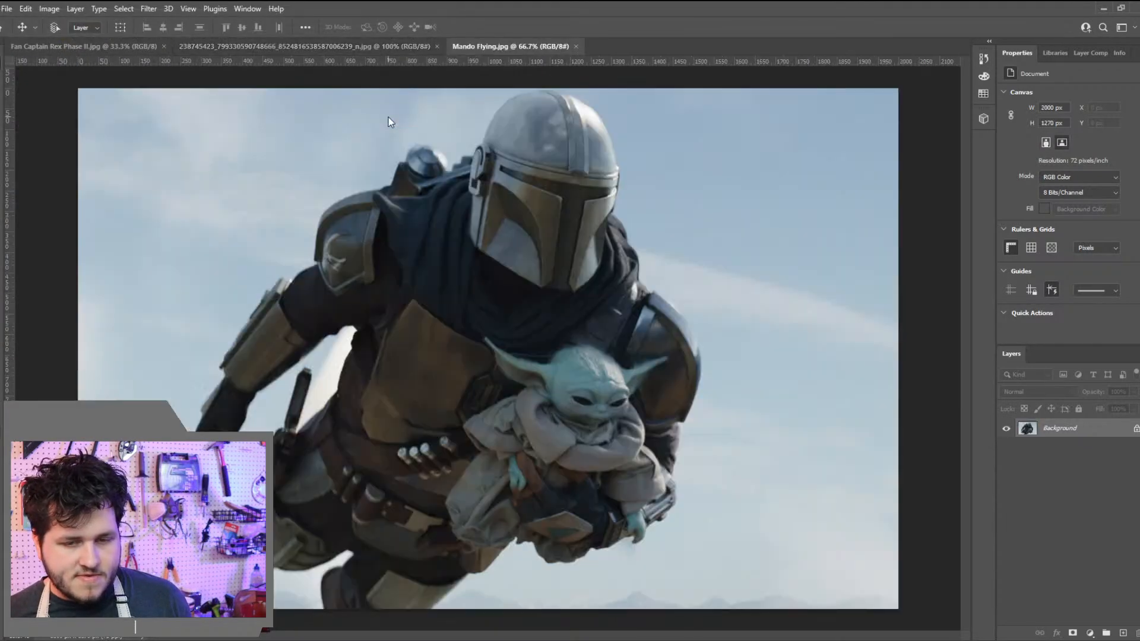
# In the fan's photo, select the helmet with the Object Selection tool in Lasso mode by looping around it
pyautogui.click(265, 45)
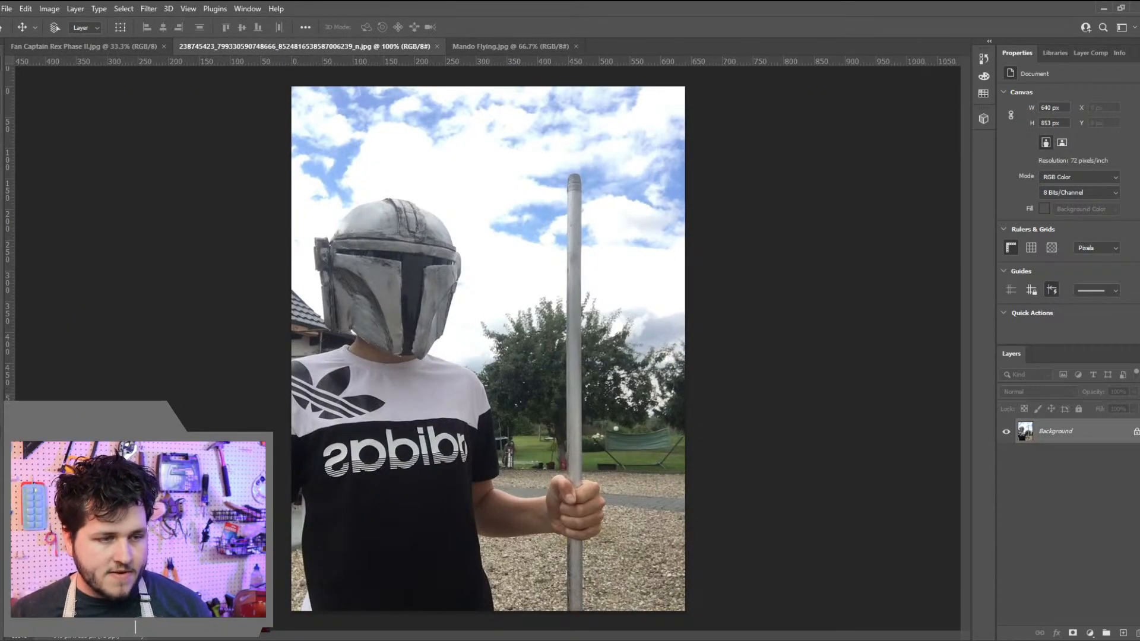
pyautogui.press('w')
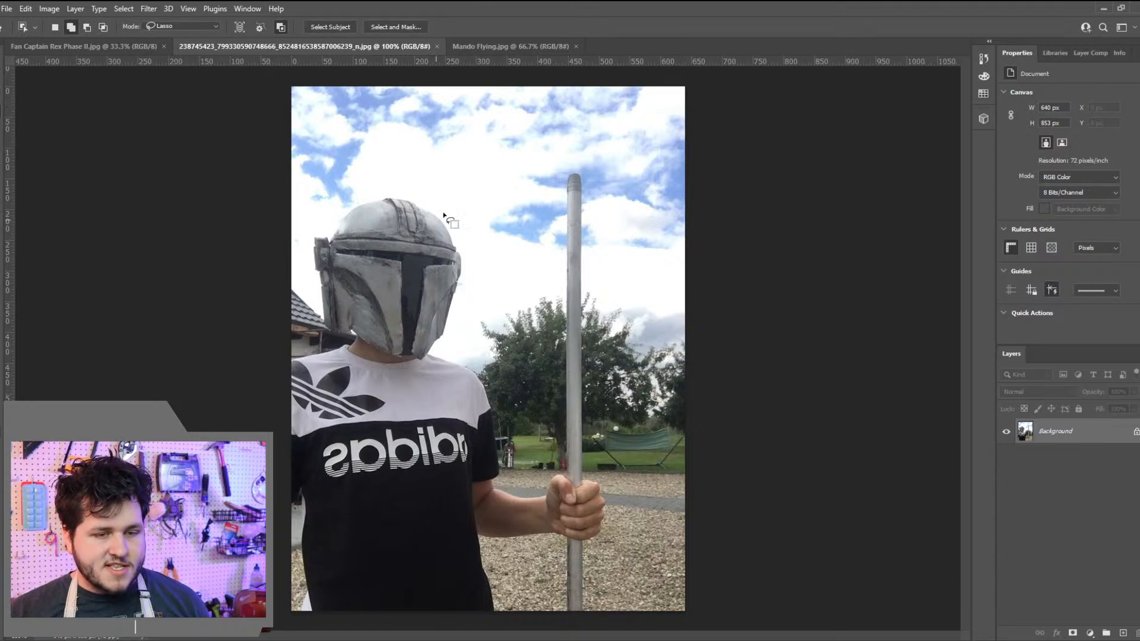
pyautogui.moveTo(457, 216); pyautogui.dragTo(411, 195)
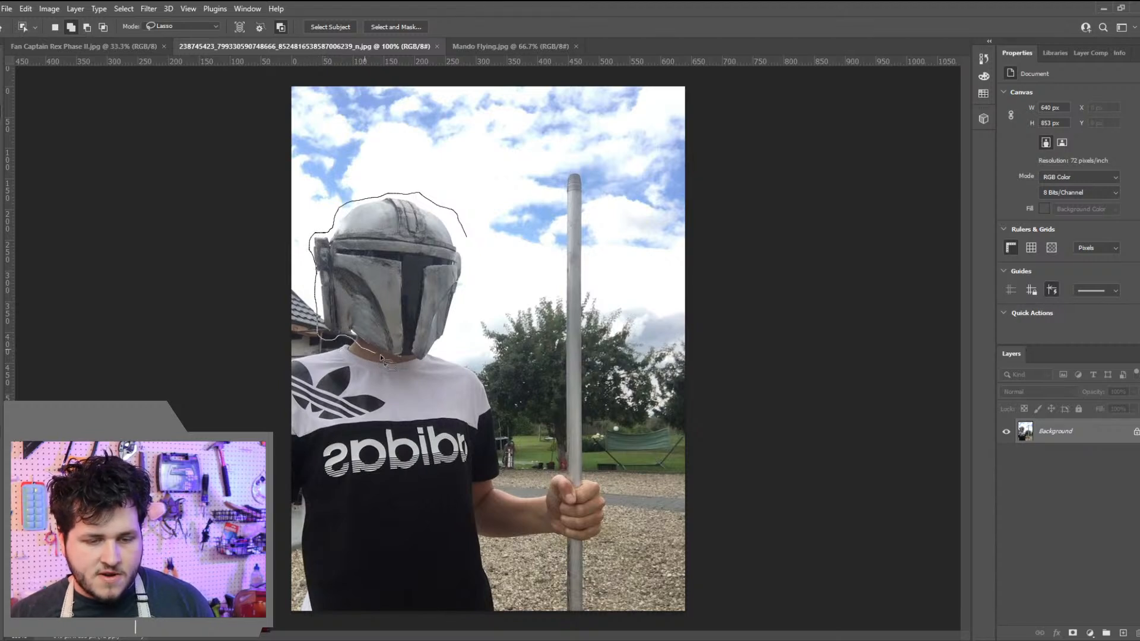
pyautogui.moveTo(438, 363)
pyautogui.mouseDown()
pyautogui.moveTo(465, 304)
pyautogui.moveTo(469, 254)
pyautogui.moveTo(437, 207)
pyautogui.mouseUp()
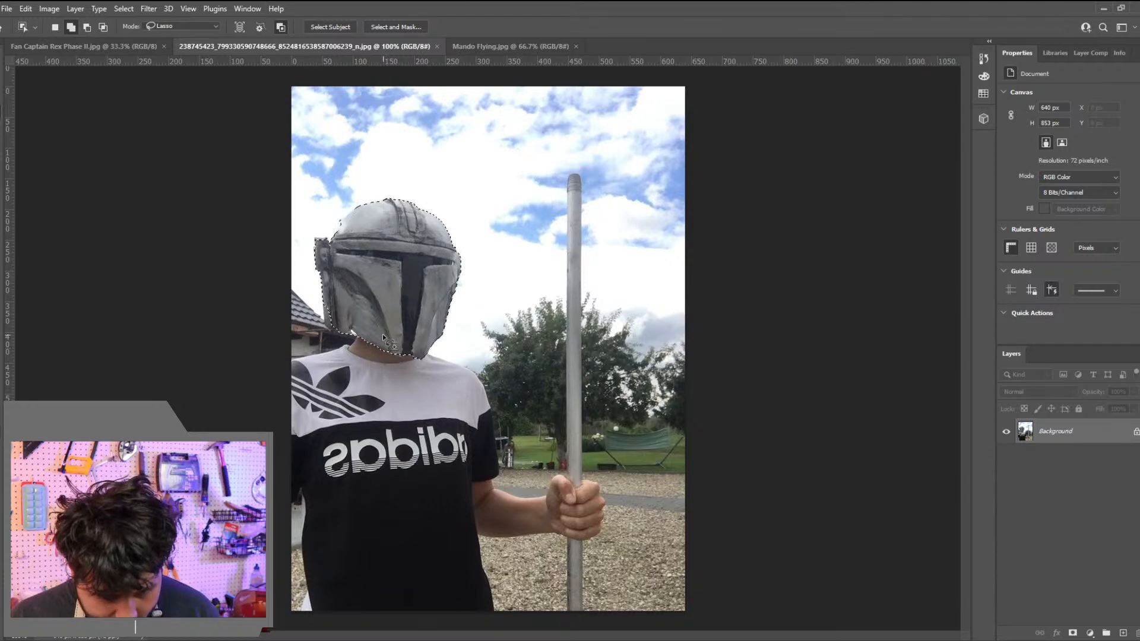
# Add the missed strip along the helmet's lower-left edge to the selection with the Object Selection tool
pyautogui.hotkey('ctrl', '+')
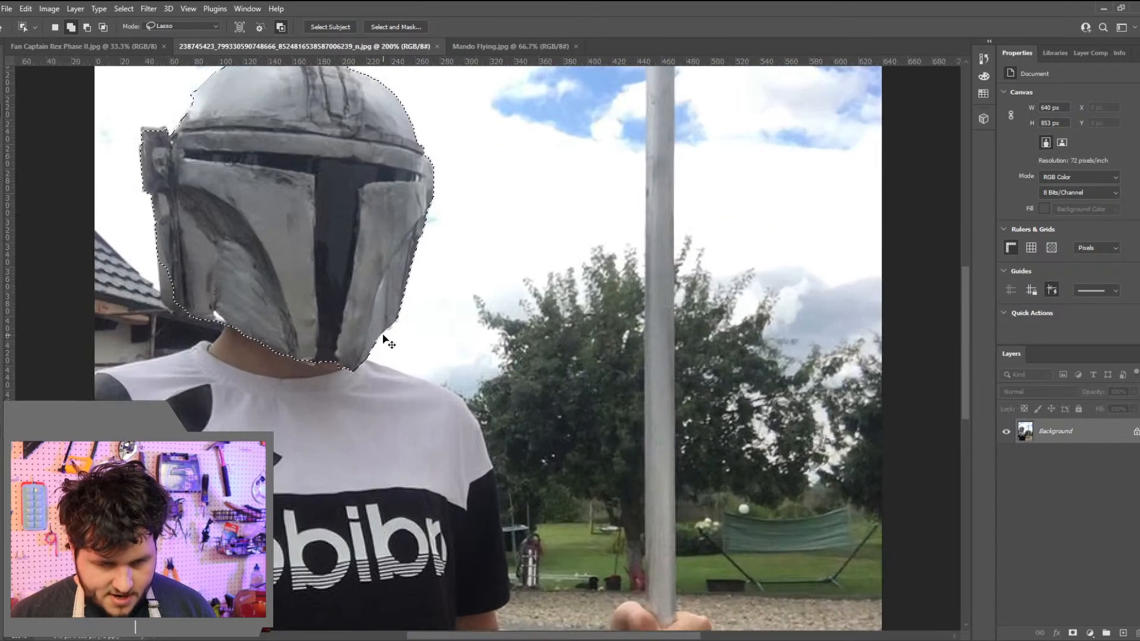
pyautogui.moveTo(151, 225); pyautogui.dragTo(154, 264)
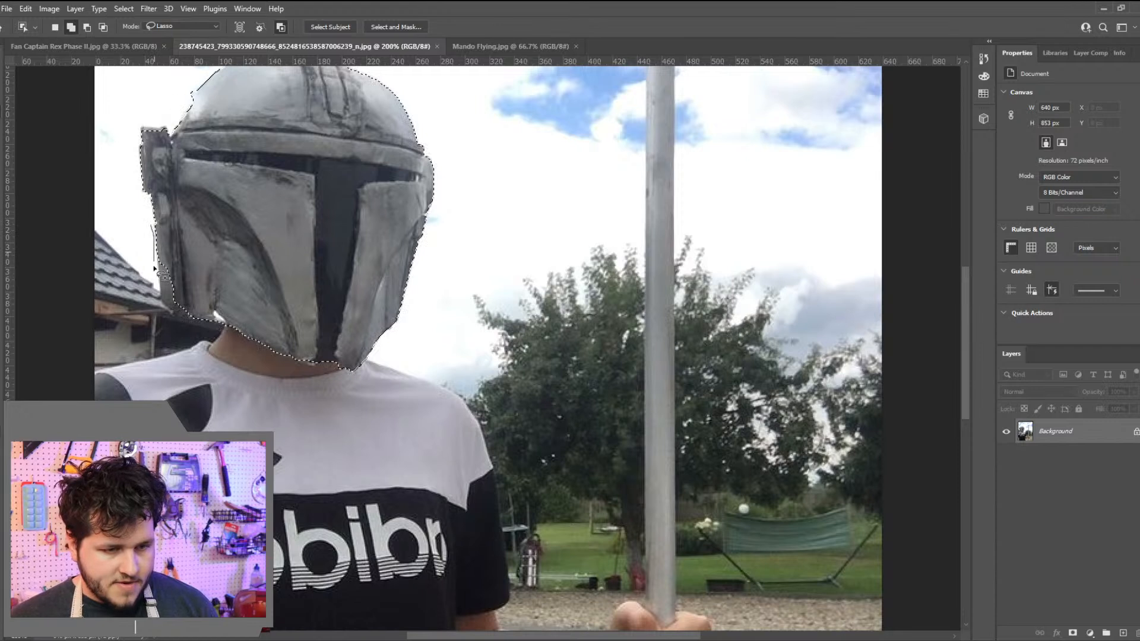
pyautogui.moveTo(178, 321)
pyautogui.mouseDown()
pyautogui.moveTo(198, 326)
pyautogui.moveTo(179, 282)
pyautogui.moveTo(175, 233)
pyautogui.mouseUp()
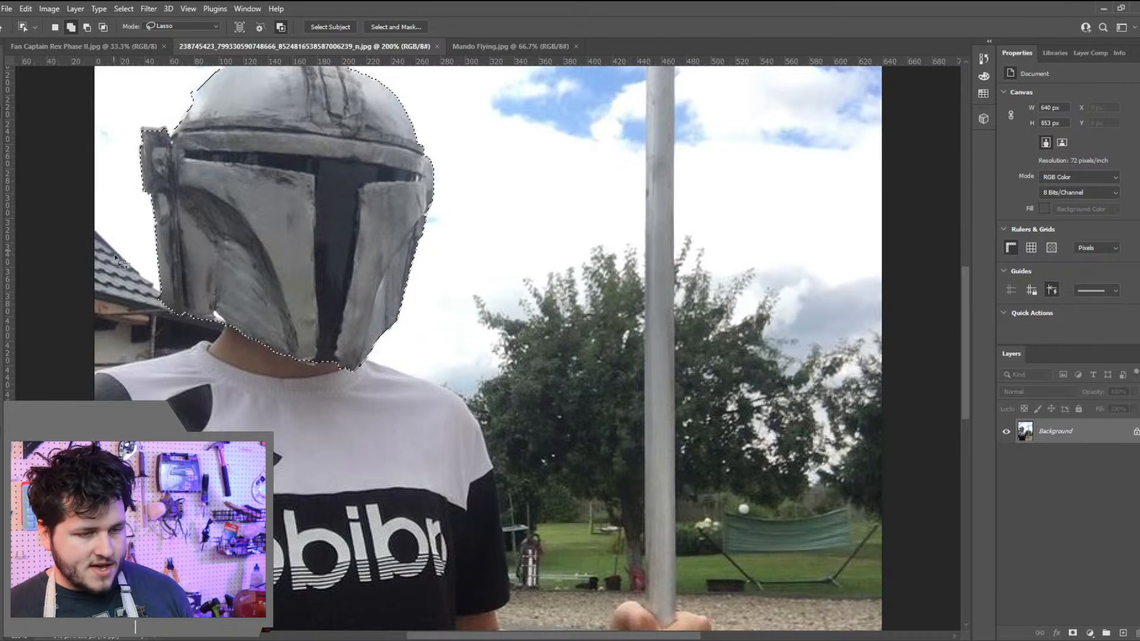
# Add the missed parts along the helmet's lower cheek edge to the selection with the Polygonal Lasso
pyautogui.press('l')
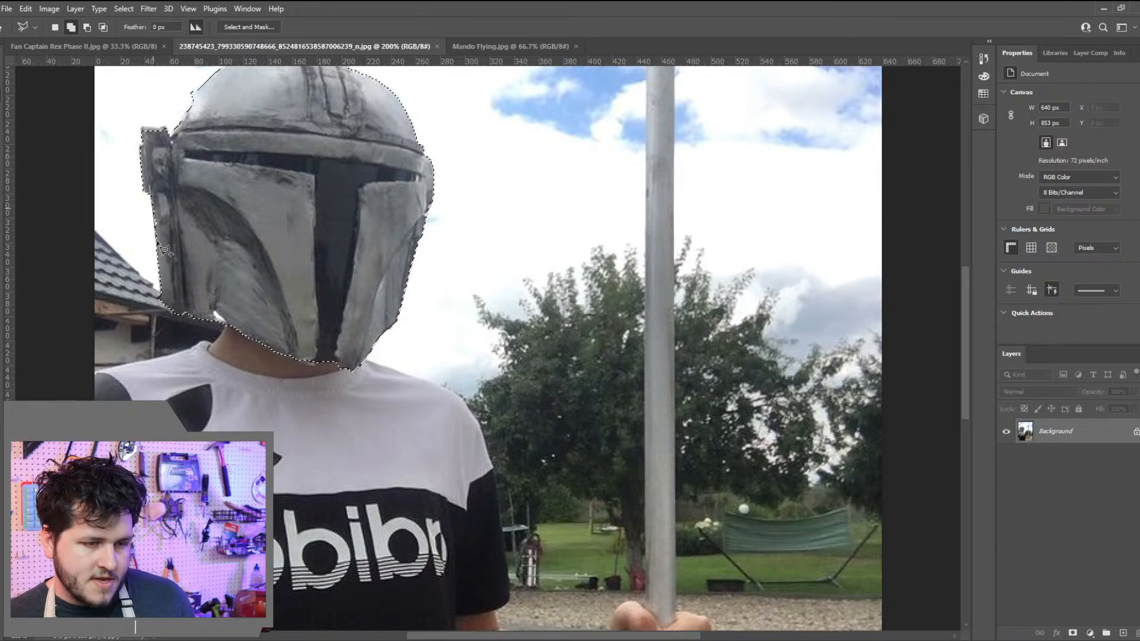
pyautogui.click(160, 295)
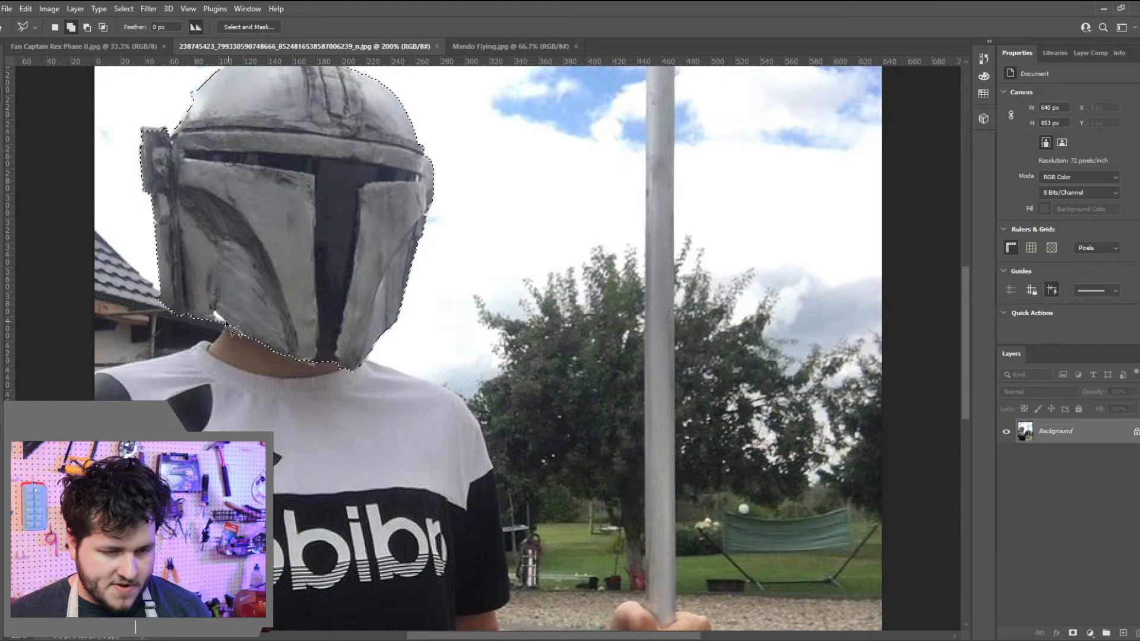
pyautogui.click(185, 312)
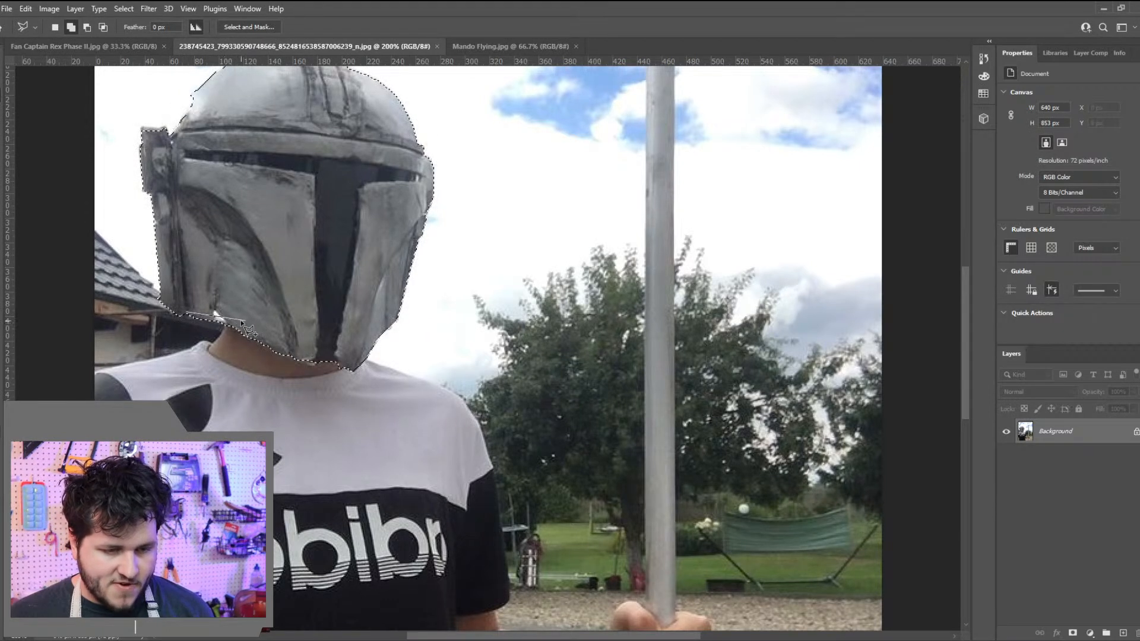
pyautogui.press('Escape')
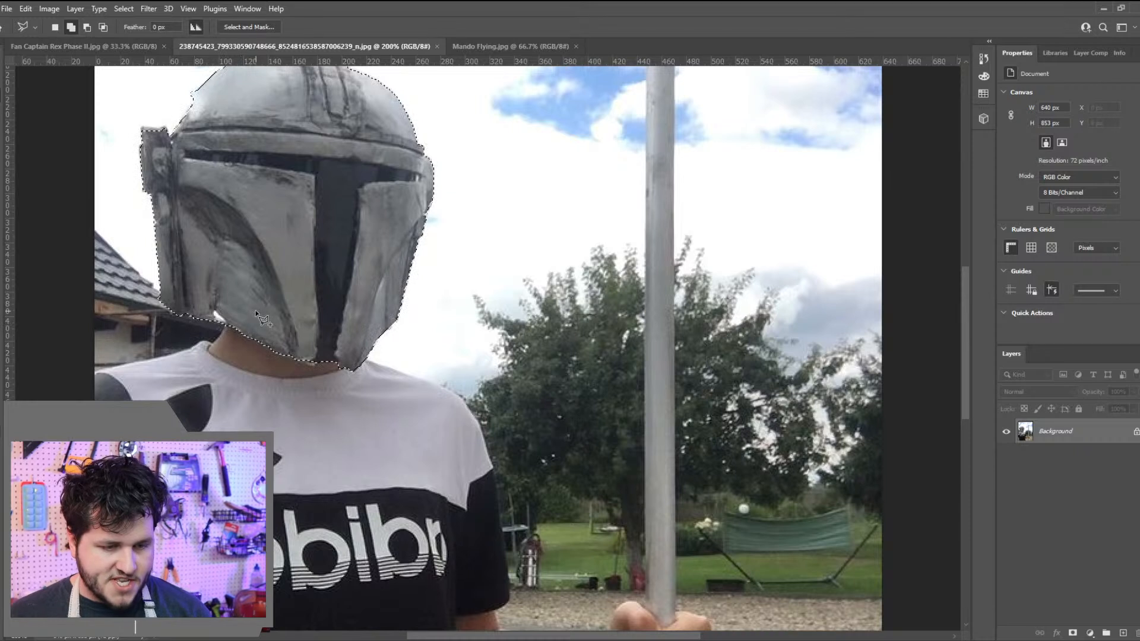
pyautogui.click(294, 361)
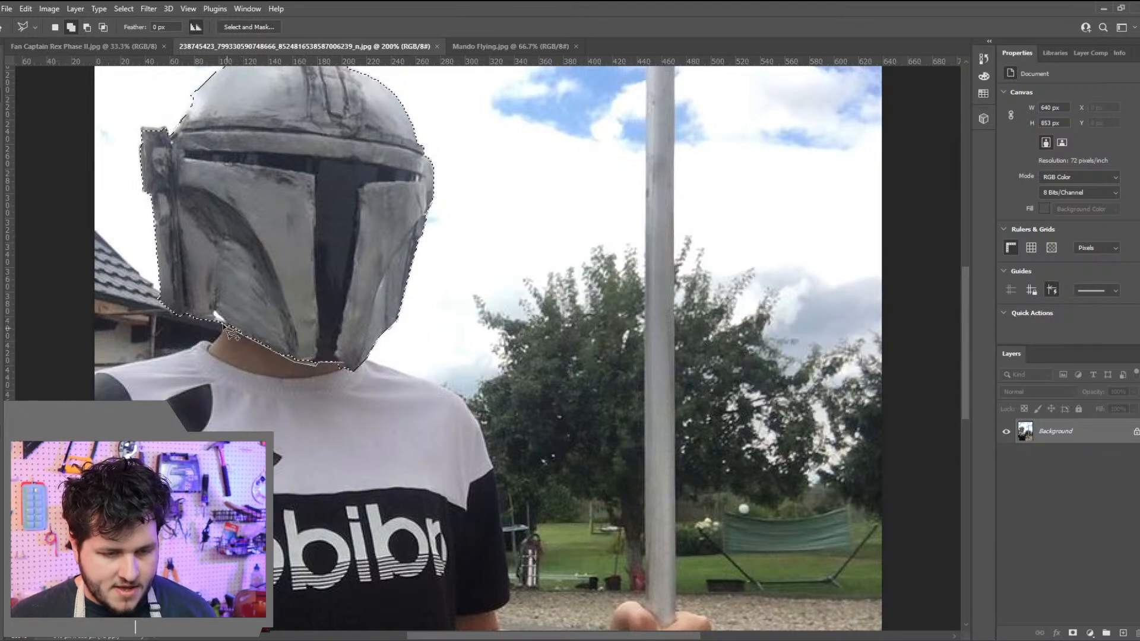
pyautogui.click(196, 314)
pyautogui.doubleClick(237, 286)
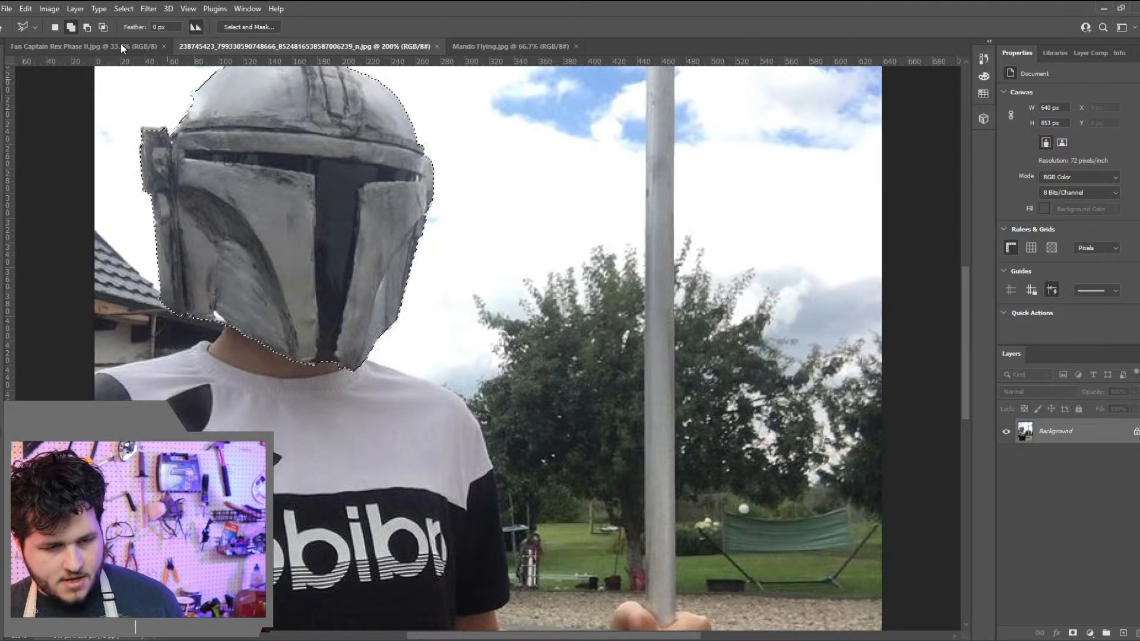
# Subtract the excess sliver along the helmet dome's upper-left edge from the selection with the Polygonal Lasso
pyautogui.click(86, 27)
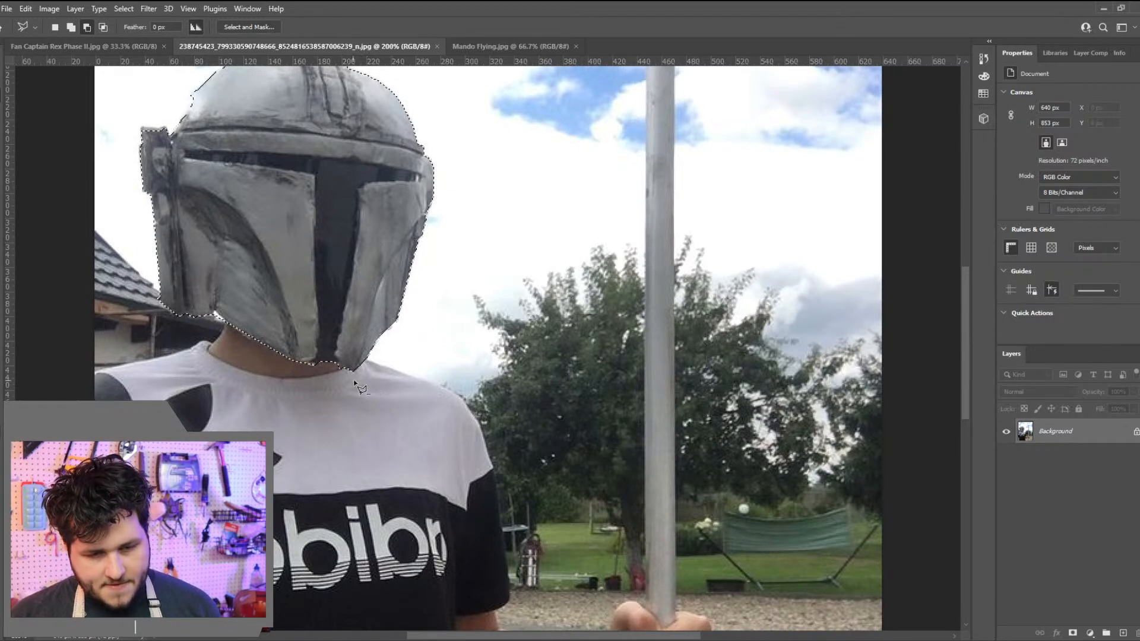
pyautogui.scroll(3, 376, 194)
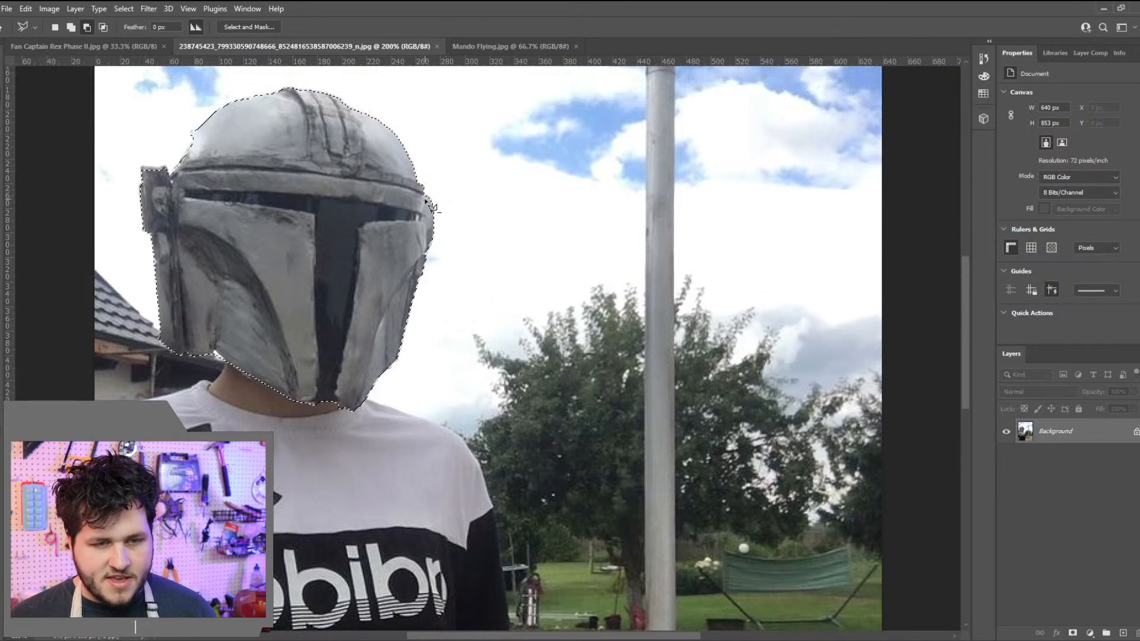
pyautogui.click(229, 127)
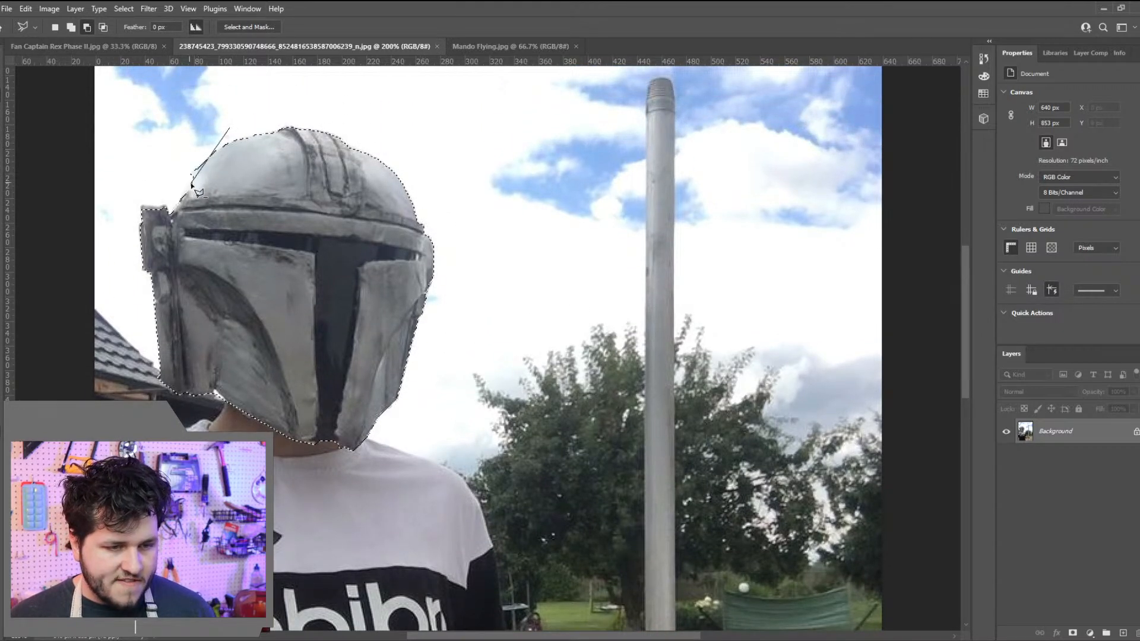
pyautogui.click(181, 191)
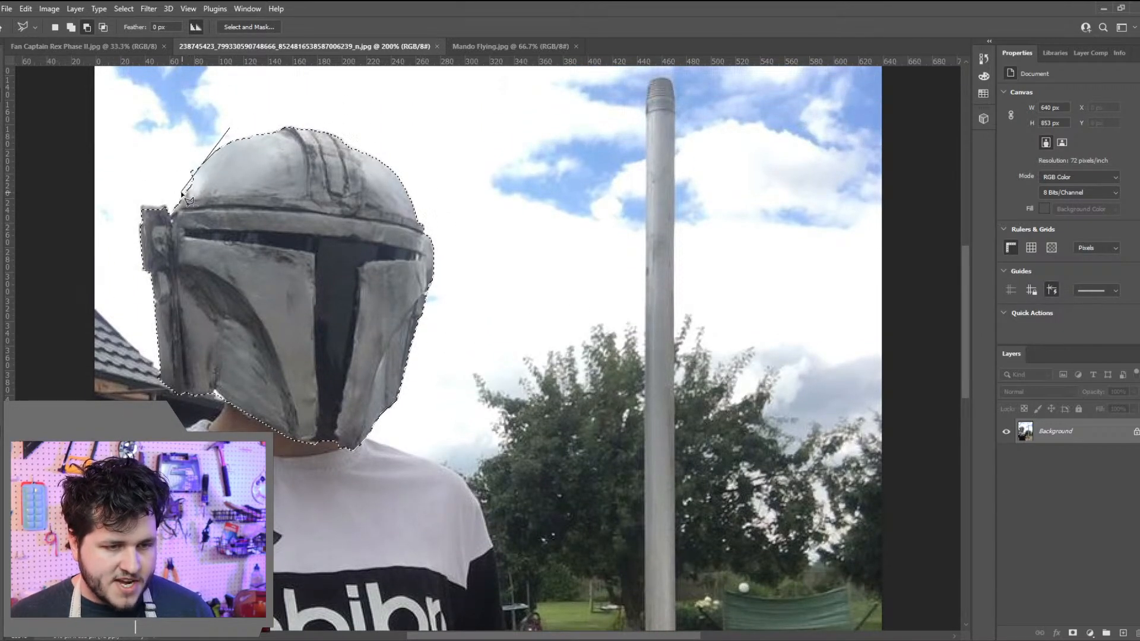
pyautogui.press('Return')
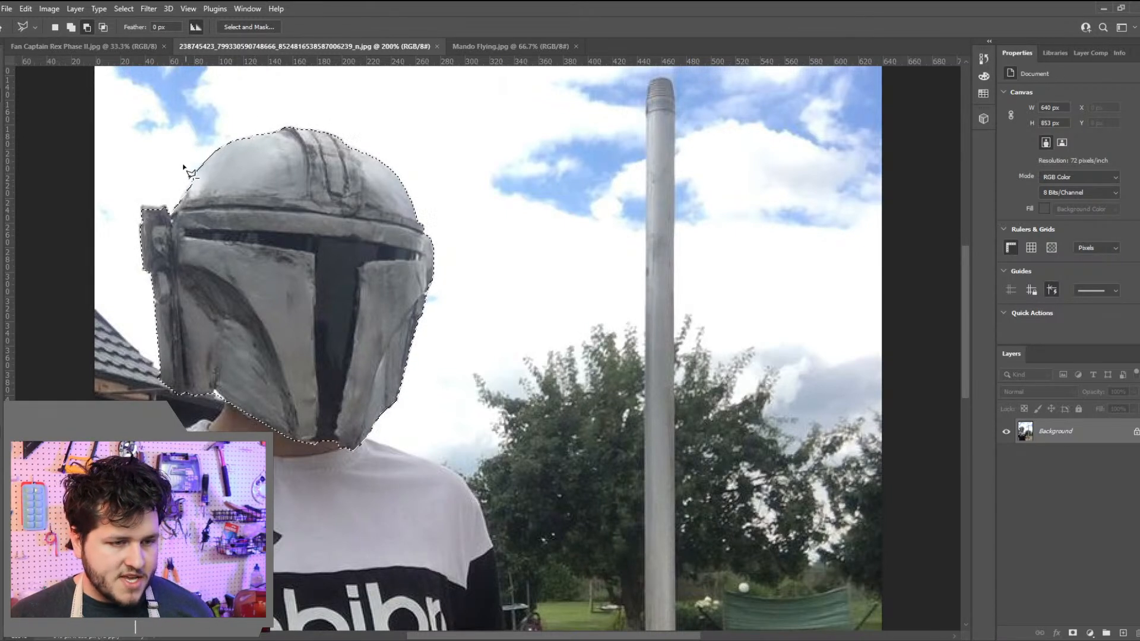
# Add the missed corner of the helmet's left ear piece to the selection with the Polygonal Lasso
pyautogui.click(76, 26)
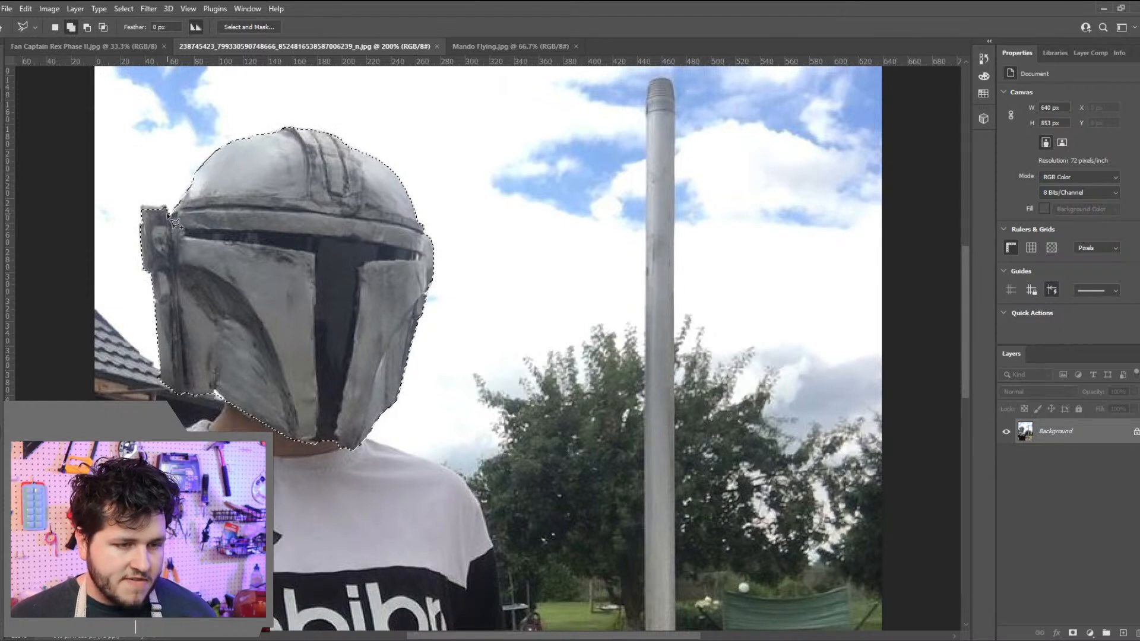
pyautogui.click(142, 207)
pyautogui.click(142, 232)
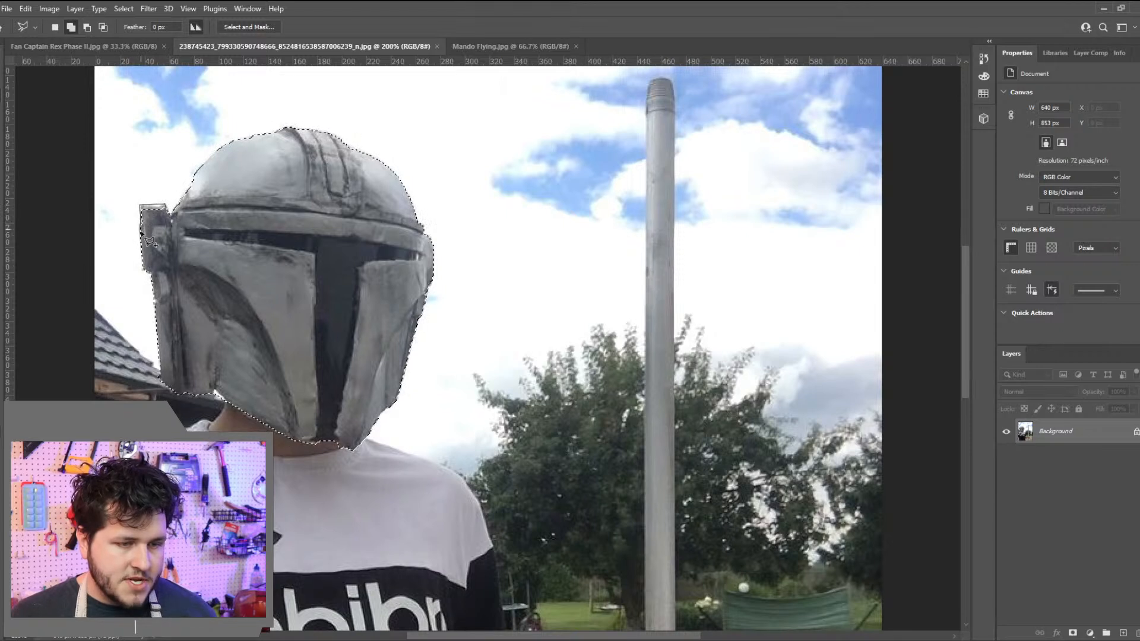
pyautogui.click(171, 228)
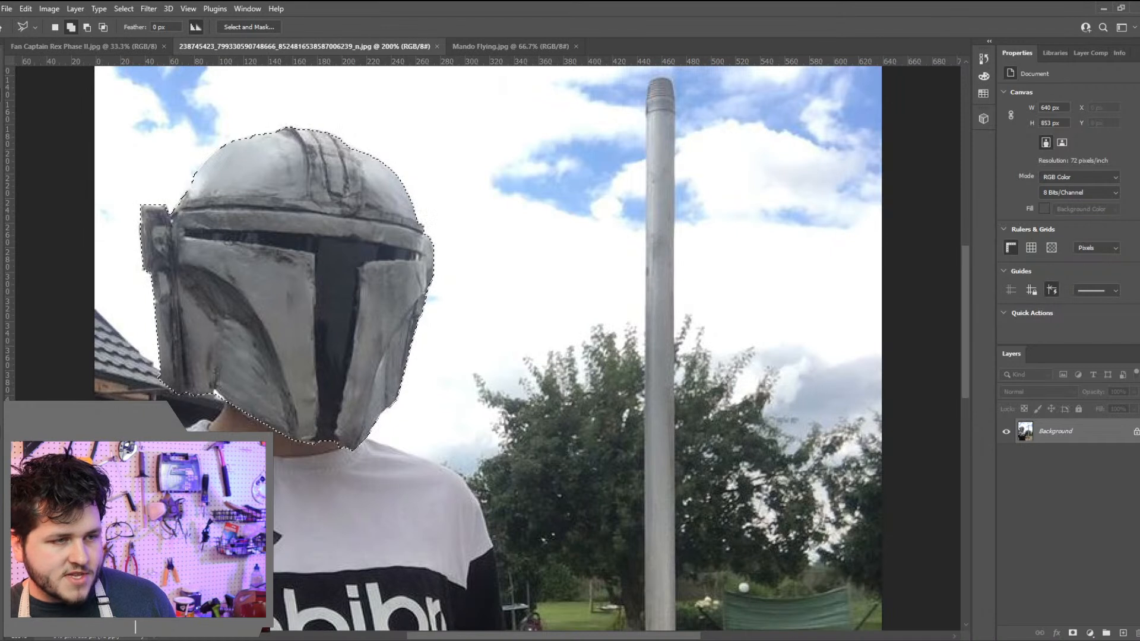
# Round out the selection at the dome's upper-left edge by adding ellipses with the Elliptical Marquee
pyautogui.click(17, 81)
pyautogui.click(43, 91)
pyautogui.moveTo(317, 279); pyautogui.dragTo(184, 149)
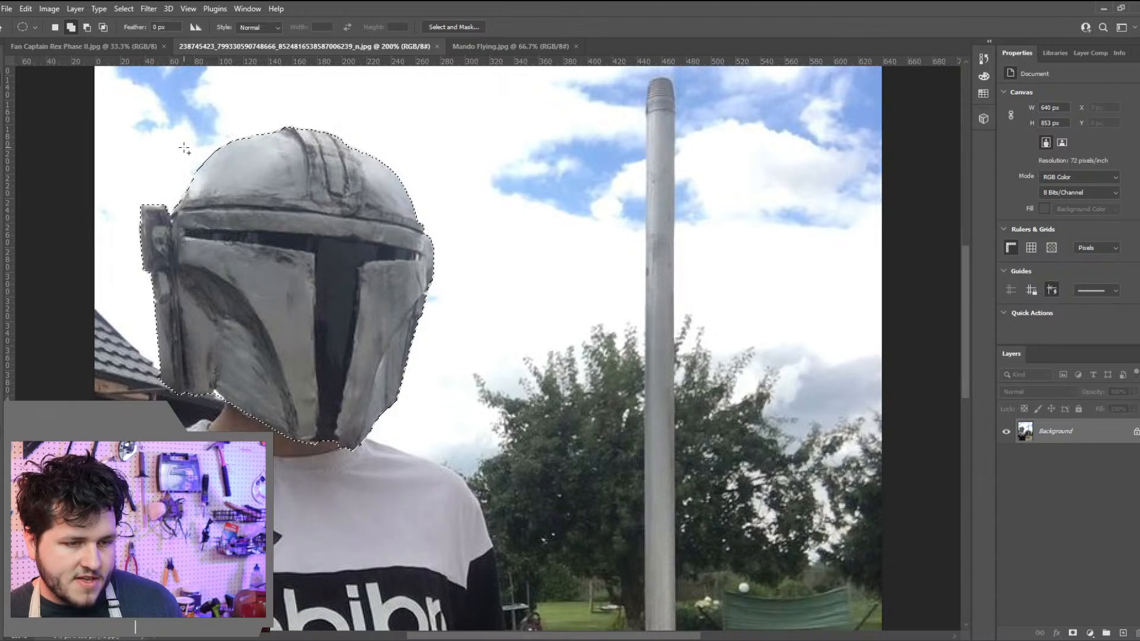
pyautogui.moveTo(309, 289); pyautogui.dragTo(182, 149)
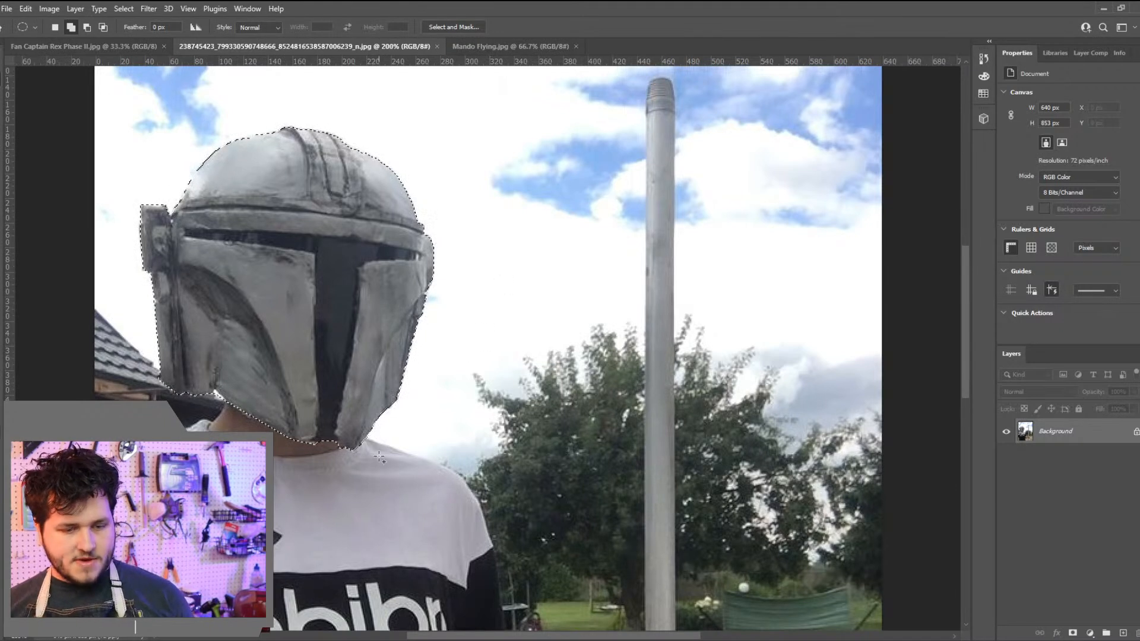
# Smooth the helmet selection with a sample radius of 3 pixels
pyautogui.click(125, 9)
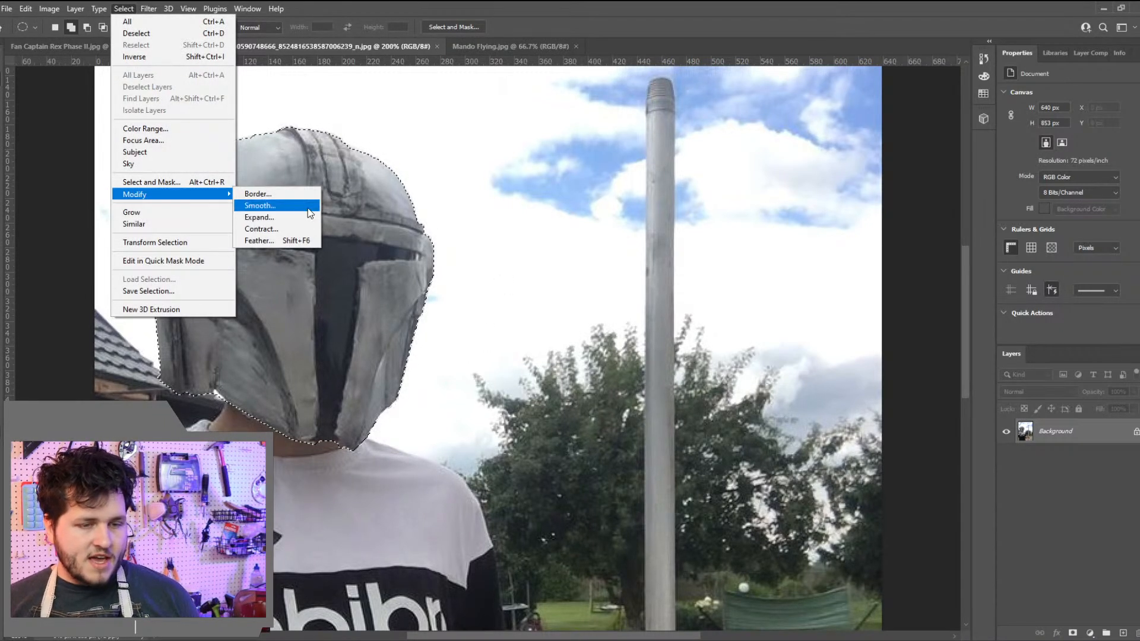
pyautogui.click(276, 205)
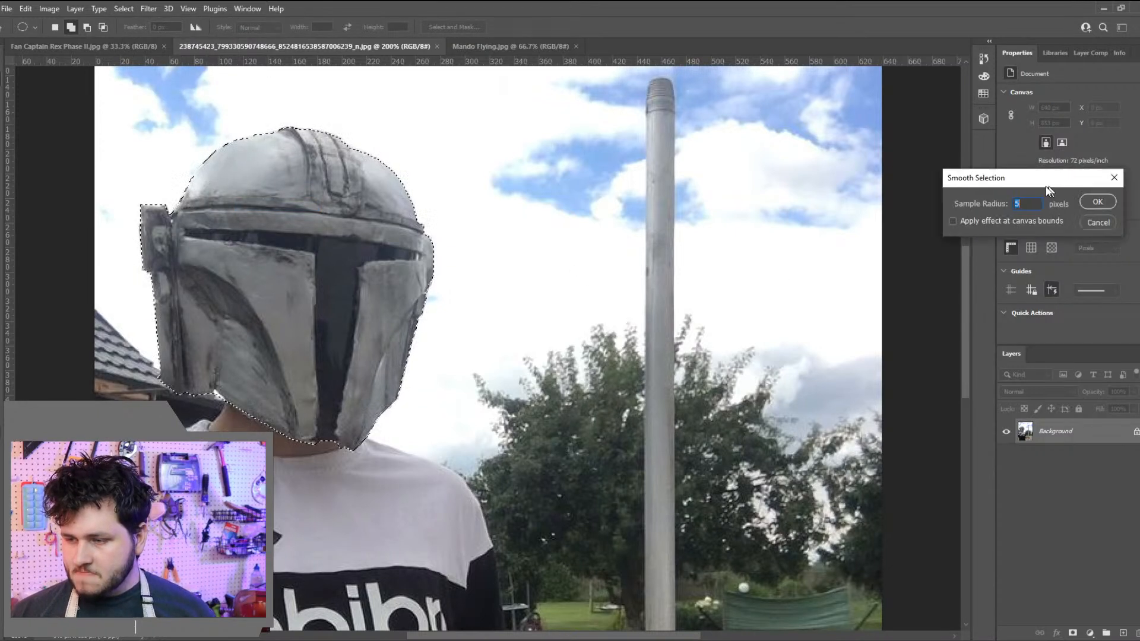
pyautogui.write('3')
pyautogui.click(703, 234)
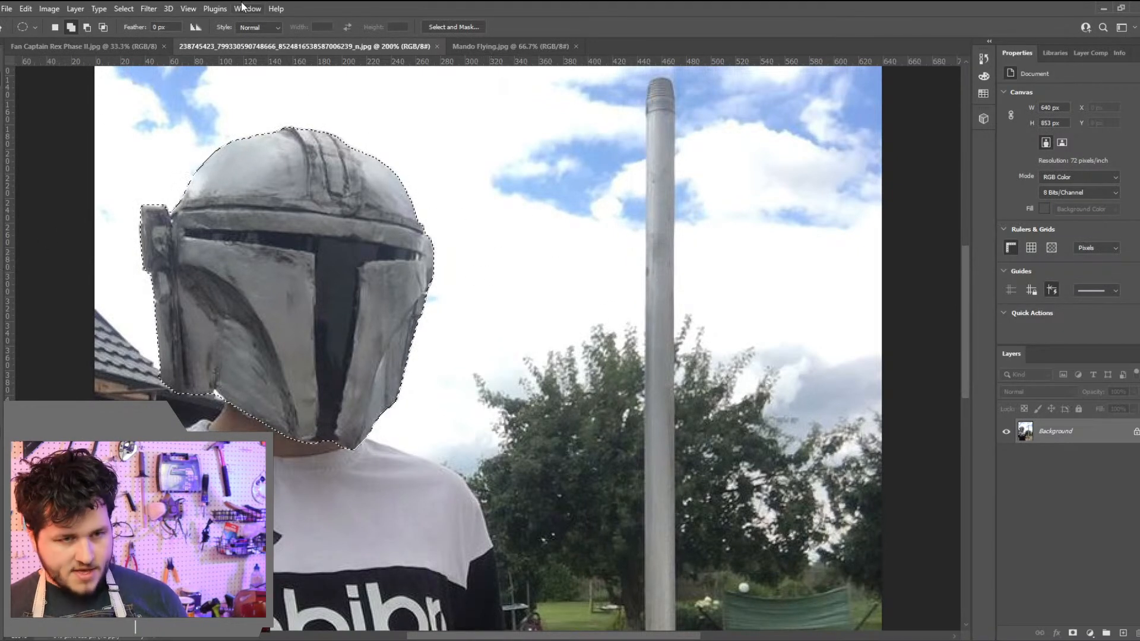
# Contract the helmet selection slightly so its edge sits just inside the helmet outline
pyautogui.click(149, 9)
pyautogui.moveTo(122, 7)
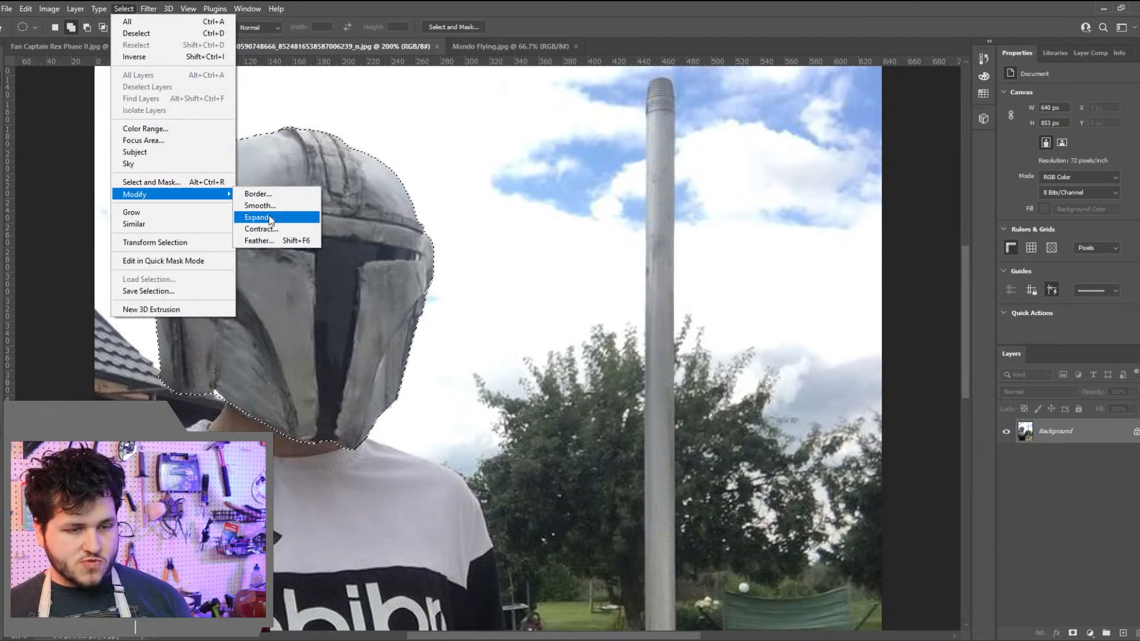
pyautogui.click(259, 229)
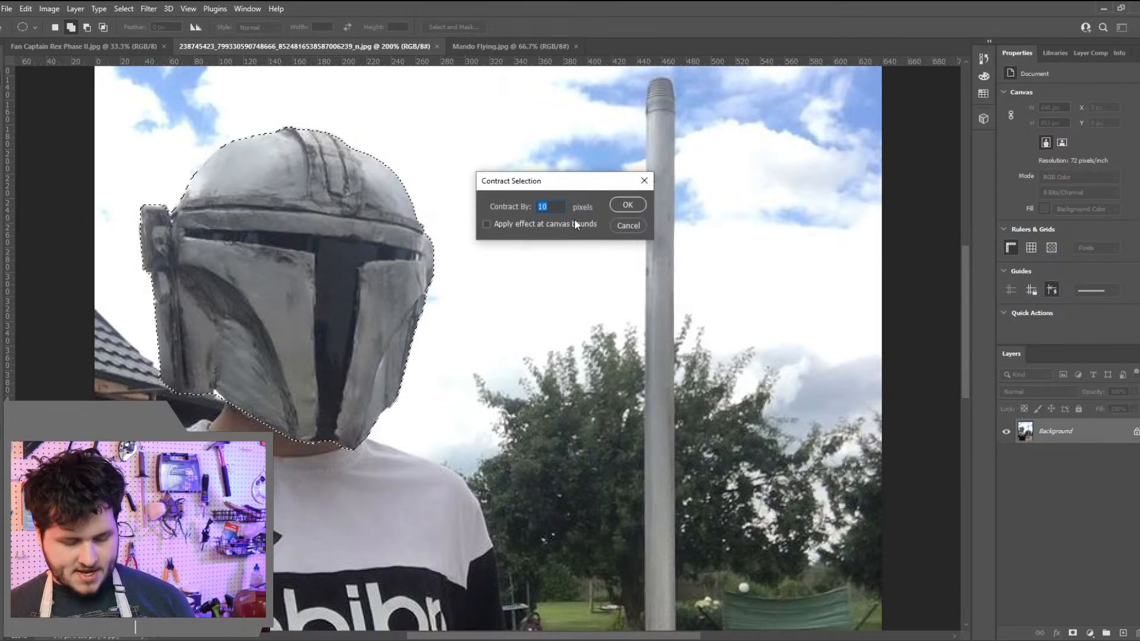
pyautogui.click(632, 205)
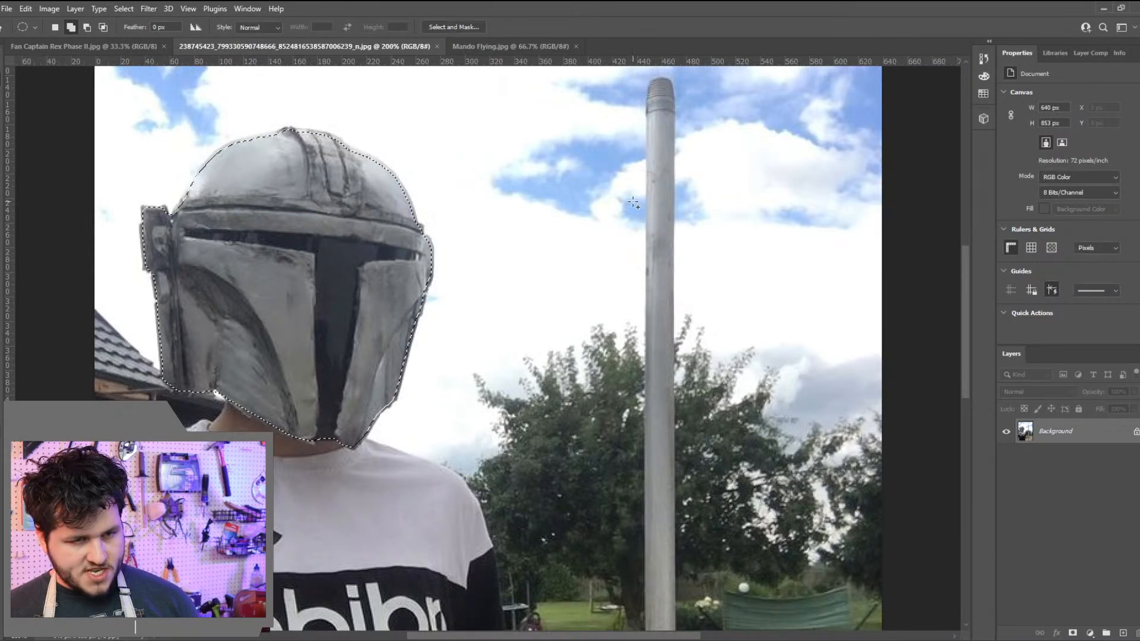
pyautogui.click(124, 9)
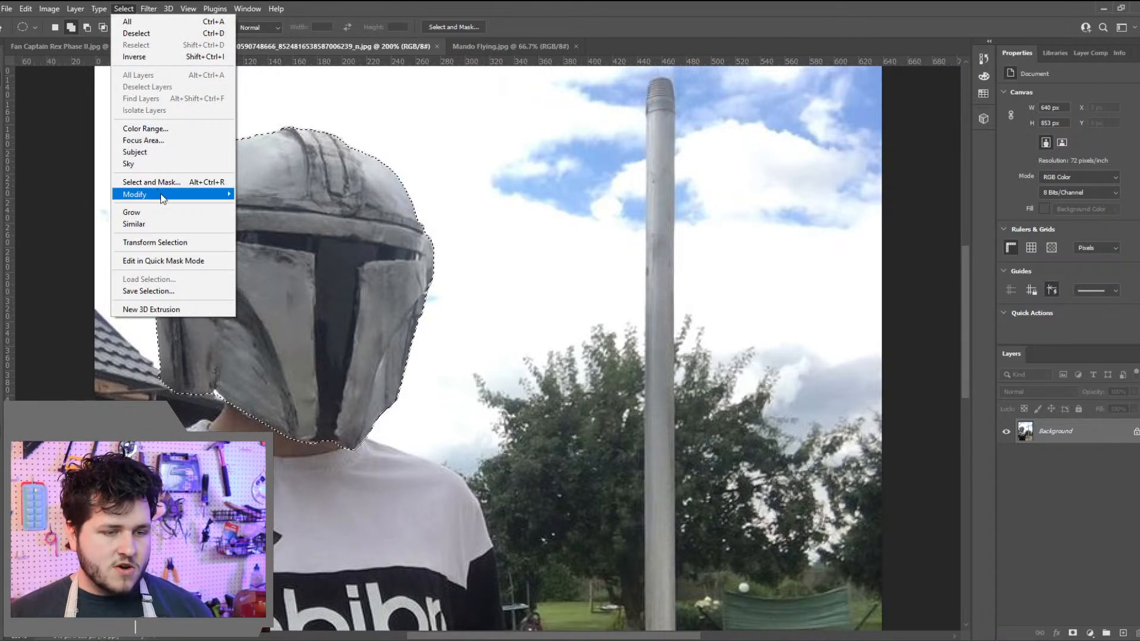
pyautogui.moveTo(165, 199)
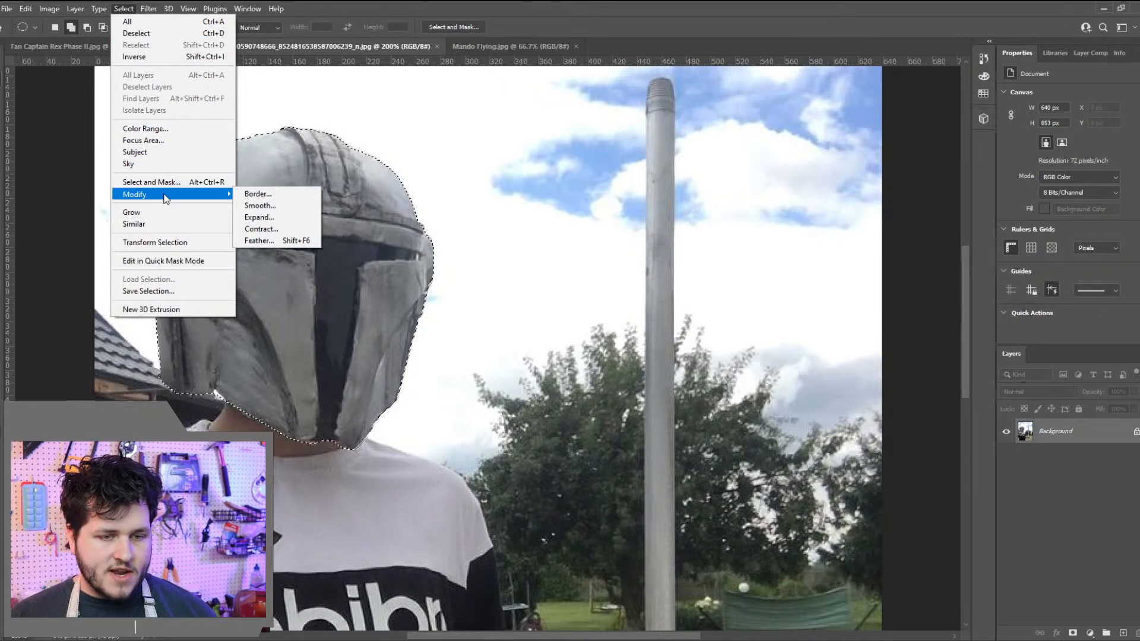
pyautogui.rightClick(496, 111)
pyautogui.click(87, 82)
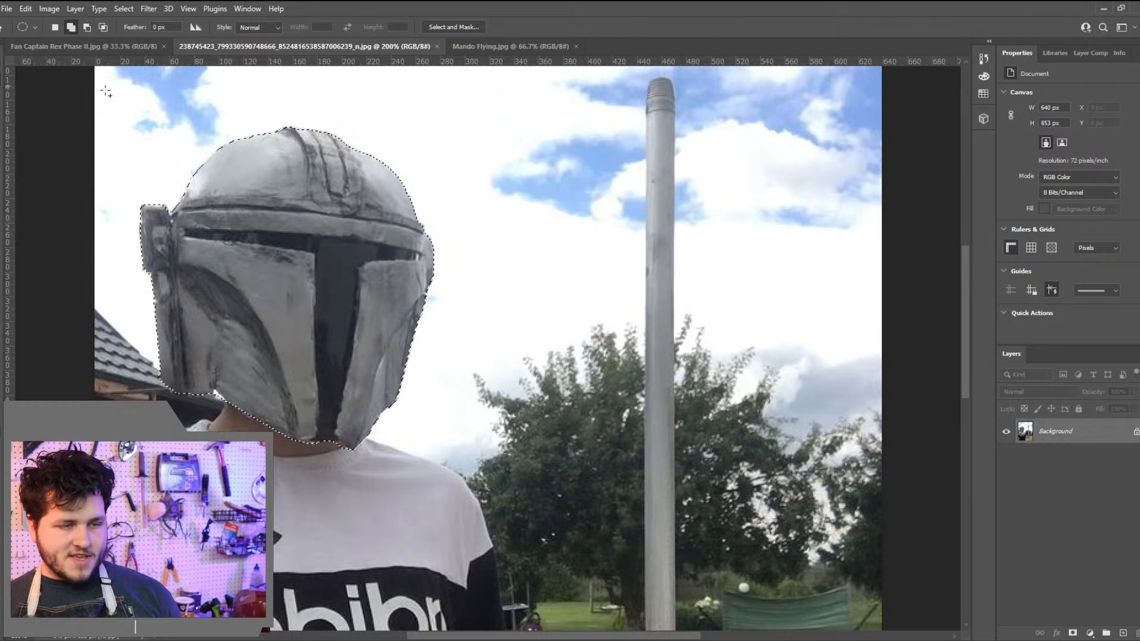
# Move the selected helmet from the fan's photo into the Mando Flying.jpg document as a new layer
pyautogui.press('v')
pyautogui.moveTo(462, 29); pyautogui.dragTo(493, 344)
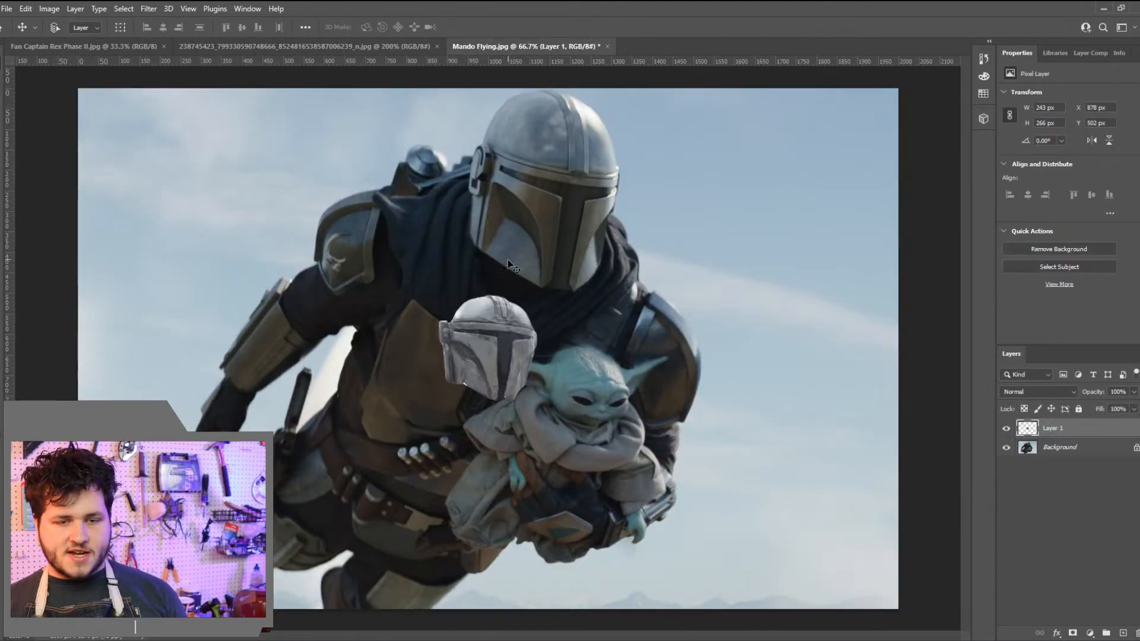
pyautogui.press('ctrl')
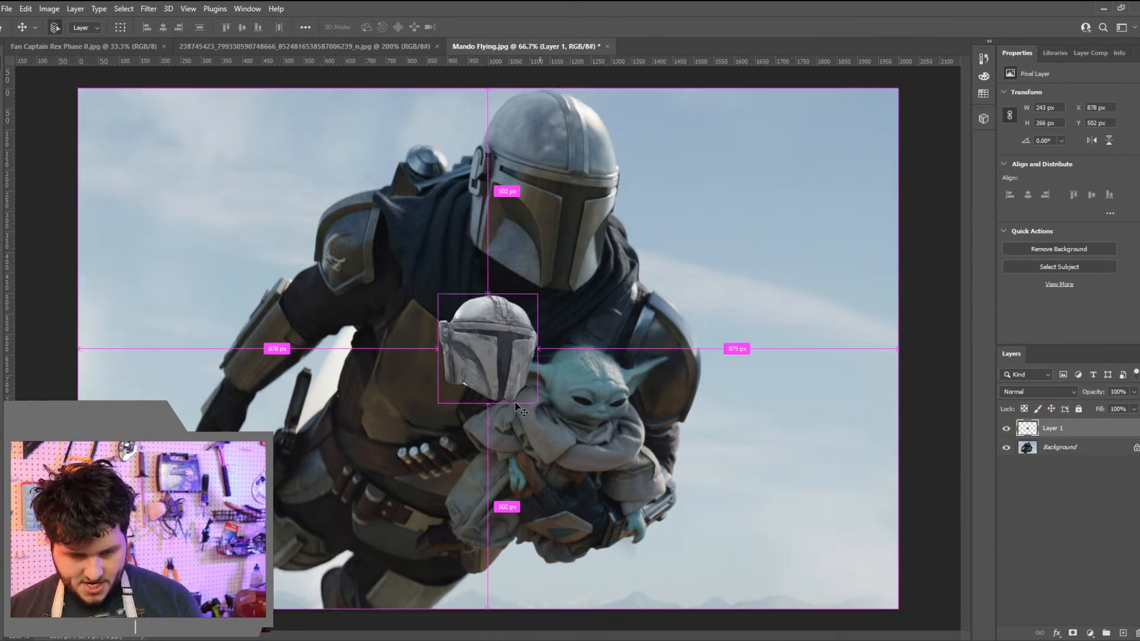
# Scale the pasted helmet to about 183% and position it over the flying Mandalorian's helmet
pyautogui.hotkey('ctrl', 't')
pyautogui.moveTo(532, 404); pyautogui.dragTo(622, 484)
pyautogui.moveTo(586, 438); pyautogui.dragTo(594, 234)
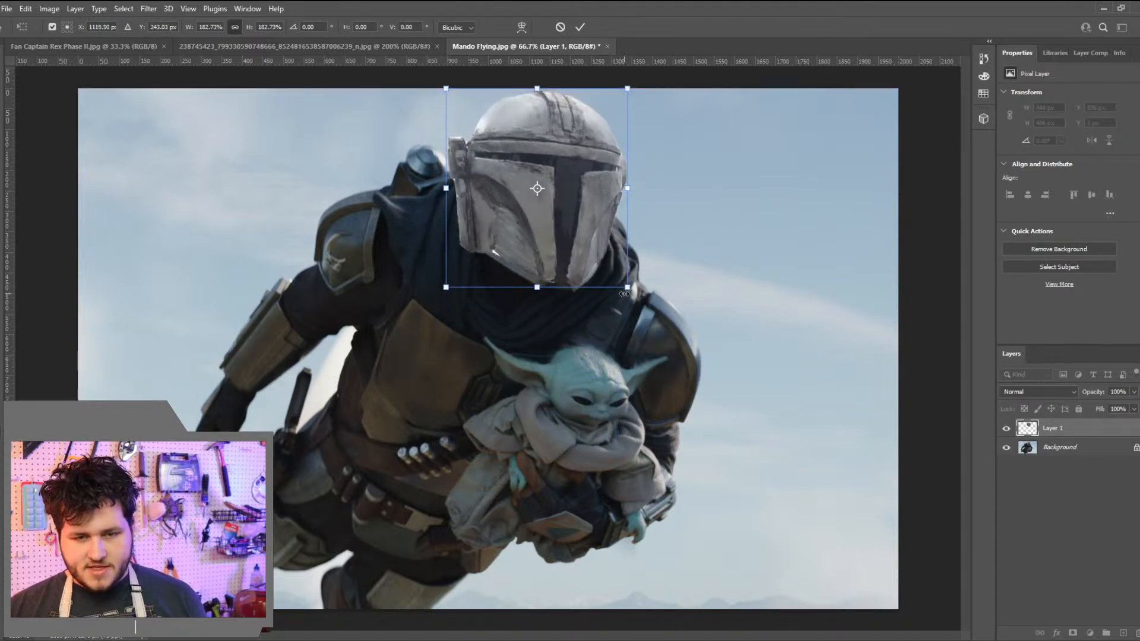
pyautogui.press('Return')
pyautogui.moveTo(587, 260)
pyautogui.mouseDown()
pyautogui.moveTo(588, 271)
pyautogui.moveTo(586, 255)
pyautogui.mouseUp()
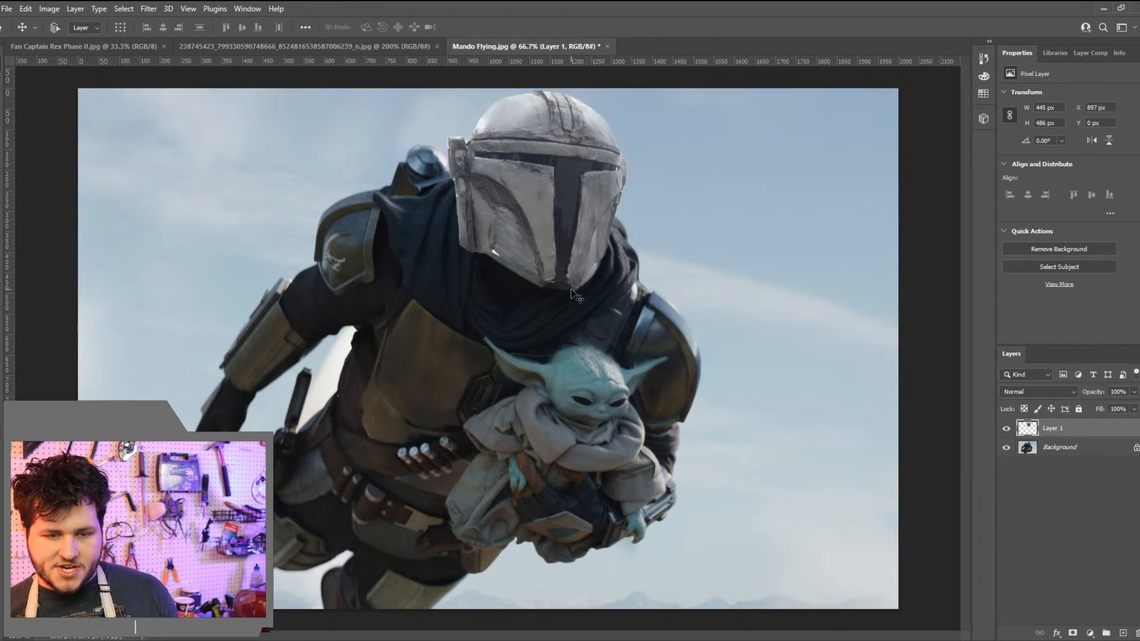
pyautogui.moveTo(587, 302); pyautogui.dragTo(586, 302)
pyautogui.hotkey('ctrl', 't')
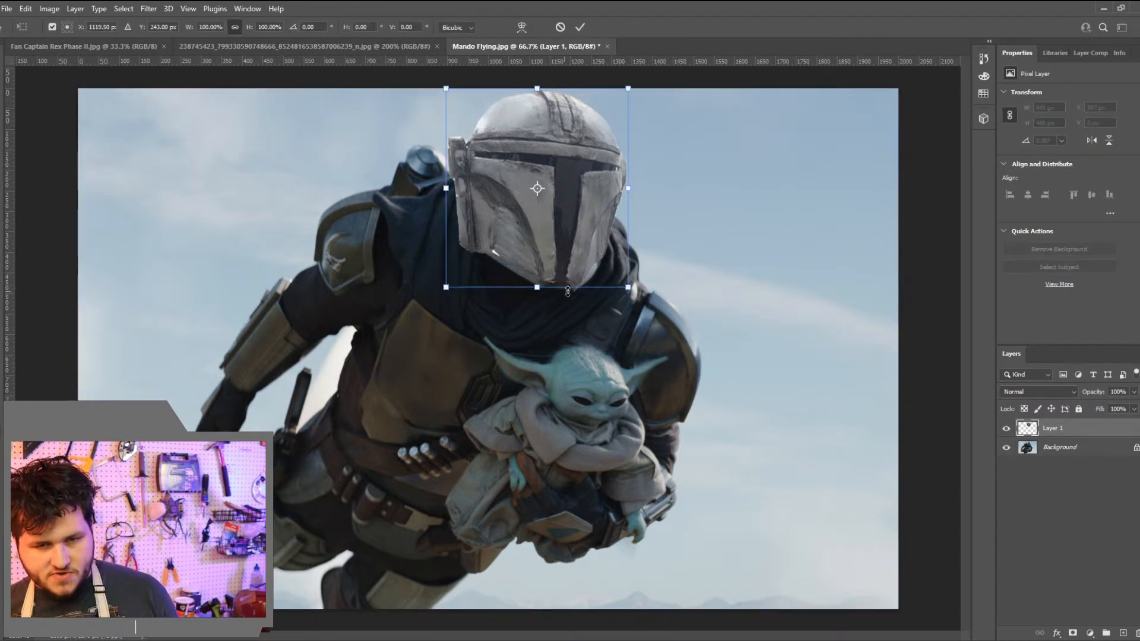
pyautogui.press('Return')
pyautogui.rightClick(566, 257)
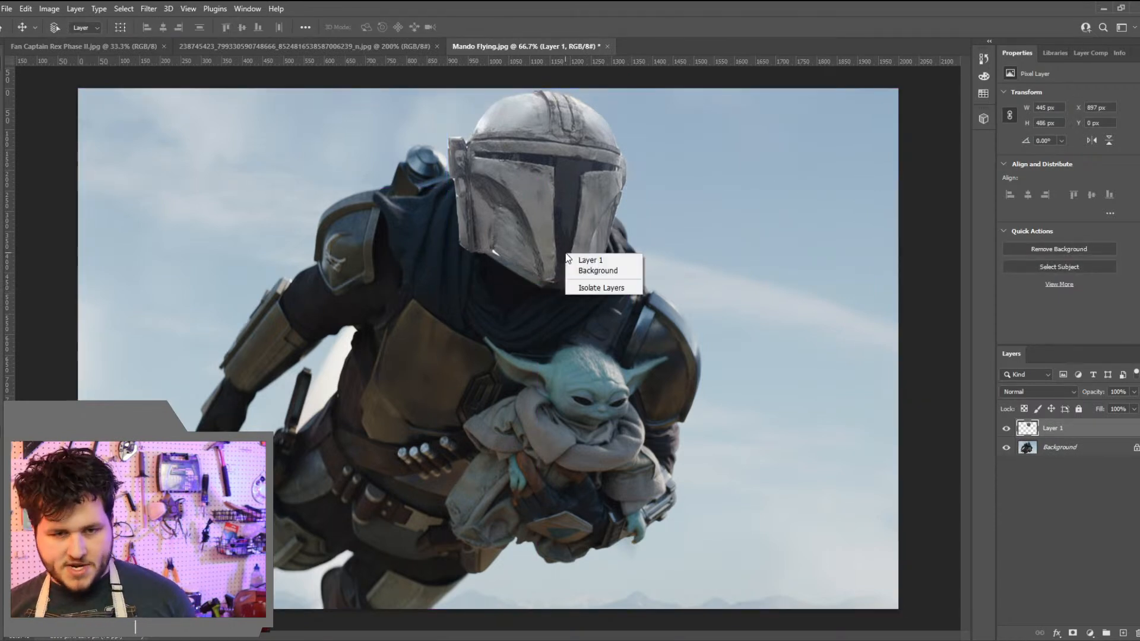
pyautogui.press('Escape')
# Skew the helmet layer, pulling both right corners inward and the lower-left corner slightly outward, to match the original helmet's angle
pyautogui.hotkey('ctrl', 't')
pyautogui.rightClick(509, 217)
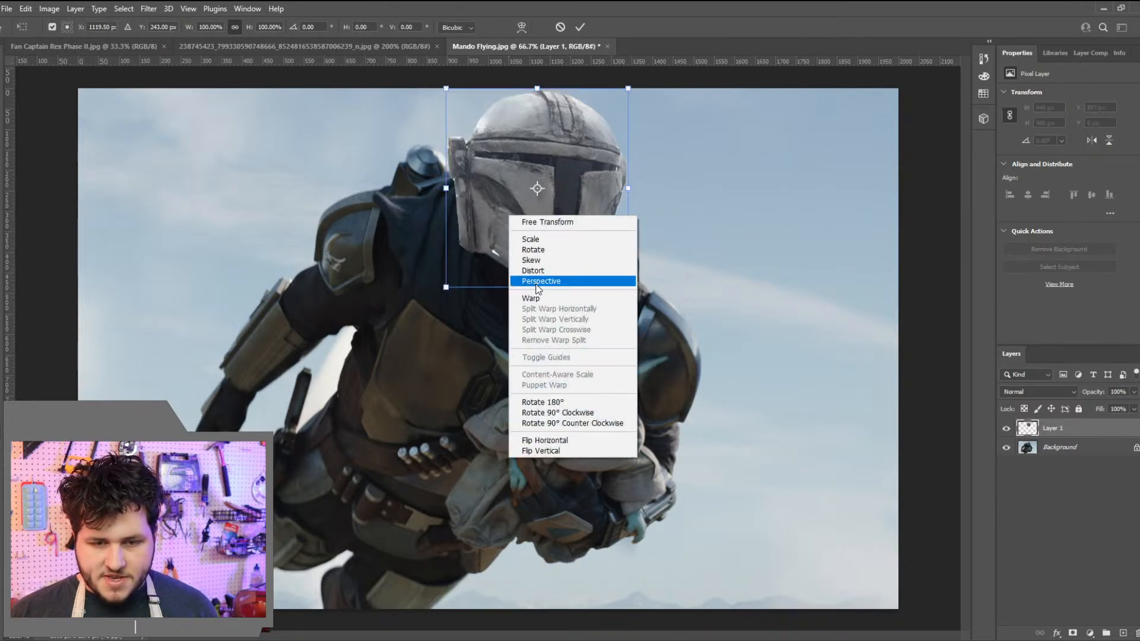
pyautogui.click(537, 261)
pyautogui.moveTo(445, 288); pyautogui.dragTo(433, 291)
pyautogui.hotkey('ctrl', 'z')
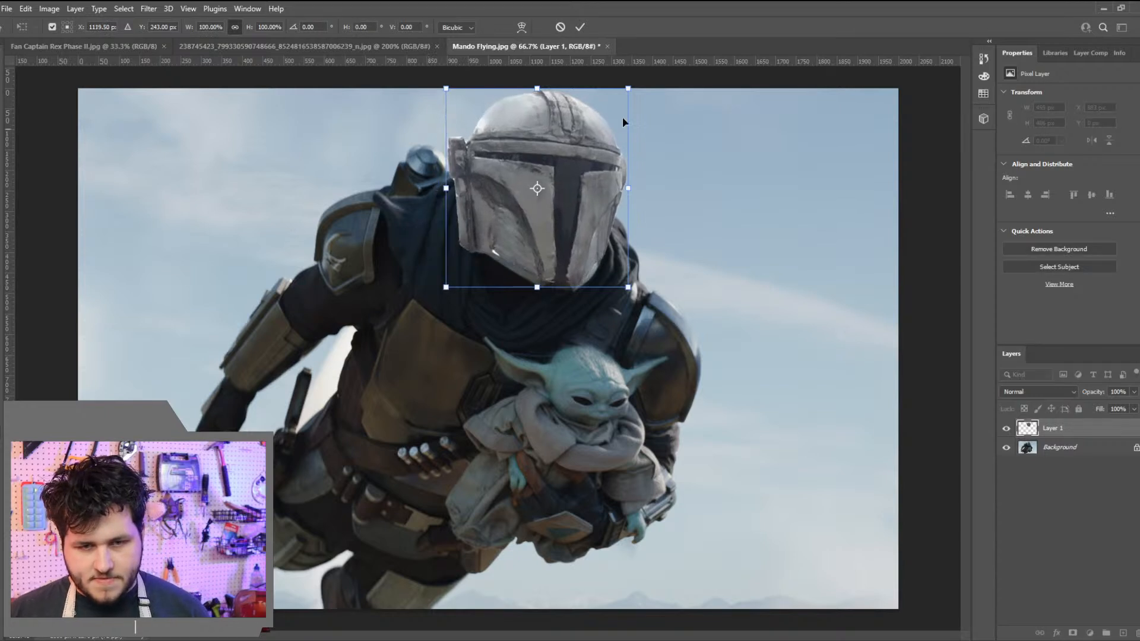
pyautogui.moveTo(628, 95); pyautogui.dragTo(600, 95)
pyautogui.moveTo(600, 93); pyautogui.dragTo(605, 92)
pyautogui.moveTo(630, 288); pyautogui.dragTo(615, 290)
pyautogui.moveTo(450, 286)
pyautogui.mouseDown()
pyautogui.moveTo(435, 290)
pyautogui.moveTo(444, 291)
pyautogui.mouseUp()
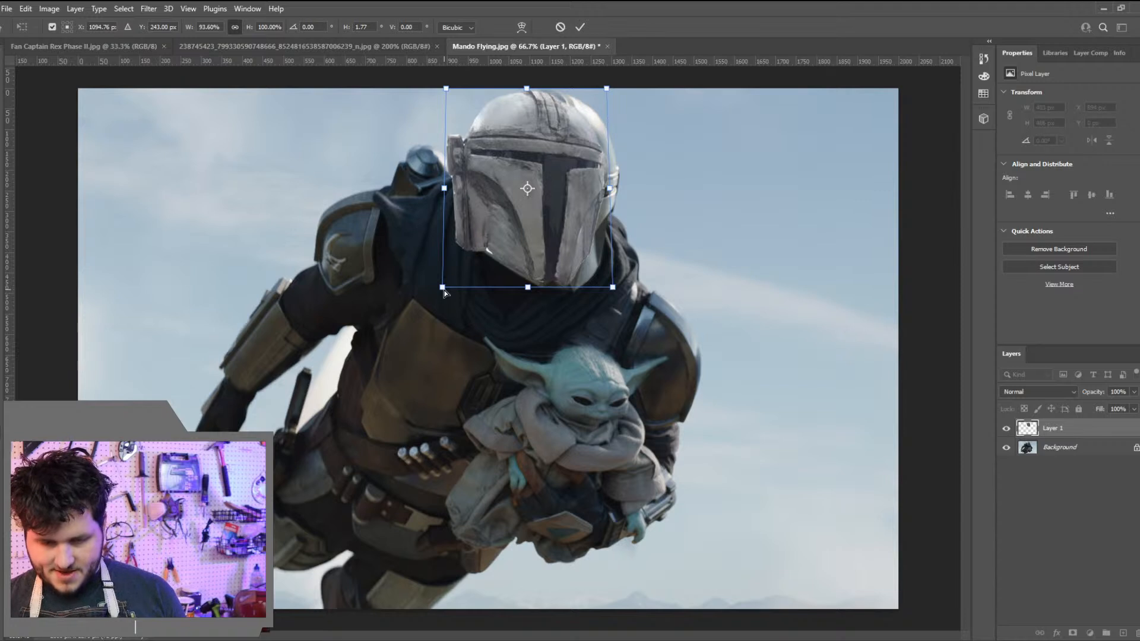
pyautogui.press('Return')
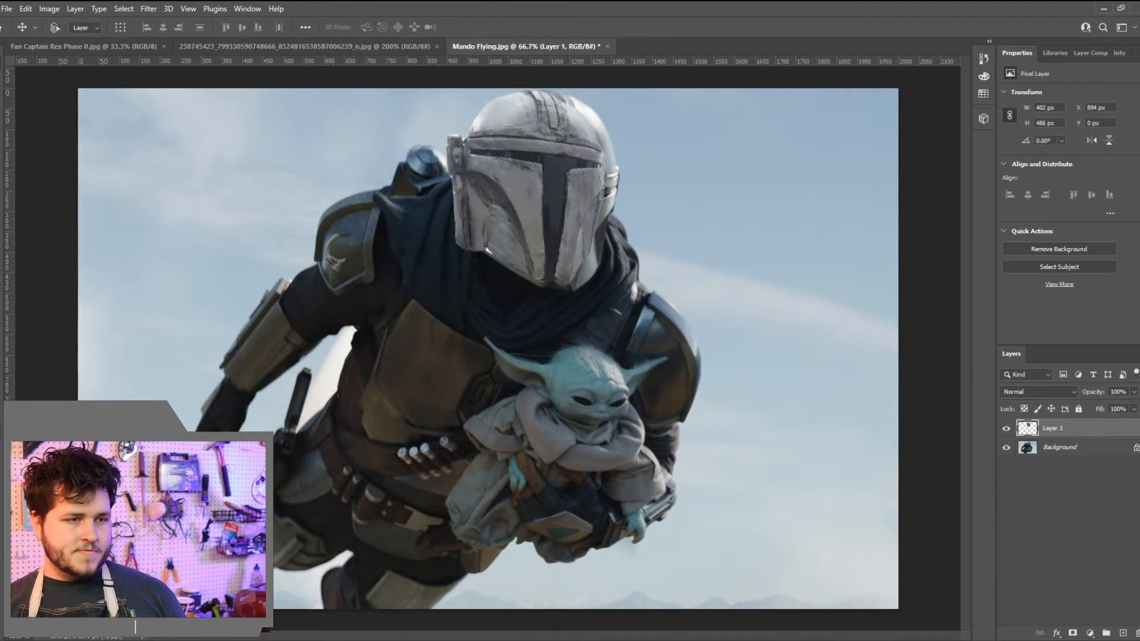
# Shift the skewed helmet toward the right and enlarge it to 425 × 514 px so it covers the original helmet
pyautogui.press('ctrl')
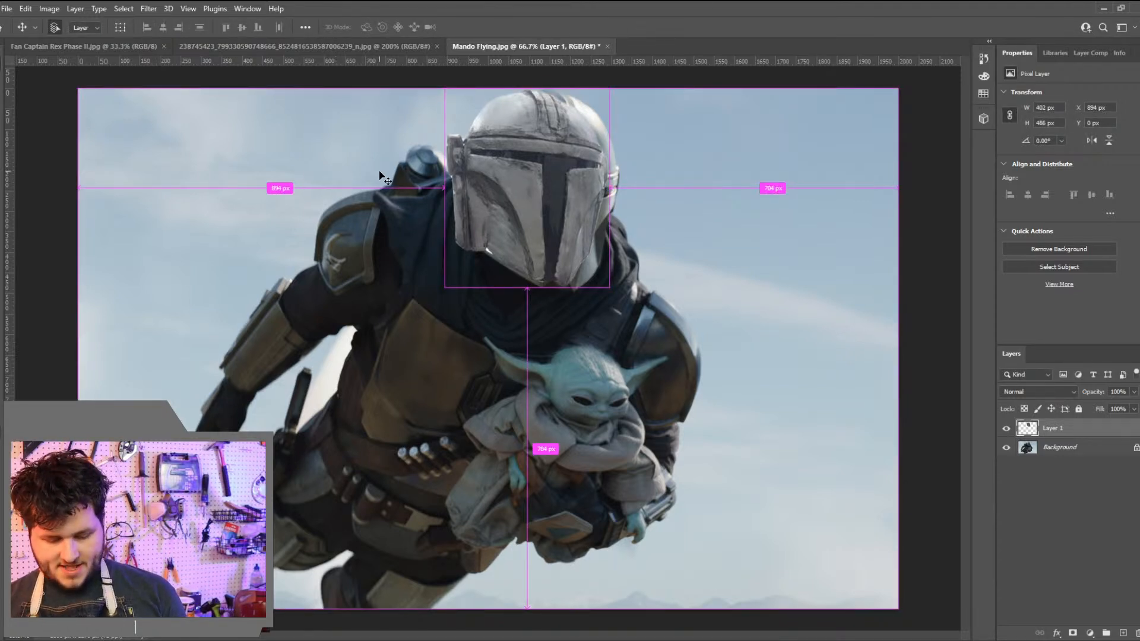
pyautogui.hotkey('ctrl', 't')
pyautogui.moveTo(566, 240); pyautogui.dragTo(581, 248)
pyautogui.moveTo(621, 291)
pyautogui.mouseDown()
pyautogui.moveTo(641, 286)
pyautogui.moveTo(604, 252)
pyautogui.moveTo(632, 311)
pyautogui.moveTo(628, 298)
pyautogui.mouseUp()
pyautogui.press('Return')
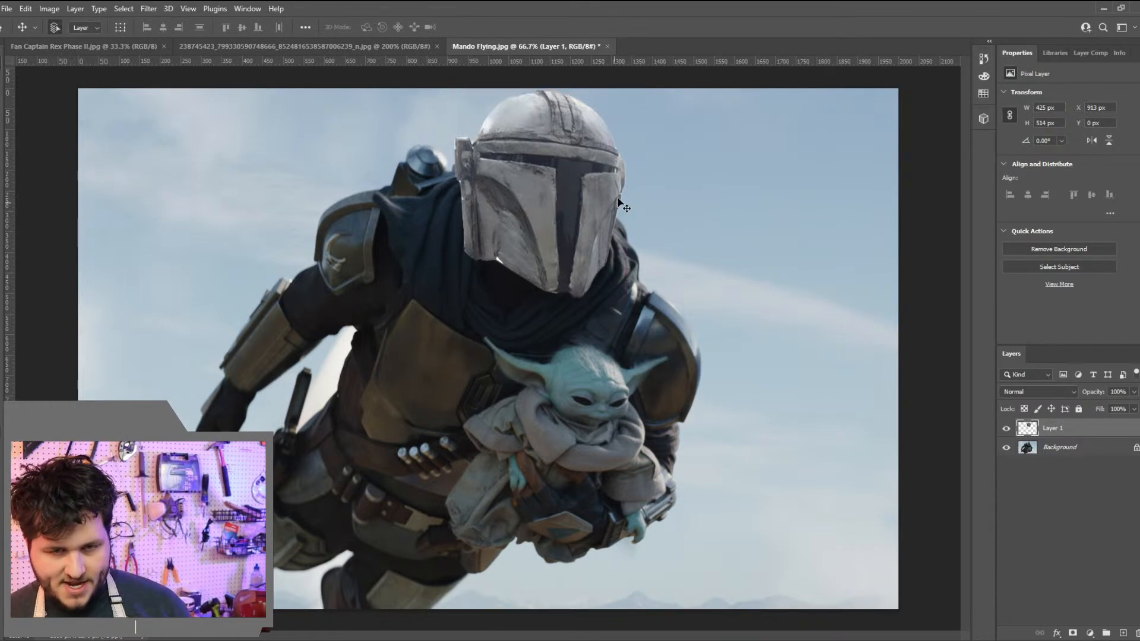
# Duplicate the fan's helmet layer in place and apply Auto Tone, Auto Contrast and Auto Color to the copy
pyautogui.hotkey('ctrl', 'v')
pyautogui.moveTo(512, 353); pyautogui.dragTo(537, 215)
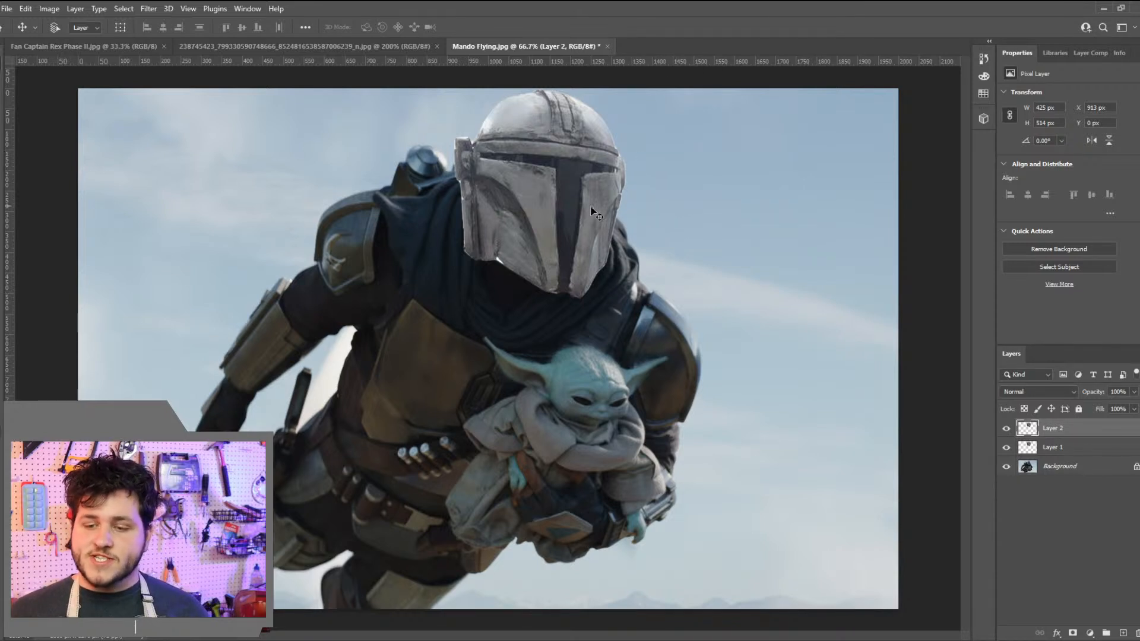
pyautogui.click(49, 11)
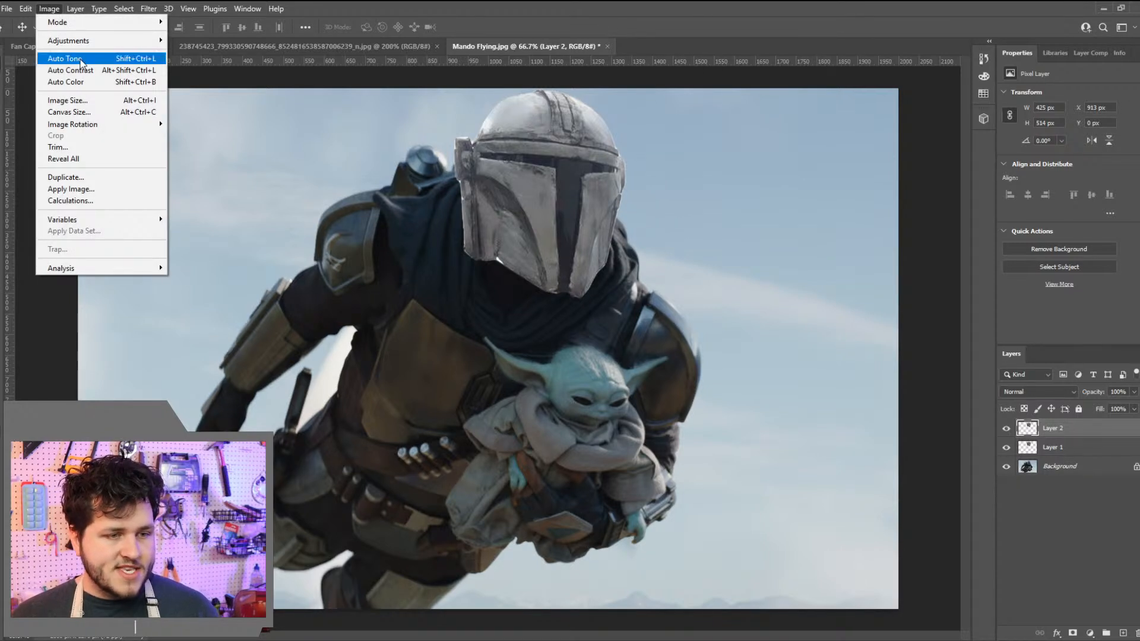
pyautogui.click(80, 59)
pyautogui.click(52, 8)
pyautogui.click(70, 70)
pyautogui.click(52, 10)
pyautogui.click(67, 82)
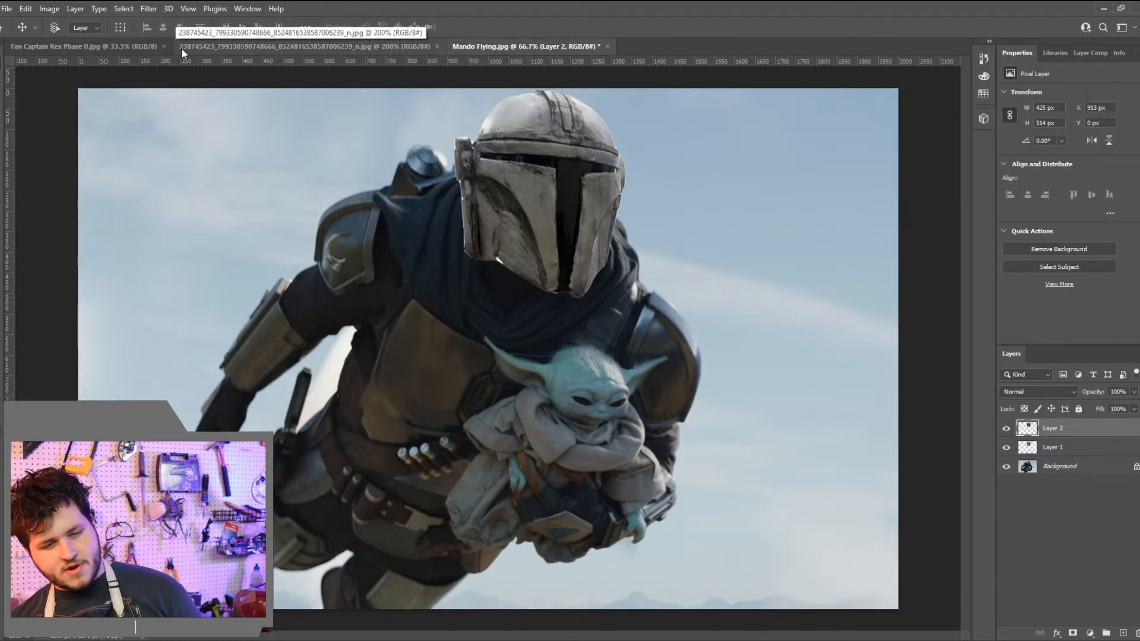
# Hide Layer 1 and Layer 2 to expose the original Mandalorian helmet
pyautogui.click(1005, 449)
pyautogui.click(1006, 429)
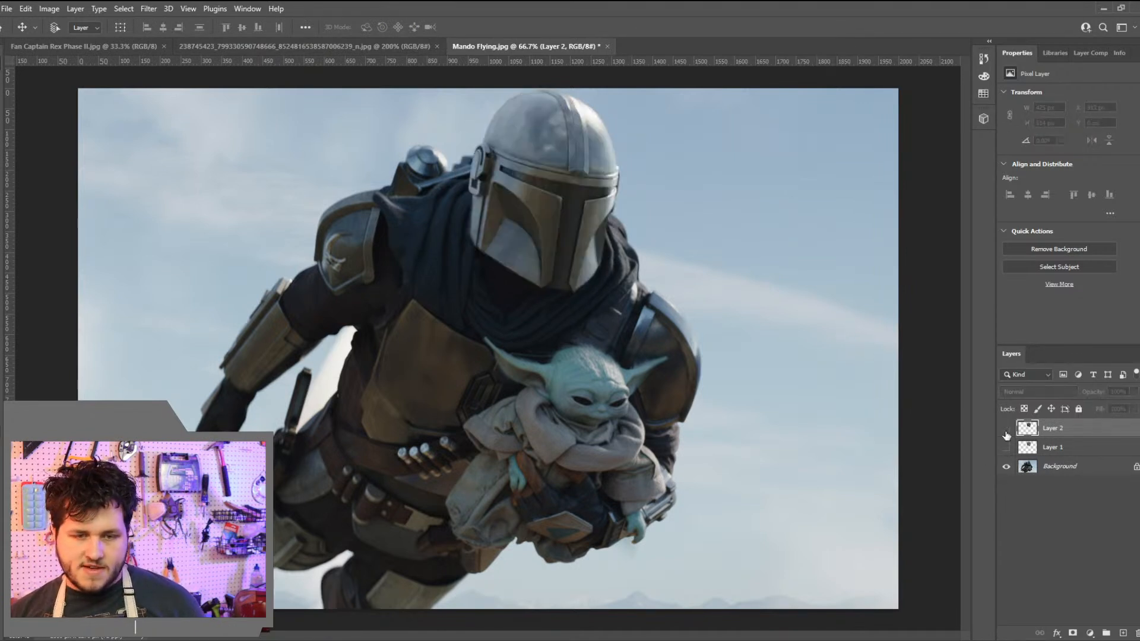
# Toggle Layer 2's visibility to compare the fan's helmet with the original one, leaving the layer shown
pyautogui.click(1005, 428)
pyautogui.click(1006, 428)
pyautogui.click(1006, 429)
pyautogui.click(1005, 429)
pyautogui.click(1006, 429)
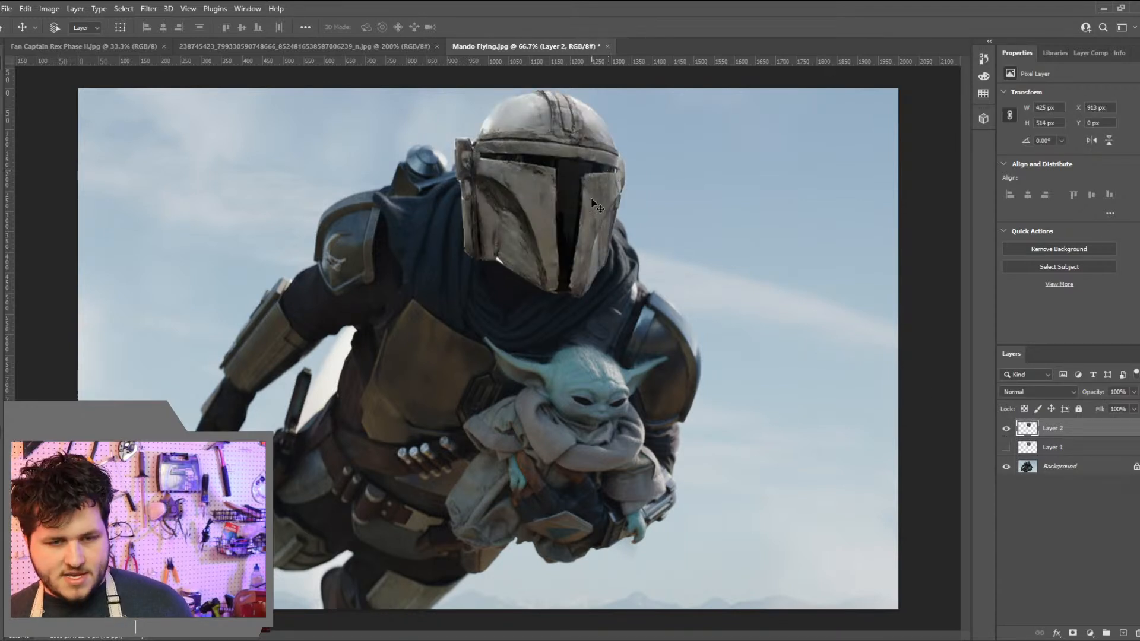
pyautogui.click(49, 9)
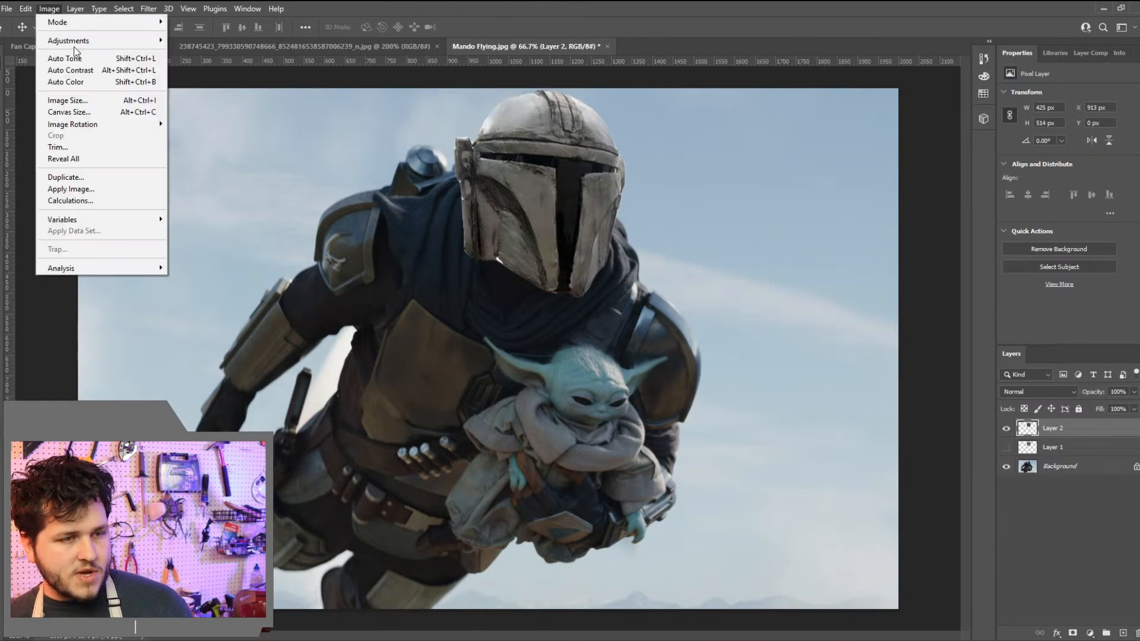
pyautogui.moveTo(119, 47)
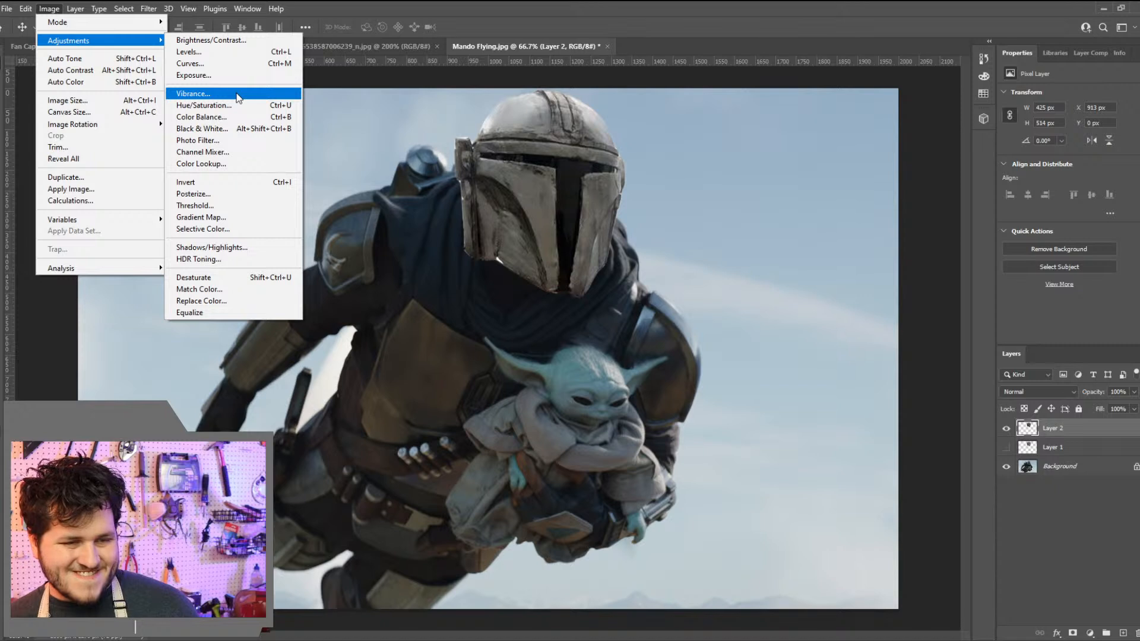
pyautogui.click(1069, 428)
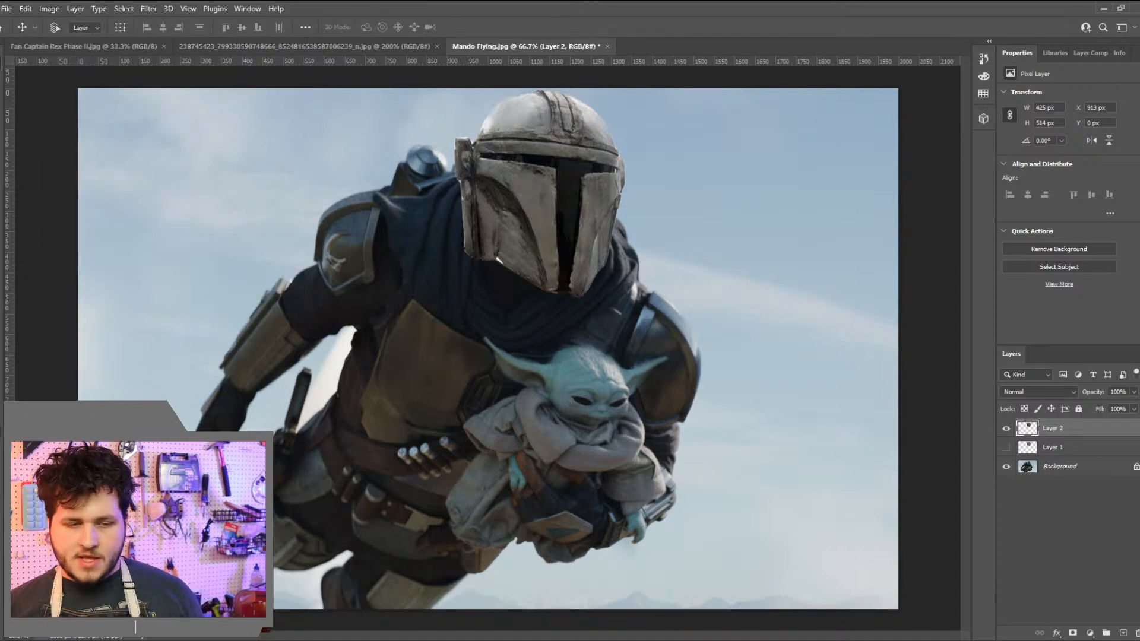
# Try to select the helmet on Layer 2 with the Object Selection tool
pyautogui.click(3, 115)
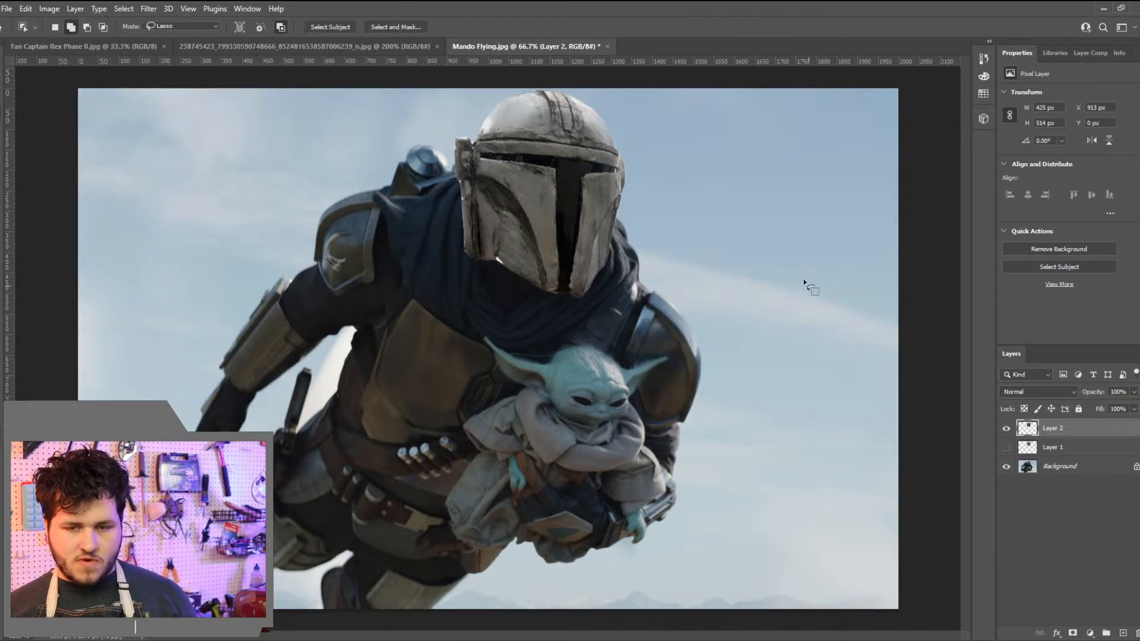
pyautogui.moveTo(779, 310)
pyautogui.mouseDown()
pyautogui.moveTo(603, 384)
pyautogui.moveTo(362, 295)
pyautogui.moveTo(367, 101)
pyautogui.moveTo(647, 65)
pyautogui.moveTo(752, 180)
pyautogui.moveTo(725, 314)
pyautogui.mouseUp()
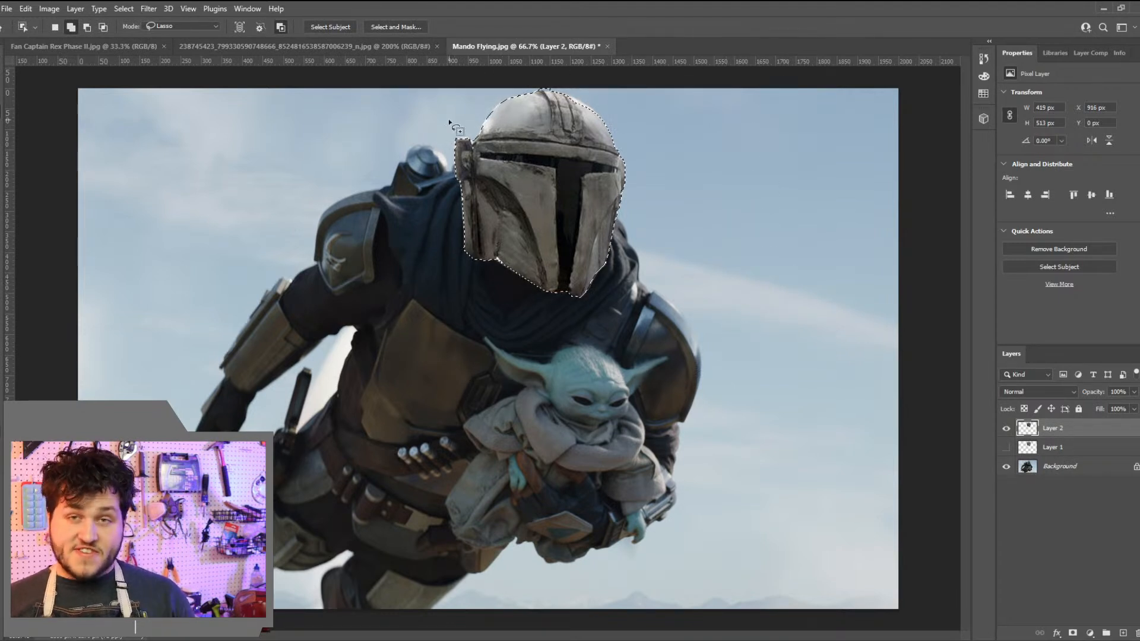
pyautogui.moveTo(648, 173)
pyautogui.mouseDown()
pyautogui.moveTo(650, 158)
pyautogui.moveTo(524, 72)
pyautogui.moveTo(509, 73)
pyautogui.moveTo(516, 80)
pyautogui.mouseUp()
pyautogui.hotkey('ctrl', 'd')
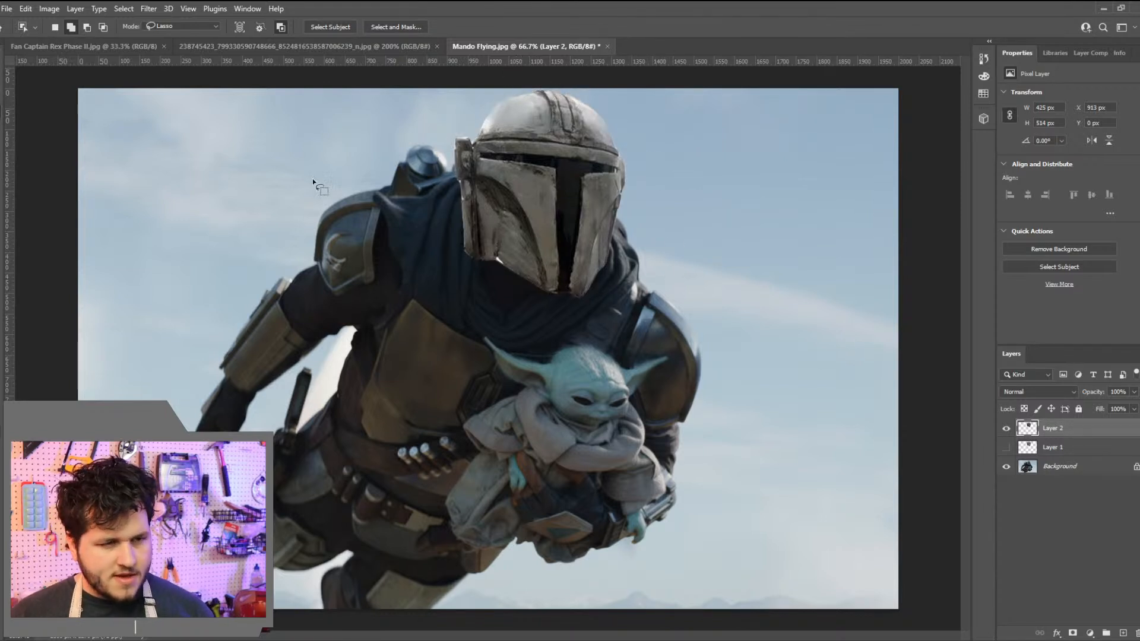
pyautogui.moveTo(605, 307); pyautogui.dragTo(575, 306)
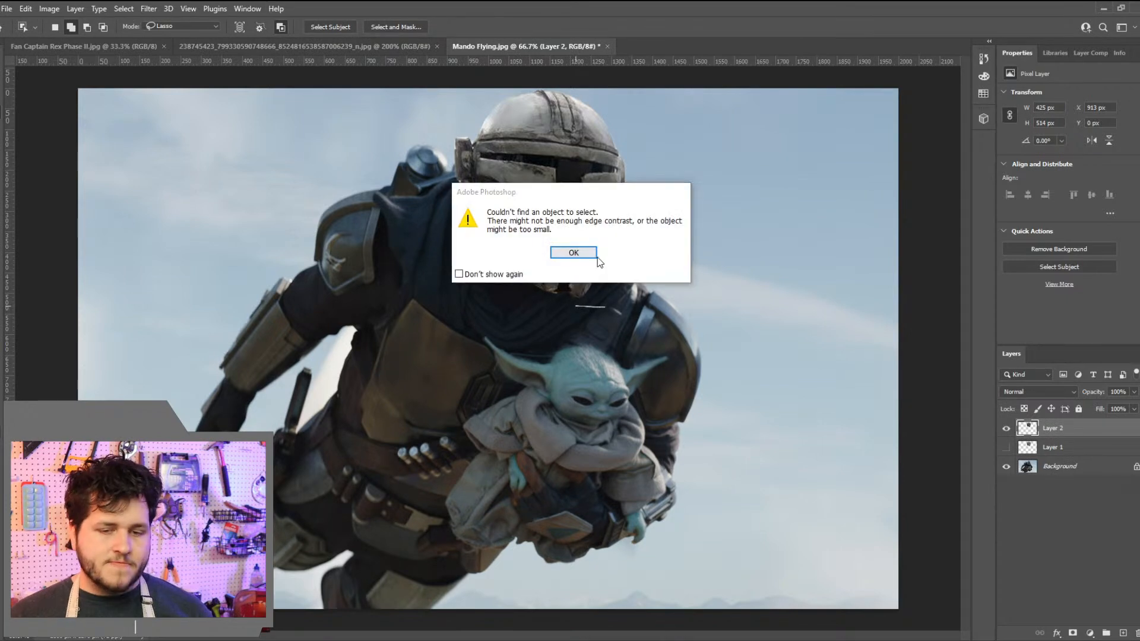
pyautogui.click(573, 255)
# Select the empty area around the helmet with the Magic Wand tool and invert the selection so only the helmet is selected
pyautogui.rightClick(7, 113)
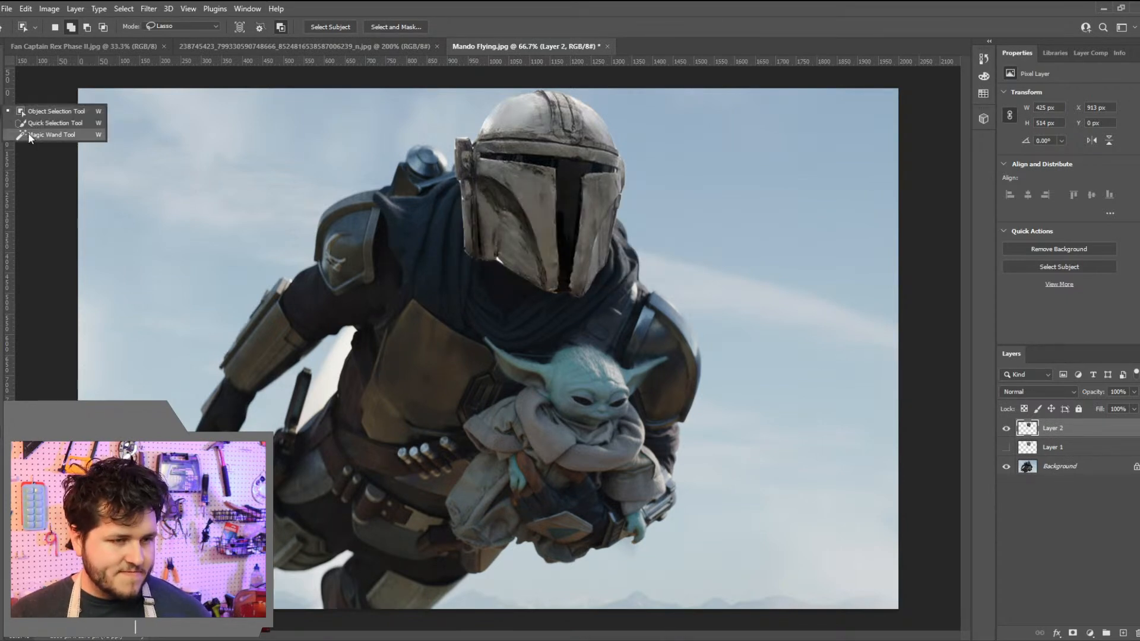
pyautogui.click(51, 134)
pyautogui.click(206, 105)
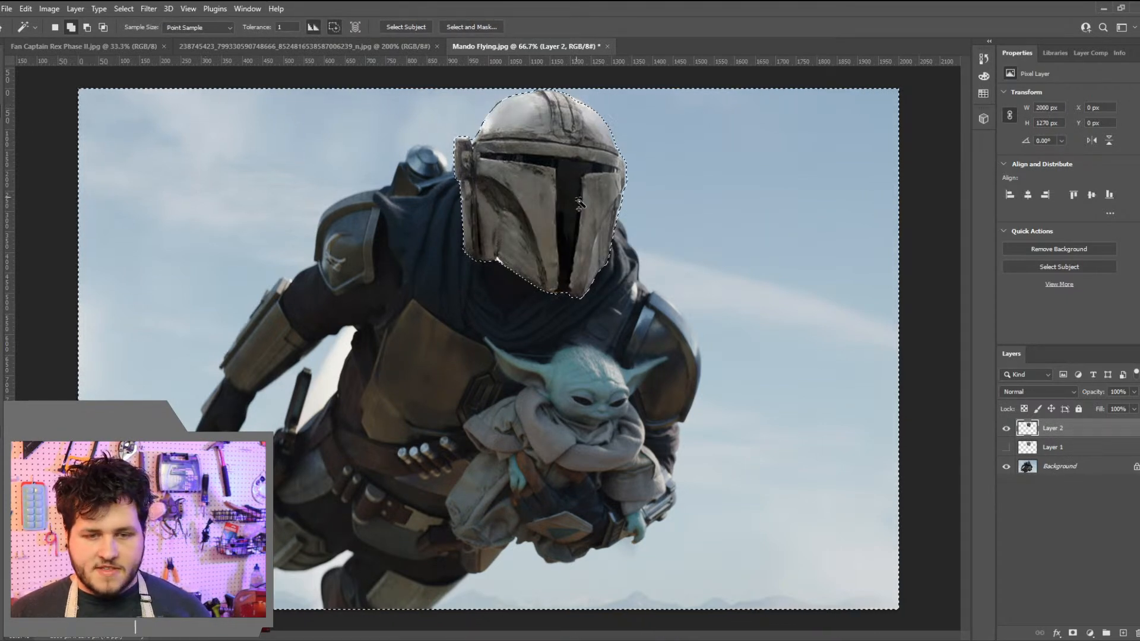
pyautogui.rightClick(637, 232)
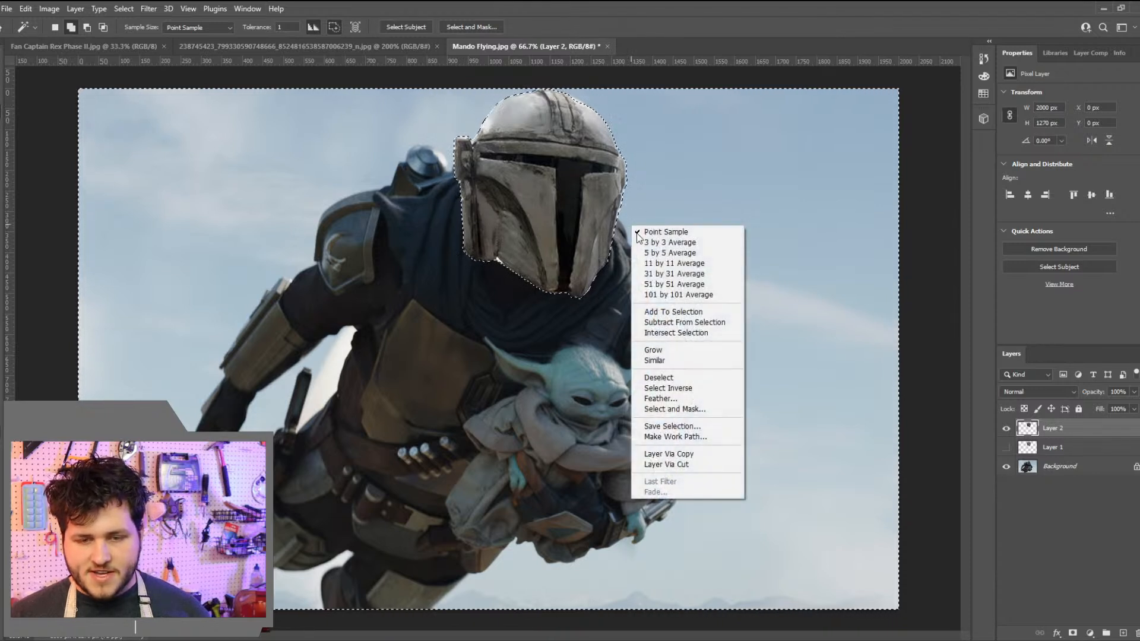
pyautogui.click(668, 388)
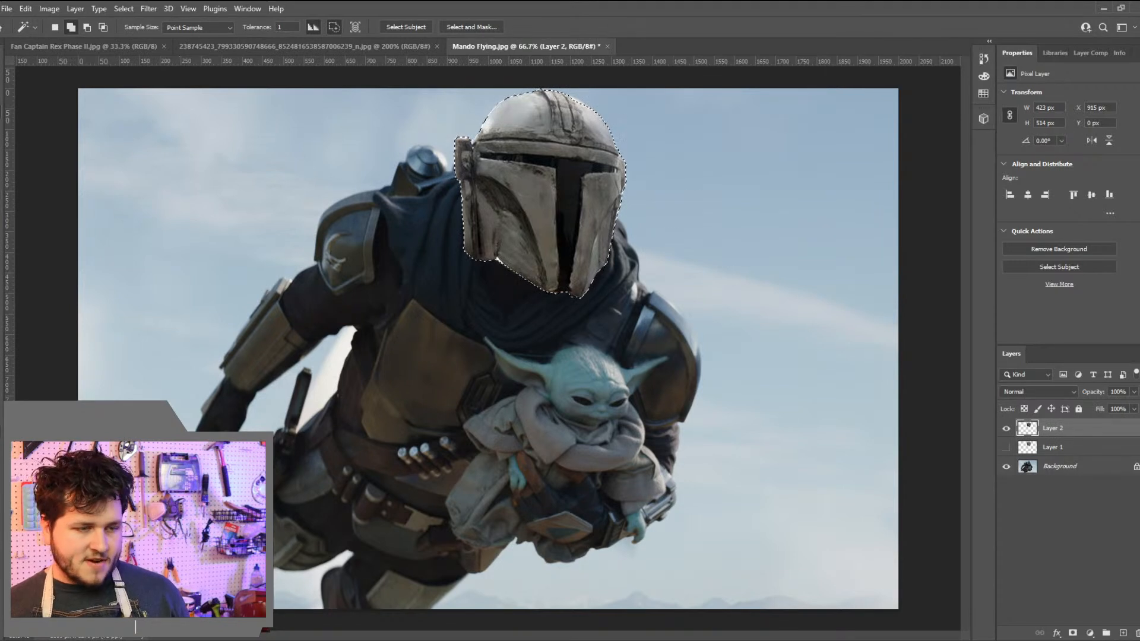
# Set up a soft round brush with 12% opacity, 0% hardness and a size of 338 px
pyautogui.press('b')
pyautogui.click(262, 27)
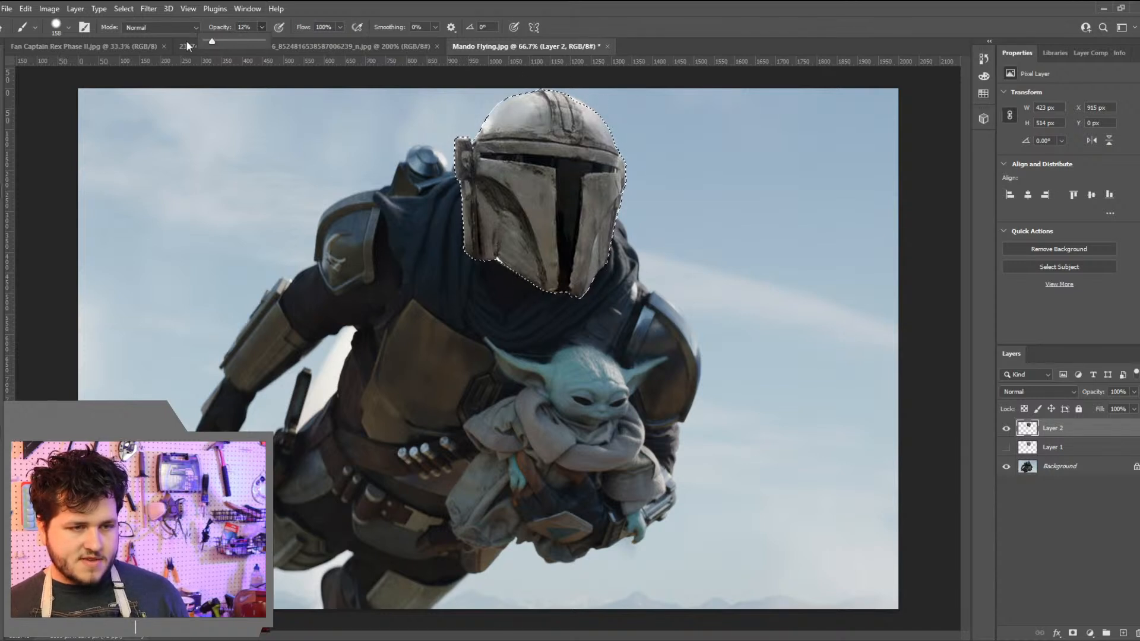
pyautogui.click(62, 27)
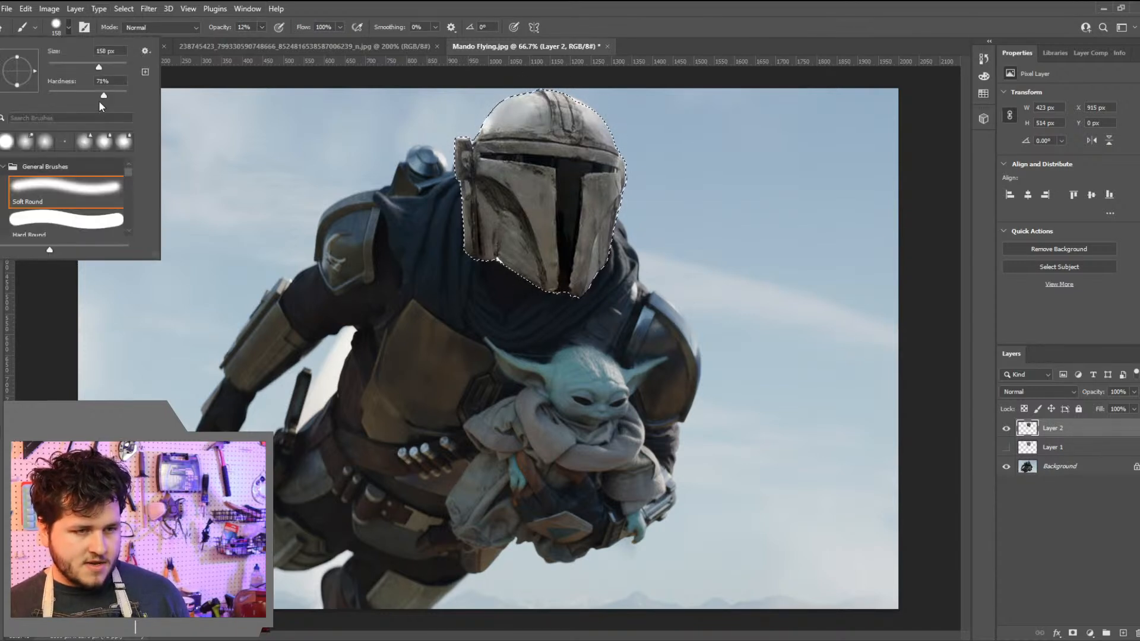
pyautogui.click(43, 95)
pyautogui.moveTo(103, 64); pyautogui.dragTo(112, 64)
pyautogui.click(319, 80)
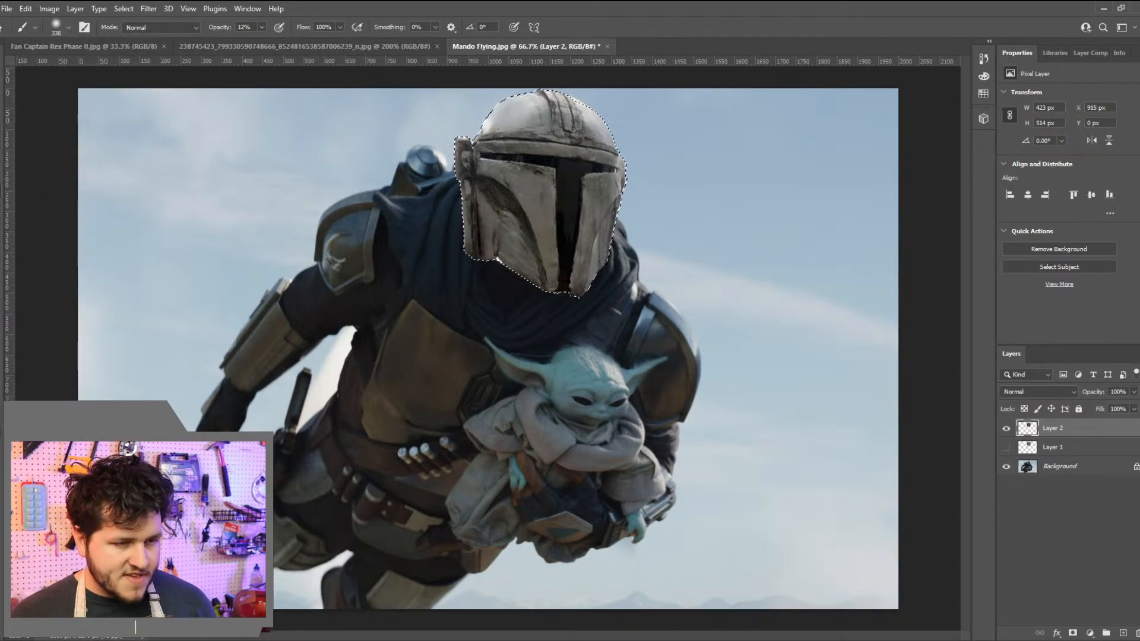
# Sample the sky's blue, tint the selected helmet with the soft brush enlarged to 511 px, and deselect
pyautogui.press('i')
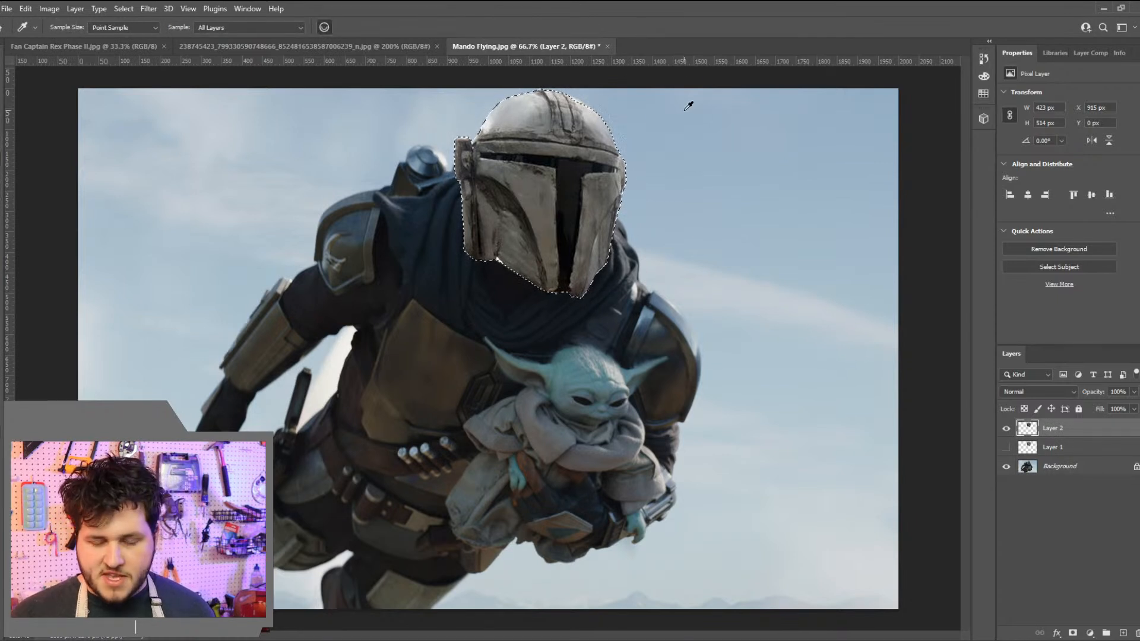
pyautogui.moveTo(815, 169); pyautogui.dragTo(895, 134)
pyautogui.click(1044, 127)
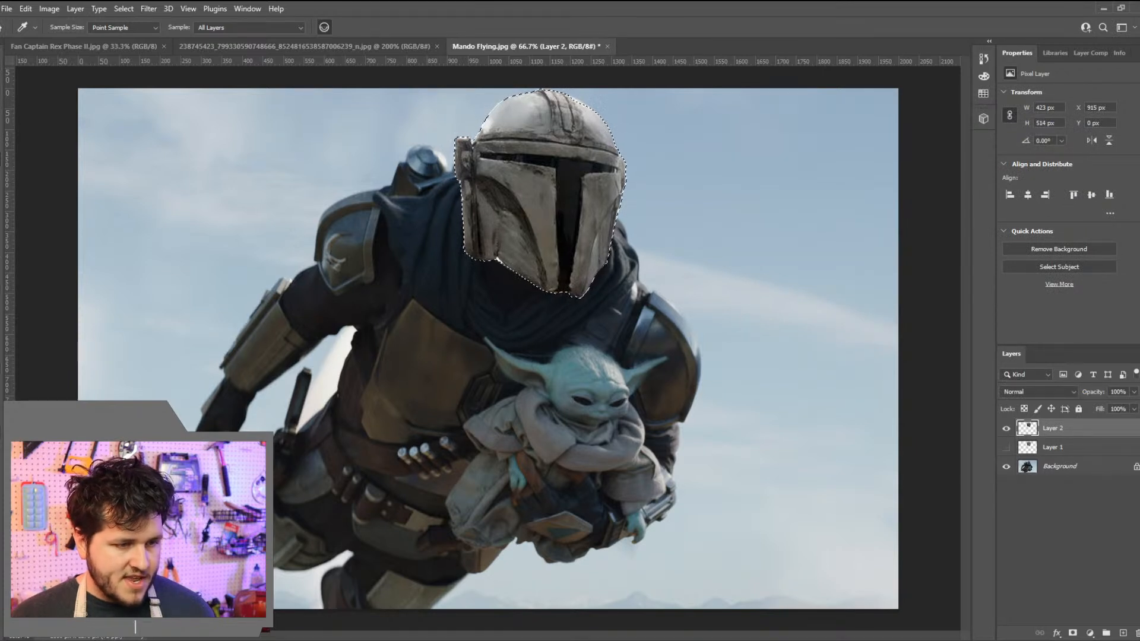
pyautogui.press('b')
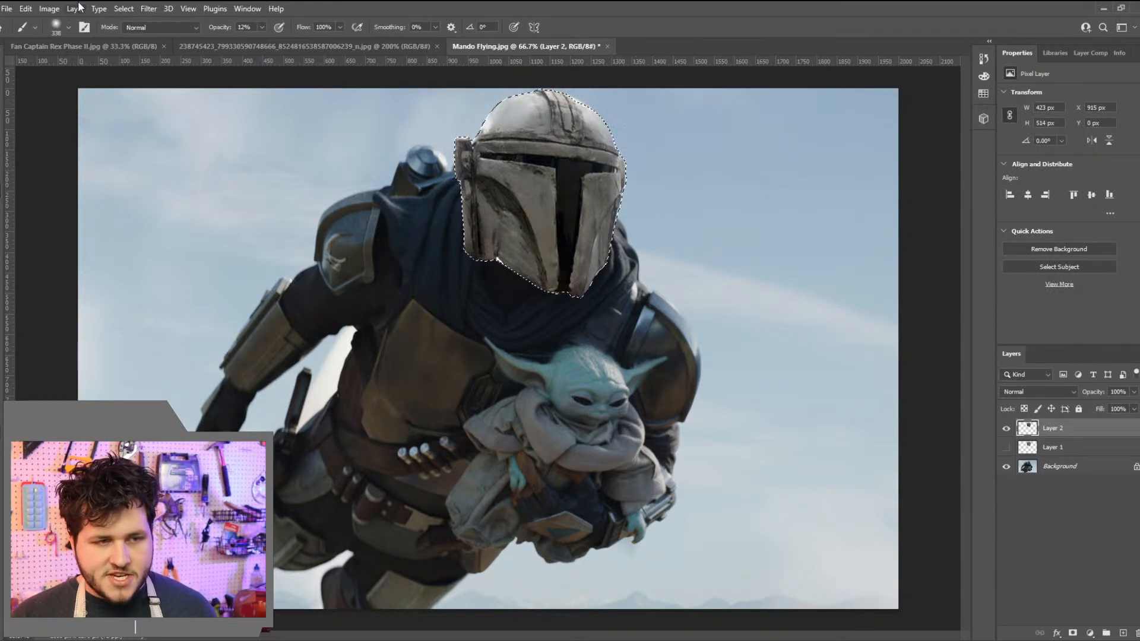
pyautogui.click(55, 27)
pyautogui.click(120, 64)
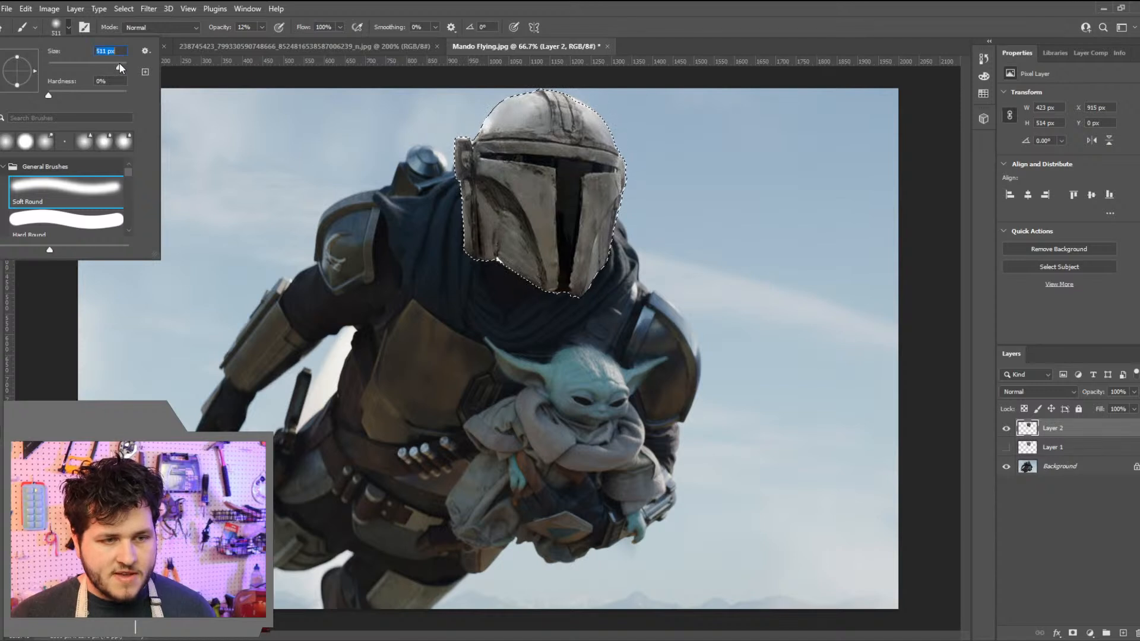
pyautogui.click(658, 113)
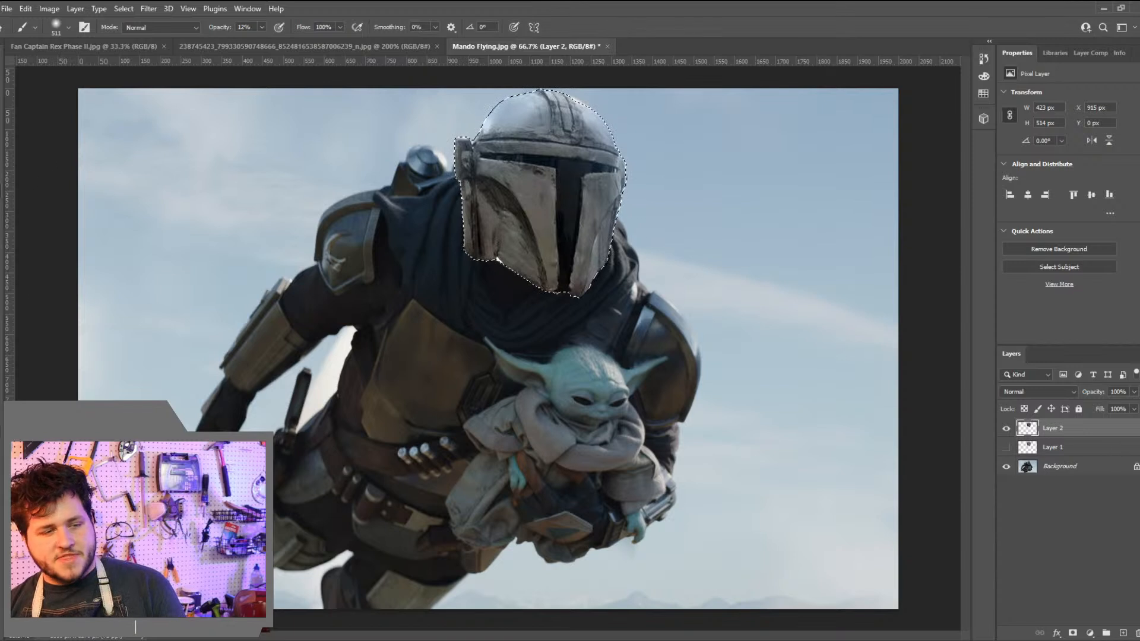
pyautogui.press('v')
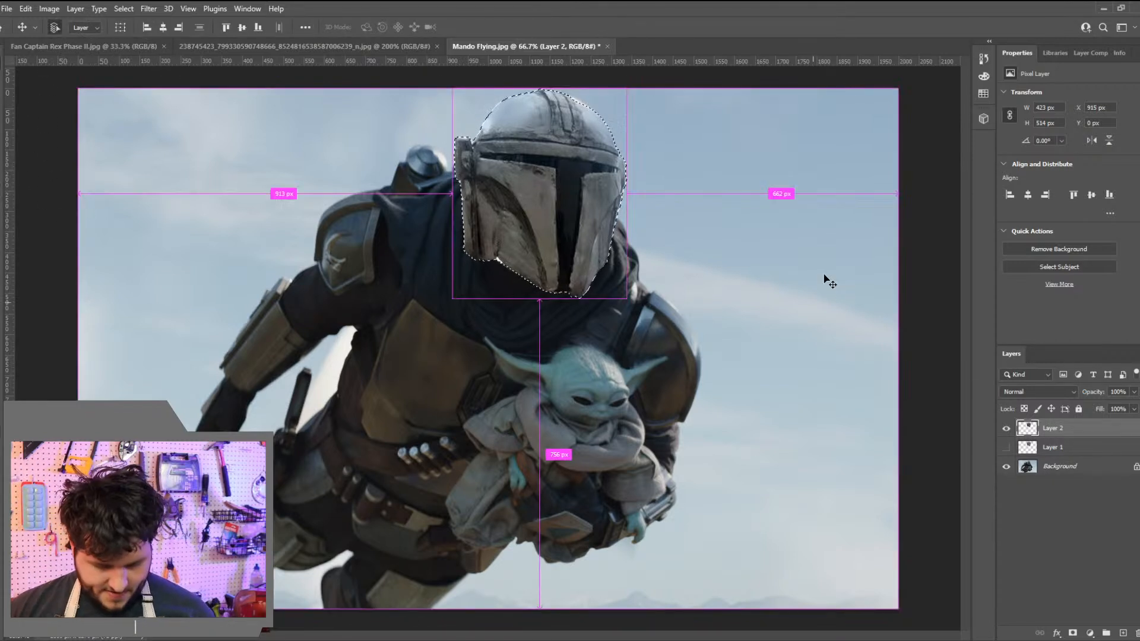
pyautogui.hotkey('ctrl', 'd')
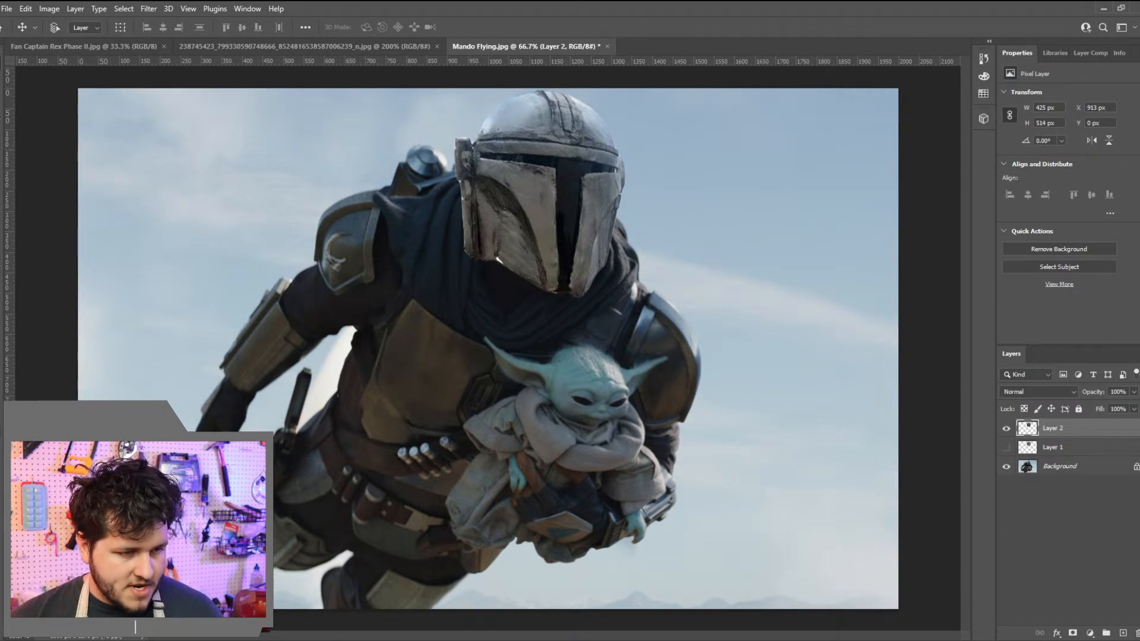
# Try to remove the white spot on the helmet's lower edge with the Spot Healing Brush
pyautogui.click(2, 240)
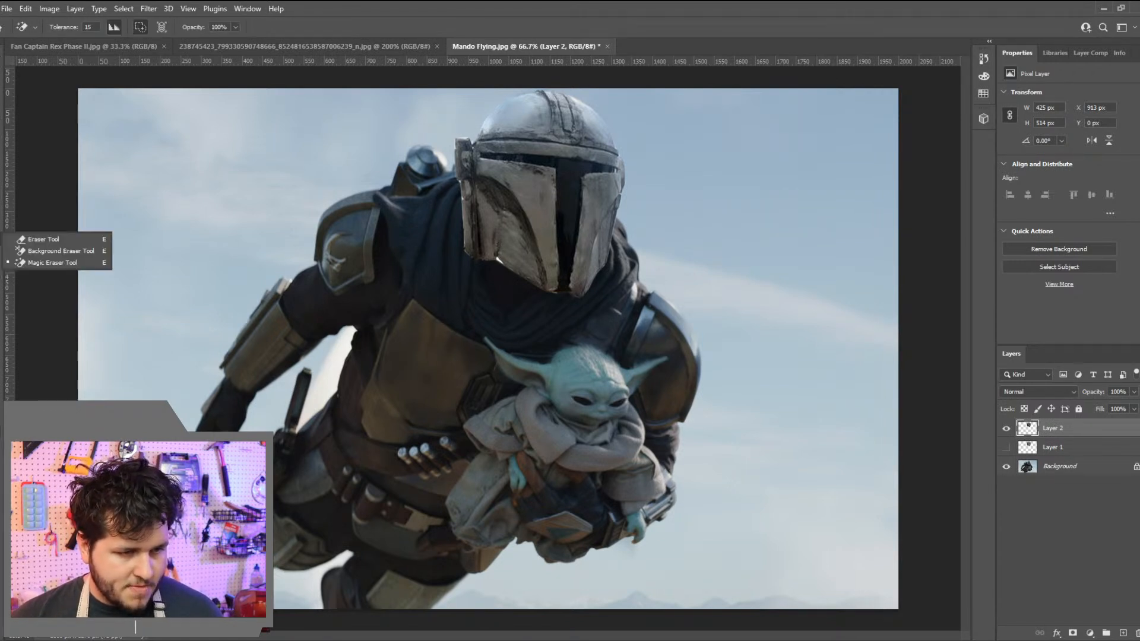
pyautogui.click(2, 208)
pyautogui.click(1, 174)
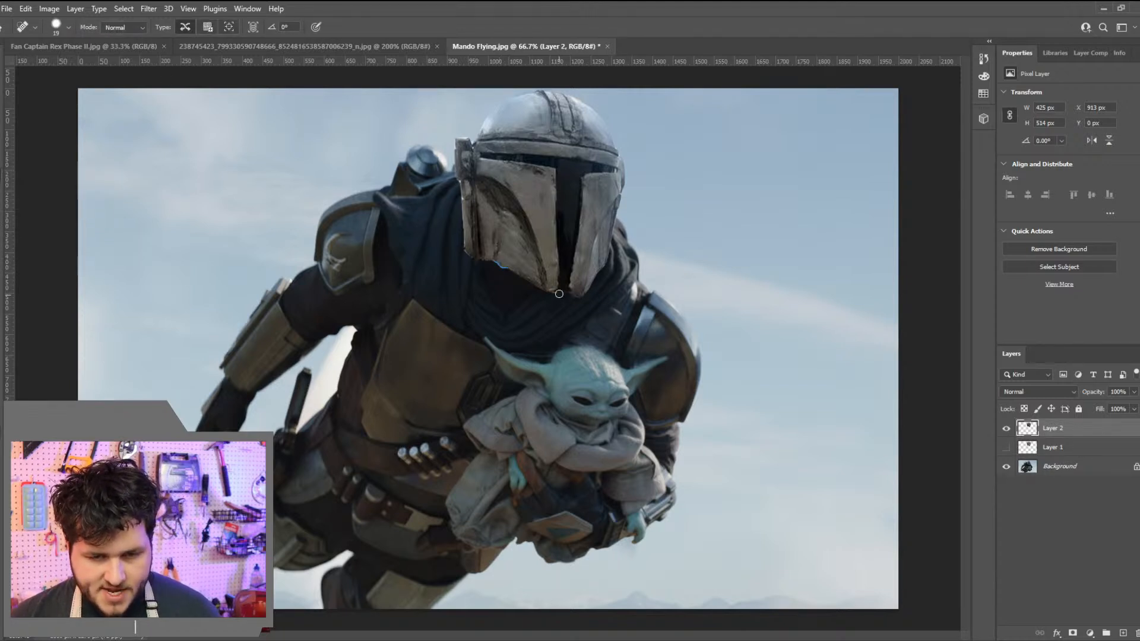
pyautogui.hotkey('ctrl', 'z')
pyautogui.hotkey('ctrl', 'z')
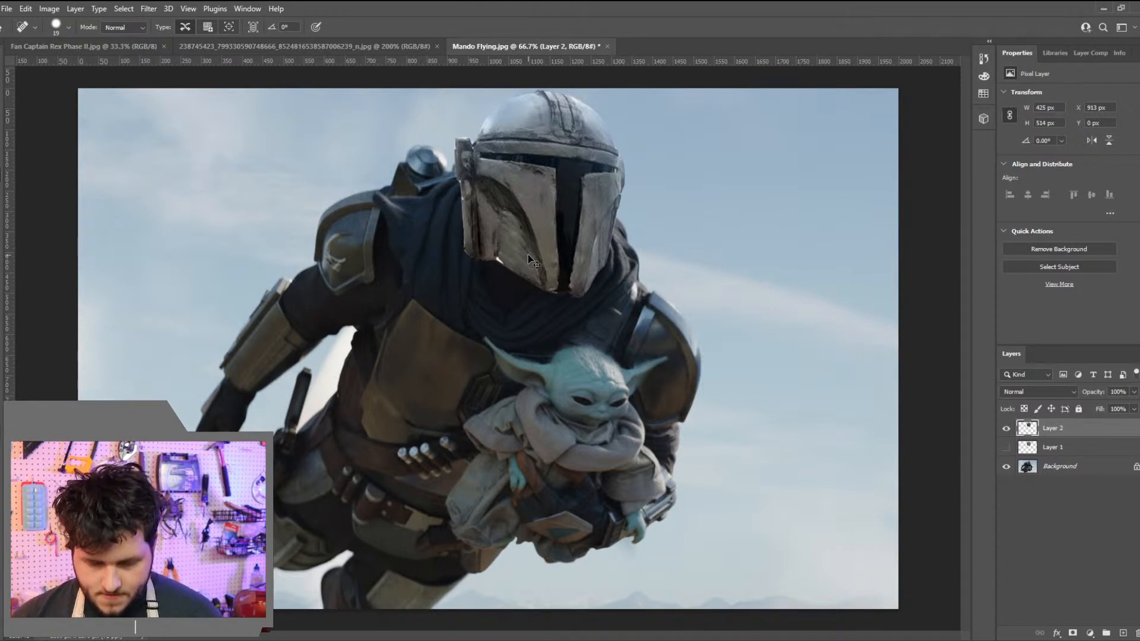
# Retry healing the white spot with the Spot Healing Brush set to 100% hardness, and undo the strokes
pyautogui.hotkey('ctrl', '+')
pyautogui.hotkey('ctrl', '+')
pyautogui.scroll(3, 546, 166)
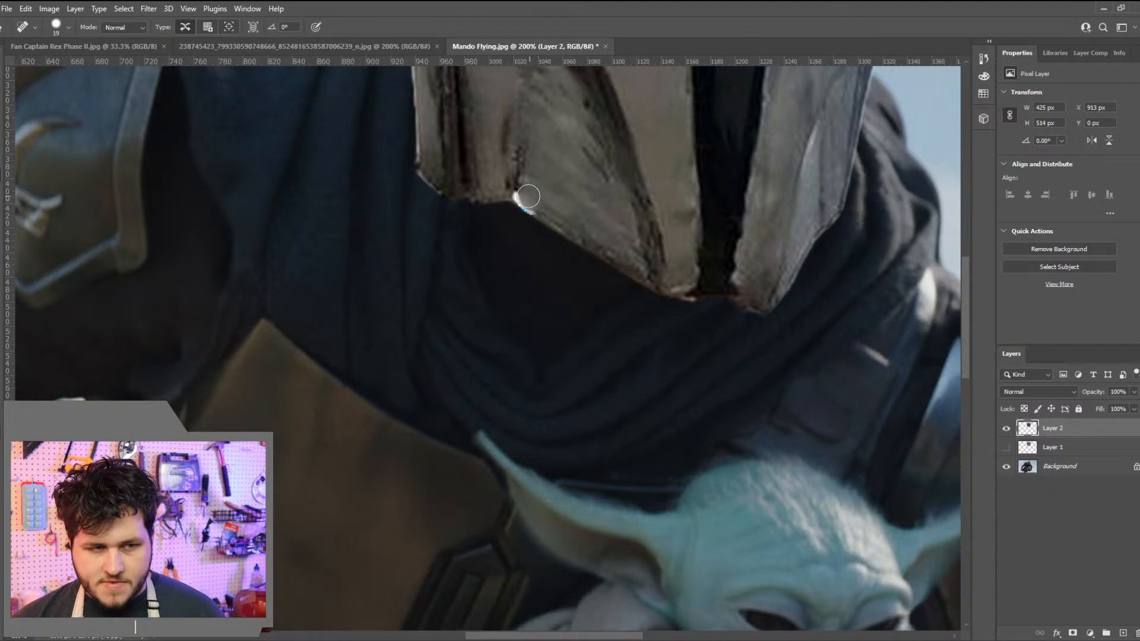
pyautogui.click(59, 26)
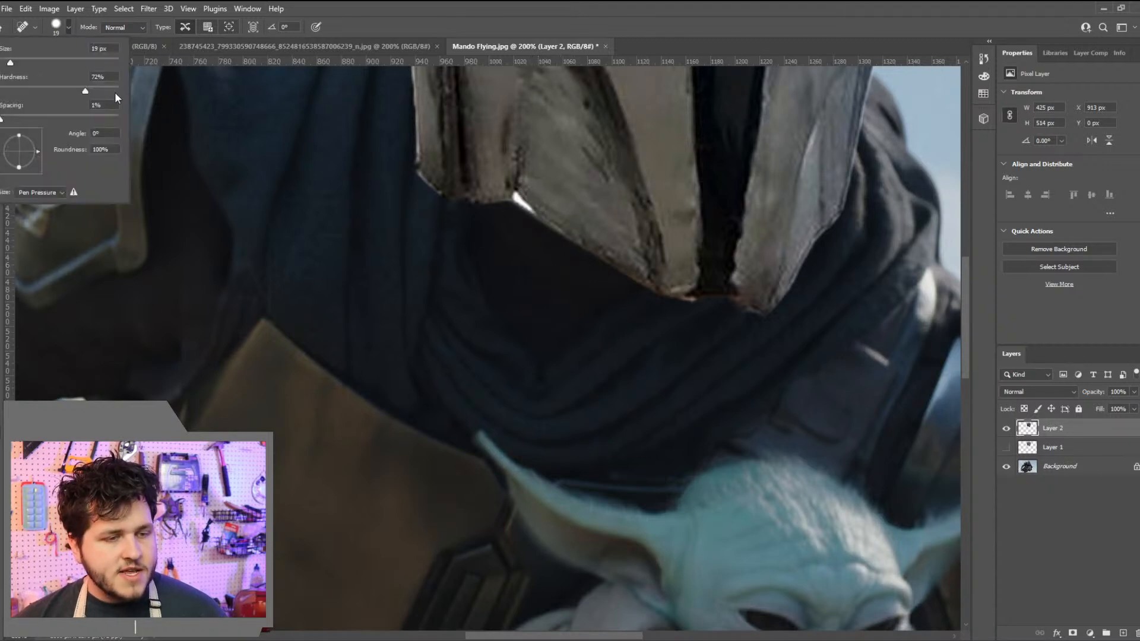
pyautogui.moveTo(87, 92); pyautogui.dragTo(131, 88)
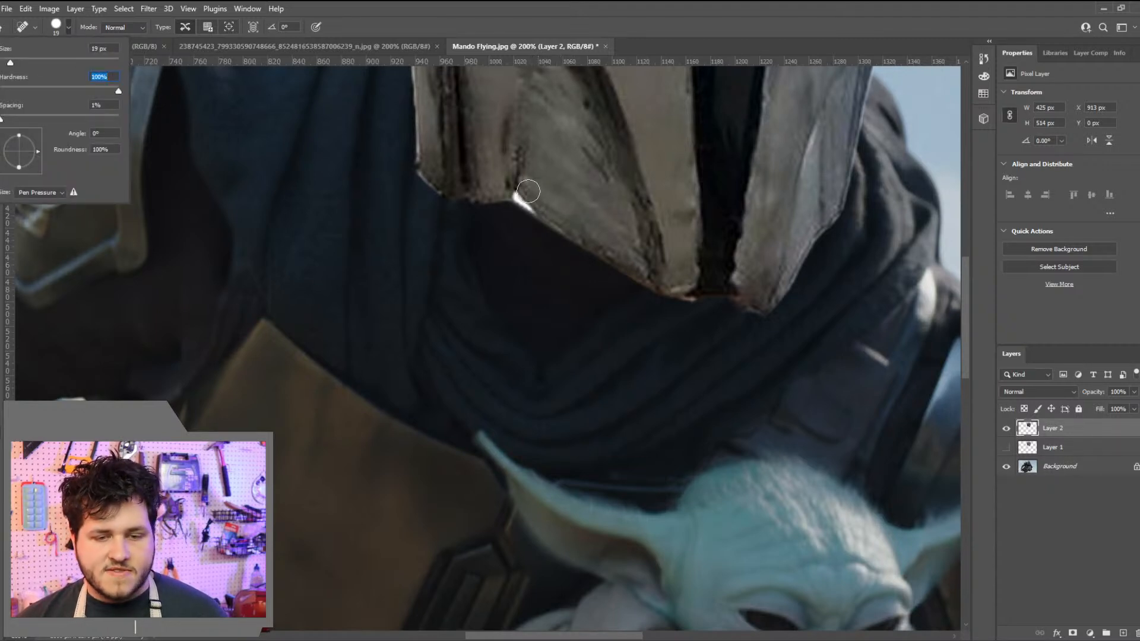
pyautogui.click(534, 200)
pyautogui.moveTo(535, 200)
pyautogui.mouseDown()
pyautogui.moveTo(520, 191)
pyautogui.moveTo(534, 202)
pyautogui.moveTo(521, 192)
pyautogui.moveTo(503, 219)
pyautogui.mouseUp()
pyautogui.hotkey('ctrl', 'z')
pyautogui.hotkey('ctrl', 'z')
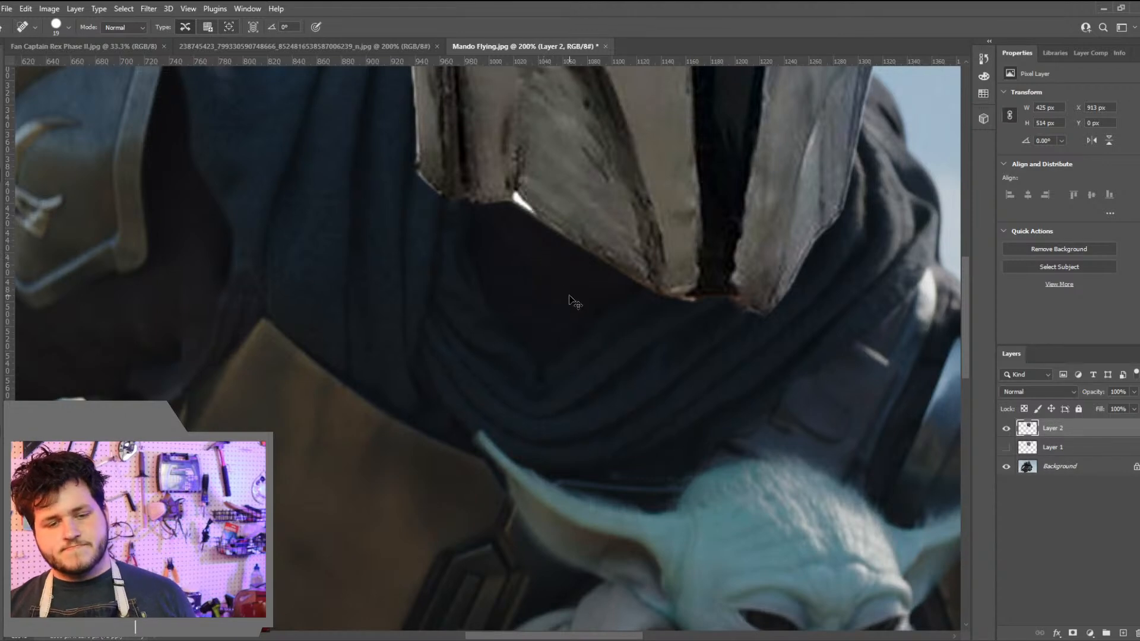
# Select the white spot on the helmet's lower edge with the Polygonal Lasso, adding a second patch above it
pyautogui.press('l')
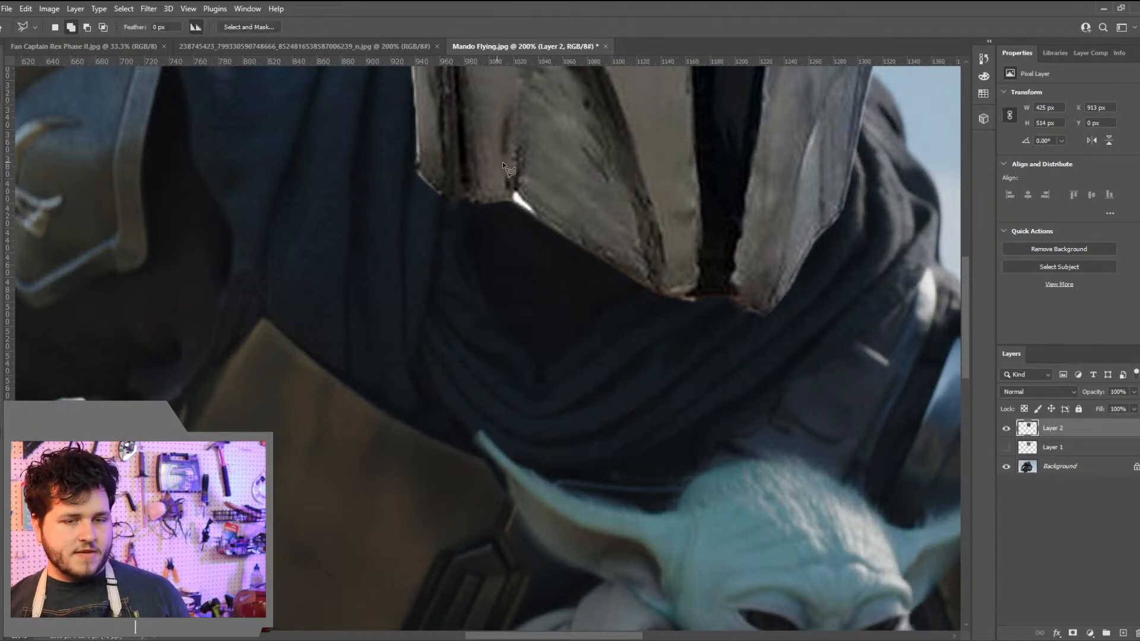
pyautogui.click(548, 222)
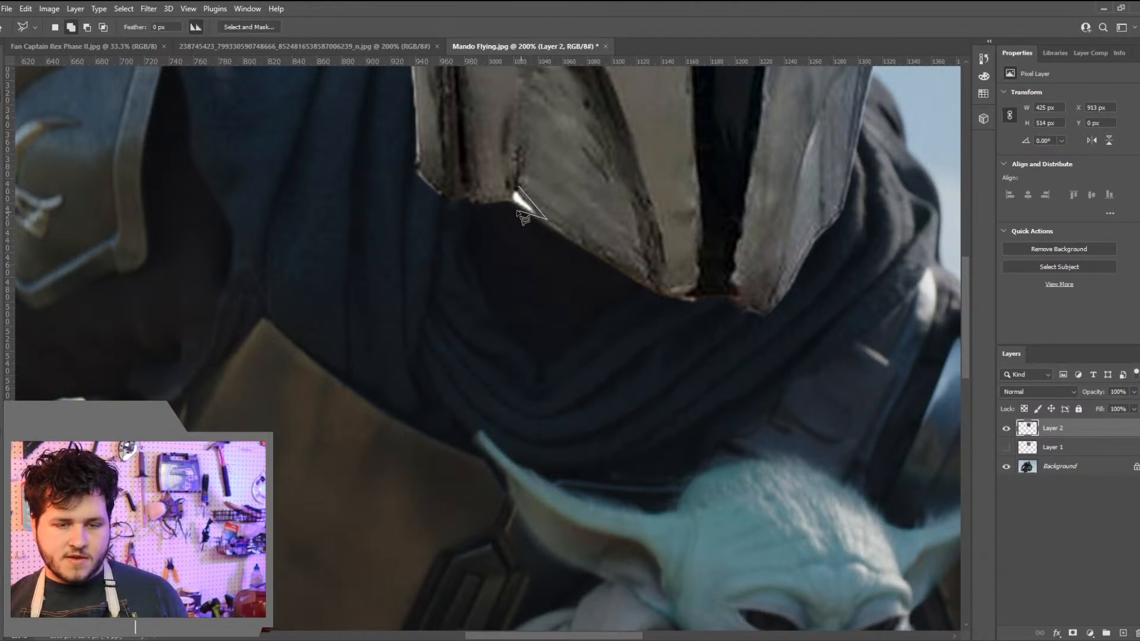
pyautogui.click(510, 201)
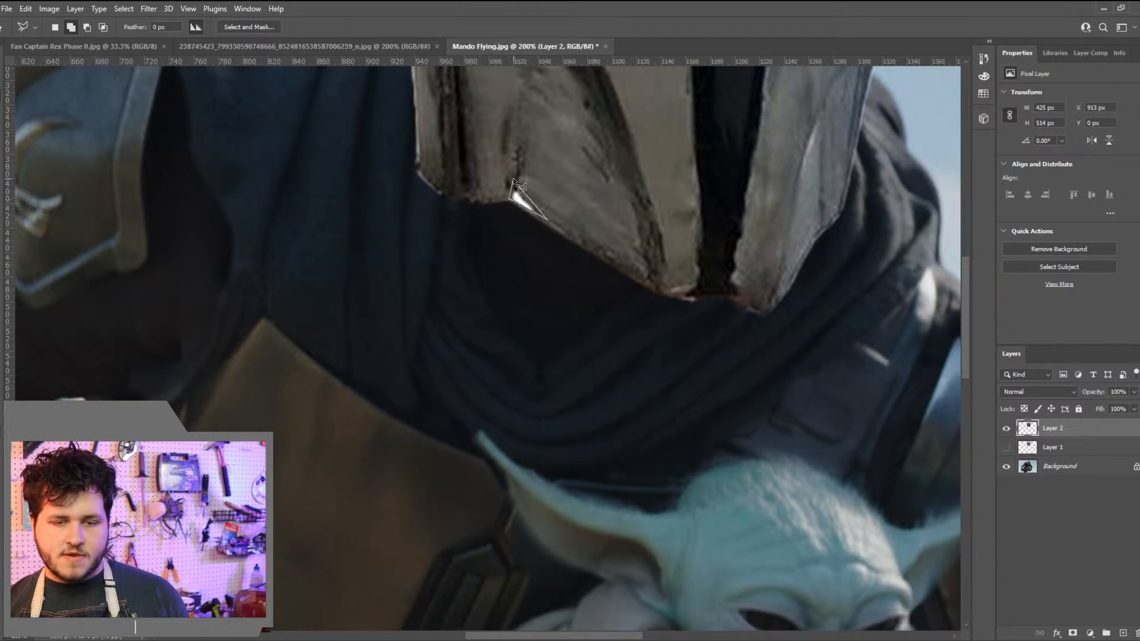
pyautogui.click(514, 182)
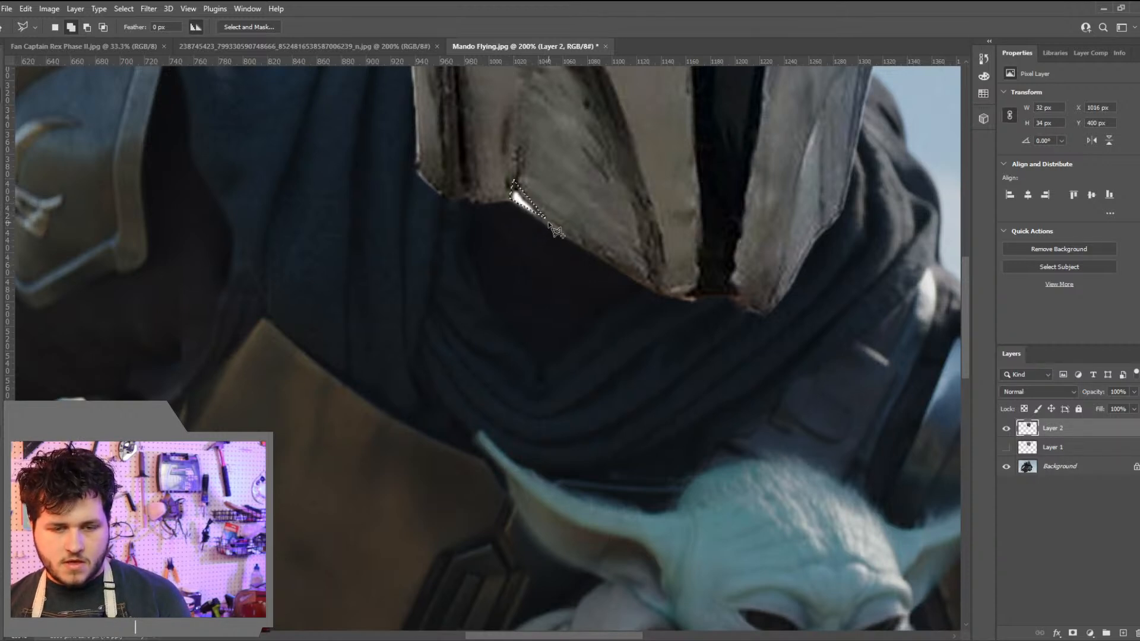
pyautogui.click(503, 196)
pyautogui.click(528, 172)
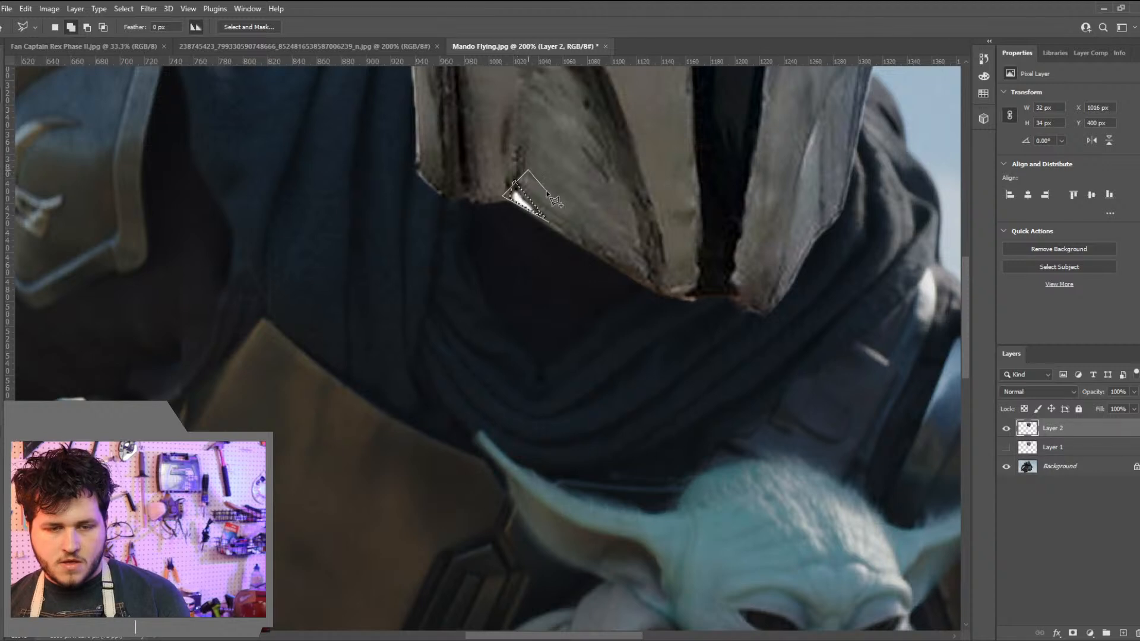
pyautogui.doubleClick(540, 193)
# Subtract the helmet area above the white spot from the selection with the Polygonal Lasso
pyautogui.click(87, 27)
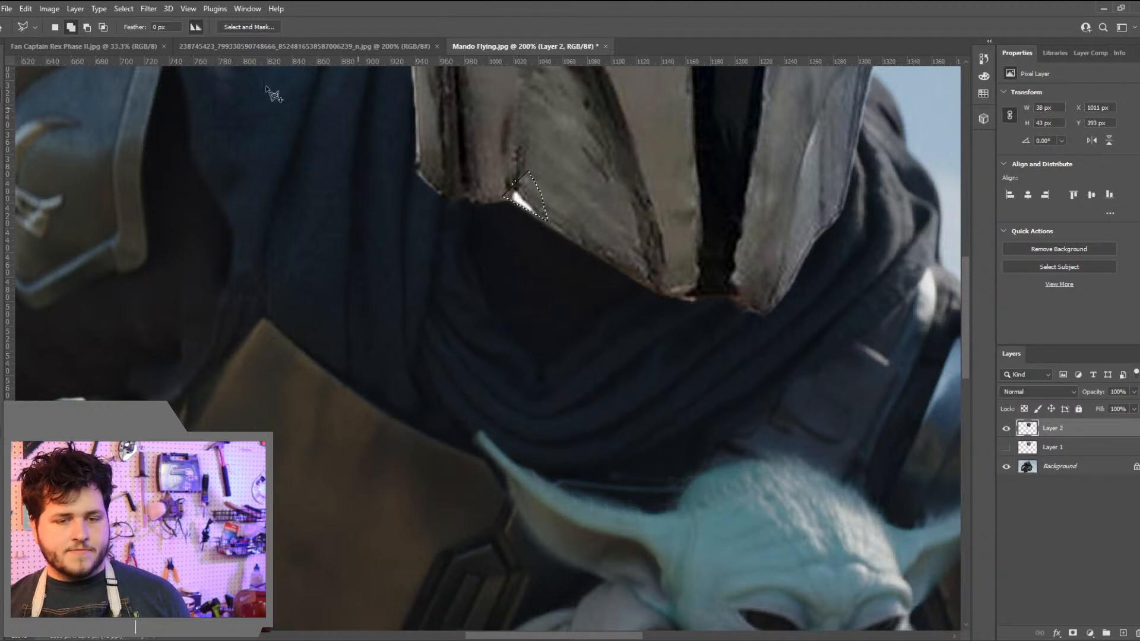
pyautogui.click(542, 218)
pyautogui.click(496, 164)
pyautogui.click(549, 149)
pyautogui.doubleClick(598, 221)
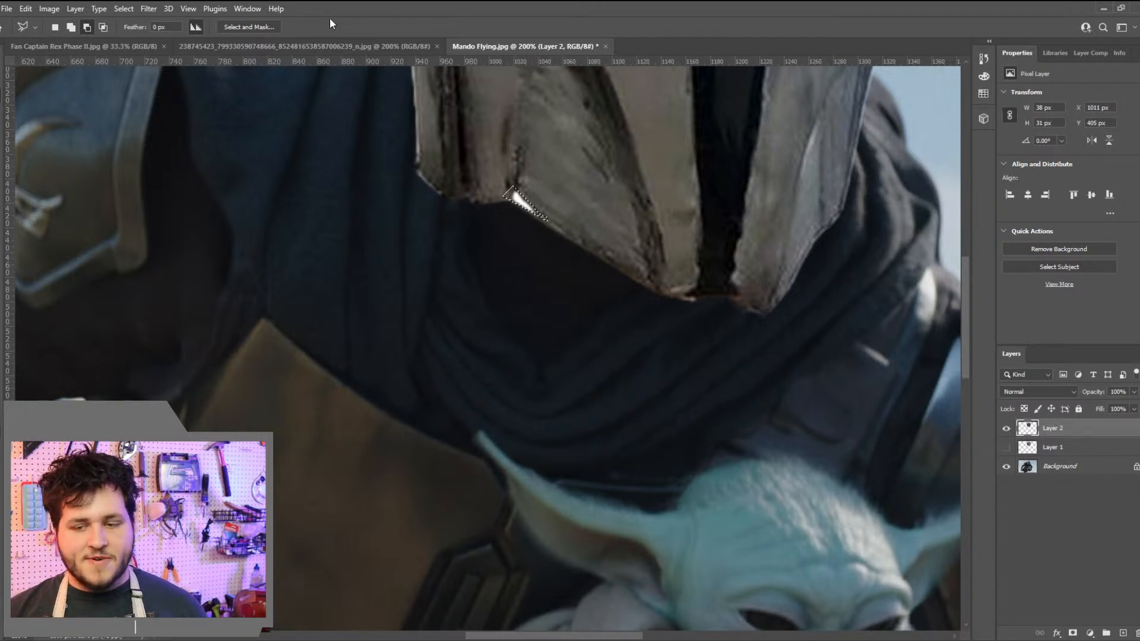
# Try to apply Content-Aware Fill to the selected white spot, outputting to a new layer
pyautogui.click(26, 12)
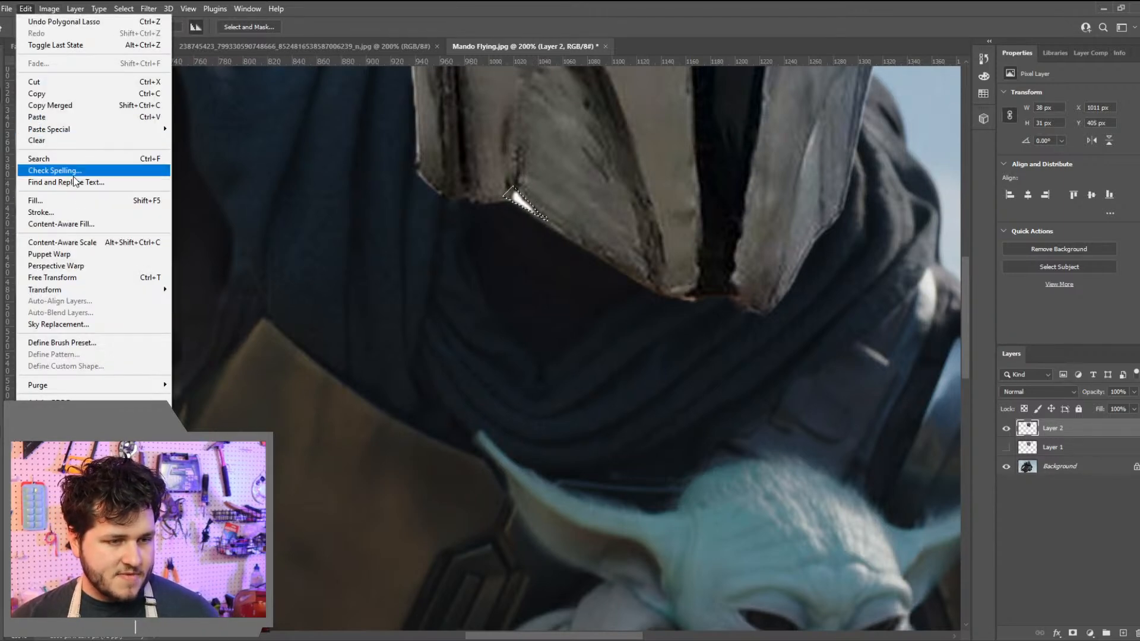
pyautogui.click(68, 224)
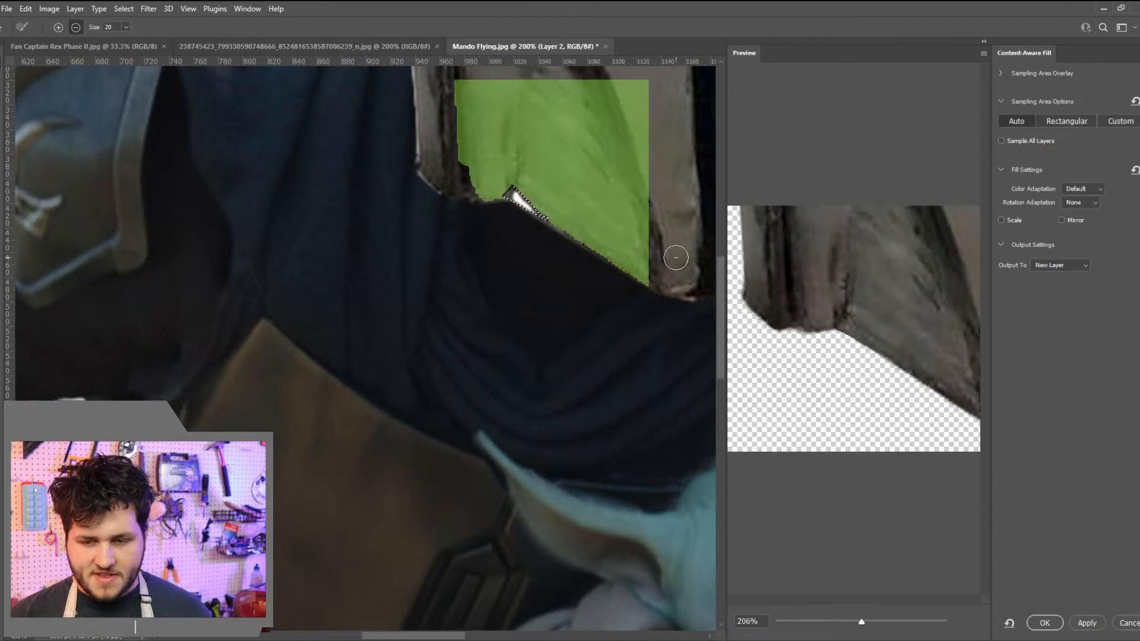
pyautogui.click(1085, 624)
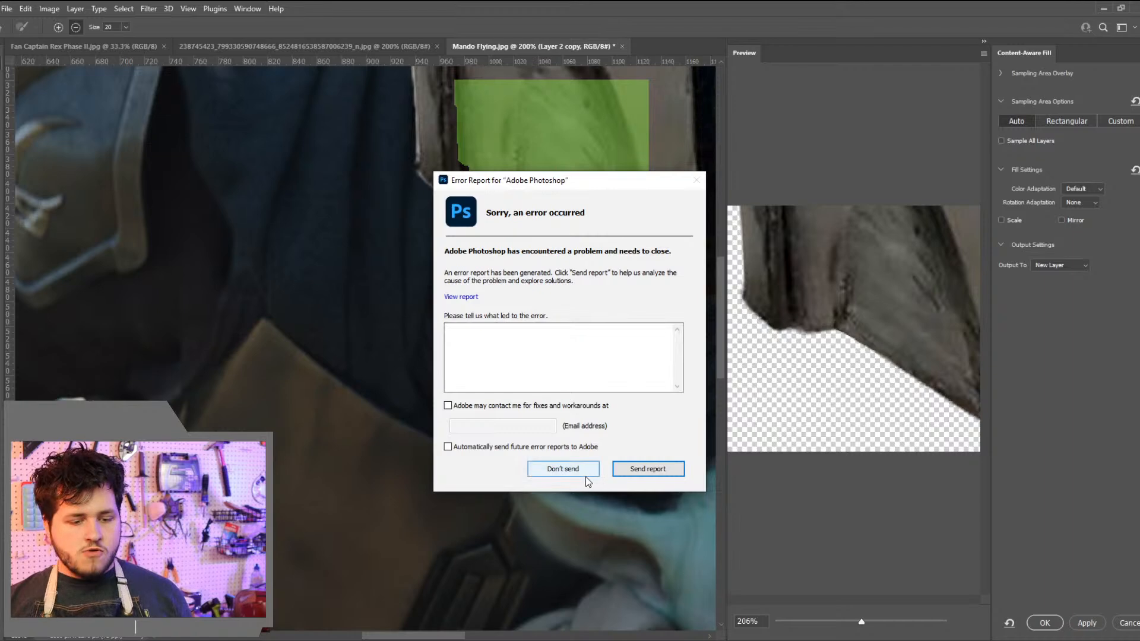
# Dismiss the crash report without sending it and relaunch Photoshop
pyautogui.click(580, 475)
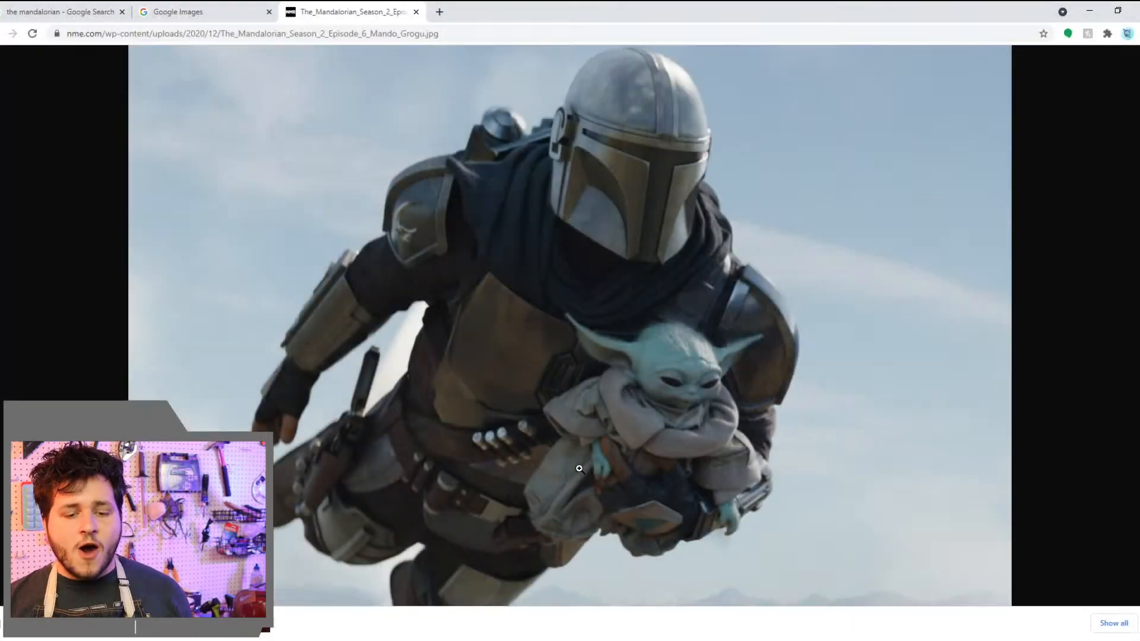
pyautogui.click(407, 639)
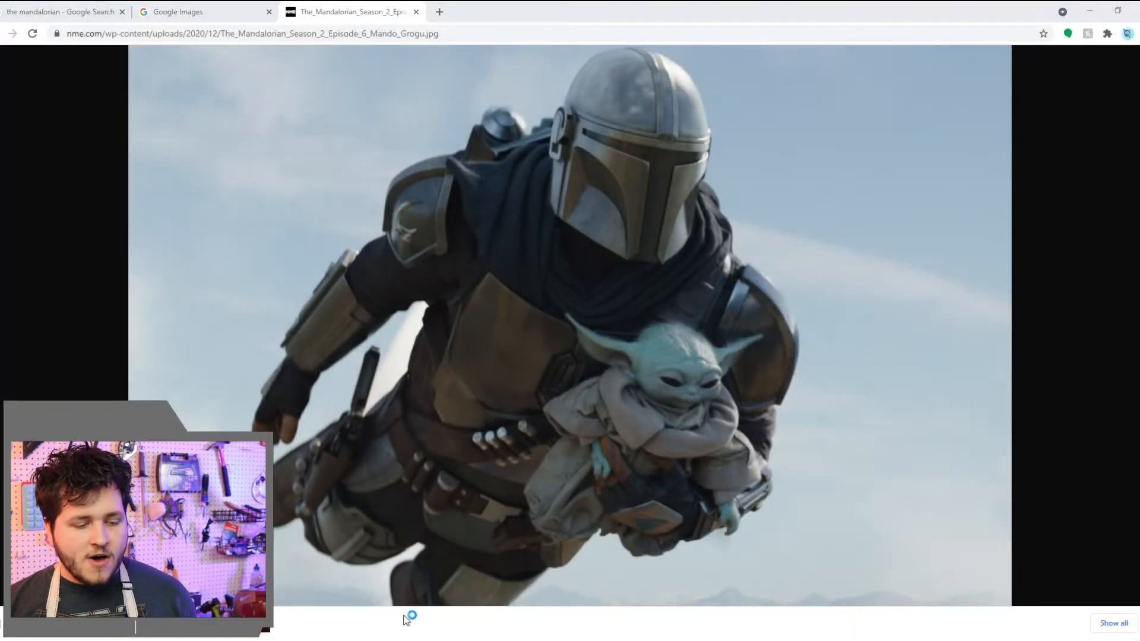
pyautogui.click(1135, 621)
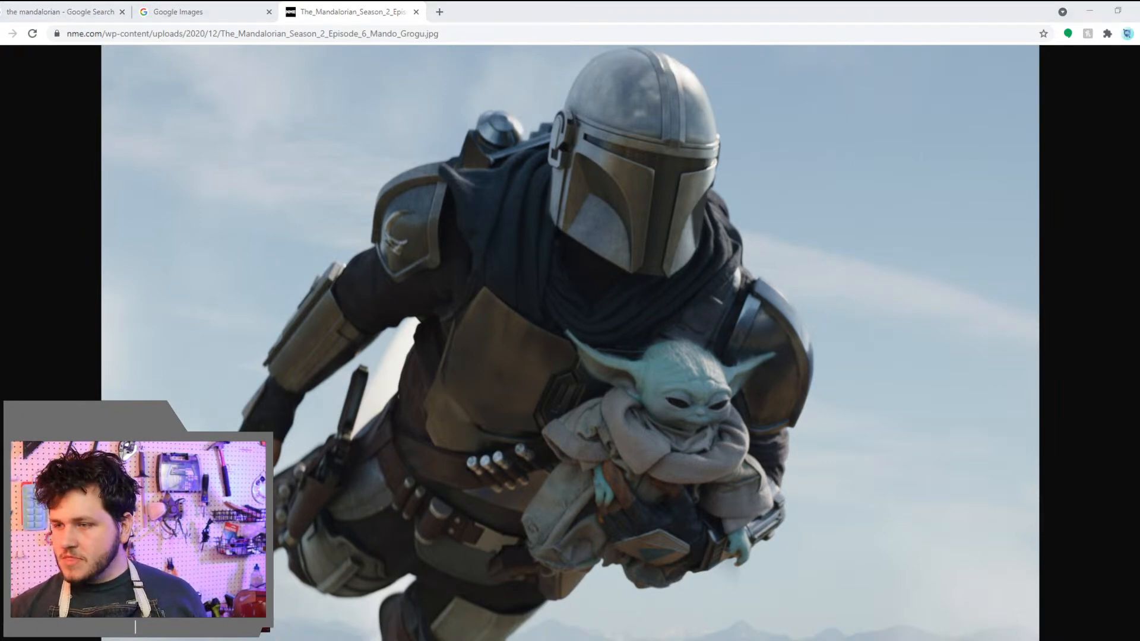
pyautogui.moveTo(1139, 92); pyautogui.dragTo(118, 6)
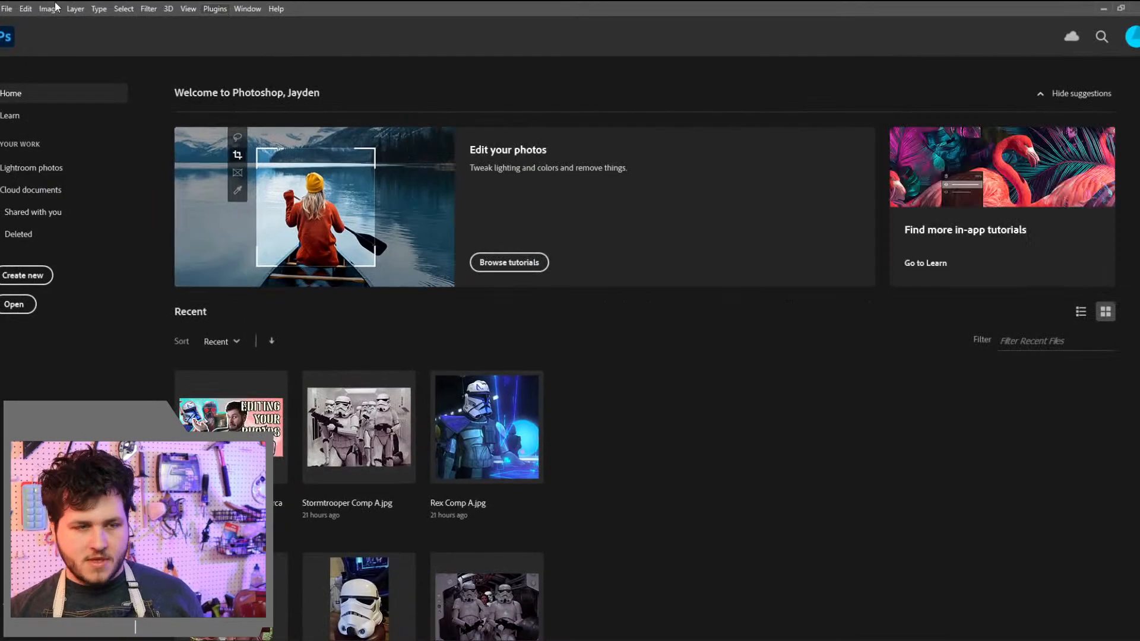
pyautogui.click(7, 9)
pyautogui.moveTo(62, 83)
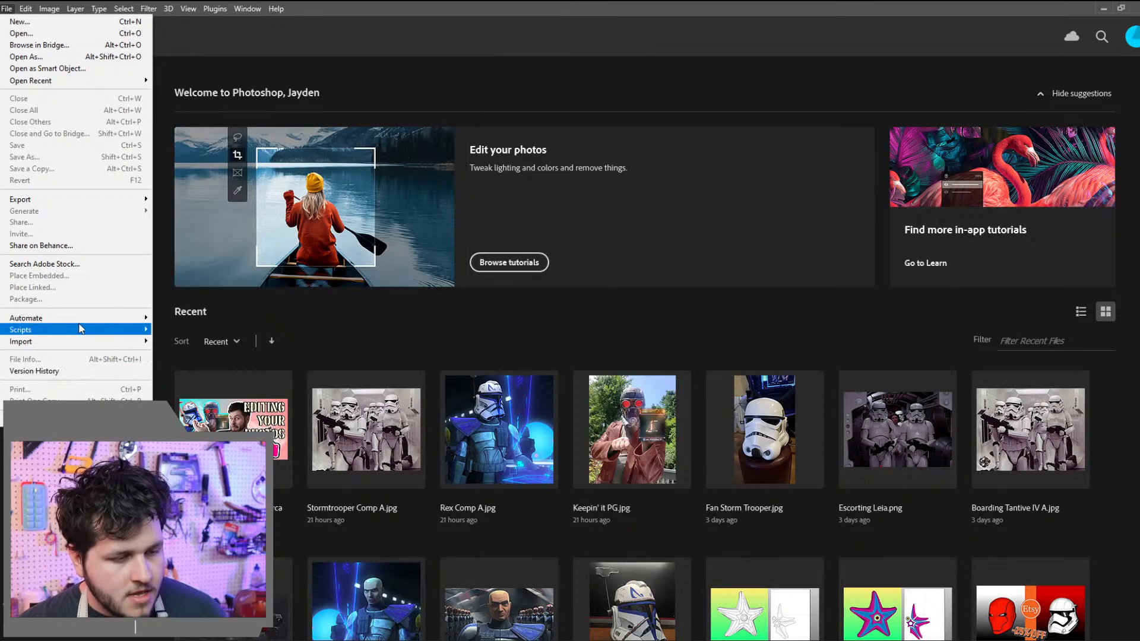
pyautogui.press('Escape')
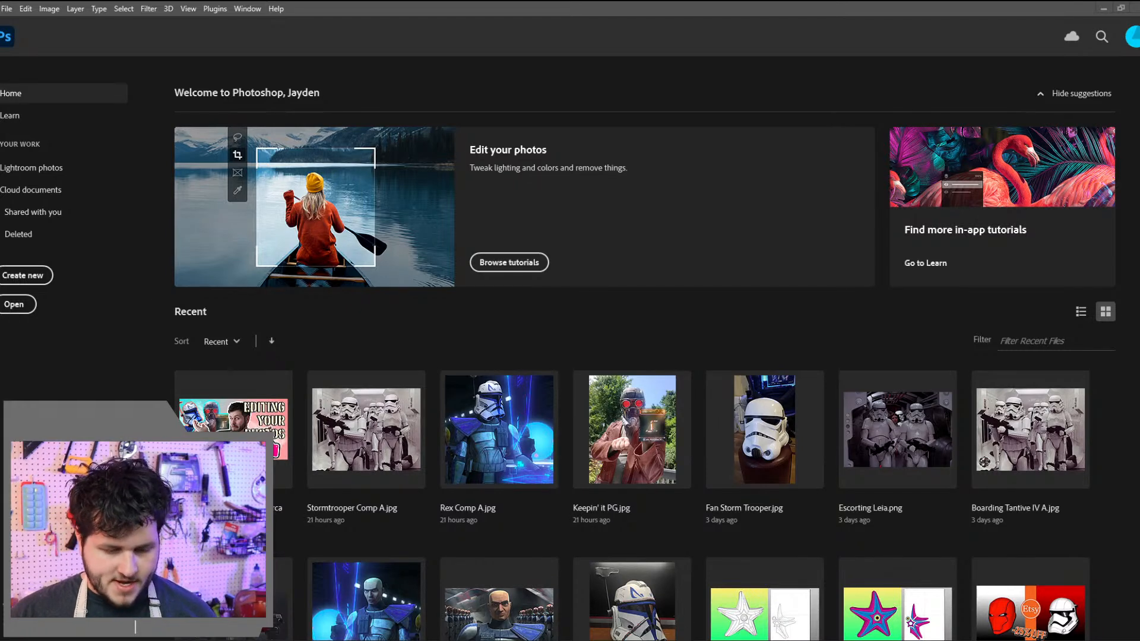
# Switch to File Explorer, widen the navigation pane and browse the Users folder on the Windows (C:) drive
pyautogui.hotkey('alt', 'Tab')
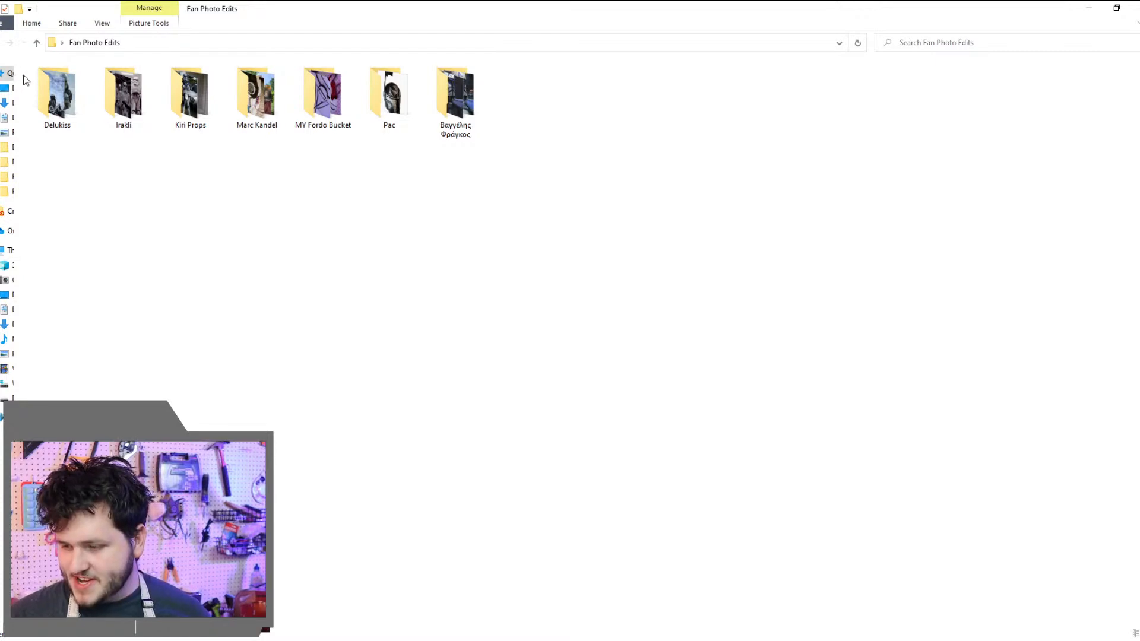
pyautogui.moveTo(15, 73); pyautogui.dragTo(131, 82)
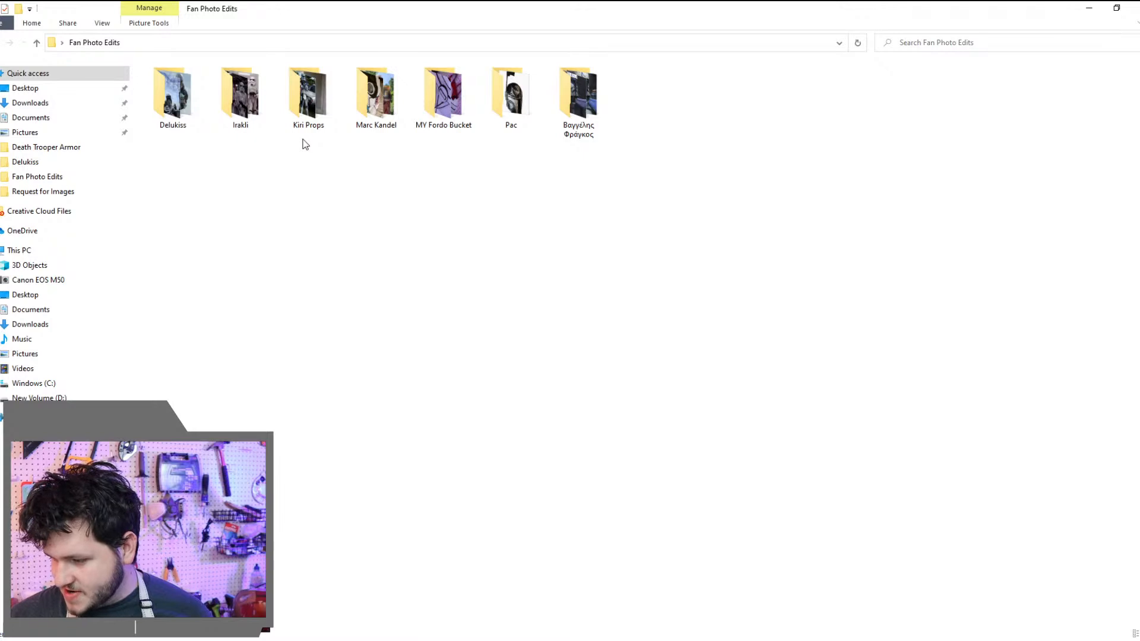
pyautogui.click(21, 250)
pyautogui.doubleClick(378, 182)
pyautogui.doubleClick(186, 200)
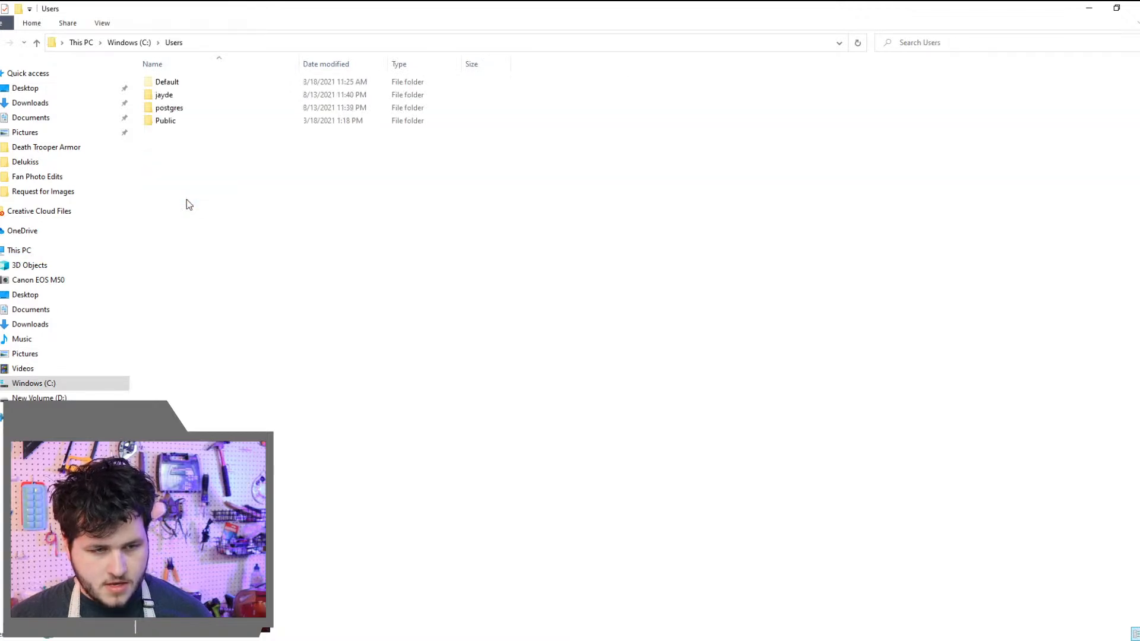
pyautogui.doubleClick(190, 123)
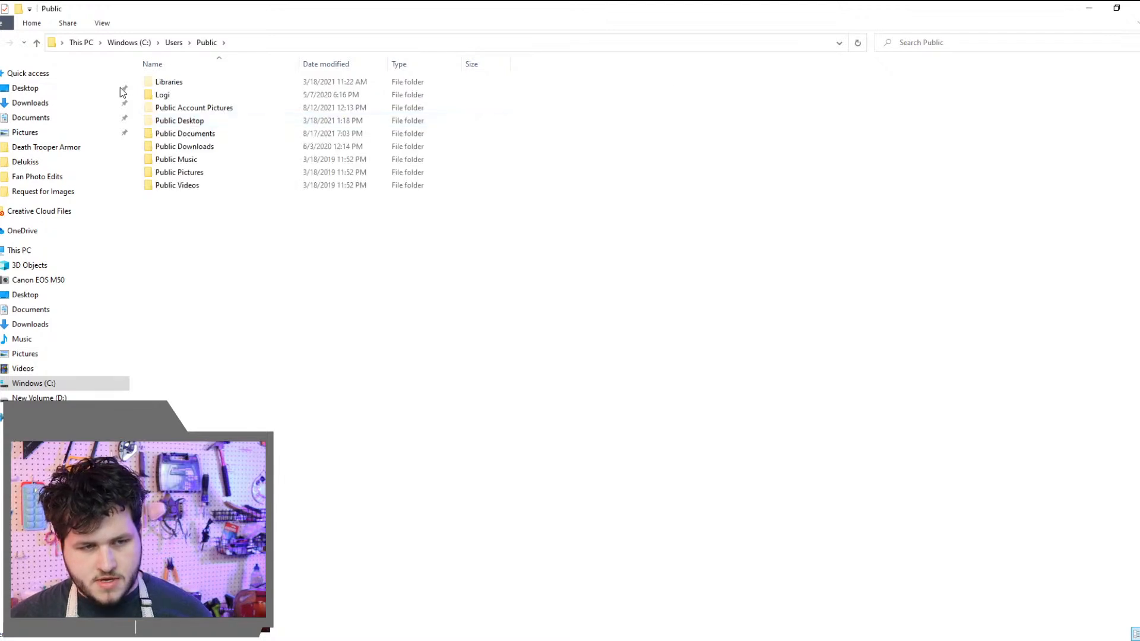
pyautogui.hotkey('alt', 'Left')
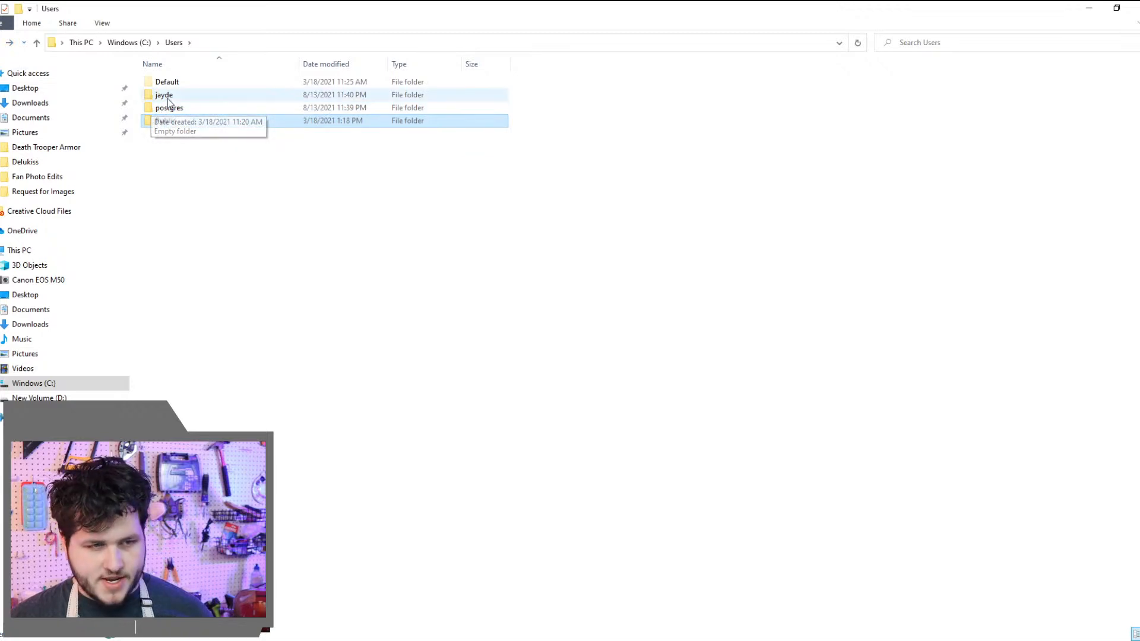
# Check AppData > Roaming > Adobe > Adobe Photoshop 2021 > AutoRecover in the personal user folder for recovered files, and close File Explorer
pyautogui.doubleClick(171, 94)
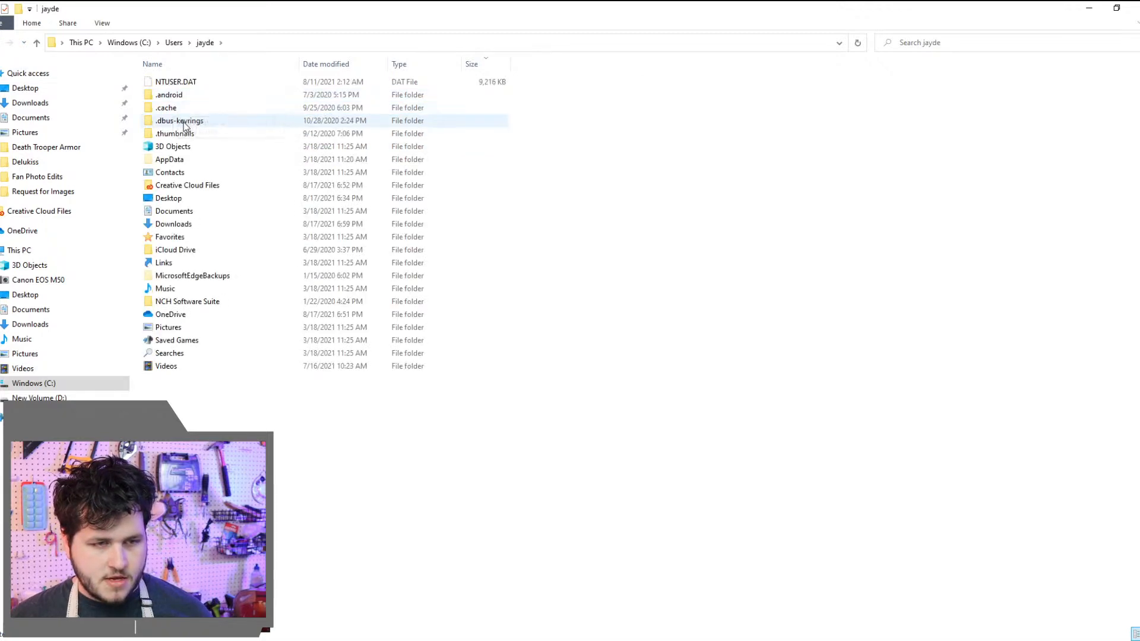
pyautogui.doubleClick(208, 159)
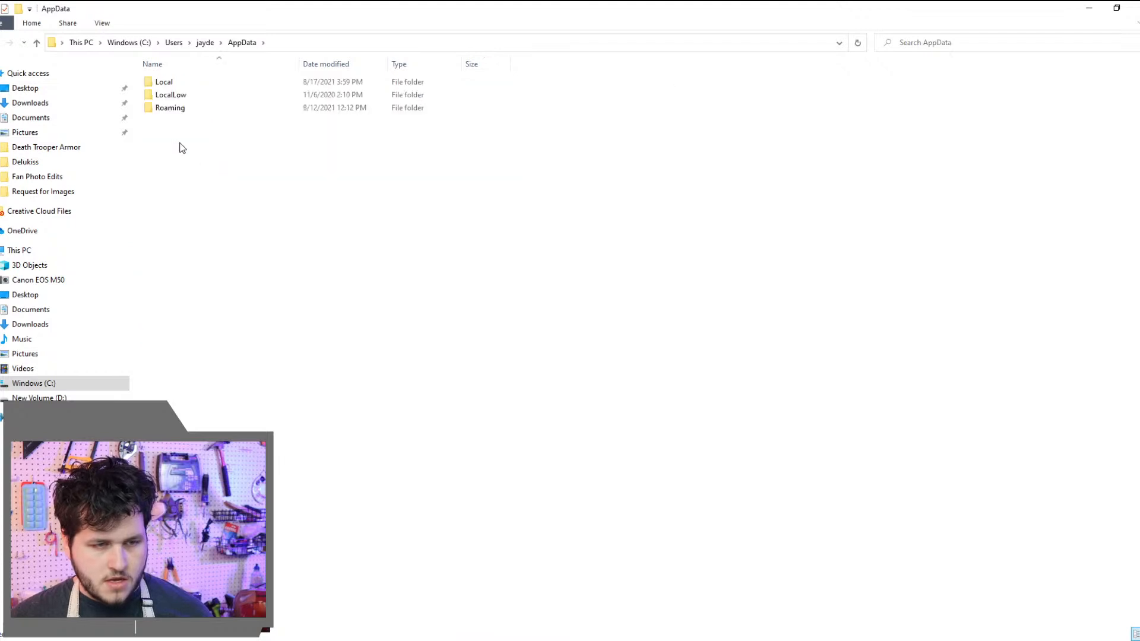
pyautogui.doubleClick(180, 111)
pyautogui.doubleClick(177, 94)
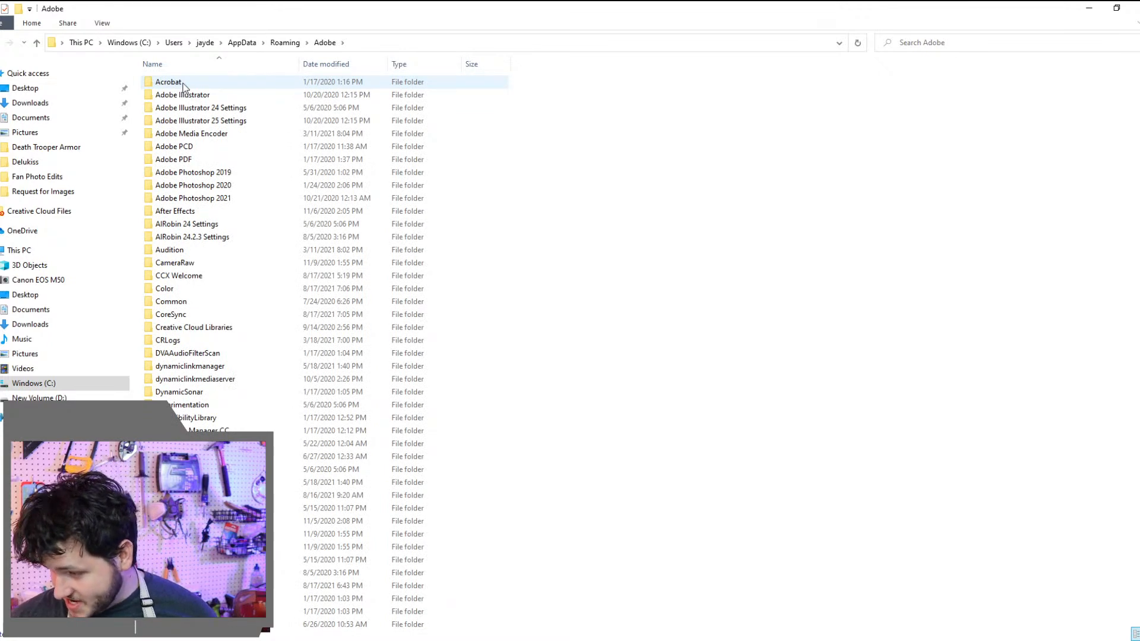
pyautogui.doubleClick(225, 202)
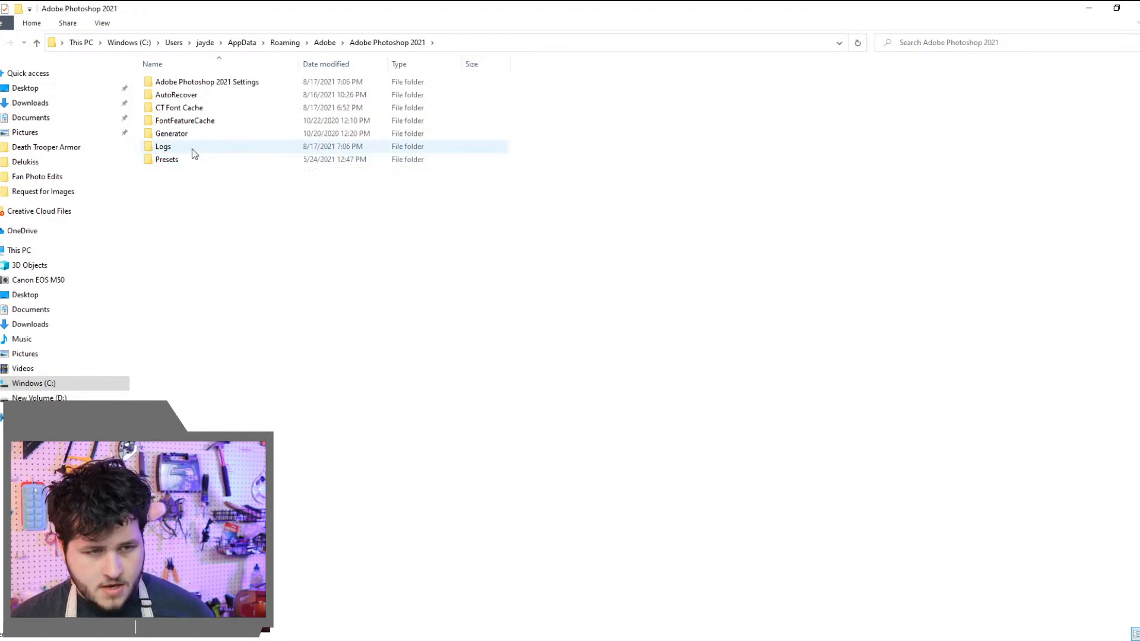
pyautogui.doubleClick(187, 94)
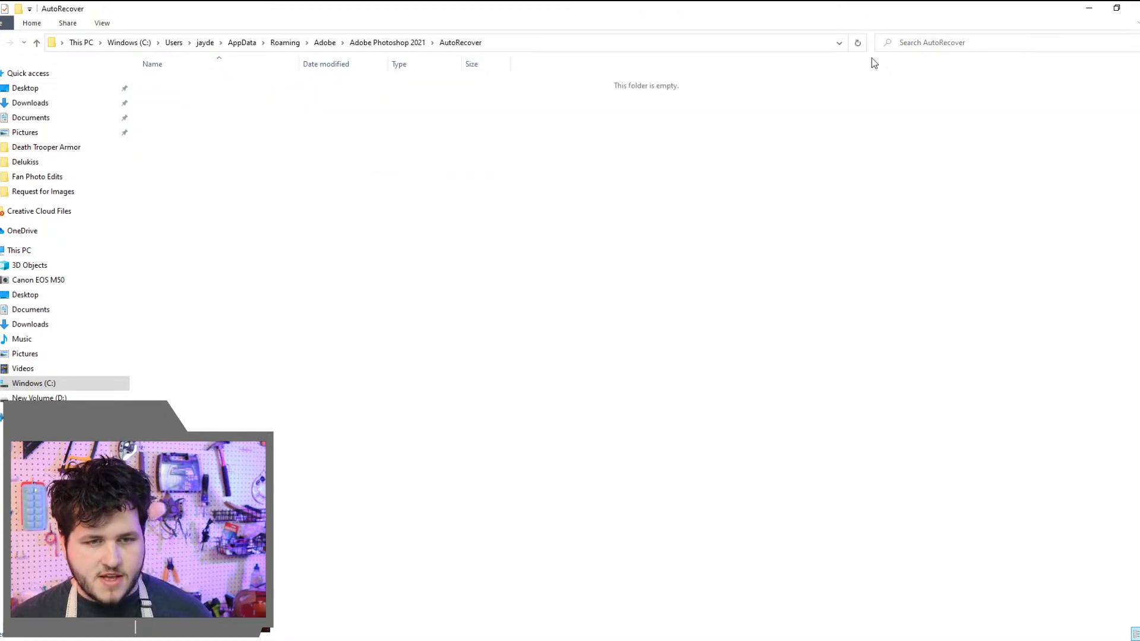
pyautogui.click(1135, 7)
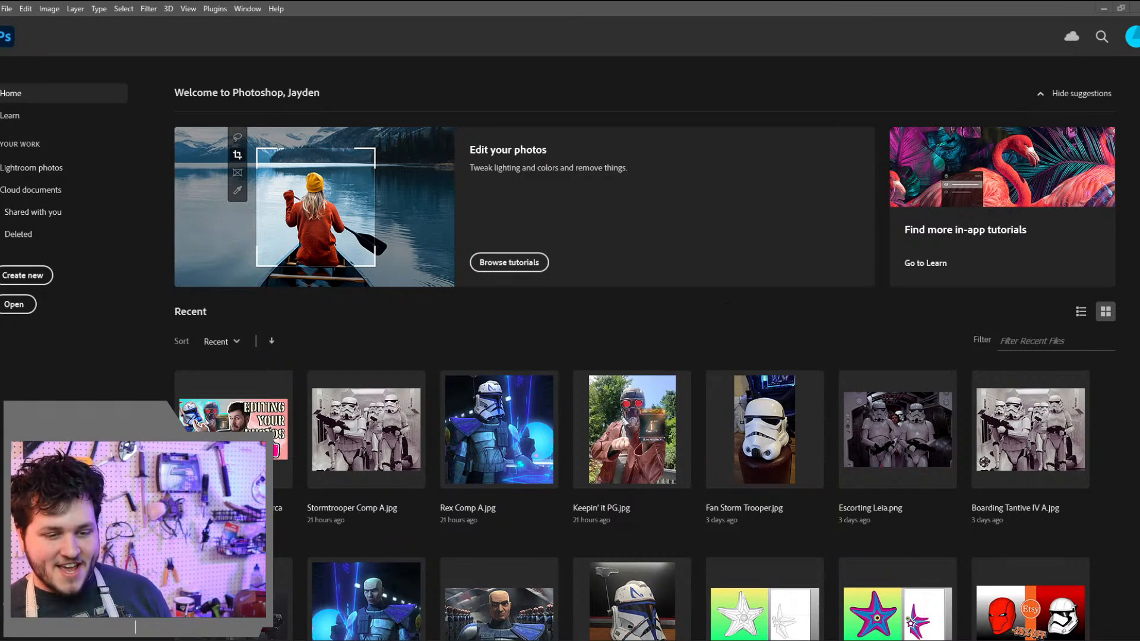
# Open the fan's adidas-shirt helmet photo and Mando Flying.jpg together from the fan's subfolder in Desktop > Fan Photo Edits
pyautogui.scroll(-5, 497, 493)
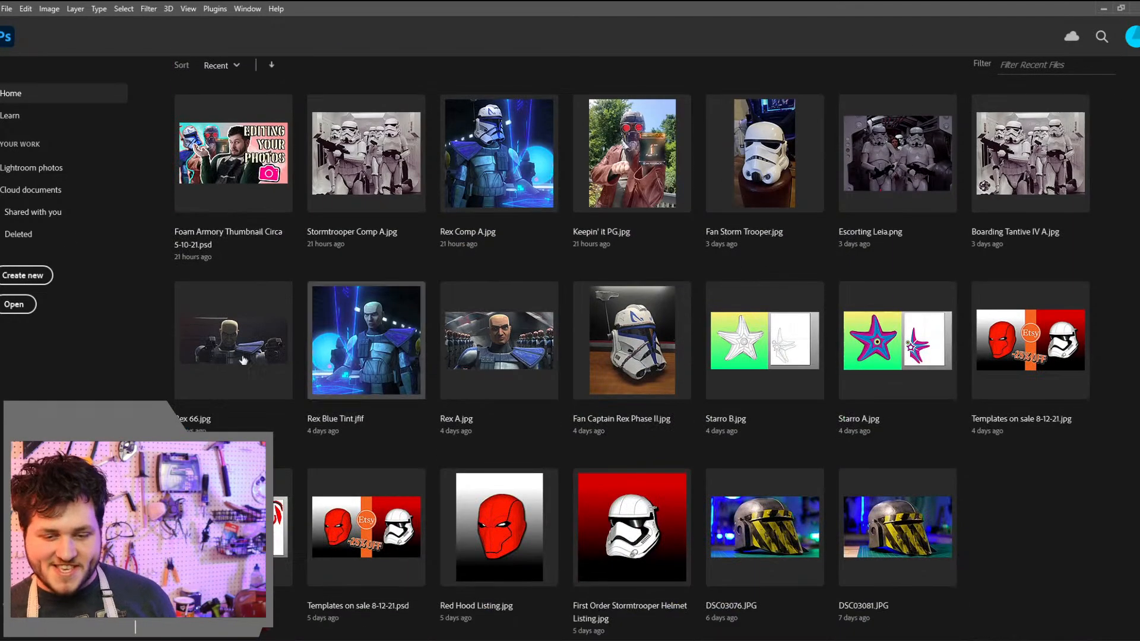
pyautogui.click(15, 303)
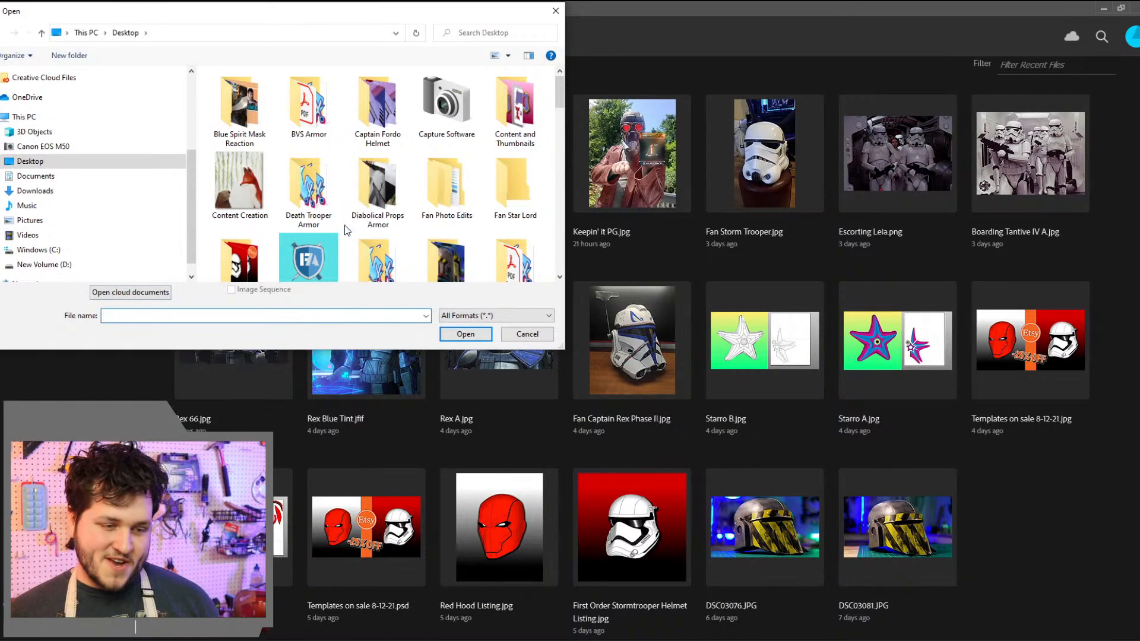
pyautogui.scroll(-5, 355, 153)
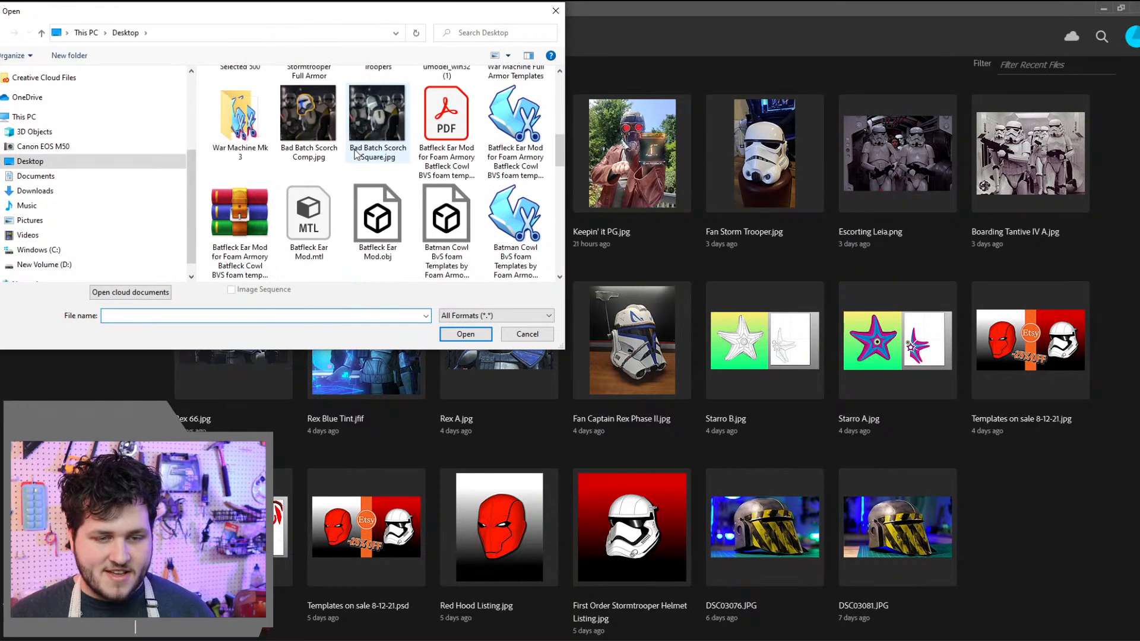
pyautogui.scroll(5, 380, 166)
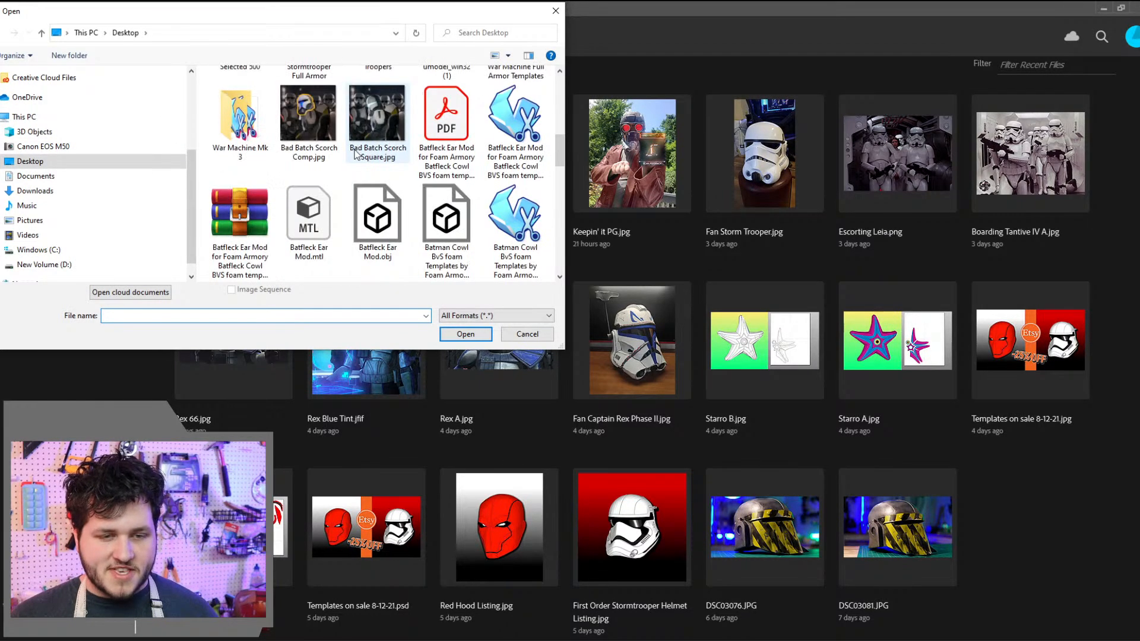
pyautogui.scroll(1, 423, 175)
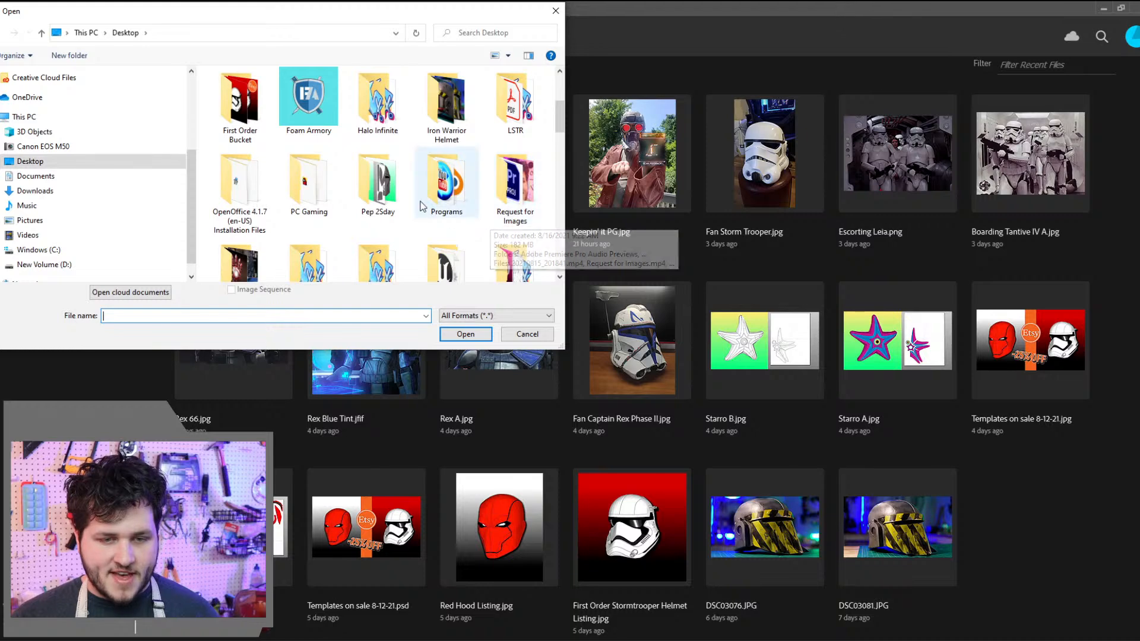
pyautogui.scroll(-2, 422, 196)
pyautogui.scroll(4, 439, 220)
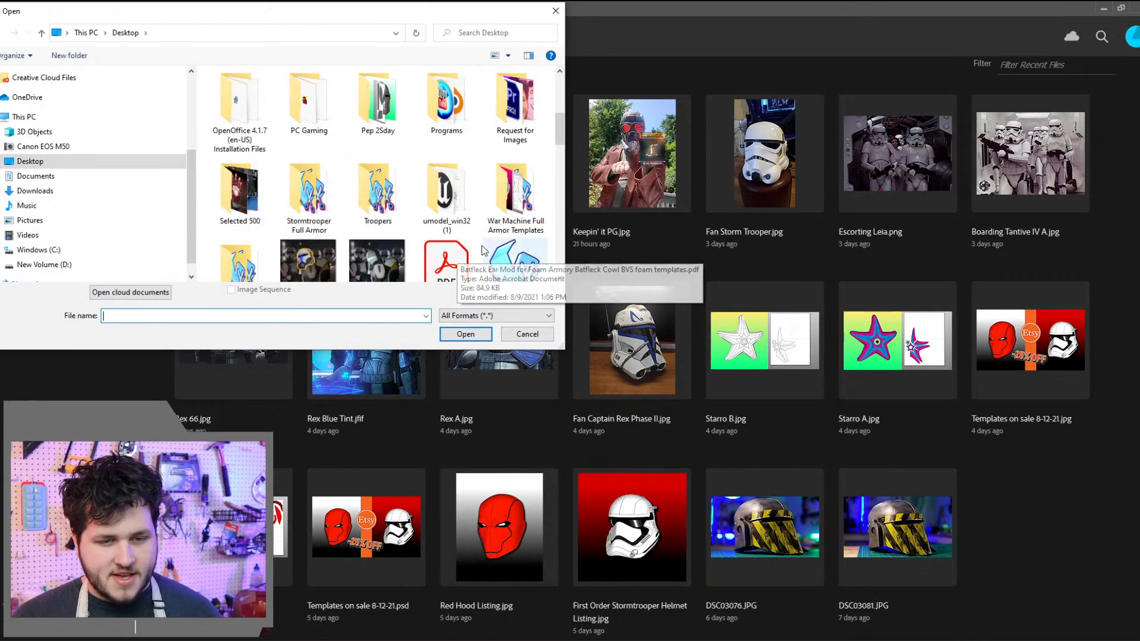
pyautogui.scroll(1, 344, 186)
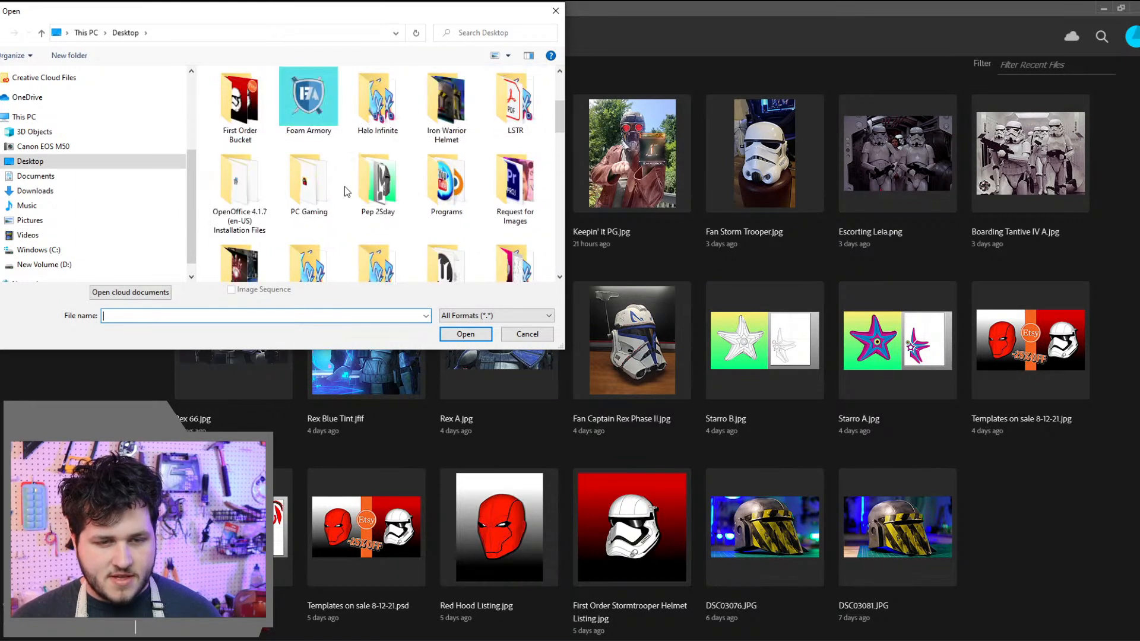
pyautogui.scroll(2, 457, 183)
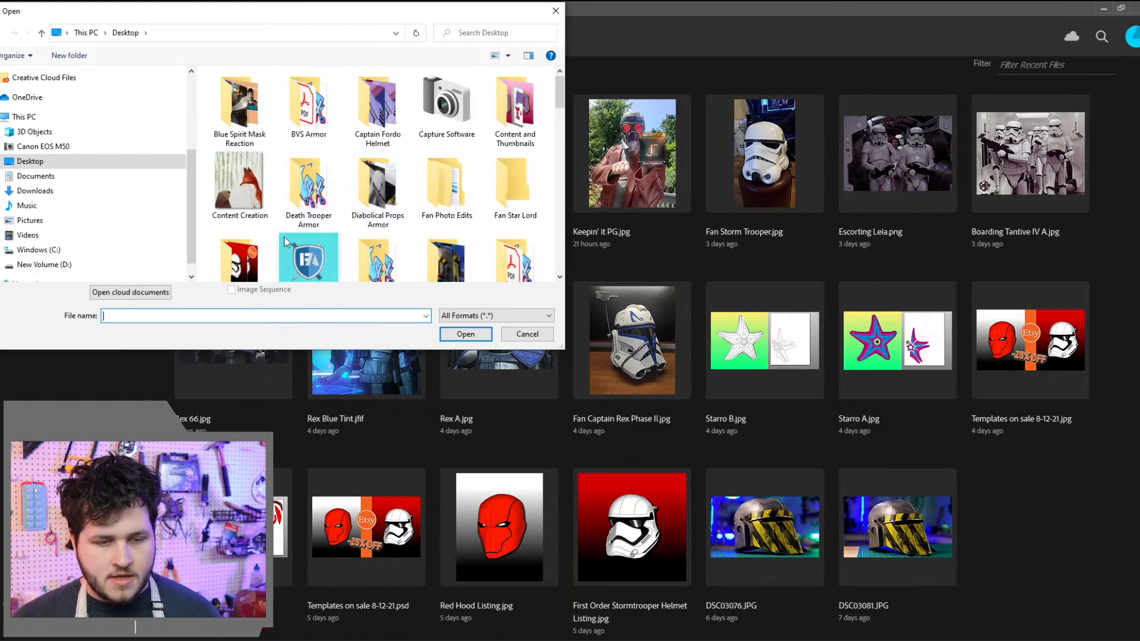
pyautogui.doubleClick(446, 184)
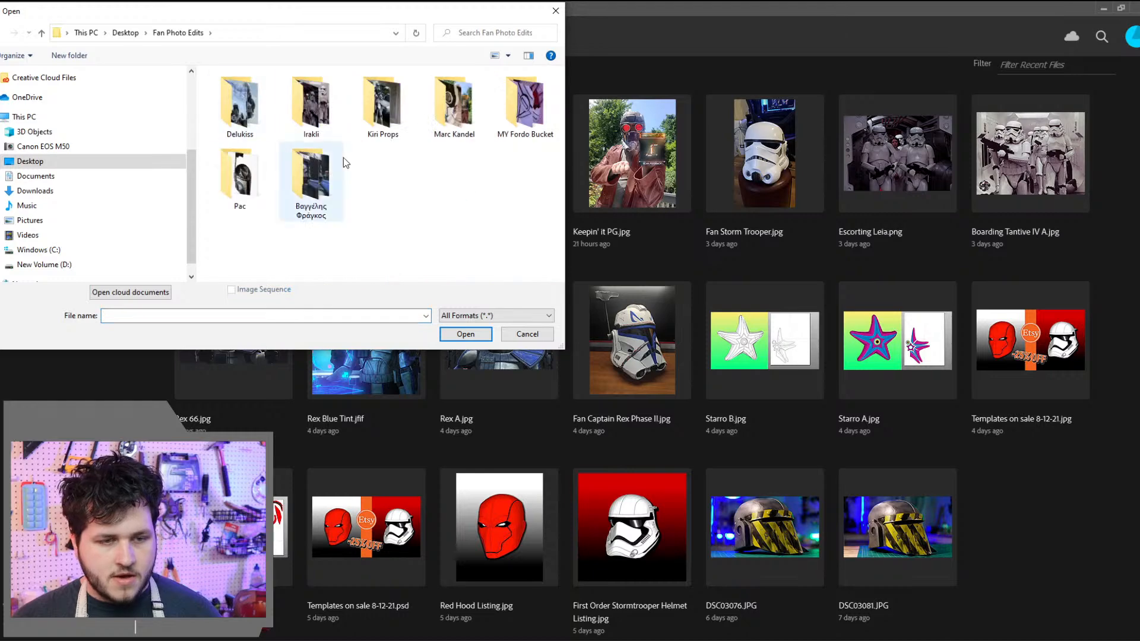
pyautogui.doubleClick(241, 114)
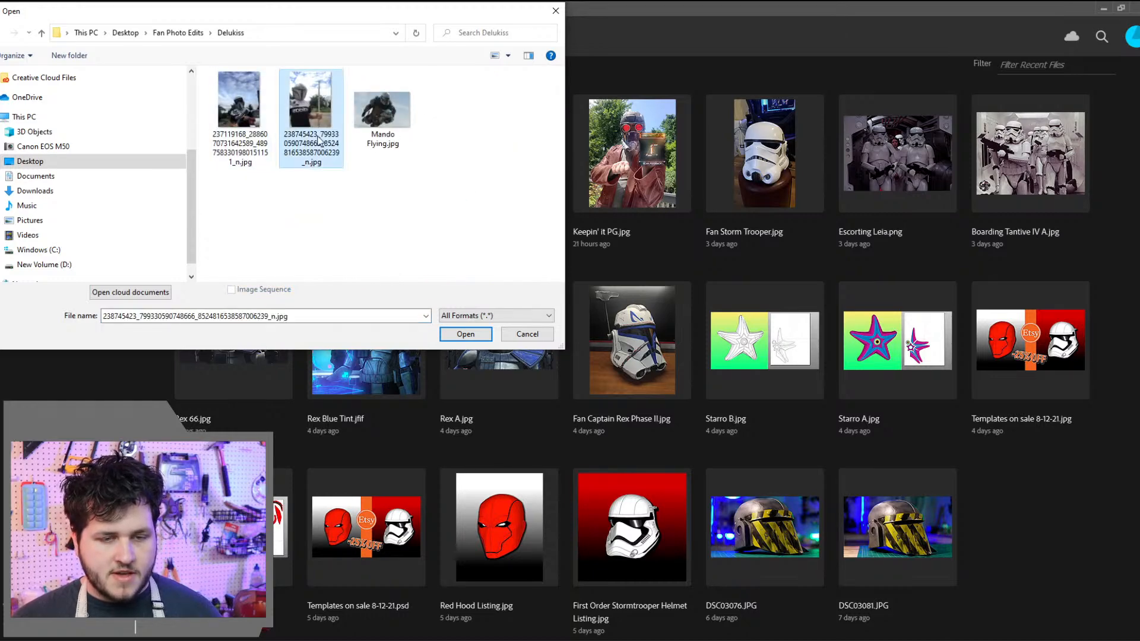
pyautogui.click(311, 118)
pyautogui.keyDown('ctrl'); pyautogui.click(382, 113); pyautogui.keyUp('ctrl')
pyautogui.click(465, 334)
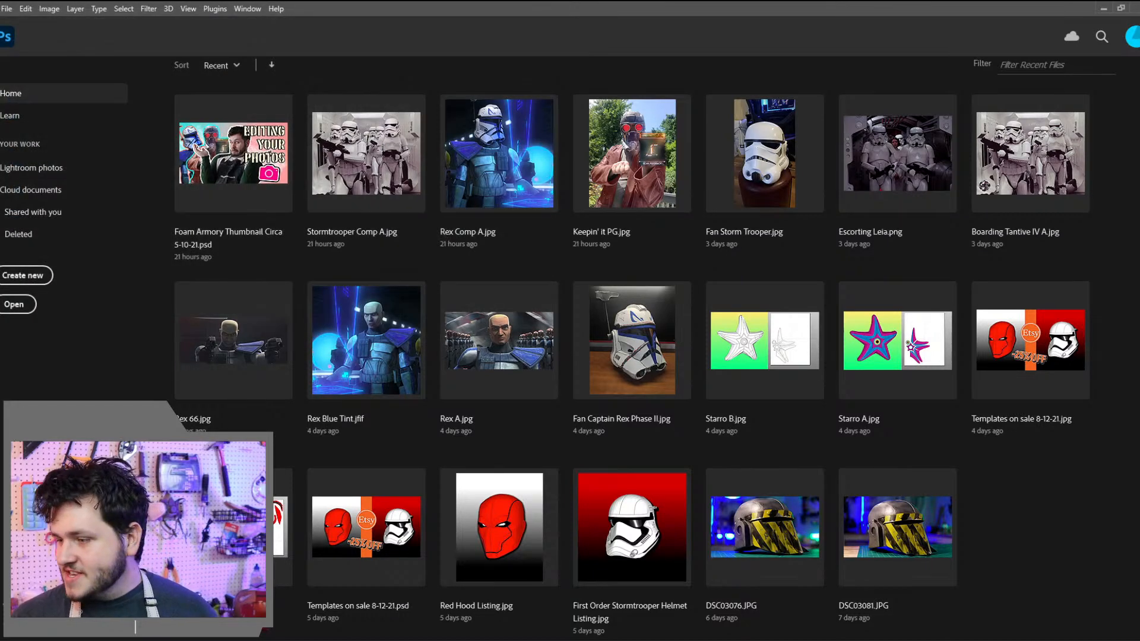
# Switch to the web browser, pull the YouTube Studio tab out of its window, and return to Photoshop
pyautogui.hotkey('alt', 'Tab')
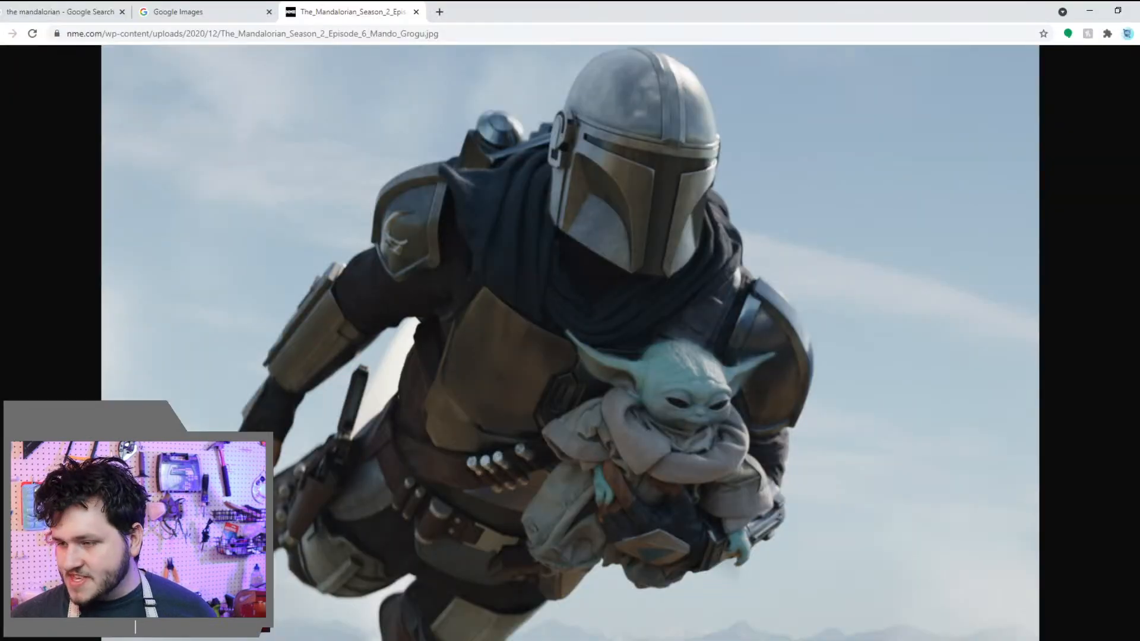
pyautogui.hotkey('alt', 'Tab')
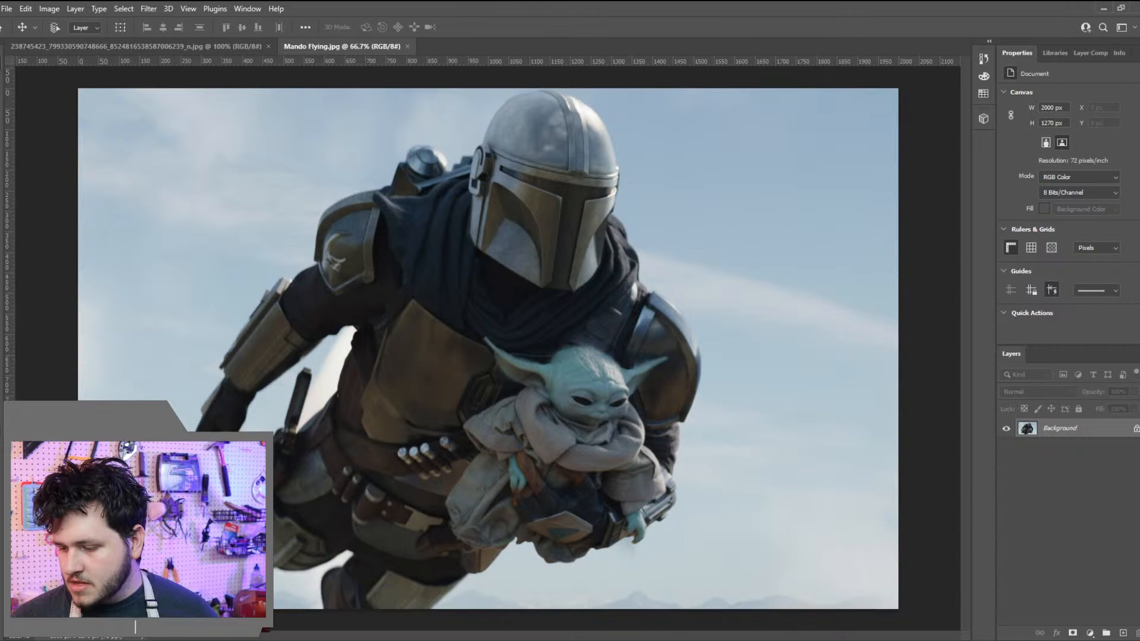
pyautogui.hotkey('alt', 'Tab')
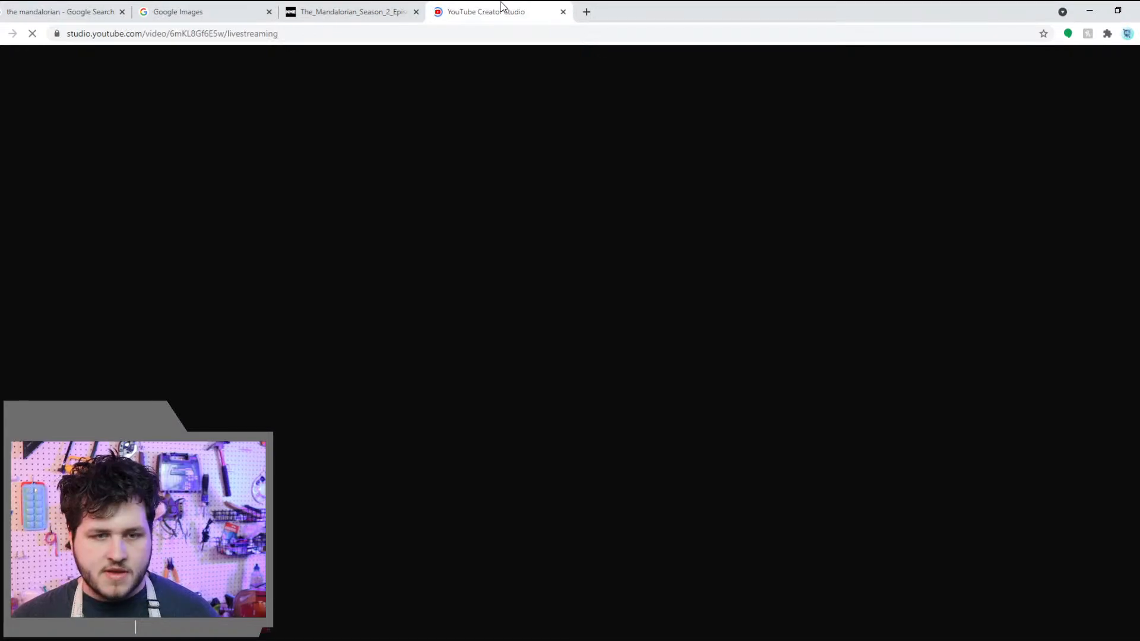
pyautogui.moveTo(501, 2); pyautogui.dragTo(1001, 252)
pyautogui.hotkey('alt', 'Tab')
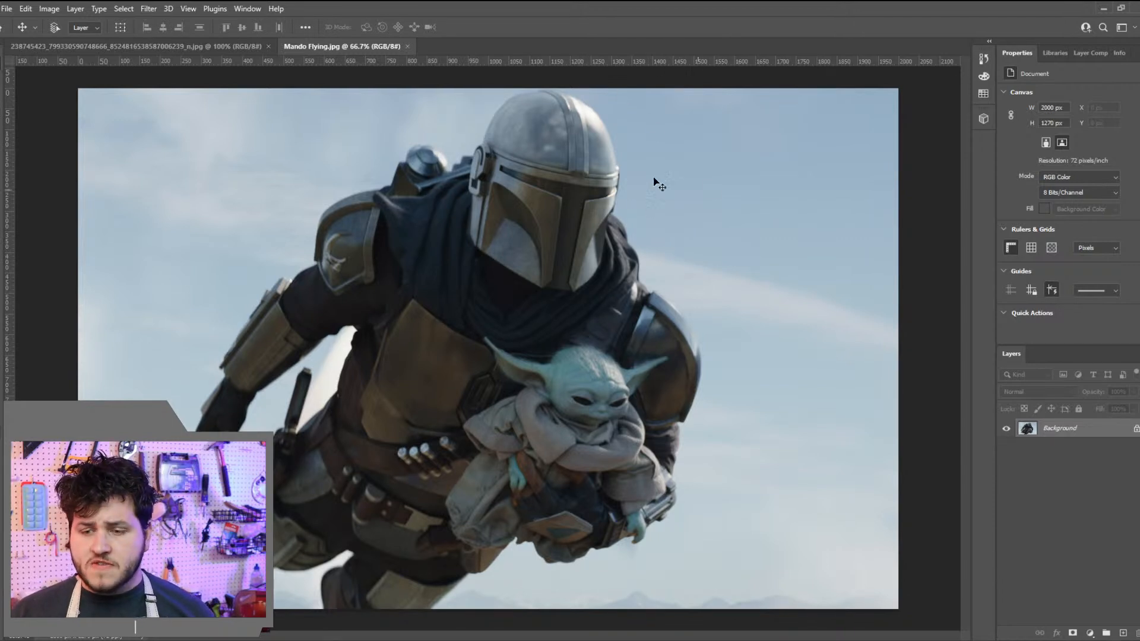
# Select the helmet in the fan photo by outlining it with the Object Selection tool in Lasso mode
pyautogui.click(159, 47)
pyautogui.moveTo(442, 214); pyautogui.dragTo(439, 380)
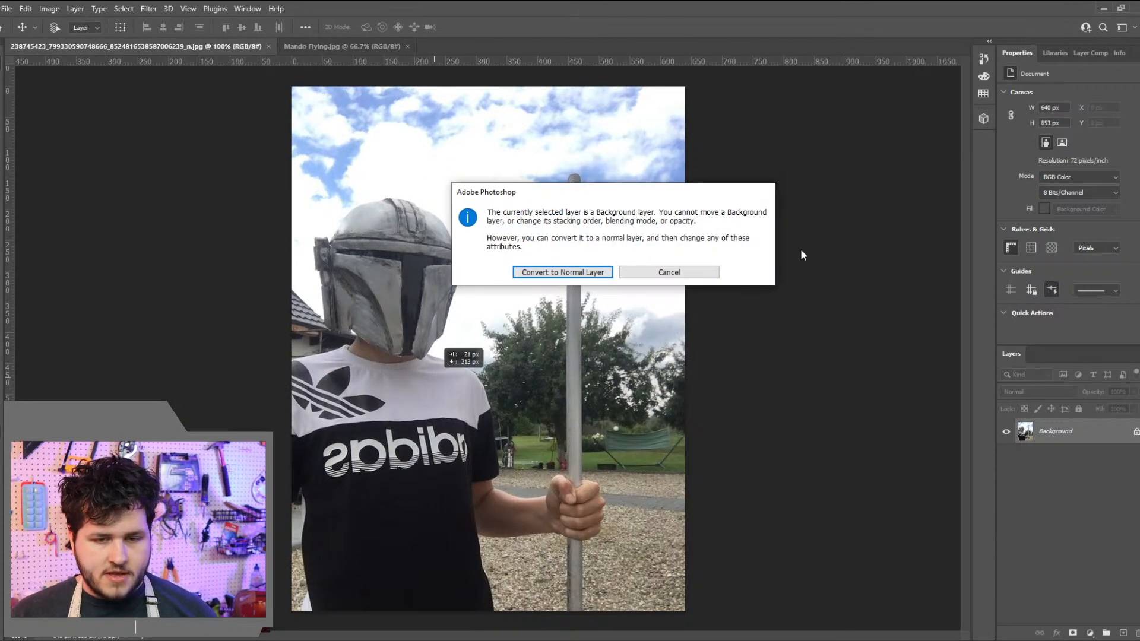
pyautogui.click(669, 272)
pyautogui.press('l')
pyautogui.moveTo(384, 180)
pyautogui.mouseDown()
pyautogui.moveTo(429, 194)
pyautogui.moveTo(470, 244)
pyautogui.moveTo(460, 358)
pyautogui.moveTo(396, 368)
pyautogui.moveTo(314, 339)
pyautogui.moveTo(319, 200)
pyautogui.moveTo(391, 181)
pyautogui.mouseUp()
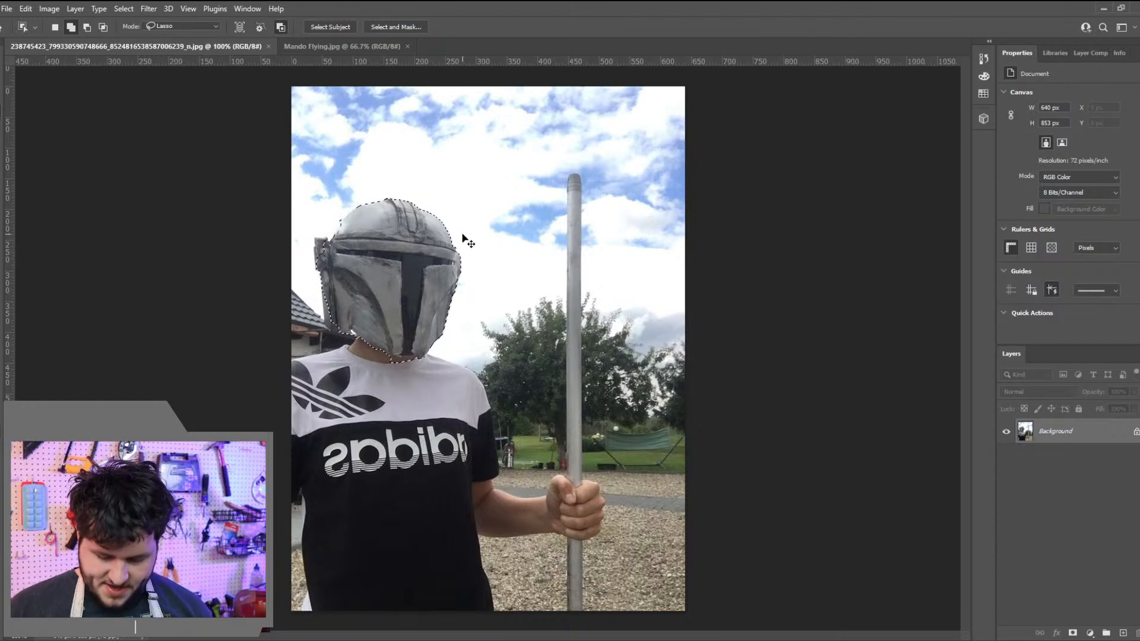
# Add the missed parts of the dome's left edge, the ear piece and the lower-left cheek edge to the helmet selection
pyautogui.hotkey('ctrl', '+')
pyautogui.scroll(3, 465, 243)
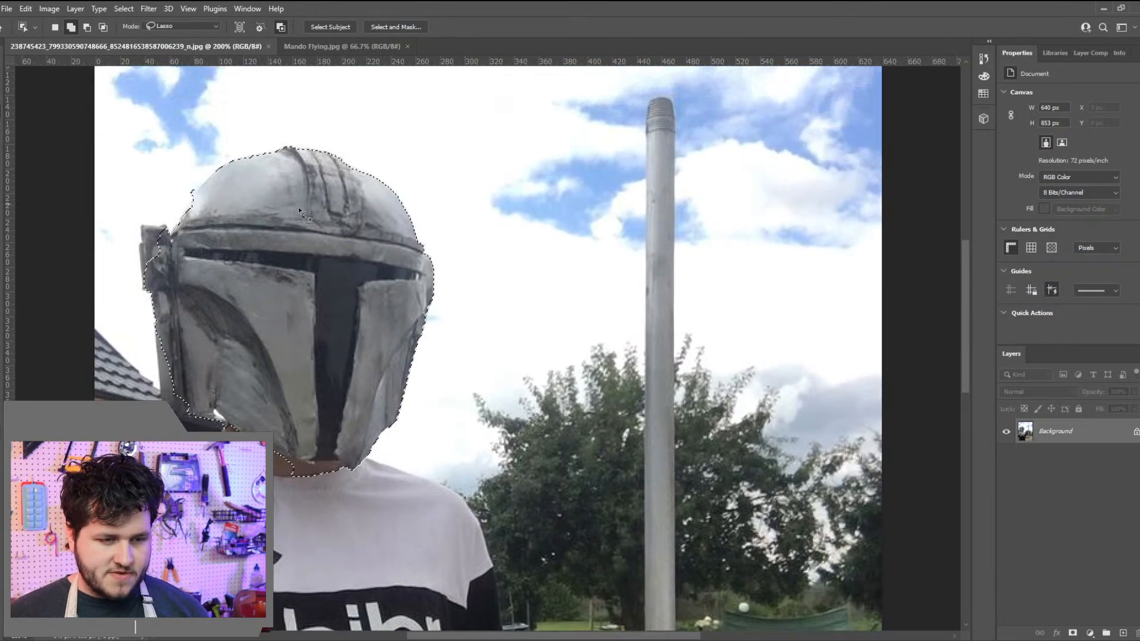
pyautogui.moveTo(195, 172)
pyautogui.mouseDown()
pyautogui.moveTo(172, 218)
pyautogui.moveTo(140, 222)
pyautogui.moveTo(130, 295)
pyautogui.moveTo(161, 305)
pyautogui.moveTo(186, 282)
pyautogui.moveTo(237, 154)
pyautogui.mouseUp()
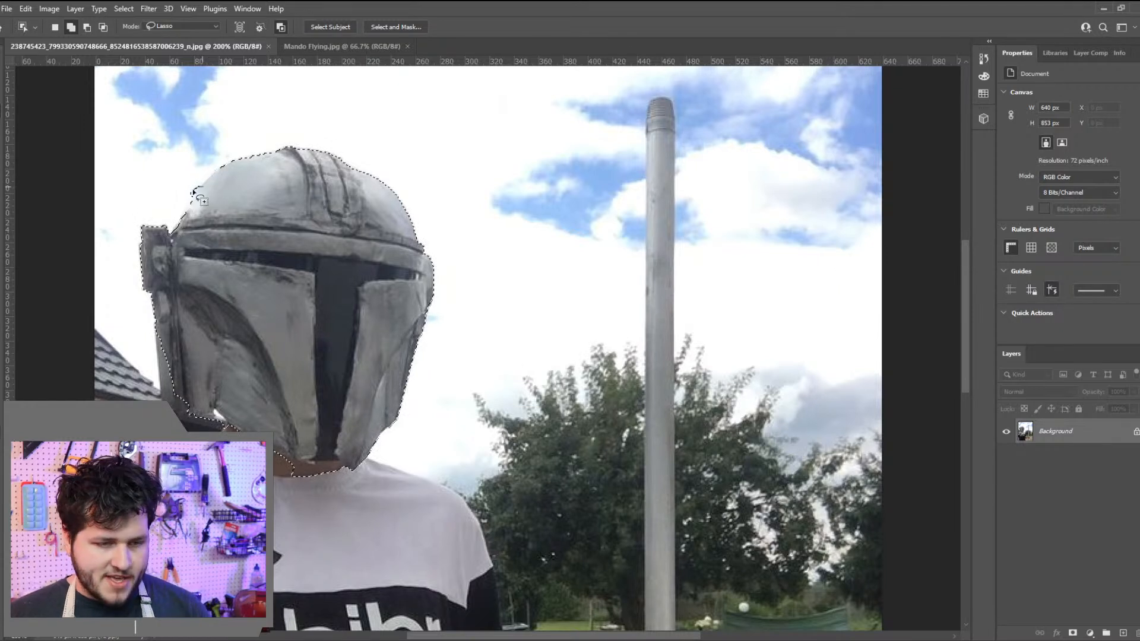
pyautogui.moveTo(173, 242)
pyautogui.mouseDown()
pyautogui.moveTo(190, 270)
pyautogui.moveTo(158, 321)
pyautogui.moveTo(154, 383)
pyautogui.mouseUp()
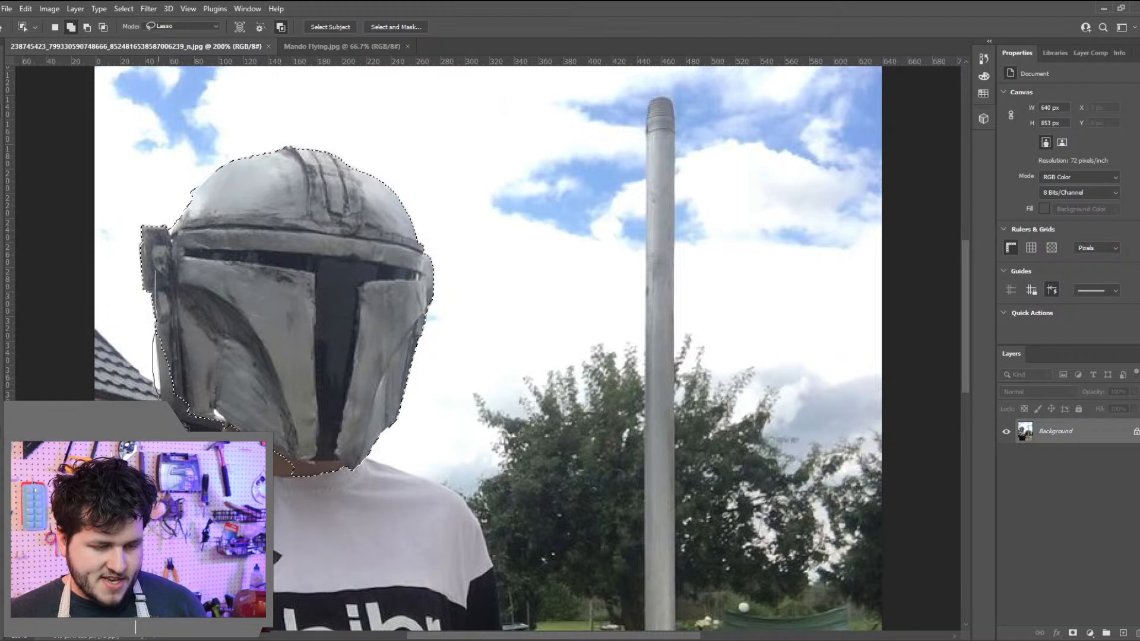
pyautogui.moveTo(226, 419); pyautogui.dragTo(228, 420)
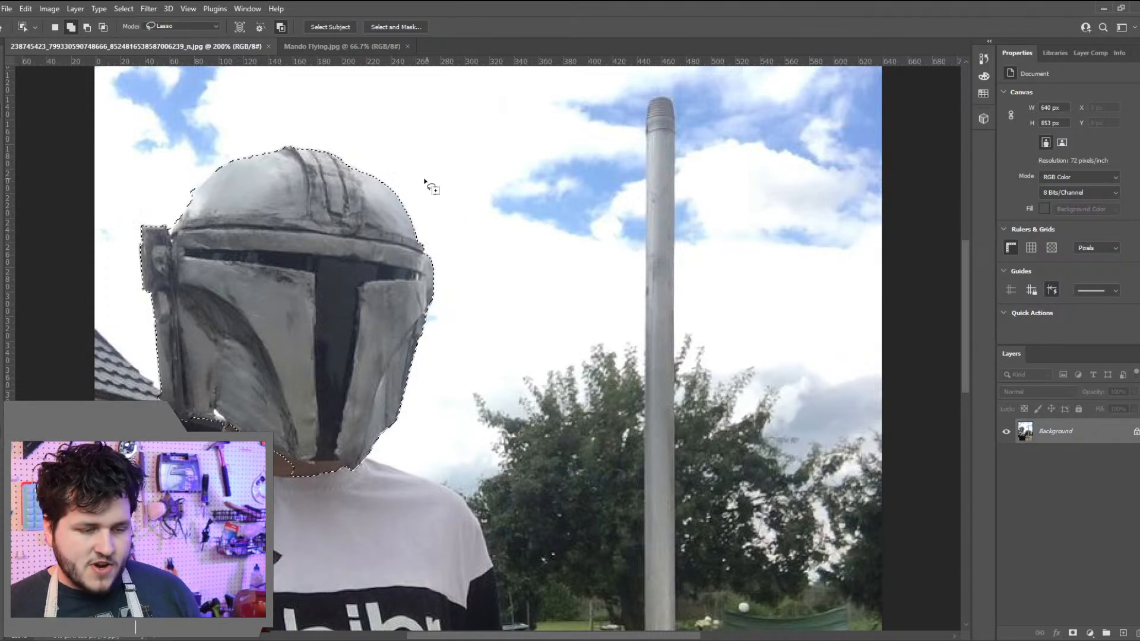
# Subtract the collar and neck area below the helmet's lower rim from the selection with the Polygonal Lasso tool
pyautogui.press('l')
pyautogui.click(87, 27)
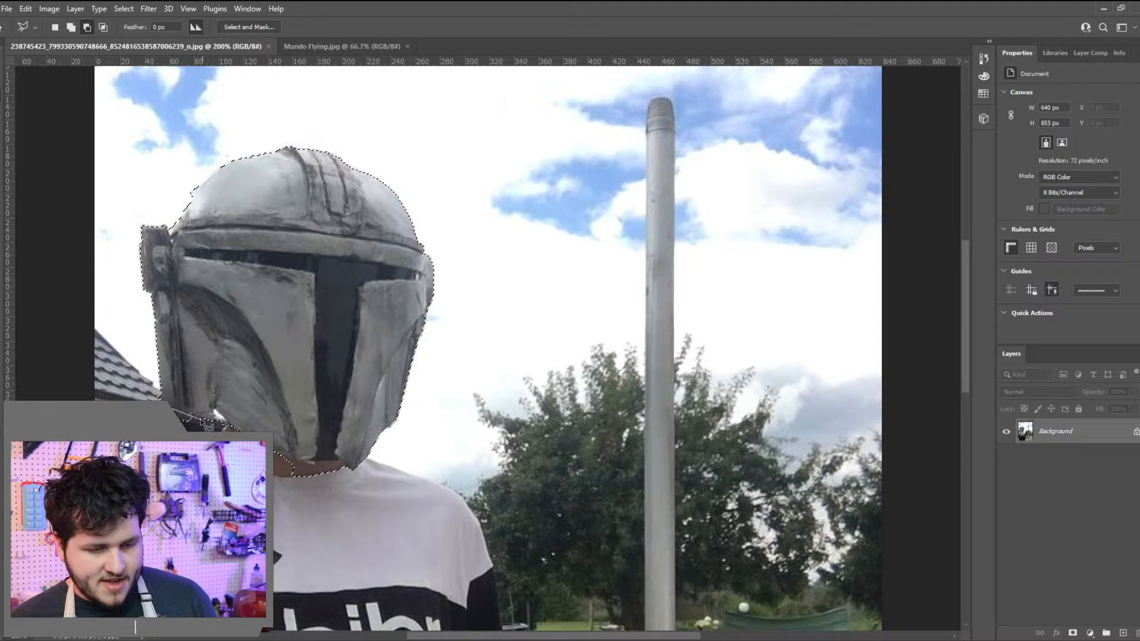
pyautogui.moveTo(208, 427); pyautogui.dragTo(237, 428)
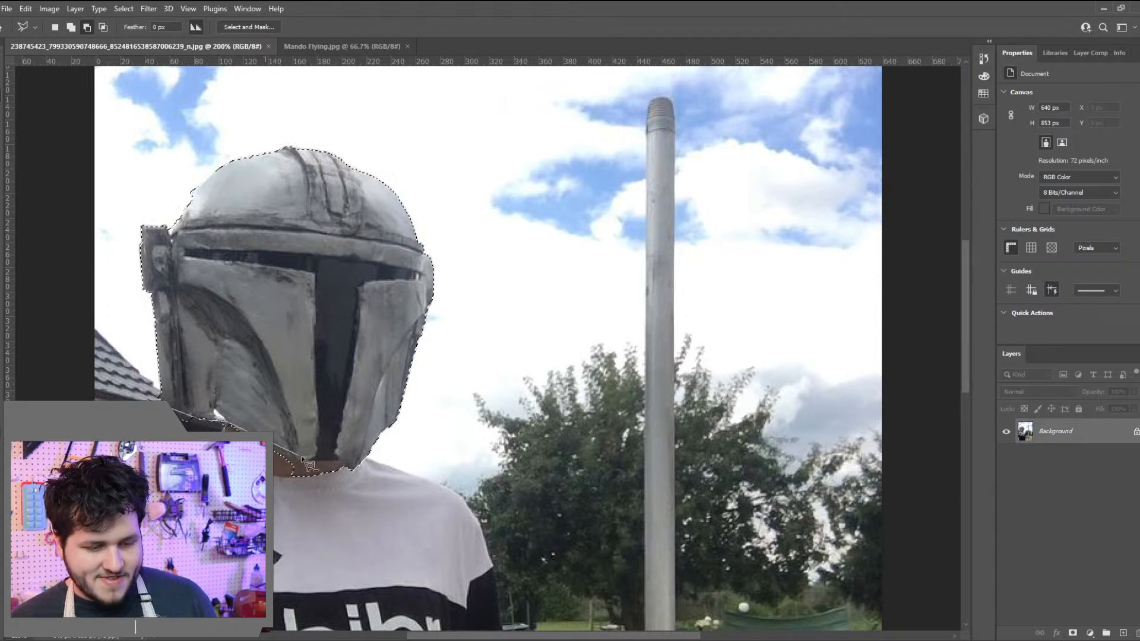
pyautogui.moveTo(295, 470)
pyautogui.mouseDown()
pyautogui.moveTo(316, 467)
pyautogui.moveTo(291, 500)
pyautogui.moveTo(171, 404)
pyautogui.mouseUp()
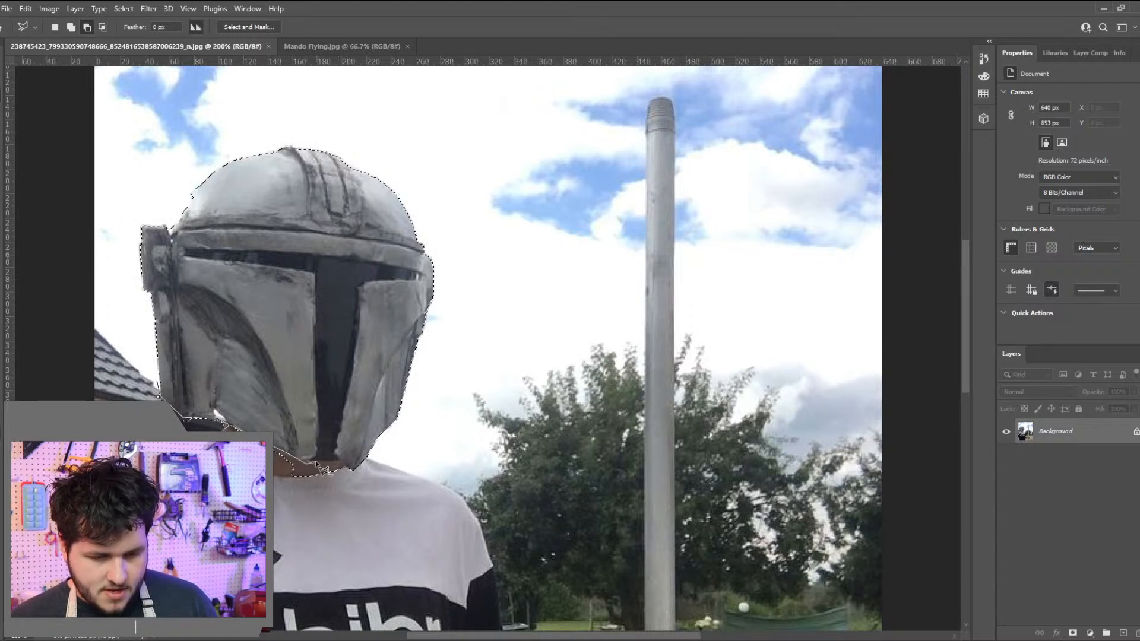
pyautogui.click(355, 472)
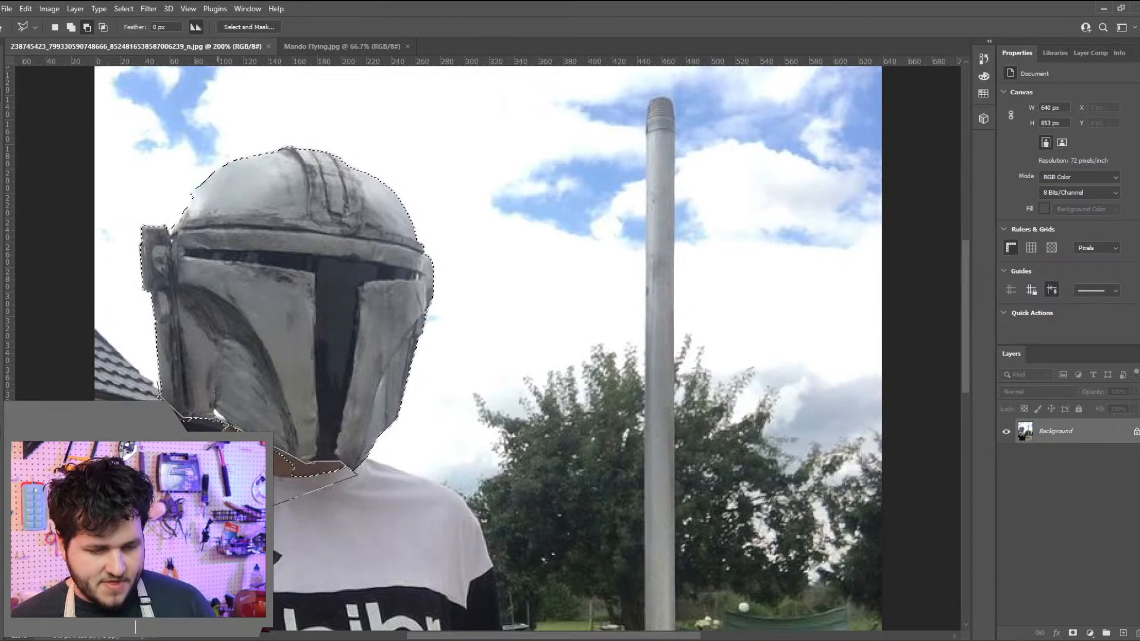
pyautogui.press('Return')
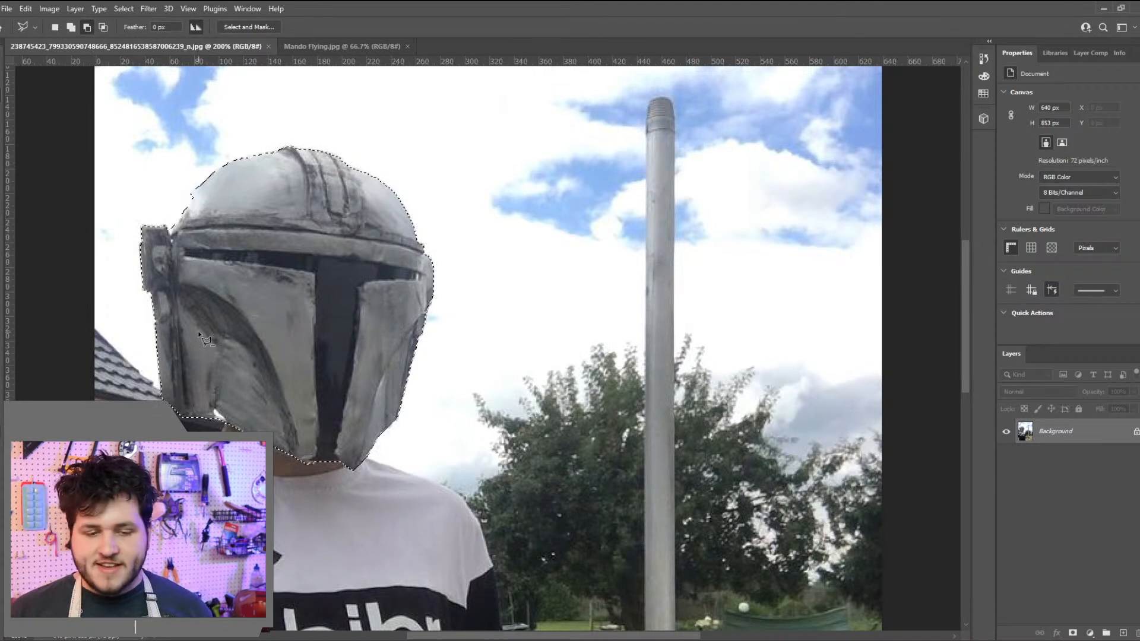
# Subtract the slivers of sky along the dome's left edge and above the ear piece from the helmet selection
pyautogui.click(207, 168)
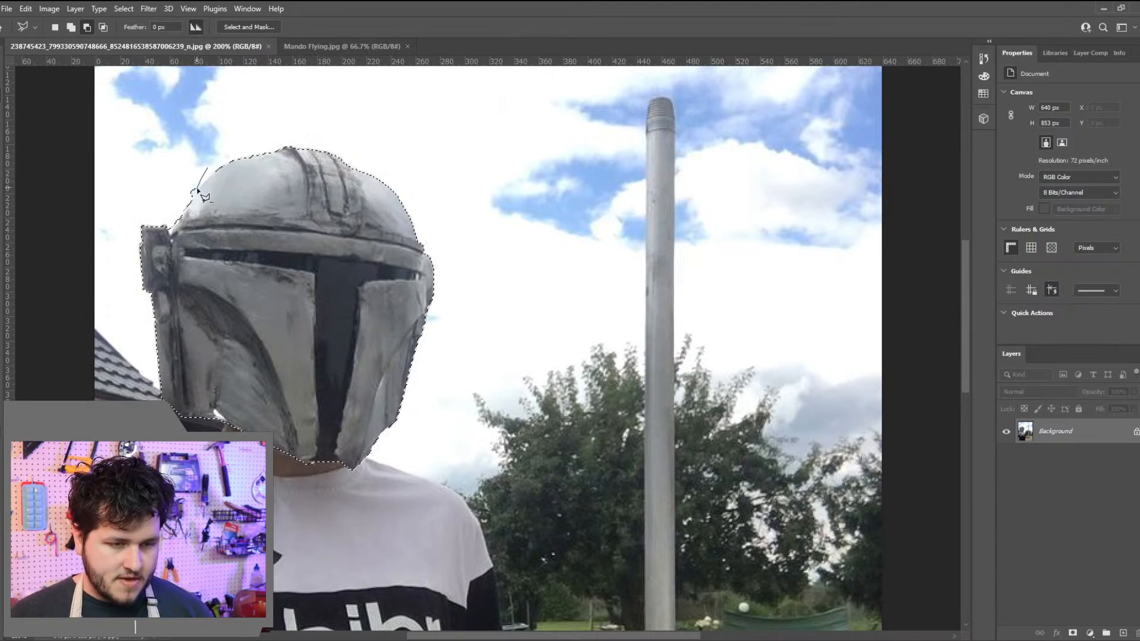
pyautogui.doubleClick(154, 159)
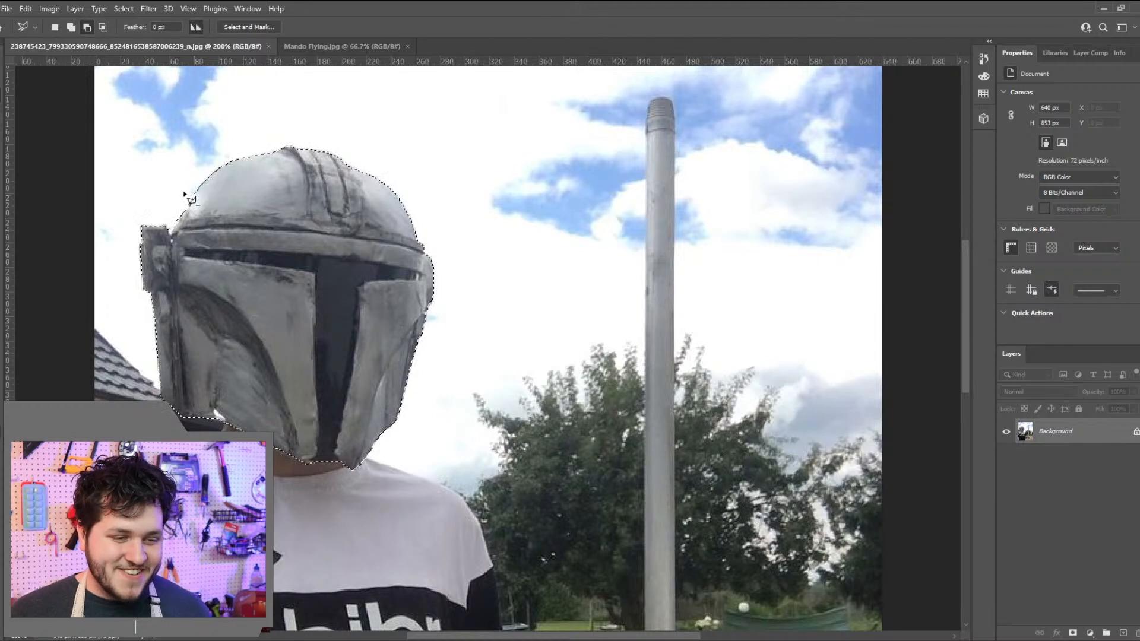
pyautogui.click(172, 195)
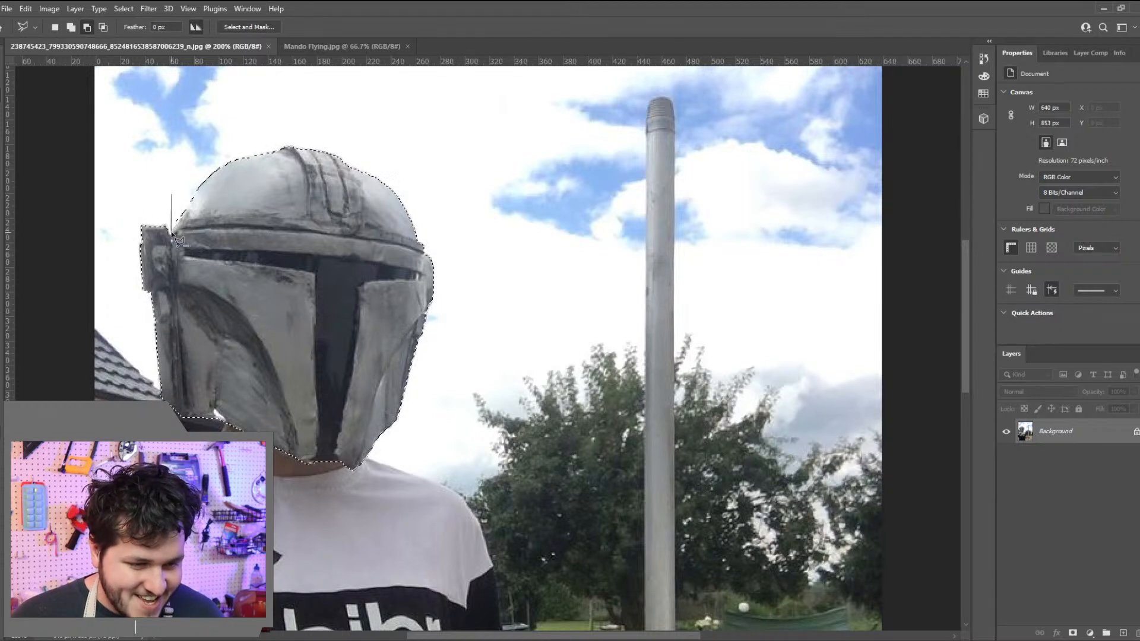
pyautogui.doubleClick(153, 177)
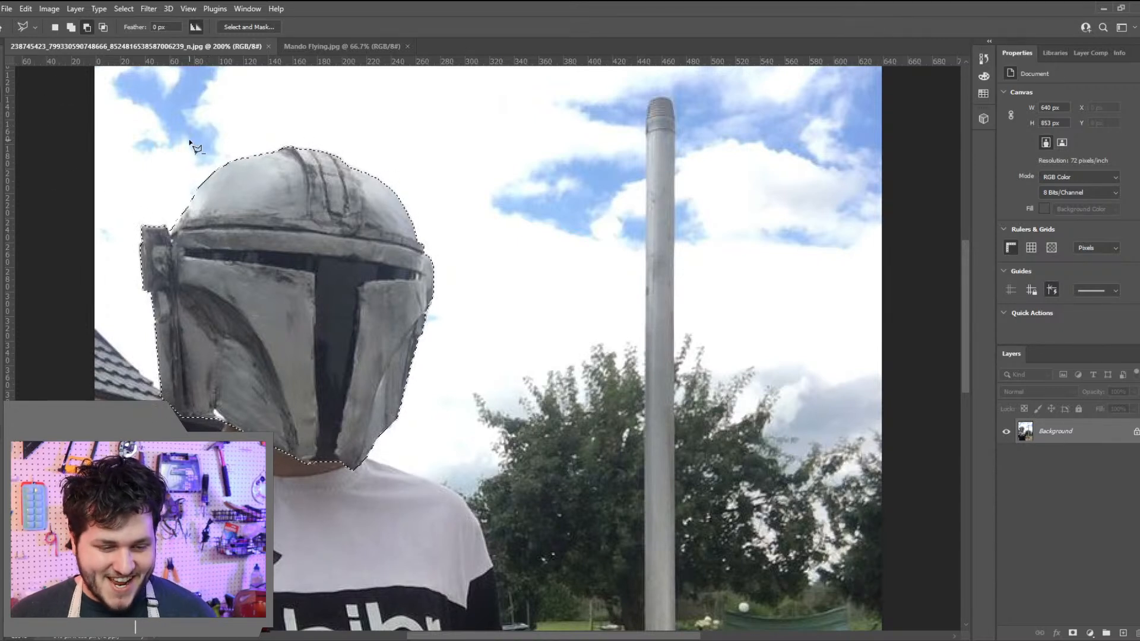
# Apply the Smooth modification to the helmet selection
pyautogui.click(123, 9)
pyautogui.moveTo(173, 198)
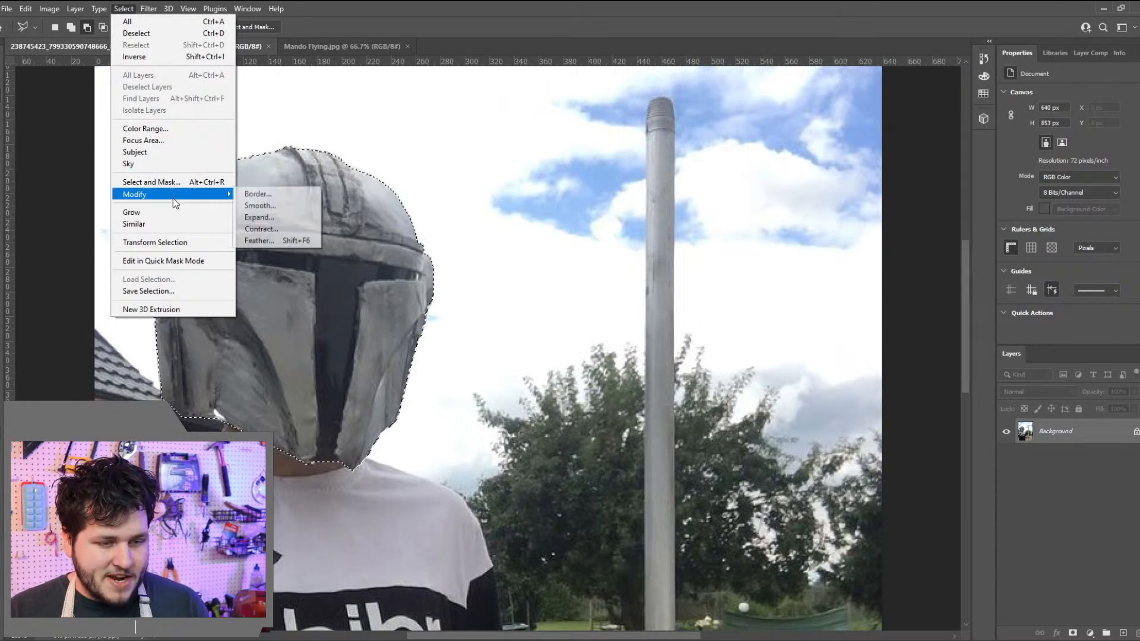
pyautogui.click(273, 208)
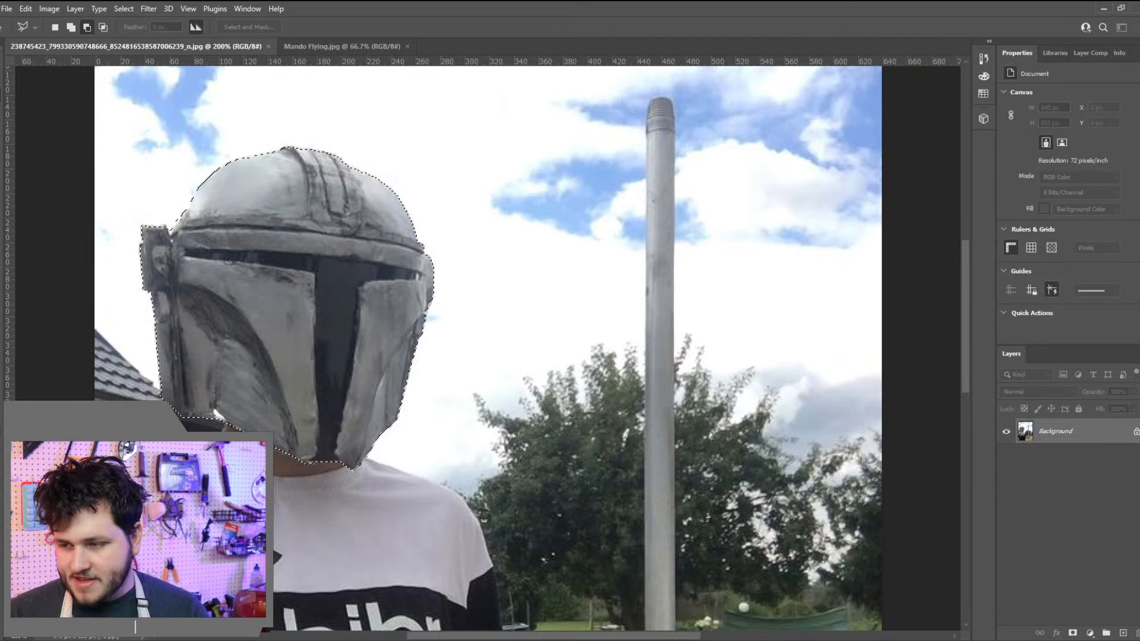
pyautogui.press('Return')
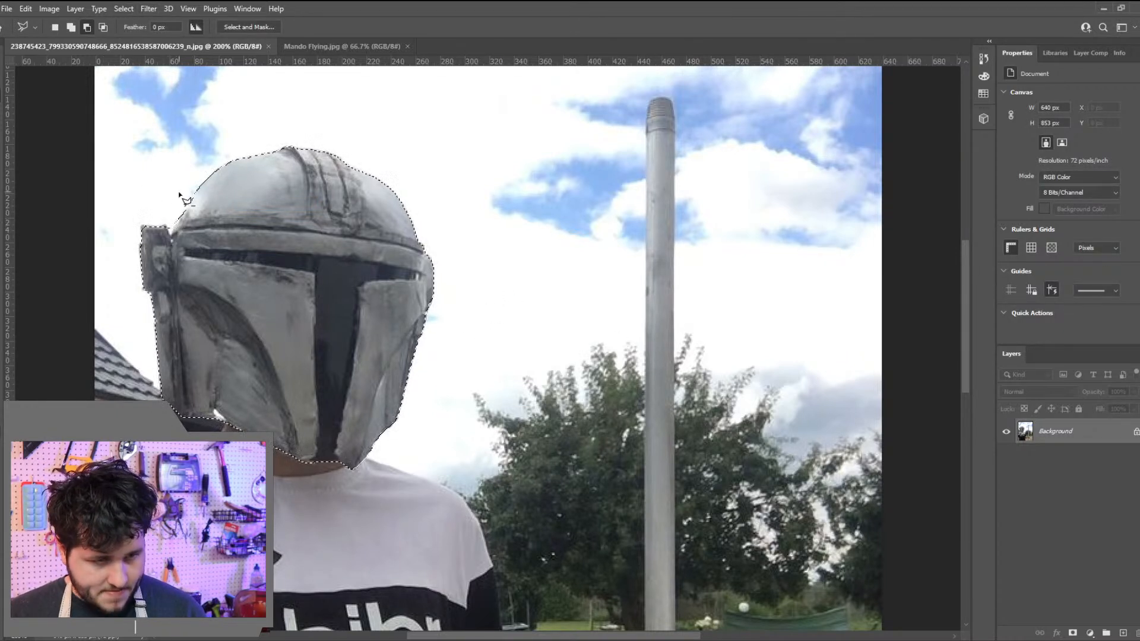
# Bring the selected helmet into the Mando Flying image and scale it to about 426 × 468 px over the Mandalorian's head
pyautogui.click(73, 25)
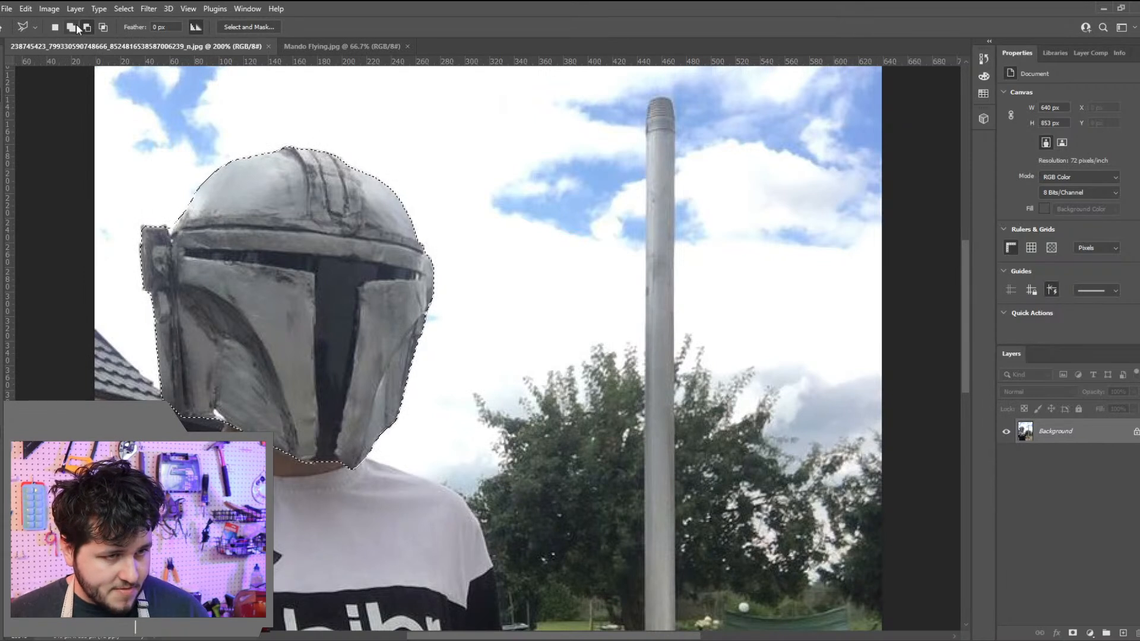
pyautogui.click(144, 251)
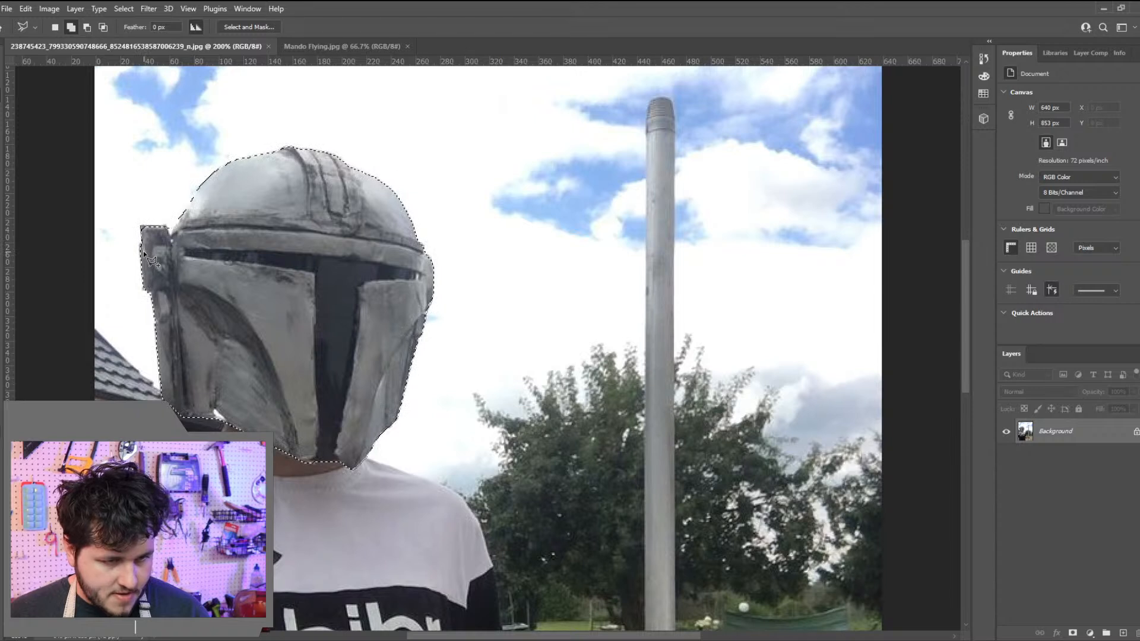
pyautogui.click(176, 260)
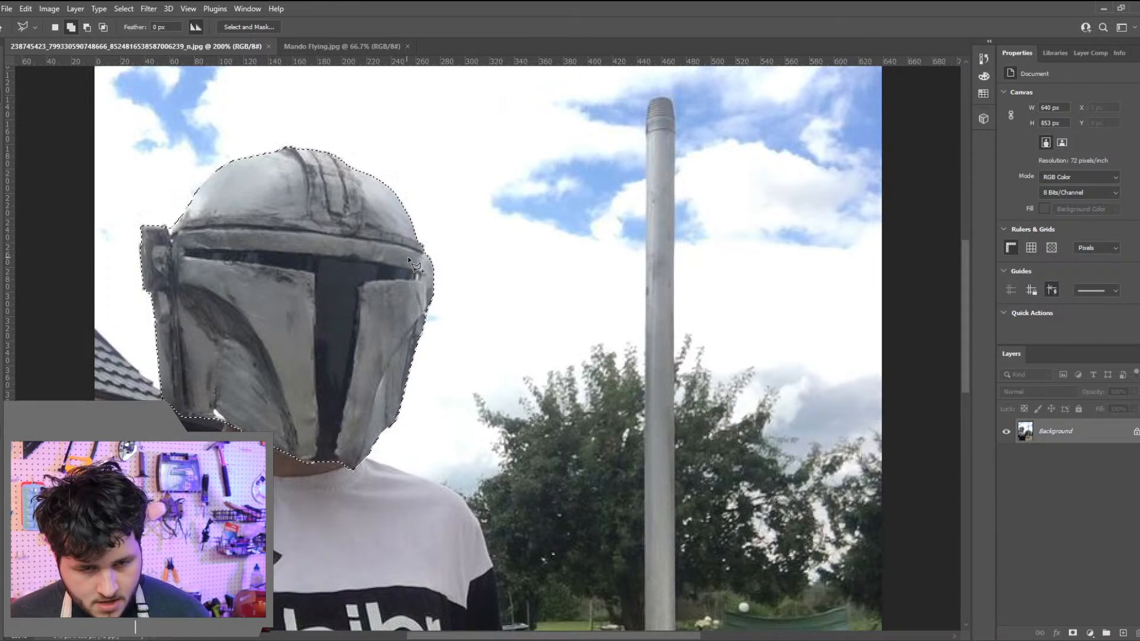
pyautogui.moveTo(492, 332); pyautogui.dragTo(554, 293)
pyautogui.hotkey('ctrl', 't')
pyautogui.moveTo(518, 350); pyautogui.dragTo(550, 248)
pyautogui.press('Return')
# Save the composite as the Photoshop file Mando Flying.psd with Maximize Compatibility enabled
pyautogui.hotkey('ctrl', 'shift', 's')
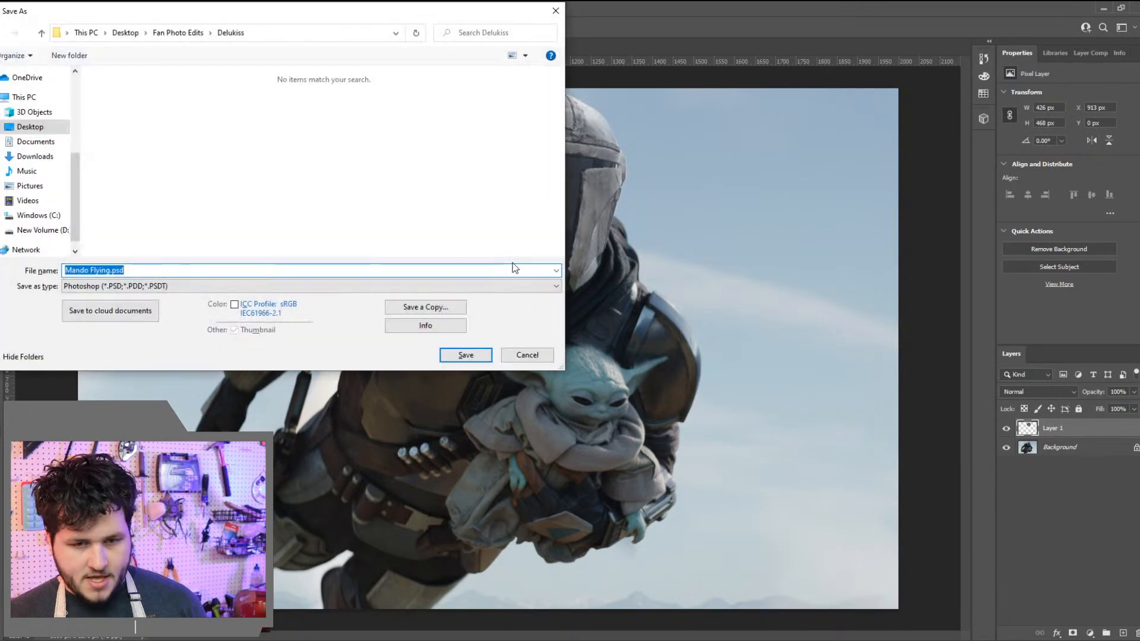
pyautogui.click(465, 355)
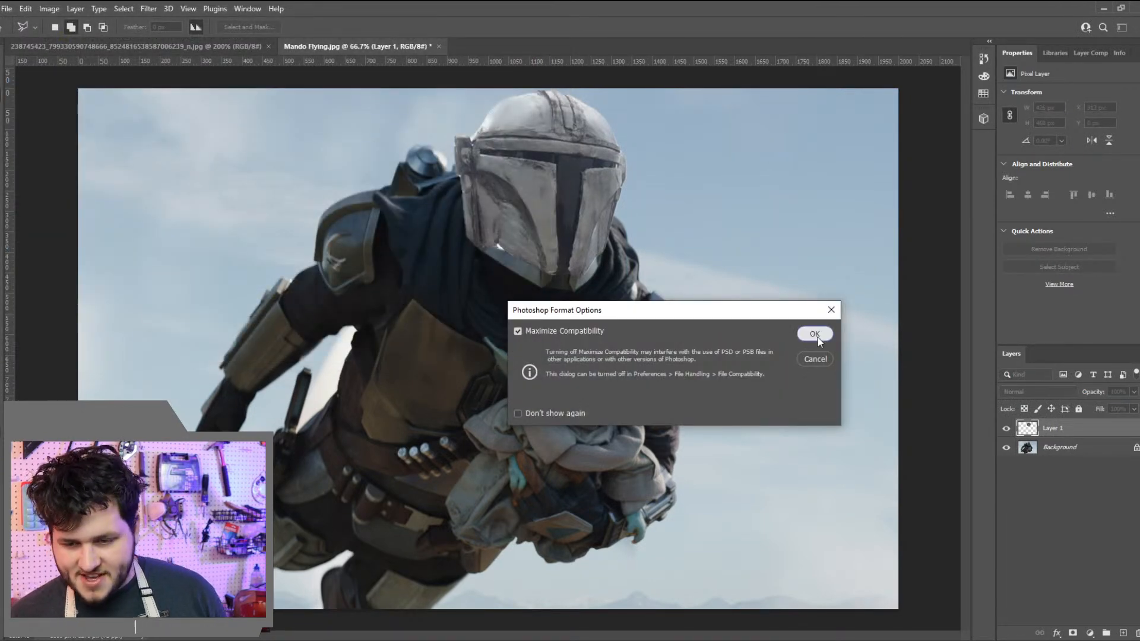
pyautogui.click(815, 334)
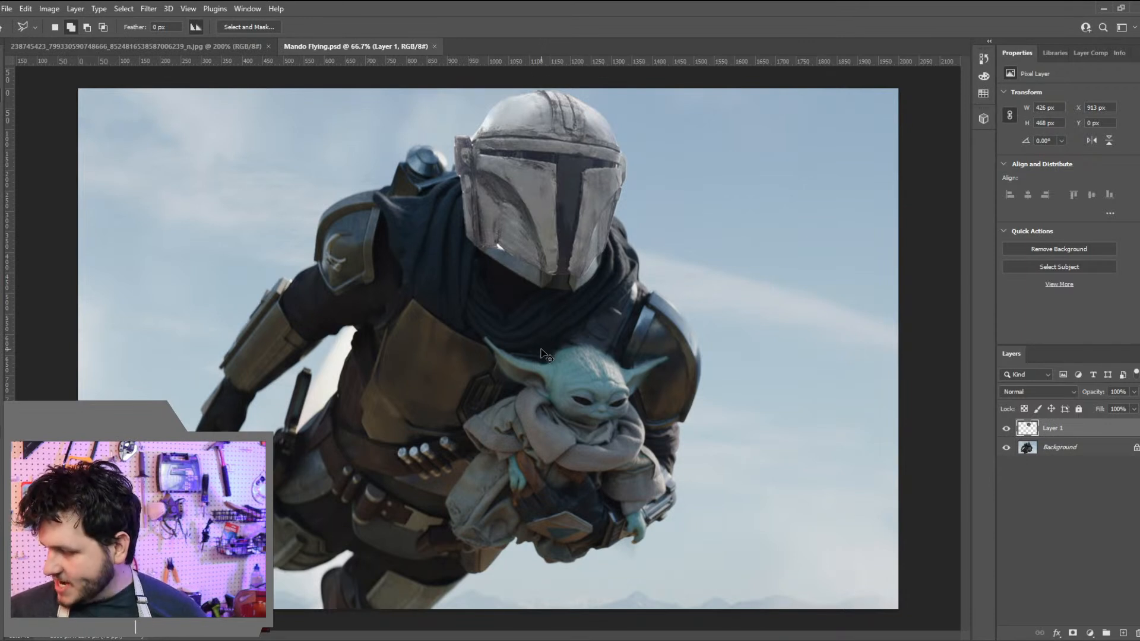
# Skew the helmet layer by shifting its upper-right, lower-left and lower-right corners to the left
pyautogui.hotkey('ctrl', 't')
pyautogui.rightClick(560, 232)
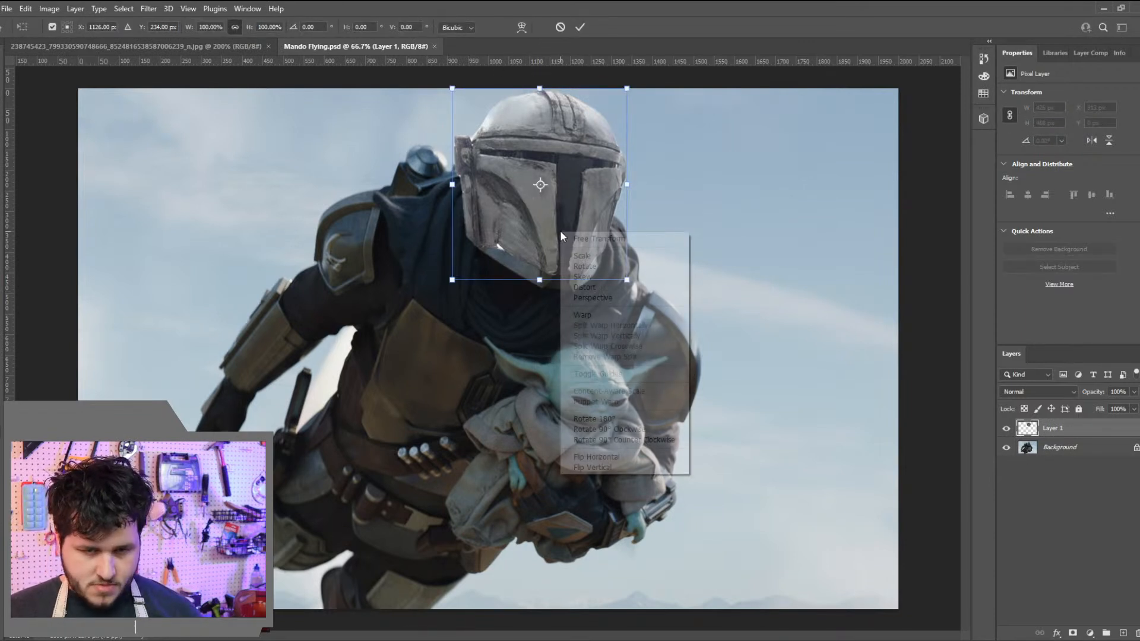
pyautogui.click(582, 277)
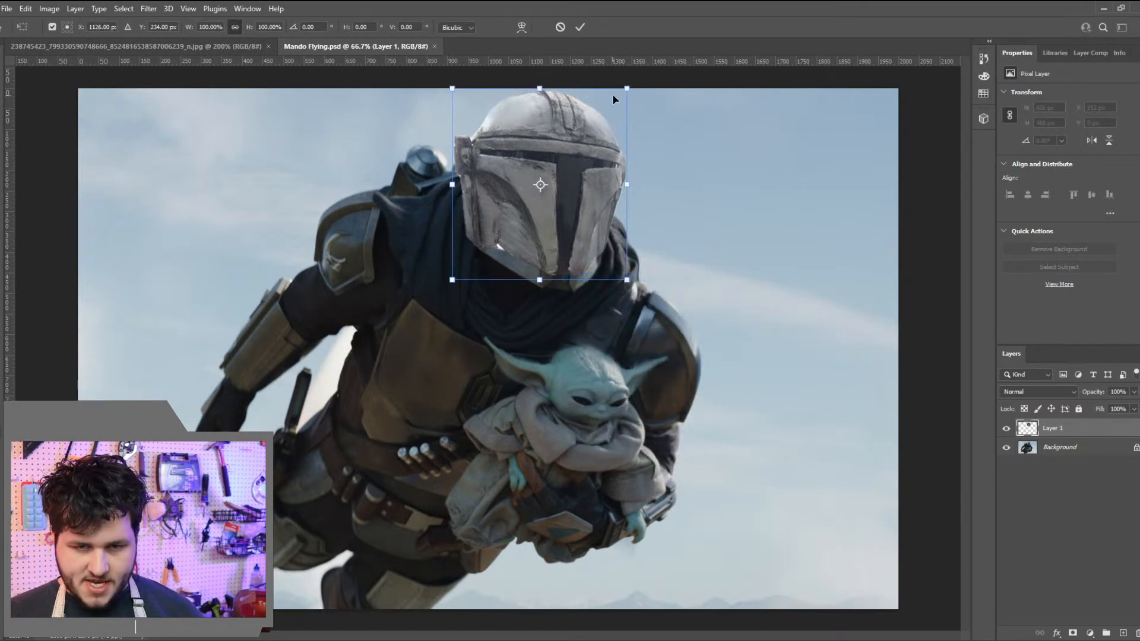
pyautogui.moveTo(628, 90); pyautogui.dragTo(603, 88)
pyautogui.moveTo(450, 274)
pyautogui.mouseDown()
pyautogui.moveTo(434, 266)
pyautogui.moveTo(444, 277)
pyautogui.moveTo(430, 280)
pyautogui.mouseUp()
pyautogui.moveTo(631, 284); pyautogui.dragTo(609, 285)
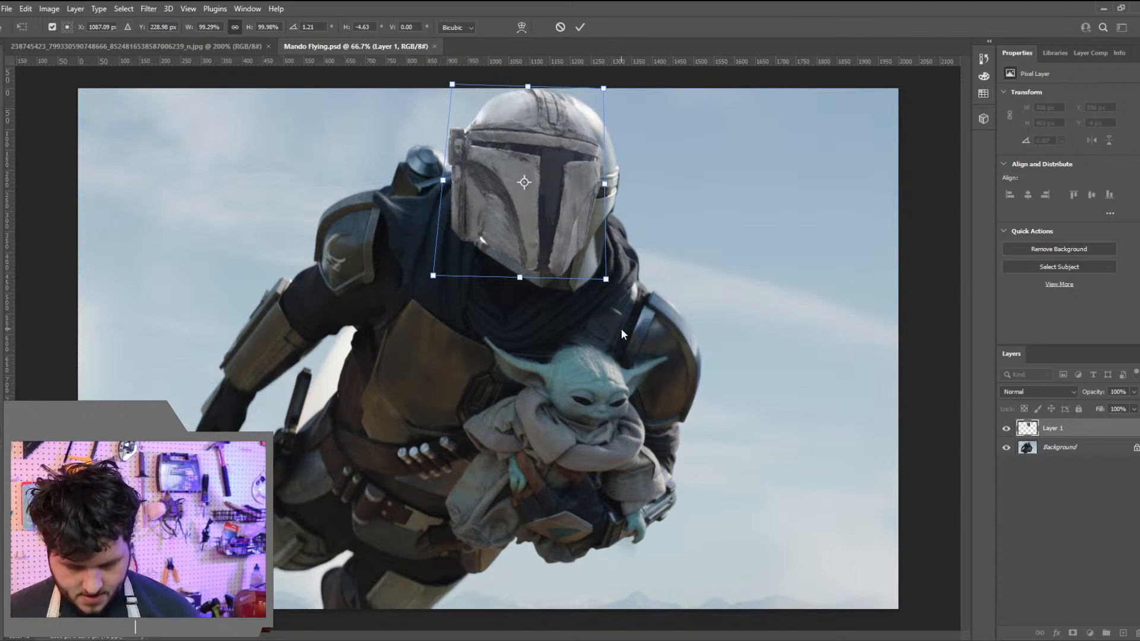
pyautogui.press('Return')
# Scale the skewed helmet layer to about 102.89% and align it with the Mandalorian's original helmet
pyautogui.hotkey('ctrl', 't')
pyautogui.moveTo(605, 278)
pyautogui.mouseDown()
pyautogui.moveTo(628, 296)
pyautogui.moveTo(625, 286)
pyautogui.mouseUp()
pyautogui.moveTo(590, 252); pyautogui.dragTo(598, 254)
pyautogui.moveTo(492, 254)
pyautogui.mouseDown()
pyautogui.moveTo(503, 242)
pyautogui.moveTo(500, 254)
pyautogui.mouseUp()
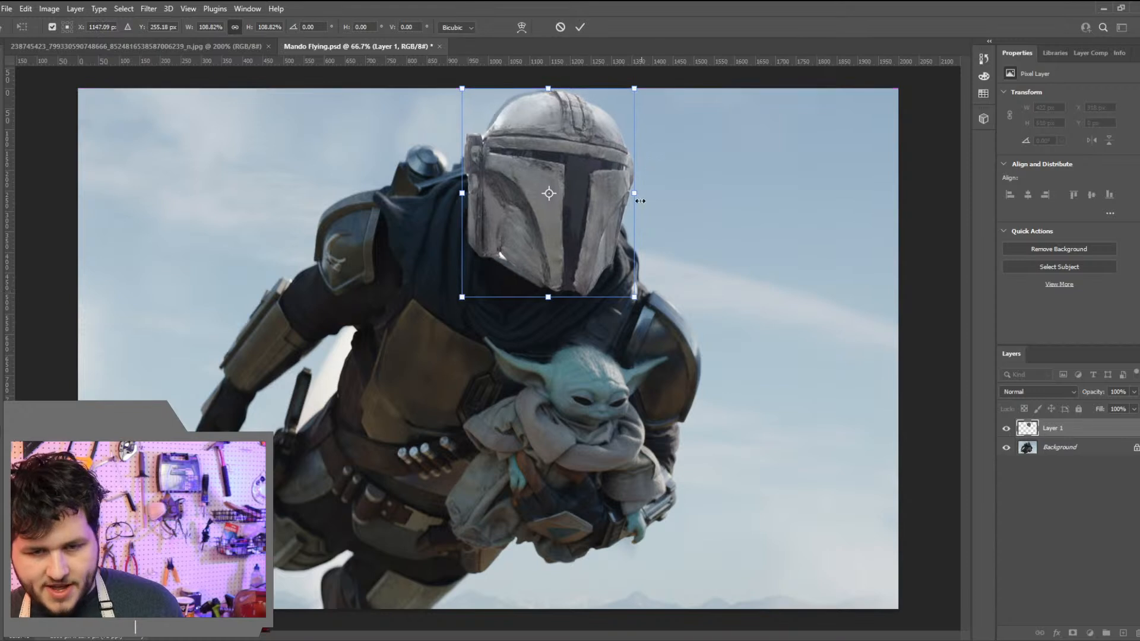
pyautogui.moveTo(634, 193); pyautogui.dragTo(577, 213)
pyautogui.moveTo(545, 100); pyautogui.dragTo(542, 100)
# Warp the top of the helmet layer upward so its dome covers the original helmet
pyautogui.rightClick(599, 178)
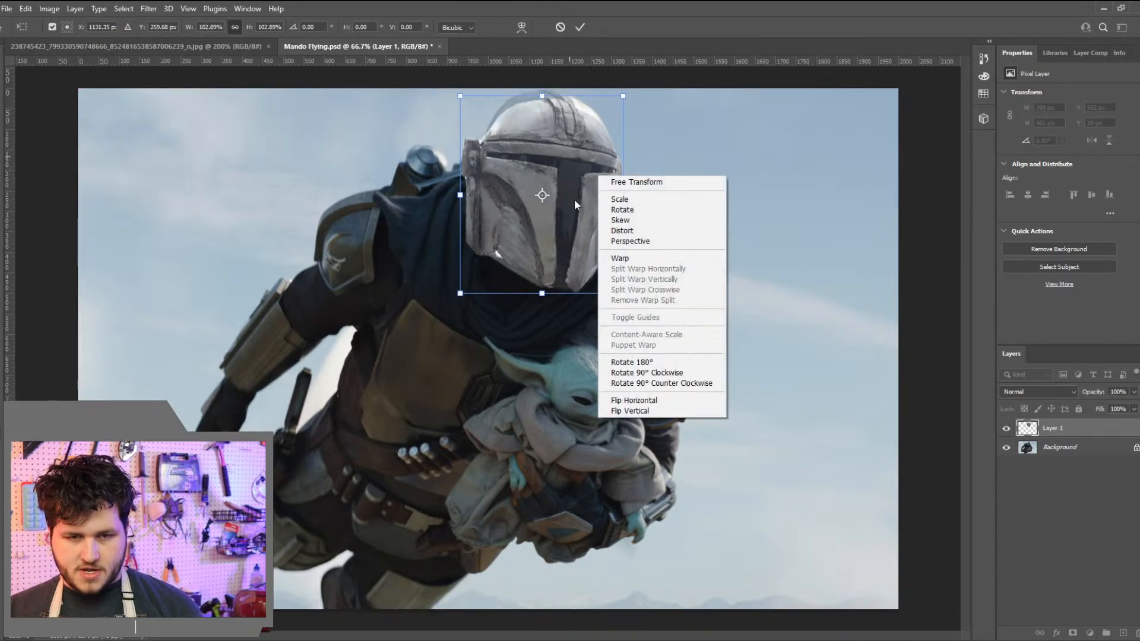
pyautogui.click(617, 258)
pyautogui.moveTo(543, 112); pyautogui.dragTo(540, 104)
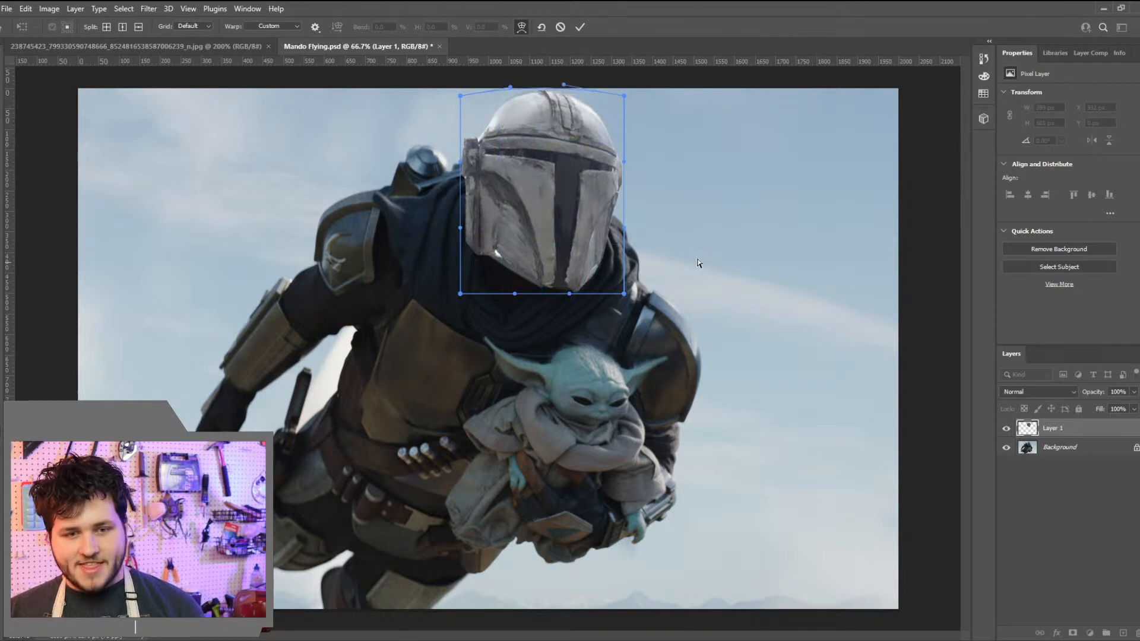
pyautogui.moveTo(495, 122); pyautogui.dragTo(492, 124)
pyautogui.press('Return')
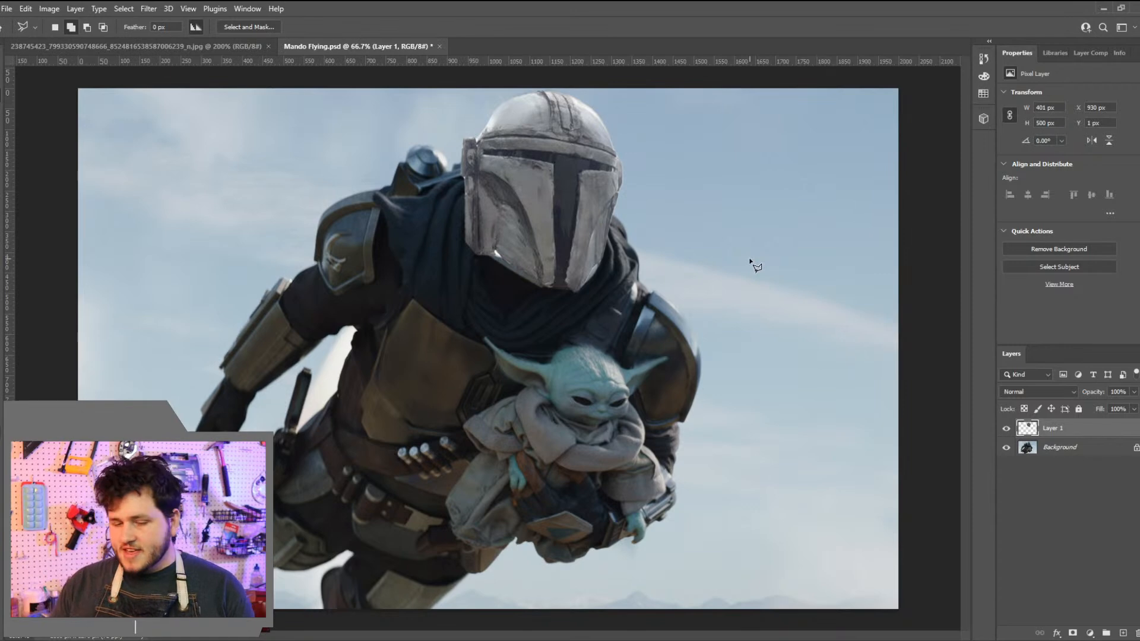
# Save Mando Flying.psd without applying a Curves adjustment to the fitted helmet
pyautogui.hotkey('ctrl', 'm')
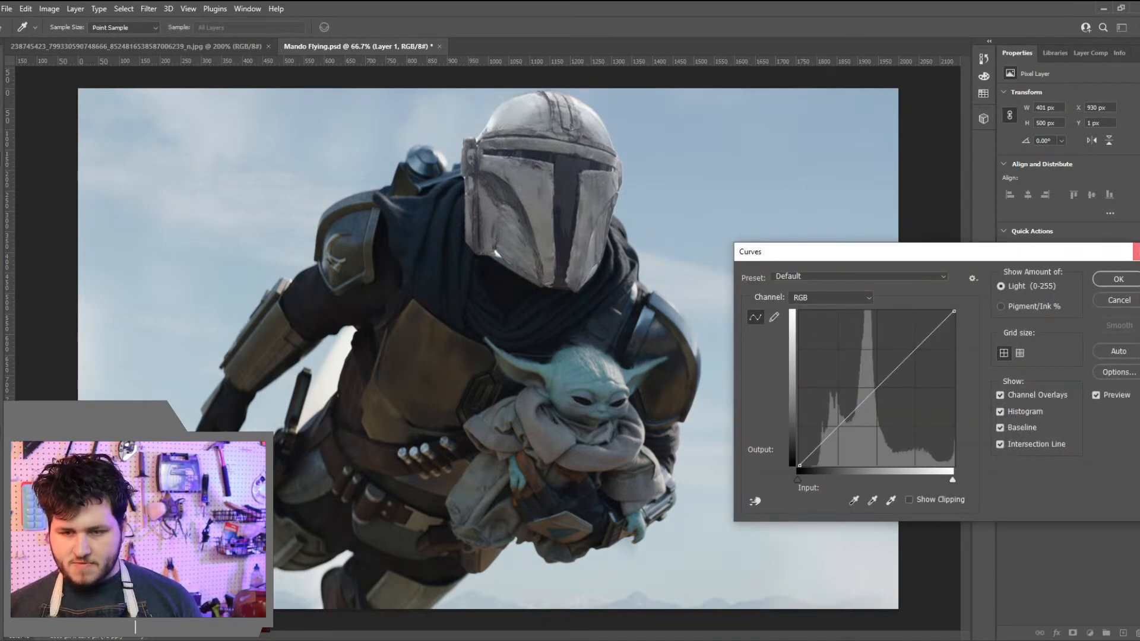
pyautogui.press('Escape')
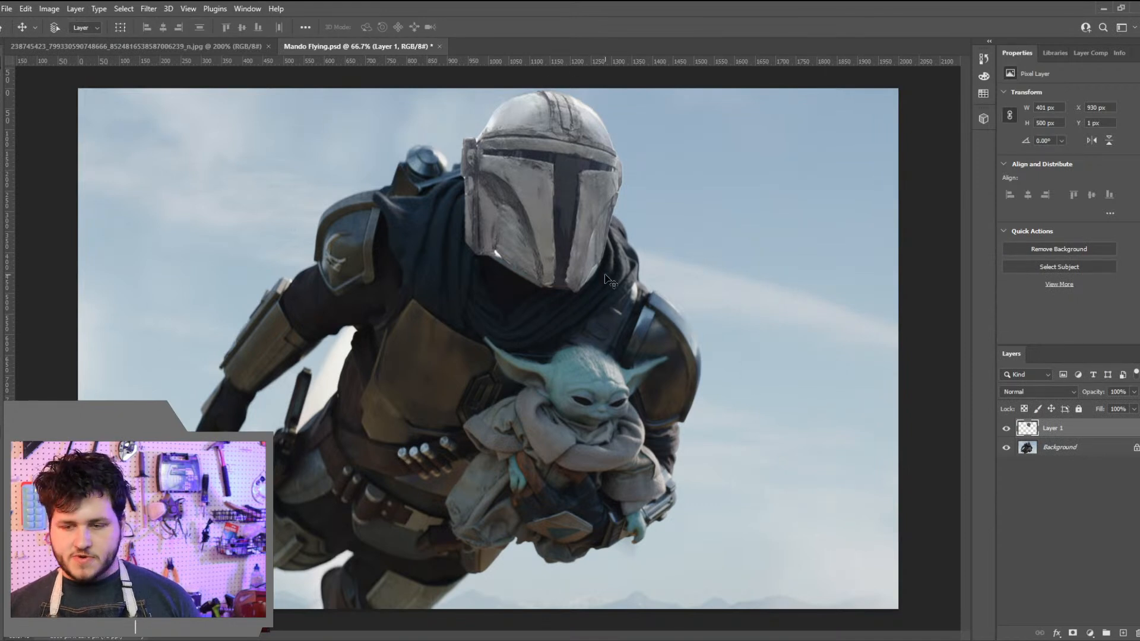
pyautogui.hotkey('ctrl', 's')
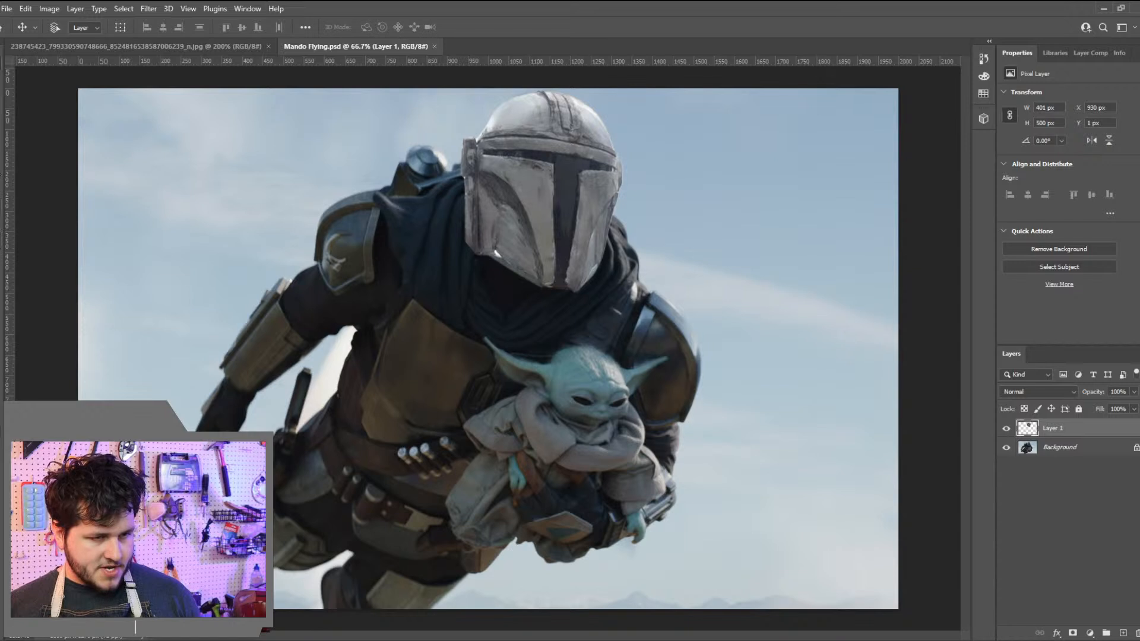
# Select the empty area around the helmet on Layer 1 with the Magic Wand and invert the selection to the helmet
pyautogui.click(3, 109)
pyautogui.click(22, 137)
pyautogui.click(249, 215)
pyautogui.rightClick(253, 217)
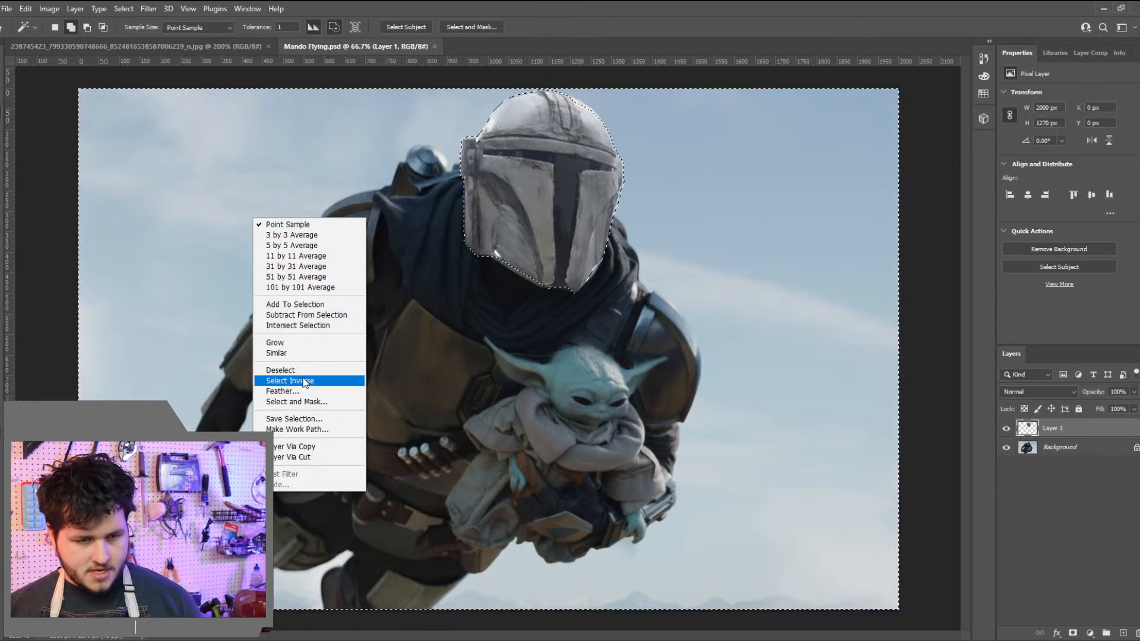
pyautogui.click(296, 381)
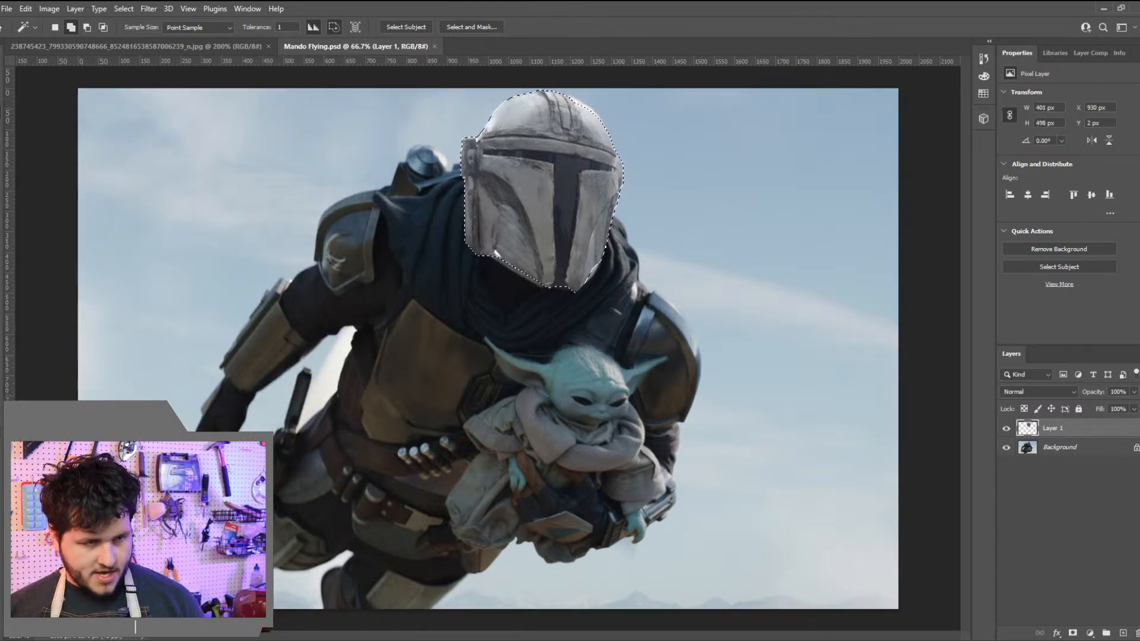
# Set up a soft round brush in blue #008fff with 511 px size, 0% hardness and 12% opacity
pyautogui.press('b')
pyautogui.click(2, 415)
pyautogui.click(664, 155)
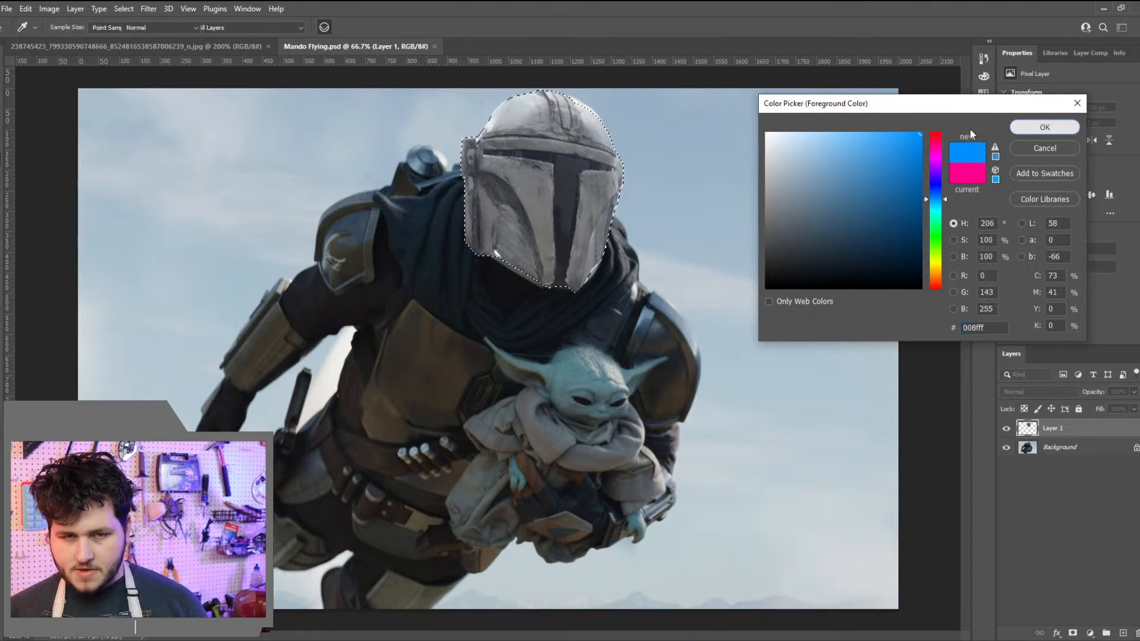
pyautogui.click(1013, 127)
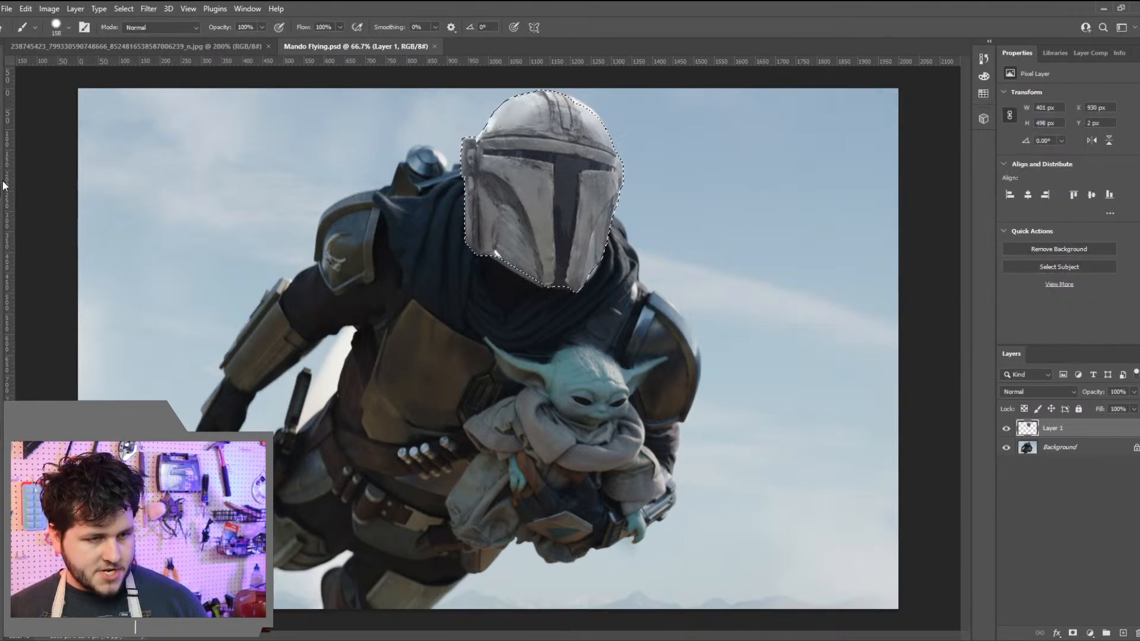
pyautogui.click(57, 26)
pyautogui.moveTo(104, 96); pyautogui.dragTo(23, 81)
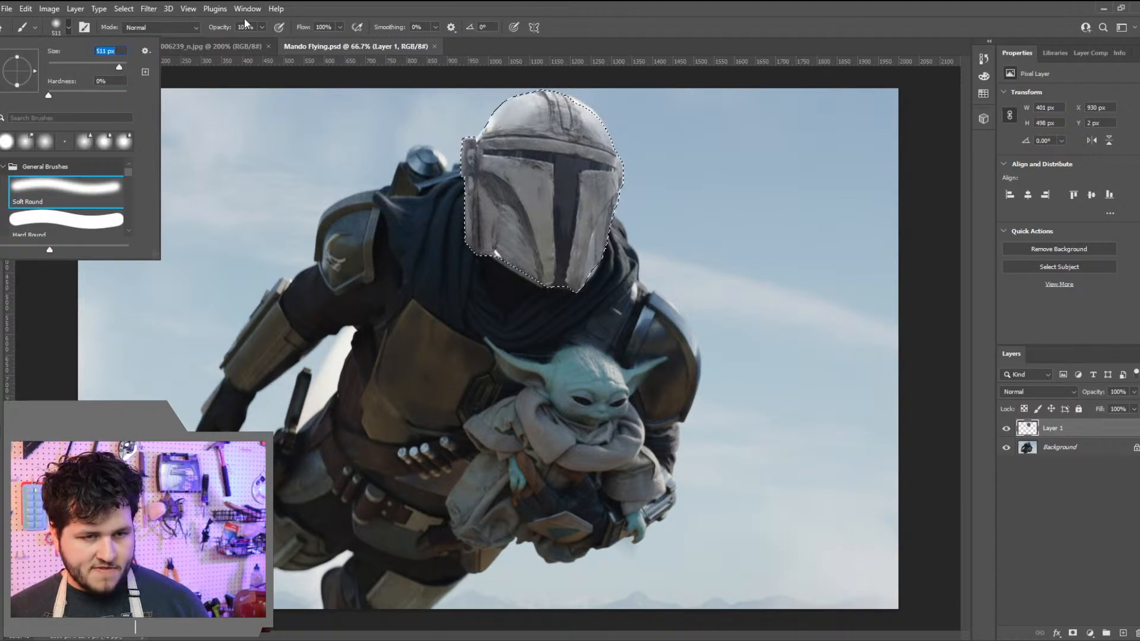
pyautogui.click(262, 27)
pyautogui.moveTo(244, 41); pyautogui.dragTo(215, 42)
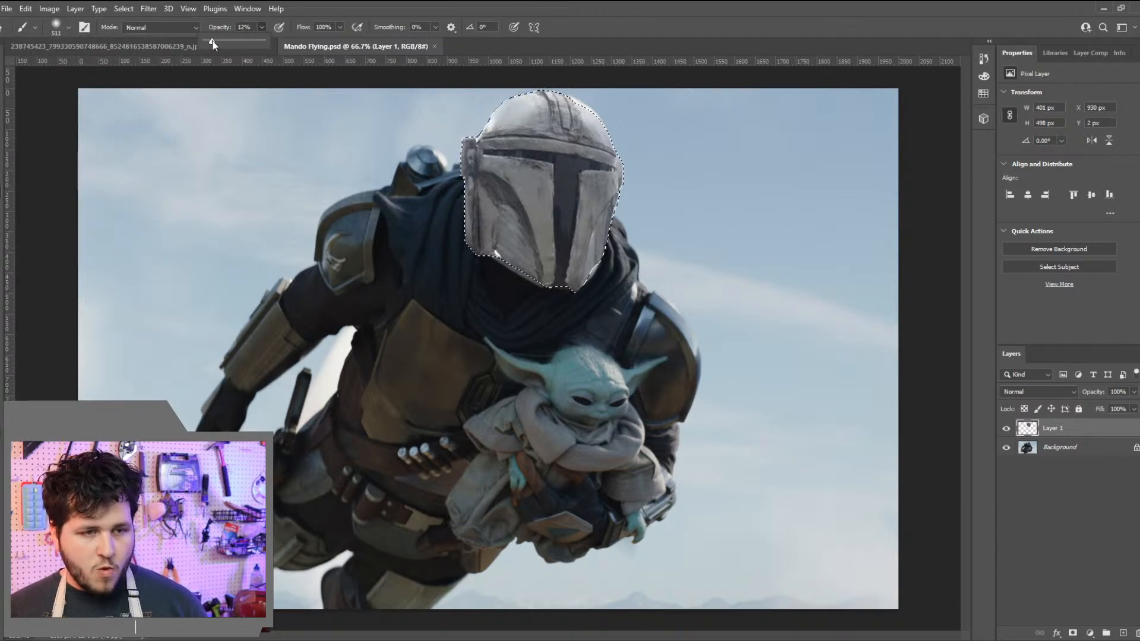
# Brush a faint blue tint onto the right side of the selected helmet and apply Auto Tone to it
pyautogui.moveTo(607, 122)
pyautogui.mouseDown()
pyautogui.moveTo(542, 172)
pyautogui.moveTo(552, 184)
pyautogui.mouseUp()
pyautogui.hotkey('ctrl', 'z')
pyautogui.moveTo(649, 111); pyautogui.dragTo(698, 111)
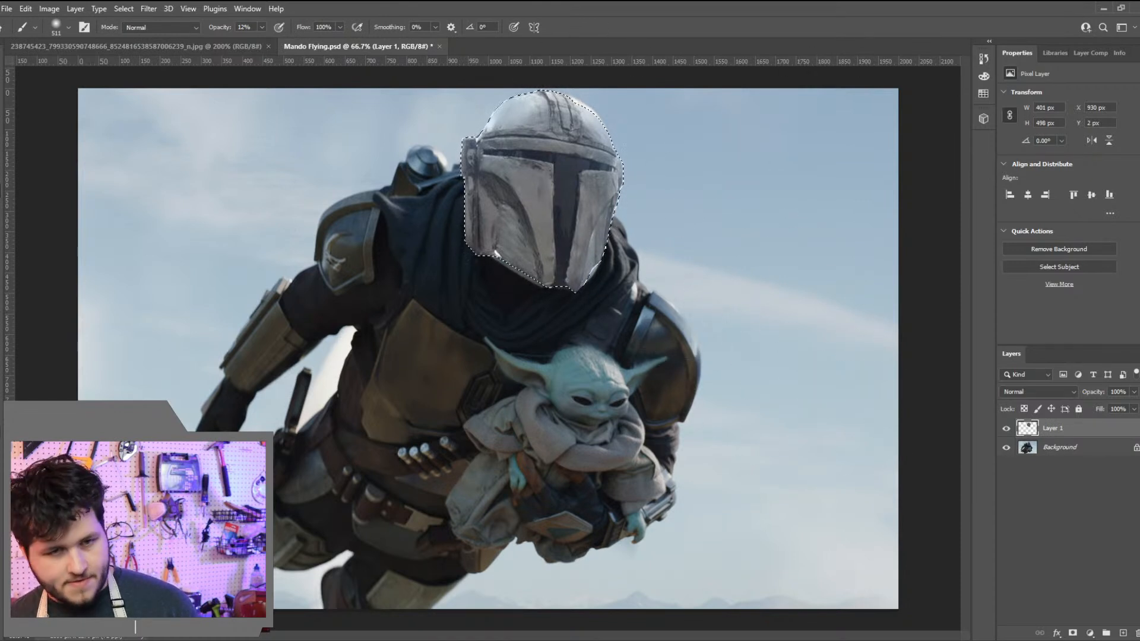
pyautogui.click(44, 8)
pyautogui.click(66, 55)
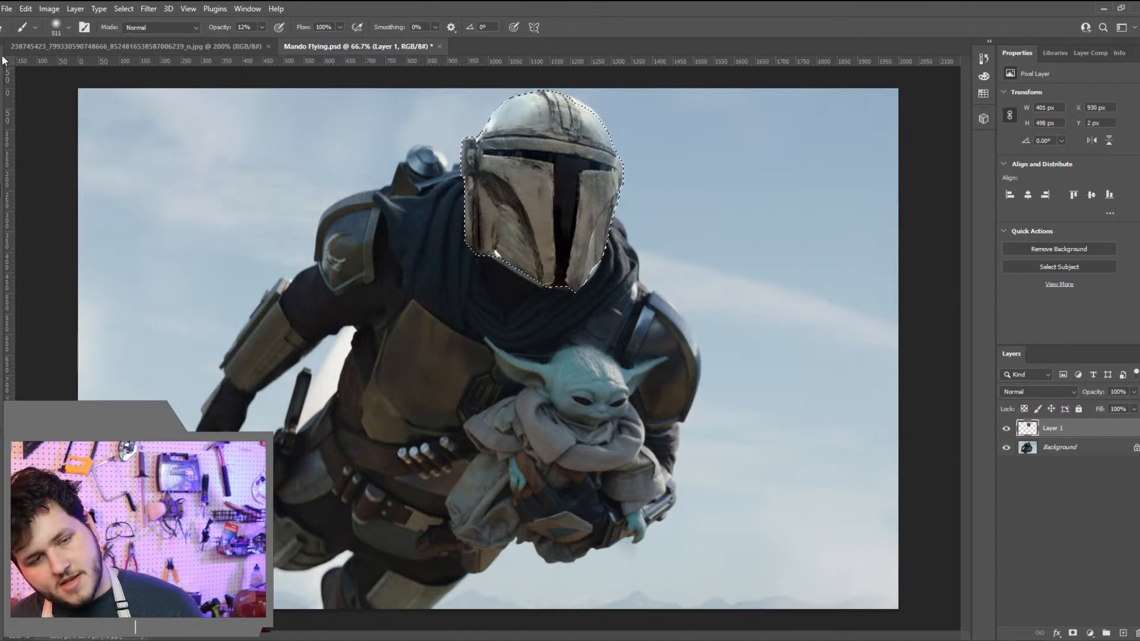
# Apply an Exposure adjustment to the helmet with exposure 0 and offset -0.0020, and clear the selection
pyautogui.click(47, 8)
pyautogui.moveTo(134, 43)
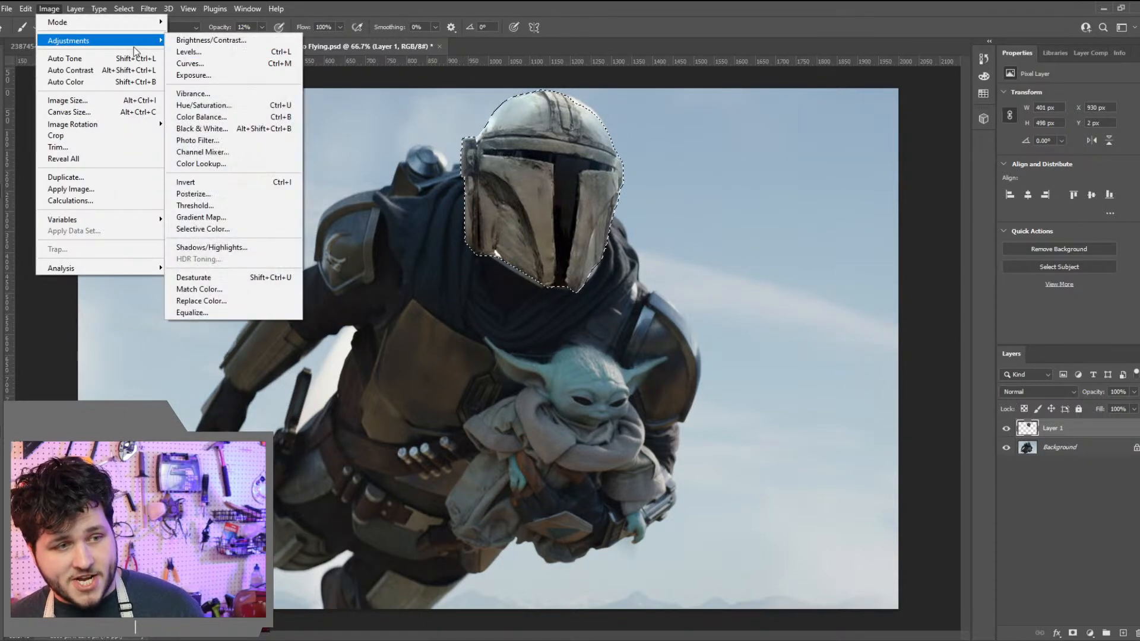
pyautogui.click(214, 77)
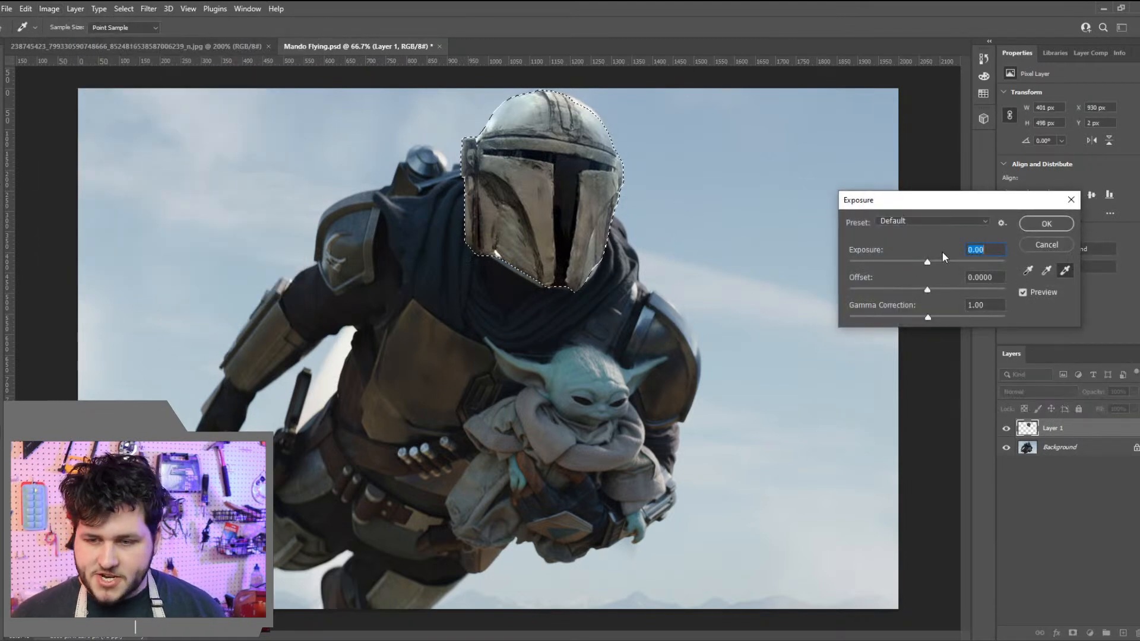
pyautogui.moveTo(933, 261); pyautogui.dragTo(927, 290)
pyautogui.write('0')
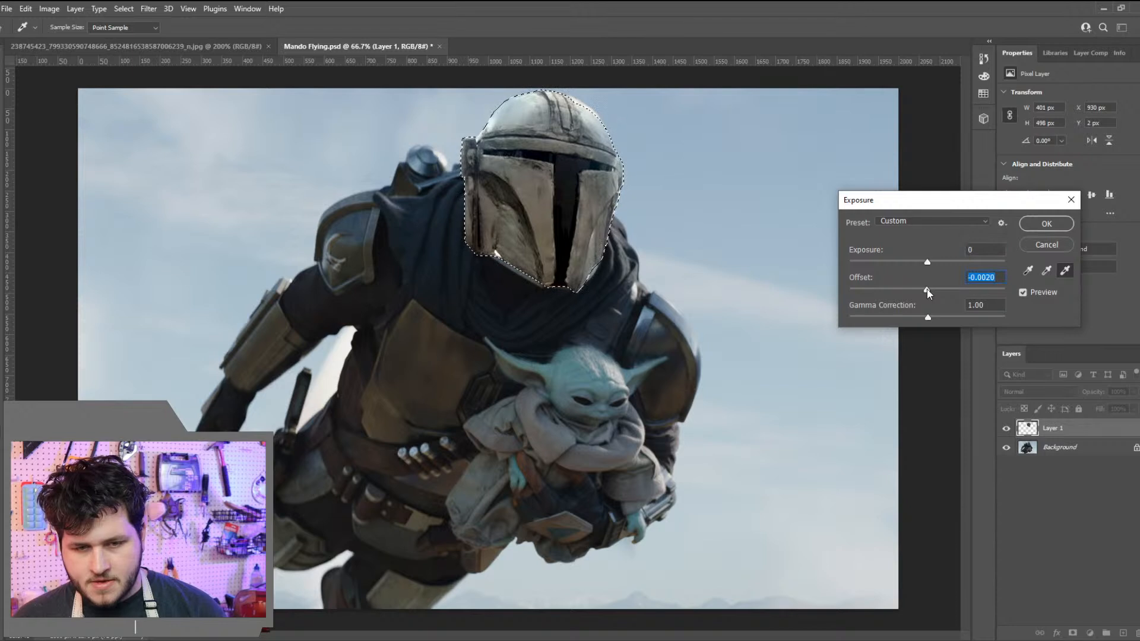
pyautogui.click(1046, 226)
pyautogui.hotkey('ctrl', 'd')
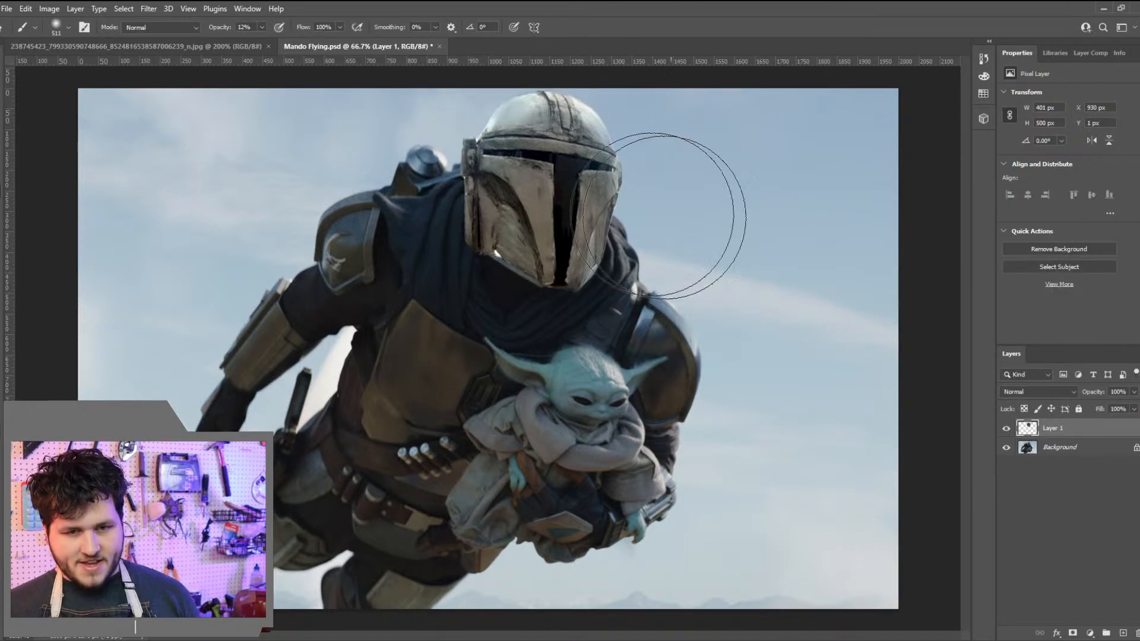
# Export the current composite image
pyautogui.press('v')
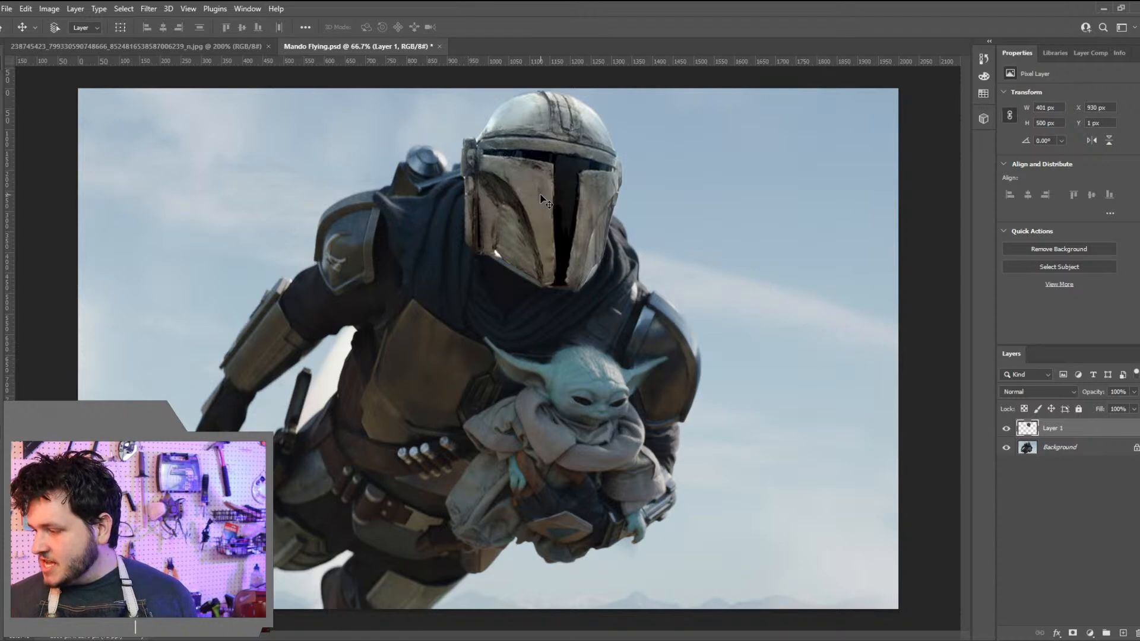
pyautogui.click(7, 8)
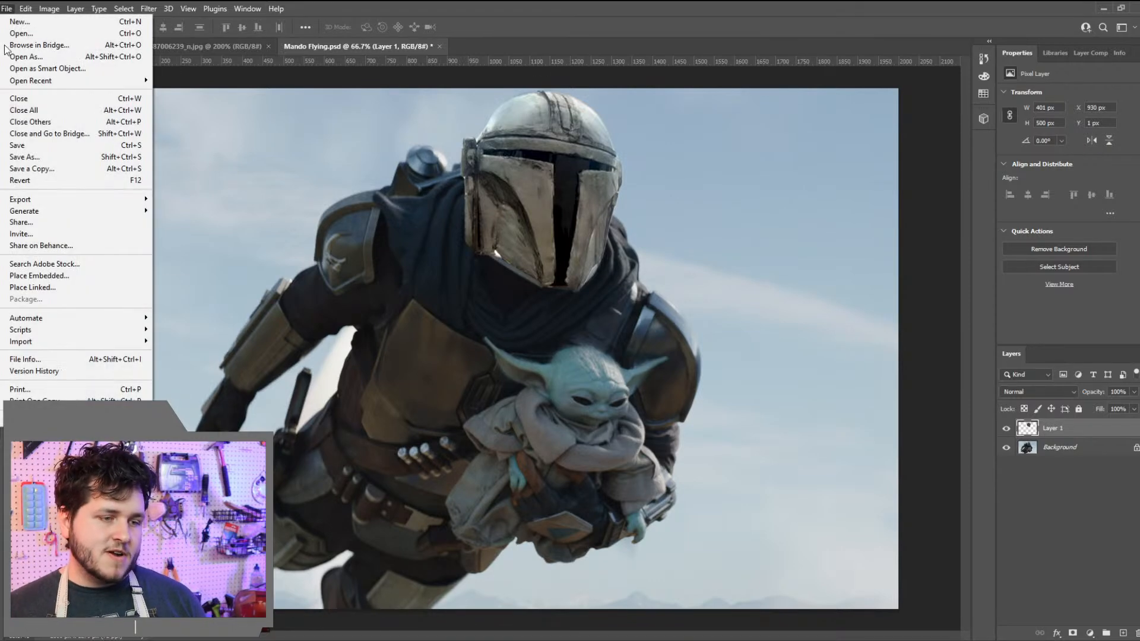
pyautogui.moveTo(59, 199)
pyautogui.click(180, 213)
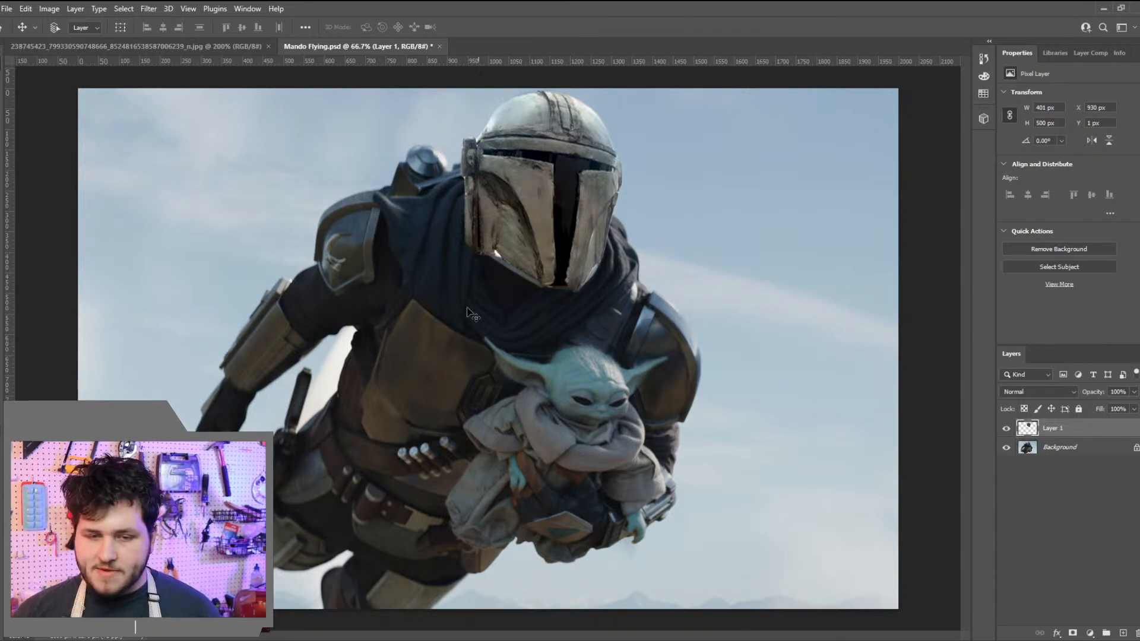
# Set up the brush with 17 px size, 89% hardness and 100% opacity for retouching the helmet's lower edge
pyautogui.hotkey('ctrl', '+')
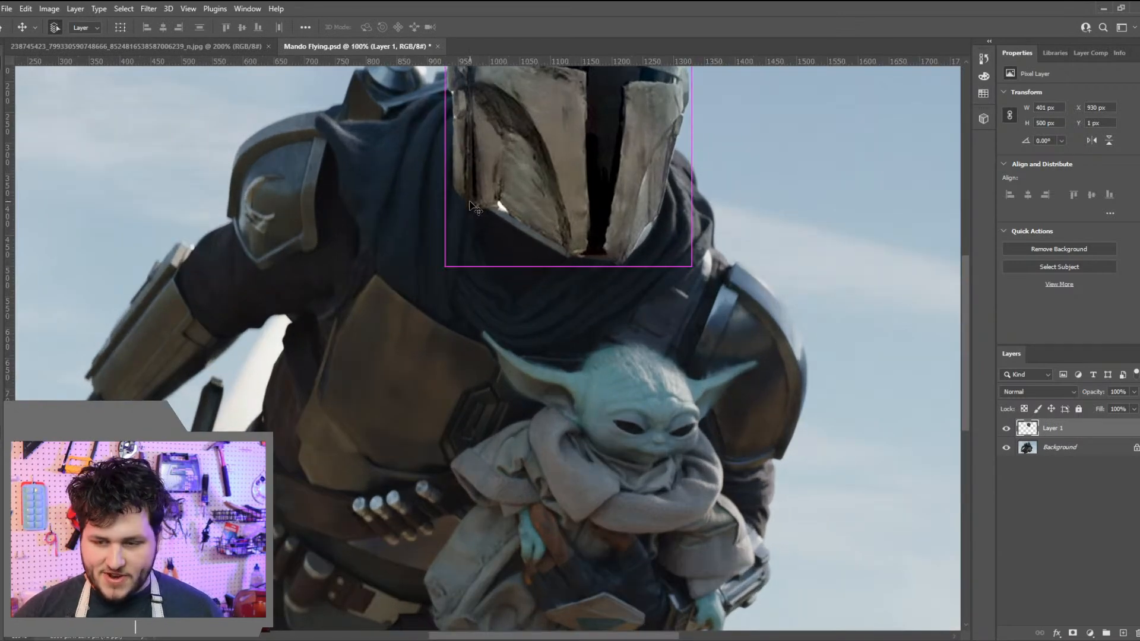
pyautogui.hotkey('ctrl', '+')
pyautogui.scroll(6, 470, 204)
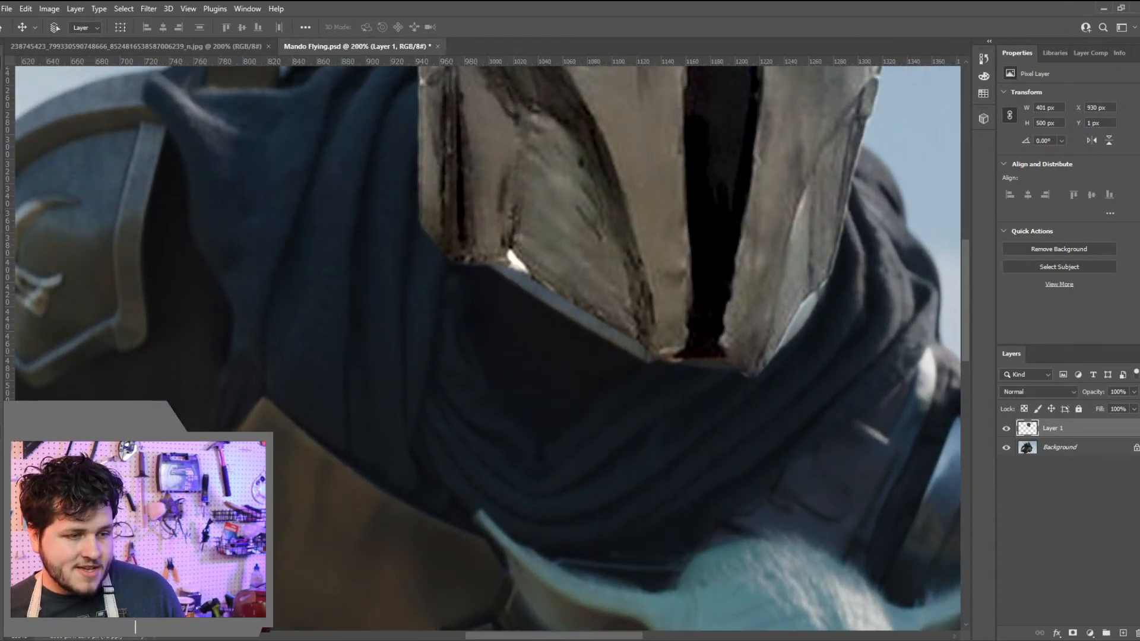
pyautogui.press('b')
pyautogui.click(261, 27)
pyautogui.moveTo(262, 27); pyautogui.dragTo(359, 56)
pyautogui.click(52, 27)
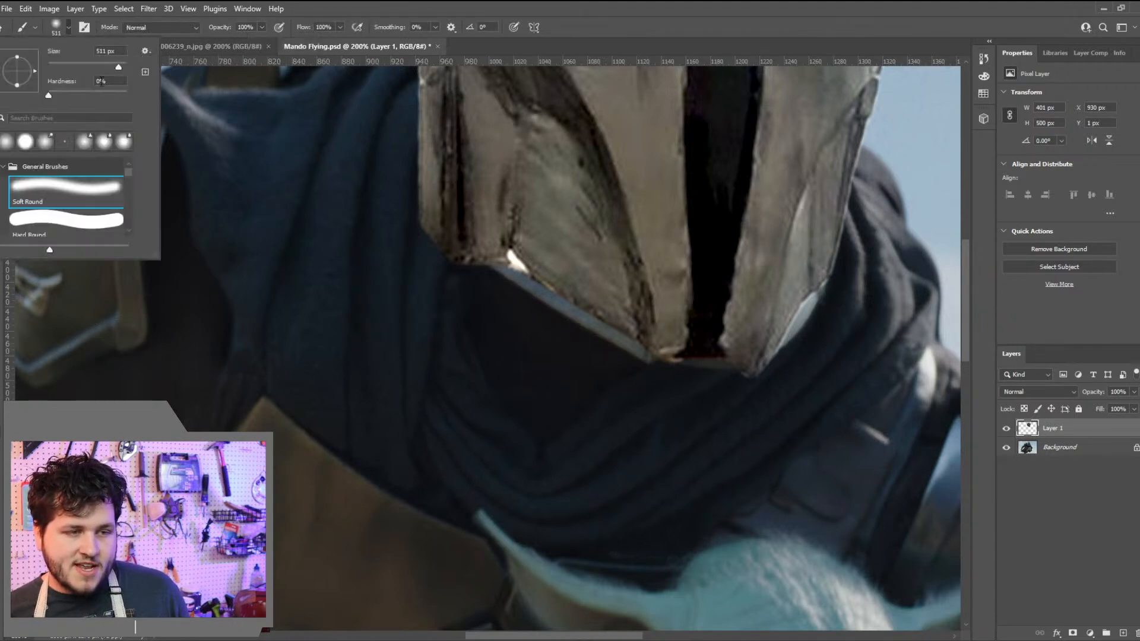
pyautogui.click(118, 82)
pyautogui.moveTo(112, 64); pyautogui.dragTo(54, 67)
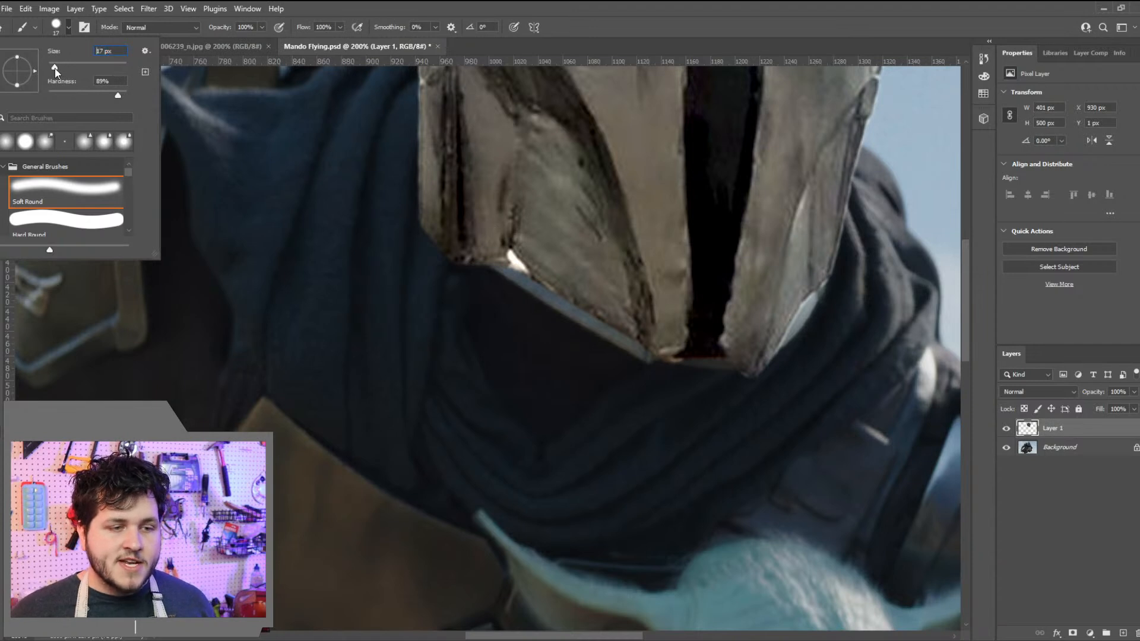
pyautogui.click(63, 27)
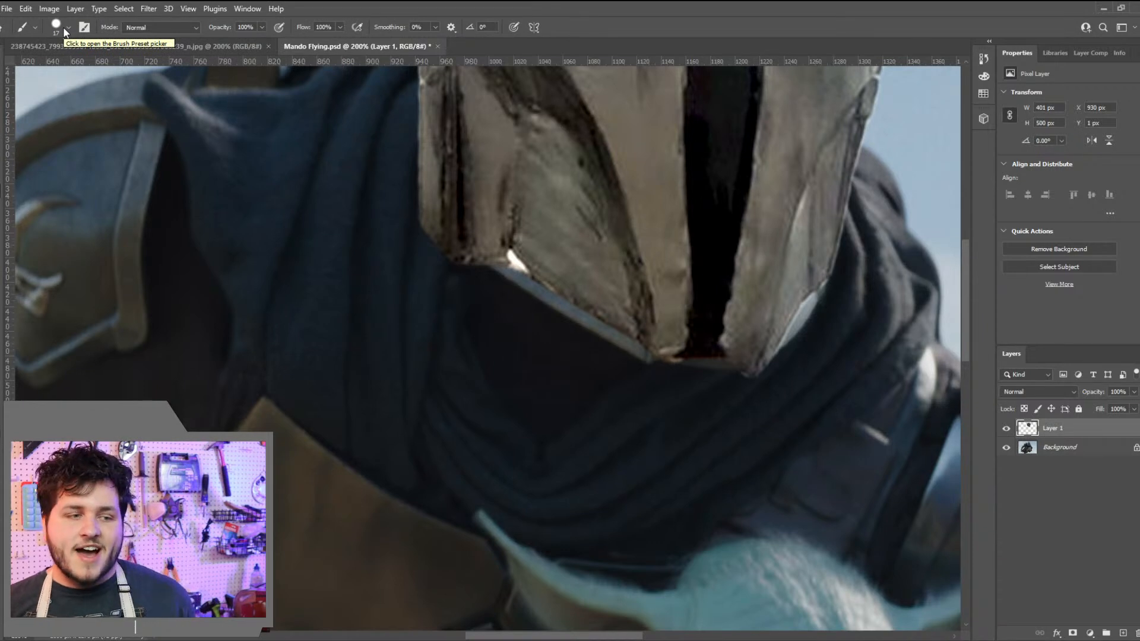
# Sample the cheek colour beside the white spot on the helmet's lower edge and paint over the spot with a 10 px brush
pyautogui.press('i')
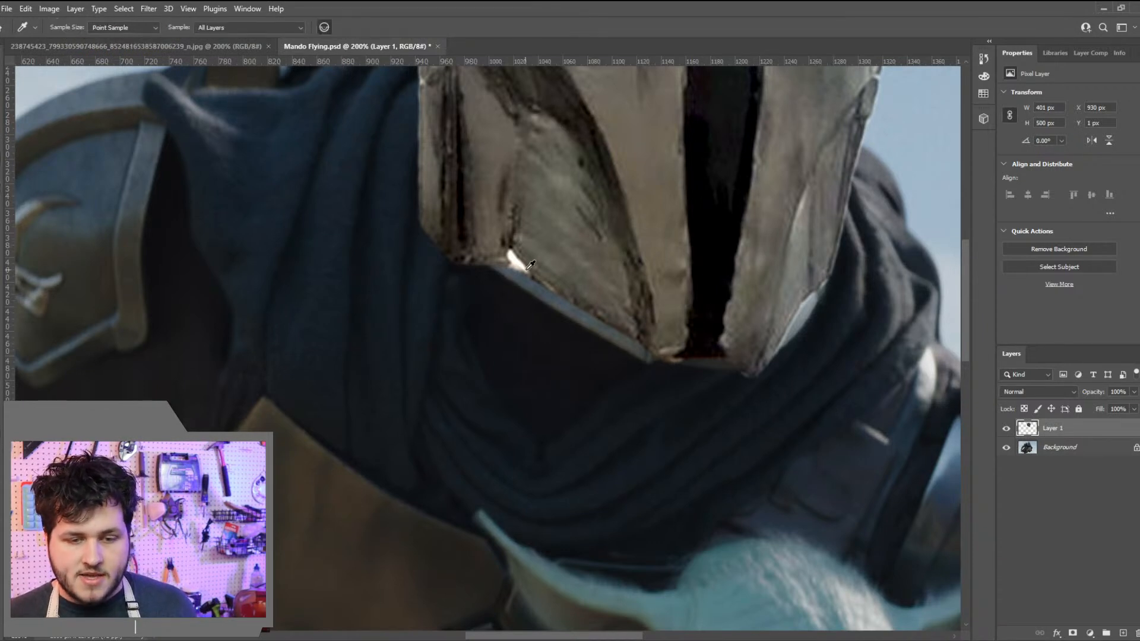
pyautogui.click(532, 251)
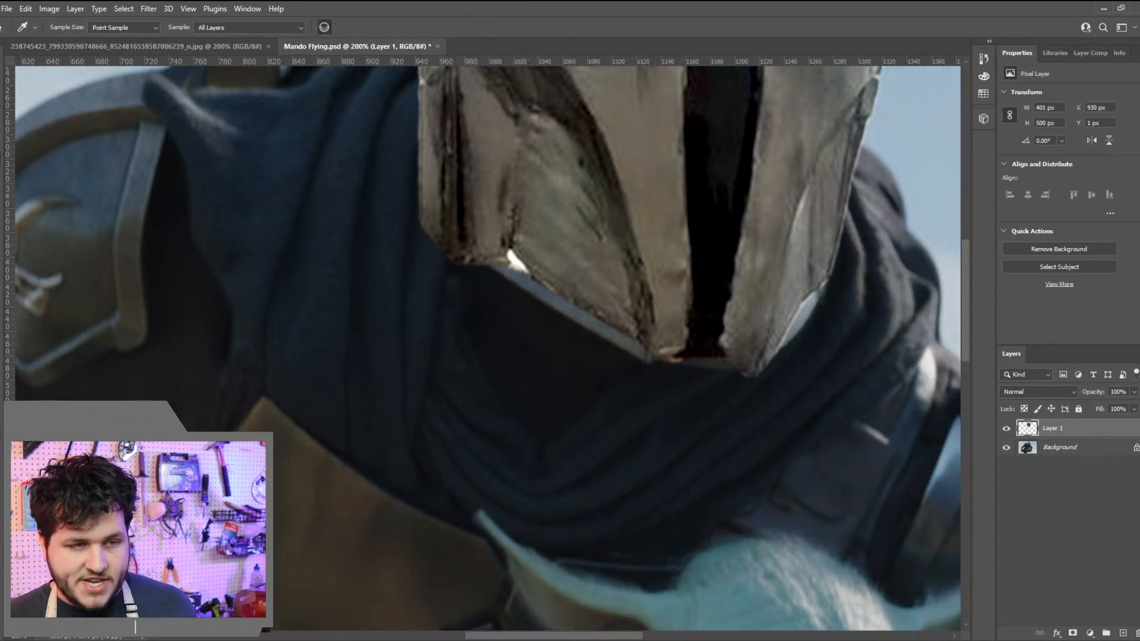
pyautogui.click(0, 202)
pyautogui.moveTo(514, 261); pyautogui.dragTo(518, 254)
pyautogui.hotkey('ctrl', 'z')
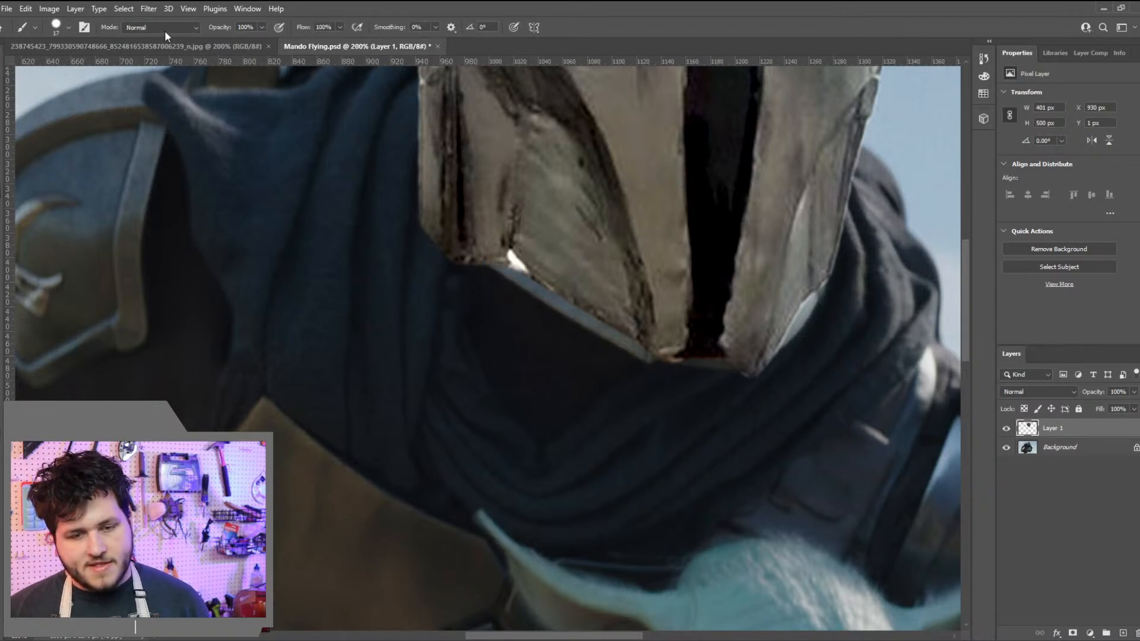
pyautogui.click(69, 27)
pyautogui.moveTo(52, 65); pyautogui.dragTo(50, 66)
pyautogui.click(528, 267)
pyautogui.moveTo(529, 267)
pyautogui.mouseDown()
pyautogui.moveTo(512, 259)
pyautogui.moveTo(521, 265)
pyautogui.mouseUp()
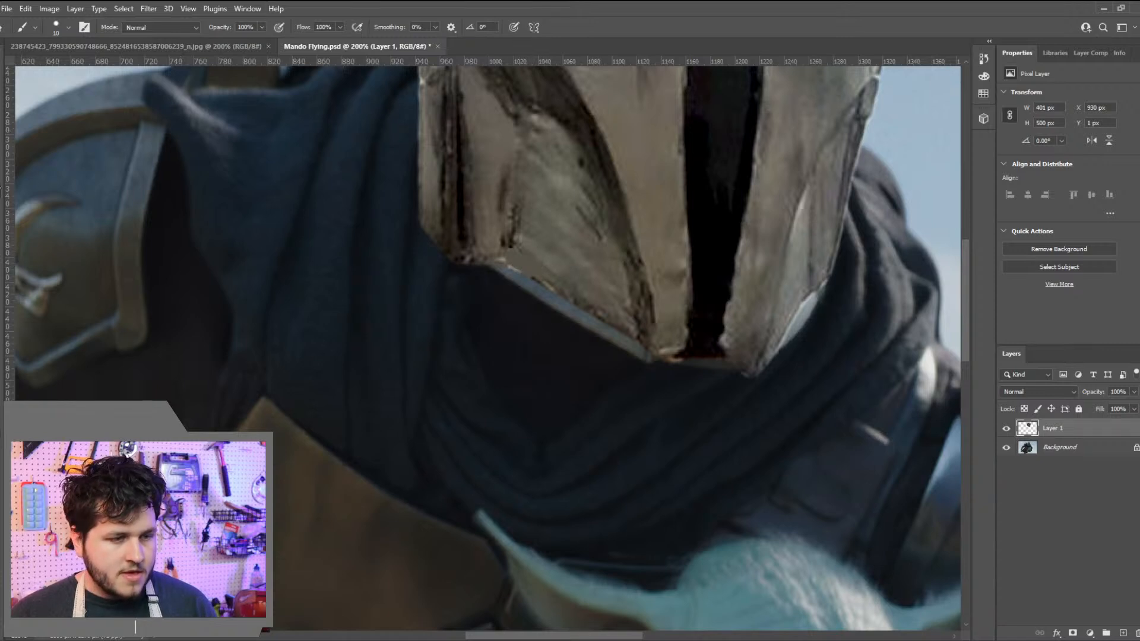
# Blend the retouched patch at the helmet's lower cheek corner with the Spot Healing Brush at 19 px
pyautogui.rightClick(1, 120)
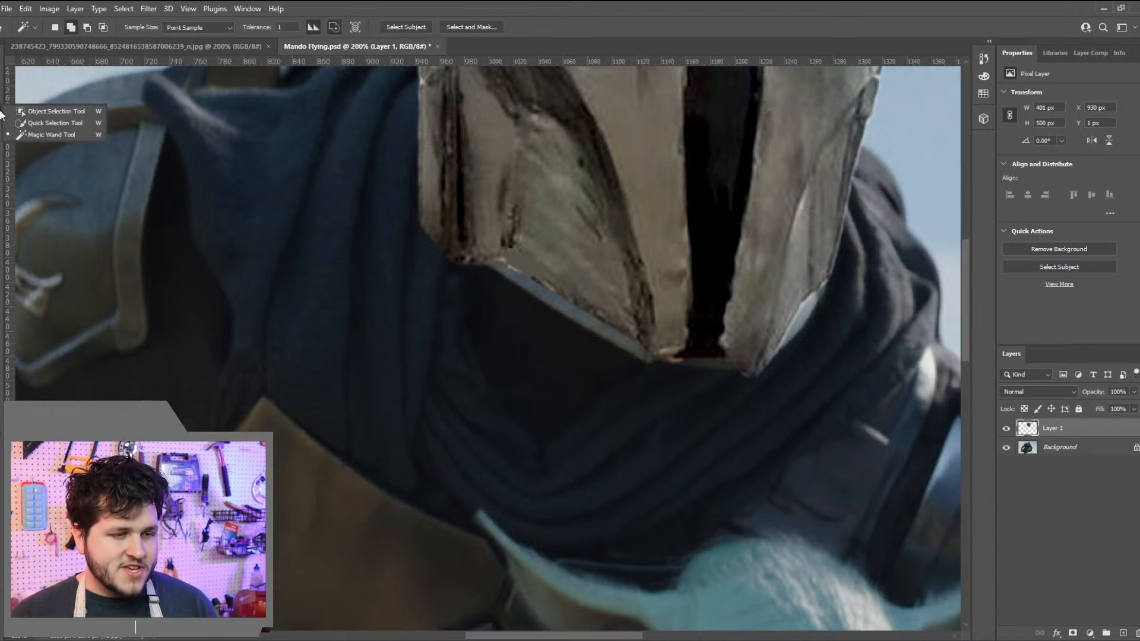
pyautogui.rightClick(1, 177)
pyautogui.click(5, 178)
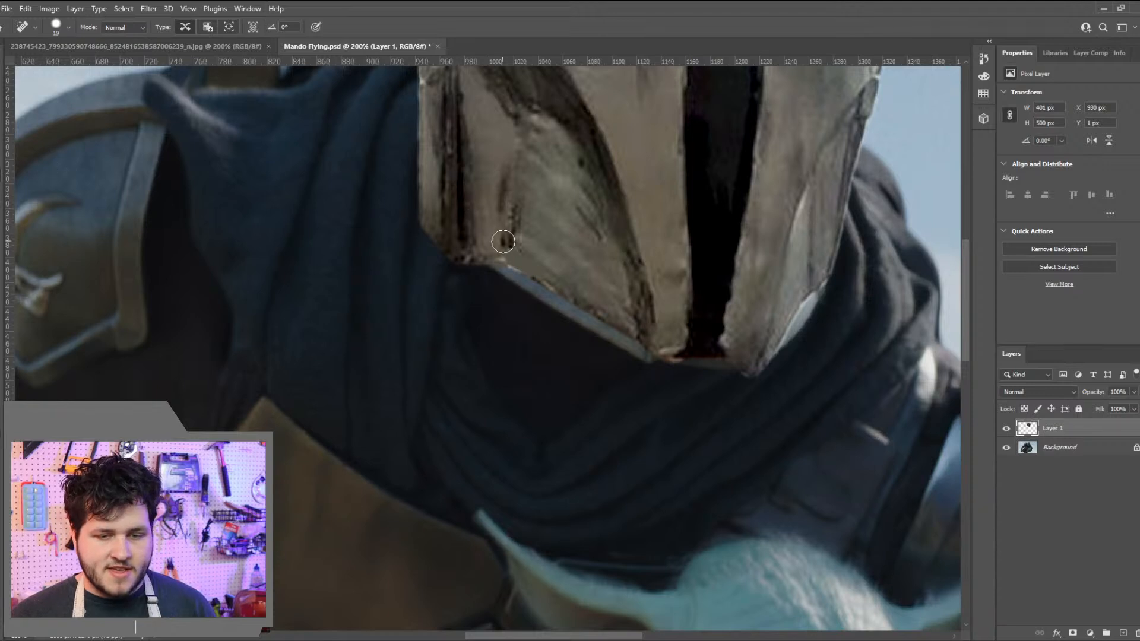
pyautogui.moveTo(543, 265)
pyautogui.mouseDown()
pyautogui.moveTo(528, 240)
pyautogui.moveTo(538, 246)
pyautogui.mouseUp()
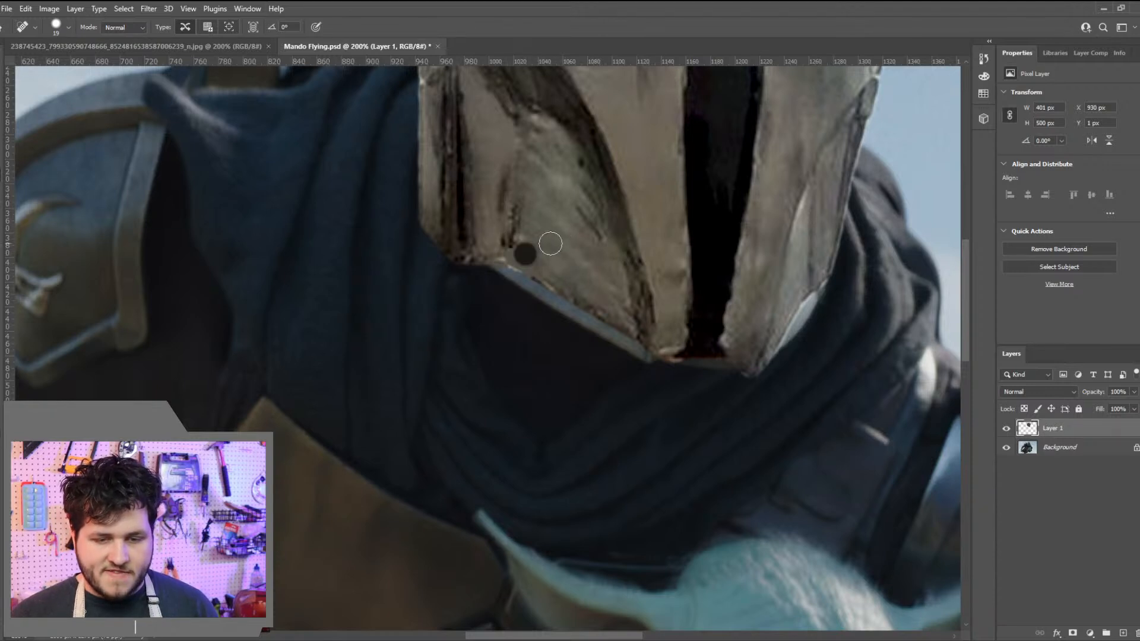
pyautogui.click(508, 248)
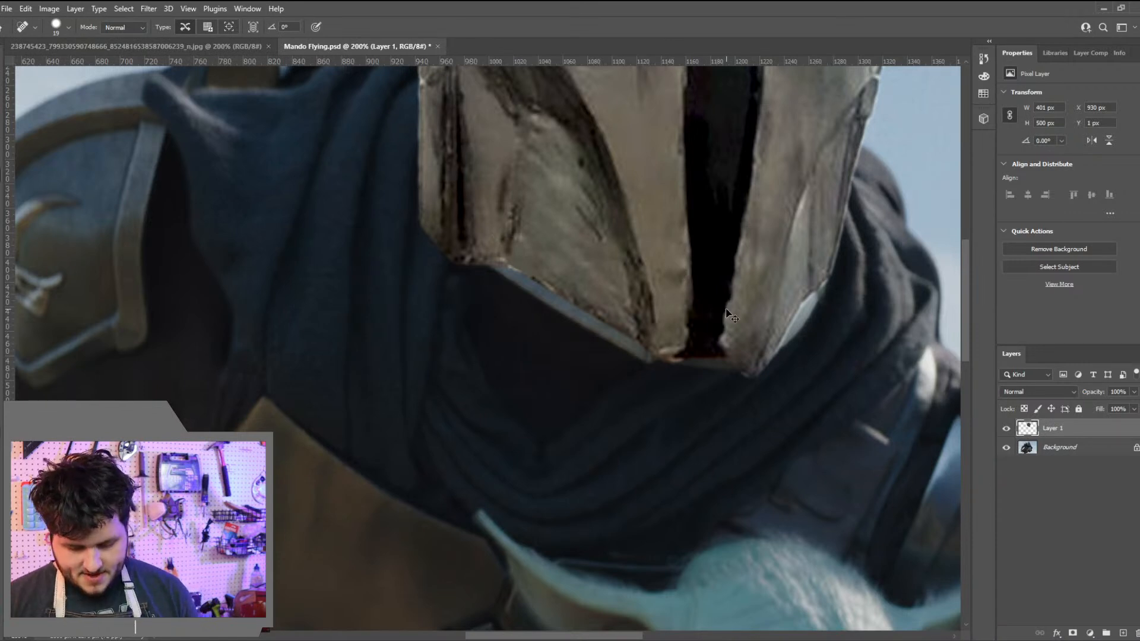
# Scale the helmet layer up to 101.80% by extending it downward
pyautogui.hotkey('ctrl', '-')
pyautogui.hotkey('ctrl', '-')
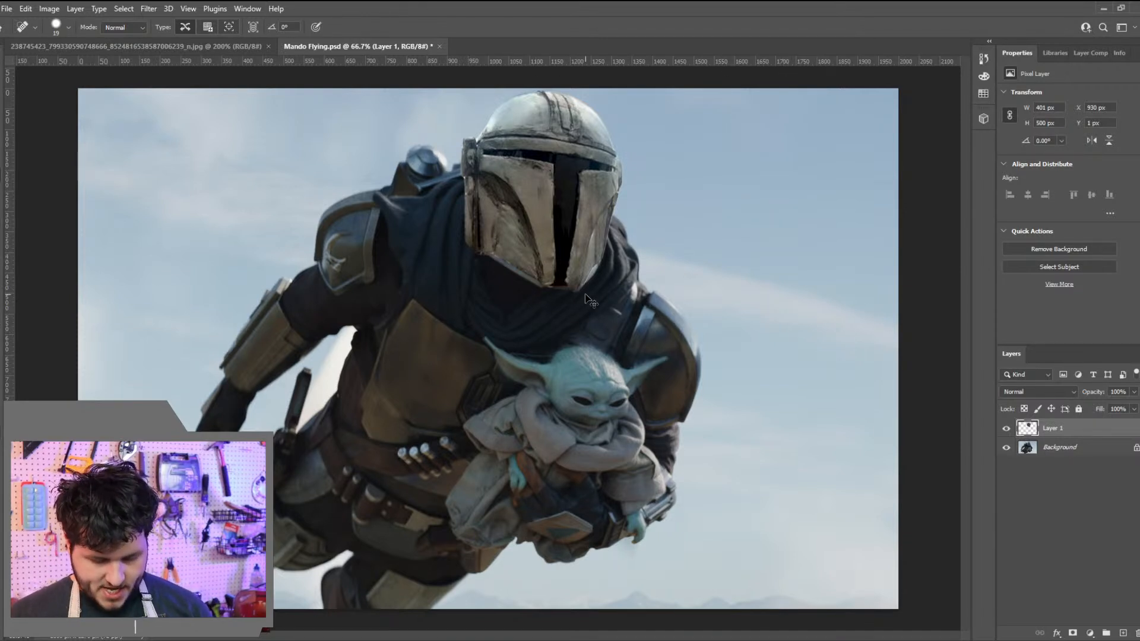
pyautogui.hotkey('ctrl', 't')
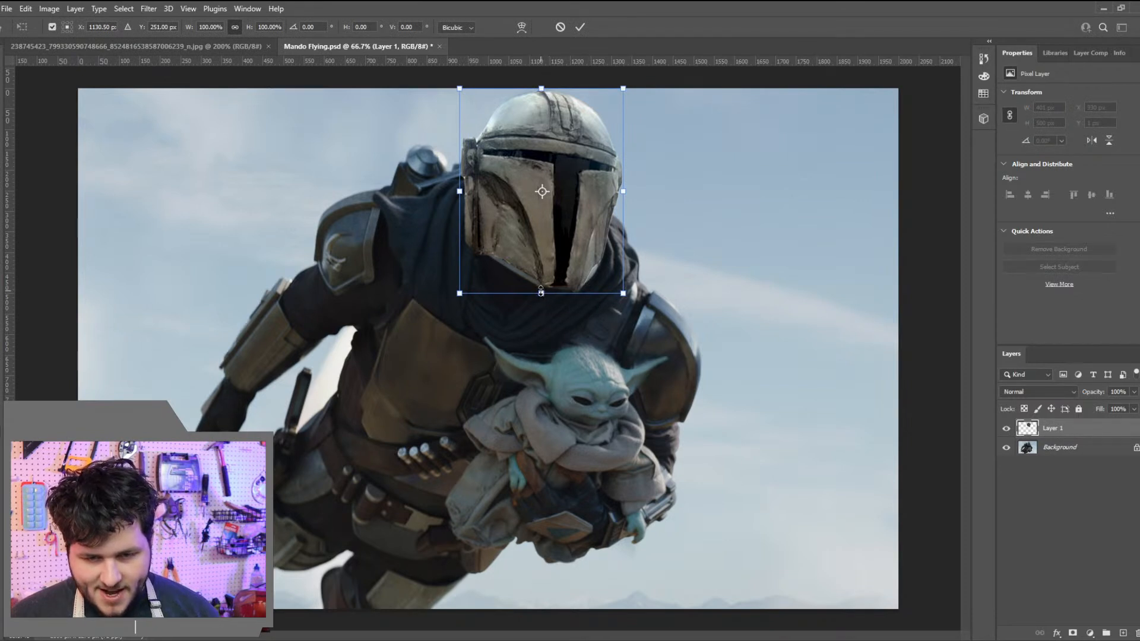
pyautogui.moveTo(541, 292); pyautogui.dragTo(541, 296)
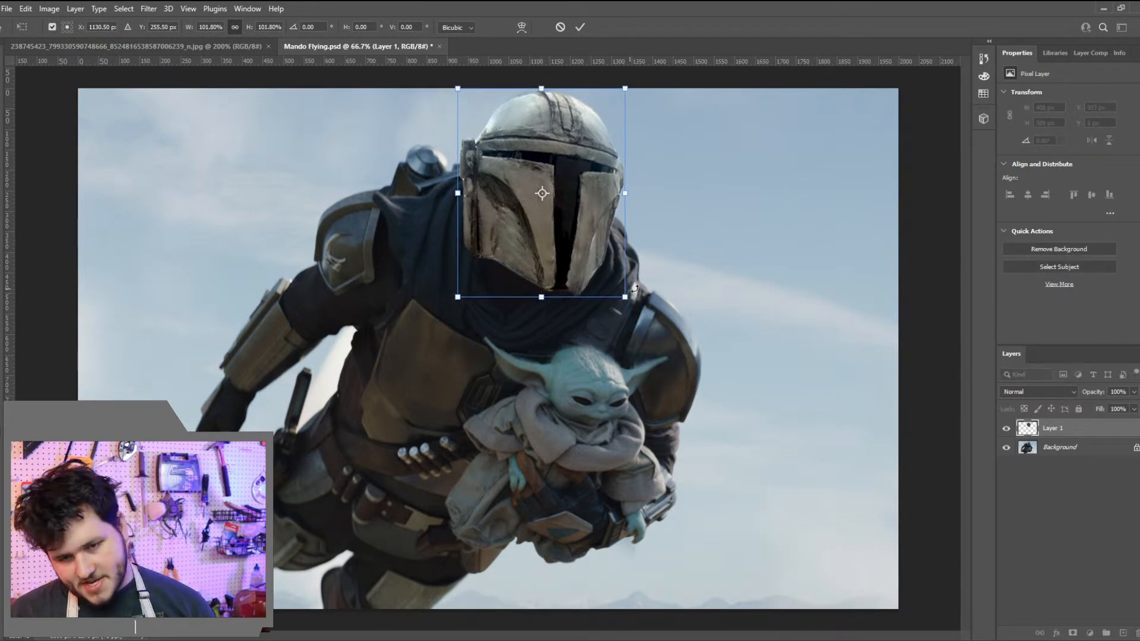
pyautogui.press('Return')
# Choose the Burn tool for the helmet, return to the Move tool and save Mando Flying.psd
pyautogui.press('j')
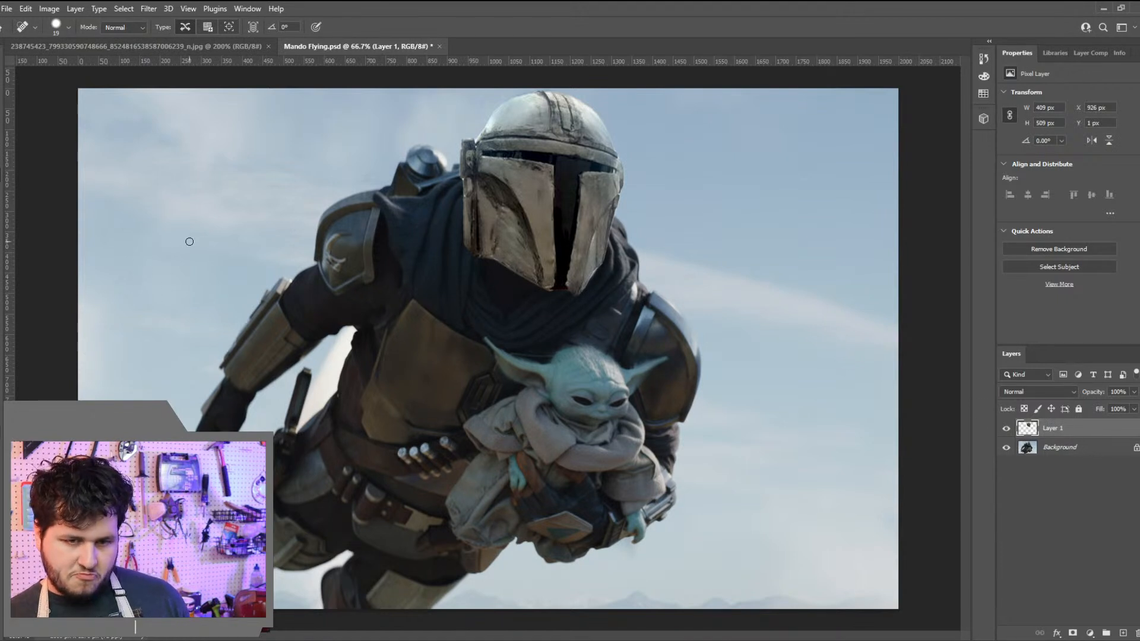
pyautogui.click(1, 286)
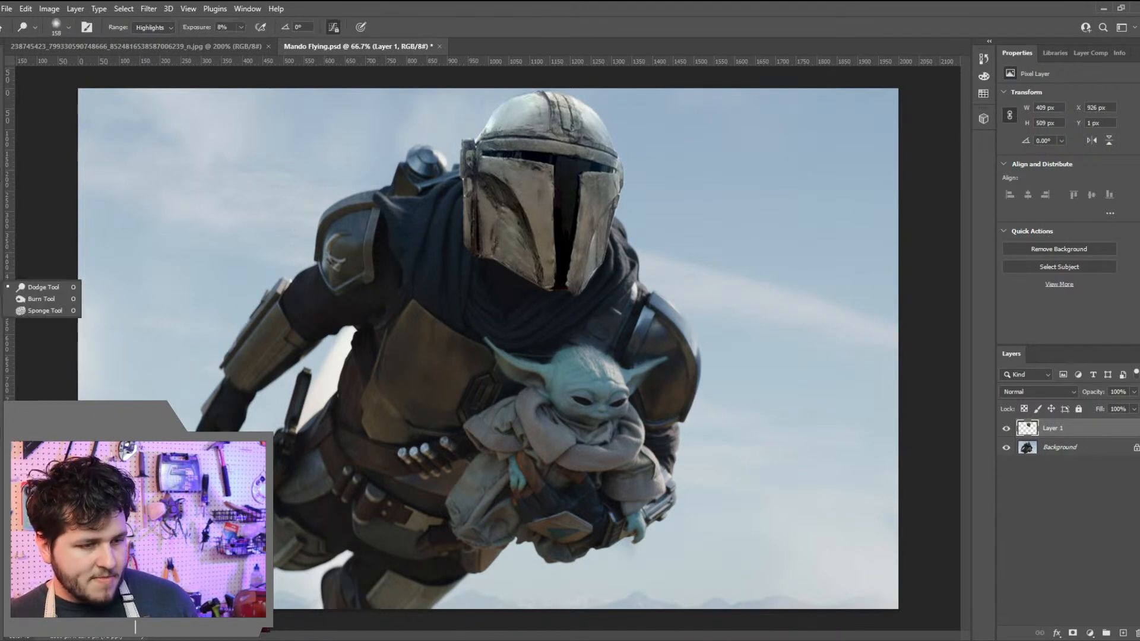
pyautogui.click(36, 300)
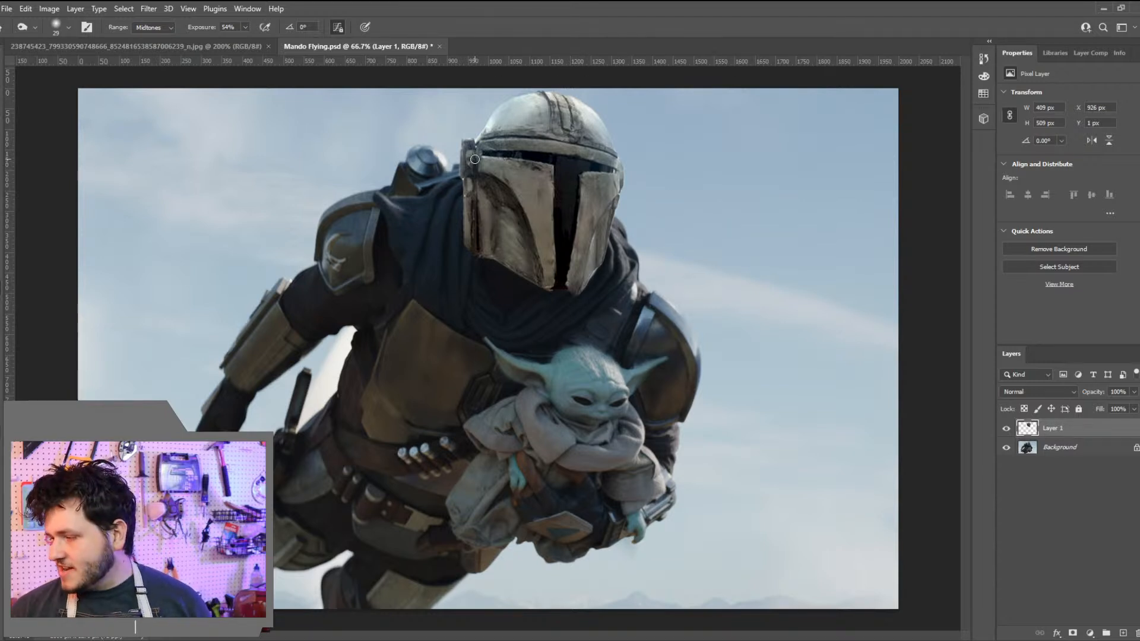
pyautogui.press('v')
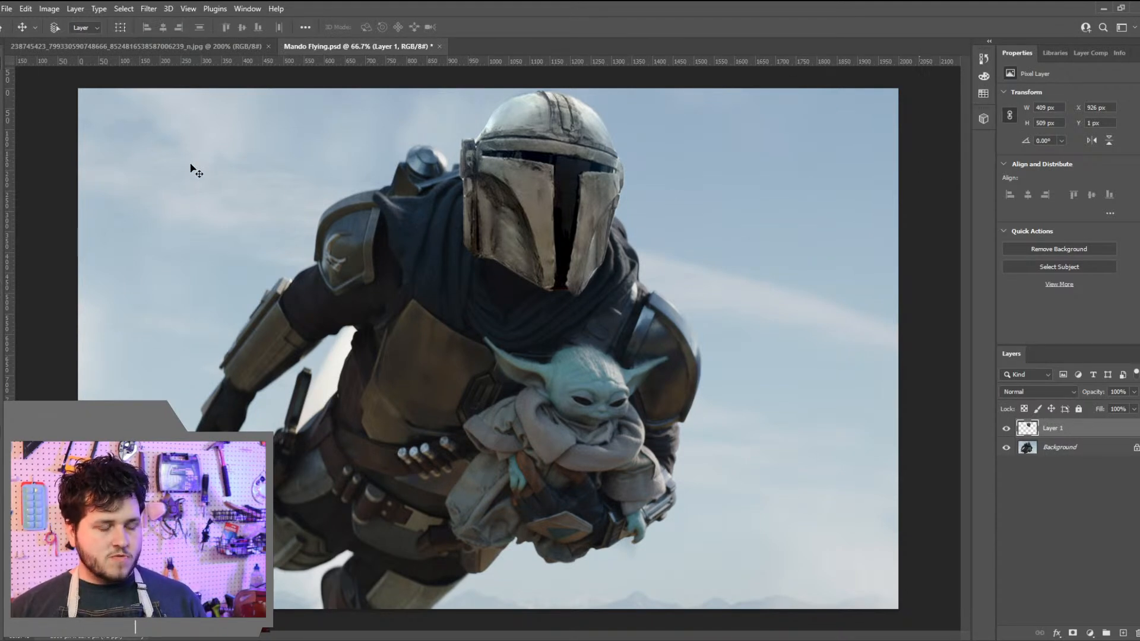
pyautogui.press('ctrl')
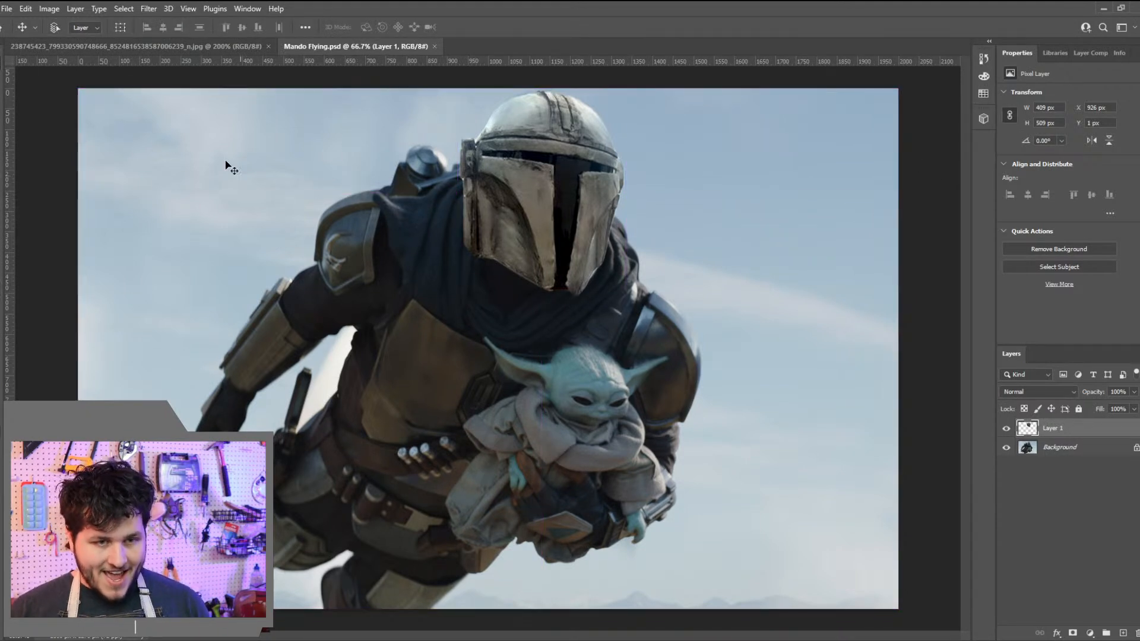
# Start a crop of the composite and set its aspect ratio to 4:5 (8:10)
pyautogui.press('c')
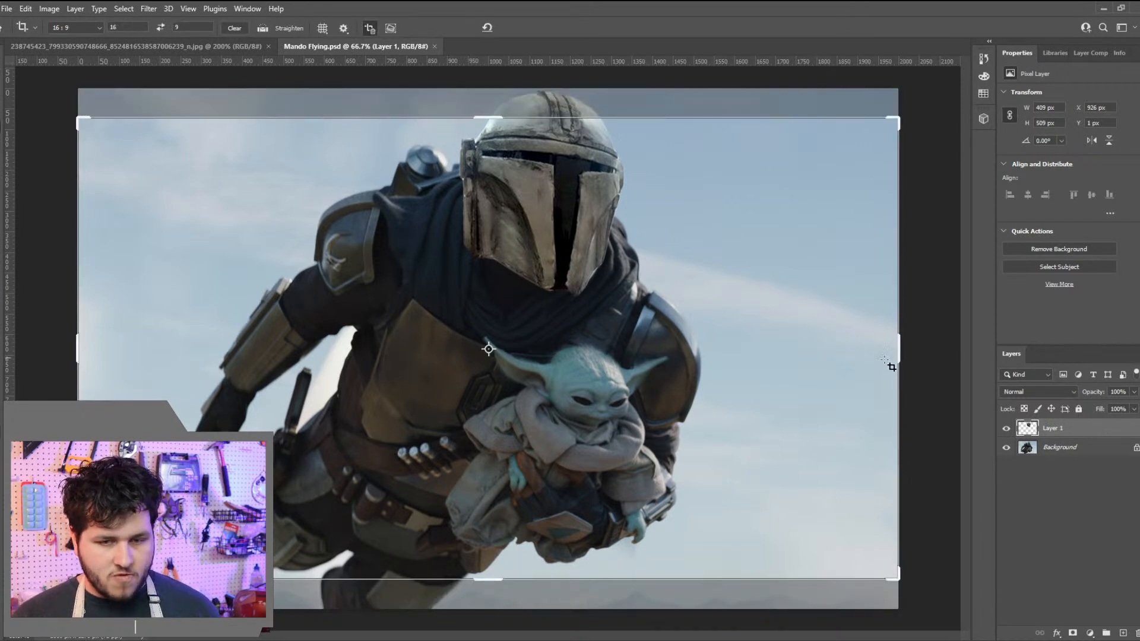
pyautogui.click(87, 28)
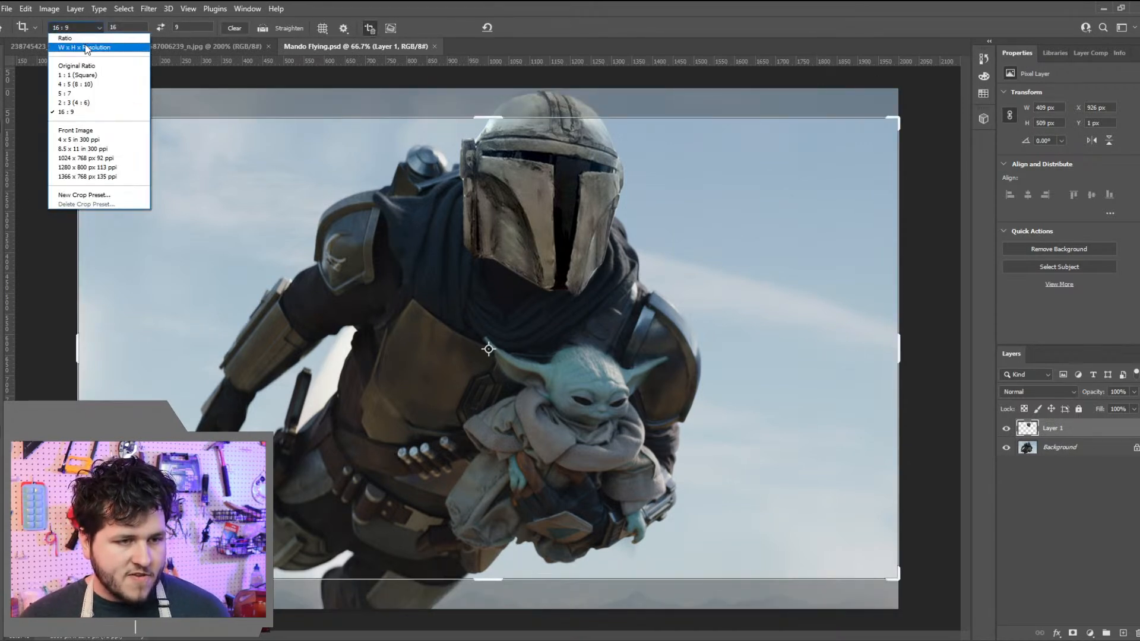
pyautogui.click(85, 92)
# Try a full-height 4:5 crop framing the Mandalorian and the child, and undo the crop
pyautogui.moveTo(589, 319); pyautogui.dragTo(569, 322)
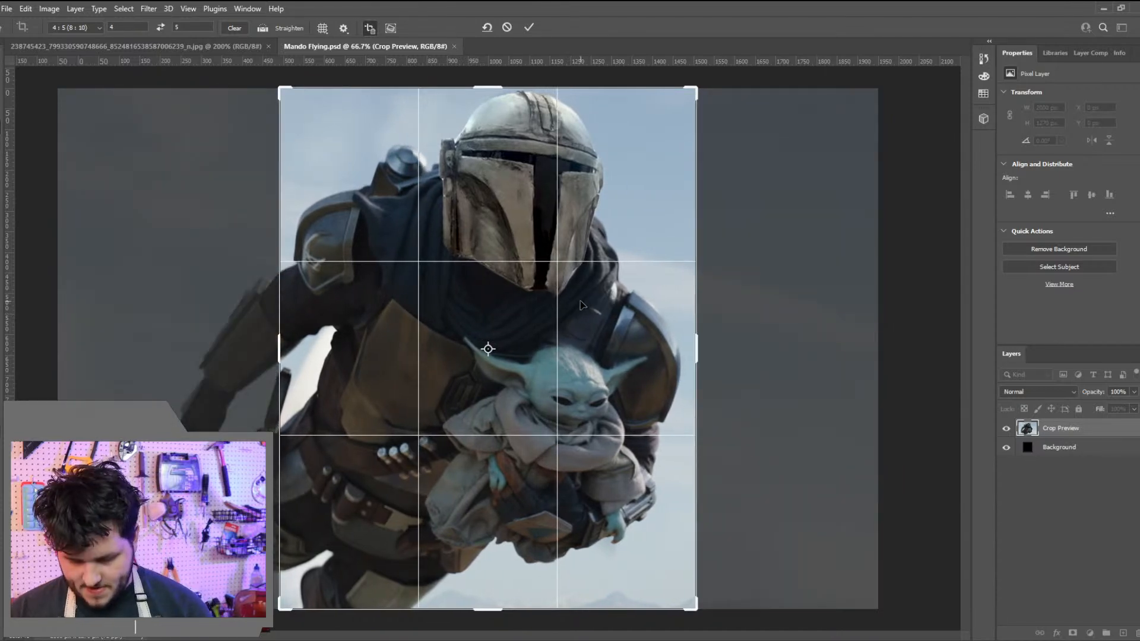
pyautogui.press('Return')
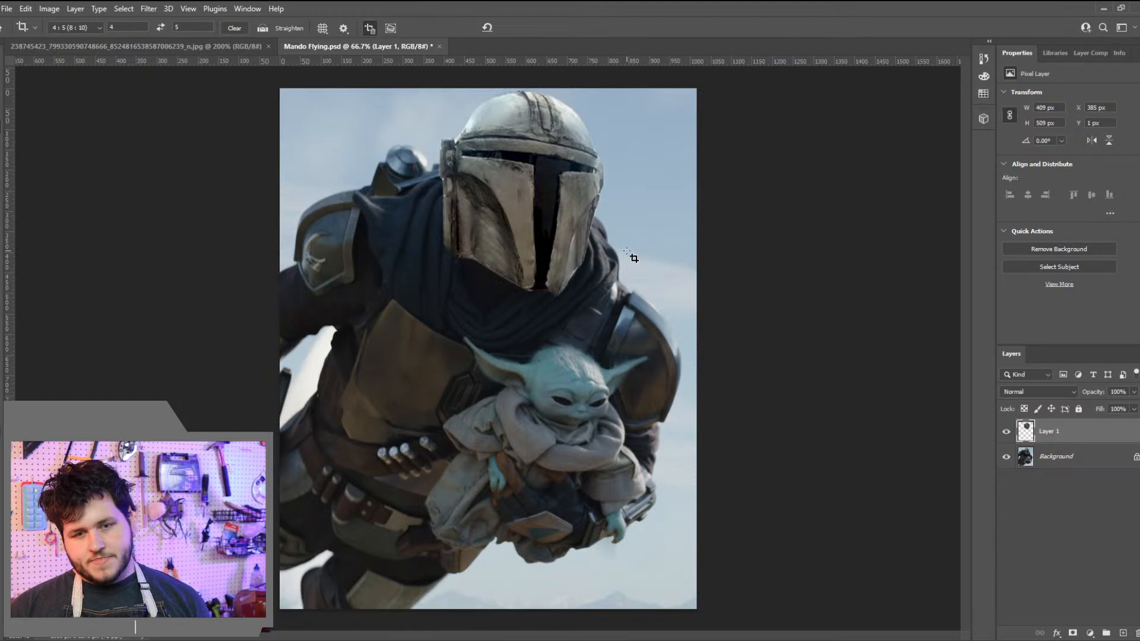
pyautogui.hotkey('ctrl', 'z')
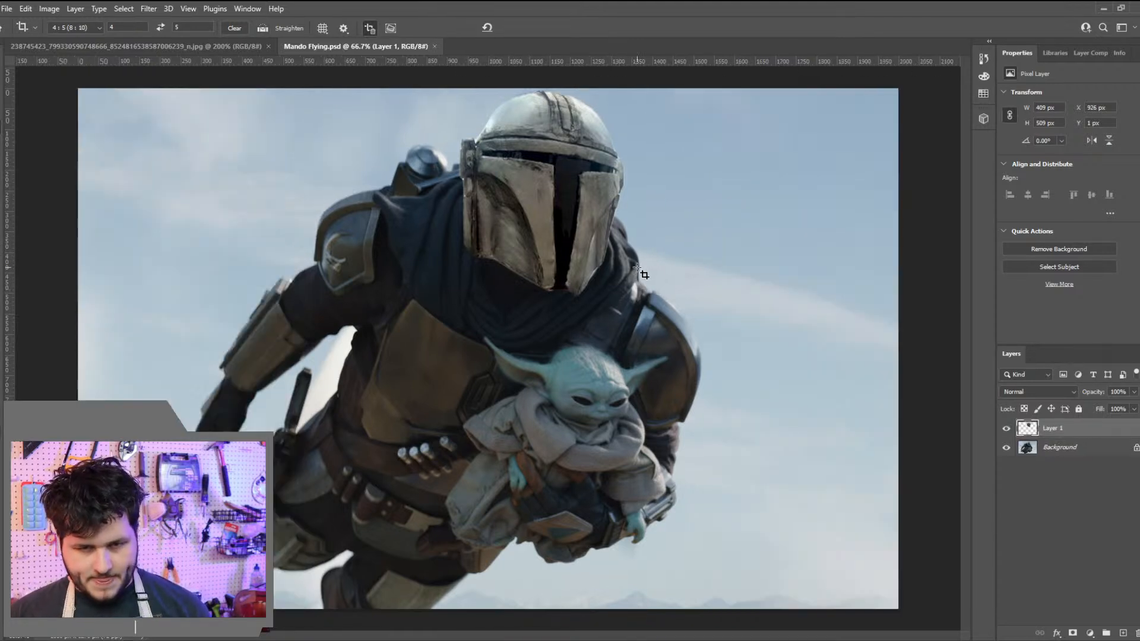
# Crop the composite to a 4:5 frame around the Mandalorian, extending the canvas slightly above the sky
pyautogui.moveTo(633, 348); pyautogui.dragTo(615, 350)
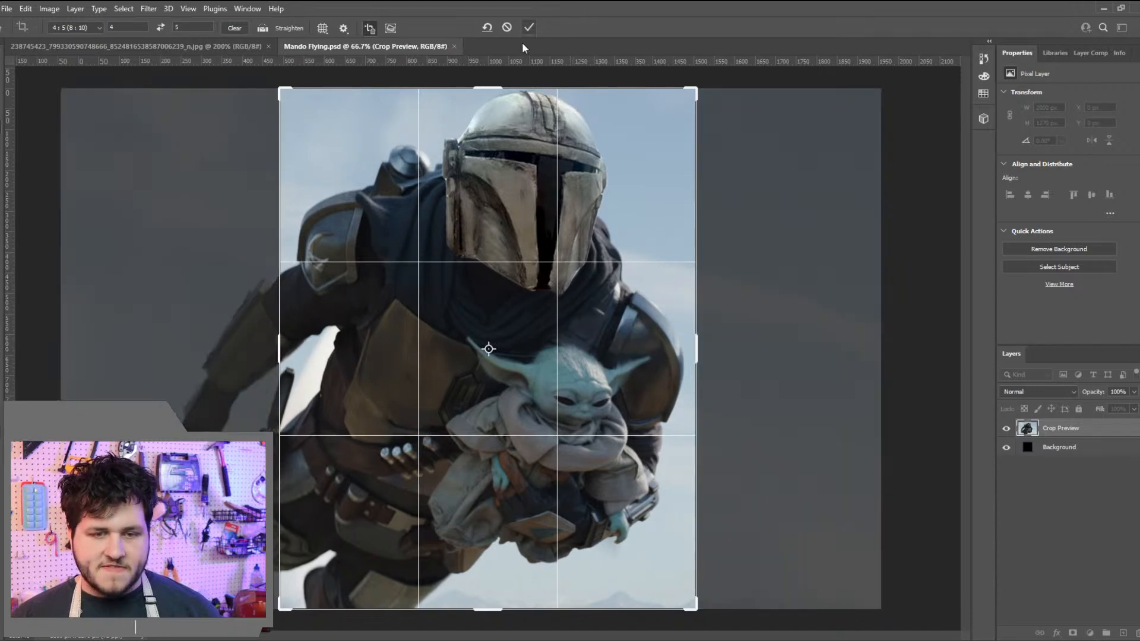
pyautogui.moveTo(480, 81); pyautogui.dragTo(479, 79)
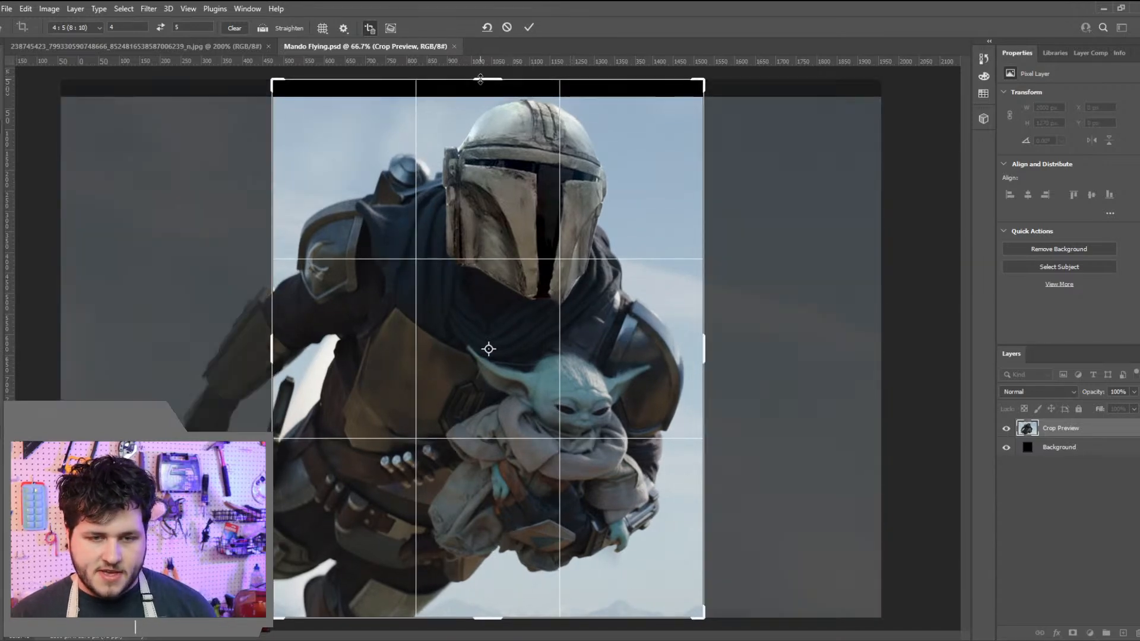
pyautogui.press('Return')
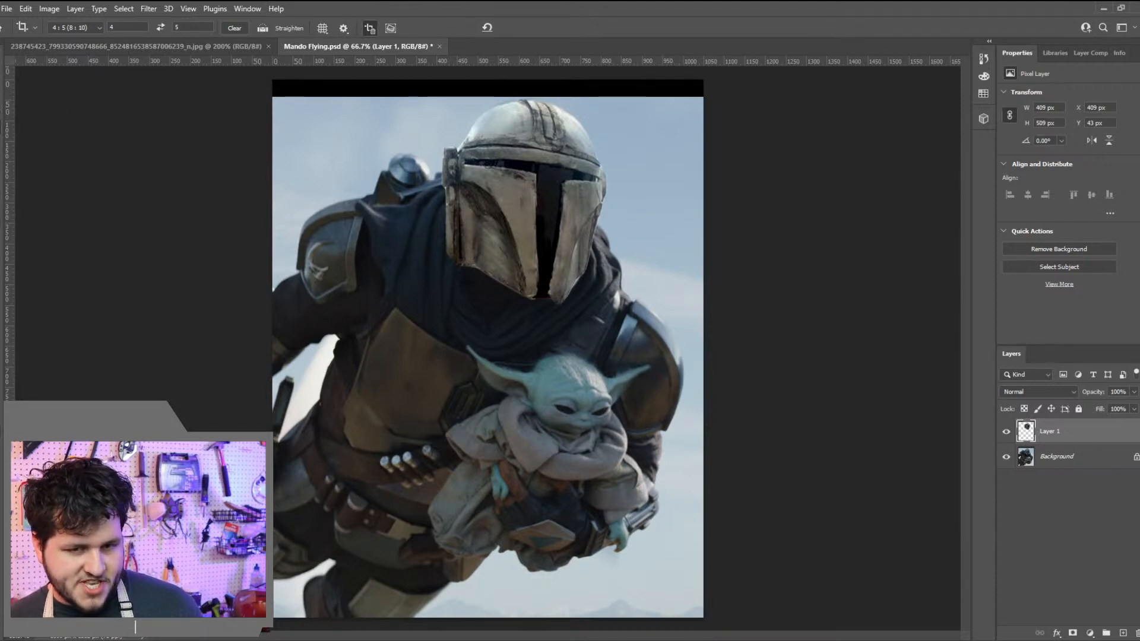
# Select the black strip above the sky on the Background layer with the Magic Wand
pyautogui.click(2, 112)
pyautogui.click(432, 86)
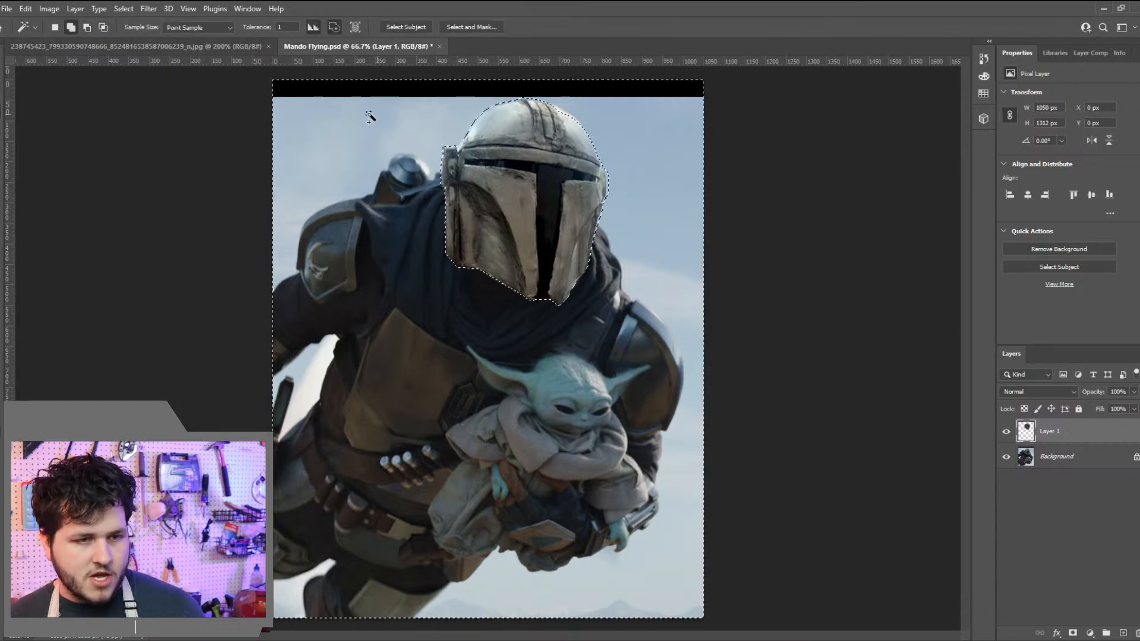
pyautogui.hotkey('ctrl', 'd')
pyautogui.click(1038, 450)
pyautogui.click(385, 89)
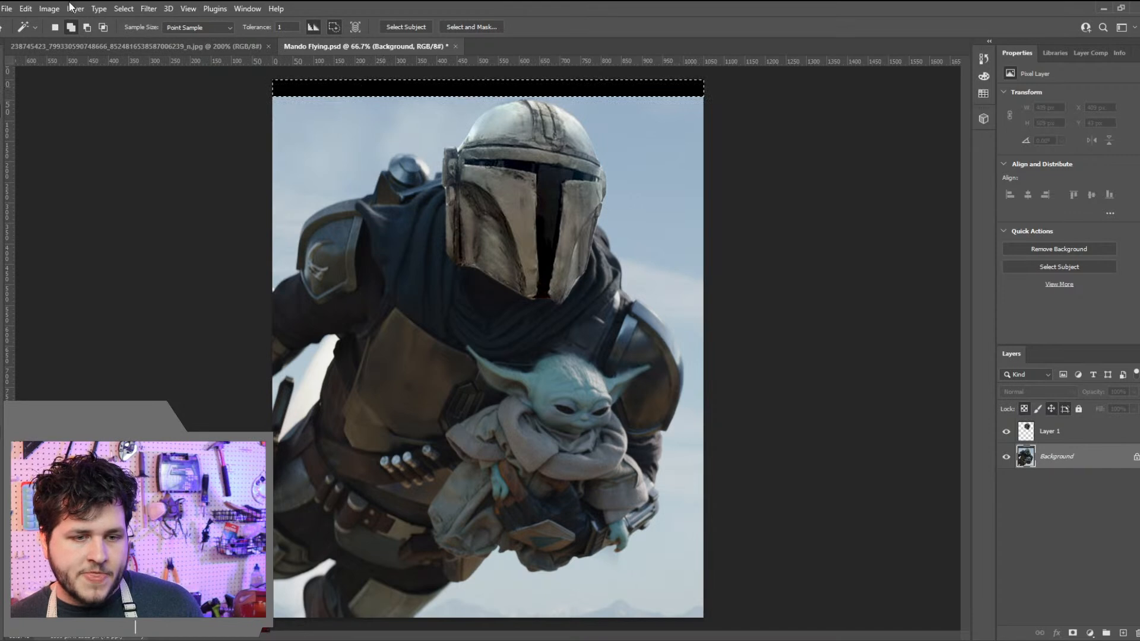
# Fill the selected black strip with Content-Aware Fill, using Auto sampling and output to a new layer
pyautogui.click(50, 8)
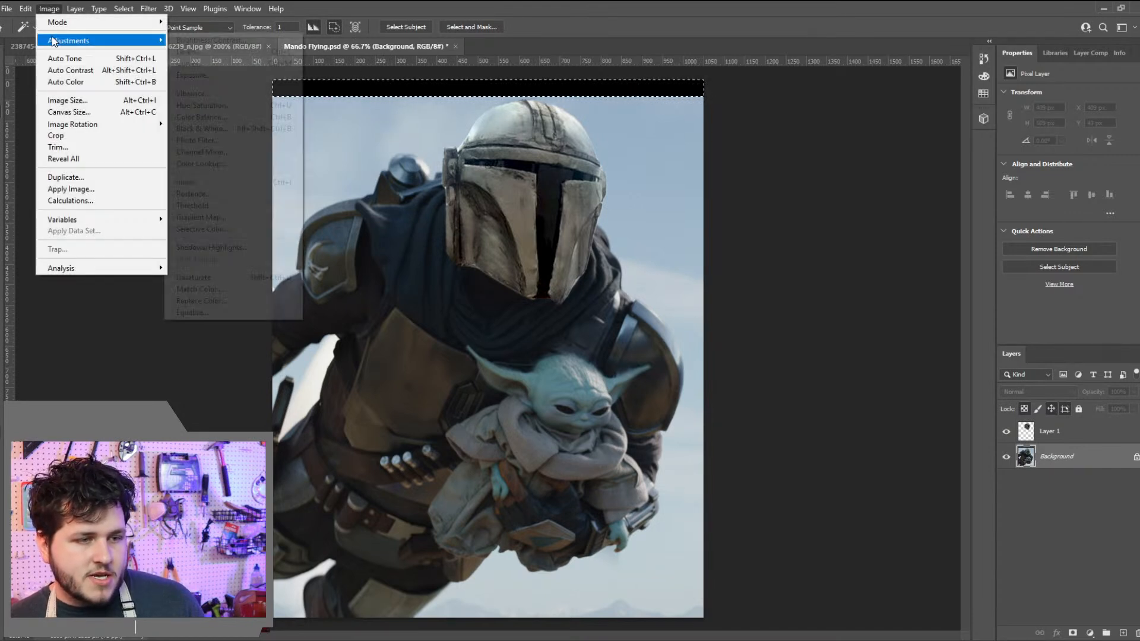
pyautogui.moveTo(26, 9)
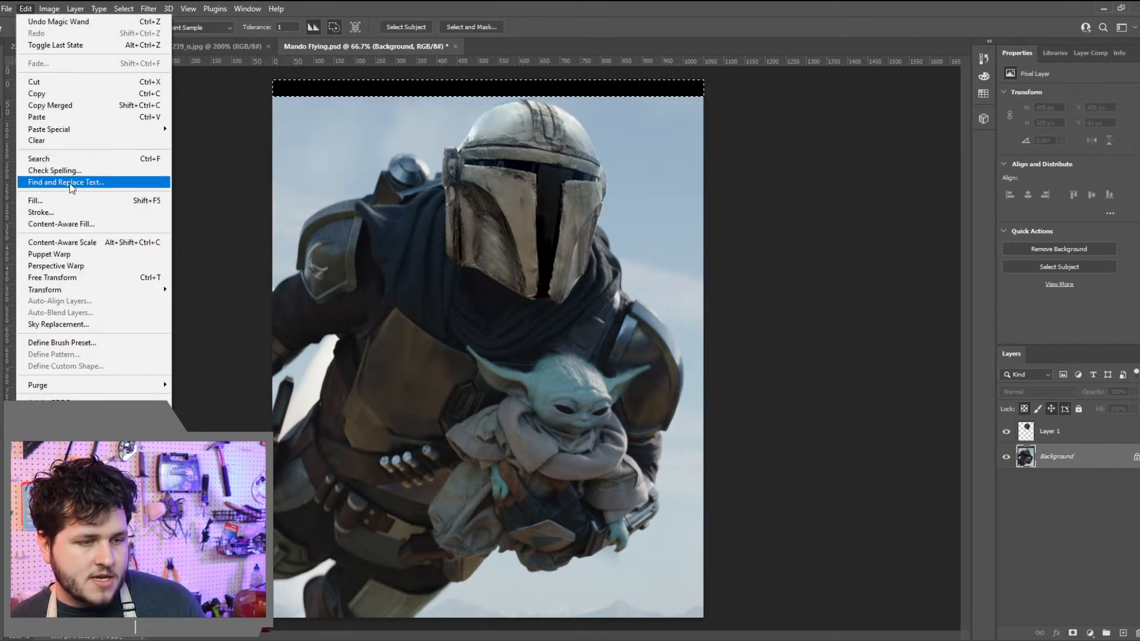
pyautogui.click(75, 225)
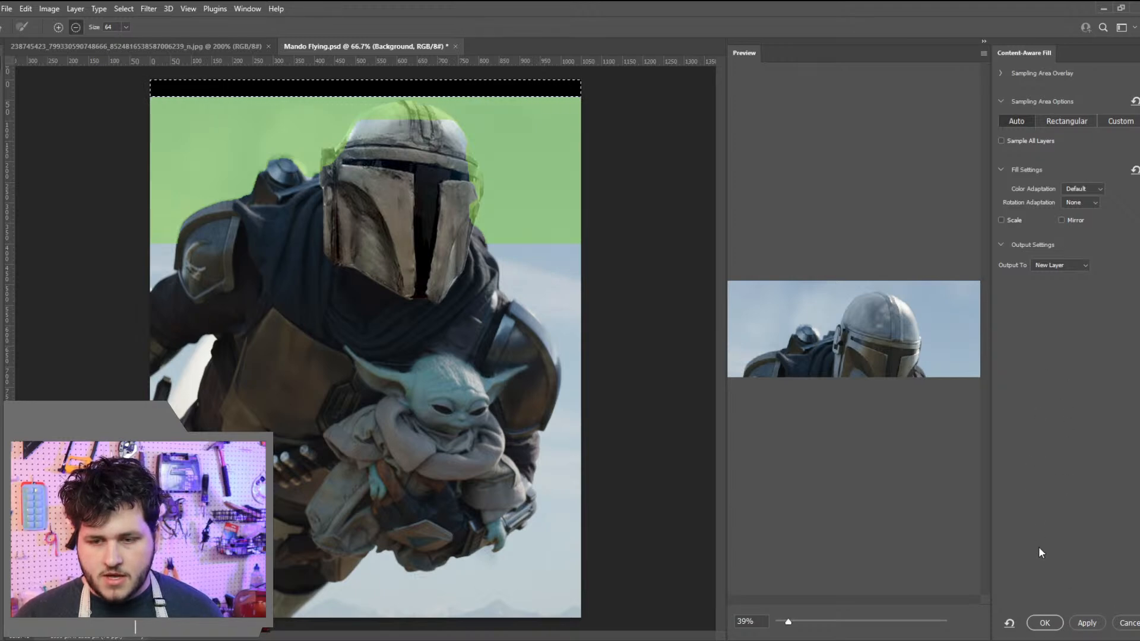
pyautogui.click(1042, 628)
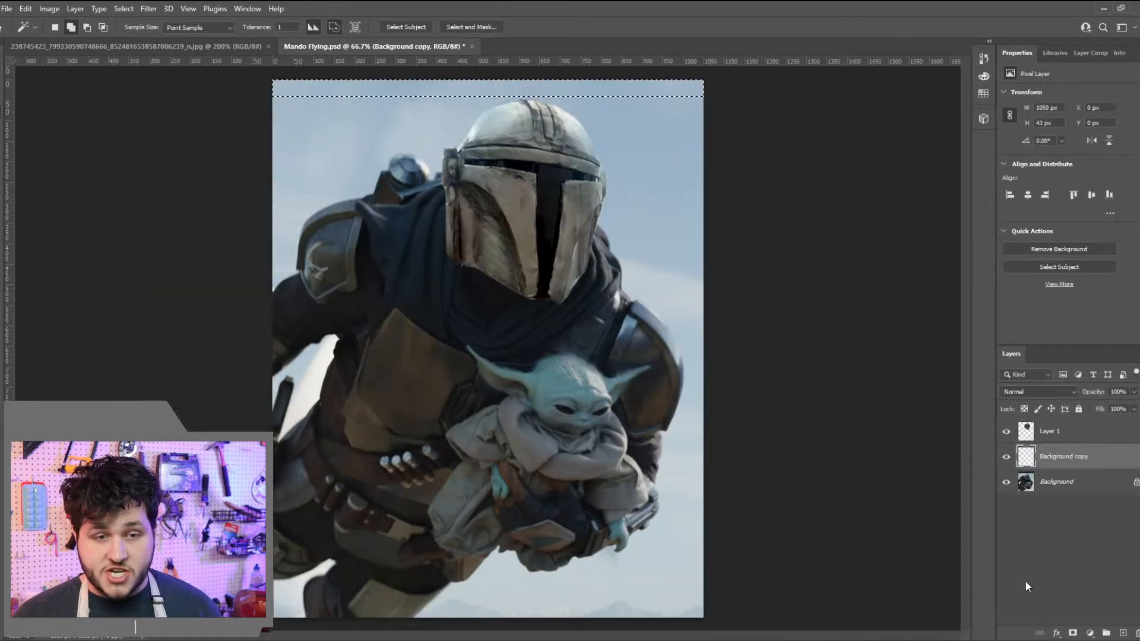
# Deselect the sky strip and export the 4:5 image as "Delukiss Bucket 4-5" into the Delukiss folder under Fan Photo Edits
pyautogui.hotkey('ctrl', 'd')
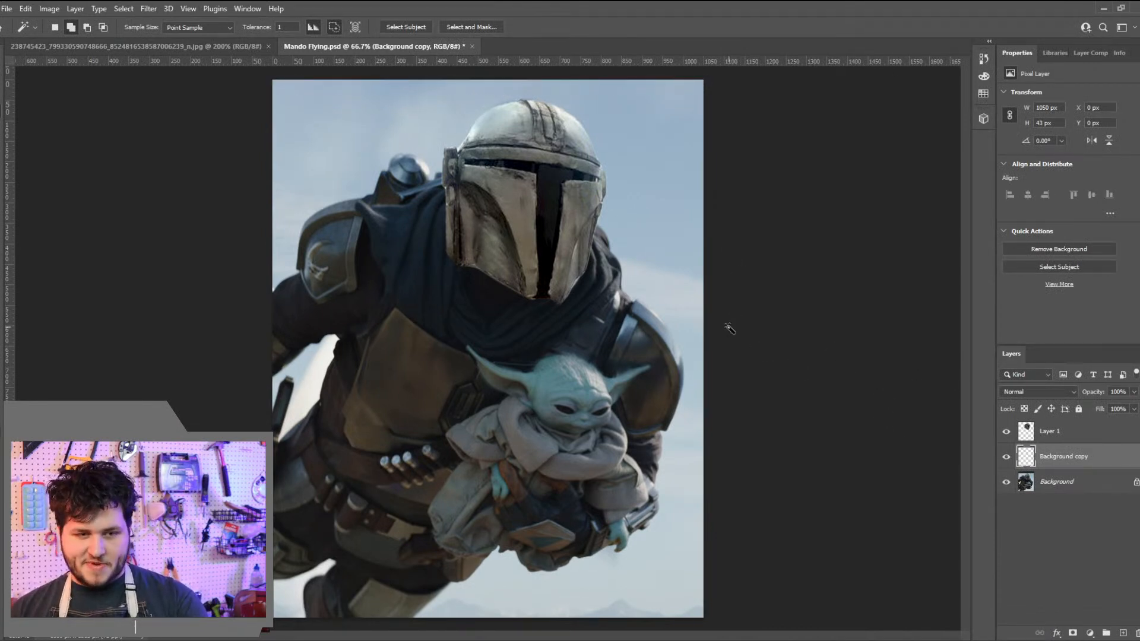
pyautogui.click(7, 8)
pyautogui.moveTo(76, 202)
pyautogui.click(300, 211)
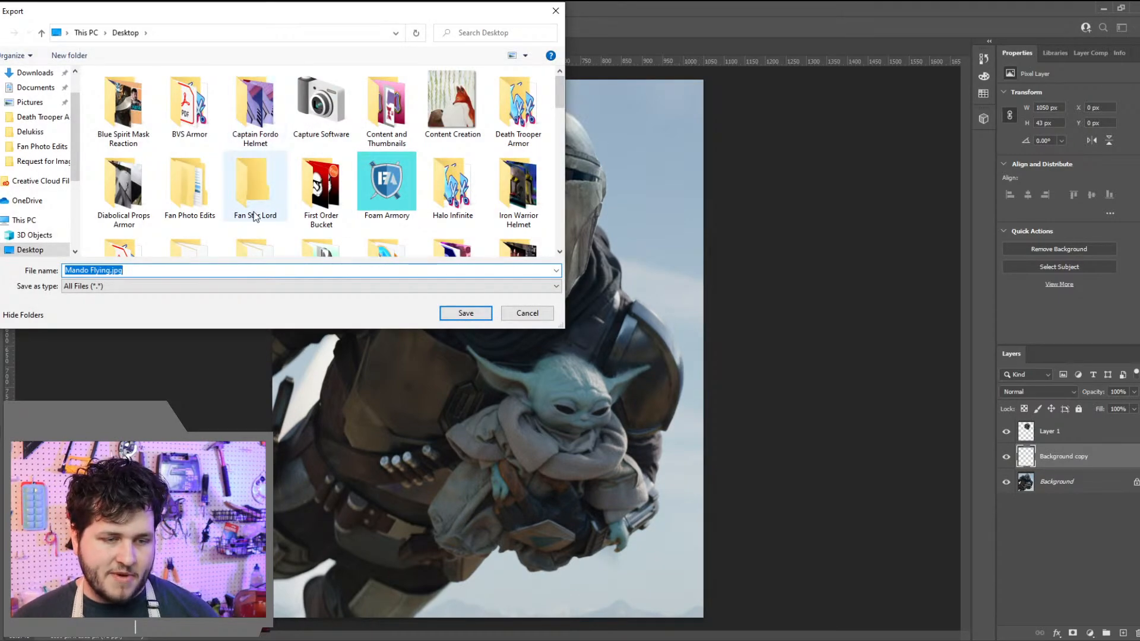
pyautogui.doubleClick(204, 191)
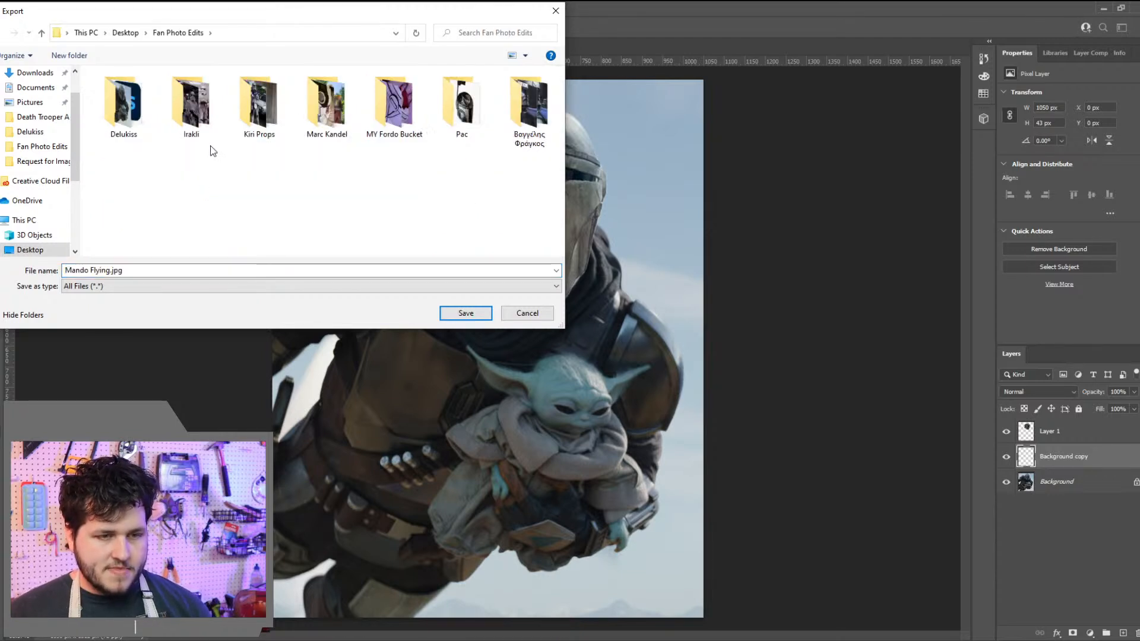
pyautogui.doubleClick(123, 104)
pyautogui.click(153, 270)
pyautogui.write('De')
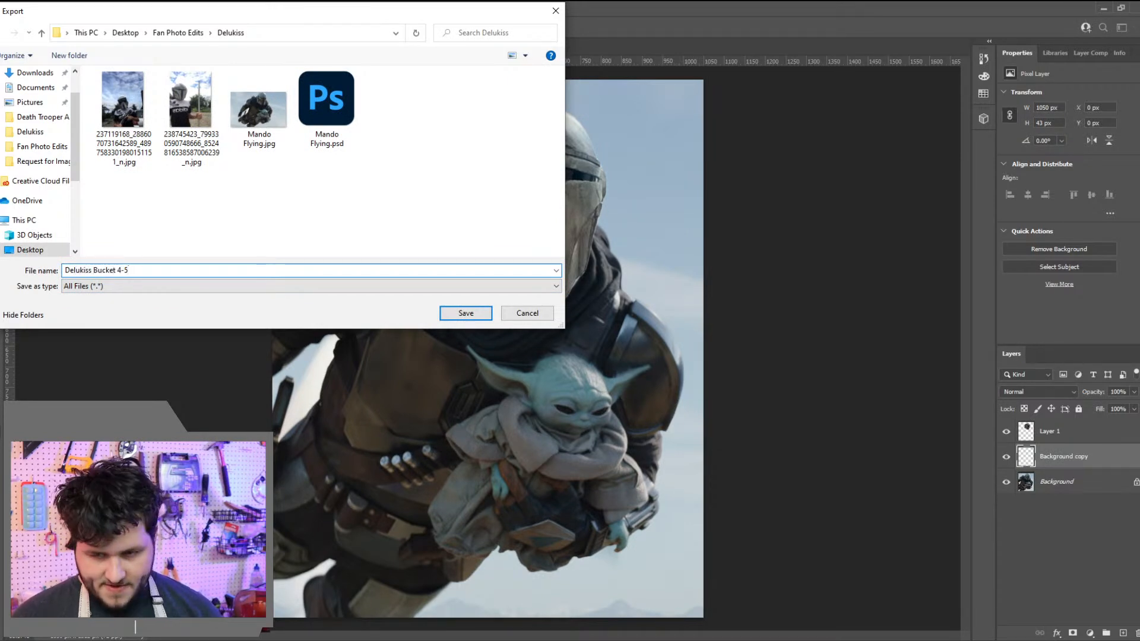
pyautogui.write('lukiss Bucket 4-5')
pyautogui.press('Return')
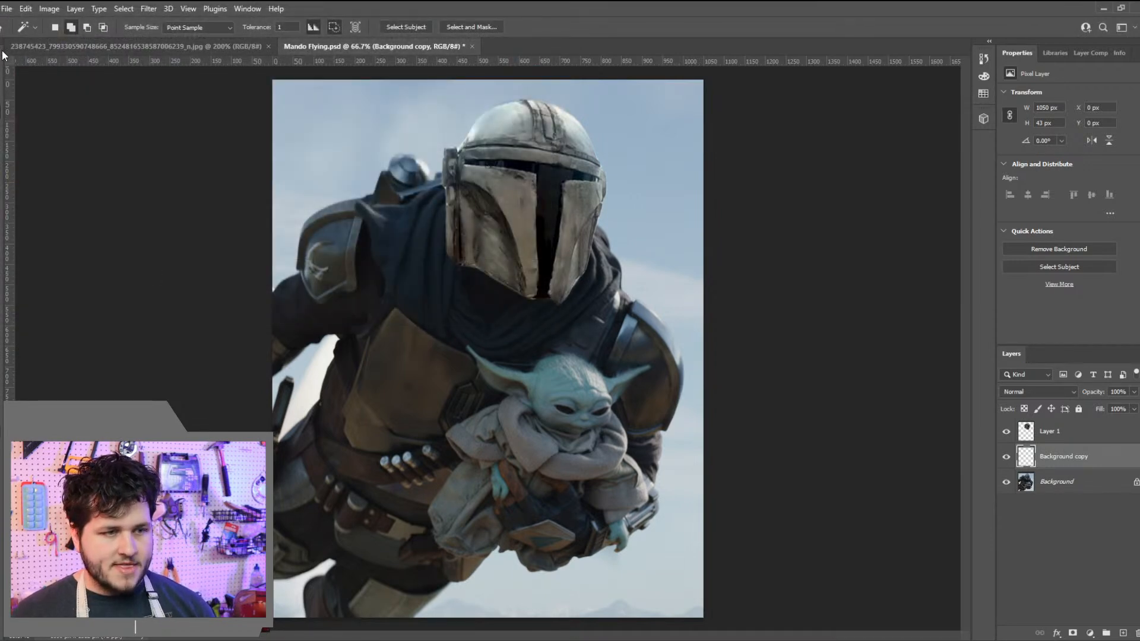
# Undo the Content-Aware sky fill and the 4:5 crop to restore the full-width composite
pyautogui.press('v')
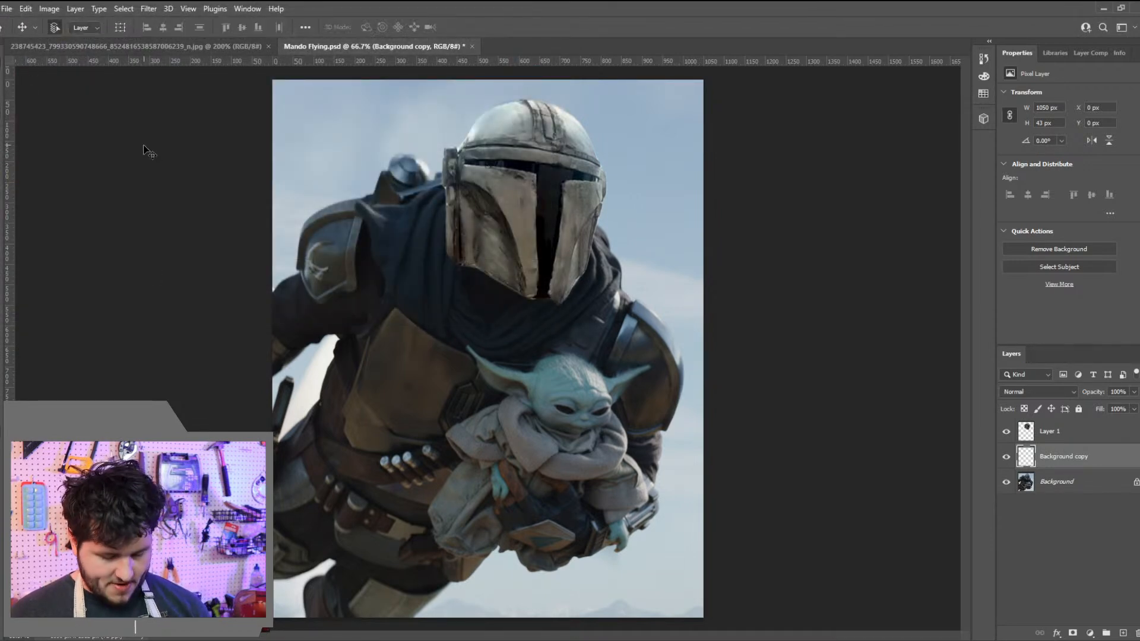
pyautogui.press('Delete')
pyautogui.hotkey('ctrl', 'z')
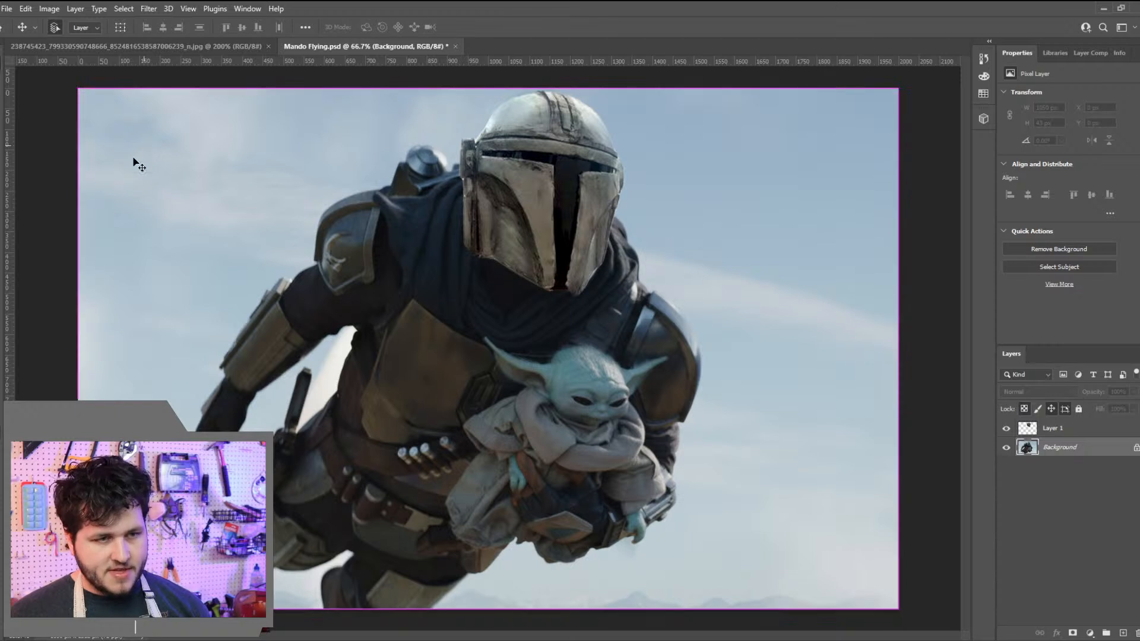
# Export the full-width composite as "Delukiss Bucket" into the Delukiss folder and close the Mando Flying.psd document
pyautogui.click(7, 8)
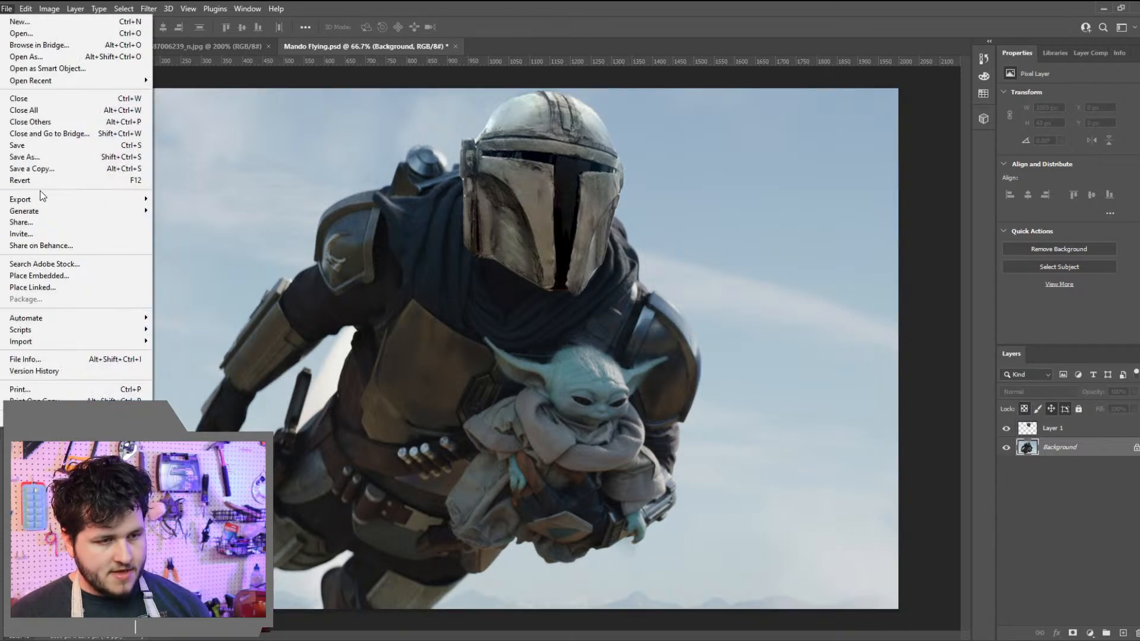
pyautogui.moveTo(47, 199)
pyautogui.click(177, 212)
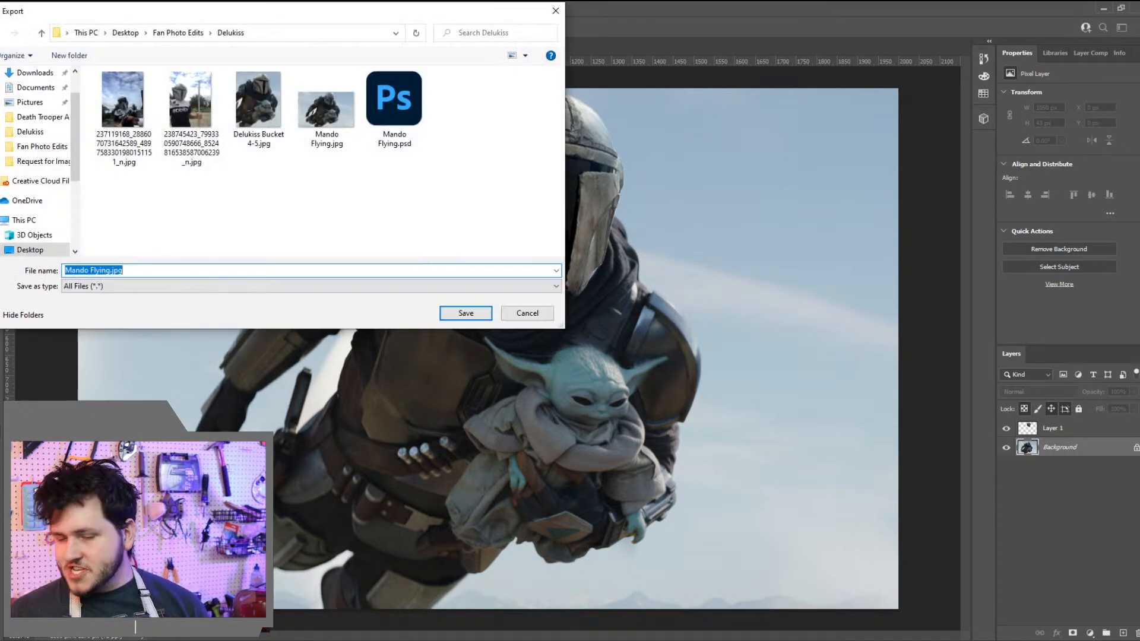
pyautogui.write('Del')
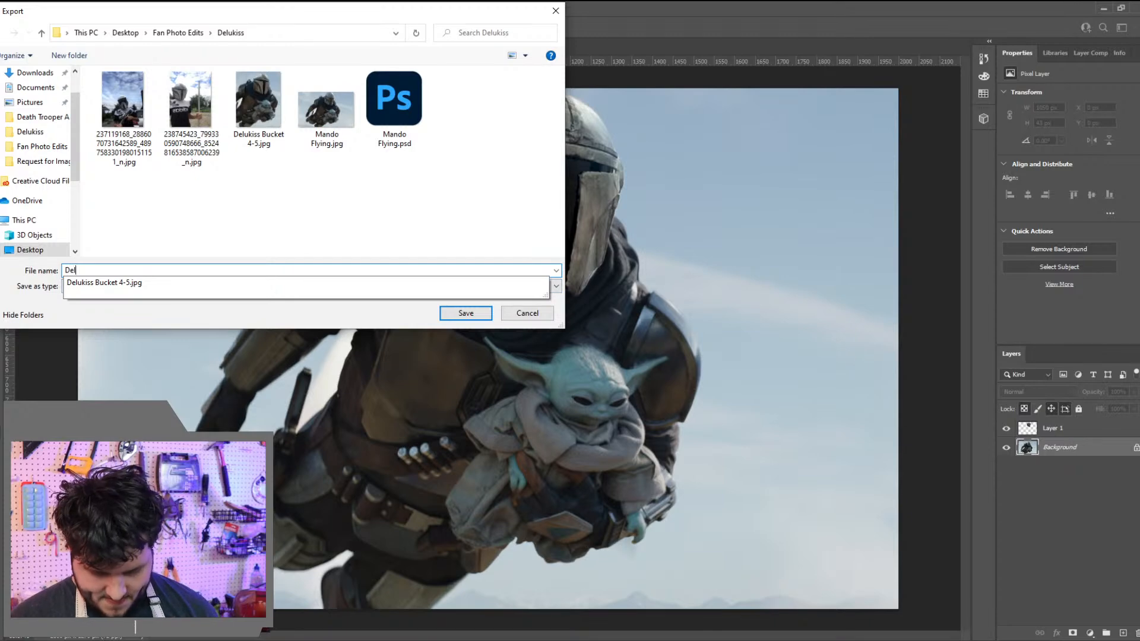
pyautogui.write('ukiss Bucket')
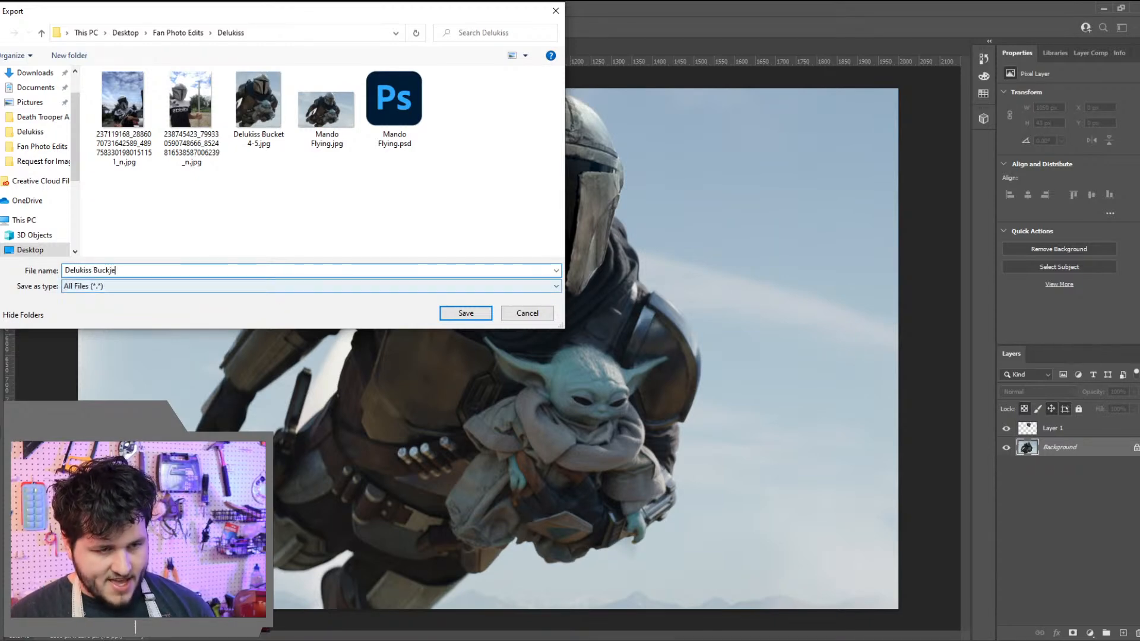
pyautogui.press('Return')
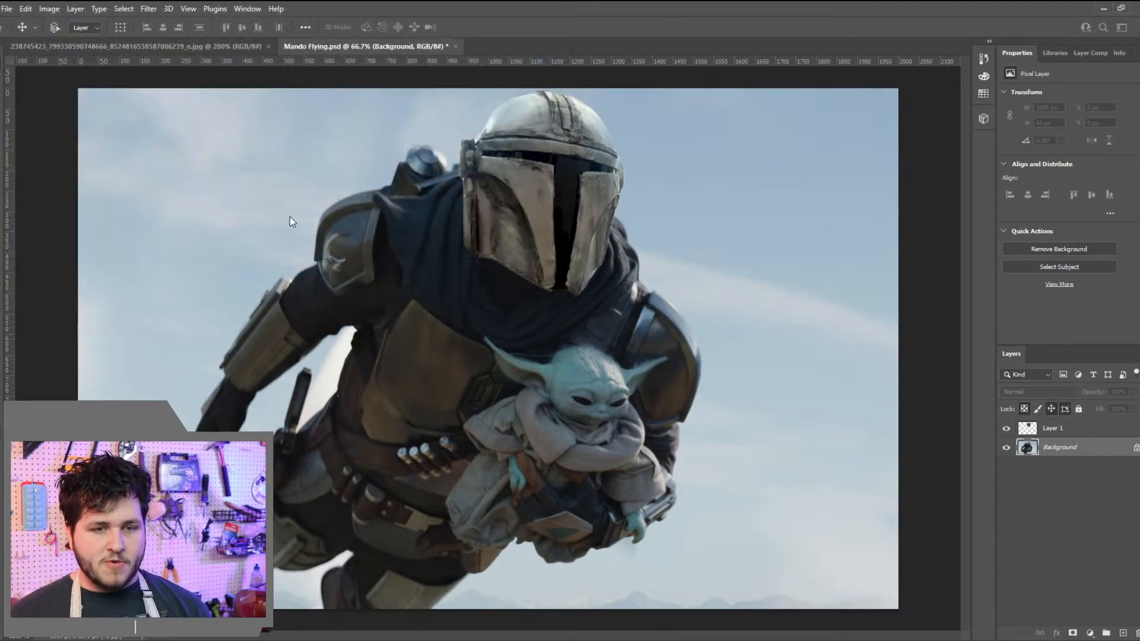
pyautogui.click(456, 46)
pyautogui.click(509, 246)
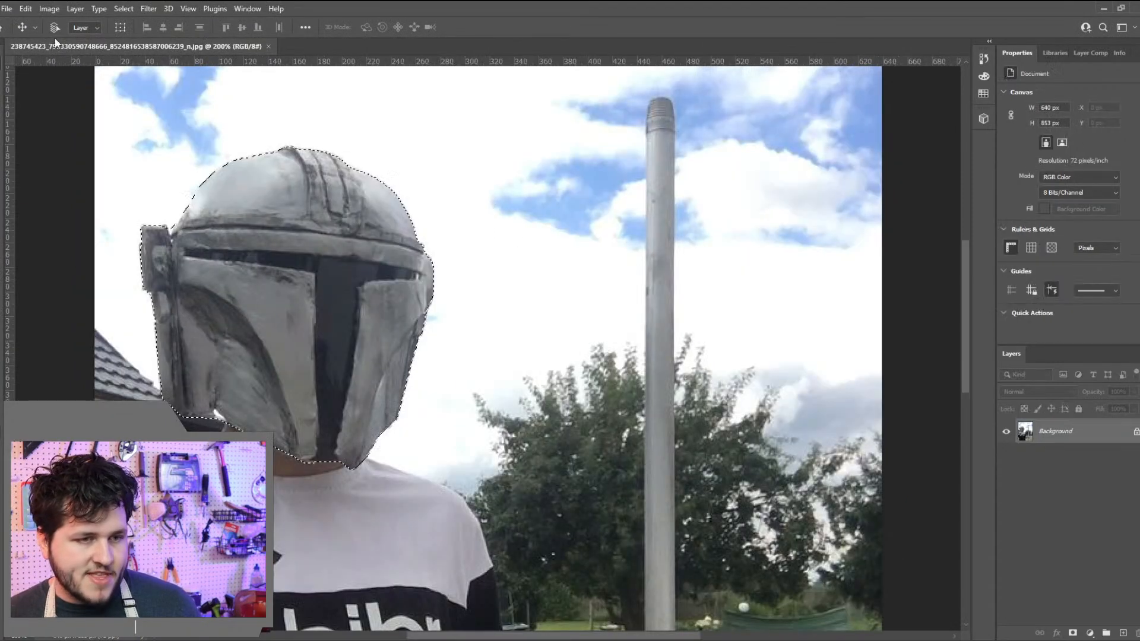
# Open the blue-and-white clone trooper photo from the Kiri Props folder under Fan Photo Edits
pyautogui.click(4, 8)
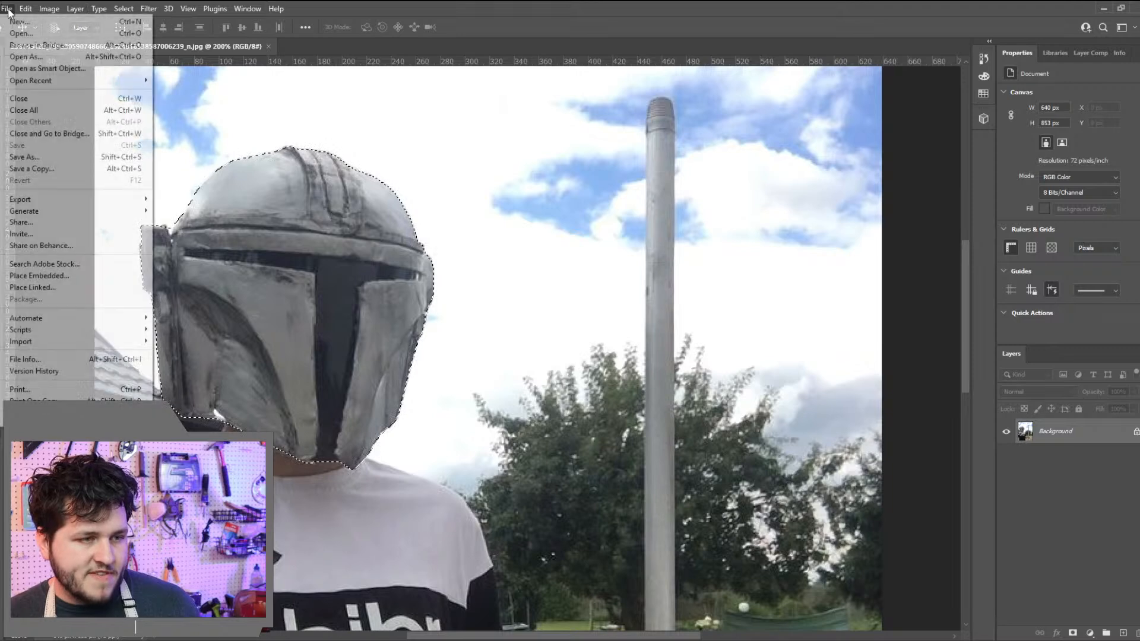
pyautogui.click(65, 34)
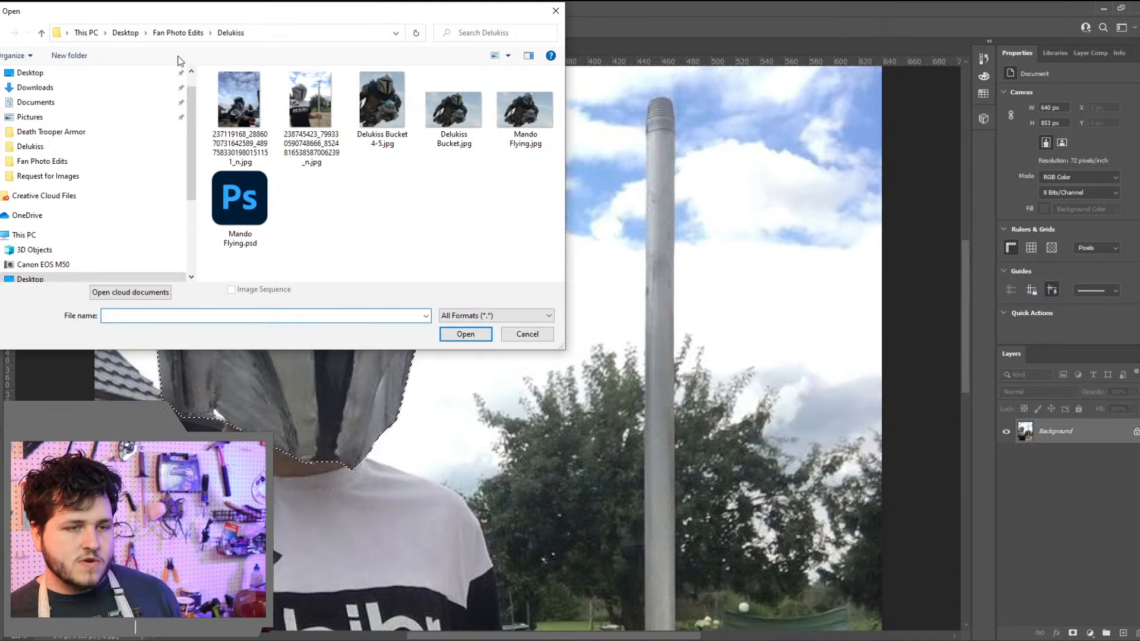
pyautogui.click(178, 33)
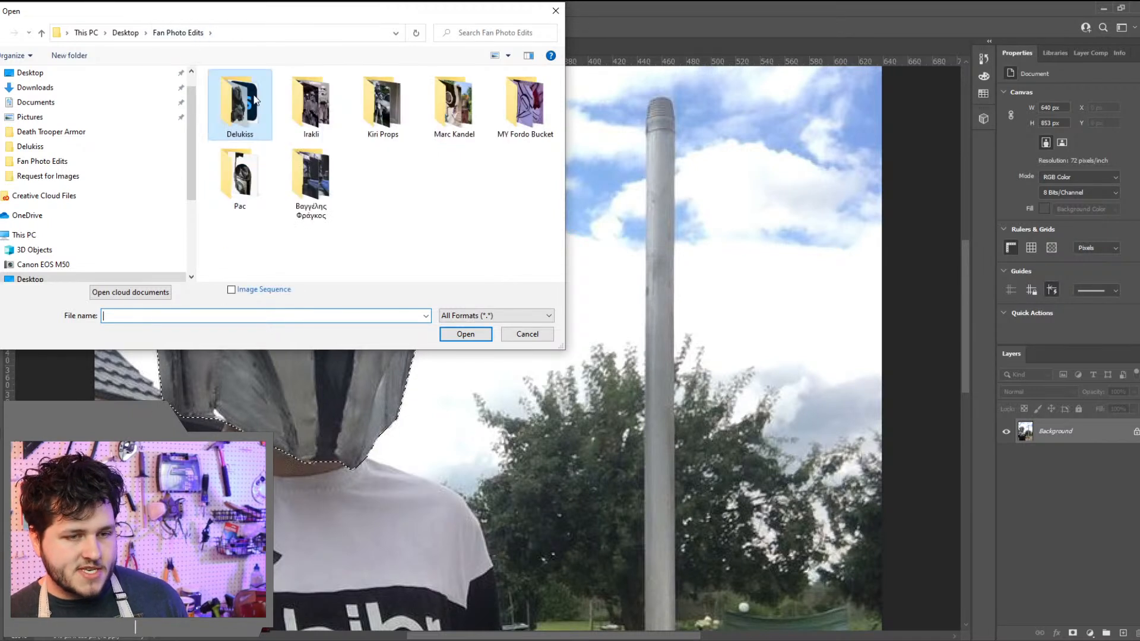
pyautogui.doubleClick(404, 117)
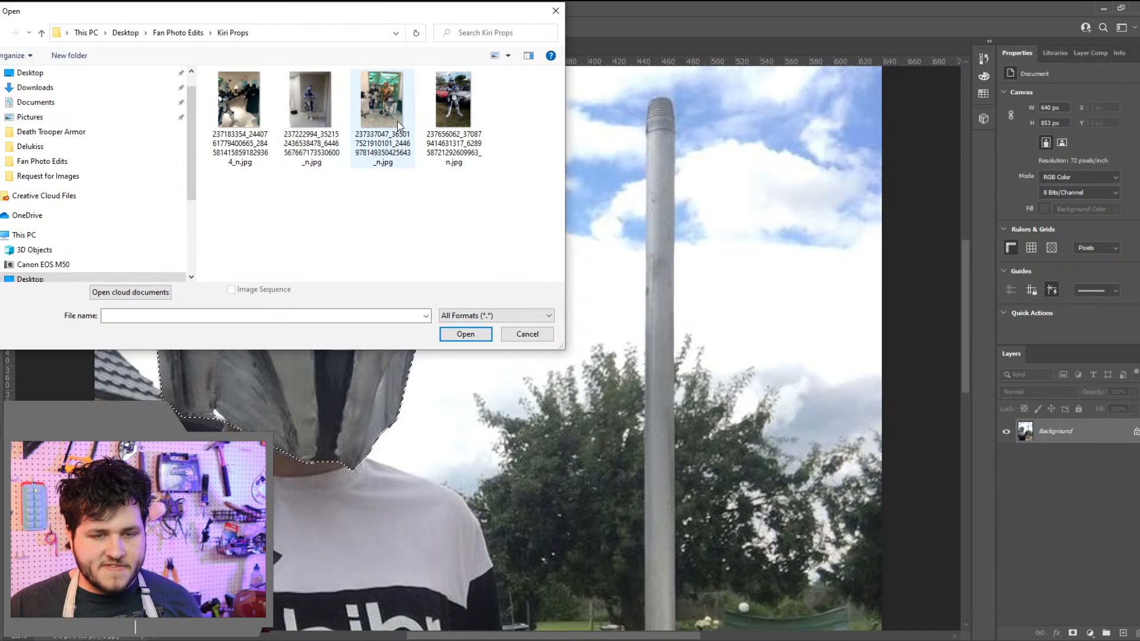
pyautogui.doubleClick(455, 115)
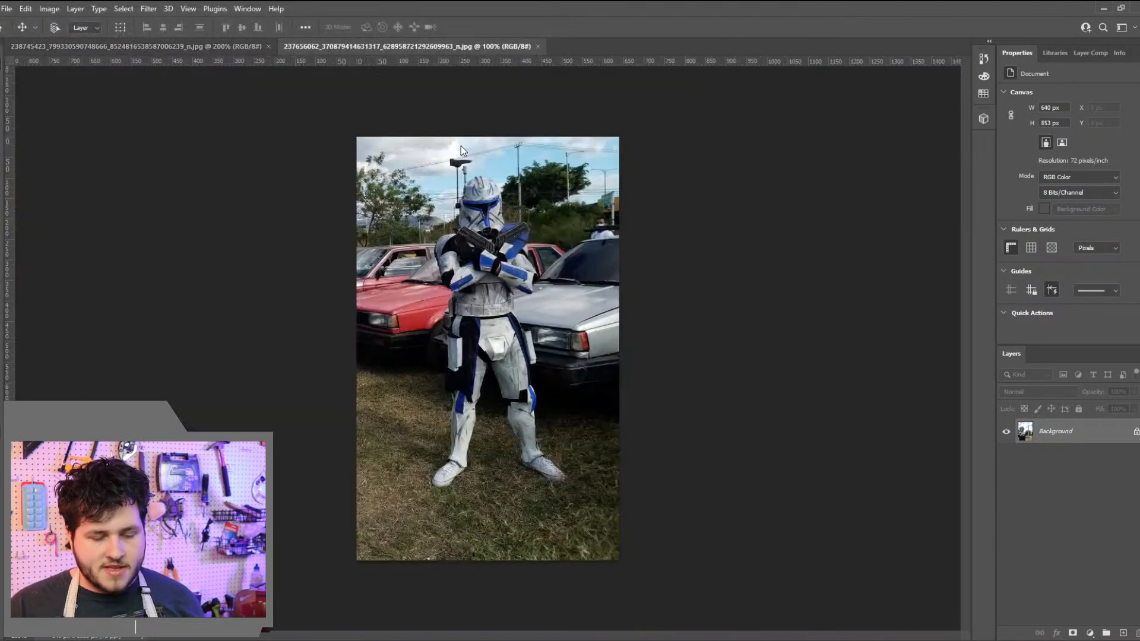
# Select the whole clone trooper with the Object Selection tool in Lasso mode
pyautogui.hotkey('ctrl', '+')
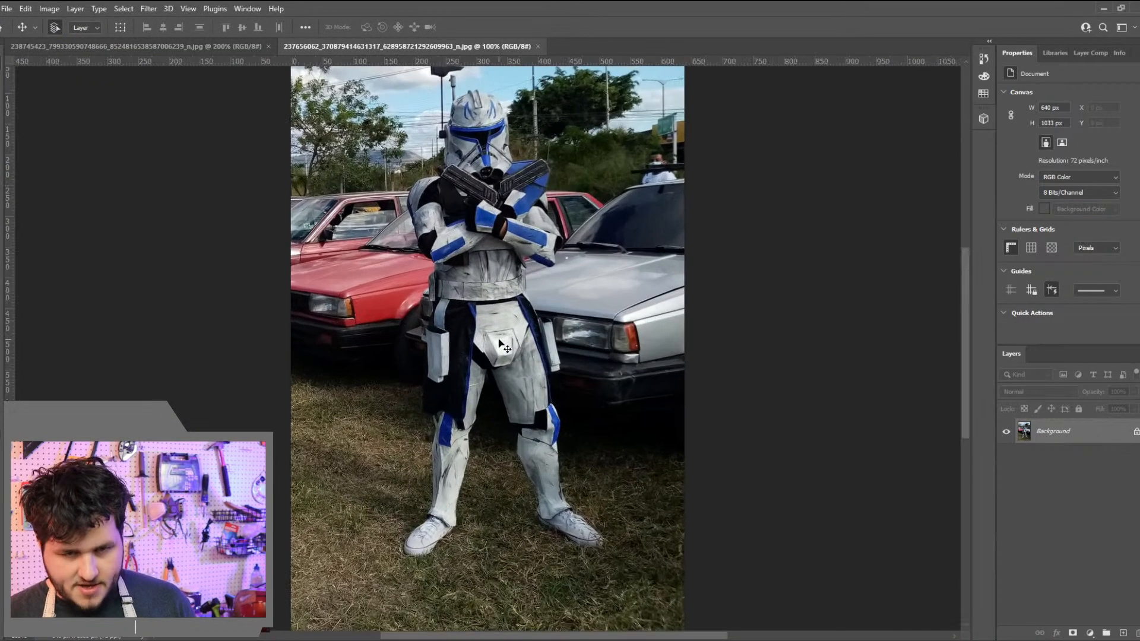
pyautogui.hotkey('ctrl', '+')
pyautogui.hotkey('ctrl', '-')
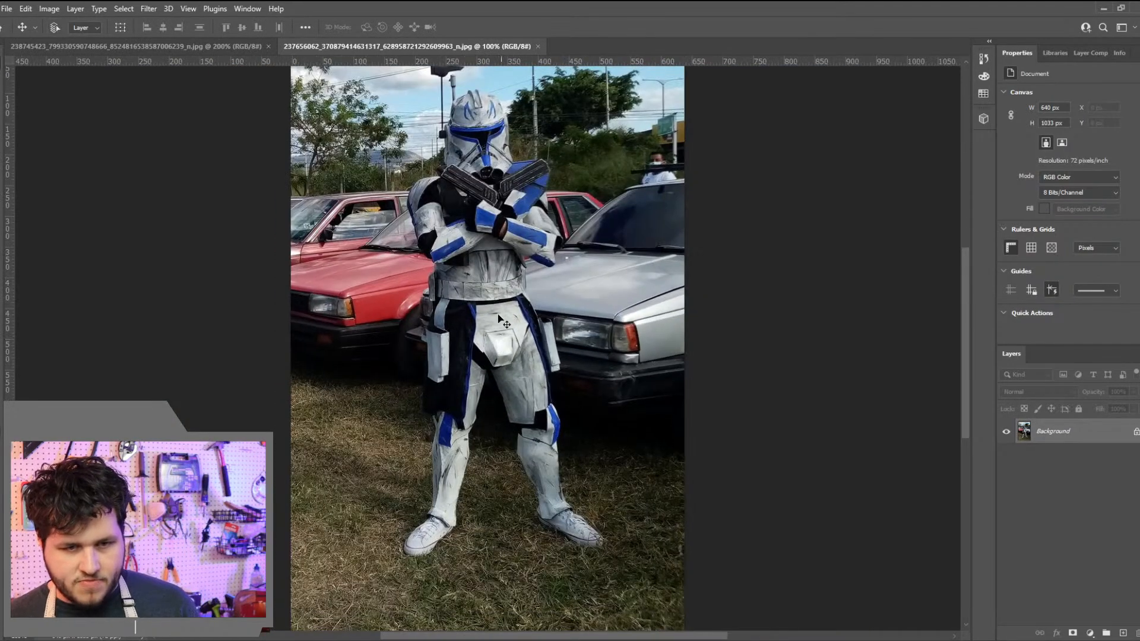
pyautogui.scroll(1, 502, 301)
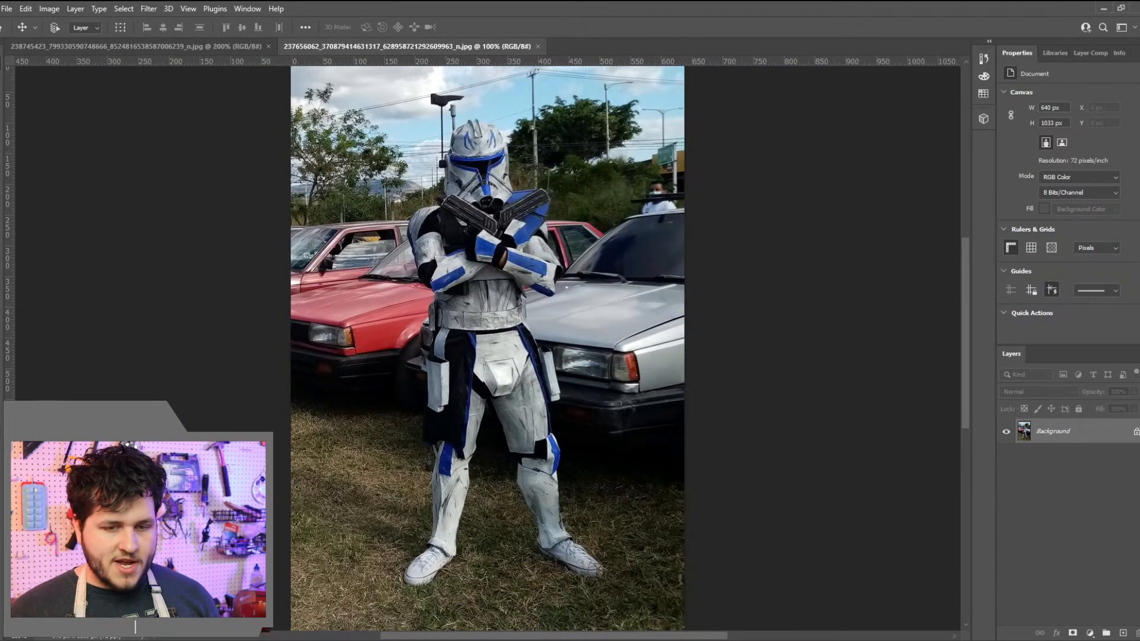
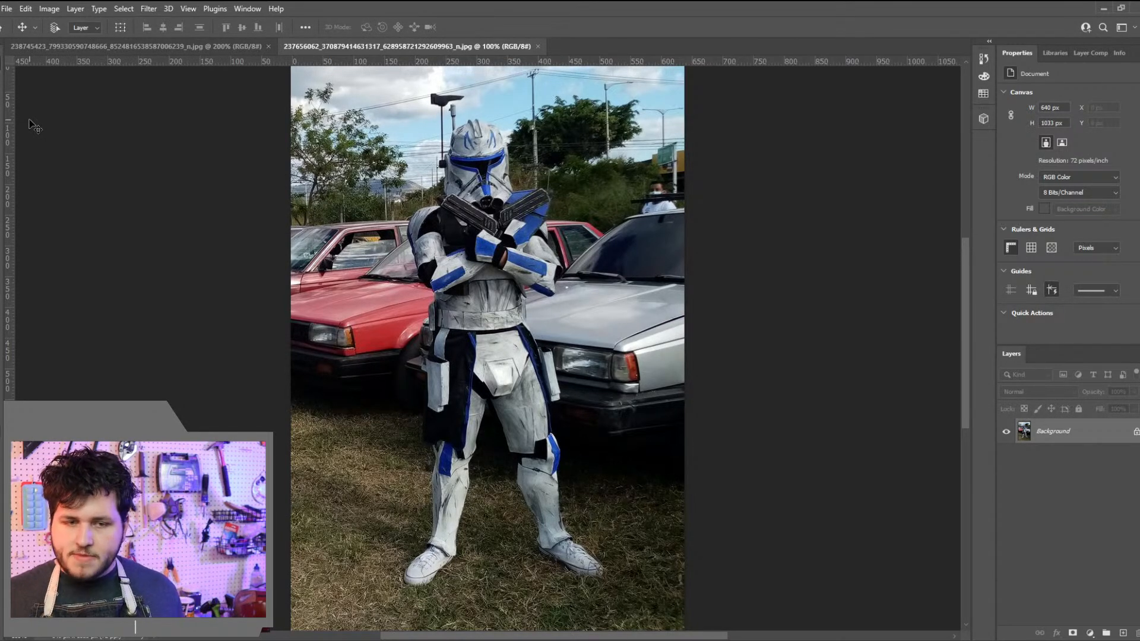
pyautogui.click(3, 112)
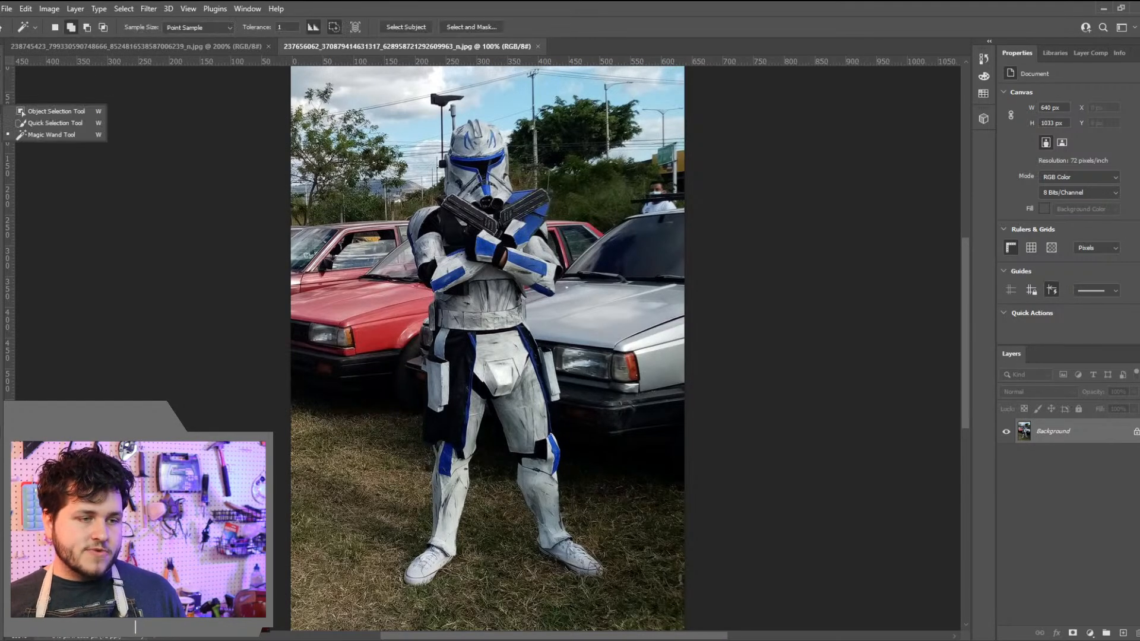
pyautogui.click(23, 112)
pyautogui.moveTo(622, 566)
pyautogui.mouseDown()
pyautogui.moveTo(572, 496)
pyautogui.moveTo(572, 394)
pyautogui.moveTo(532, 318)
pyautogui.moveTo(576, 297)
pyautogui.moveTo(564, 205)
pyautogui.moveTo(477, 105)
pyautogui.moveTo(451, 126)
pyautogui.moveTo(460, 113)
pyautogui.moveTo(434, 86)
pyautogui.moveTo(415, 138)
pyautogui.moveTo(433, 201)
pyautogui.moveTo(400, 243)
pyautogui.mouseUp()
pyautogui.moveTo(417, 313)
pyautogui.mouseDown()
pyautogui.moveTo(407, 545)
pyautogui.moveTo(380, 586)
pyautogui.moveTo(491, 511)
pyautogui.moveTo(492, 423)
pyautogui.moveTo(525, 555)
pyautogui.moveTo(573, 597)
pyautogui.moveTo(637, 573)
pyautogui.mouseUp()
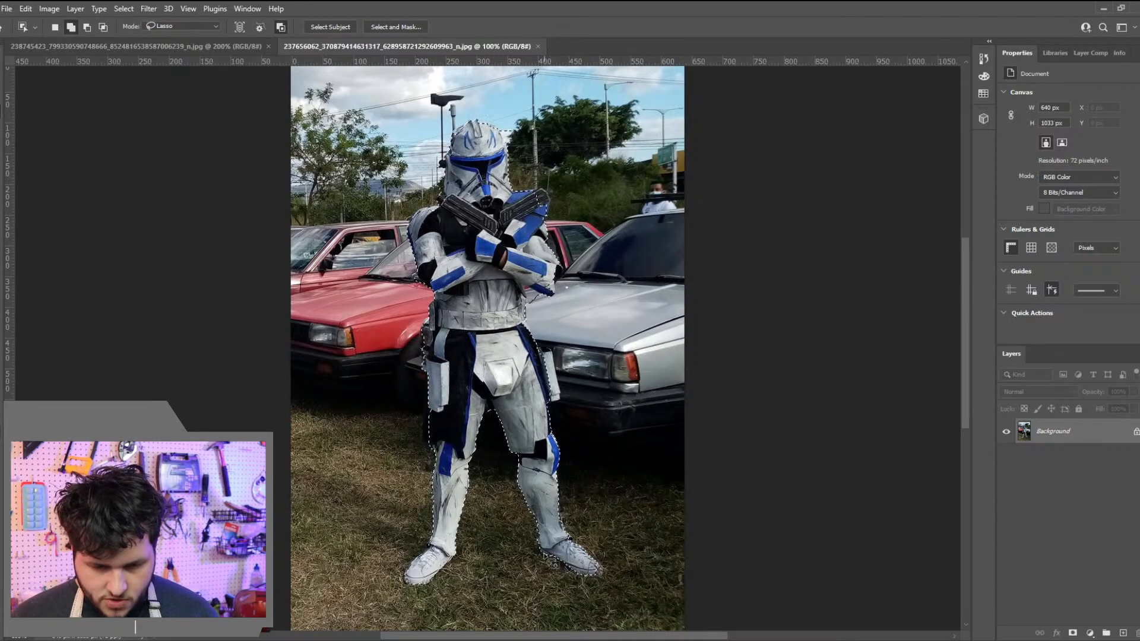
# Subtract the red car areas beside the trooper's elbow and hip, including the headlight, from the selection
pyautogui.hotkey('ctrl', '+')
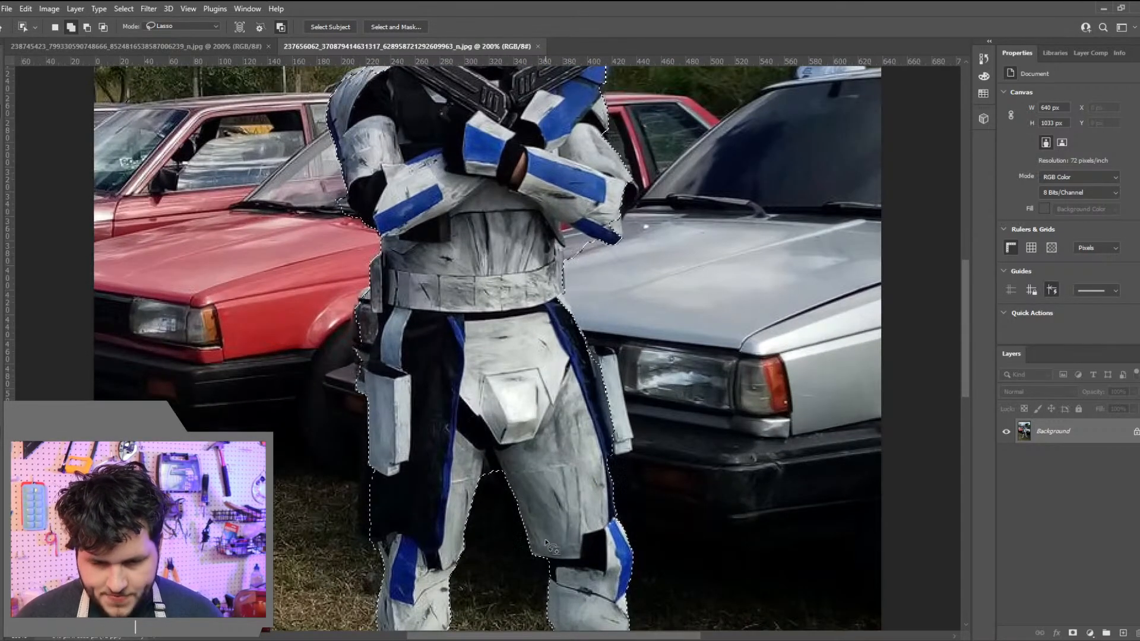
pyautogui.scroll(2, 356, 249)
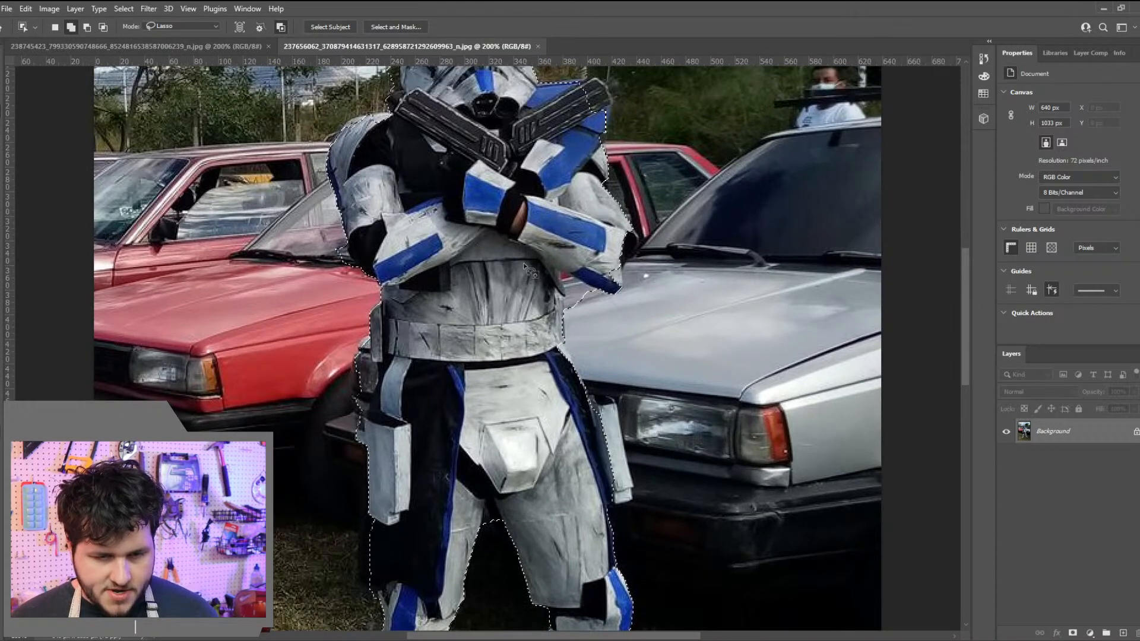
pyautogui.click(87, 28)
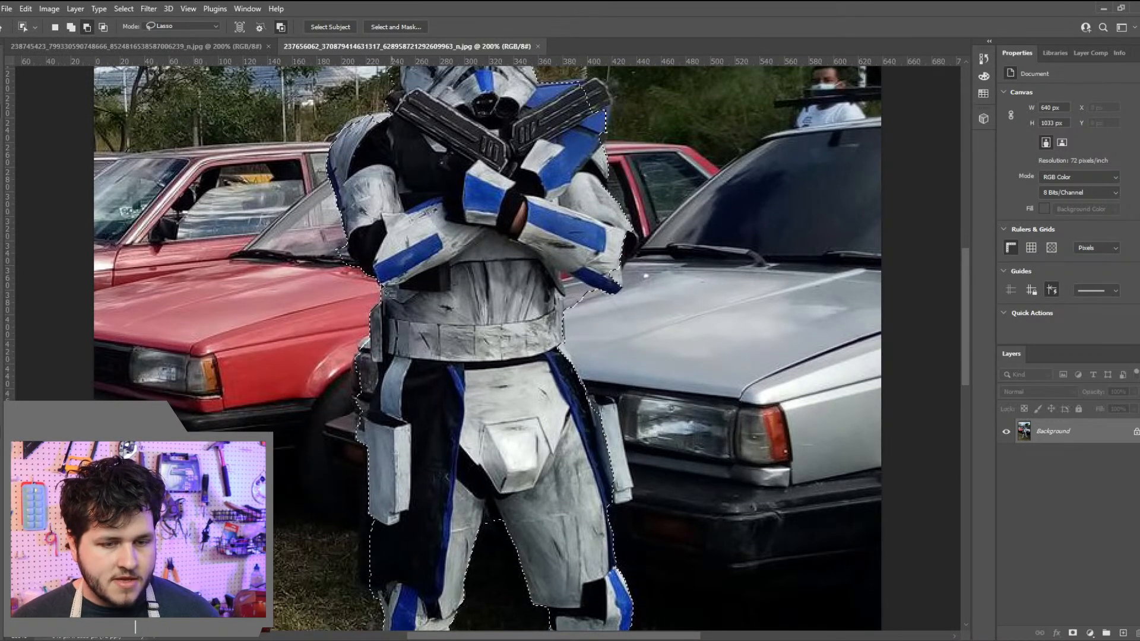
pyautogui.moveTo(368, 271)
pyautogui.mouseDown()
pyautogui.moveTo(363, 292)
pyautogui.moveTo(289, 254)
pyautogui.moveTo(359, 268)
pyautogui.moveTo(326, 250)
pyautogui.moveTo(350, 237)
pyautogui.moveTo(369, 280)
pyautogui.moveTo(328, 260)
pyautogui.moveTo(368, 284)
pyautogui.moveTo(321, 239)
pyautogui.moveTo(351, 250)
pyautogui.mouseUp()
pyautogui.click(572, 253)
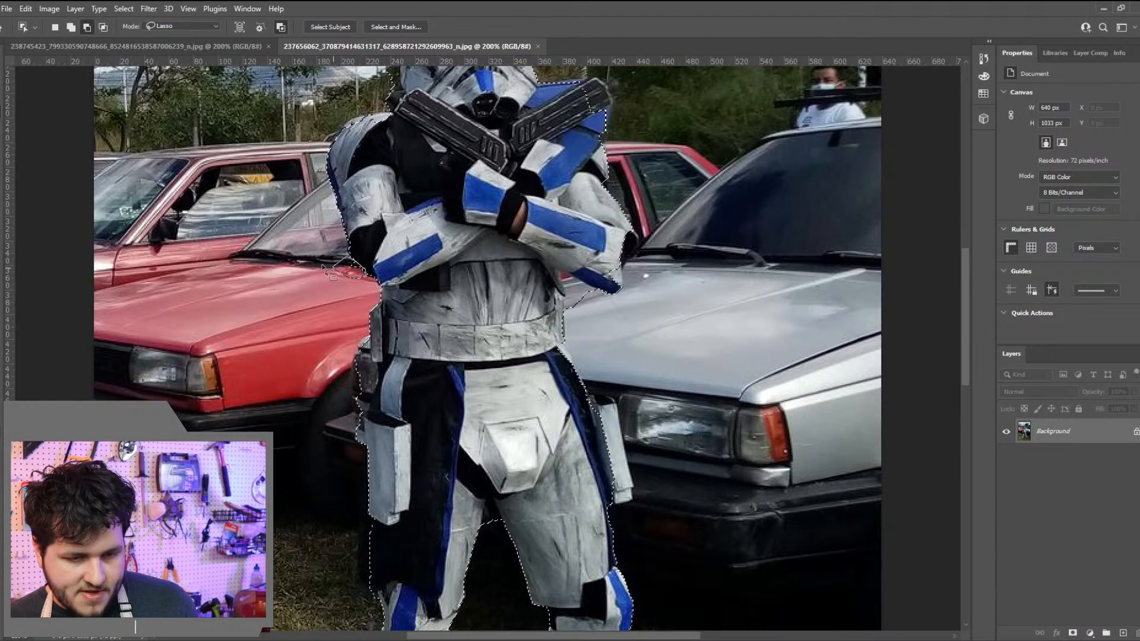
pyautogui.moveTo(370, 339)
pyautogui.mouseDown()
pyautogui.moveTo(384, 372)
pyautogui.moveTo(364, 419)
pyautogui.mouseUp()
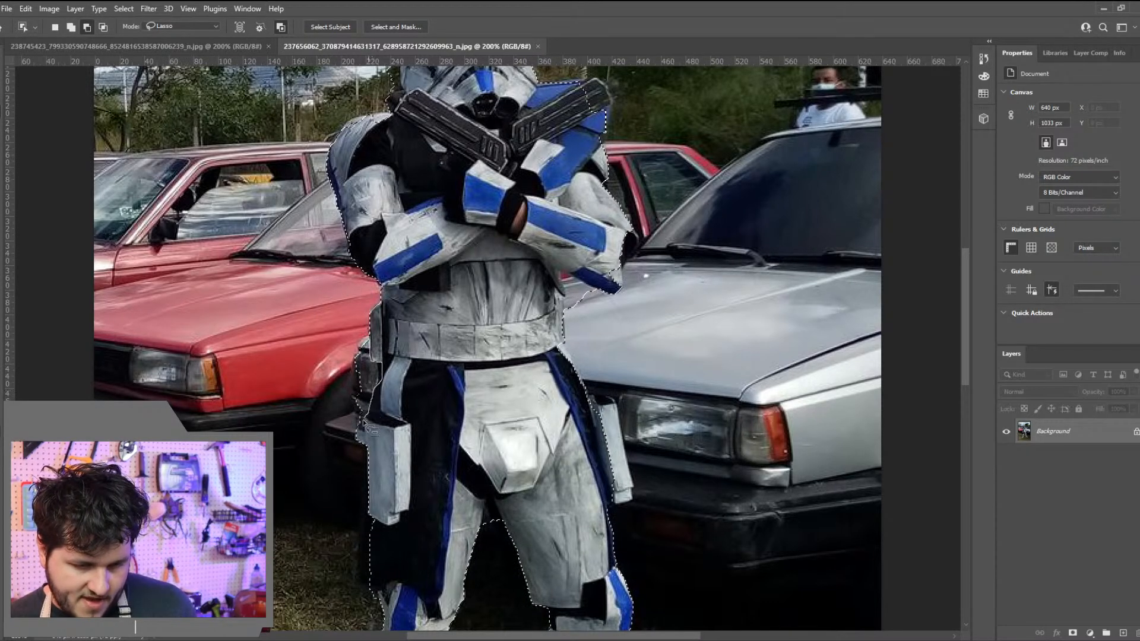
pyautogui.moveTo(366, 459)
pyautogui.mouseDown()
pyautogui.moveTo(306, 348)
pyautogui.moveTo(340, 344)
pyautogui.mouseUp()
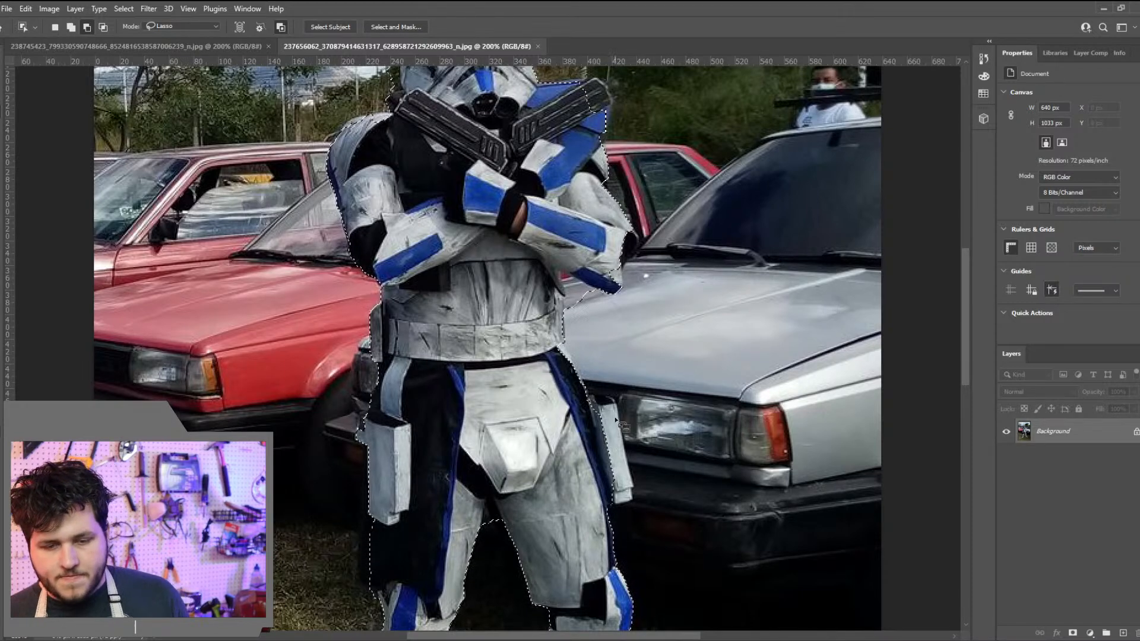
# Add the missing edges of the trooper's shoulder armor, the blaster tip on the blue pauldron side and the adjacent elbow to the selection
pyautogui.scroll(3, 620, 424)
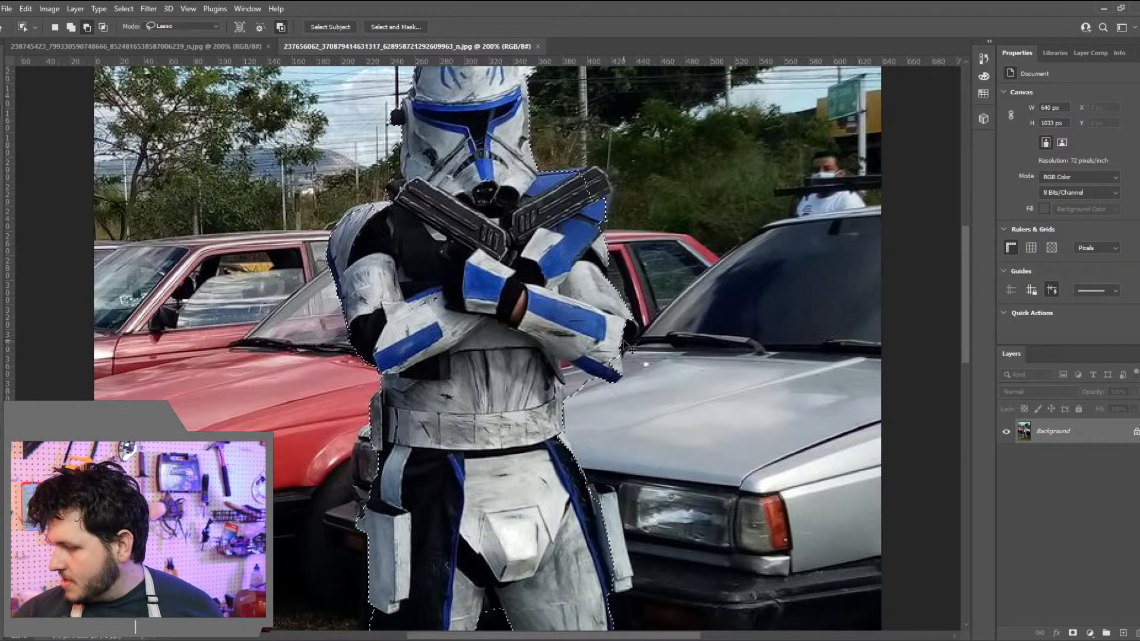
pyautogui.scroll(1, 618, 395)
pyautogui.scroll(1, 623, 402)
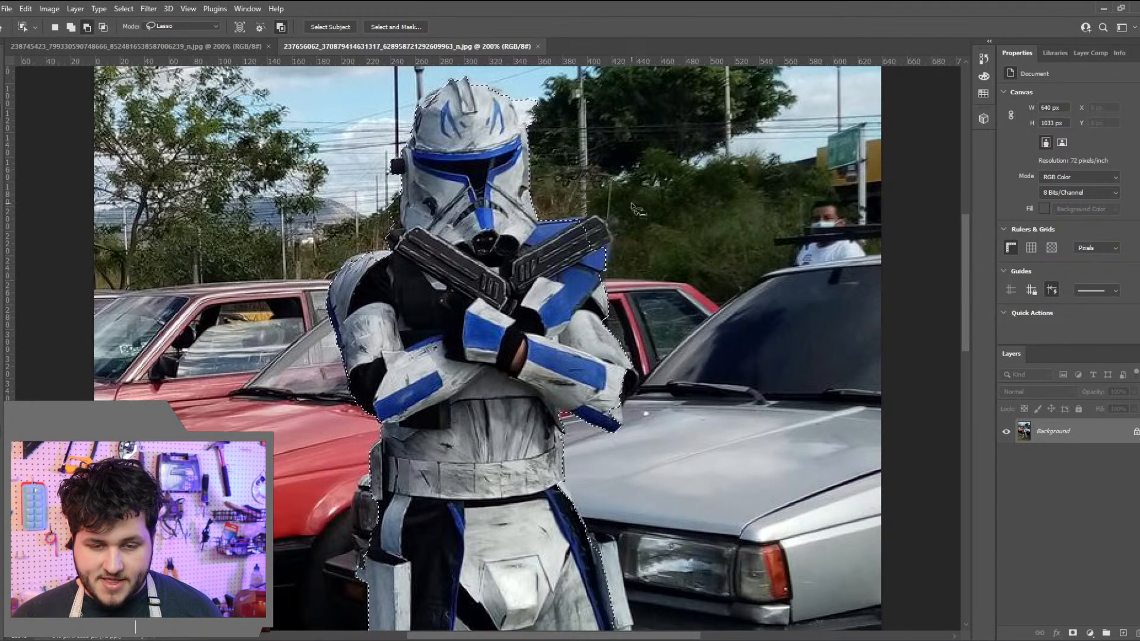
pyautogui.scroll(2, 554, 244)
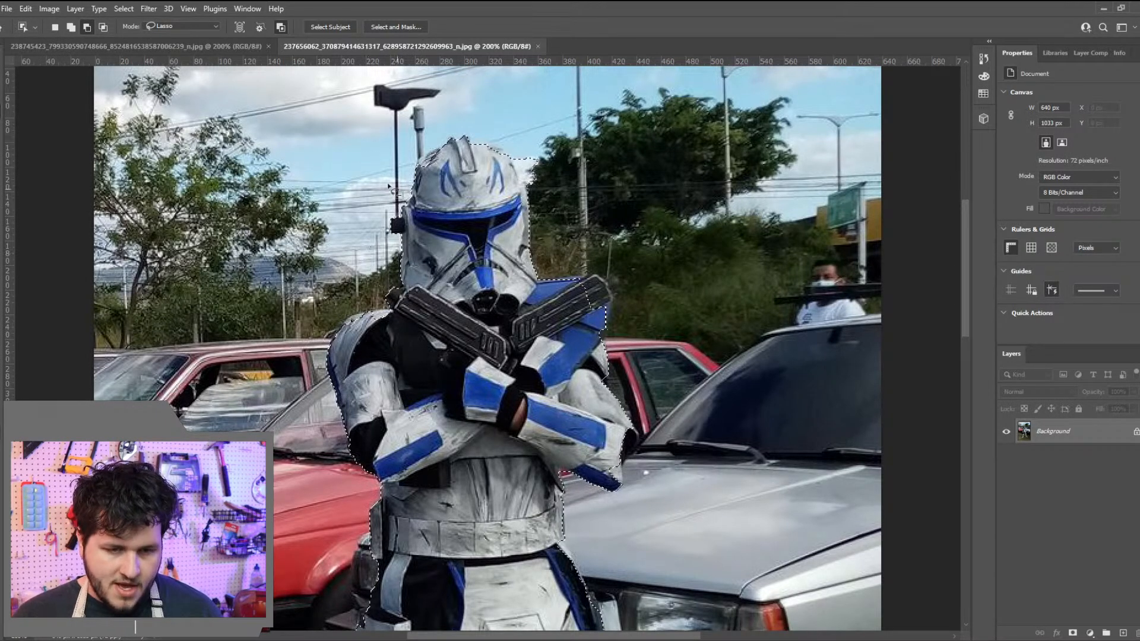
pyautogui.scroll(-1, 440, 376)
pyautogui.scroll(-1, 440, 376)
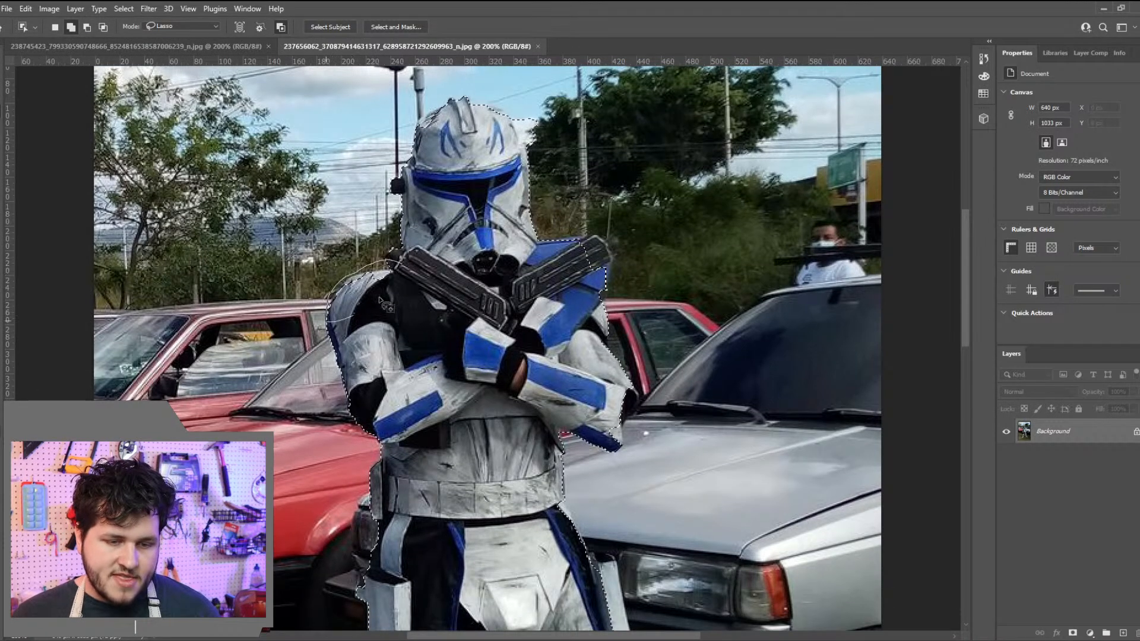
pyautogui.moveTo(441, 273); pyautogui.dragTo(437, 278)
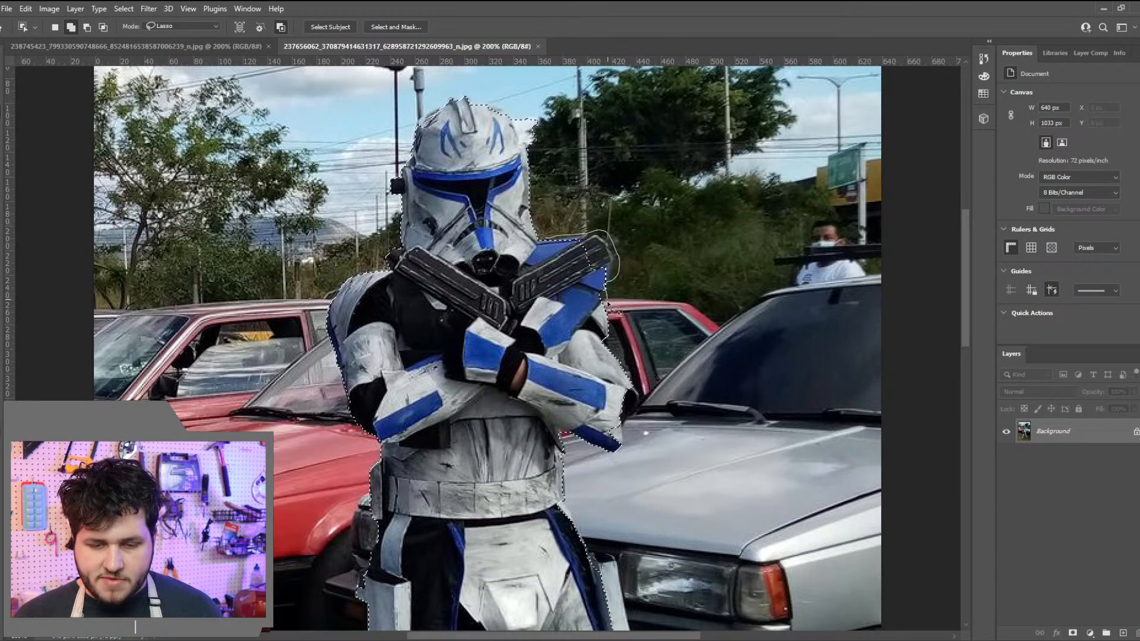
pyautogui.moveTo(601, 349); pyautogui.dragTo(600, 350)
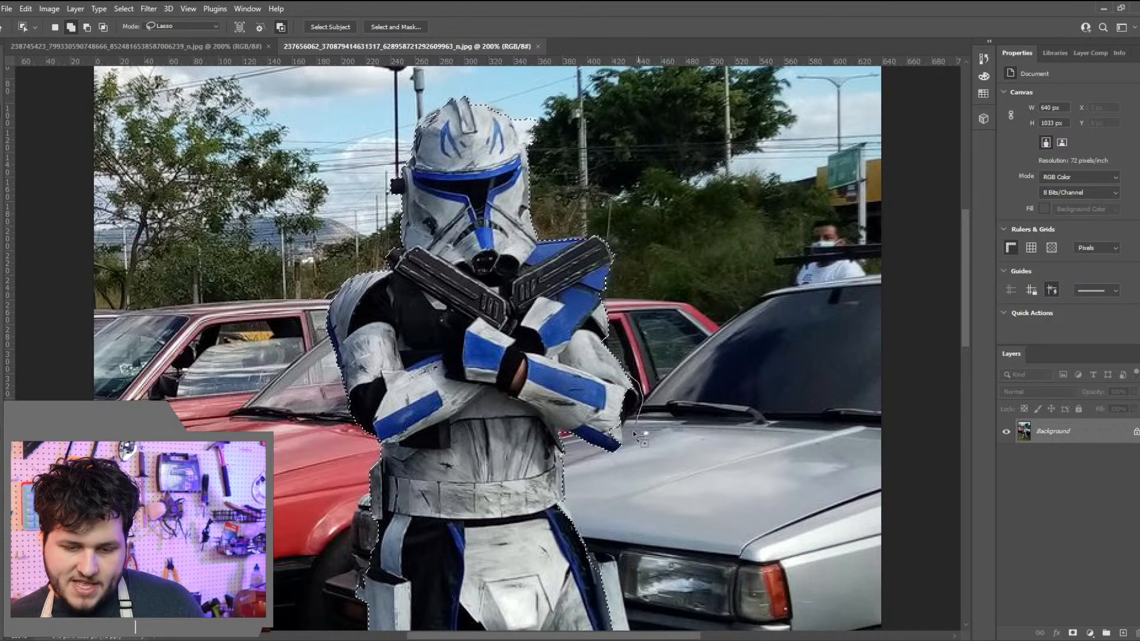
pyautogui.moveTo(561, 403); pyautogui.dragTo(563, 402)
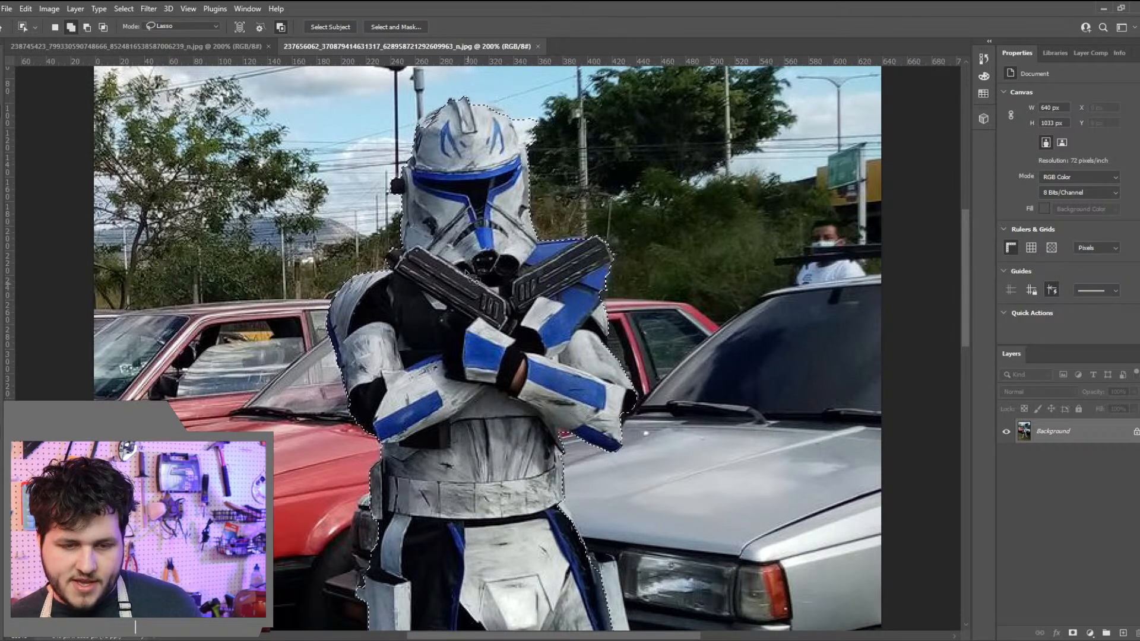
# Add the helmet's rangefinder antenna to the selection and subtract the patch of sky beside the helmet dome
pyautogui.scroll(2, 518, 276)
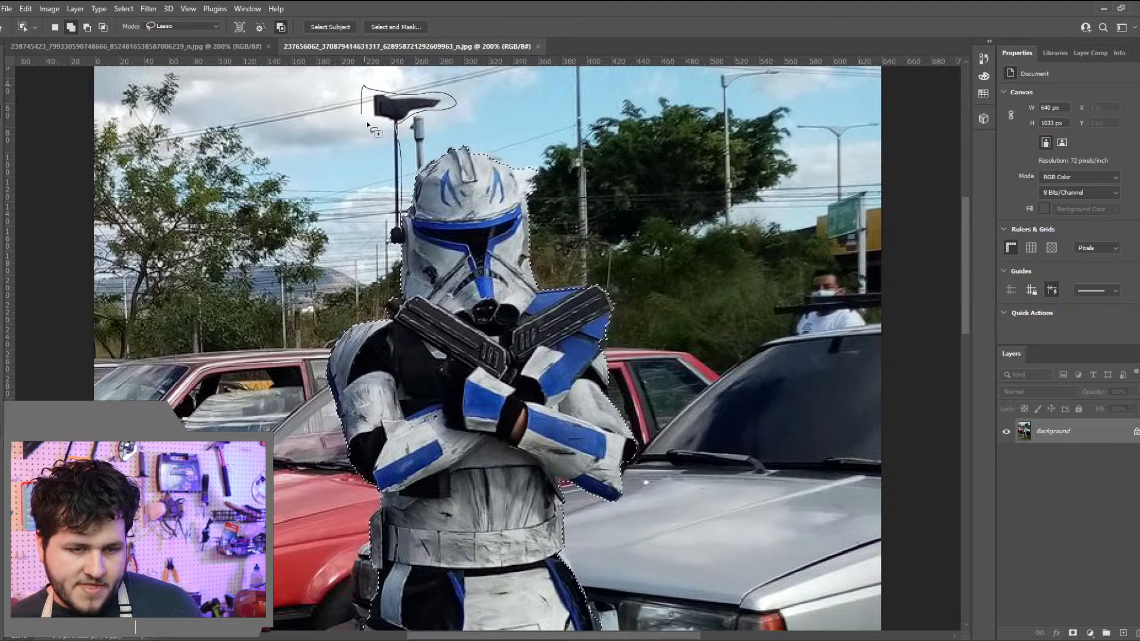
pyautogui.moveTo(393, 252); pyautogui.dragTo(415, 240)
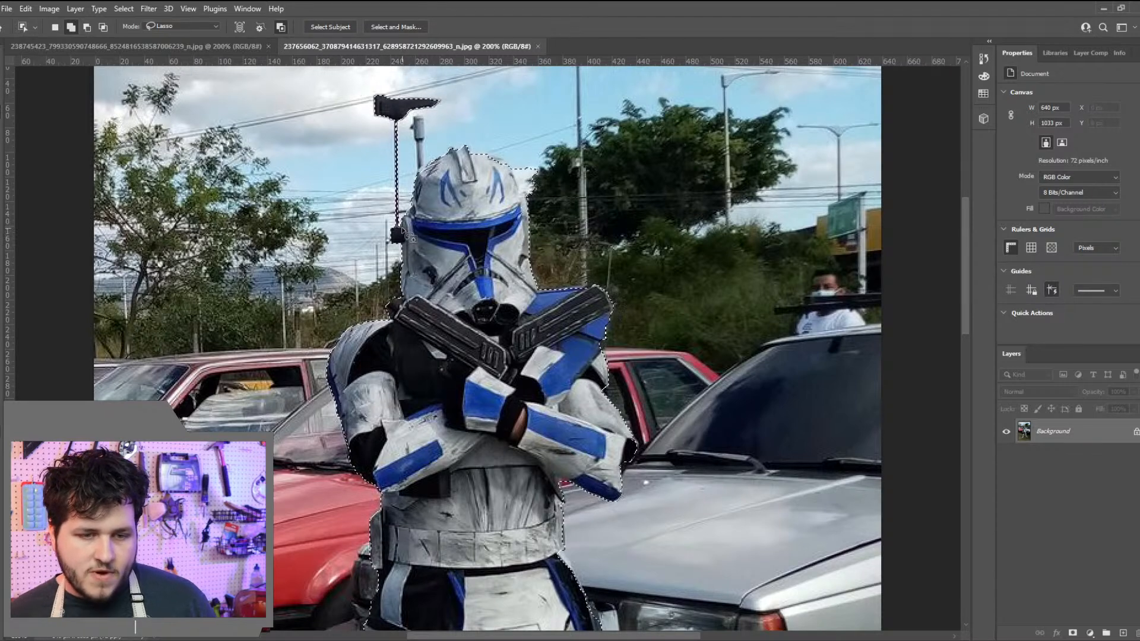
pyautogui.click(87, 27)
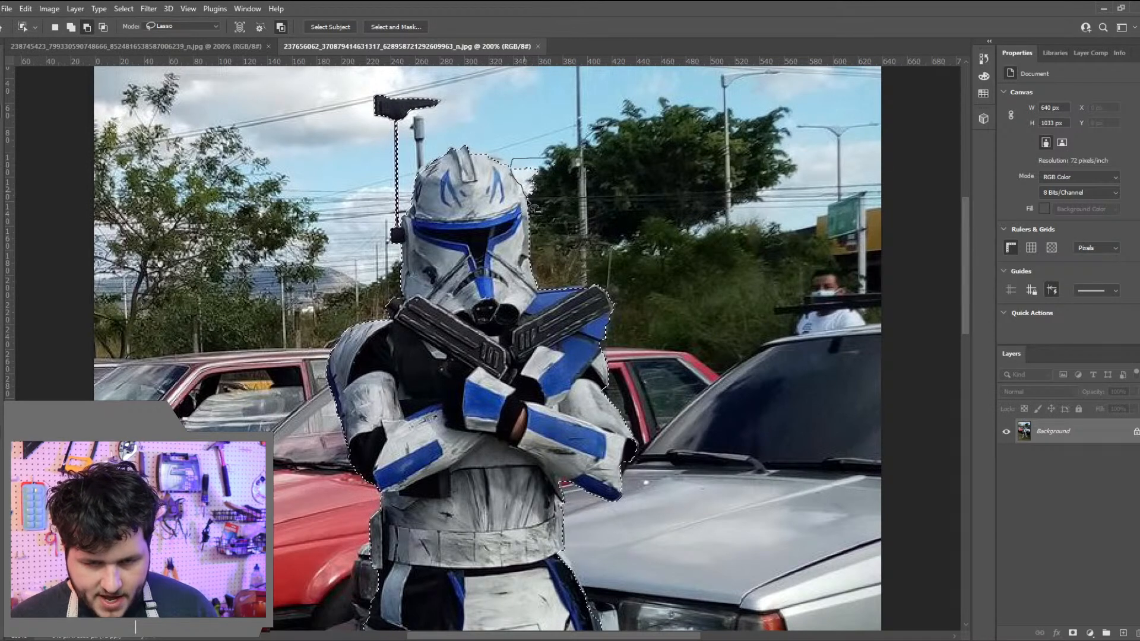
pyautogui.moveTo(564, 165); pyautogui.dragTo(563, 166)
# Subtract the dark background in the gap between the trooper's upper legs from the selection
pyautogui.scroll(-3, 594, 320)
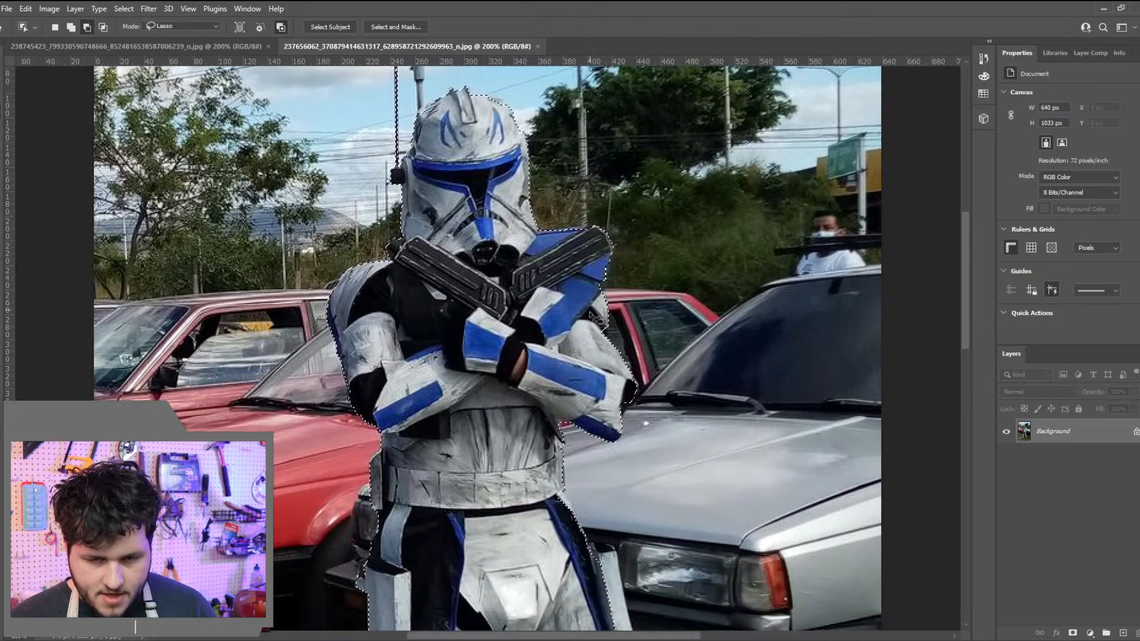
pyautogui.scroll(-4, 596, 323)
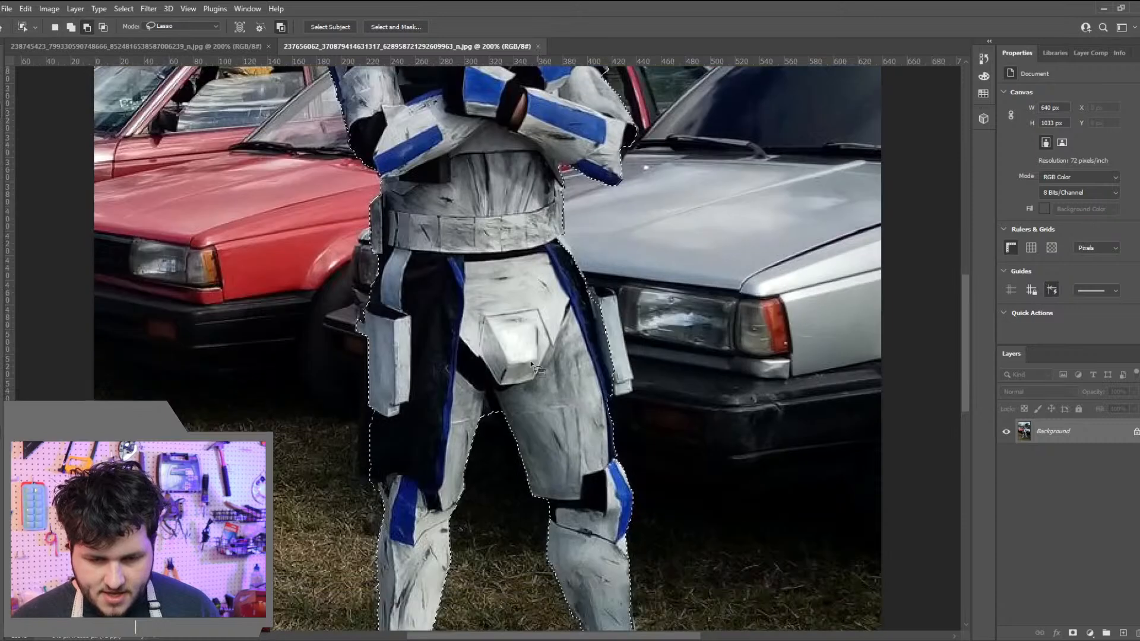
pyautogui.moveTo(523, 436); pyautogui.dragTo(521, 435)
pyautogui.scroll(-3, 535, 445)
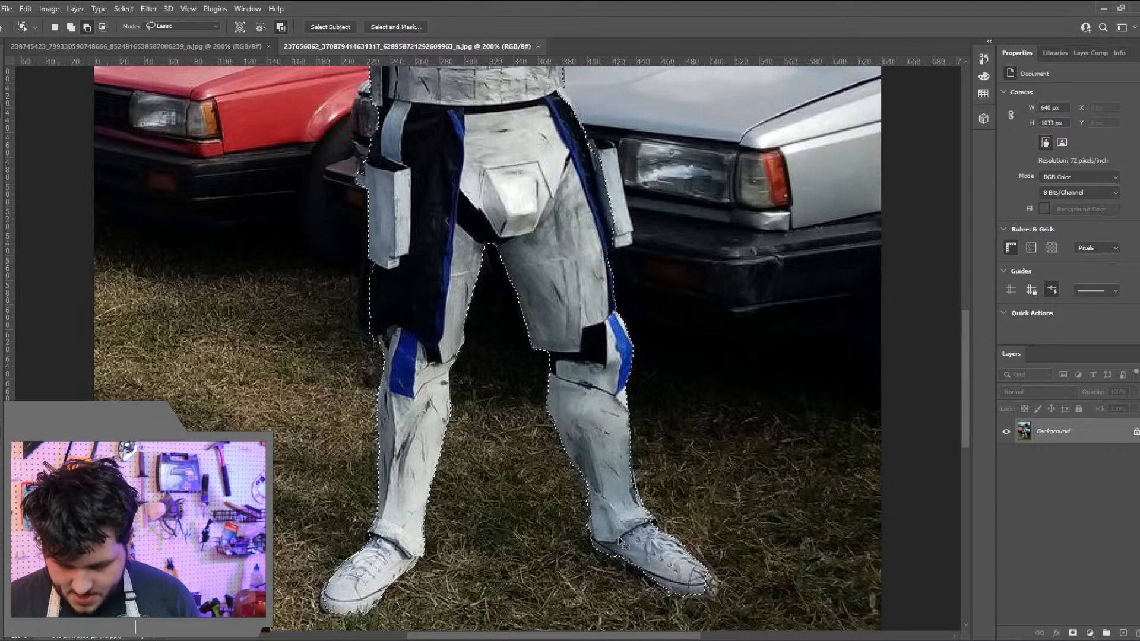
# Apply the Smooth modification to the whole trooper selection
pyautogui.hotkey('ctrl', '-')
pyautogui.hotkey('ctrl', '-')
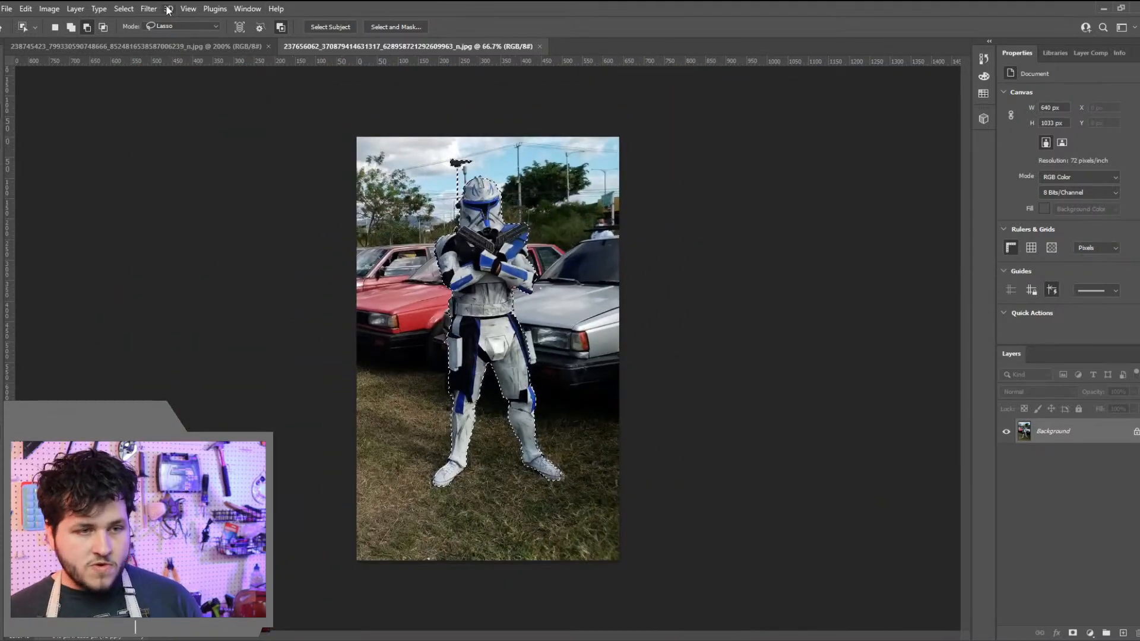
pyautogui.click(123, 8)
pyautogui.moveTo(177, 195)
pyautogui.click(270, 205)
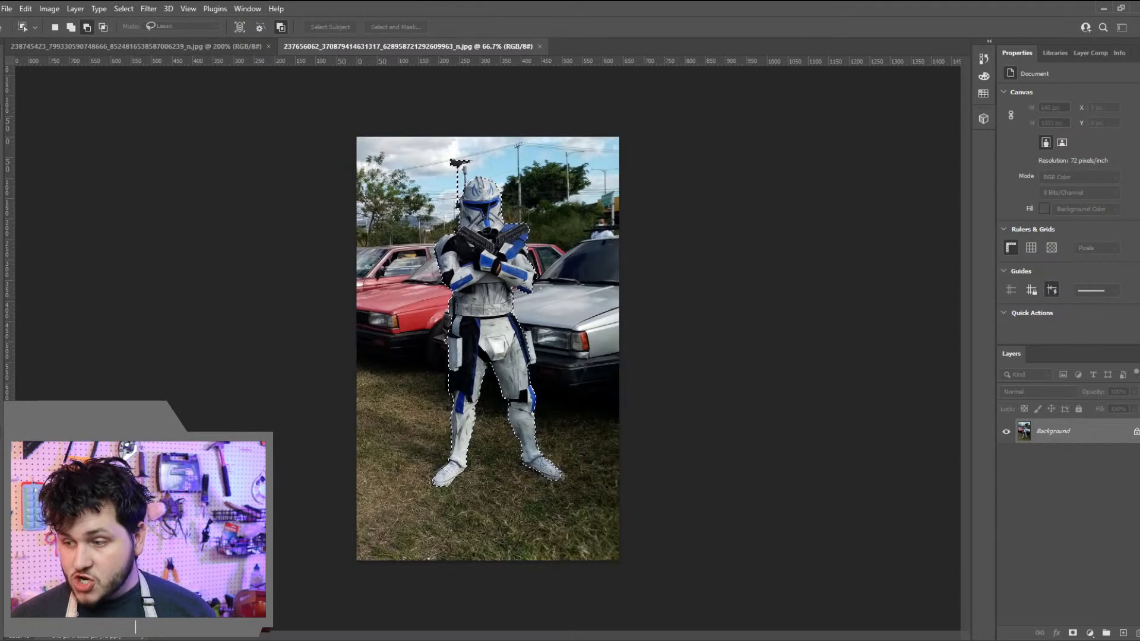
pyautogui.press('Return')
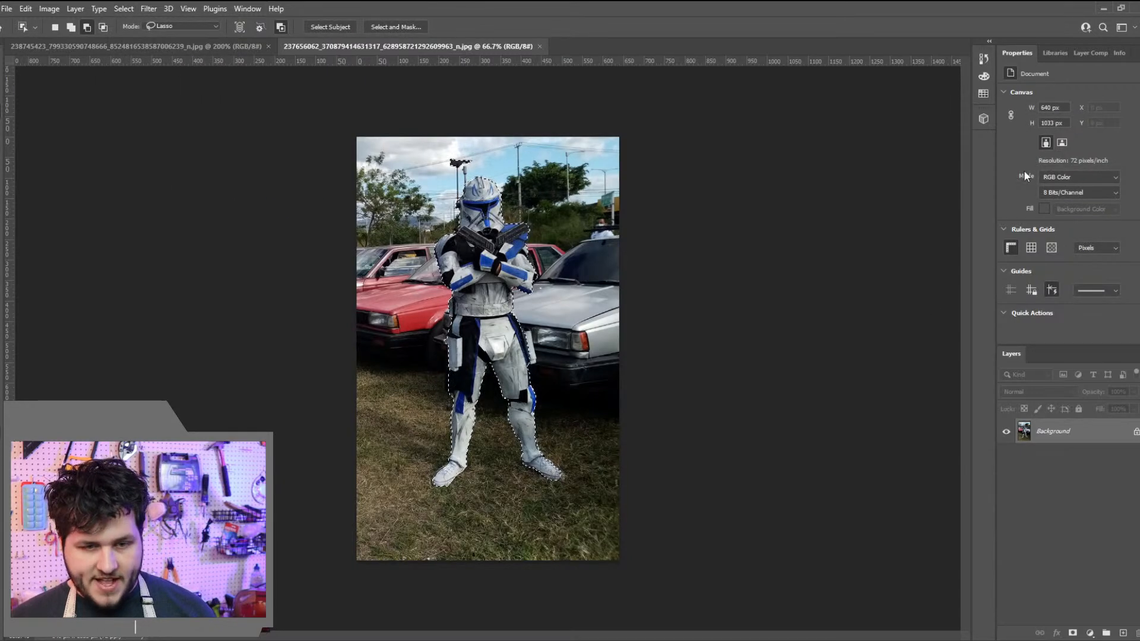
# Add the thin stem of the helmet's rangefinder antenna back to the selection
pyautogui.hotkey('ctrl', '+')
pyautogui.hotkey('ctrl', '+')
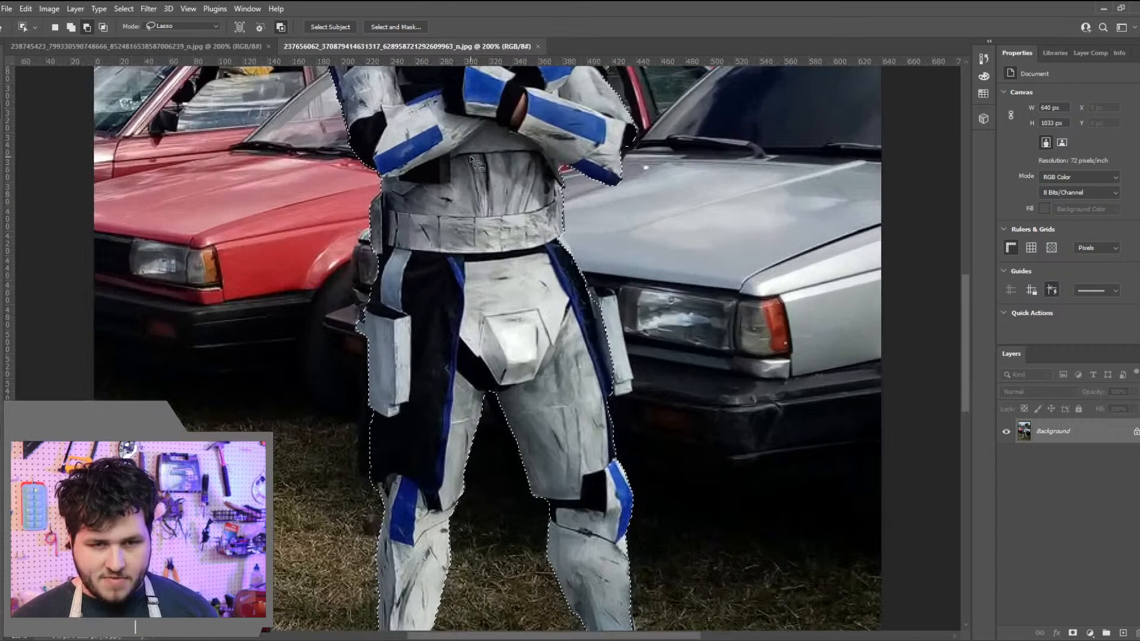
pyautogui.scroll(5, 501, 132)
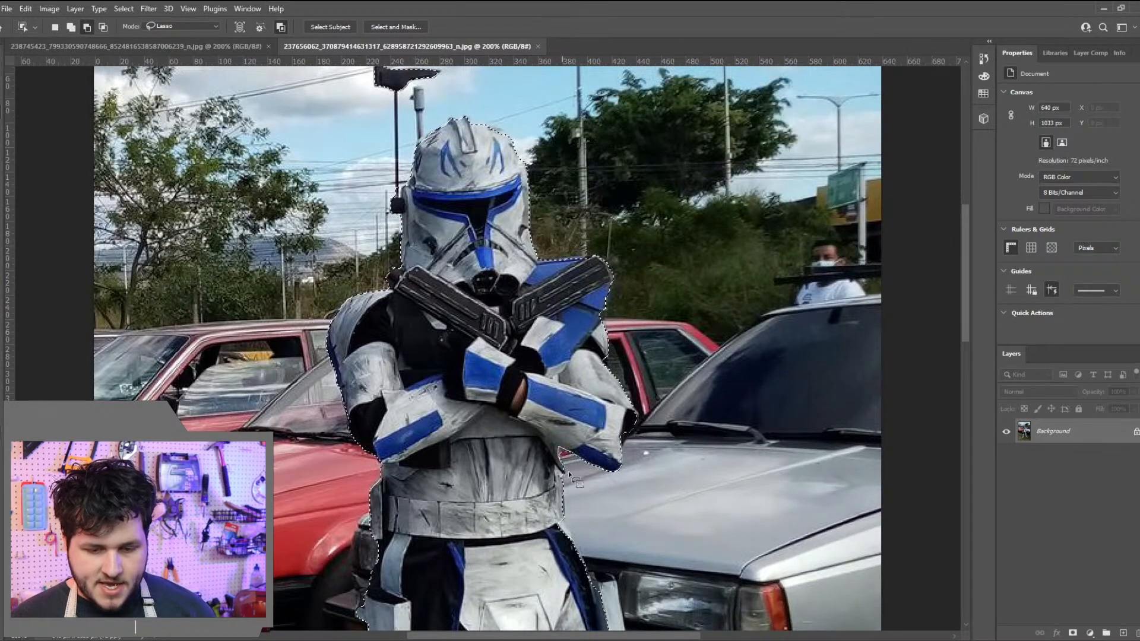
pyautogui.click(72, 26)
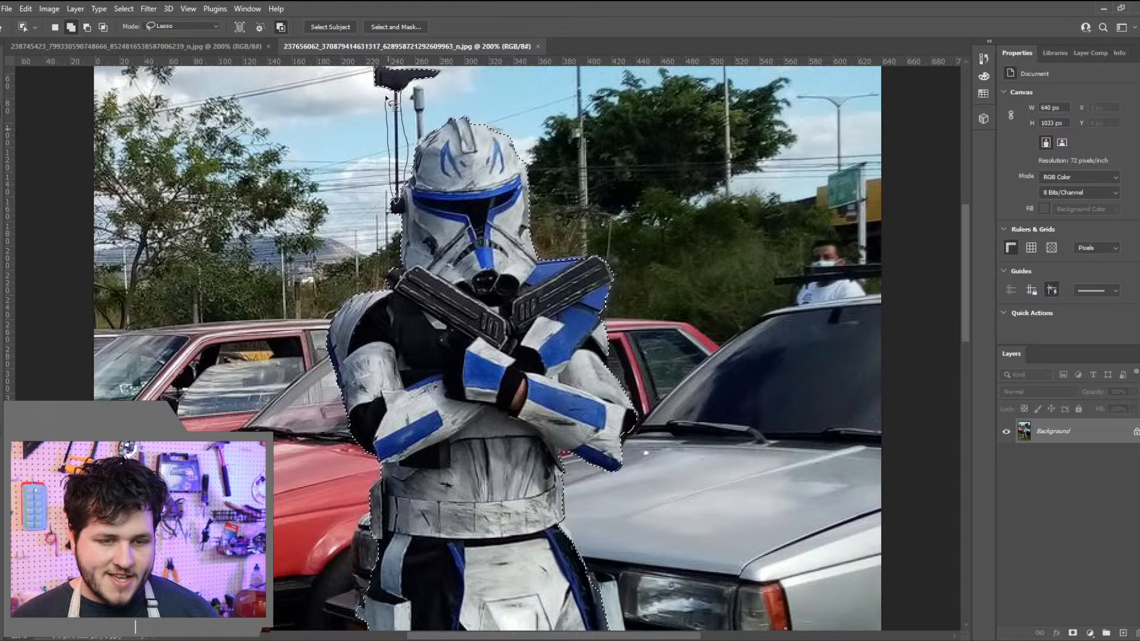
pyautogui.moveTo(405, 80); pyautogui.dragTo(400, 73)
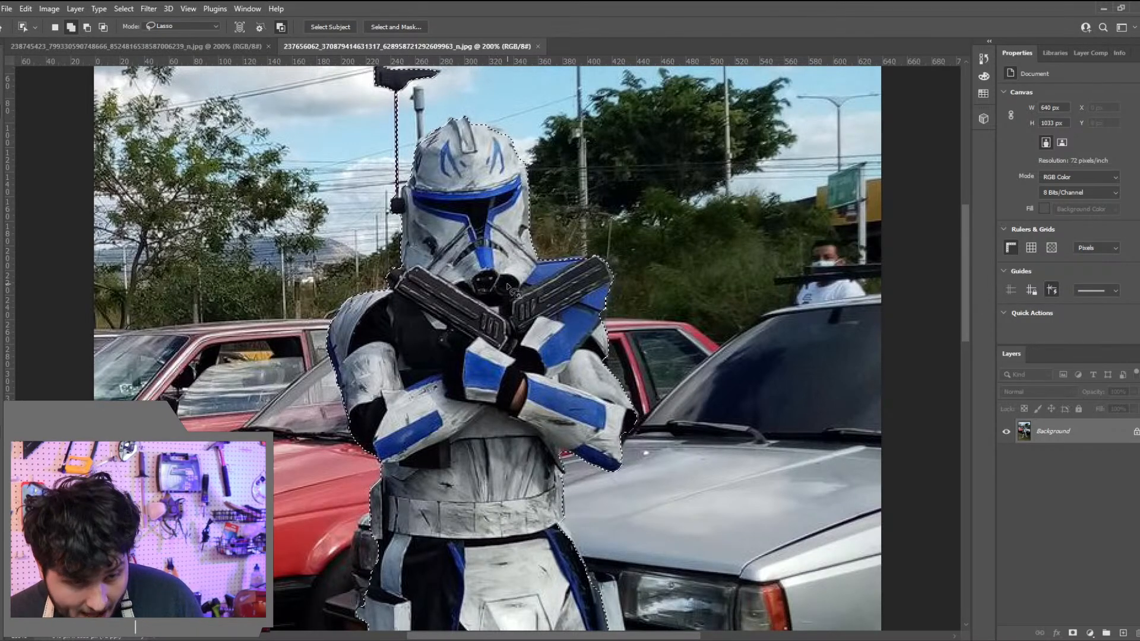
pyautogui.hotkey('ctrl', '-')
pyautogui.hotkey('ctrl', '-')
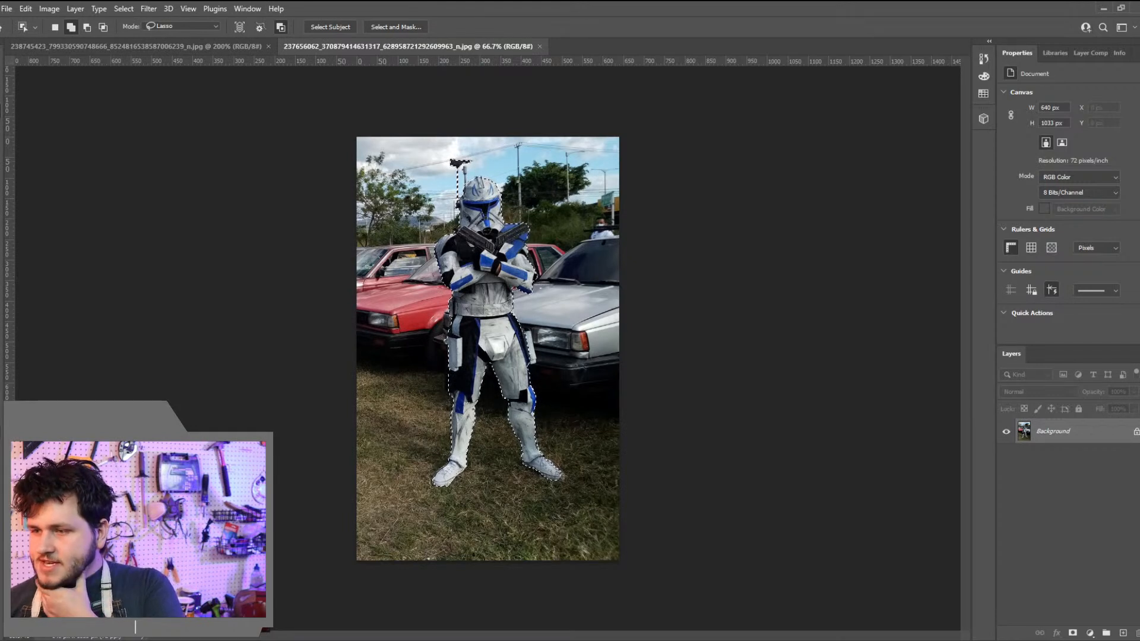
# Switch to the Chrome browser and open Google Images ready for a search
pyautogui.moveTo(528, 640)
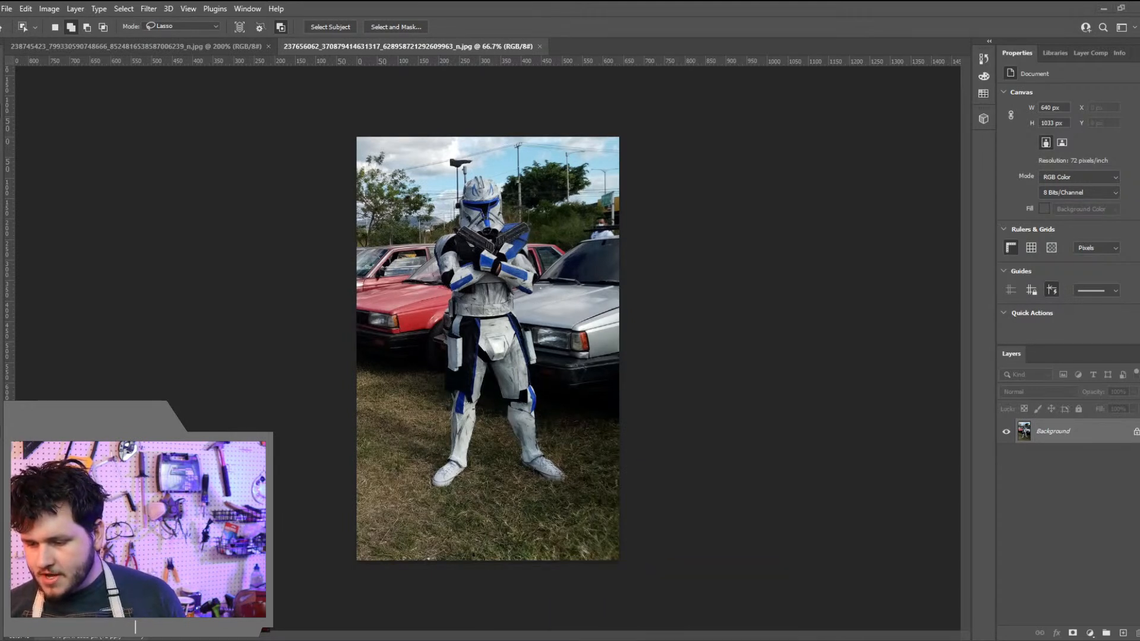
pyautogui.moveTo(0, 8); pyautogui.dragTo(279, 4)
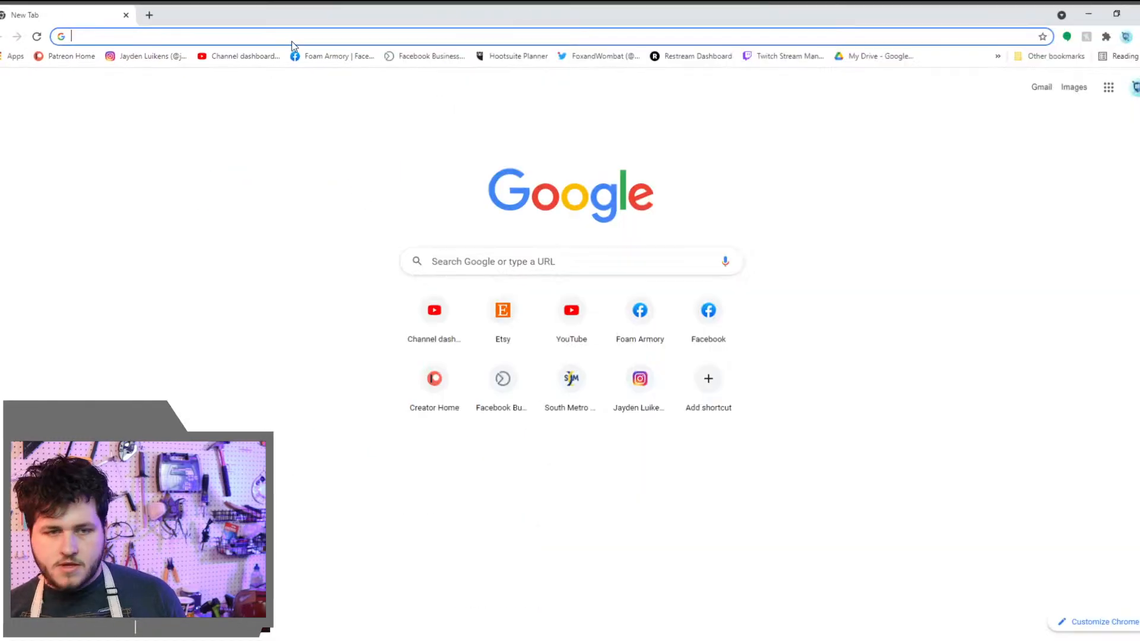
pyautogui.click(320, 35)
pyautogui.write('gg')
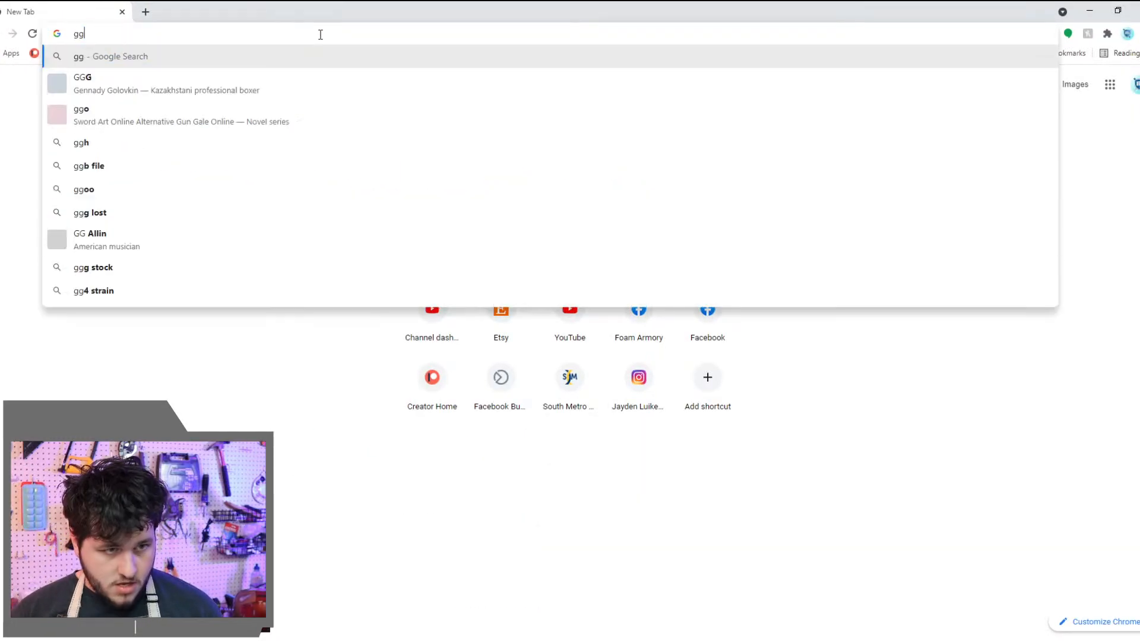
pyautogui.press('Down')
pyautogui.press('Down')
pyautogui.press('Down')
pyautogui.press('Return')
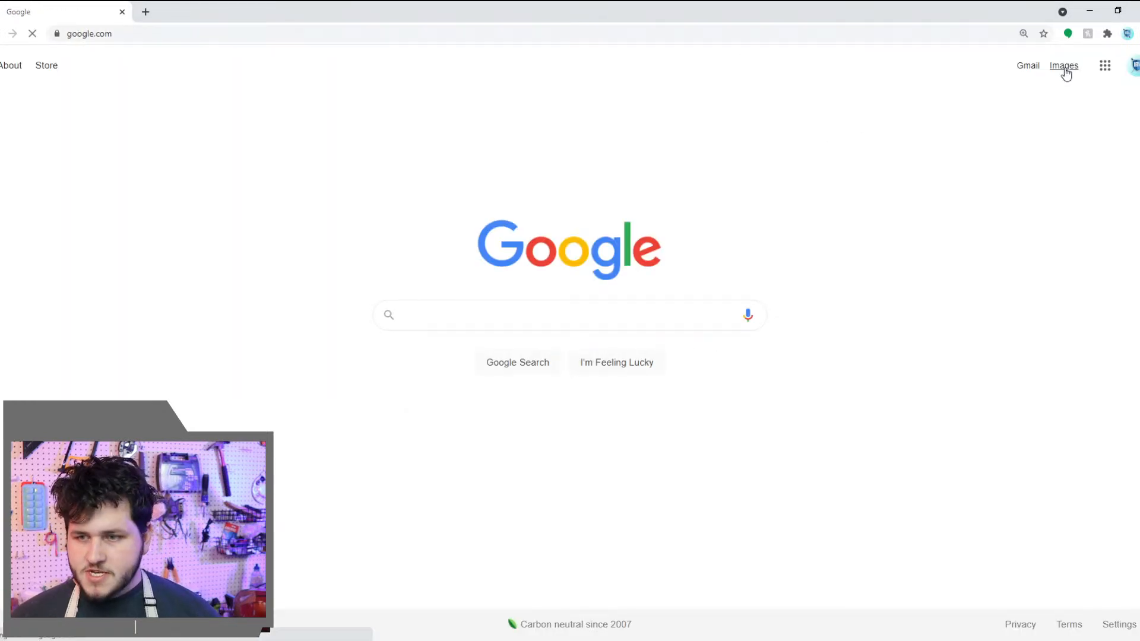
pyautogui.click(1064, 66)
pyautogui.click(430, 269)
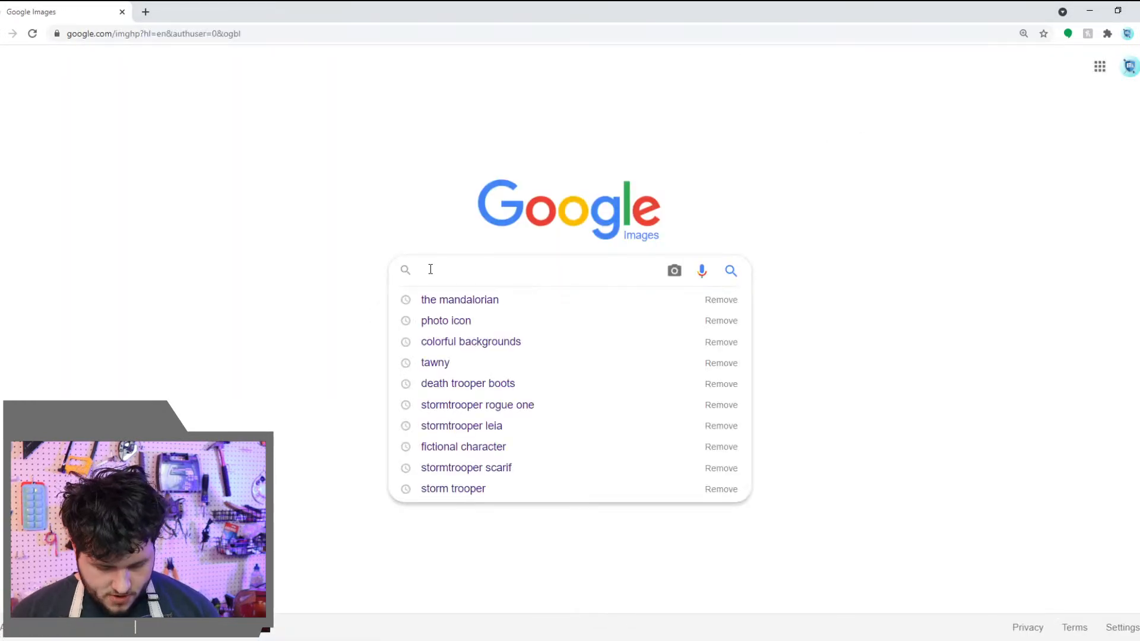
# Search Google Images for "captain rex clone wars"
pyautogui.write('captain rec')
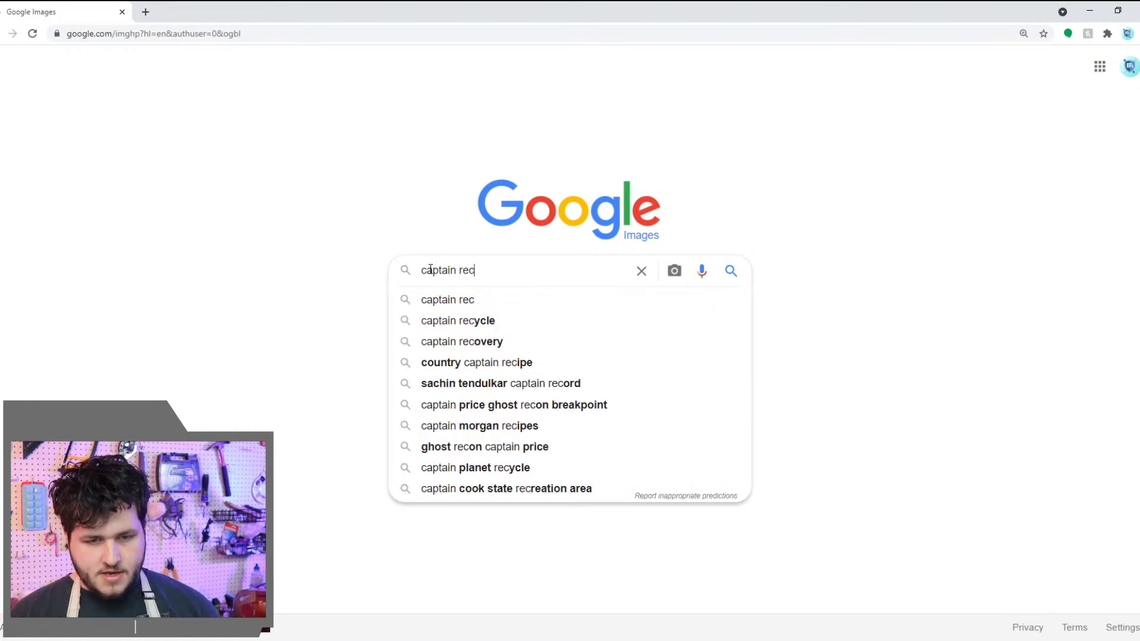
pyautogui.press('BackSpace')
pyautogui.write('x')
pyautogui.press('Down')
pyautogui.press('Down')
pyautogui.press('Return')
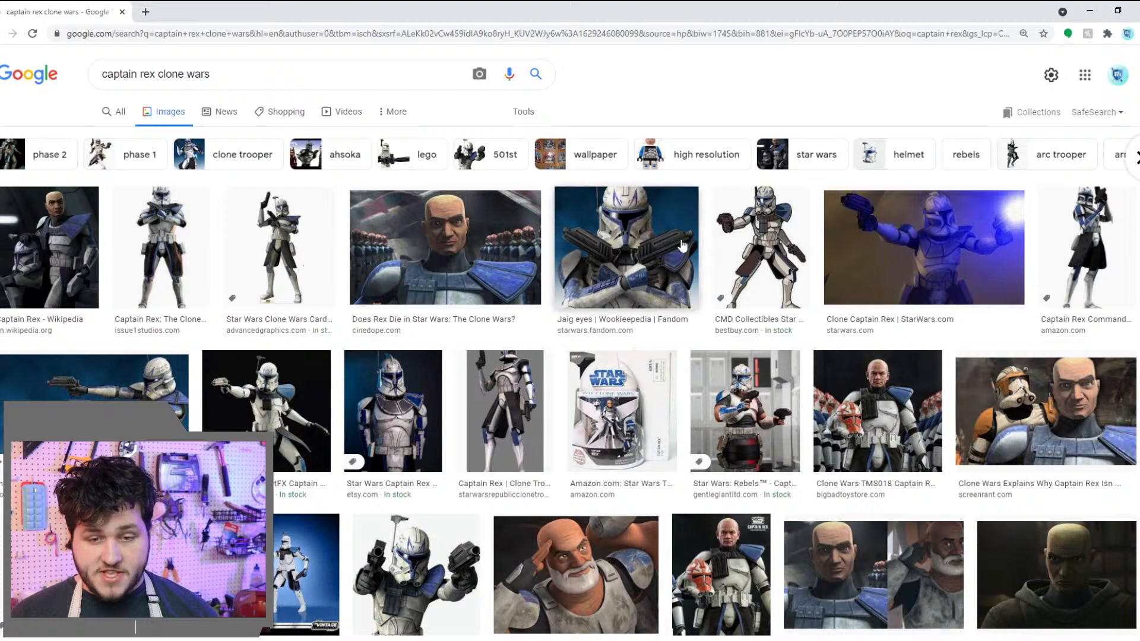
# Preview the "Jaig eyes" picture of Captain Rex with crossed blasters and browse the image results for other reference poses and scenes
pyautogui.click(682, 246)
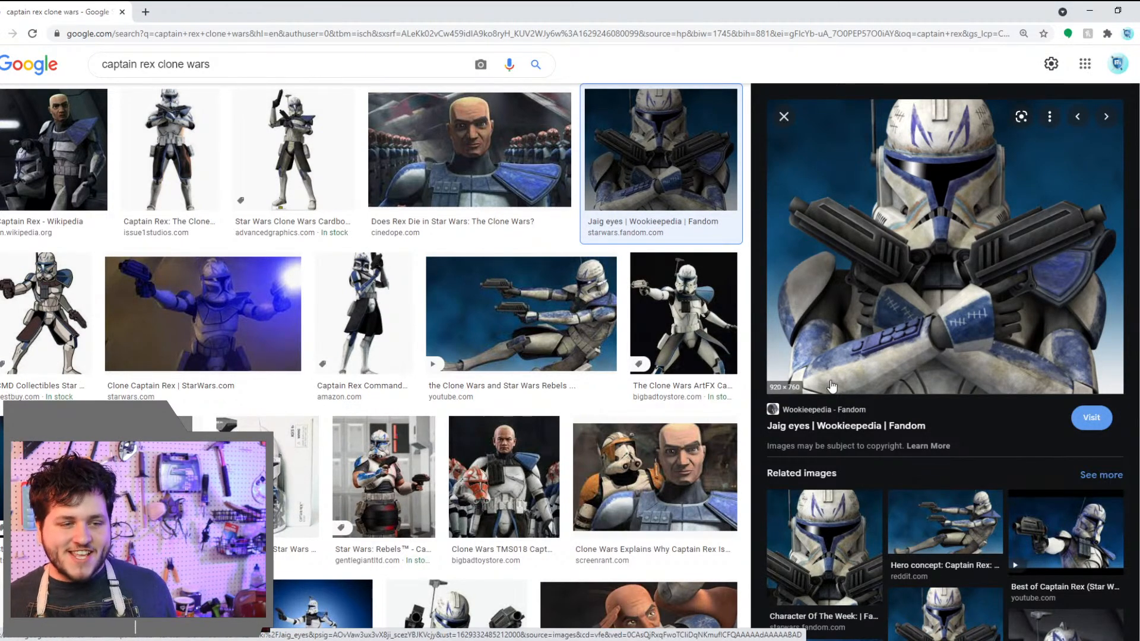
pyautogui.scroll(-8, 511, 395)
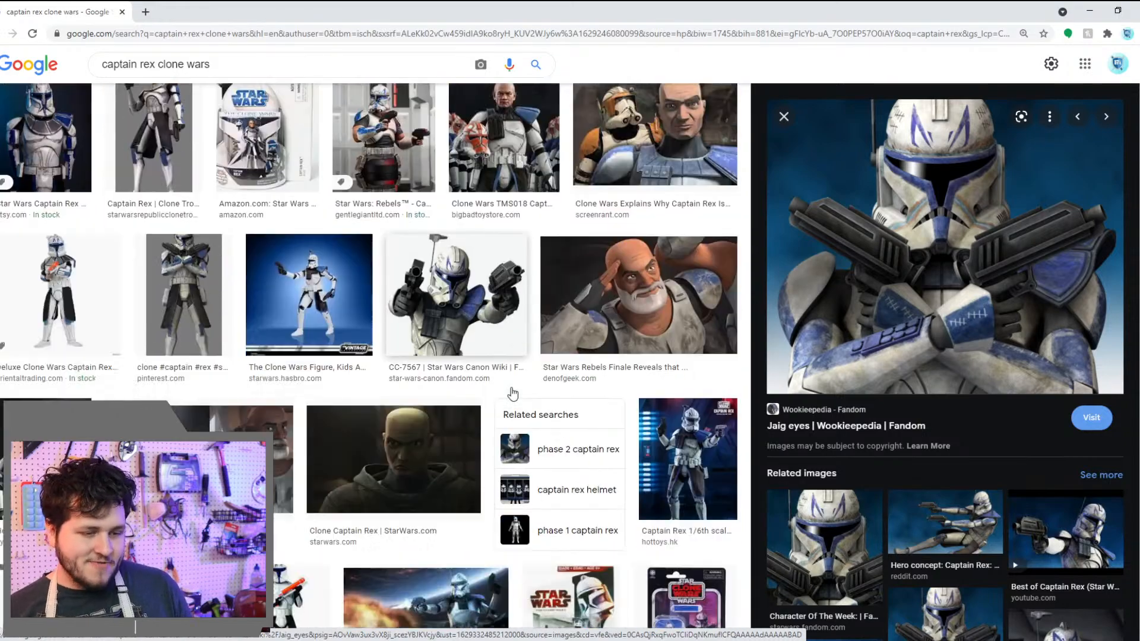
pyautogui.scroll(-4, 511, 395)
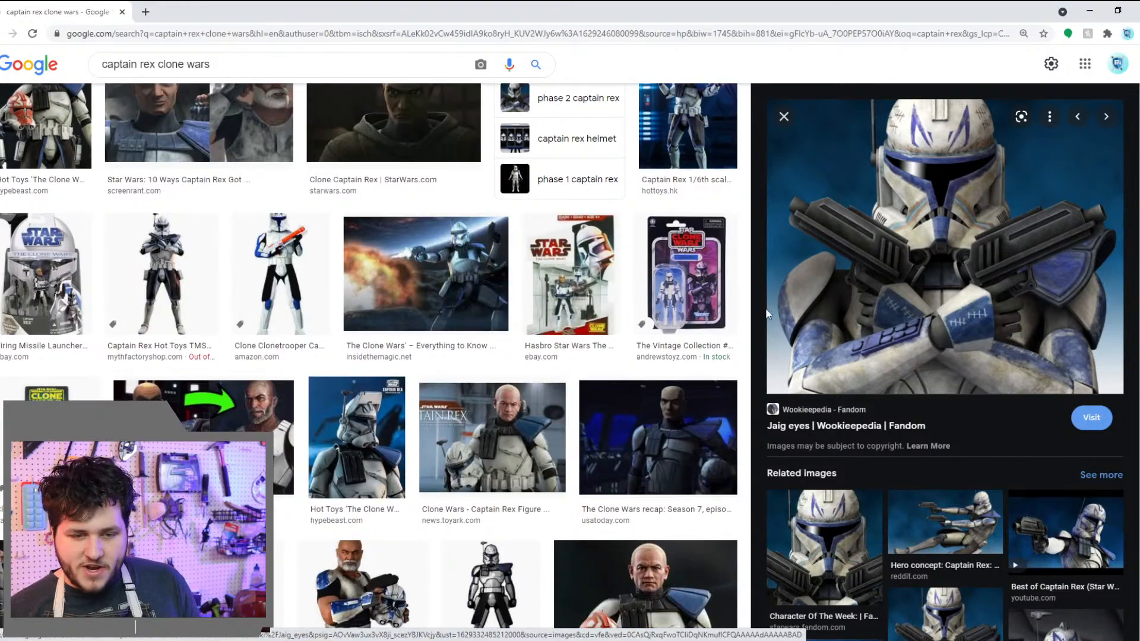
pyautogui.scroll(-15, 632, 428)
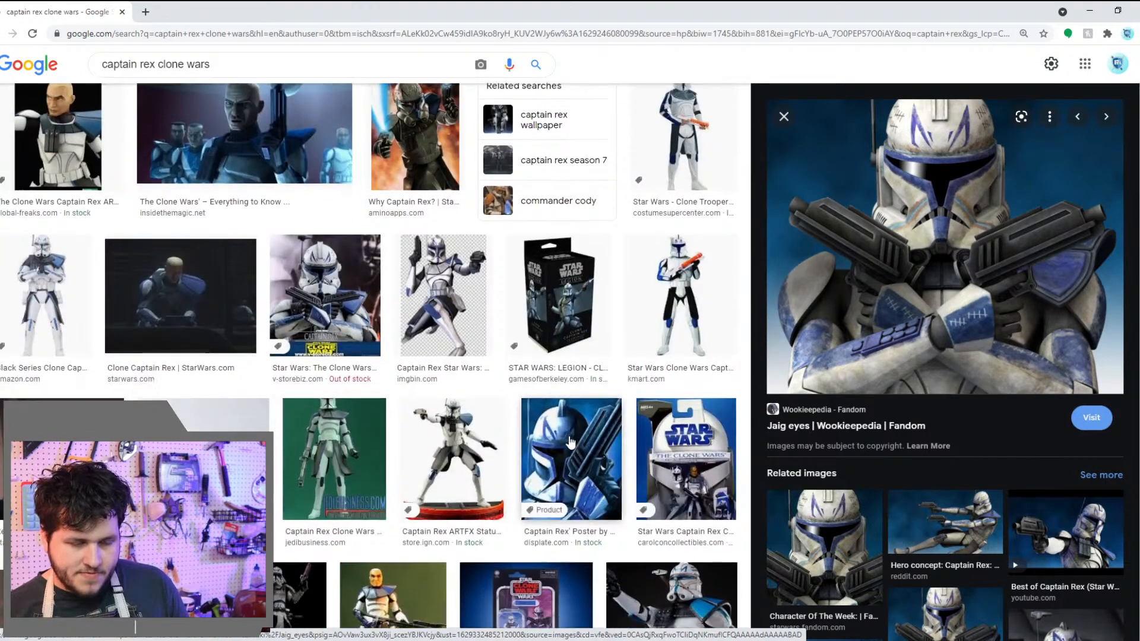
pyautogui.scroll(-1, 570, 443)
pyautogui.scroll(2, 569, 443)
pyautogui.scroll(-8, 570, 443)
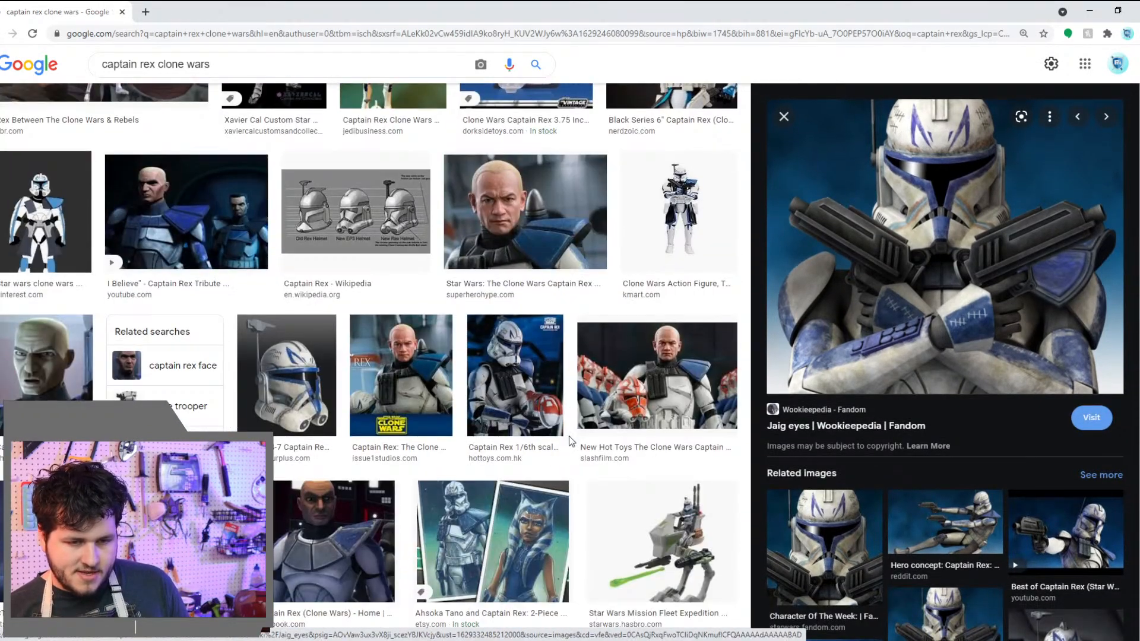
# Change the image search to "captain rex and troops"
pyautogui.moveTo(210, 65); pyautogui.dragTo(161, 68)
pyautogui.write('a')
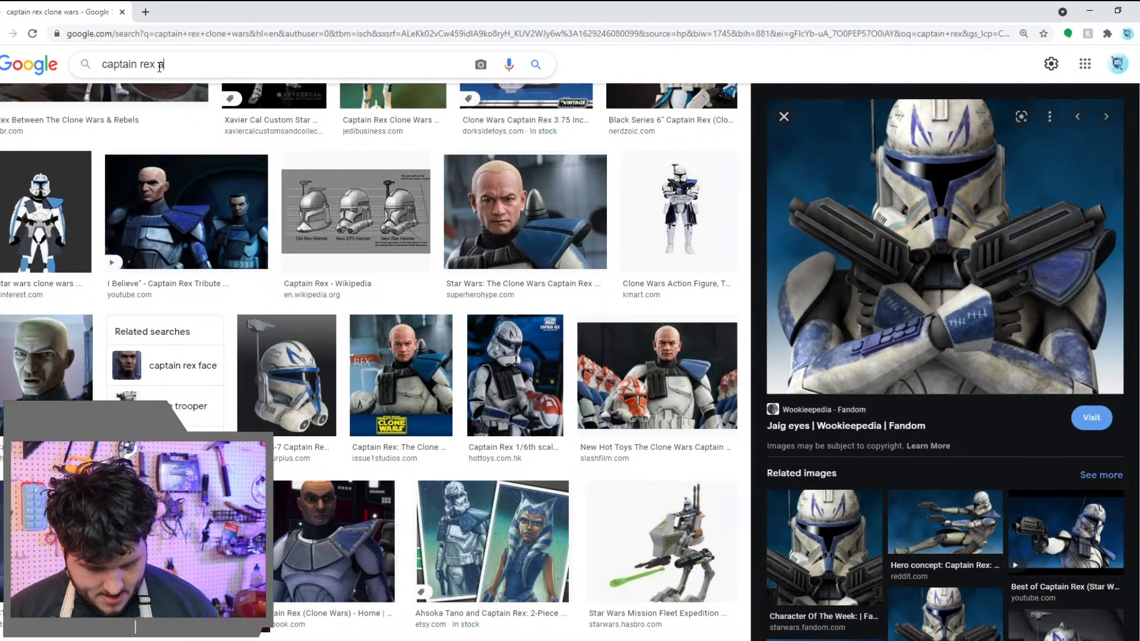
pyautogui.write('nd troops')
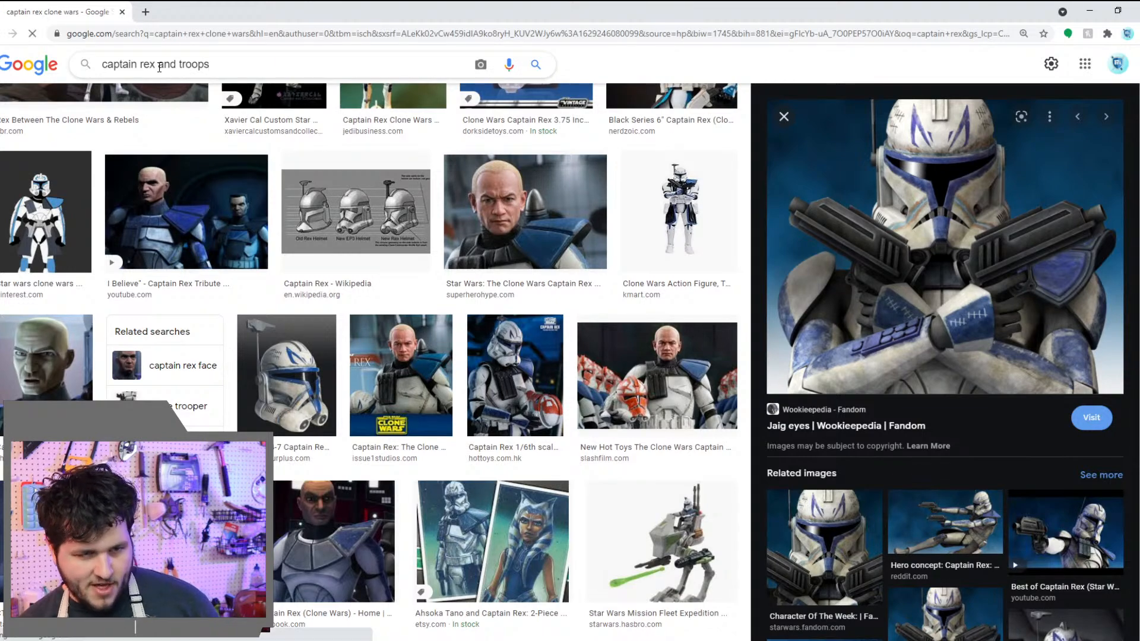
# Run the image search for "captain rex and troops", preview the 332nd Company picture and browse the results and related images
pyautogui.press('Return')
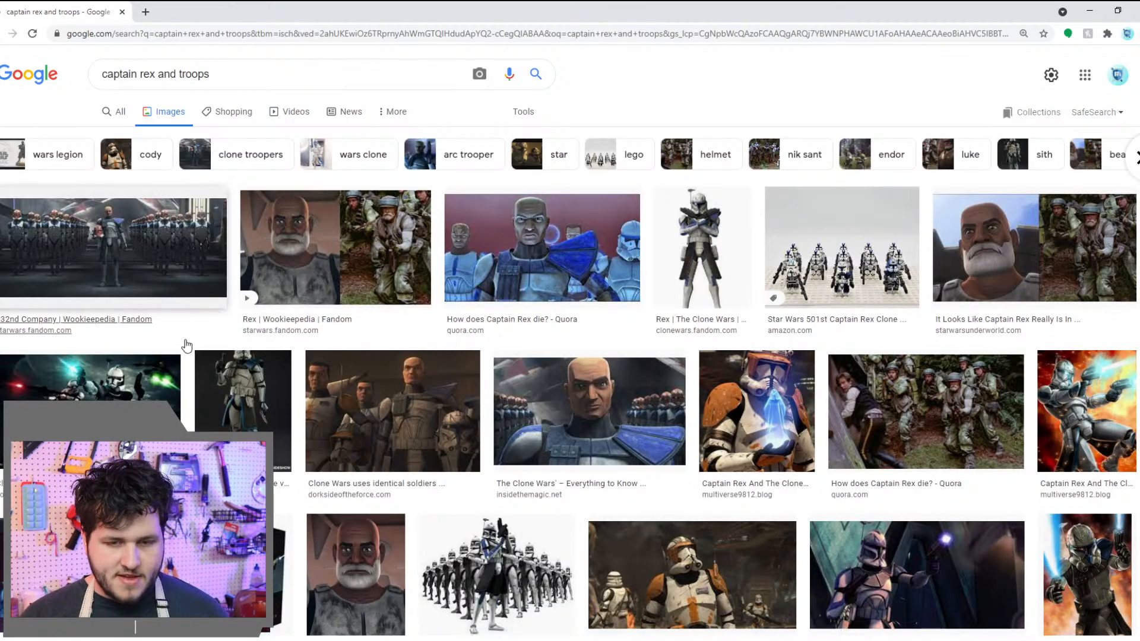
pyautogui.click(3, 256)
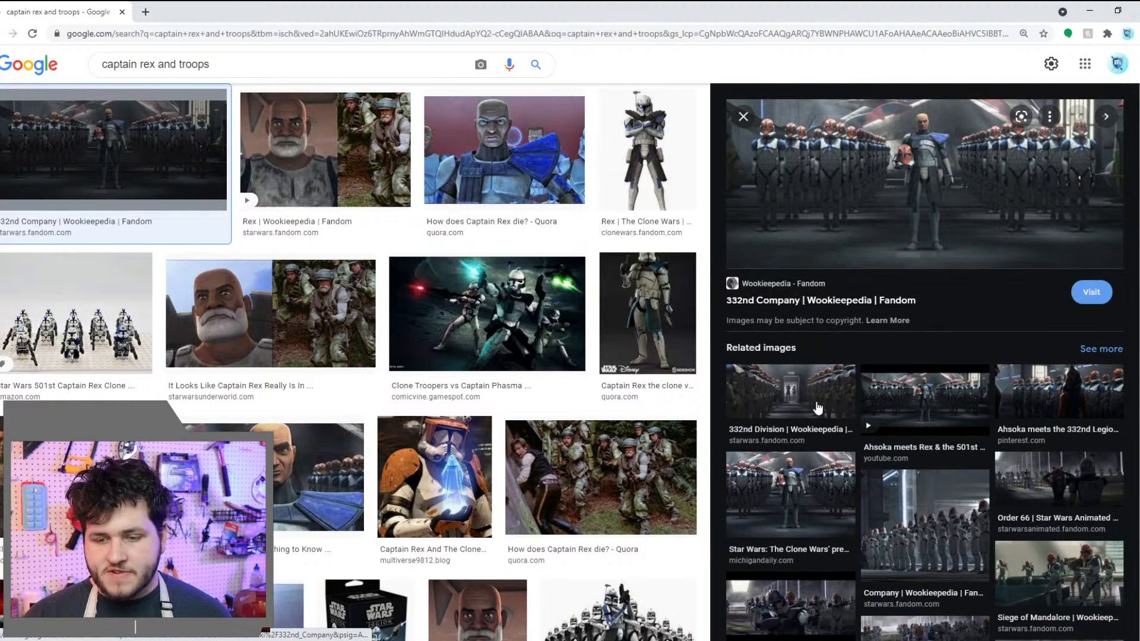
pyautogui.scroll(-2, 717, 550)
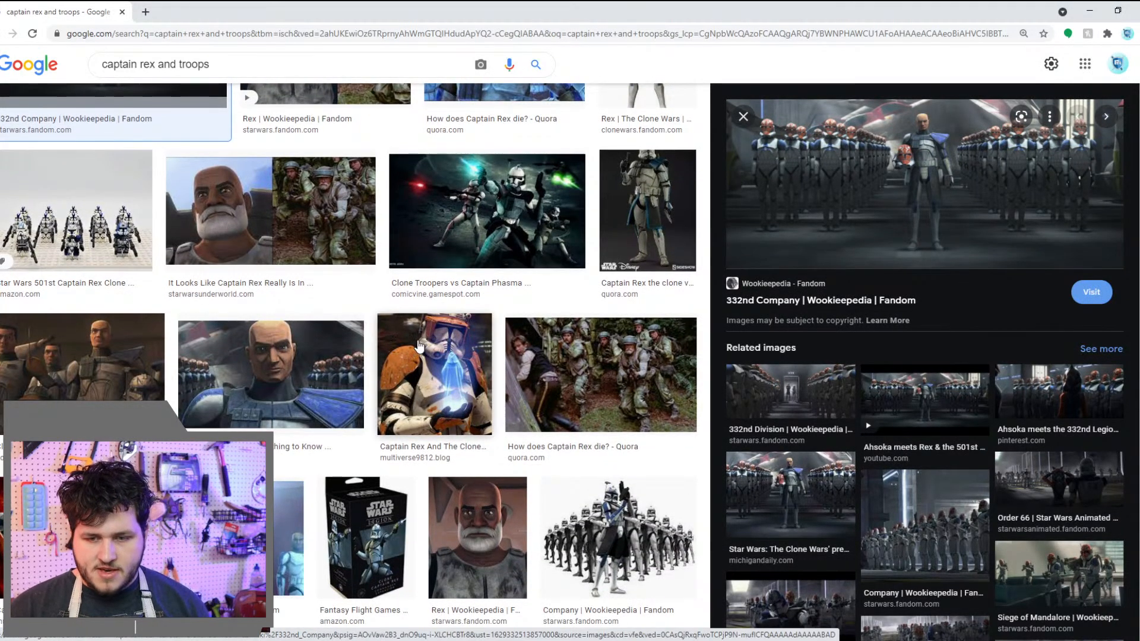
pyautogui.scroll(-3, 418, 345)
pyautogui.scroll(-2, 388, 429)
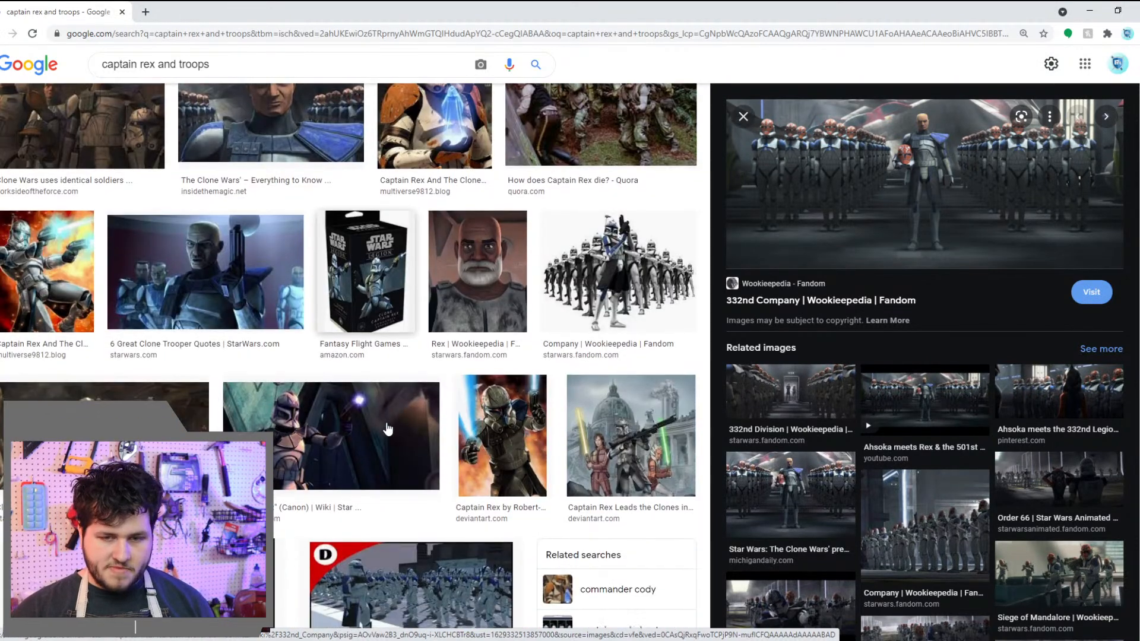
pyautogui.scroll(-2, 388, 428)
pyautogui.scroll(-2, 833, 515)
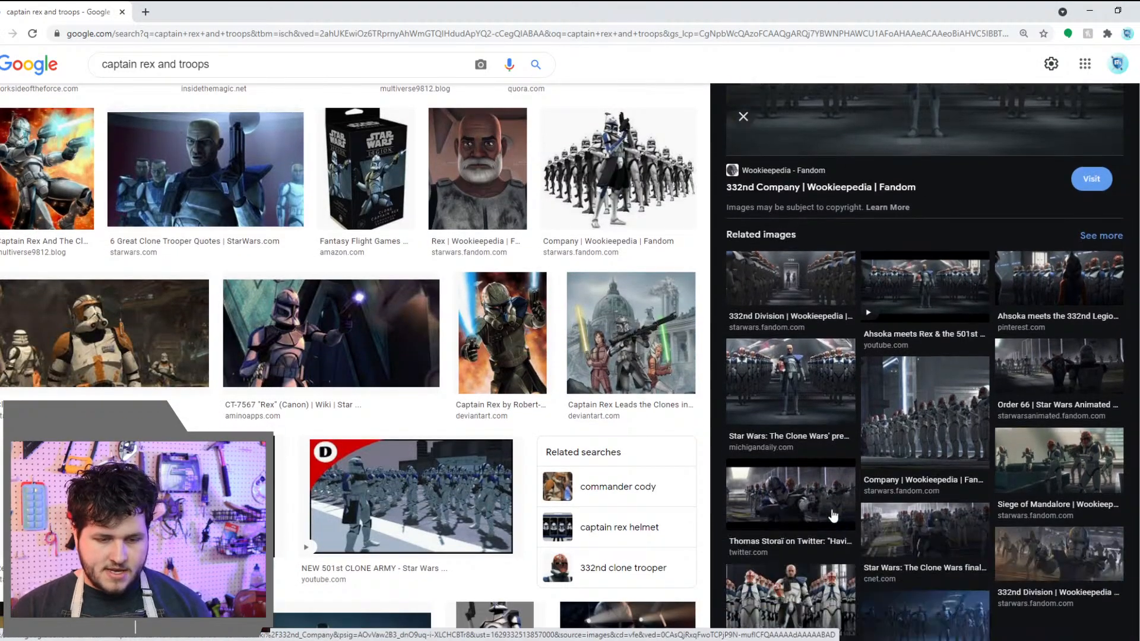
pyautogui.scroll(-2, 817, 498)
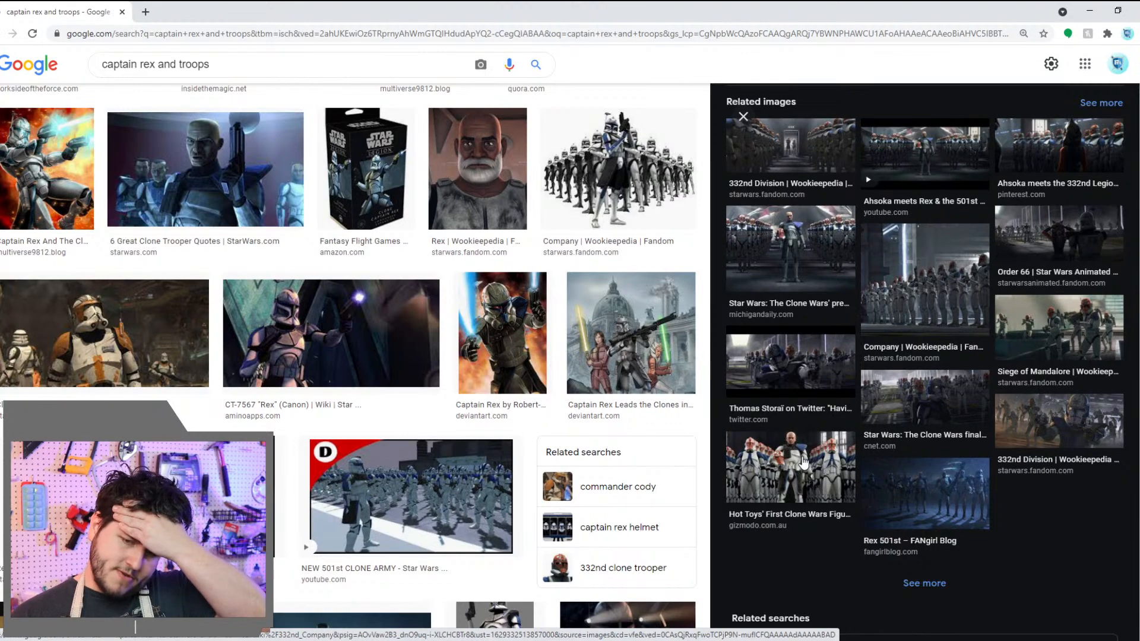
pyautogui.scroll(-2, 784, 475)
pyautogui.scroll(-5, 353, 455)
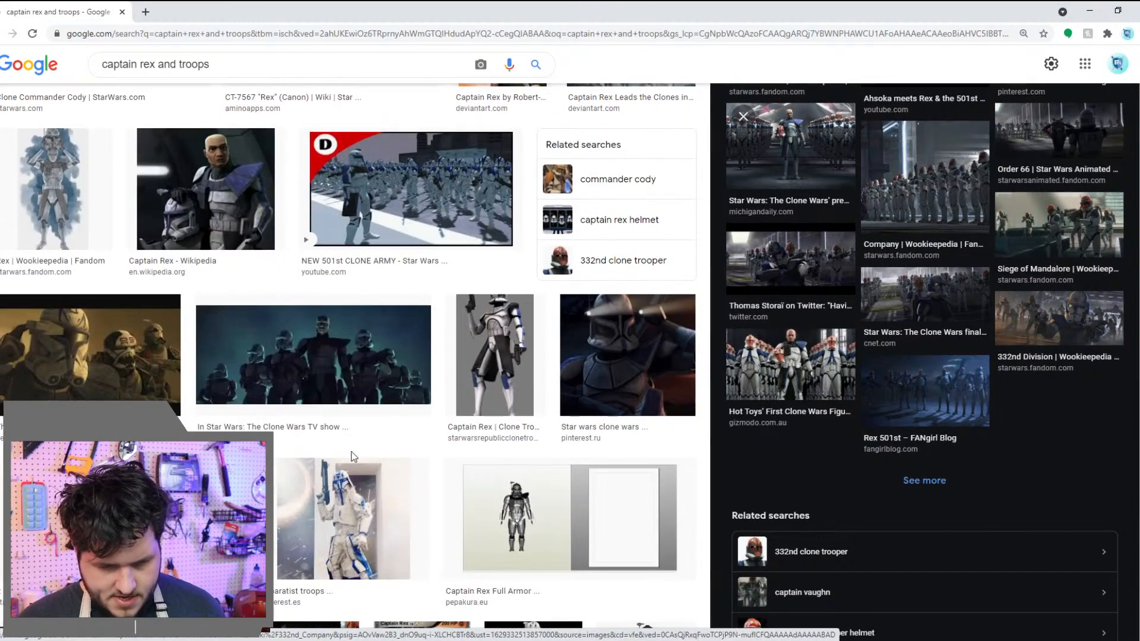
pyautogui.scroll(3, 830, 343)
# Run a reverse image search on the related Michigan Daily picture of Rex before his troops and list its large versions
pyautogui.click(831, 338)
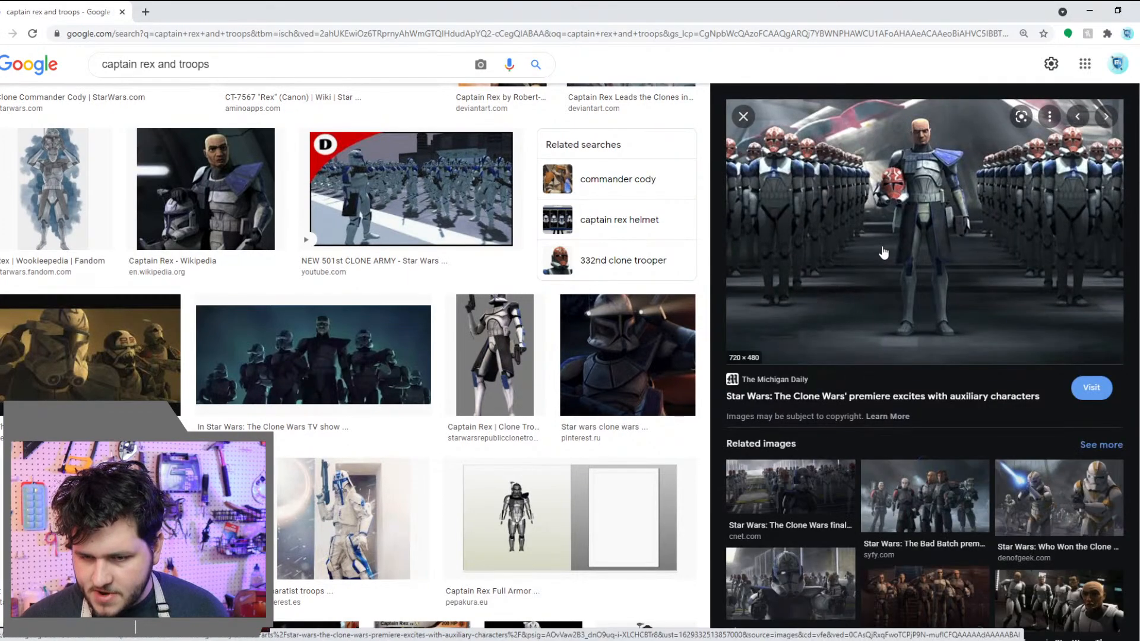
pyautogui.moveTo(907, 267); pyautogui.dragTo(268, 159)
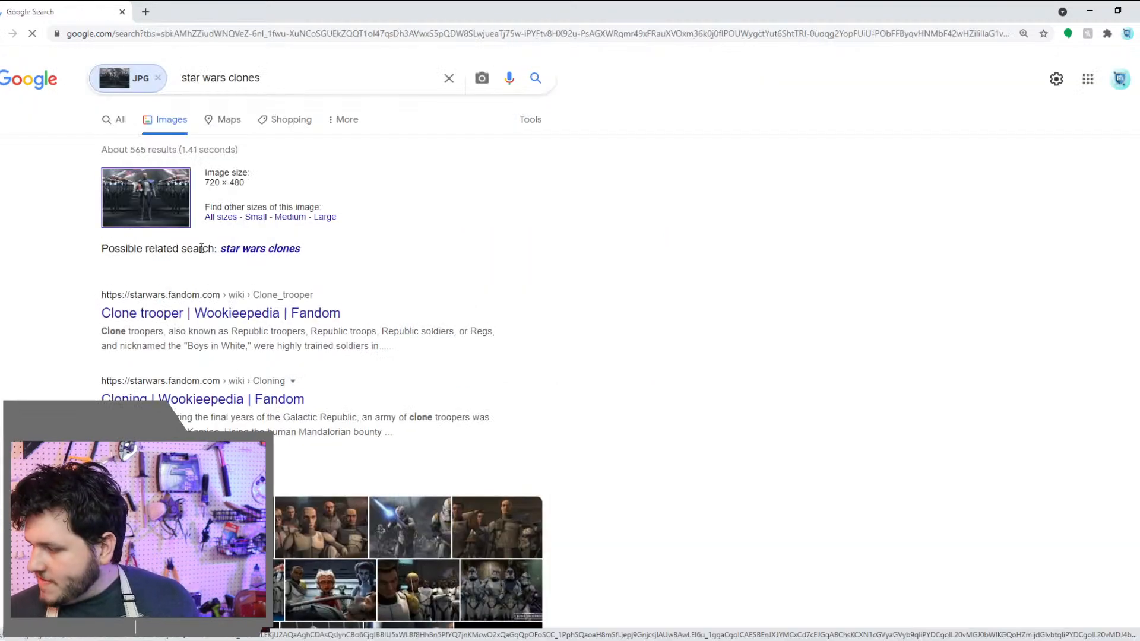
pyautogui.click(328, 218)
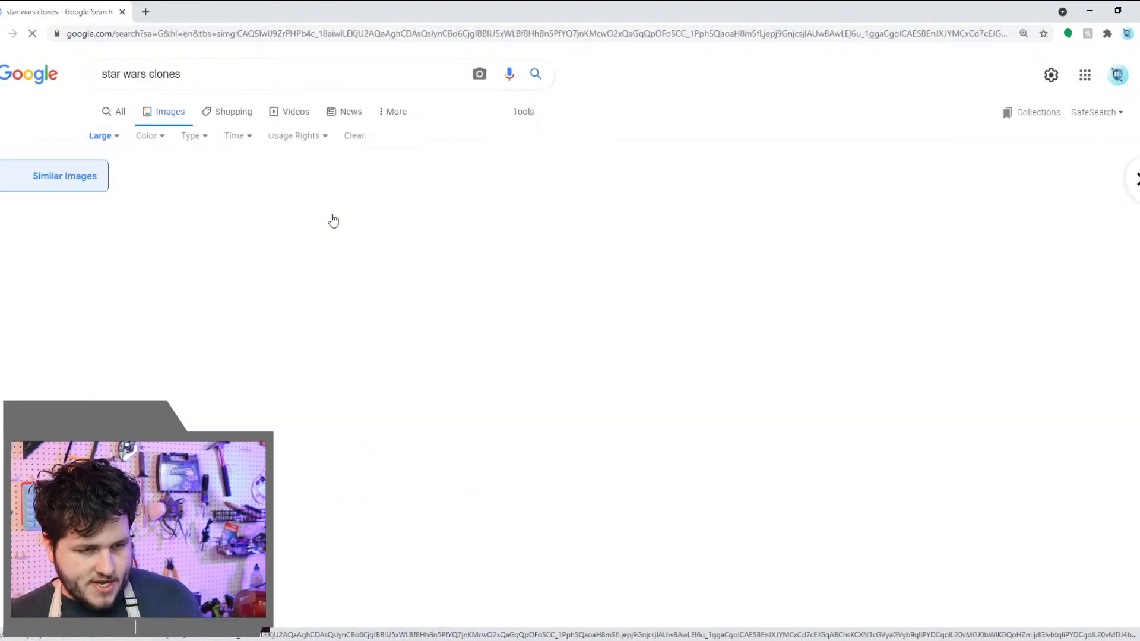
# Compare the two large versions and open the 2000 × 1498 "Ahsoka Tano And Rex Fanart" image in its own browser tab
pyautogui.click(108, 271)
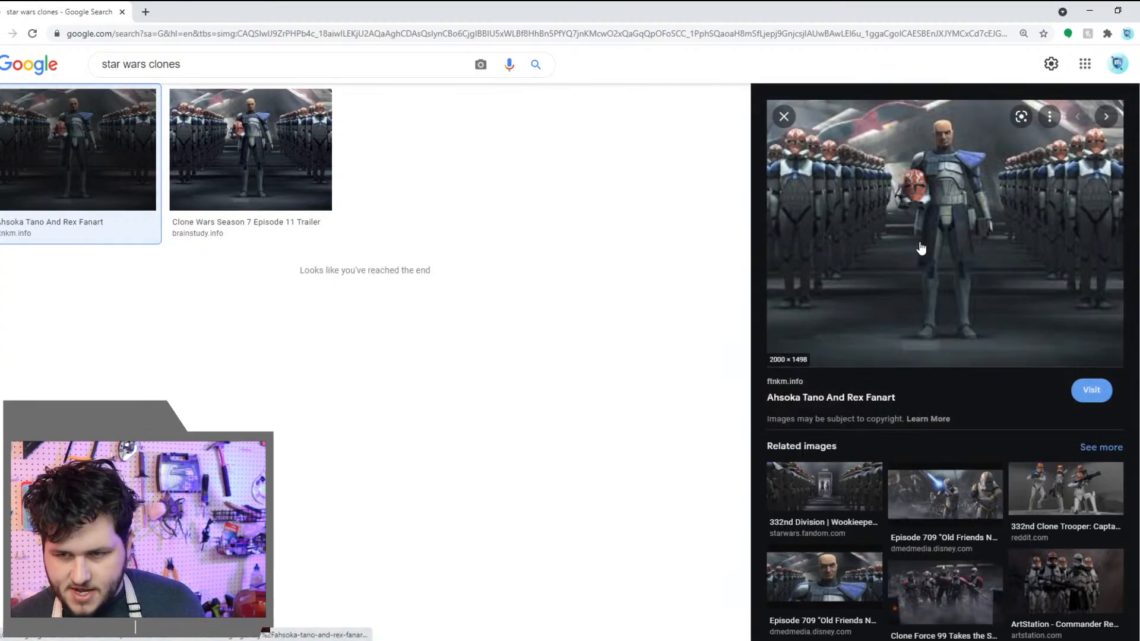
pyautogui.click(257, 172)
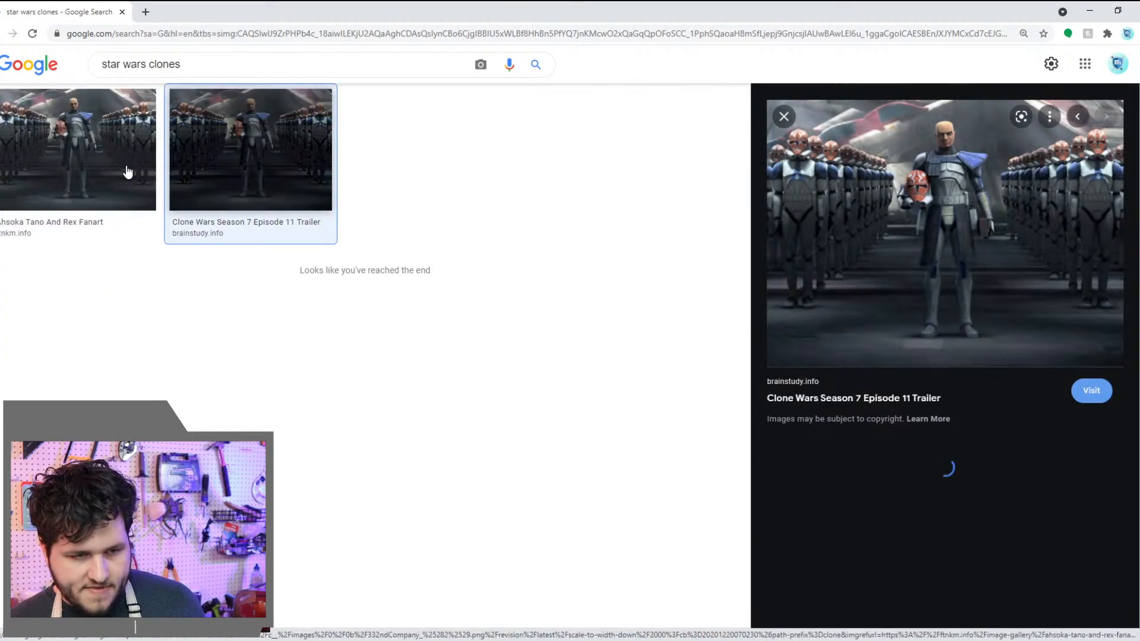
pyautogui.rightClick(925, 222)
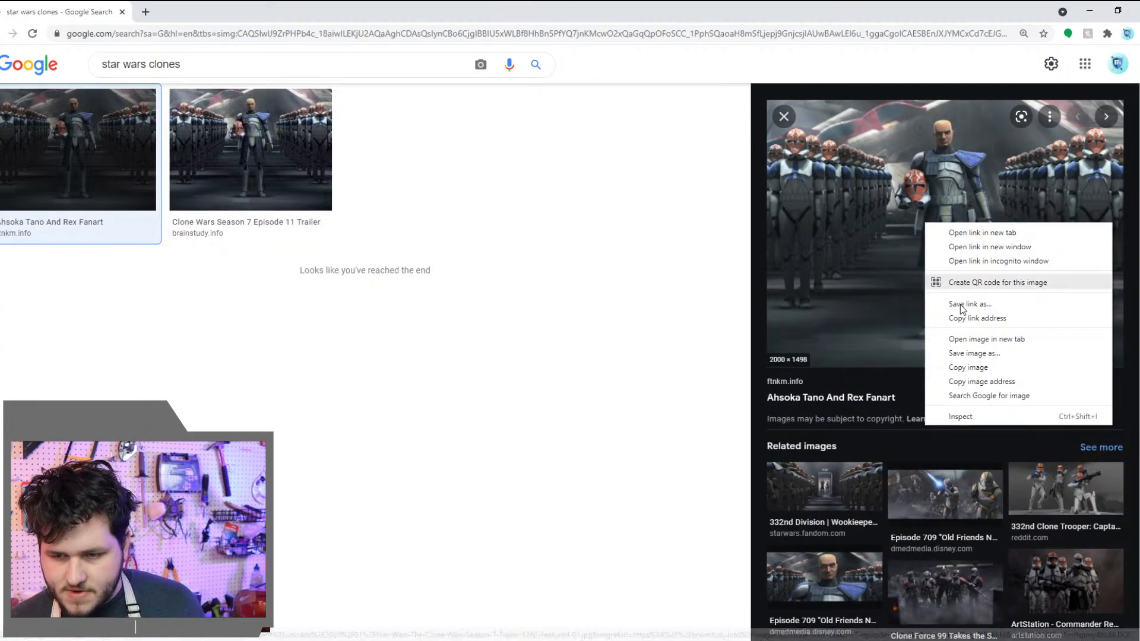
pyautogui.click(993, 337)
pyautogui.click(202, 11)
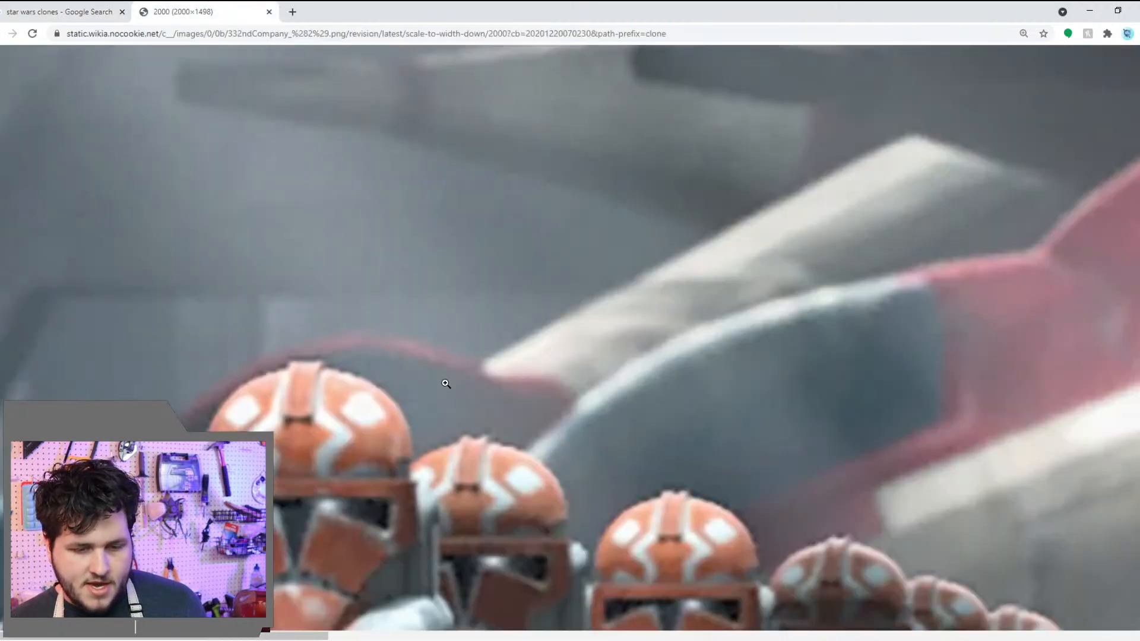
# Save the full-size image as 332nd in PNG format in the Kiri Props folder under Fan Photo Edits
pyautogui.scroll(-5, 445, 384)
pyautogui.rightClick(524, 402)
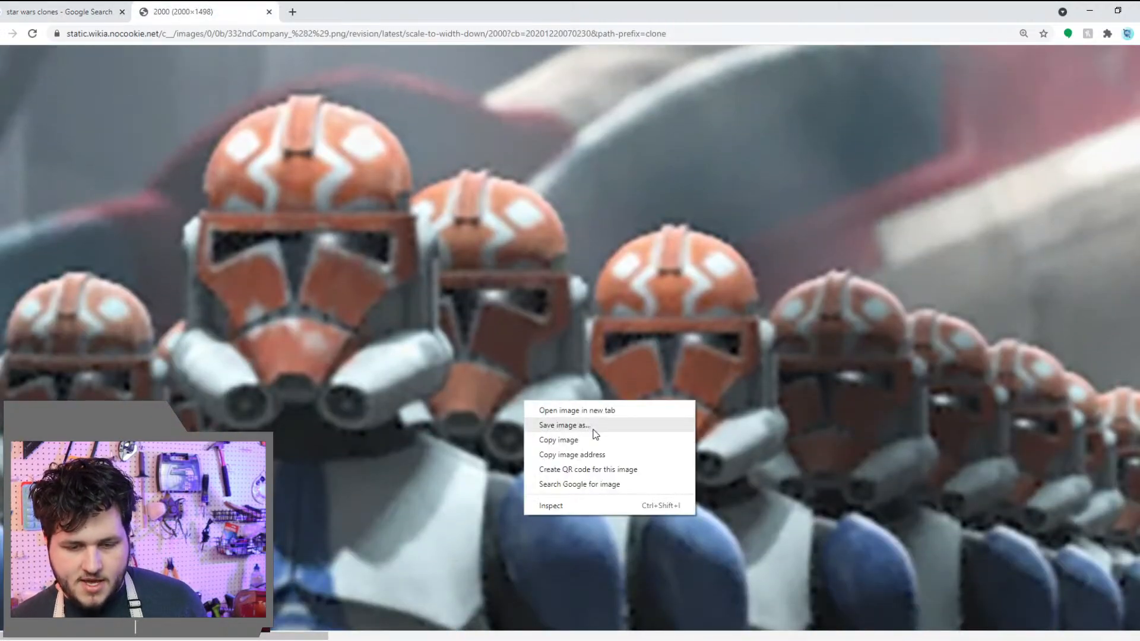
pyautogui.click(593, 430)
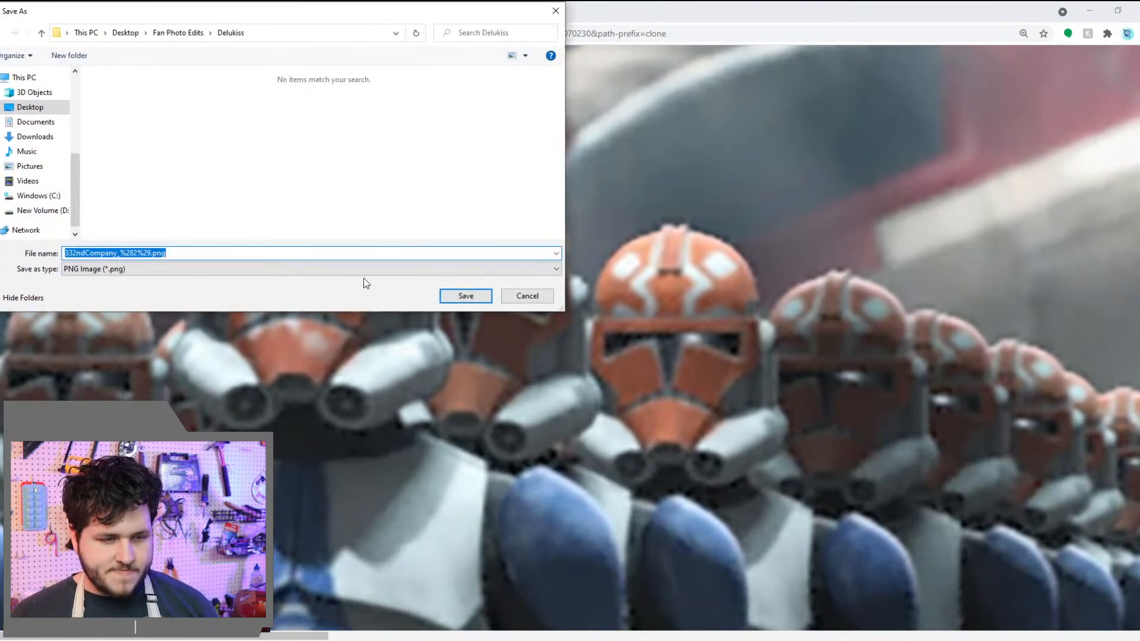
pyautogui.click(189, 33)
pyautogui.doubleClick(261, 116)
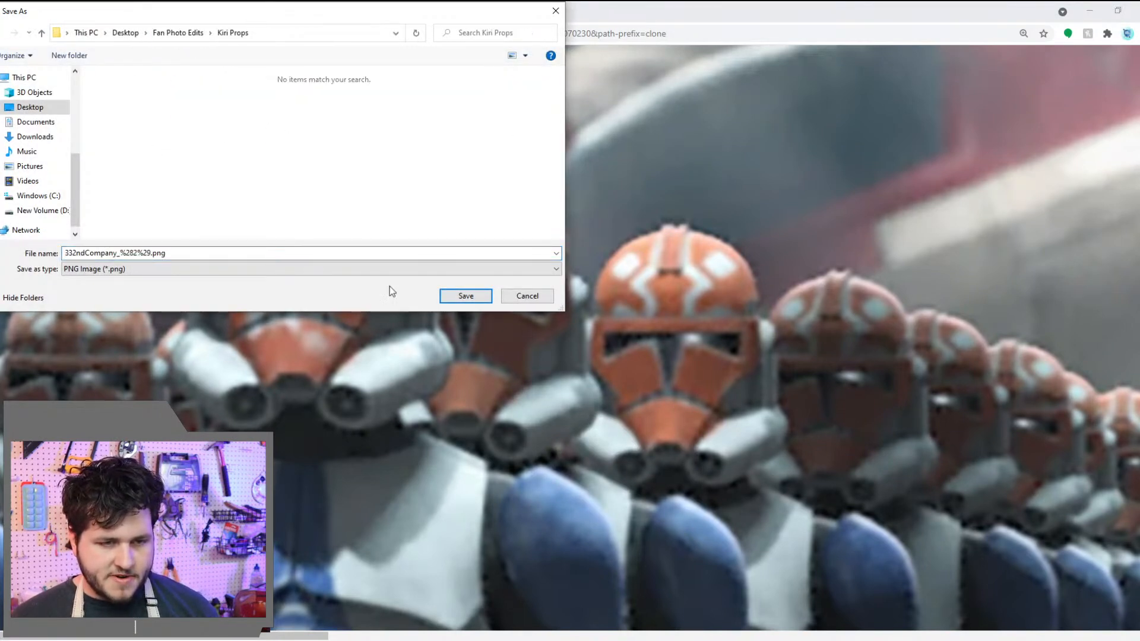
pyautogui.click(329, 254)
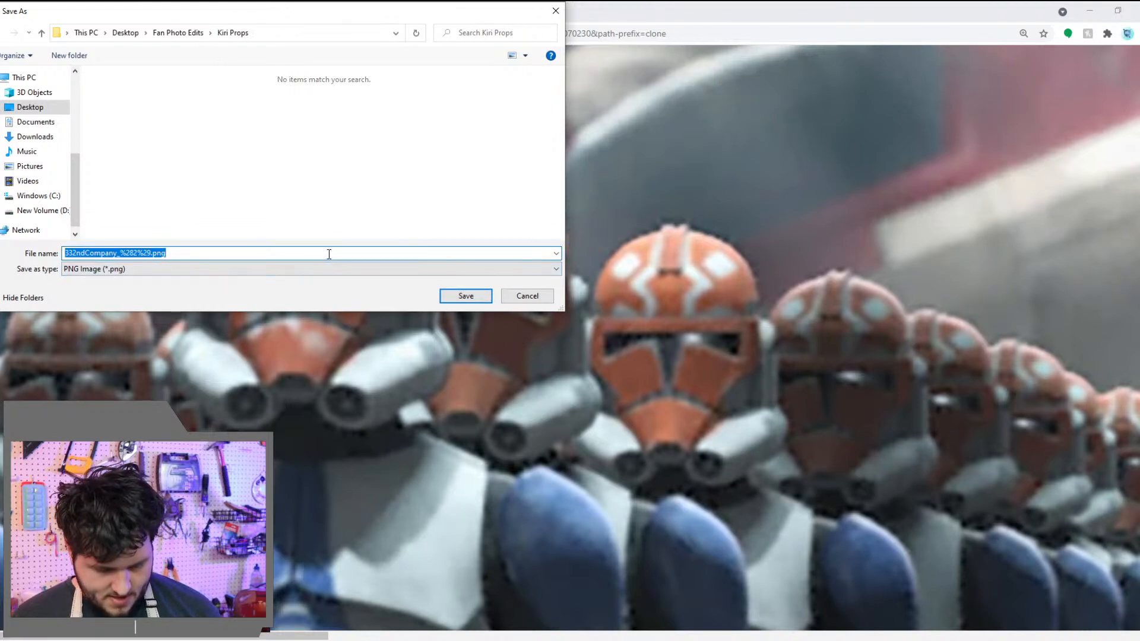
pyautogui.write('3')
pyautogui.press('Return')
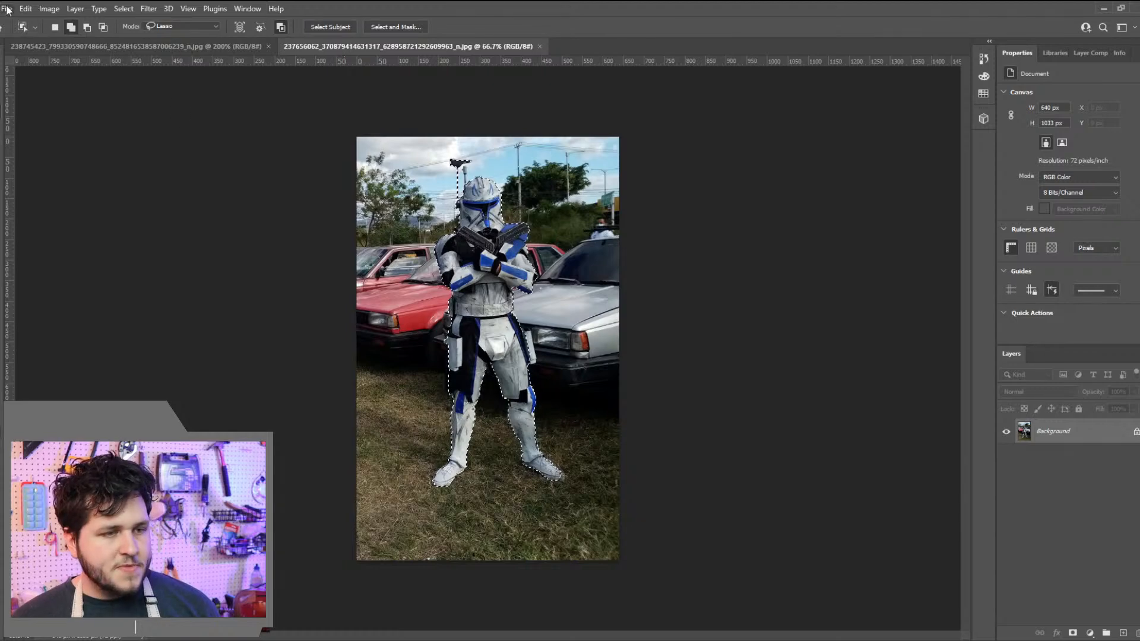
# Switch to Photoshop and open 332nd.png from the Kiri Props folder as a new document
pyautogui.click(6, 8)
pyautogui.click(19, 34)
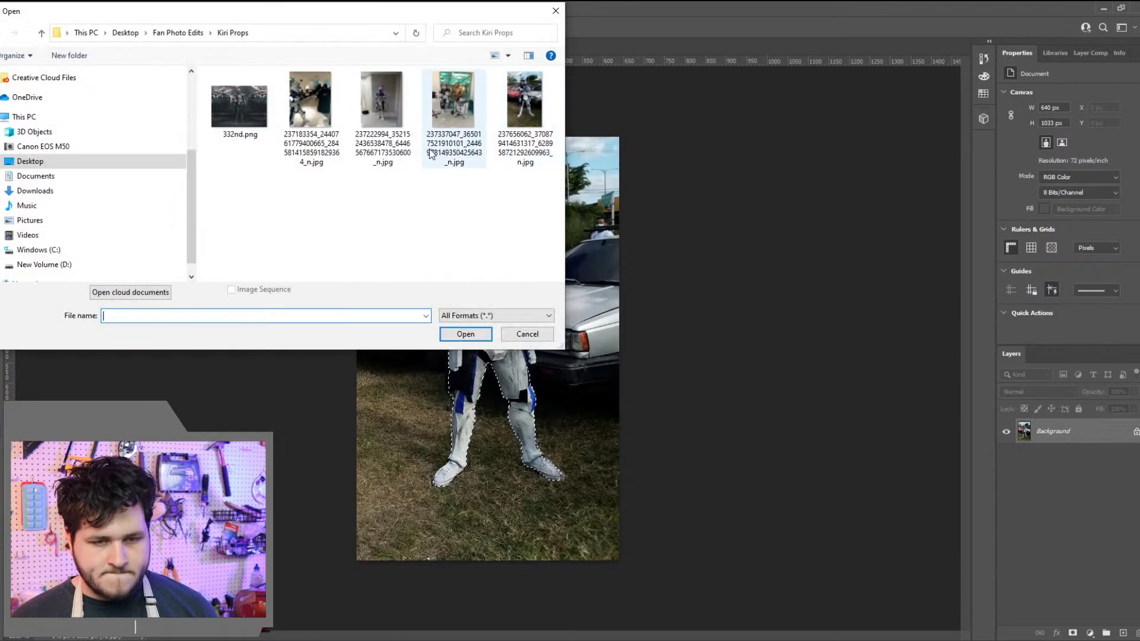
pyautogui.doubleClick(240, 107)
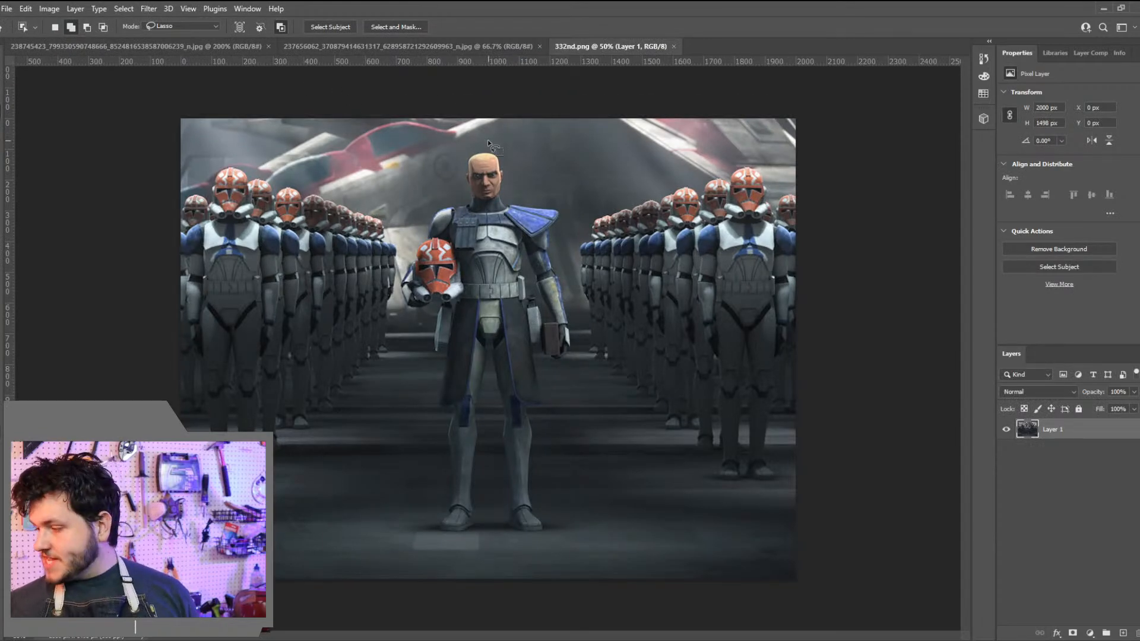
# Paste the selected armored trooper from the car-park photo into 332nd.png as a new layer
pyautogui.click(383, 45)
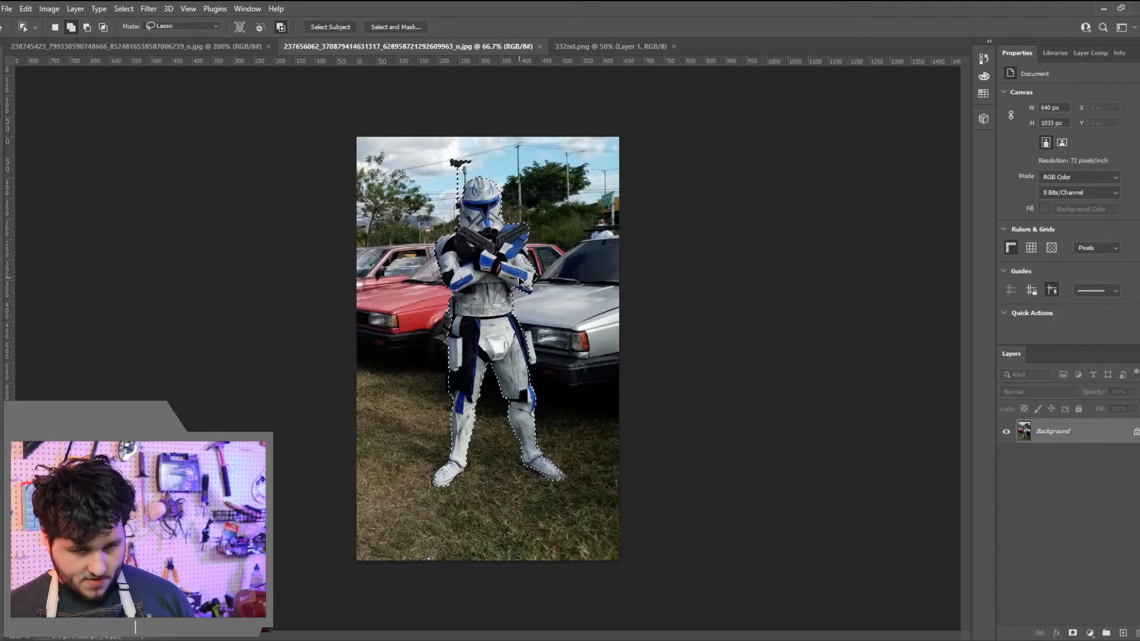
pyautogui.click(577, 48)
pyautogui.hotkey('ctrl', 'v')
# Scale the pasted trooper to about 553 by 1389 px and position it over the central standing figure
pyautogui.hotkey('ctrl', 't')
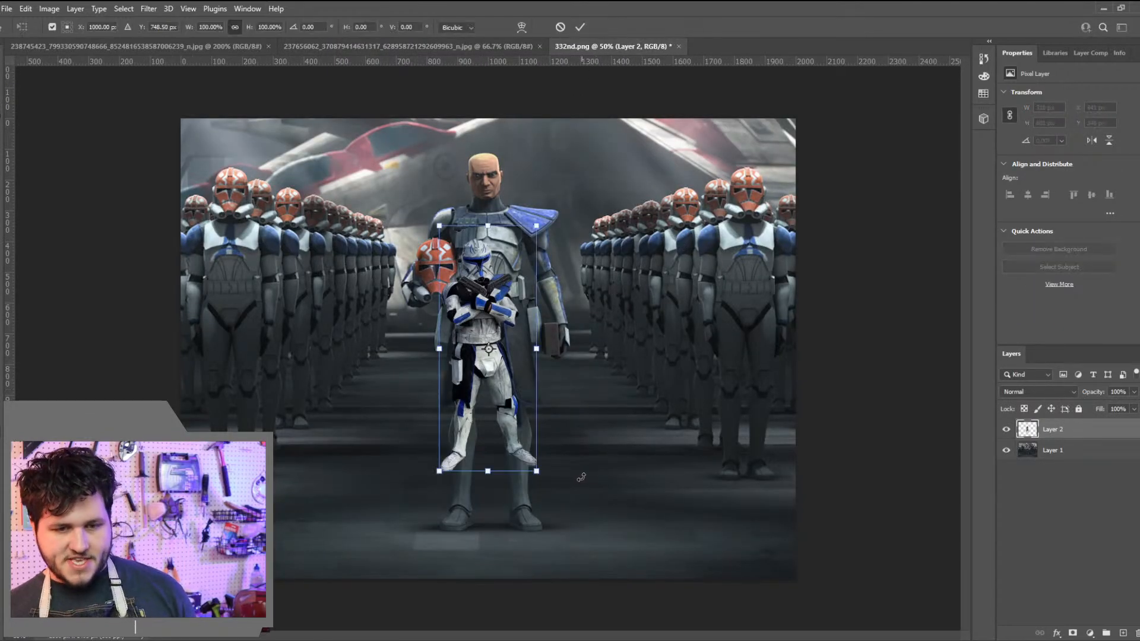
pyautogui.moveTo(536, 471); pyautogui.dragTo(661, 587)
pyautogui.moveTo(492, 470); pyautogui.dragTo(472, 372)
pyautogui.moveTo(612, 532)
pyautogui.mouseDown()
pyautogui.moveTo(604, 543)
pyautogui.moveTo(614, 538)
pyautogui.mouseUp()
pyautogui.moveTo(547, 488); pyautogui.dragTo(604, 553)
pyautogui.moveTo(554, 510); pyautogui.dragTo(540, 520)
pyautogui.press('l')
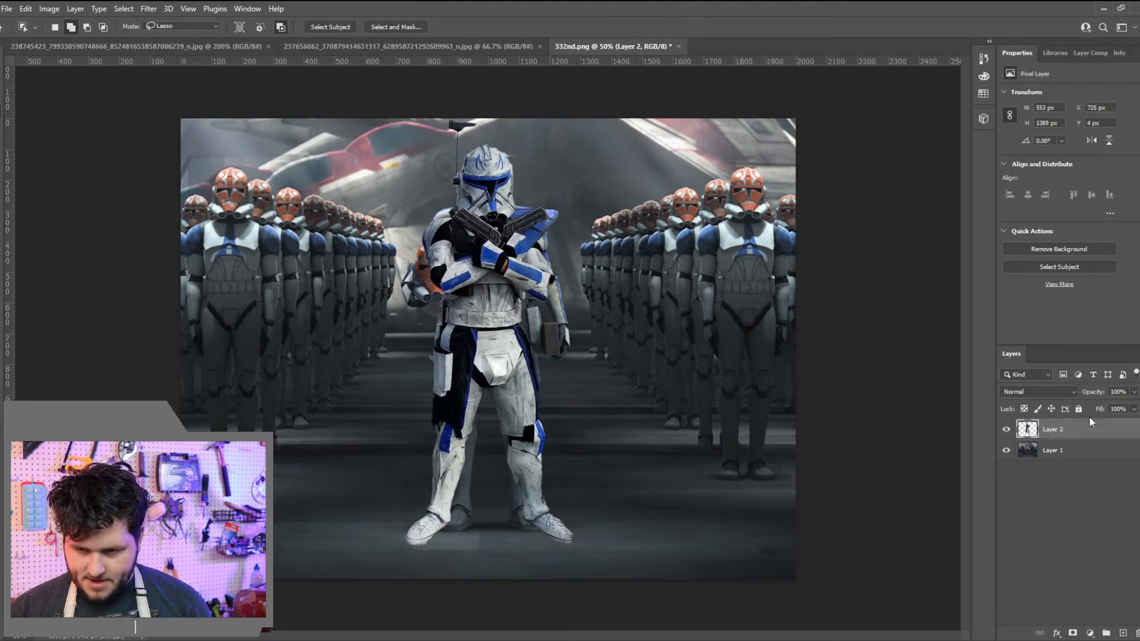
# Hide Layer 2, clear the selection, and make Layer 1 the active layer
pyautogui.click(1008, 429)
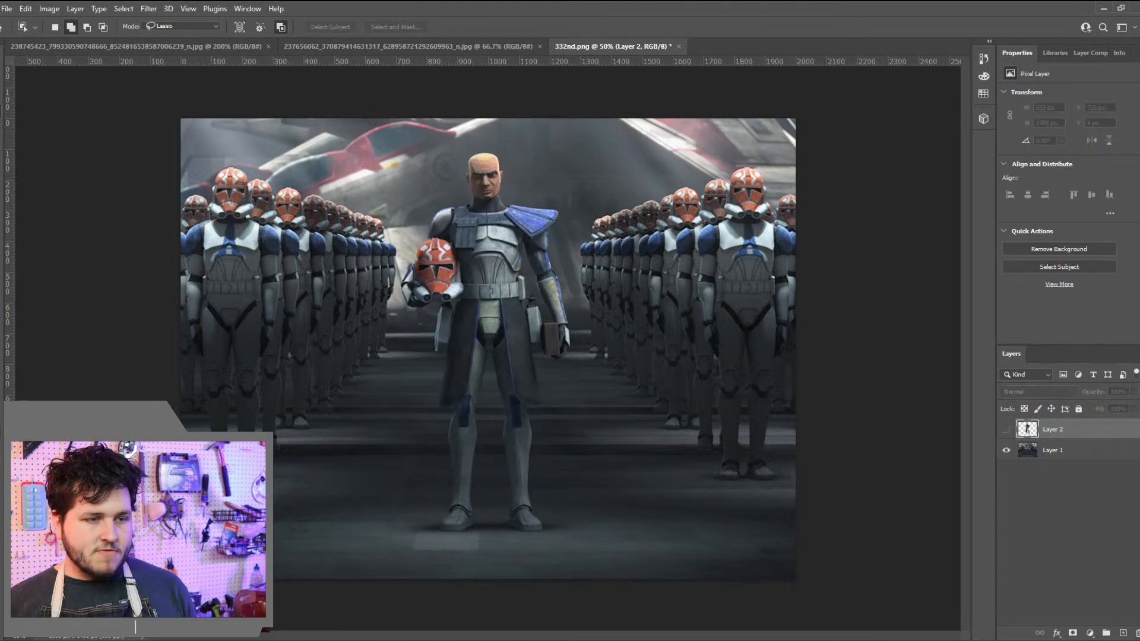
pyautogui.moveTo(559, 550)
pyautogui.mouseDown()
pyautogui.moveTo(547, 363)
pyautogui.moveTo(576, 370)
pyautogui.moveTo(578, 292)
pyautogui.moveTo(536, 153)
pyautogui.moveTo(487, 143)
pyautogui.moveTo(407, 203)
pyautogui.moveTo(400, 330)
pyautogui.moveTo(432, 386)
pyautogui.moveTo(432, 519)
pyautogui.moveTo(486, 537)
pyautogui.moveTo(485, 338)
pyautogui.moveTo(499, 544)
pyautogui.moveTo(568, 549)
pyautogui.mouseUp()
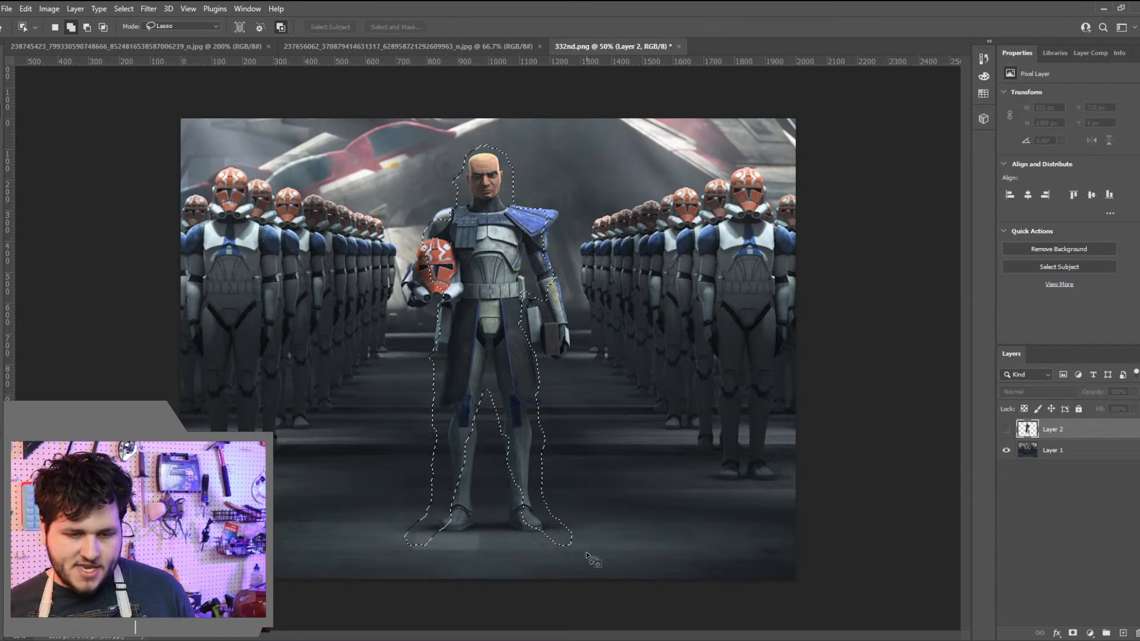
pyautogui.hotkey('ctrl', 'd')
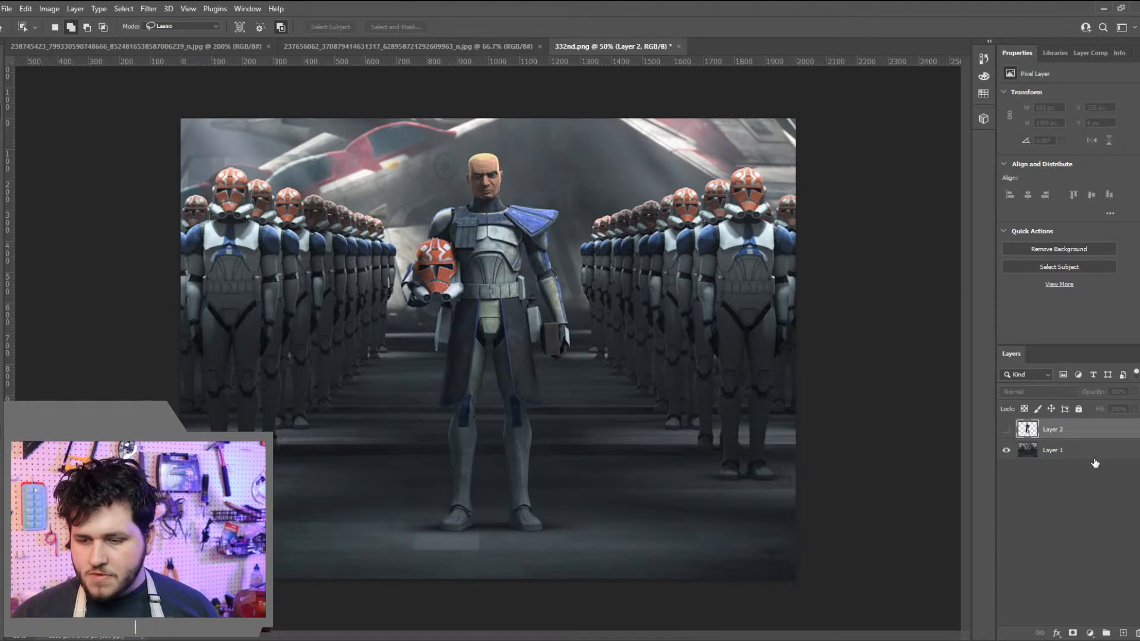
pyautogui.click(1063, 451)
pyautogui.moveTo(554, 555)
pyautogui.mouseDown()
pyautogui.moveTo(545, 430)
pyautogui.moveTo(552, 385)
pyautogui.moveTo(579, 361)
pyautogui.moveTo(569, 217)
pyautogui.moveTo(552, 175)
pyautogui.moveTo(518, 155)
pyautogui.mouseUp()
pyautogui.moveTo(453, 170)
pyautogui.mouseDown()
pyautogui.moveTo(414, 186)
pyautogui.moveTo(393, 282)
pyautogui.moveTo(400, 335)
pyautogui.moveTo(419, 346)
pyautogui.moveTo(441, 413)
pyautogui.moveTo(435, 479)
pyautogui.mouseUp()
pyautogui.moveTo(478, 566); pyautogui.dragTo(551, 552)
pyautogui.hotkey('ctrl', 'd')
# Outline the central standing figure on Layer 1 with a loose freehand Lasso selection, including the helmet and legs
pyautogui.rightClick(3, 103)
pyautogui.click(29, 95)
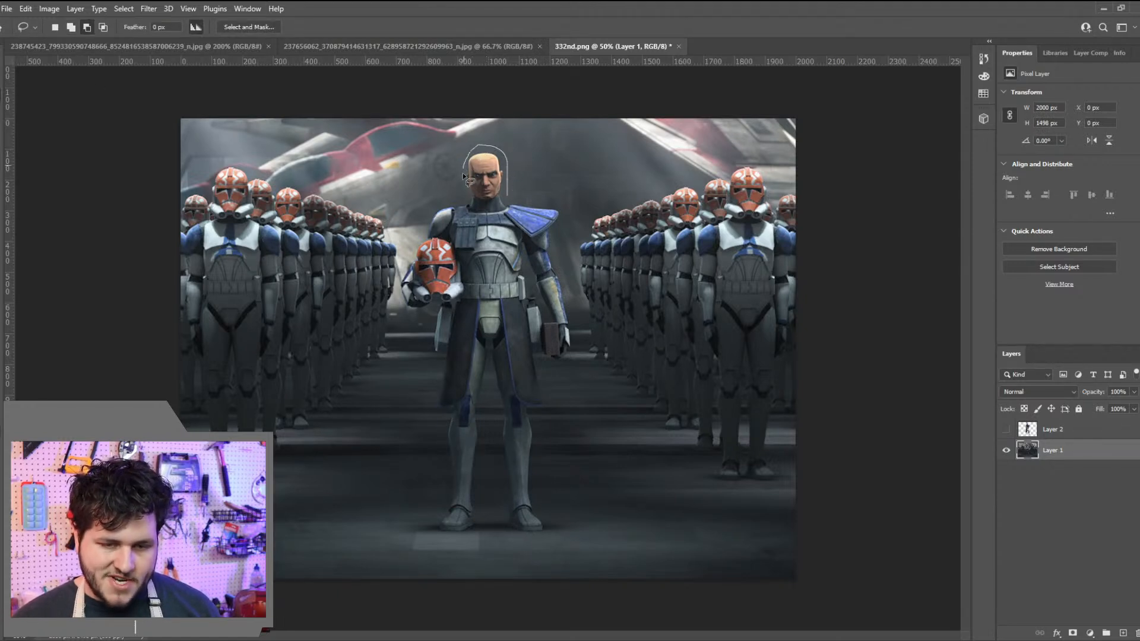
pyautogui.moveTo(405, 265); pyautogui.dragTo(392, 308)
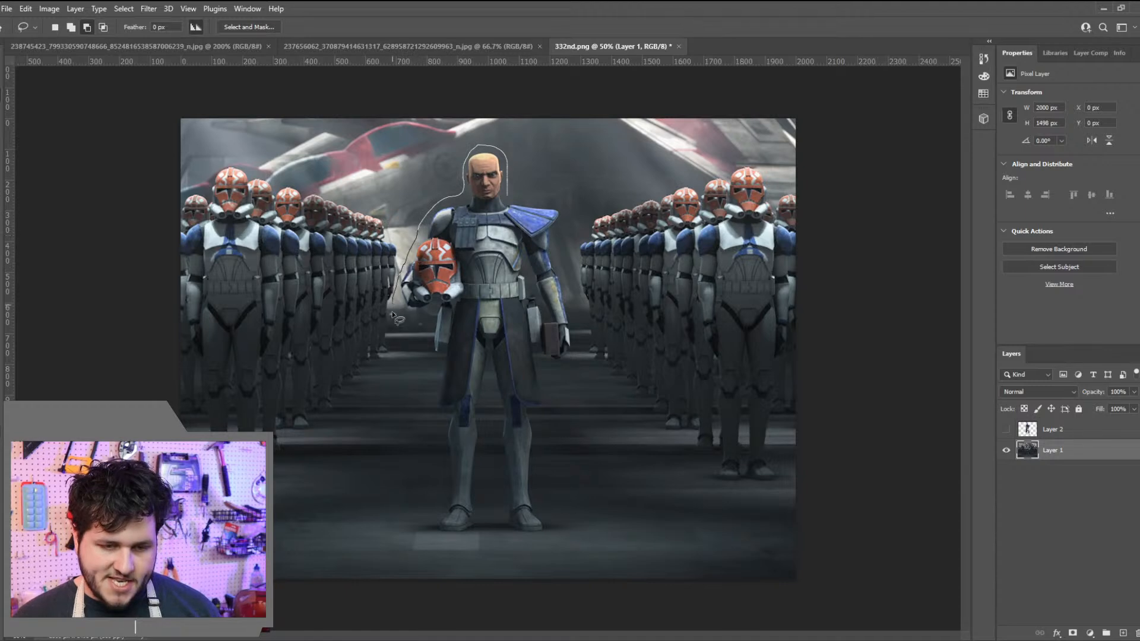
pyautogui.moveTo(430, 343)
pyautogui.mouseDown()
pyautogui.moveTo(432, 532)
pyautogui.moveTo(466, 533)
pyautogui.moveTo(483, 507)
pyautogui.moveTo(491, 374)
pyautogui.moveTo(496, 520)
pyautogui.moveTo(537, 544)
pyautogui.moveTo(558, 502)
pyautogui.moveTo(546, 439)
pyautogui.moveTo(559, 404)
pyautogui.moveTo(545, 362)
pyautogui.moveTo(577, 356)
pyautogui.moveTo(564, 249)
pyautogui.mouseUp()
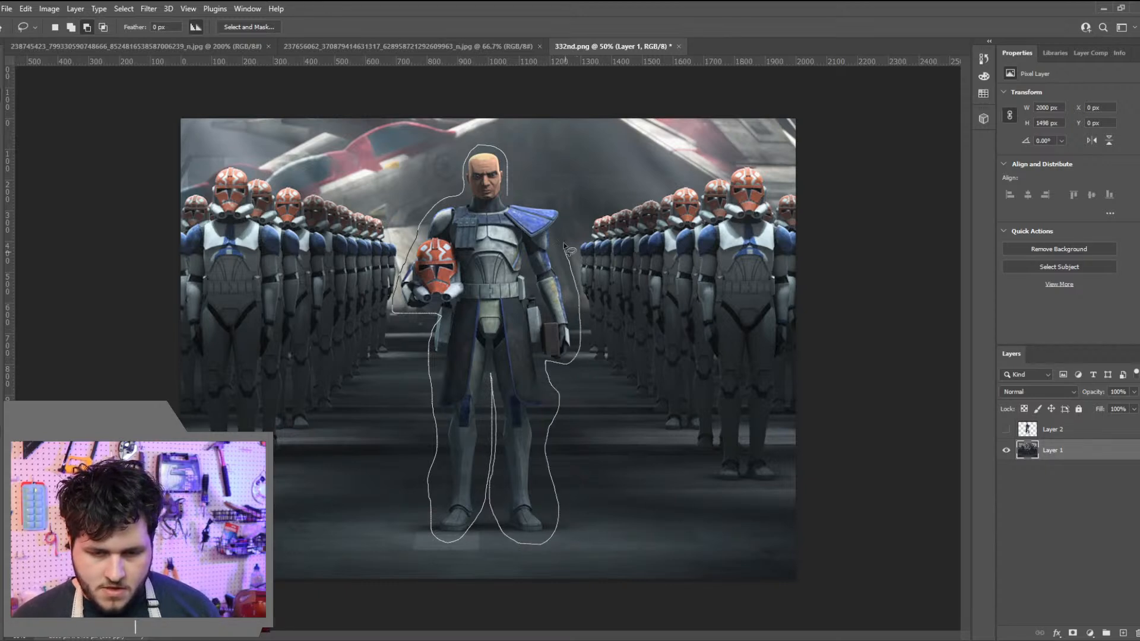
pyautogui.moveTo(567, 201); pyautogui.dragTo(558, 197)
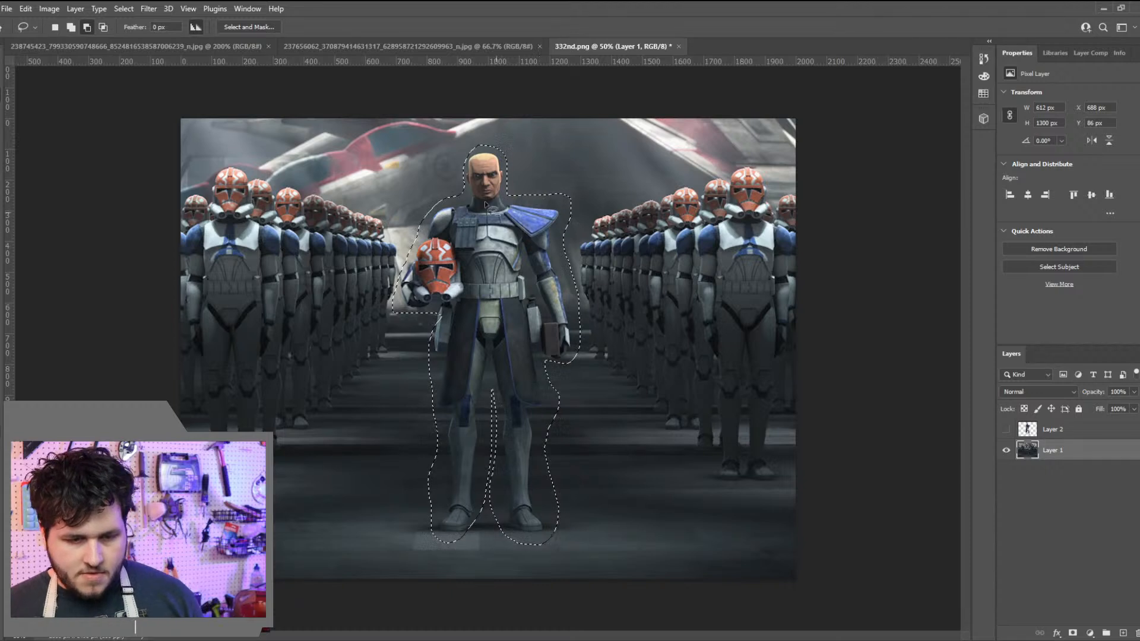
pyautogui.click(71, 27)
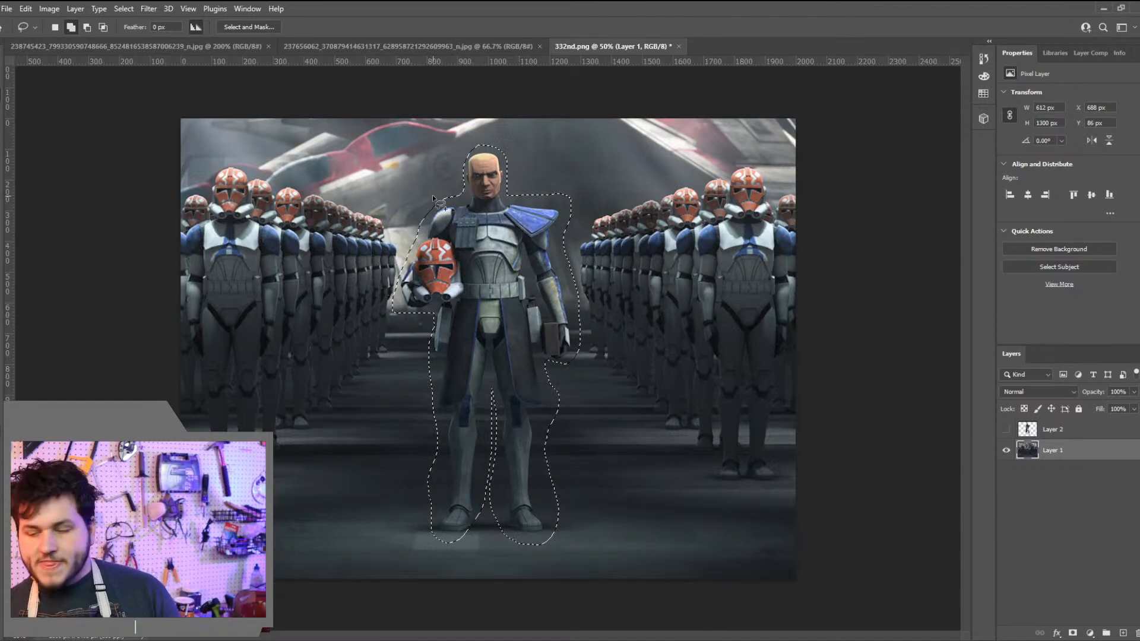
# Start a Content-Aware Fill on the selected figure and exclude both rows of troopers from the sampling area
pyautogui.click(26, 8)
pyautogui.click(83, 224)
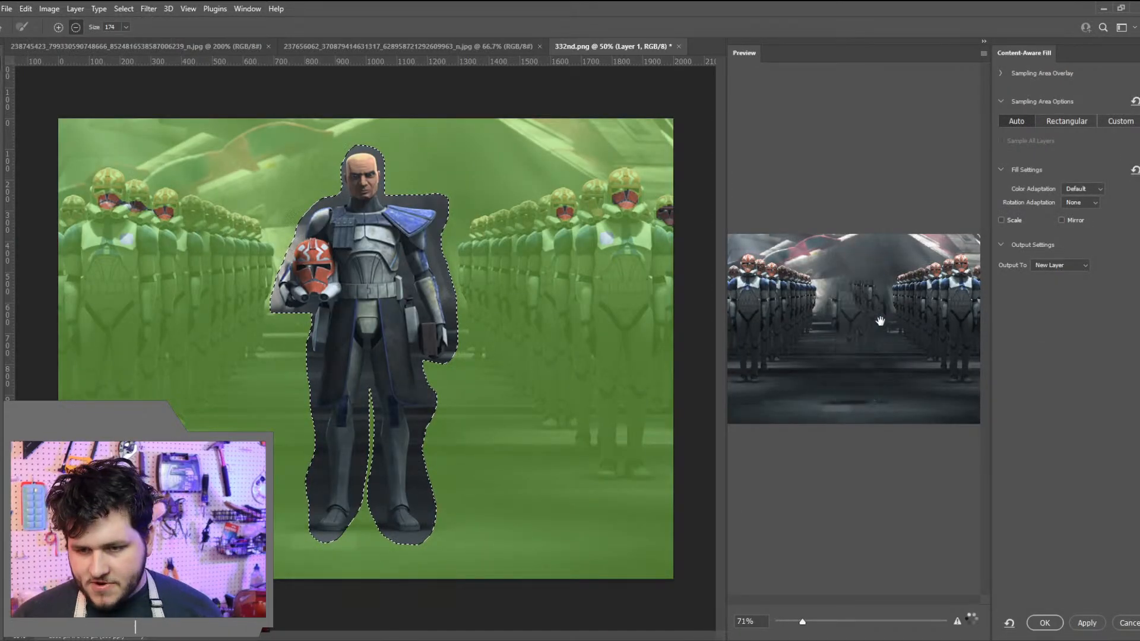
pyautogui.moveTo(106, 178)
pyautogui.mouseDown()
pyautogui.moveTo(95, 273)
pyautogui.moveTo(77, 175)
pyautogui.moveTo(119, 369)
pyautogui.moveTo(99, 193)
pyautogui.moveTo(252, 237)
pyautogui.moveTo(241, 347)
pyautogui.moveTo(196, 362)
pyautogui.moveTo(148, 258)
pyautogui.moveTo(178, 403)
pyautogui.mouseUp()
pyautogui.moveTo(103, 356)
pyautogui.mouseDown()
pyautogui.moveTo(148, 339)
pyautogui.moveTo(152, 356)
pyautogui.mouseUp()
pyautogui.moveTo(482, 306)
pyautogui.mouseDown()
pyautogui.moveTo(477, 240)
pyautogui.moveTo(598, 190)
pyautogui.moveTo(663, 204)
pyautogui.moveTo(700, 322)
pyautogui.moveTo(710, 452)
pyautogui.moveTo(657, 476)
pyautogui.moveTo(675, 423)
pyautogui.moveTo(623, 463)
pyautogui.moveTo(560, 446)
pyautogui.moveTo(494, 371)
pyautogui.moveTo(484, 306)
pyautogui.moveTo(505, 253)
pyautogui.moveTo(534, 359)
pyautogui.moveTo(543, 218)
pyautogui.moveTo(567, 383)
pyautogui.moveTo(591, 230)
pyautogui.moveTo(617, 253)
pyautogui.moveTo(652, 253)
pyautogui.moveTo(682, 390)
pyautogui.moveTo(650, 372)
pyautogui.moveTo(603, 412)
pyautogui.mouseUp()
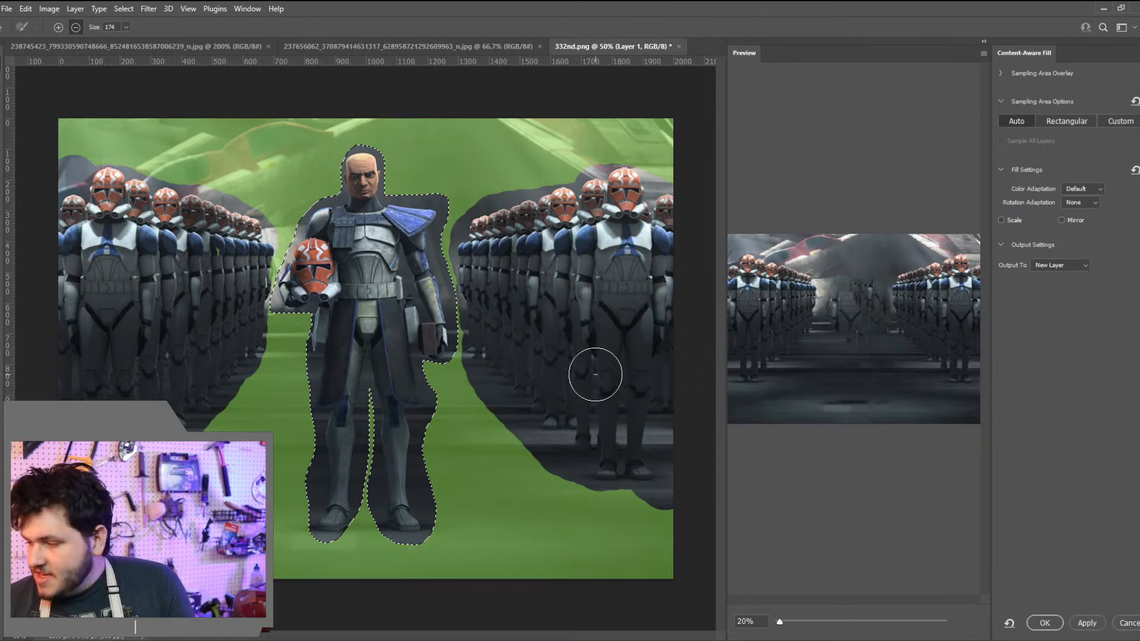
# Exclude the red ship above the left row of troopers from the fill's sampling area
pyautogui.scroll(3, 765, 307)
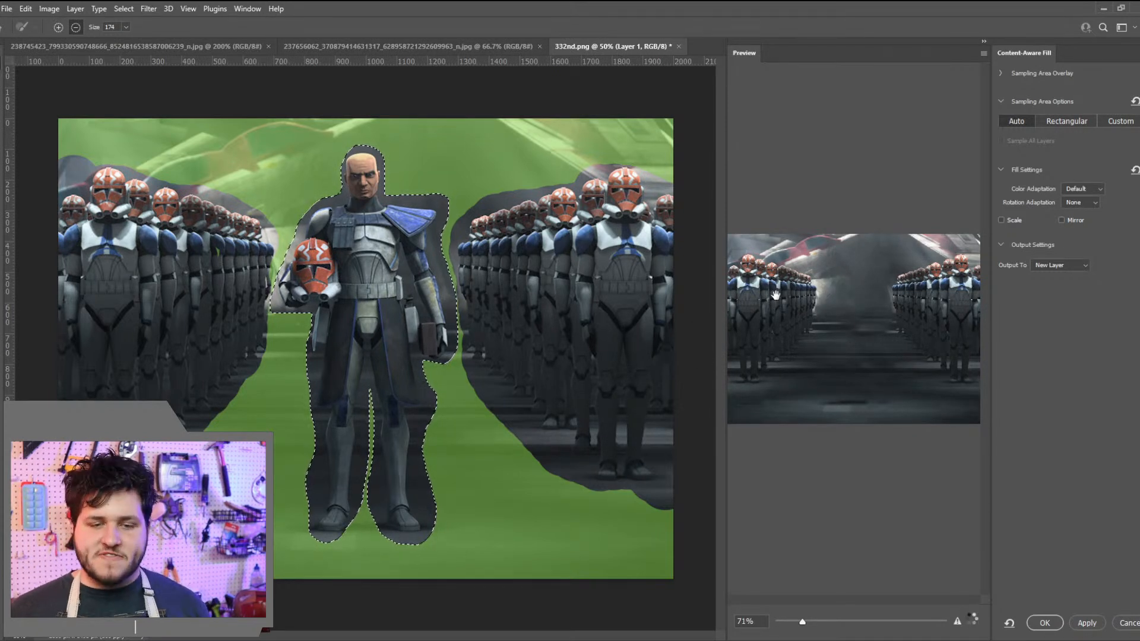
pyautogui.scroll(-3, 775, 373)
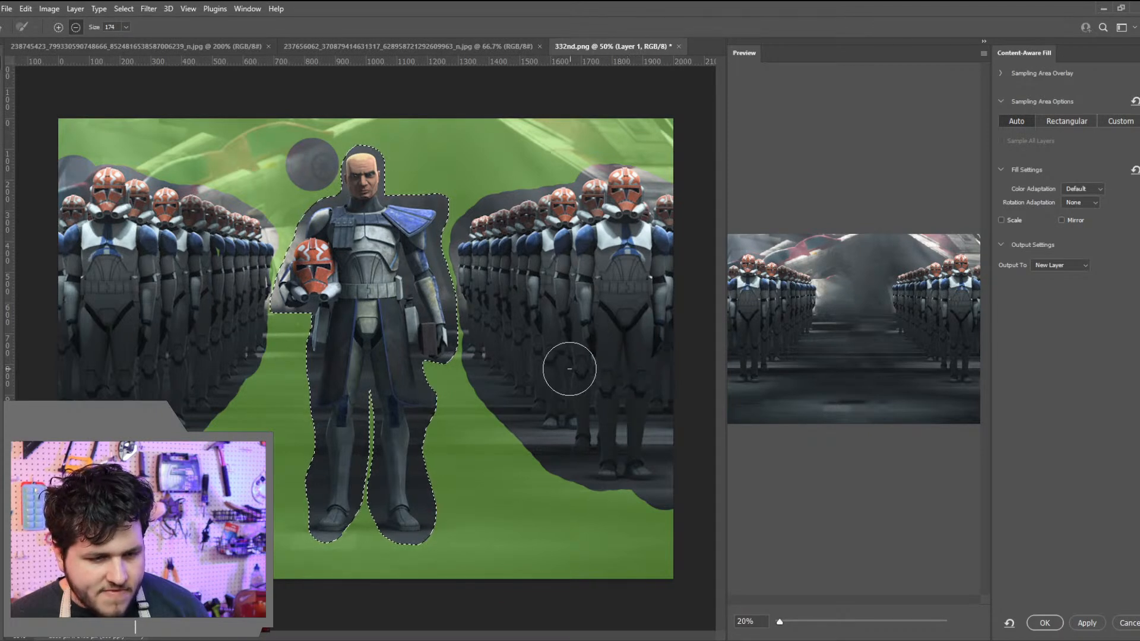
pyautogui.click(214, 322)
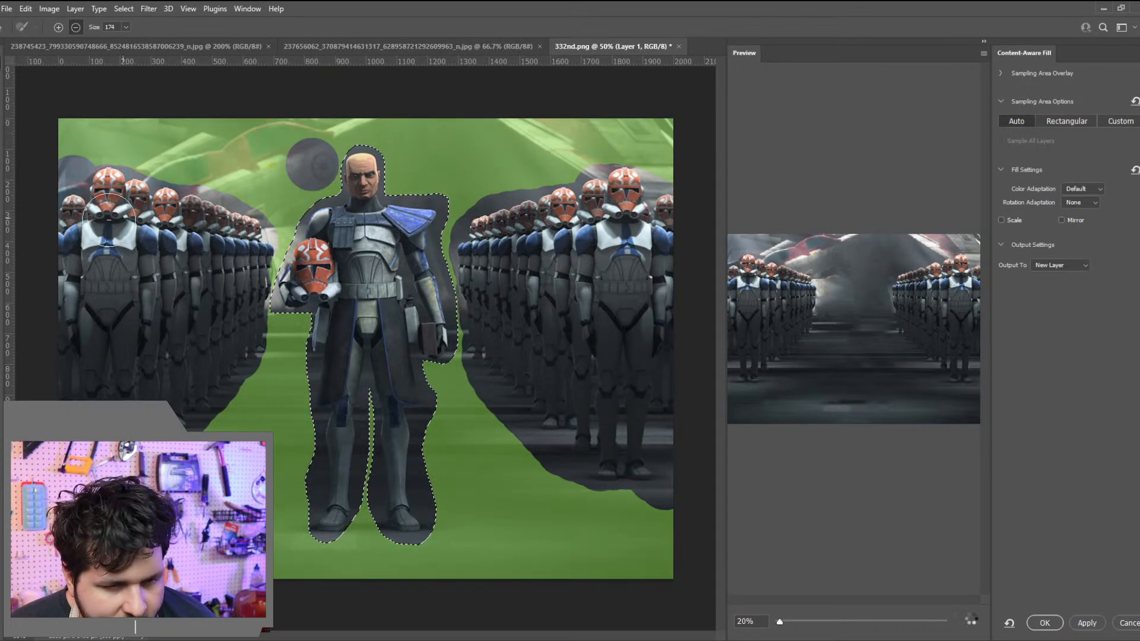
pyautogui.scroll(4, 838, 284)
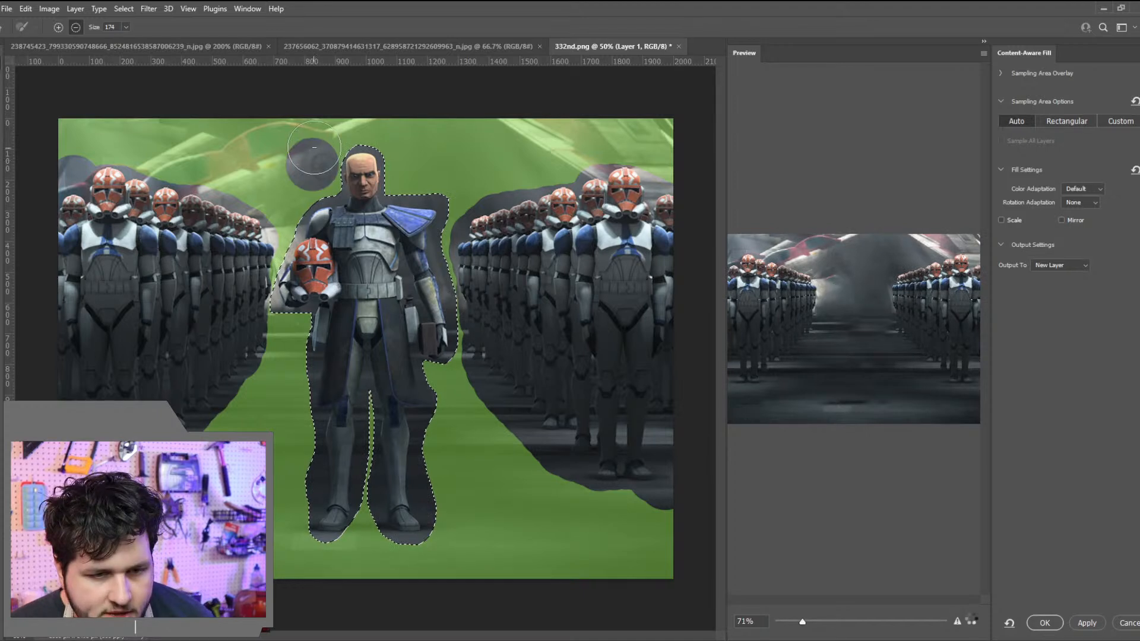
pyautogui.click(314, 147)
pyautogui.moveTo(300, 146)
pyautogui.mouseDown()
pyautogui.moveTo(152, 157)
pyautogui.moveTo(255, 148)
pyautogui.moveTo(328, 113)
pyautogui.mouseUp()
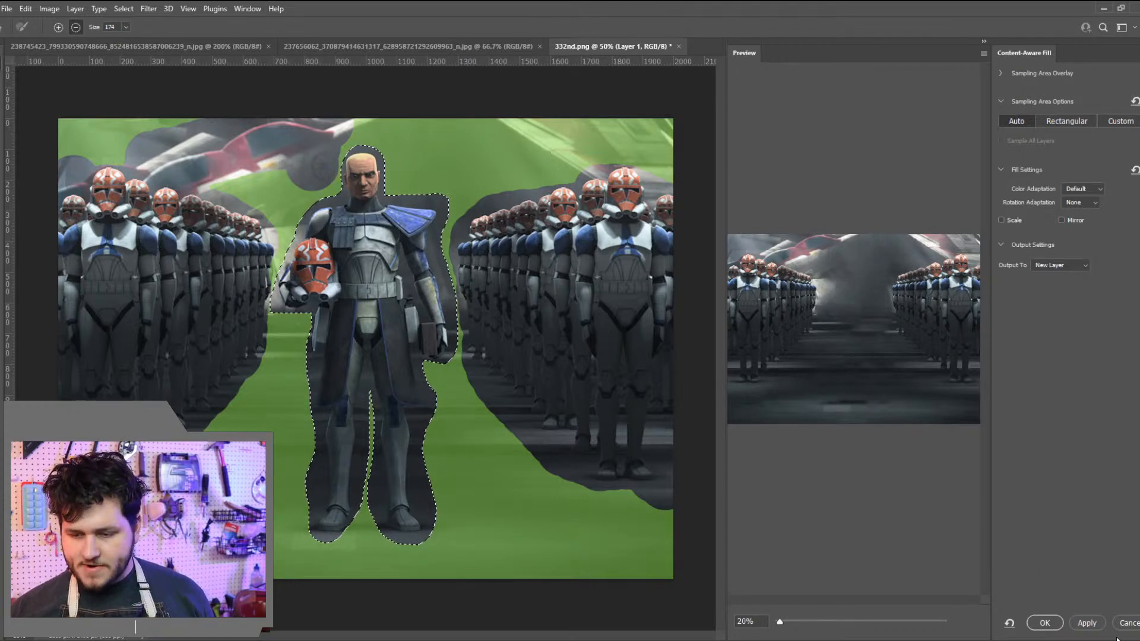
# Apply the Content-Aware Fill, clear the selection, and merge the new fill layer down into Layer 1
pyautogui.click(1045, 623)
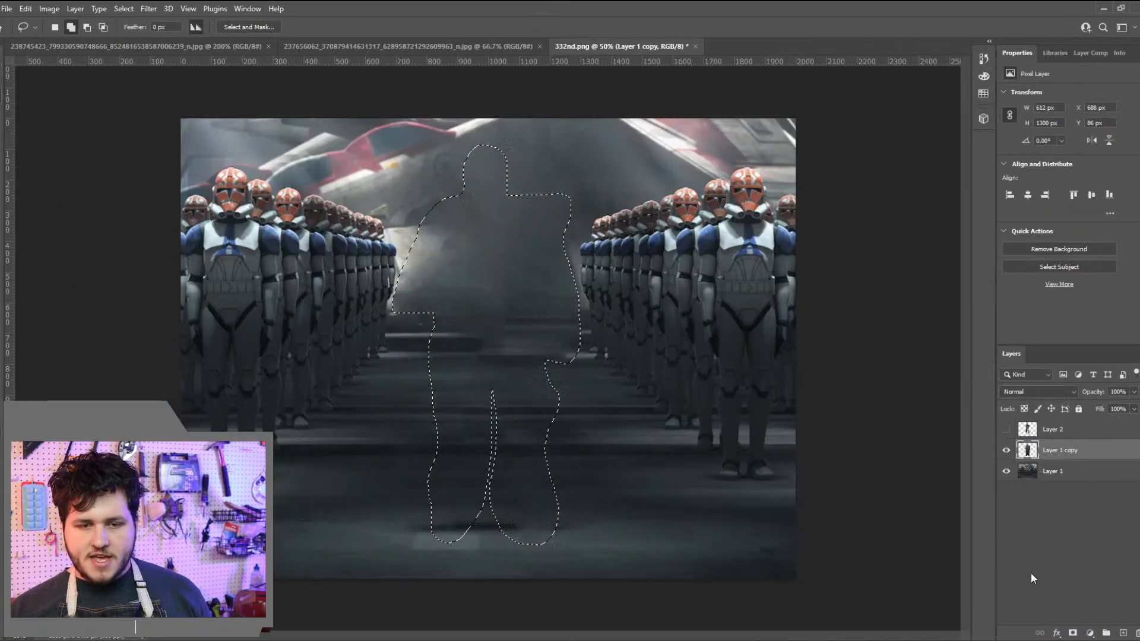
pyautogui.hotkey('ctrl', 'd')
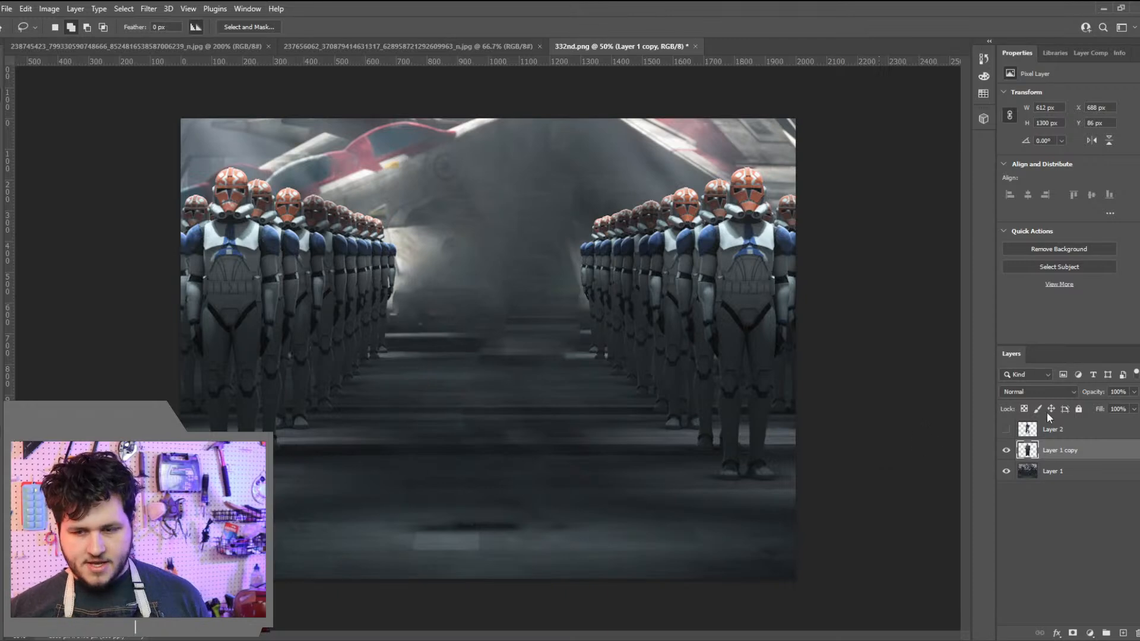
pyautogui.rightClick(1079, 455)
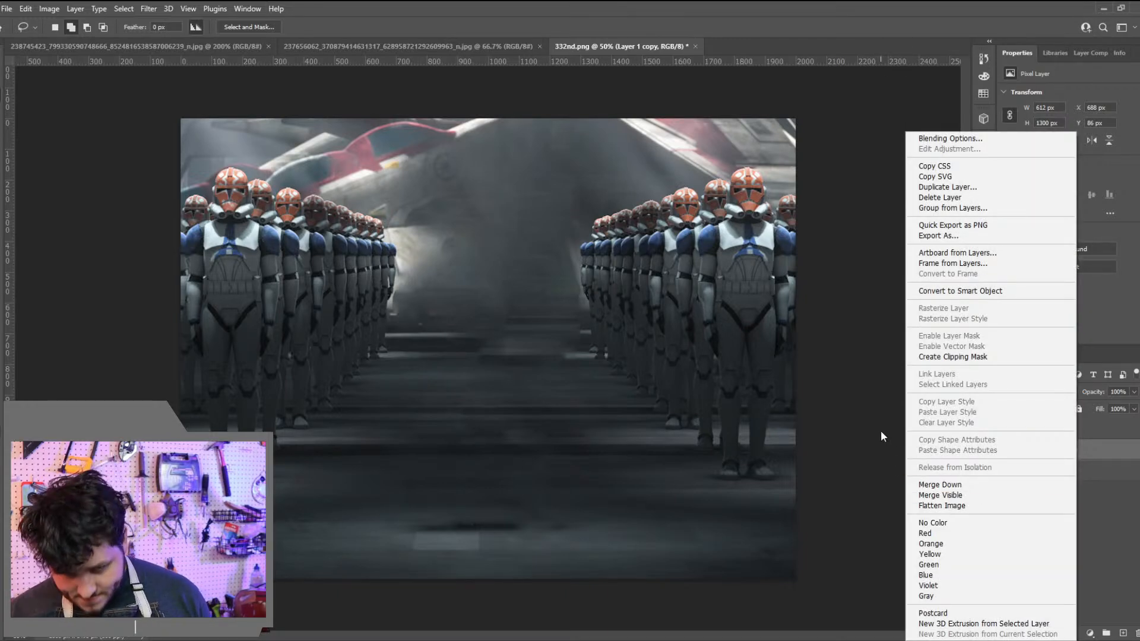
pyautogui.click(961, 484)
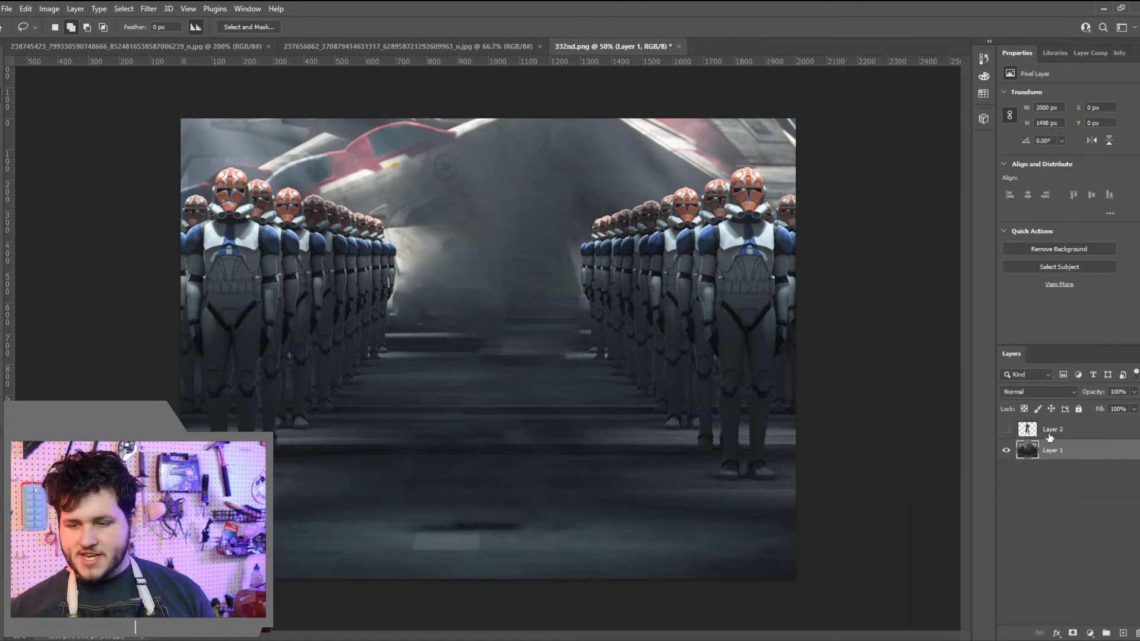
# Show the trooper on Layer 2 again and add a layer mask to Layer 1
pyautogui.click(1006, 430)
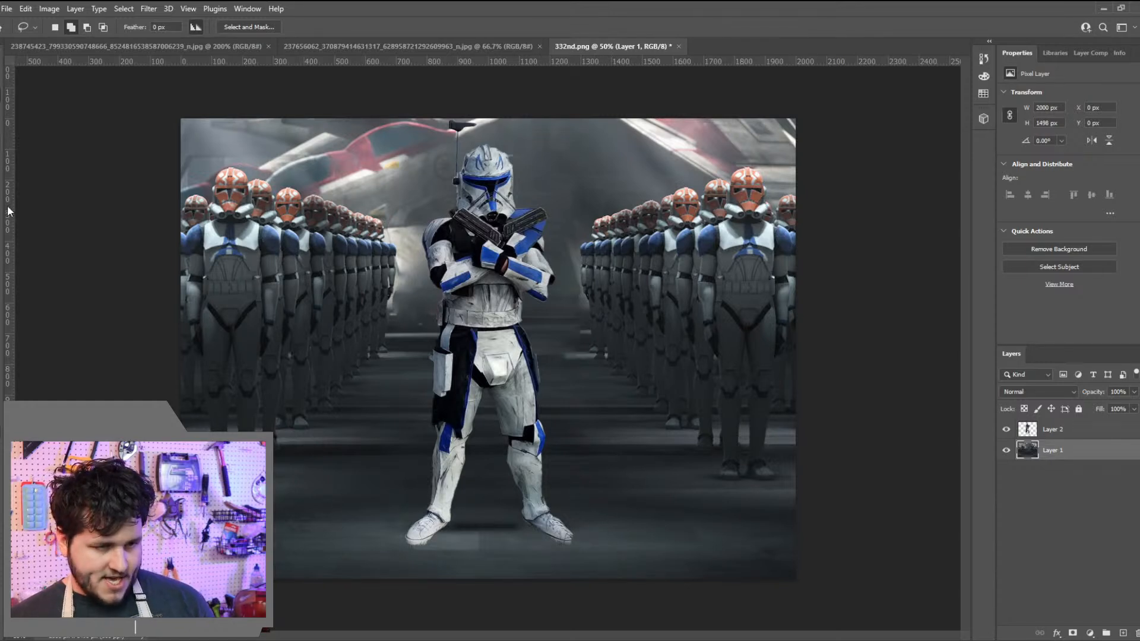
pyautogui.click(1072, 633)
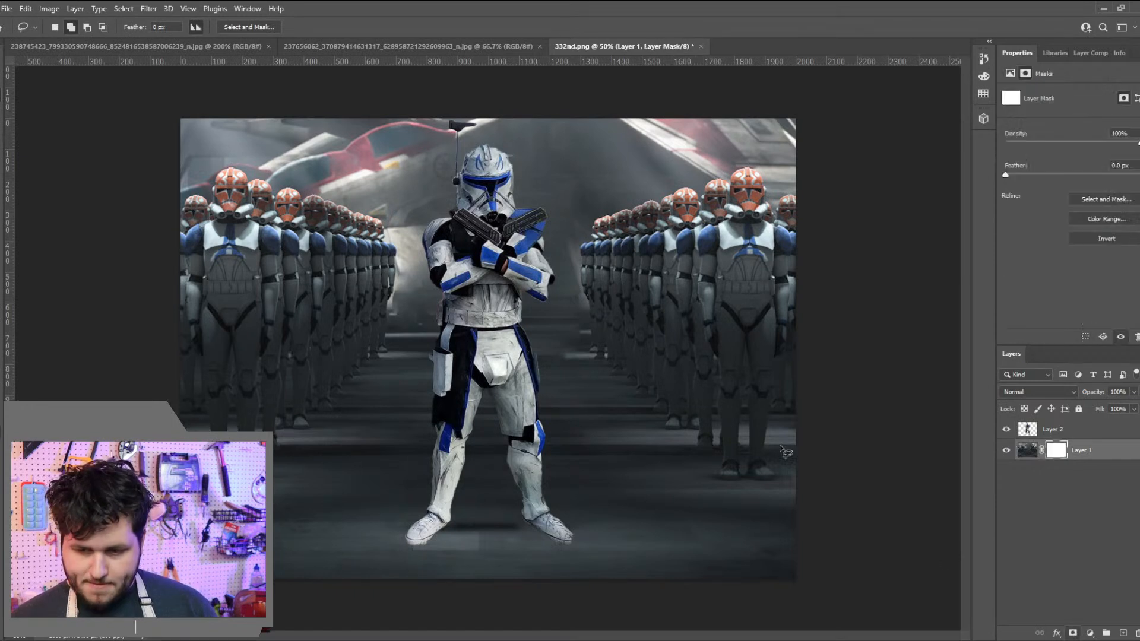
# Set the Brush tool's hardness to 100%
pyautogui.press('s')
pyautogui.press('b')
pyautogui.click(55, 28)
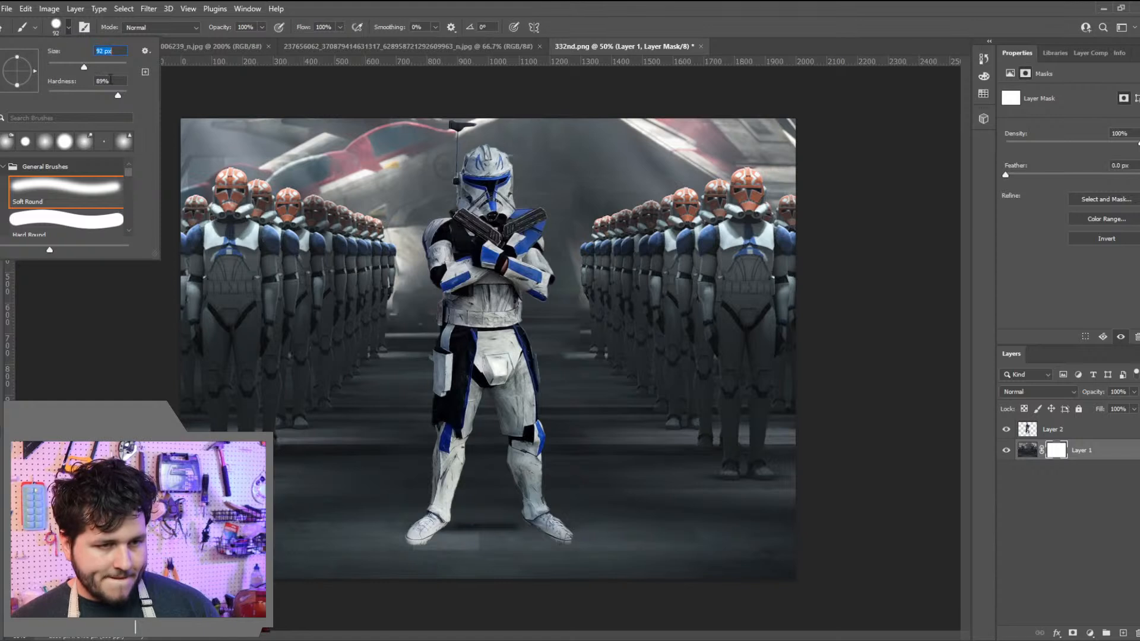
pyautogui.moveTo(120, 98); pyautogui.dragTo(190, 95)
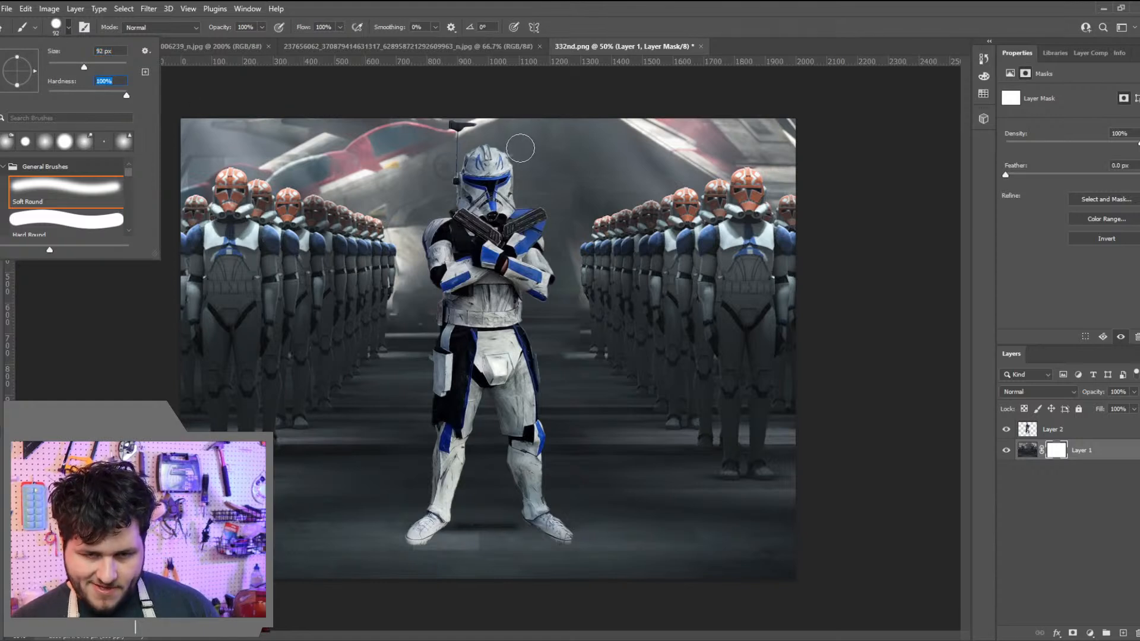
# Undo the brush dab beside the trooper's helmet and add a layer mask to Layer 2
pyautogui.click(518, 148)
pyautogui.hotkey('ctrl', 'z')
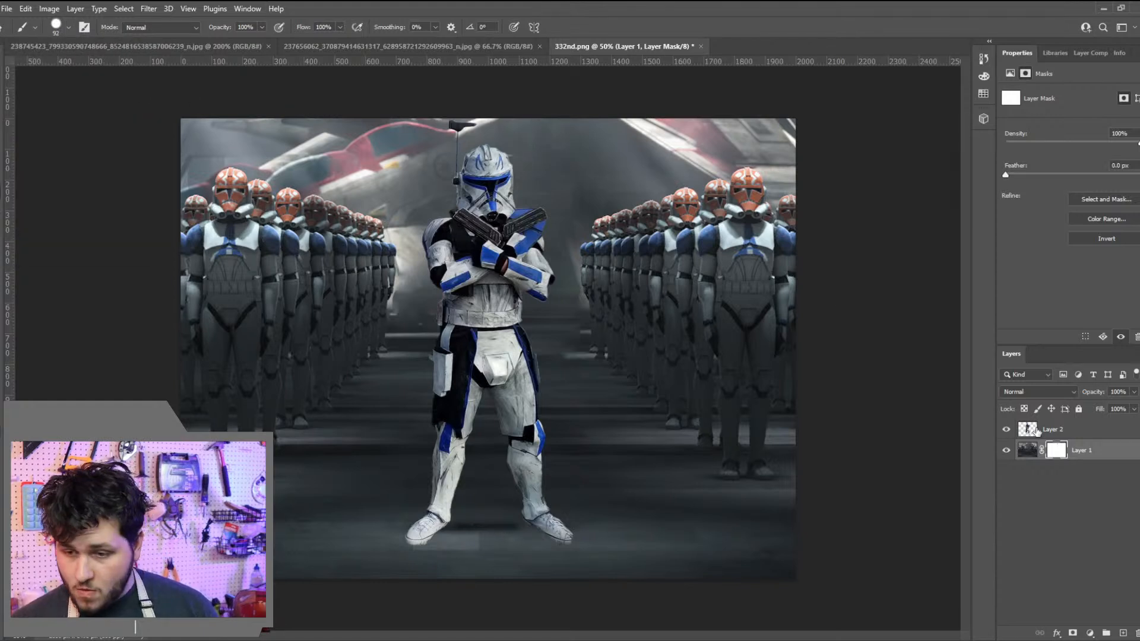
pyautogui.click(1074, 433)
pyautogui.click(1073, 633)
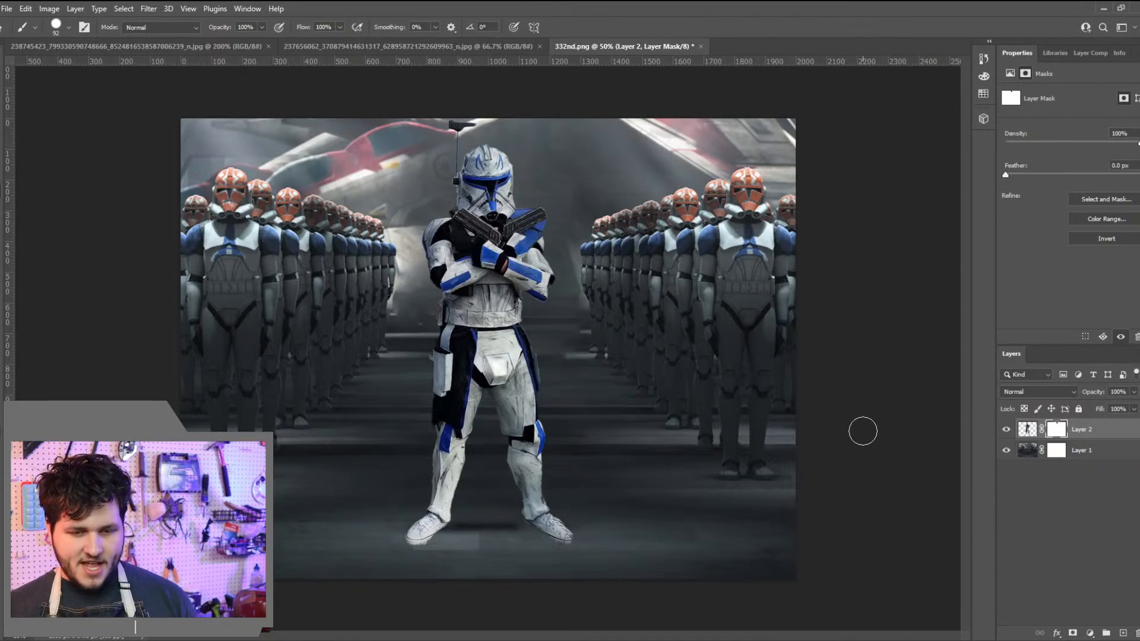
# Apply a slight Perspective transform to the trooper on Layer 2, bringing it to about 554 by 1393 px
pyautogui.hotkey('ctrl', 't')
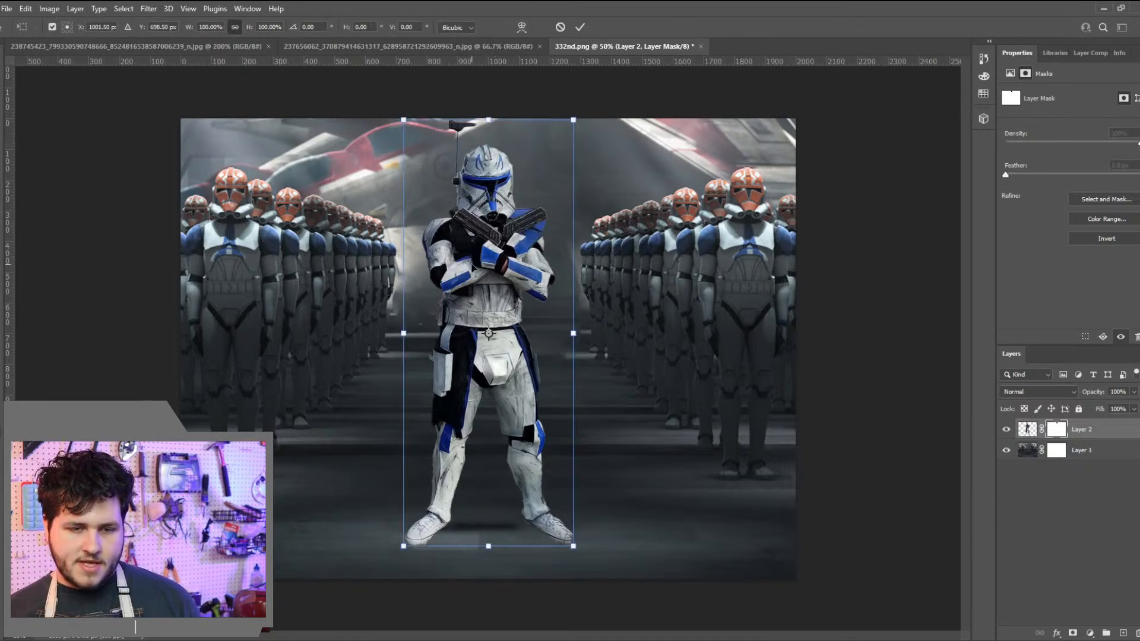
pyautogui.rightClick(473, 269)
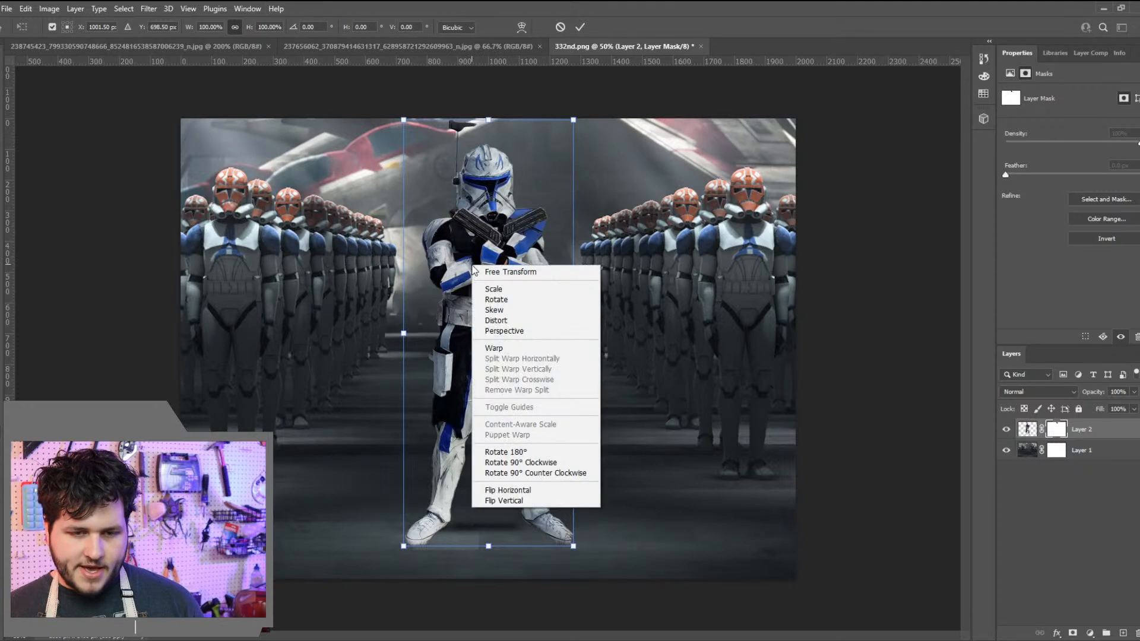
pyautogui.click(515, 331)
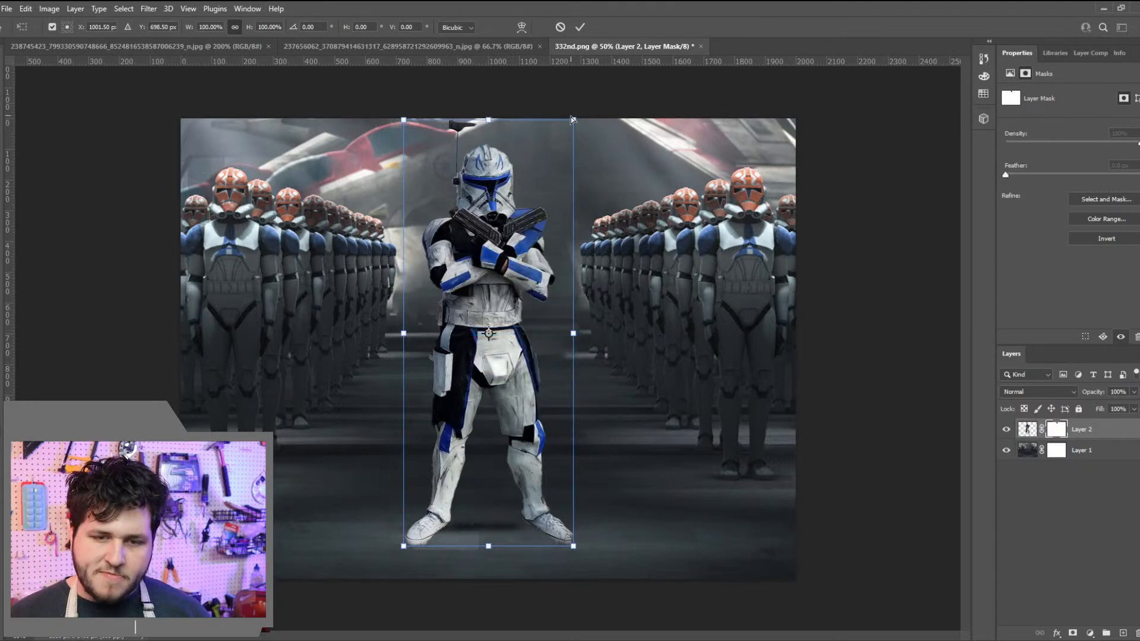
pyautogui.moveTo(573, 120); pyautogui.dragTo(573, 119)
pyautogui.moveTo(573, 119); pyautogui.dragTo(574, 121)
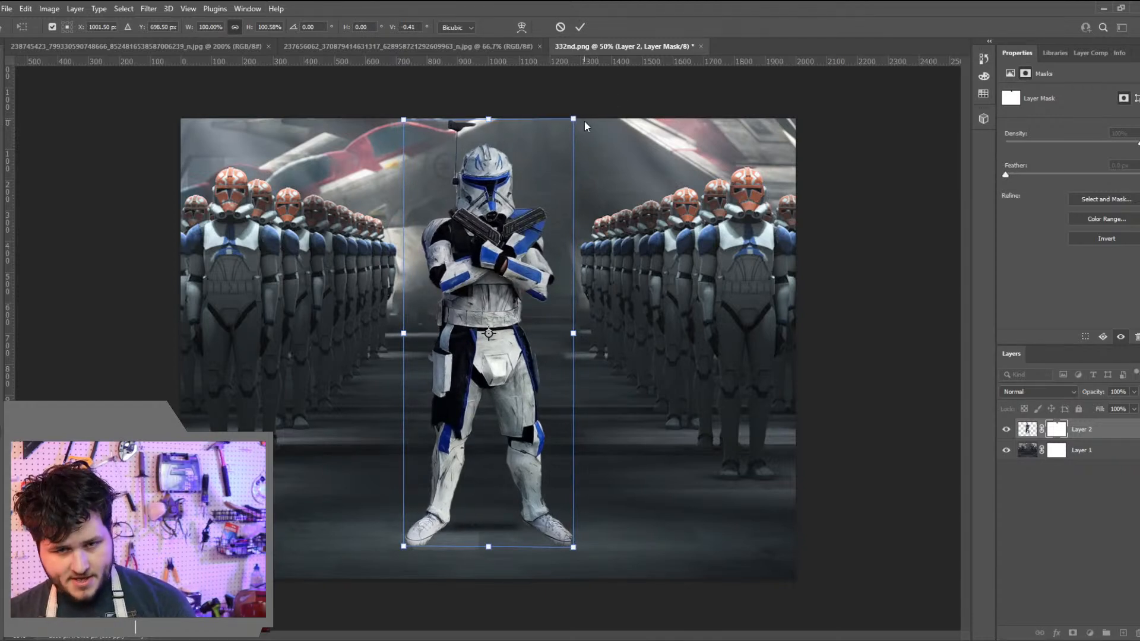
pyautogui.moveTo(573, 120); pyautogui.dragTo(574, 121)
pyautogui.press('Return')
pyautogui.press('b')
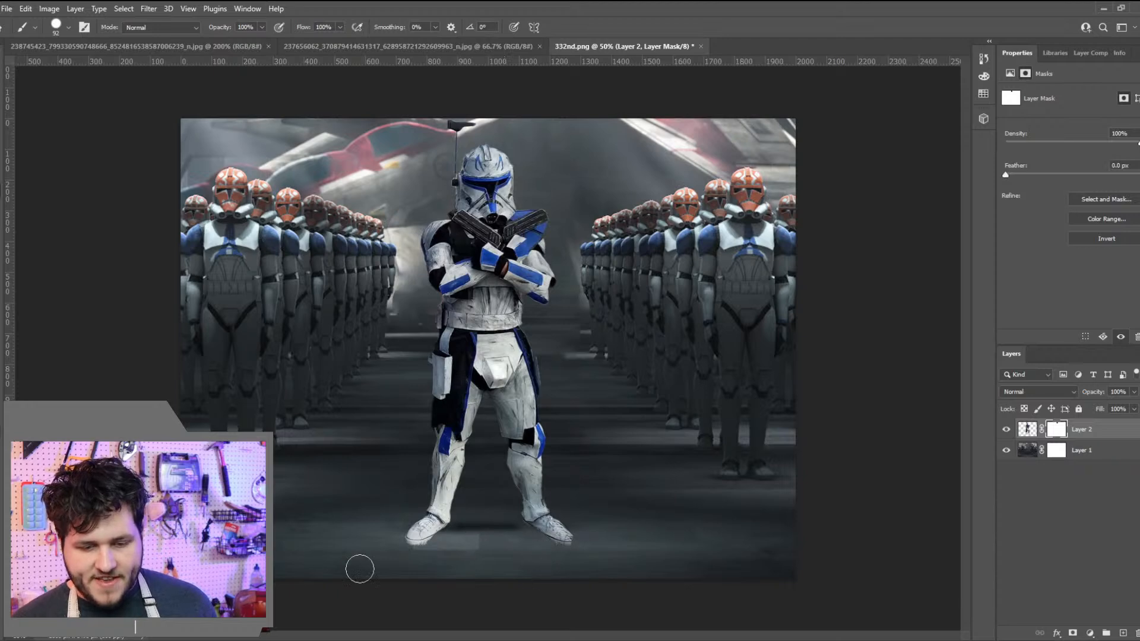
# Apply Auto Contrast and Auto Color to the trooper's image on Layer 2 rather than to its mask
pyautogui.click(55, 10)
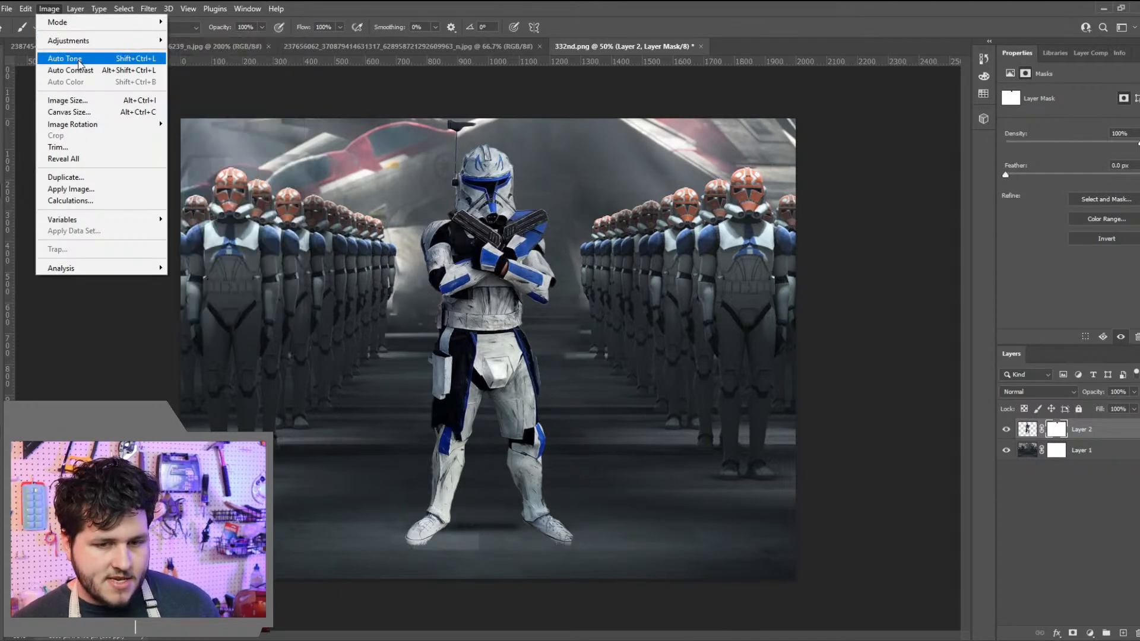
pyautogui.click(1027, 433)
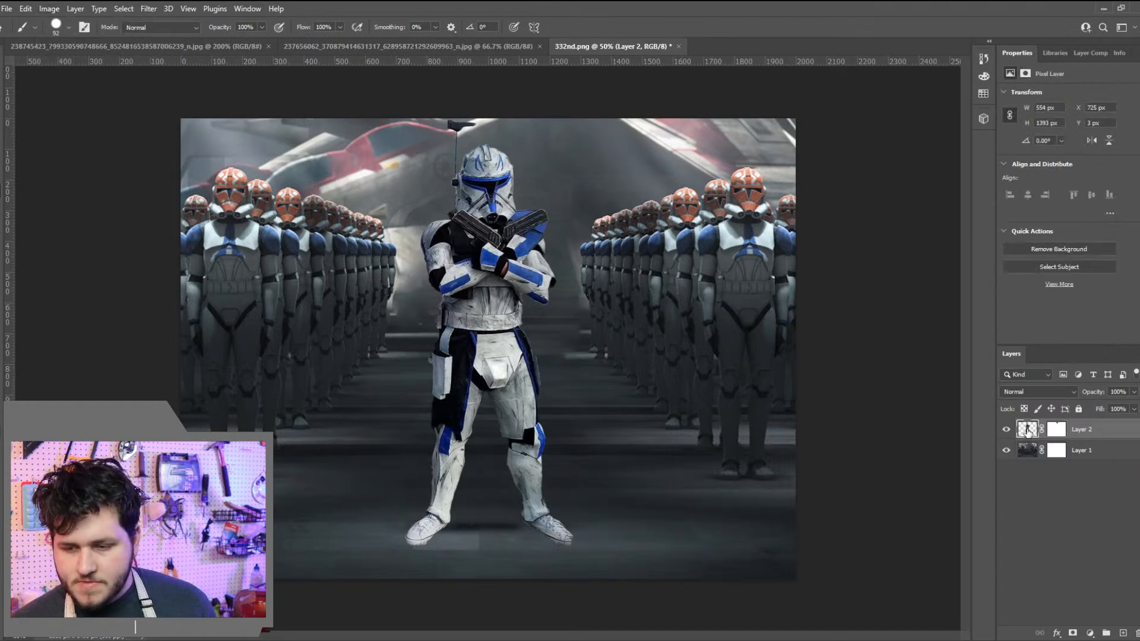
pyautogui.click(50, 9)
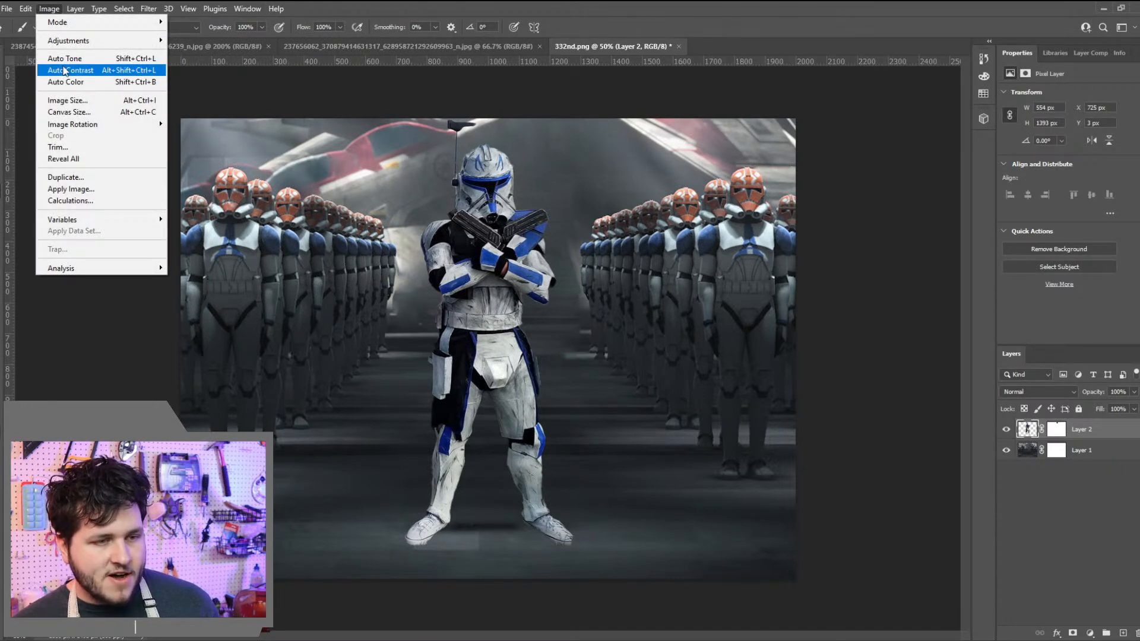
pyautogui.click(63, 71)
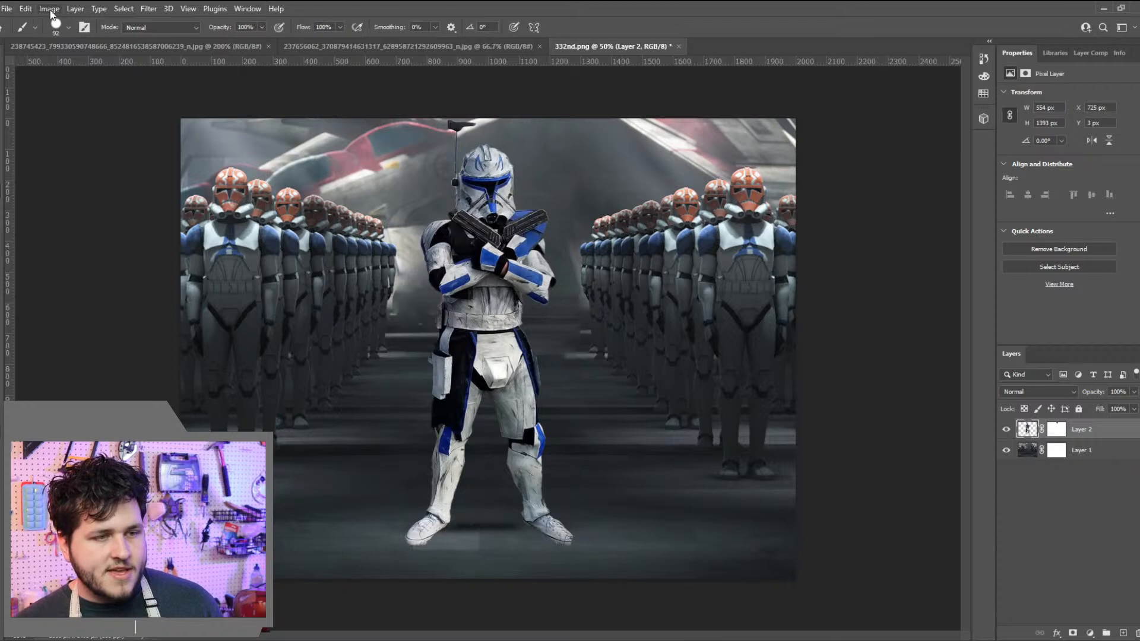
pyautogui.click(48, 11)
pyautogui.click(72, 81)
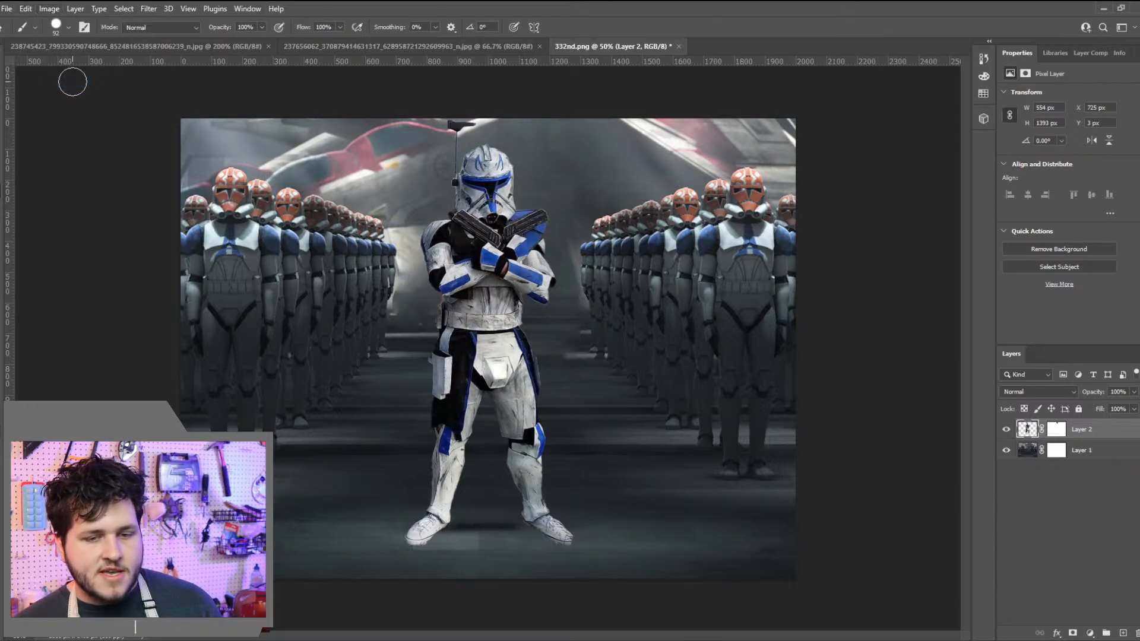
# Apply a Vibrance adjustment to the trooper with vibrance -28 and saturation -29
pyautogui.click(49, 8)
pyautogui.moveTo(81, 41)
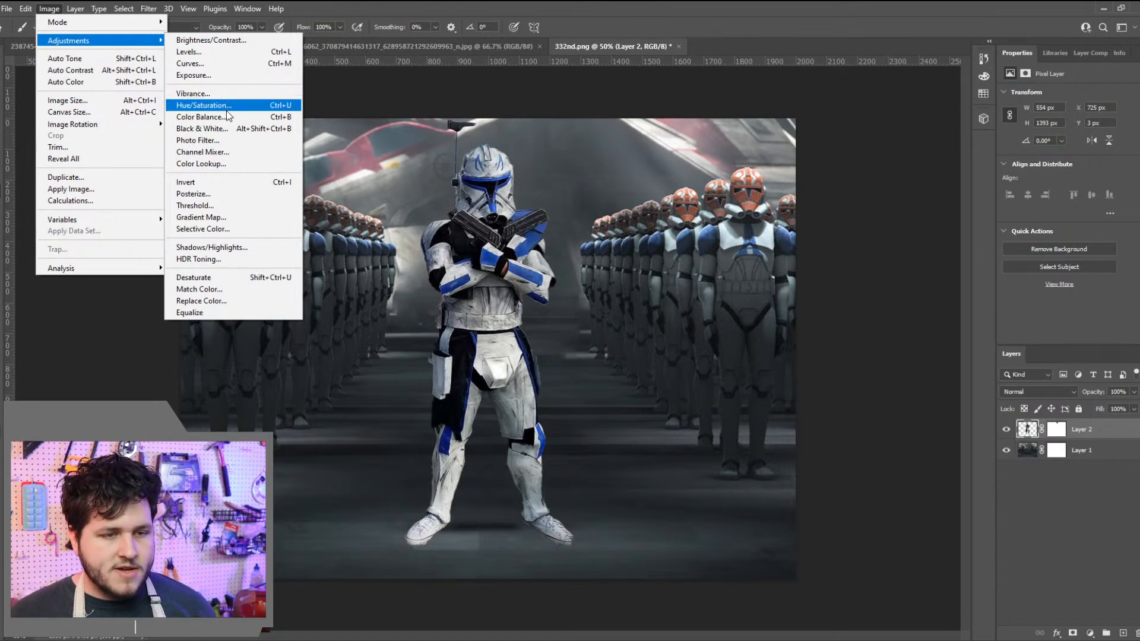
pyautogui.click(226, 94)
pyautogui.moveTo(960, 181); pyautogui.dragTo(832, 163)
pyautogui.moveTo(840, 243); pyautogui.dragTo(828, 244)
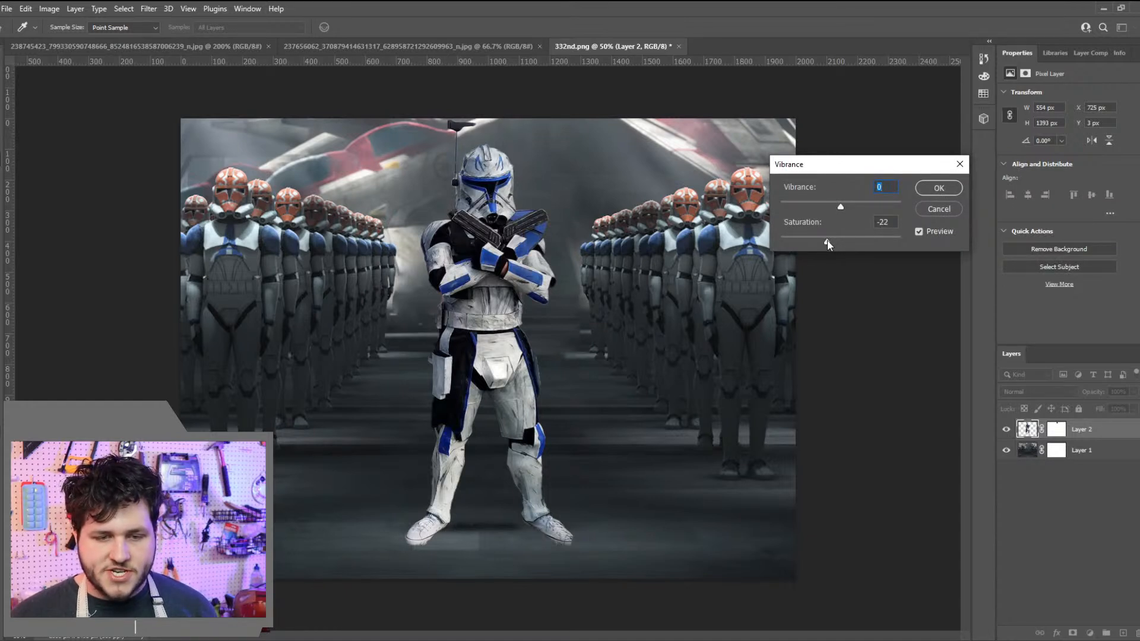
pyautogui.click(824, 209)
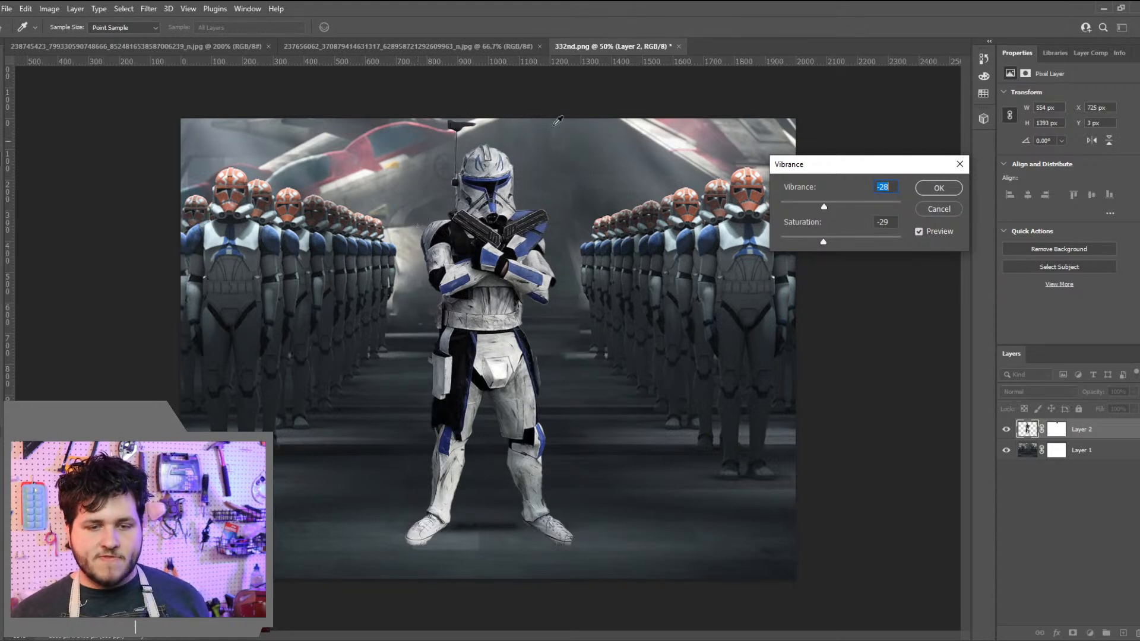
pyautogui.click(954, 192)
# Set the Burn tool to the Highlights range with a soft brush of about 1457 px
pyautogui.press('b')
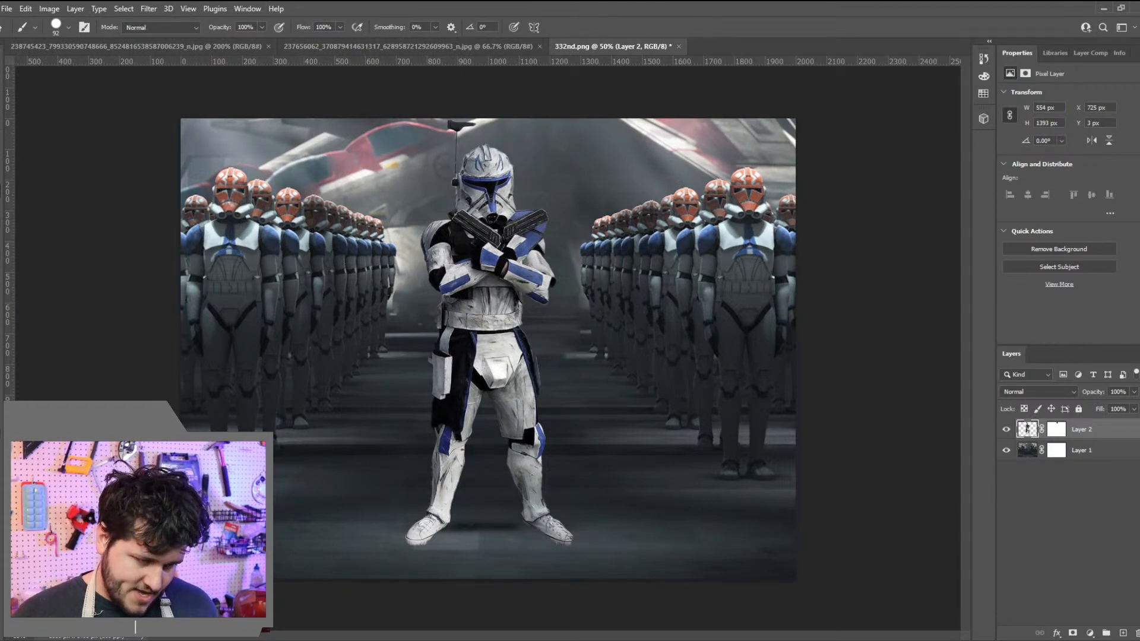
pyautogui.press('o')
pyautogui.click(69, 26)
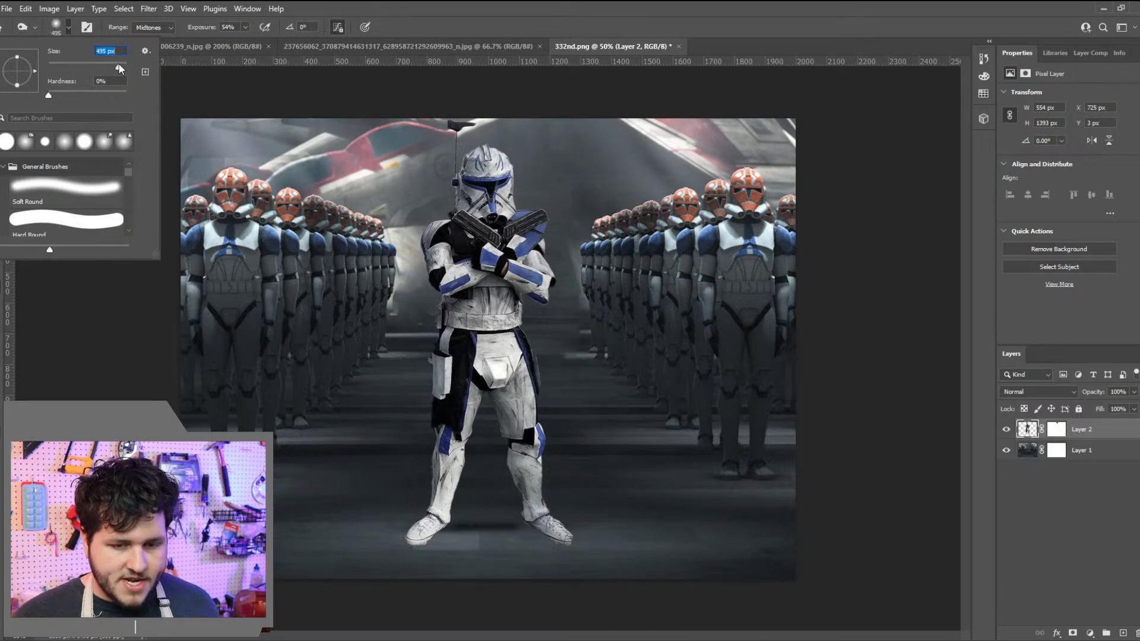
pyautogui.click(156, 28)
pyautogui.click(156, 27)
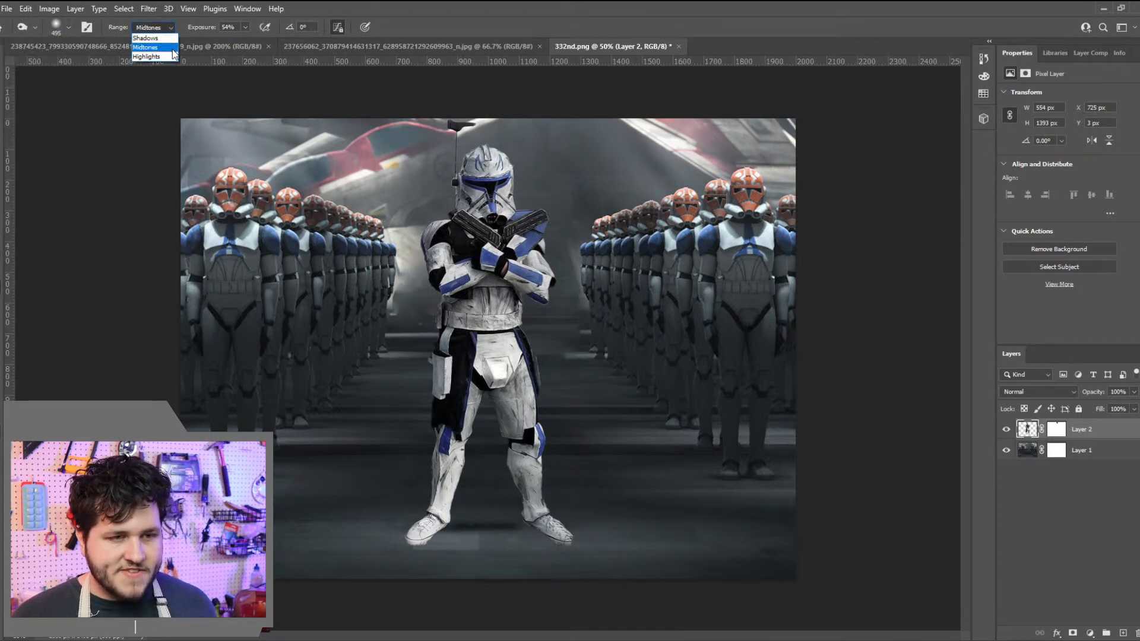
pyautogui.click(153, 56)
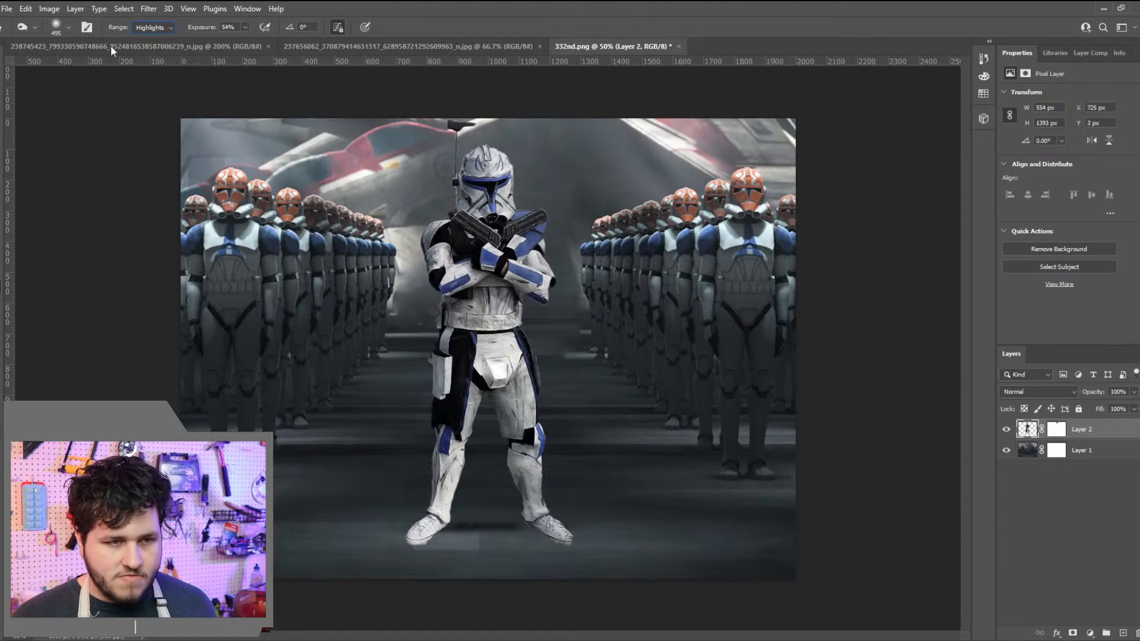
pyautogui.click(66, 27)
pyautogui.moveTo(121, 62); pyautogui.dragTo(123, 60)
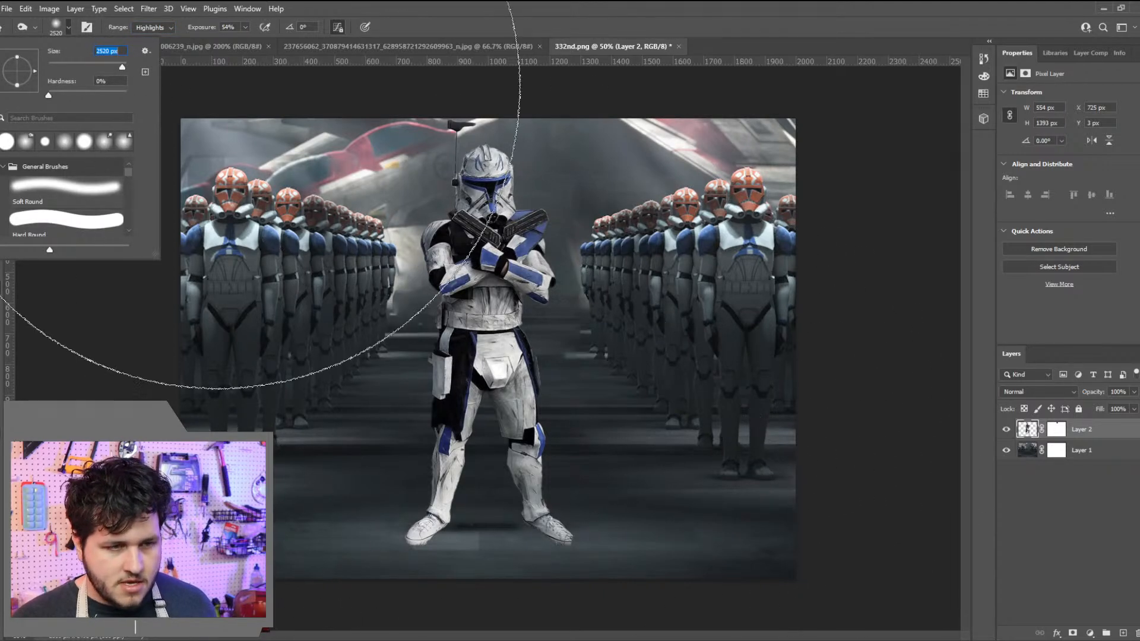
pyautogui.moveTo(121, 67); pyautogui.dragTo(121, 66)
# Darken the trooper's legs and lower torso with several large highlight burn dabs and undo the last four dabs
pyautogui.click(498, 490)
pyautogui.click(483, 480)
pyautogui.click(478, 428)
pyautogui.click(475, 413)
pyautogui.click(483, 460)
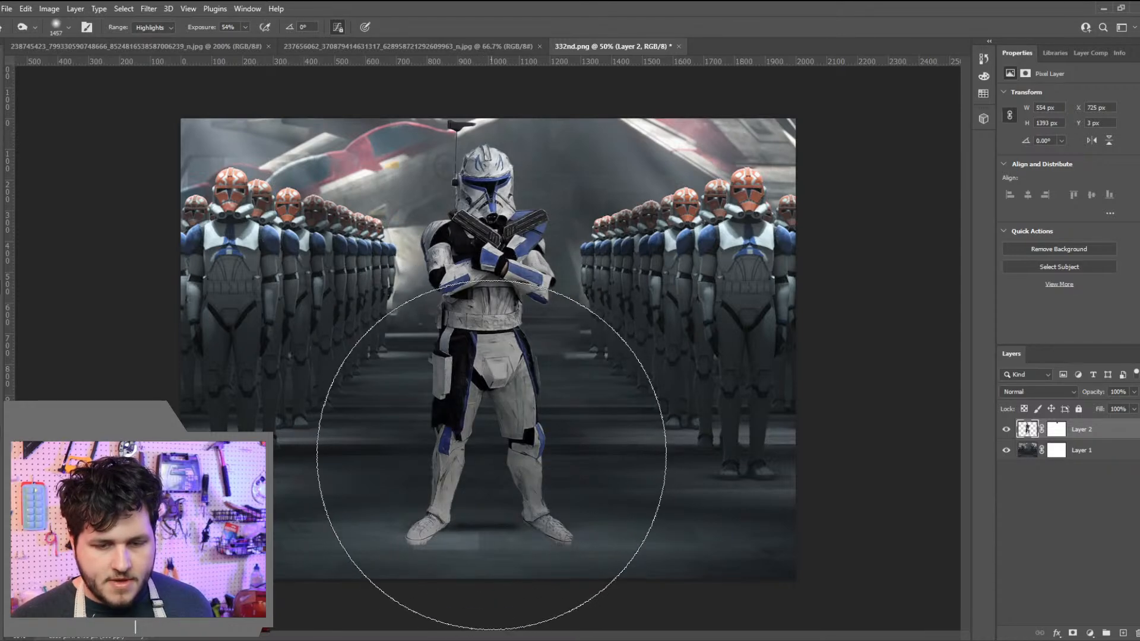
pyautogui.click(492, 463)
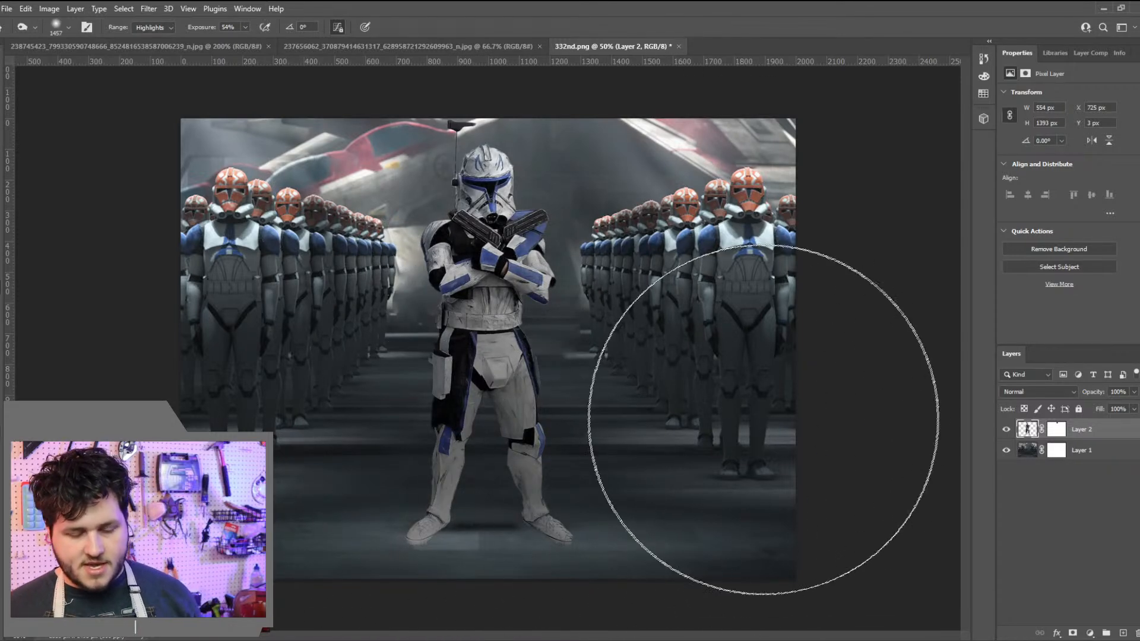
pyautogui.hotkey('ctrl', 'z')
pyautogui.hotkey('ctrl', 'z')
pyautogui.hotkey('ctrl', 'z')
pyautogui.hotkey('ctrl', 'z')
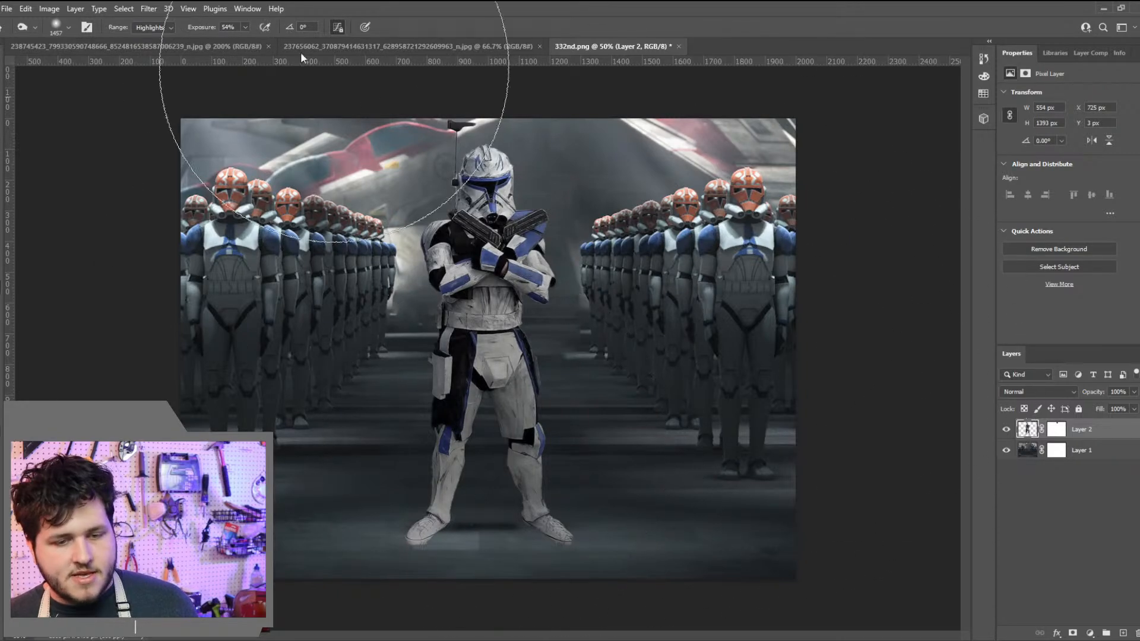
# Burn the midtones of the trooper's legs up to the waist with a 155 px soft brush, undoing the central torso stroke
pyautogui.click(169, 28)
pyautogui.click(157, 45)
pyautogui.click(68, 27)
pyautogui.moveTo(99, 65); pyautogui.dragTo(96, 65)
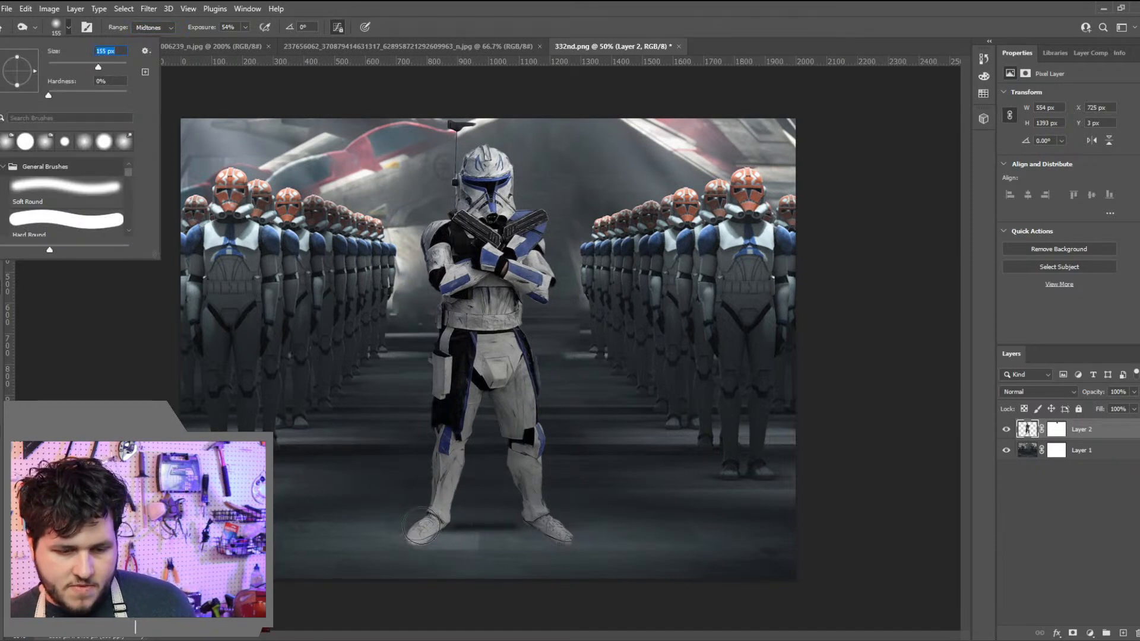
pyautogui.moveTo(414, 540)
pyautogui.mouseDown()
pyautogui.moveTo(444, 480)
pyautogui.moveTo(450, 313)
pyautogui.mouseUp()
pyautogui.moveTo(553, 534)
pyautogui.mouseDown()
pyautogui.moveTo(520, 442)
pyautogui.moveTo(514, 306)
pyautogui.mouseUp()
pyautogui.moveTo(488, 383); pyautogui.dragTo(488, 312)
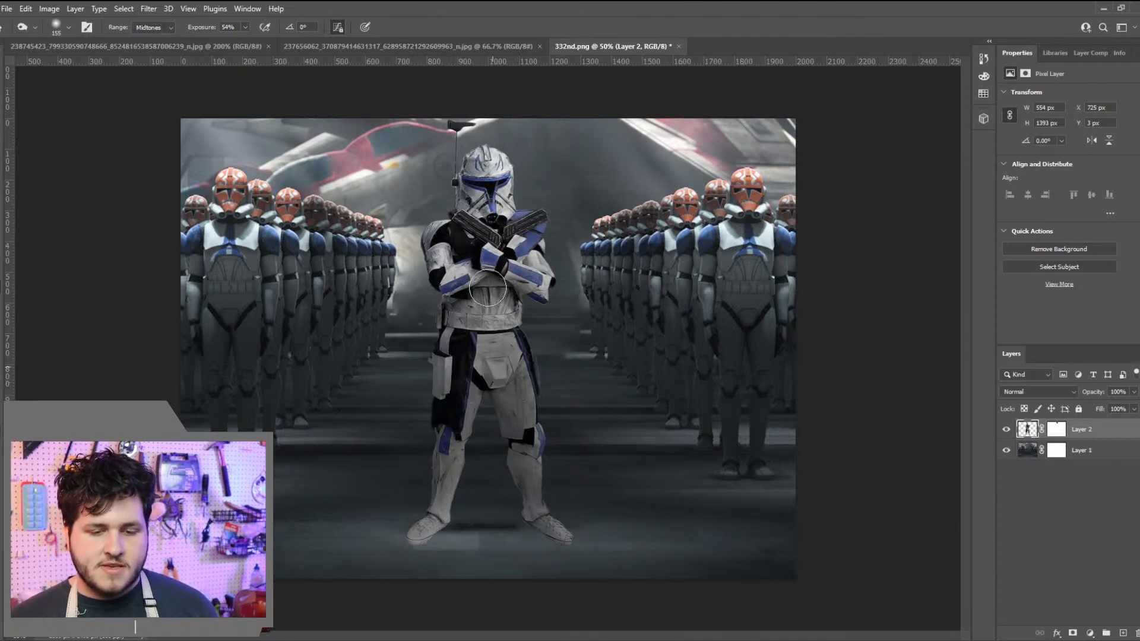
pyautogui.hotkey('ctrl', 'z')
# Try two more midtone burn strokes across the trooper's hips and belt and undo them
pyautogui.moveTo(514, 372)
pyautogui.mouseDown()
pyautogui.moveTo(490, 361)
pyautogui.moveTo(514, 330)
pyautogui.mouseUp()
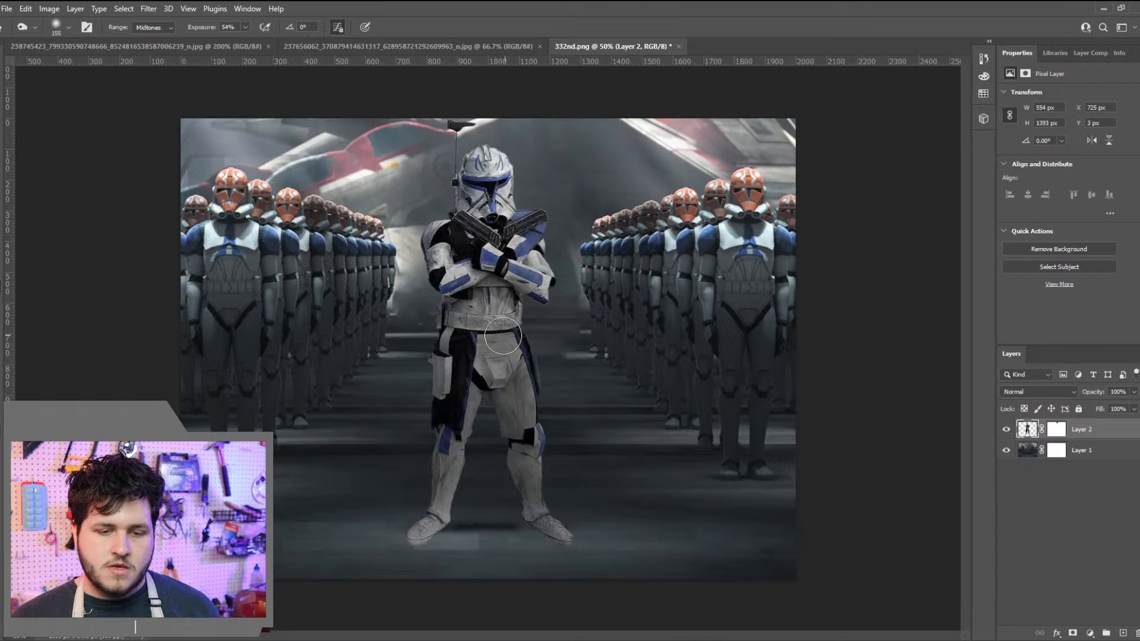
pyautogui.moveTo(478, 322)
pyautogui.mouseDown()
pyautogui.moveTo(531, 356)
pyautogui.moveTo(510, 320)
pyautogui.moveTo(478, 310)
pyautogui.moveTo(479, 384)
pyautogui.moveTo(511, 331)
pyautogui.moveTo(500, 333)
pyautogui.moveTo(489, 307)
pyautogui.moveTo(458, 336)
pyautogui.mouseUp()
pyautogui.hotkey('ctrl', 'z')
pyautogui.hotkey('ctrl', 'z')
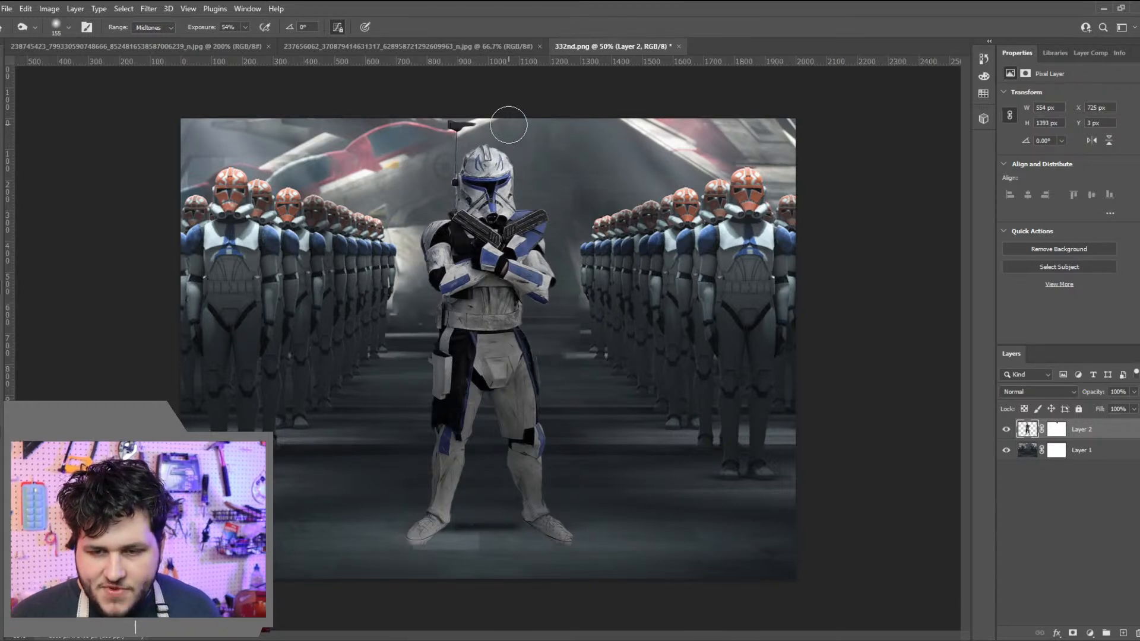
# Reduce the Burn brush to 42 px and examine the shading on the trooper's waist, arms and helmet up close
pyautogui.click(58, 29)
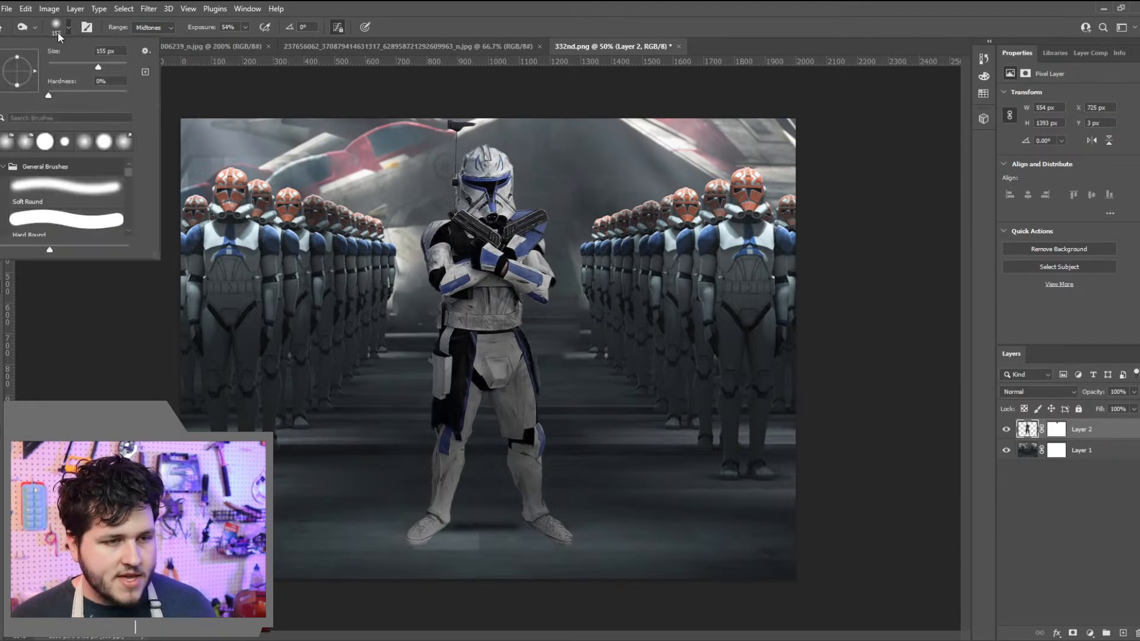
pyautogui.moveTo(81, 67); pyautogui.dragTo(64, 67)
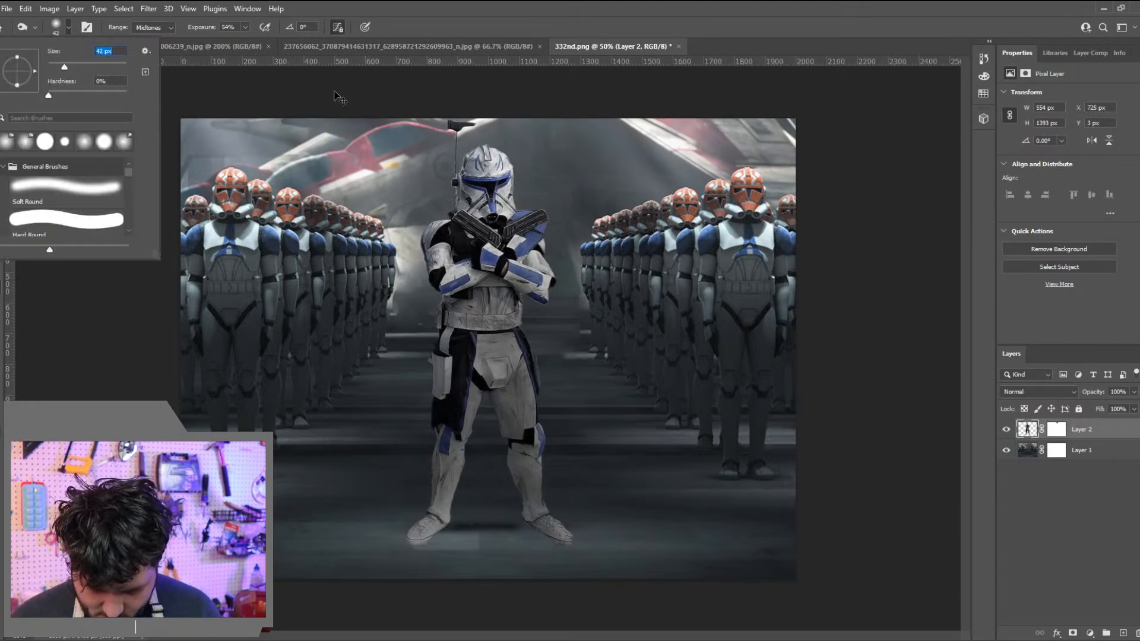
pyautogui.hotkey('ctrl', '+')
pyautogui.hotkey('ctrl', '+')
pyautogui.hotkey('ctrl', '+')
pyautogui.scroll(2, 319, 88)
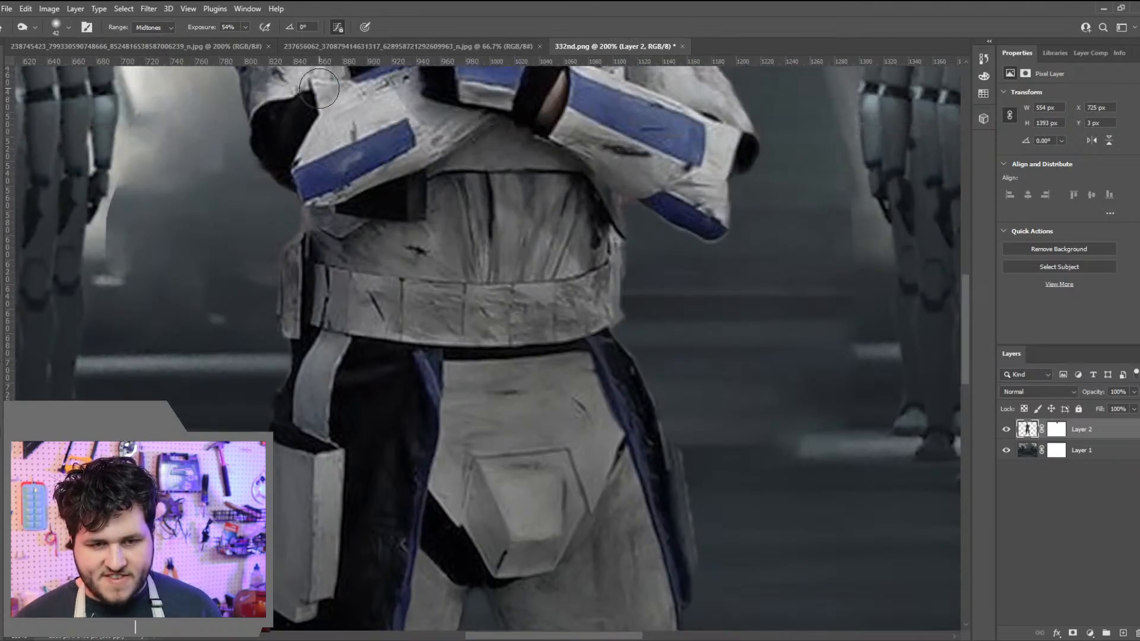
pyautogui.scroll(10, 319, 88)
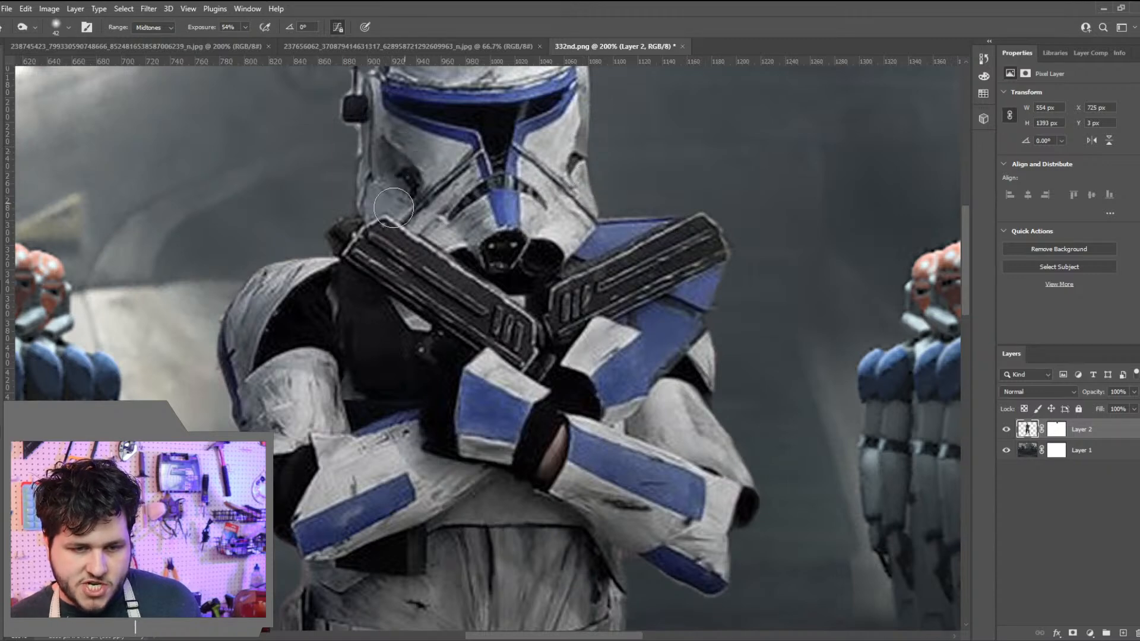
pyautogui.scroll(5, 745, 296)
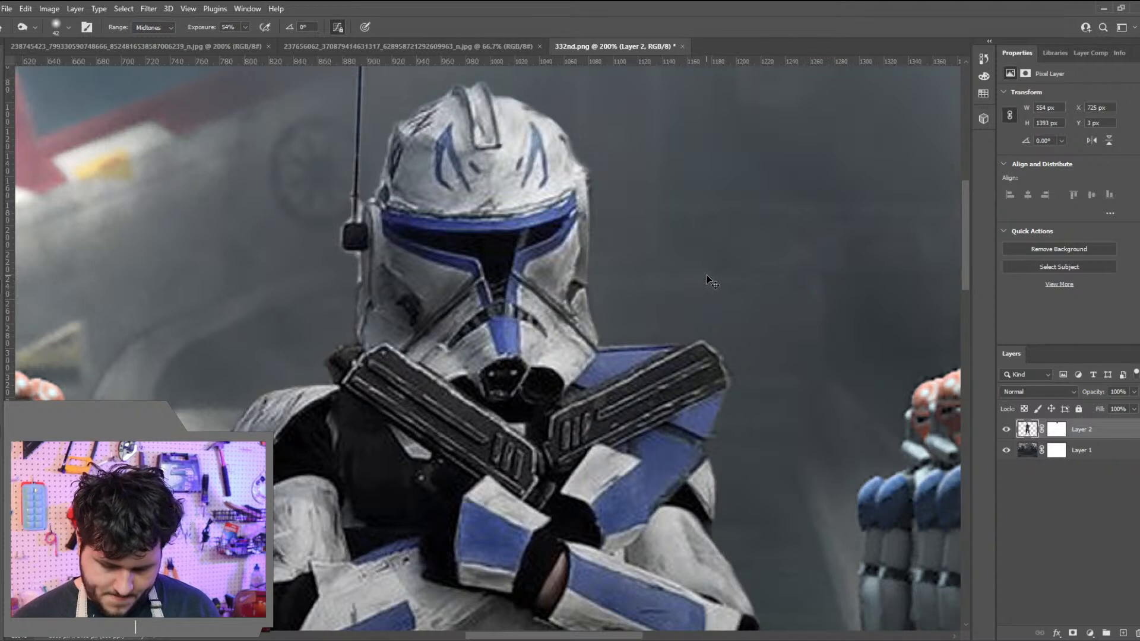
pyautogui.hotkey('ctrl', '-')
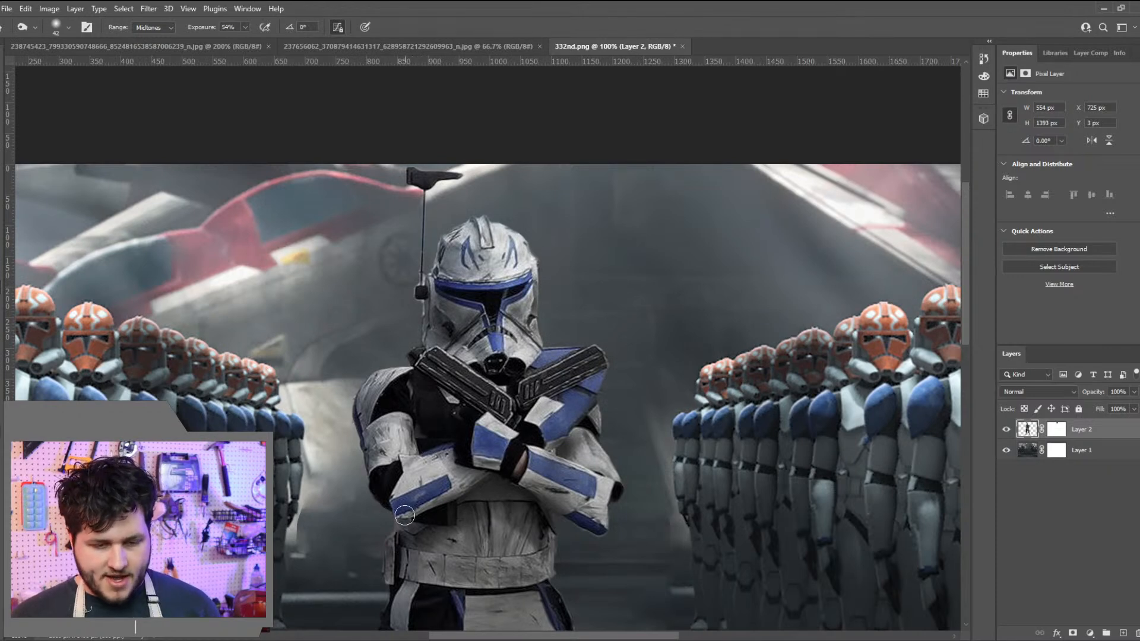
pyautogui.scroll(-2, 418, 588)
pyautogui.scroll(-4, 418, 585)
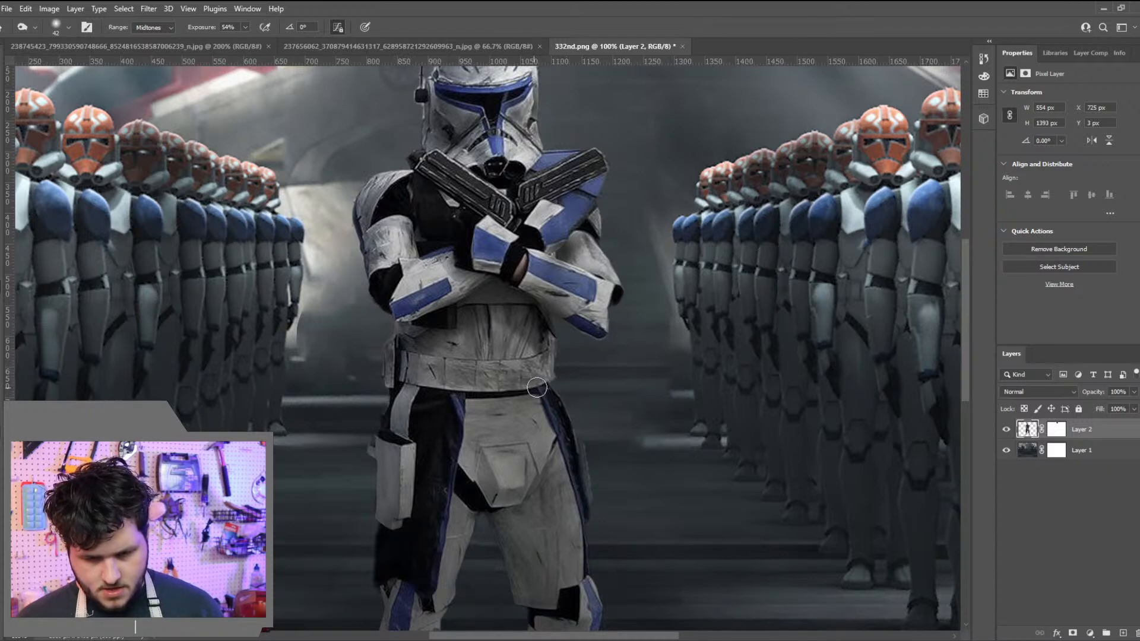
pyautogui.hotkey('ctrl', '-')
pyautogui.hotkey('ctrl', '-')
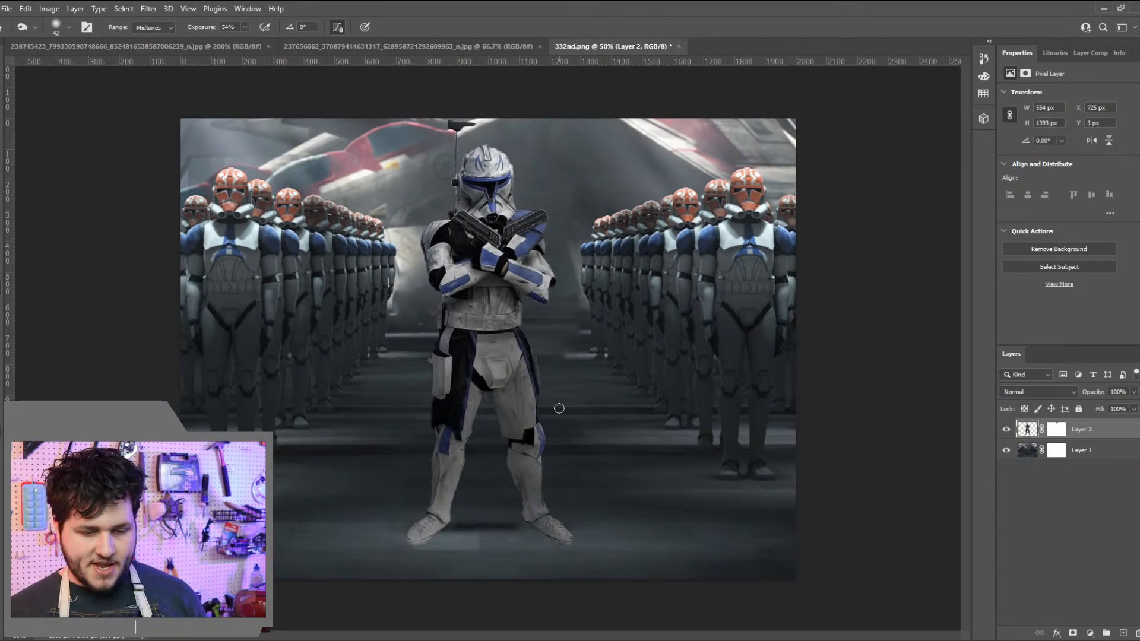
# Make the background image on Layer 1 active and set the Burn brush size to 133 px
pyautogui.click(1026, 449)
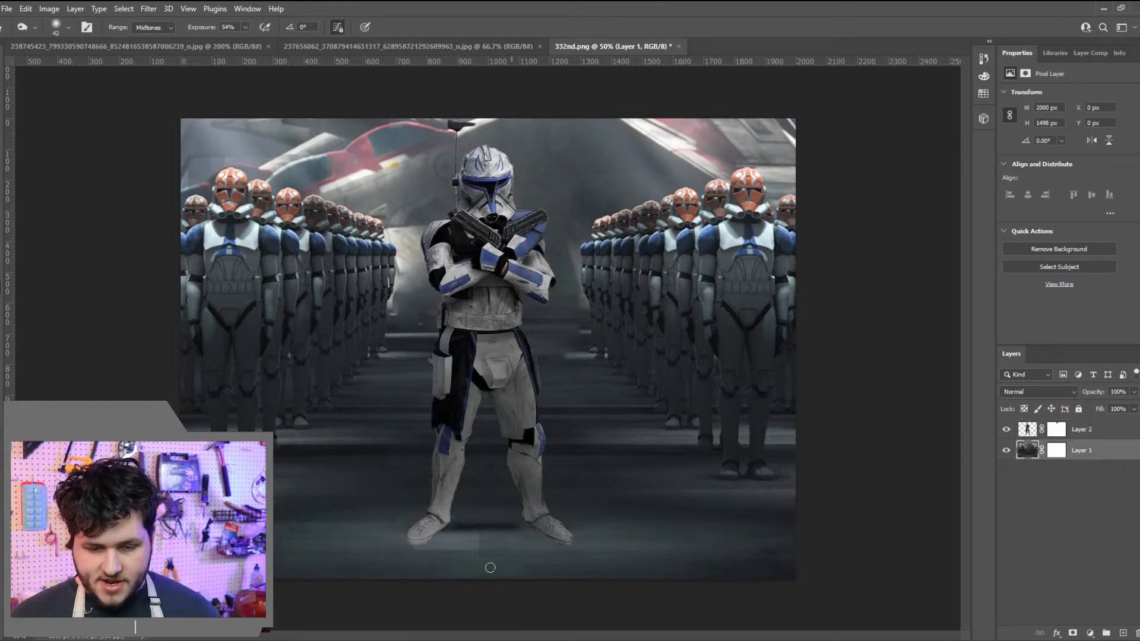
pyautogui.click(68, 27)
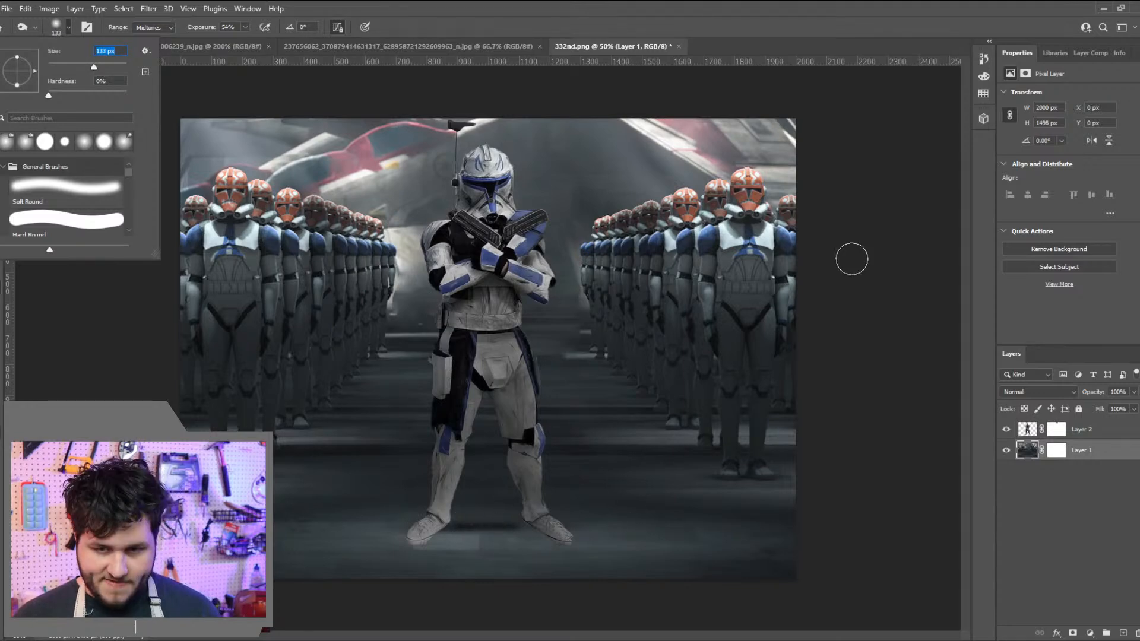
pyautogui.rightClick(854, 262)
pyautogui.click(842, 190)
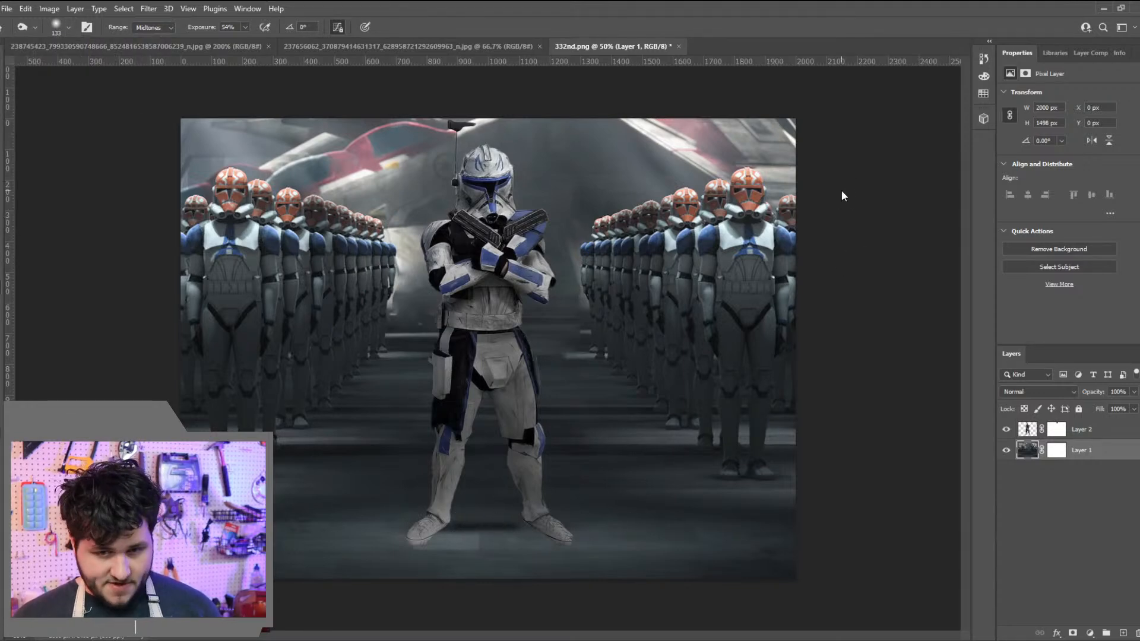
# Save the composite as 332nd.psd in Photoshop format in the Kiri Props folder
pyautogui.hotkey('ctrl', 's')
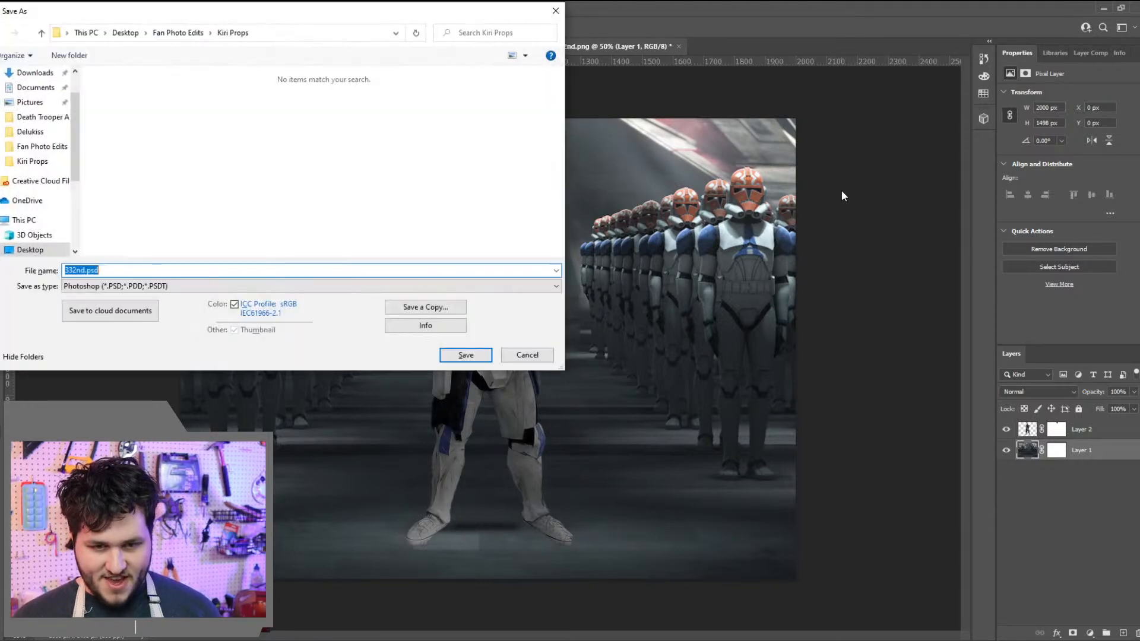
pyautogui.click(475, 354)
pyautogui.click(812, 333)
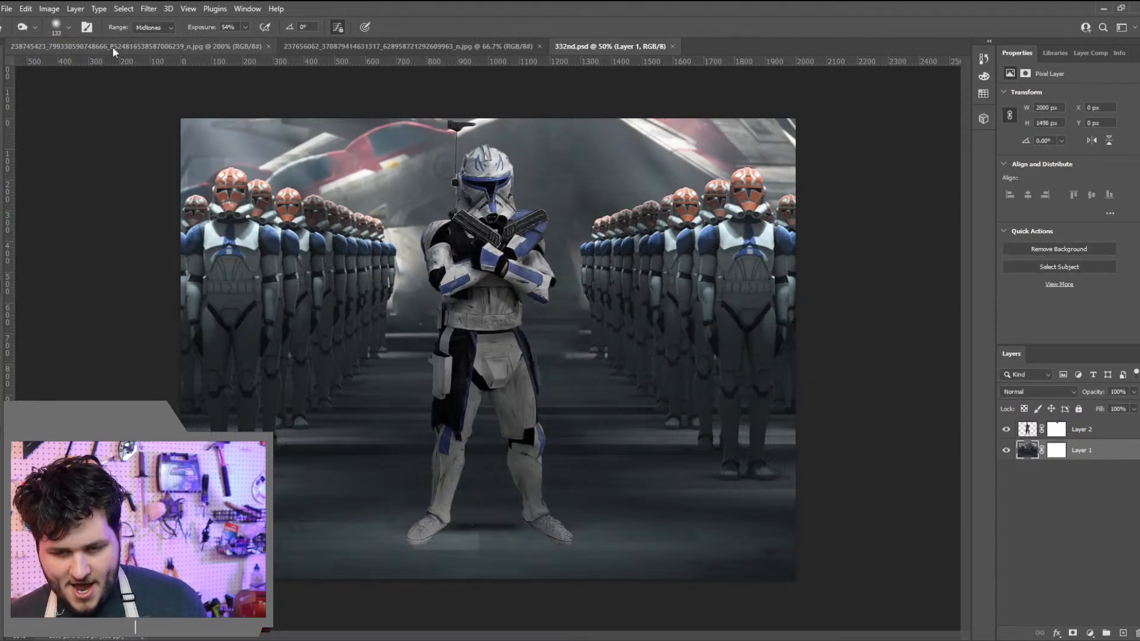
# Burn the floor below the trooper with a 275 px brush and darken around both boots with a 130 px brush
pyautogui.click(59, 27)
pyautogui.moveTo(446, 544)
pyautogui.mouseDown()
pyautogui.moveTo(415, 527)
pyautogui.moveTo(506, 560)
pyautogui.moveTo(455, 556)
pyautogui.moveTo(574, 558)
pyautogui.moveTo(548, 536)
pyautogui.moveTo(562, 534)
pyautogui.moveTo(541, 529)
pyautogui.moveTo(556, 534)
pyautogui.moveTo(430, 538)
pyautogui.moveTo(527, 537)
pyautogui.moveTo(384, 527)
pyautogui.moveTo(326, 562)
pyautogui.mouseUp()
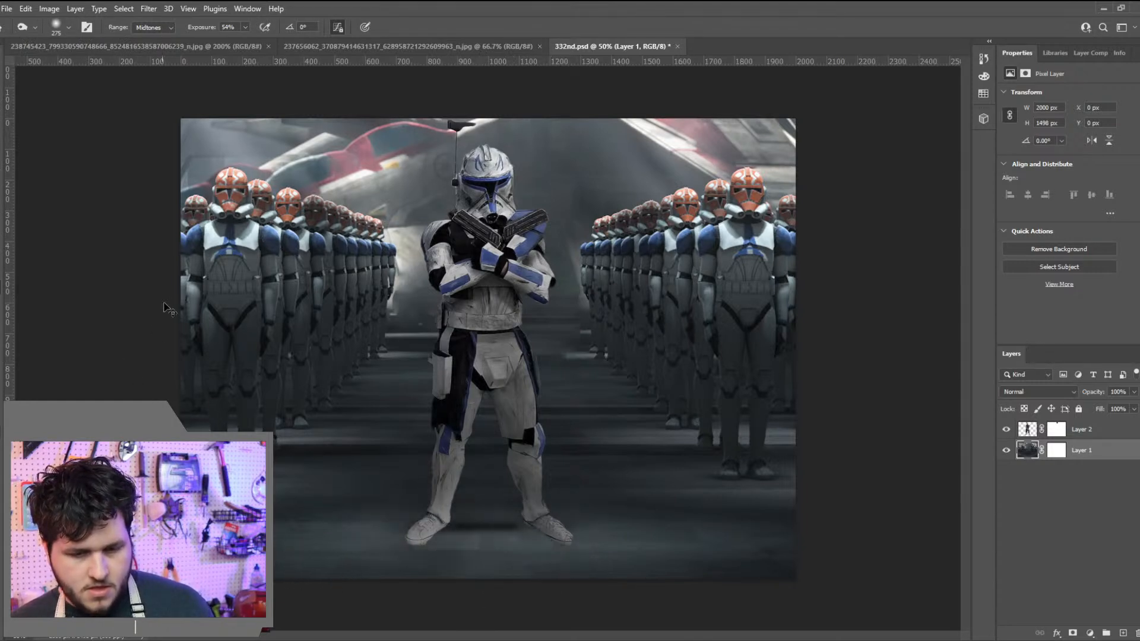
pyautogui.click(59, 27)
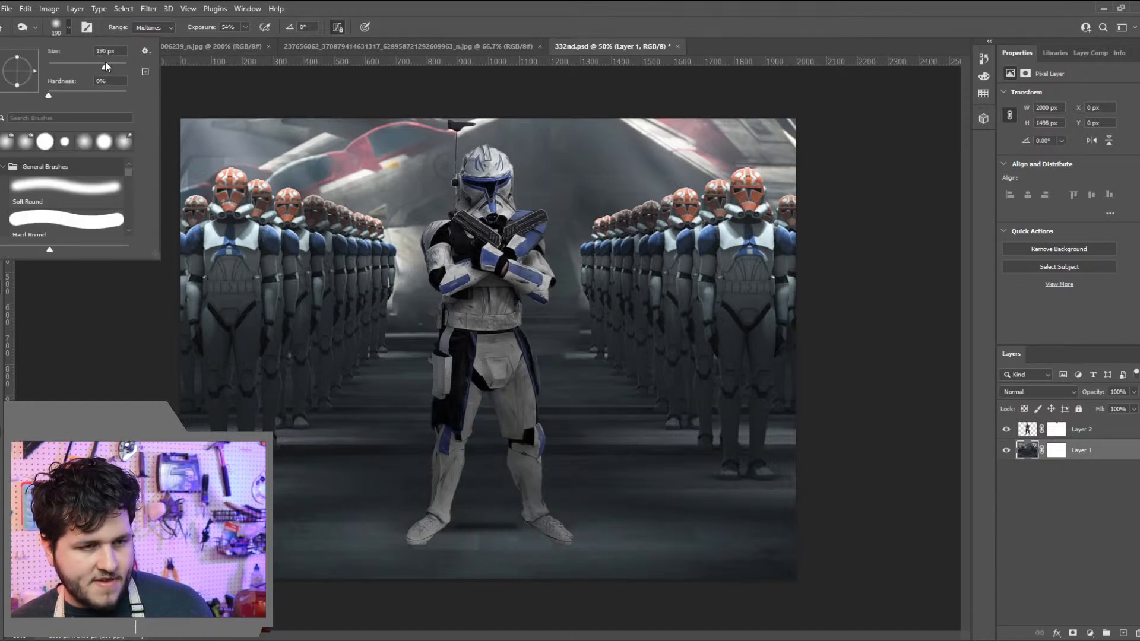
pyautogui.moveTo(92, 93)
pyautogui.mouseDown()
pyautogui.moveTo(79, 93)
pyautogui.moveTo(92, 93)
pyautogui.mouseUp()
pyautogui.click(256, 74)
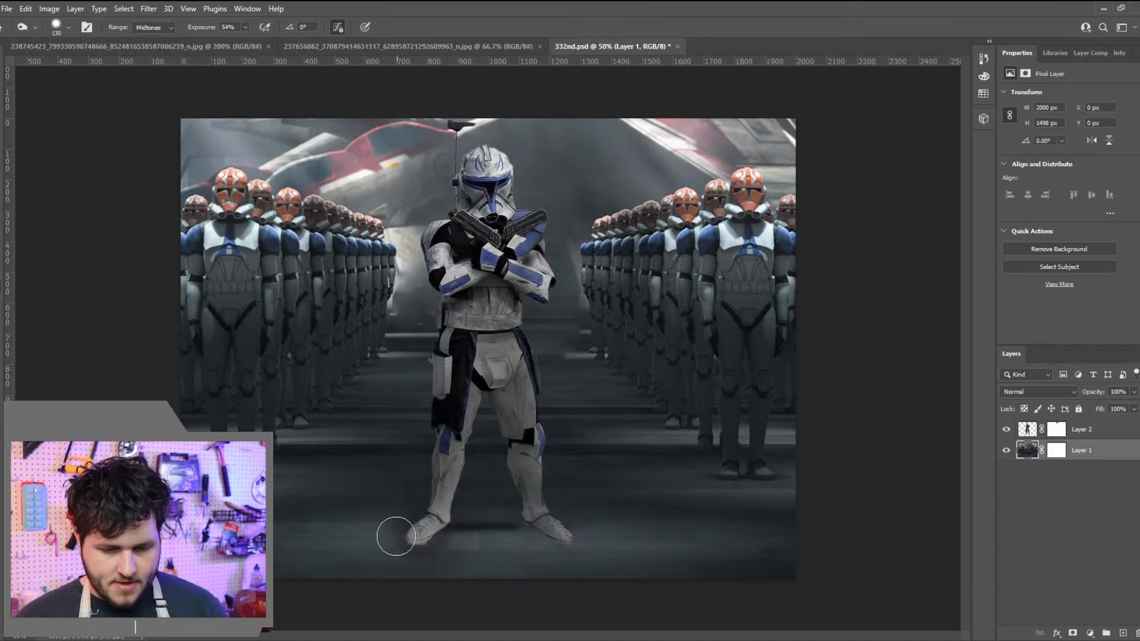
pyautogui.hotkey('ctrl', 'z')
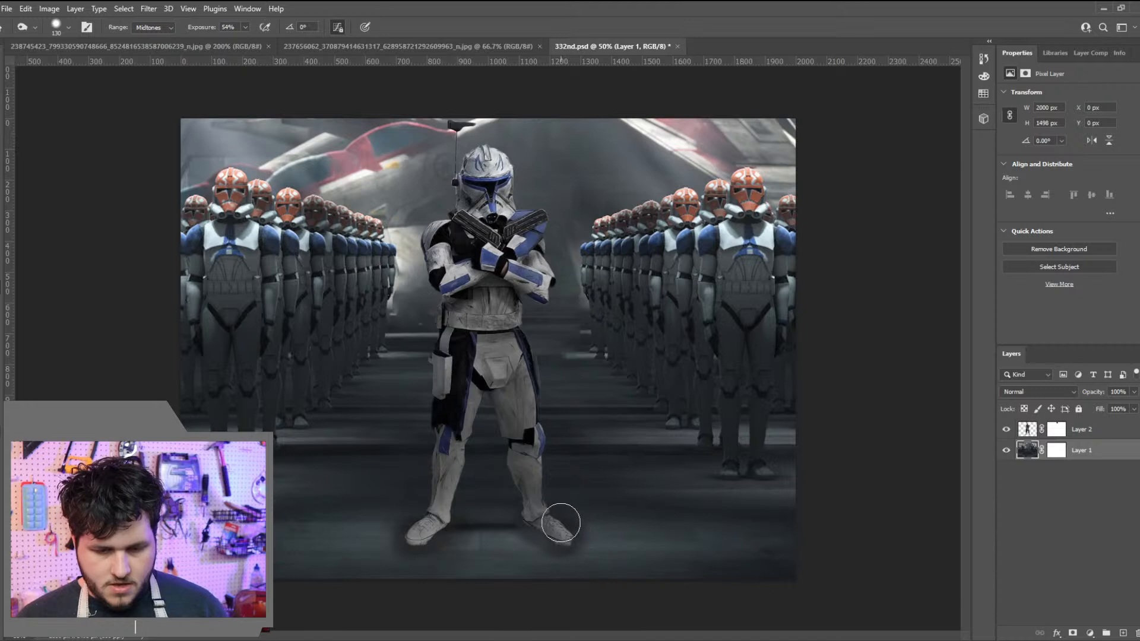
# Reduce the Burn brush to 58 px and 18% exposure, shade the floor around both boots and undo the last stroke
pyautogui.click(59, 29)
pyautogui.moveTo(80, 63); pyautogui.dragTo(70, 63)
pyautogui.click(245, 27)
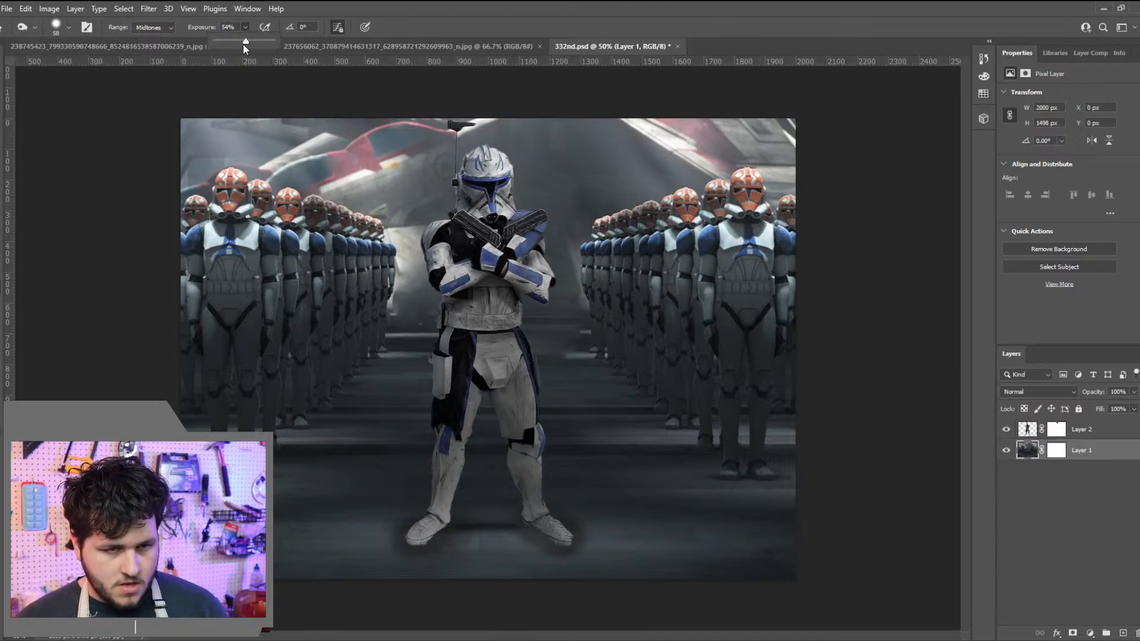
pyautogui.moveTo(440, 515)
pyautogui.mouseDown()
pyautogui.moveTo(374, 535)
pyautogui.moveTo(402, 550)
pyautogui.mouseUp()
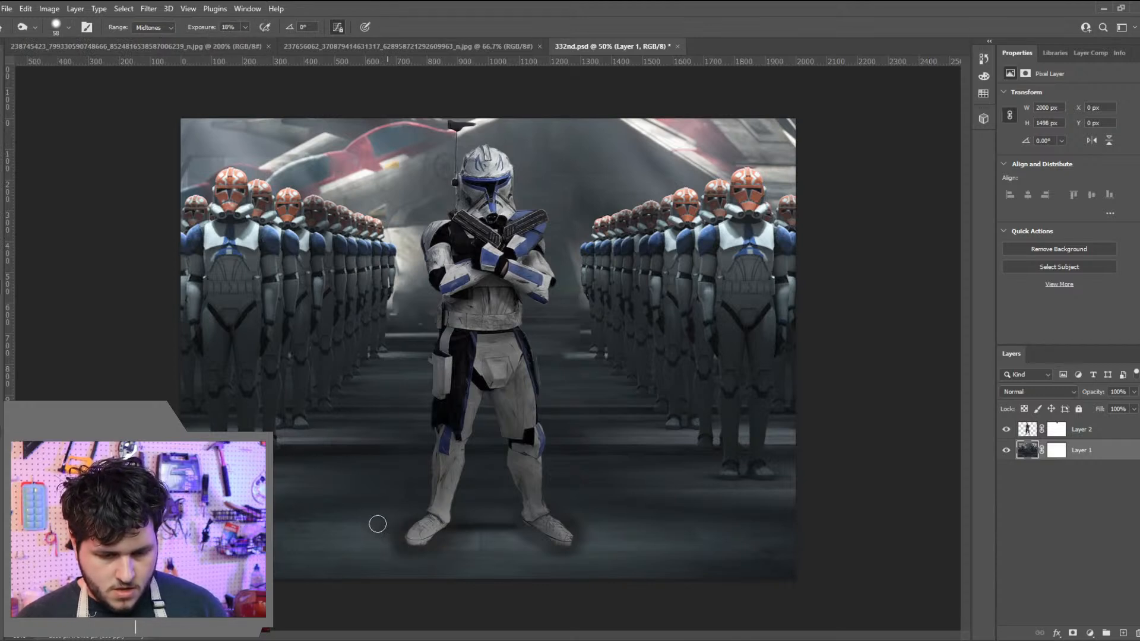
pyautogui.moveTo(575, 527)
pyautogui.mouseDown()
pyautogui.moveTo(613, 542)
pyautogui.moveTo(564, 513)
pyautogui.moveTo(599, 532)
pyautogui.moveTo(566, 549)
pyautogui.moveTo(600, 532)
pyautogui.moveTo(574, 539)
pyautogui.moveTo(592, 544)
pyautogui.moveTo(574, 556)
pyautogui.moveTo(578, 530)
pyautogui.moveTo(549, 511)
pyautogui.mouseUp()
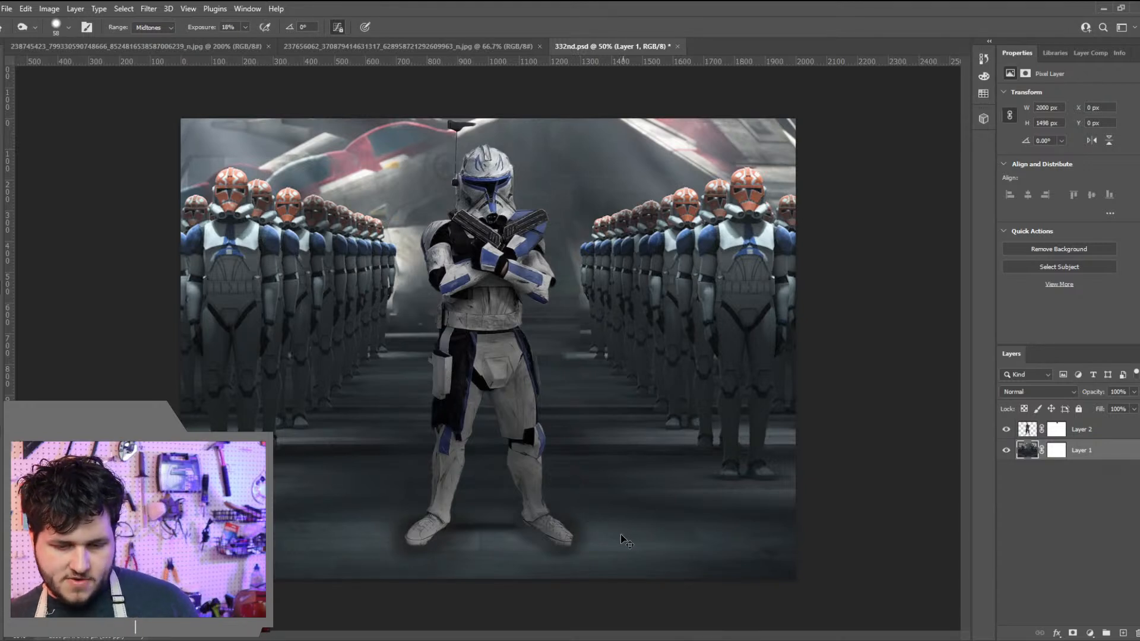
pyautogui.hotkey('ctrl', 'z')
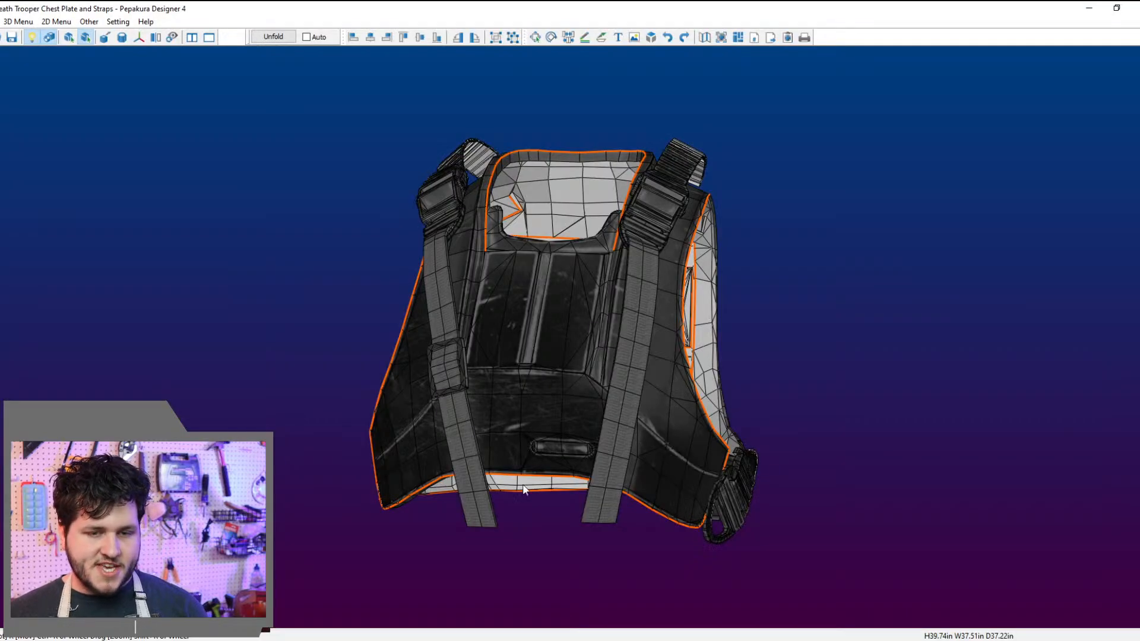
# Switch to Pepakura Designer, inspect the Death Trooper chest plate, and open and examine the Death Trooper Pauldron from the Death Trooper Armor folder
pyautogui.moveTo(523, 488); pyautogui.dragTo(469, 463)
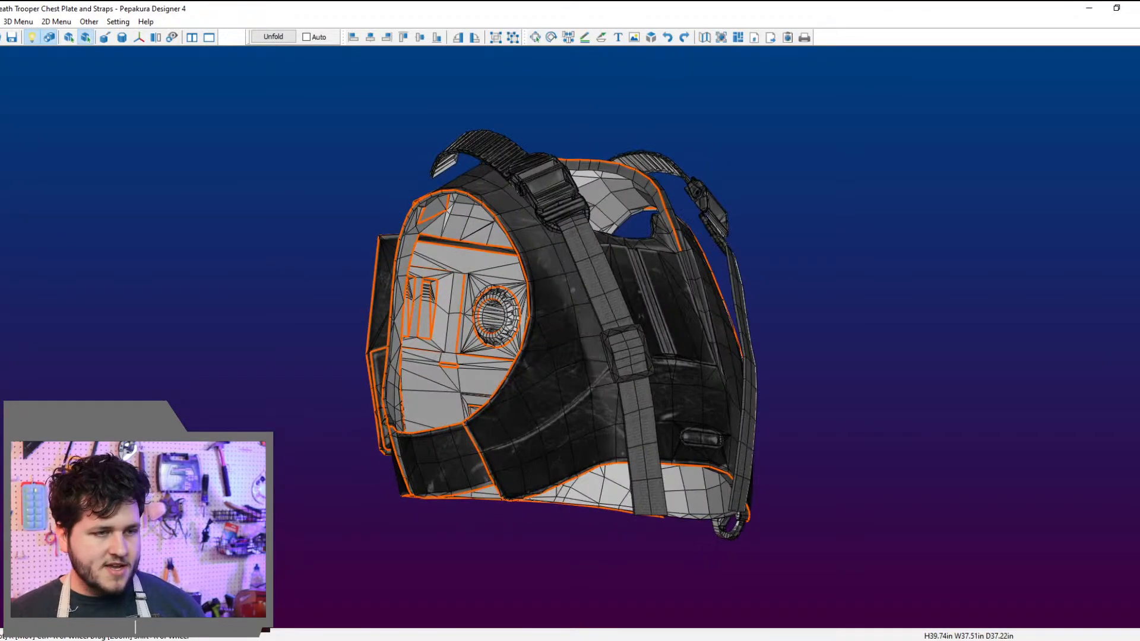
pyautogui.hotkey('ctrl', 'o')
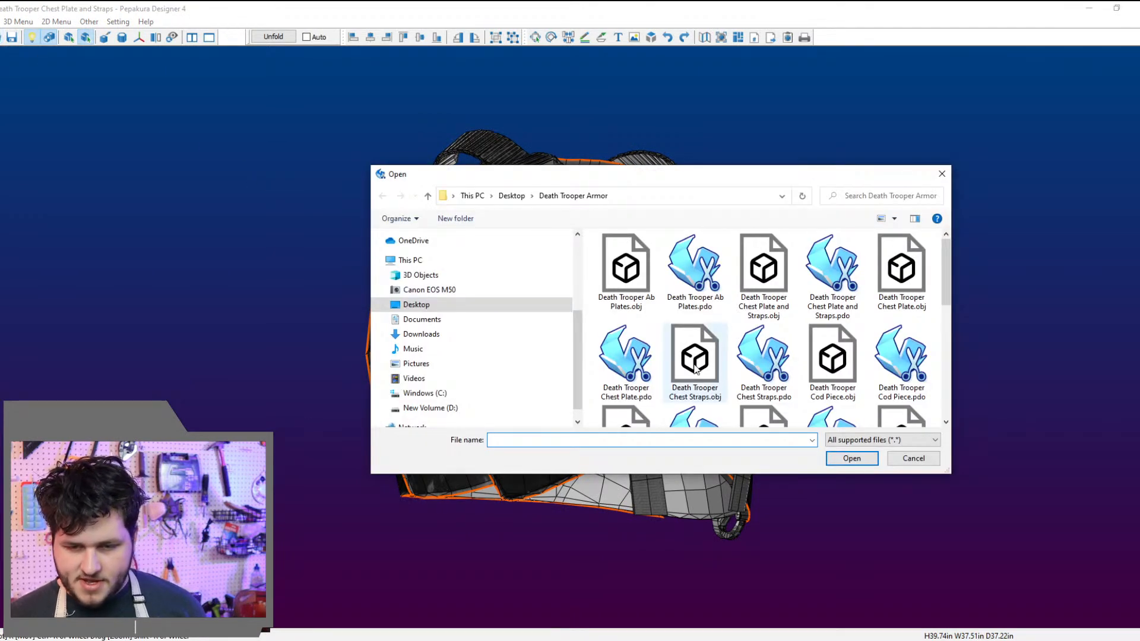
pyautogui.scroll(-1, 724, 367)
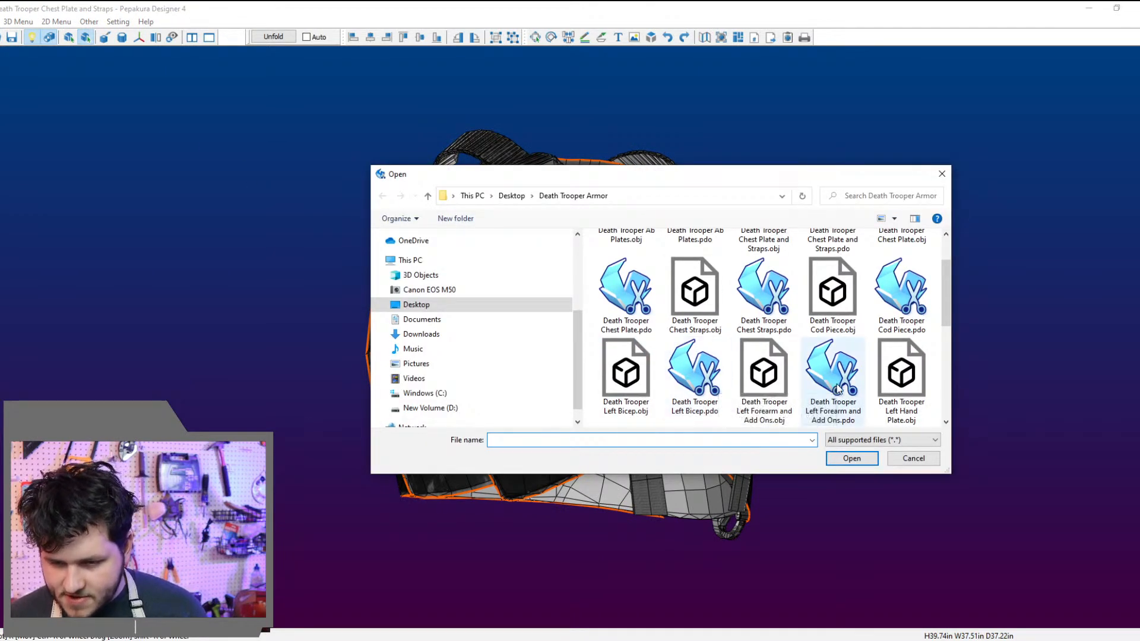
pyautogui.scroll(-1, 837, 389)
pyautogui.doubleClick(751, 394)
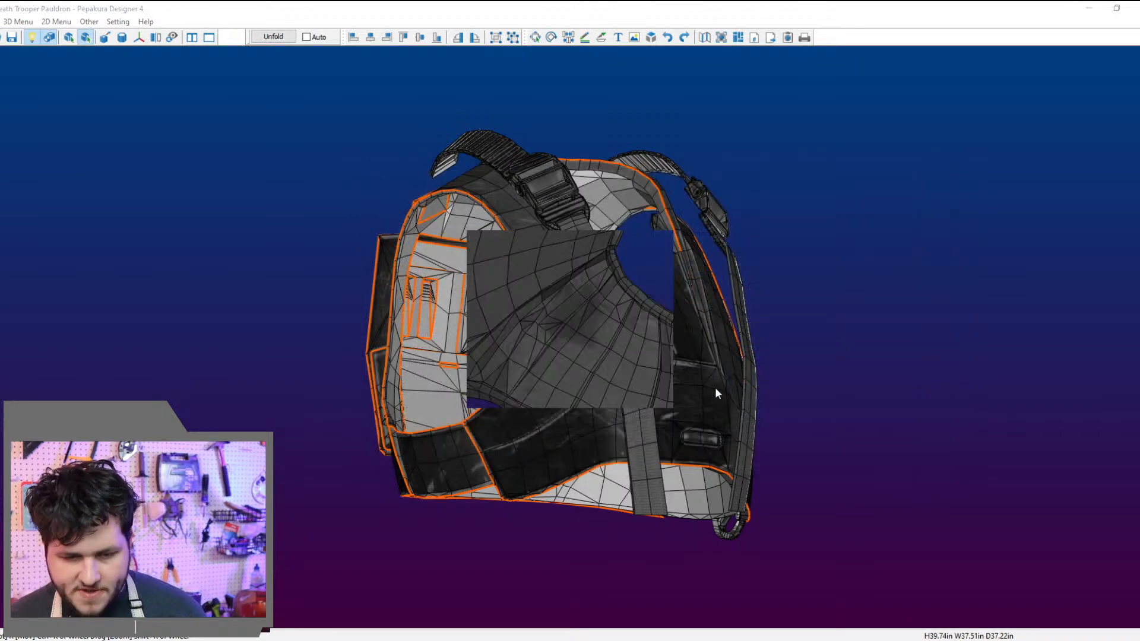
pyautogui.click(598, 378)
pyautogui.moveTo(629, 373); pyautogui.dragTo(415, 301)
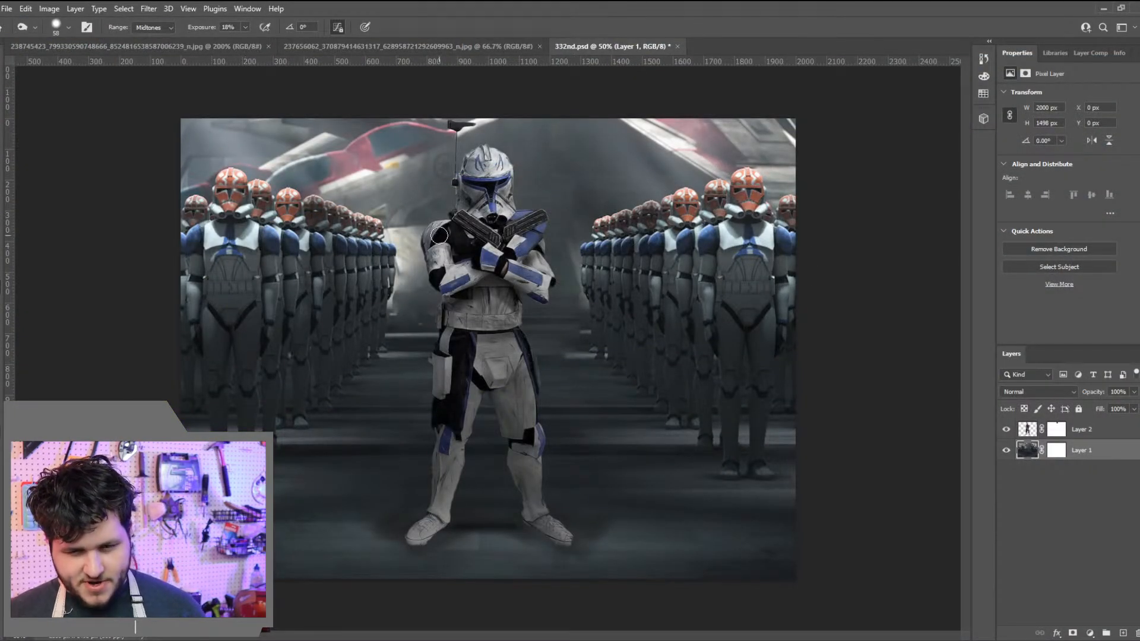
# Switch back to Photoshop and apply an Exposure adjustment with Gamma Correction 1.04 to the background on Layer 1
pyautogui.click(49, 9)
pyautogui.moveTo(71, 41)
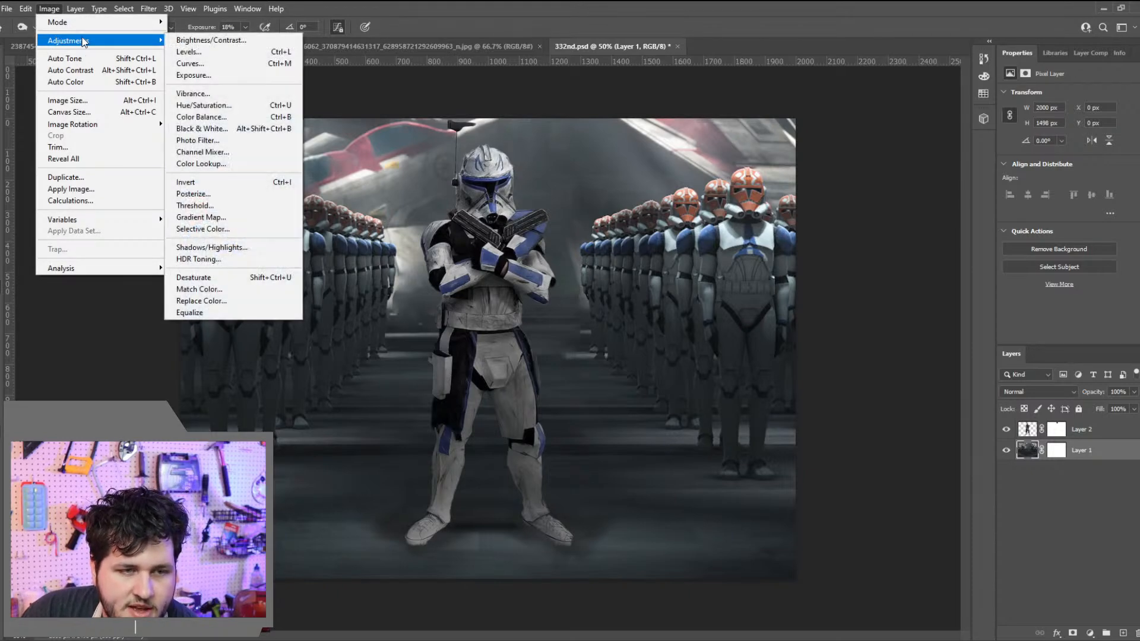
pyautogui.click(194, 75)
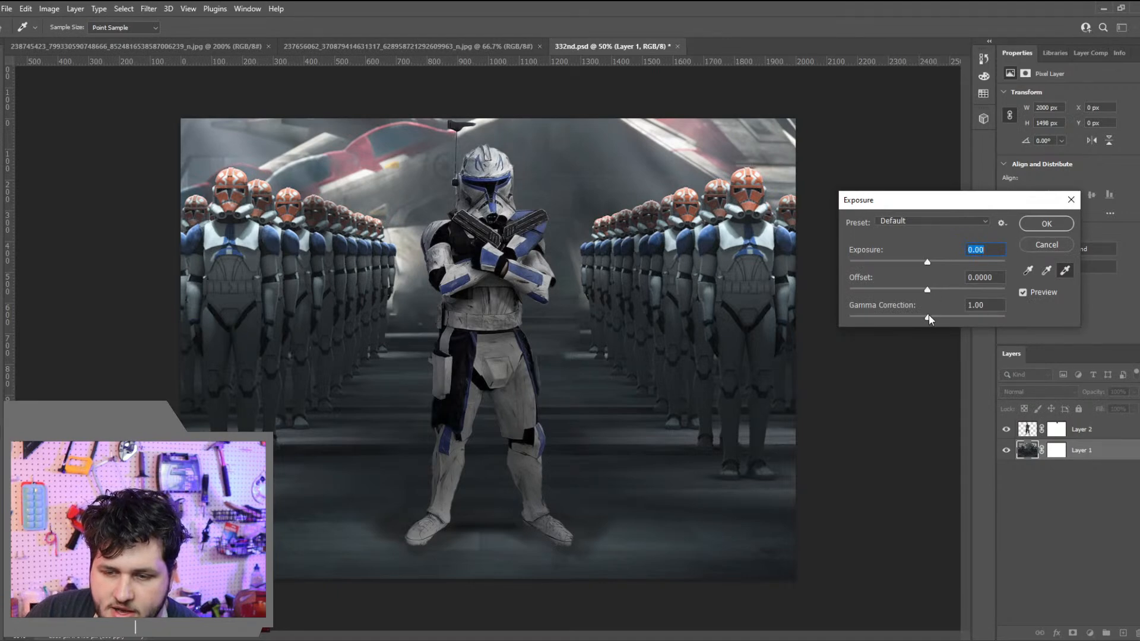
pyautogui.moveTo(927, 317); pyautogui.dragTo(921, 317)
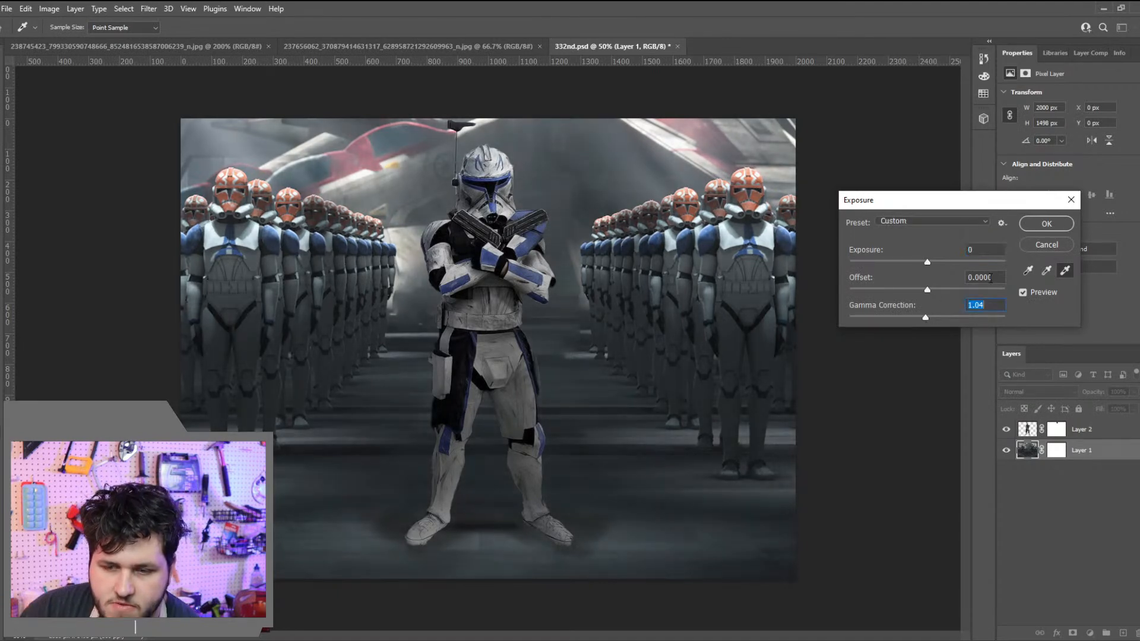
pyautogui.click(1042, 225)
# Apply an Exposure adjustment to the trooper on Layer 2 with Offset 0.0002 and Gamma Correction 1.00
pyautogui.click(1019, 433)
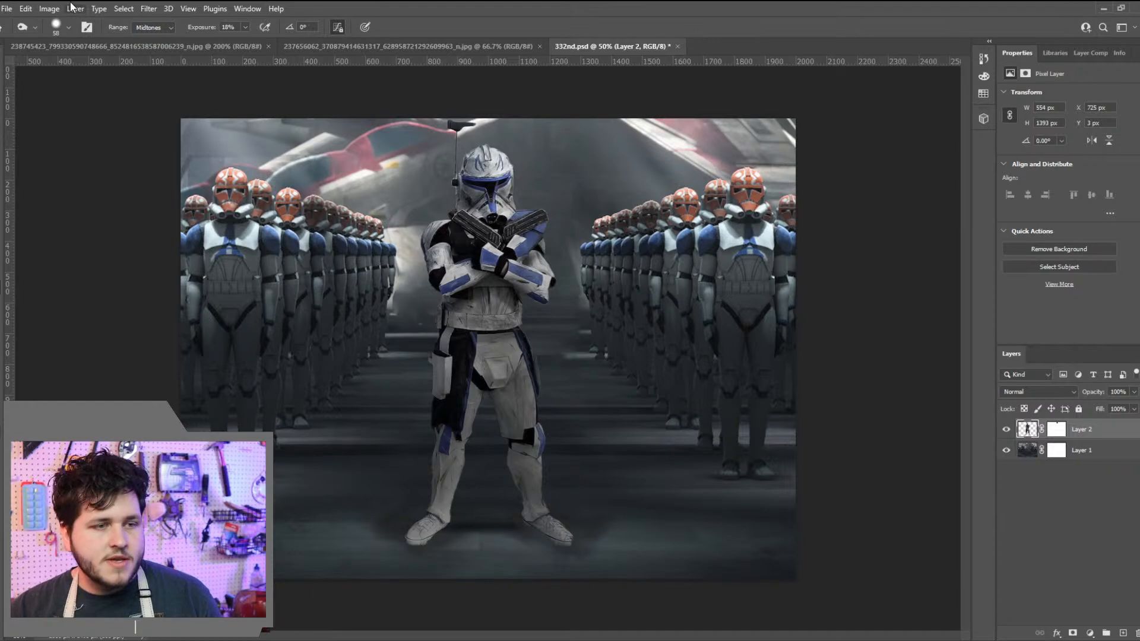
pyautogui.click(43, 6)
pyautogui.moveTo(73, 42)
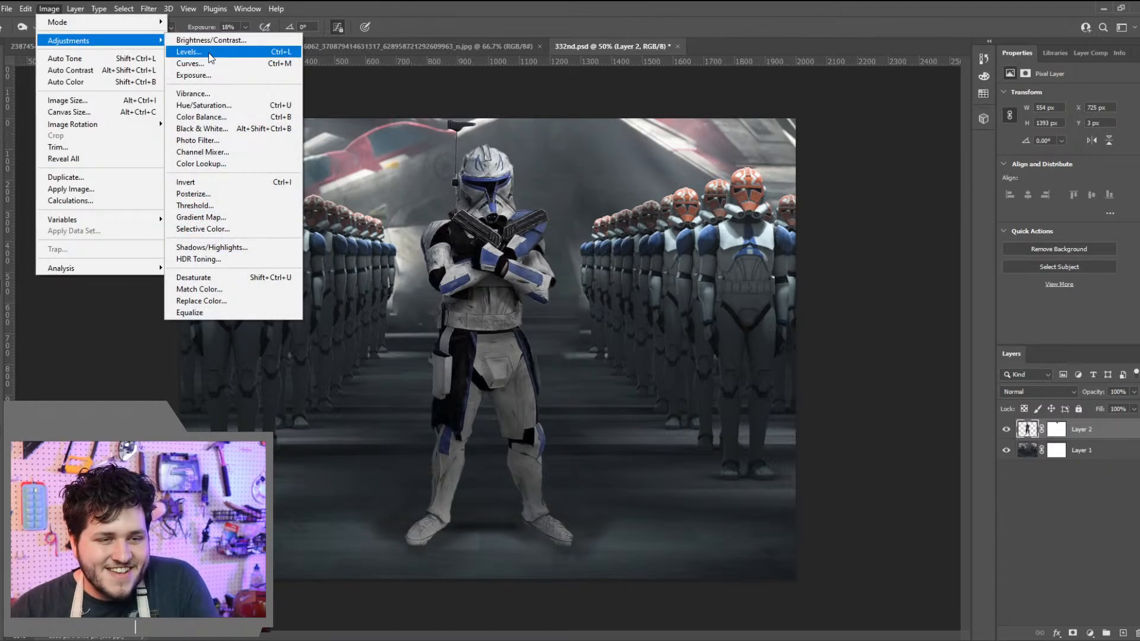
pyautogui.click(199, 74)
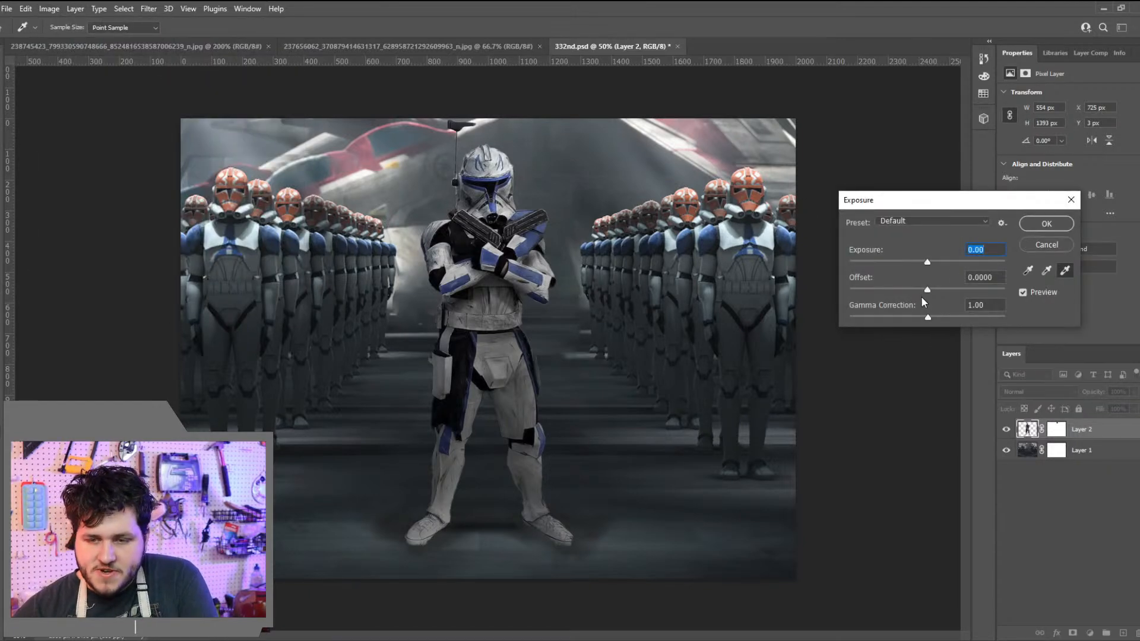
pyautogui.moveTo(927, 321); pyautogui.dragTo(923, 319)
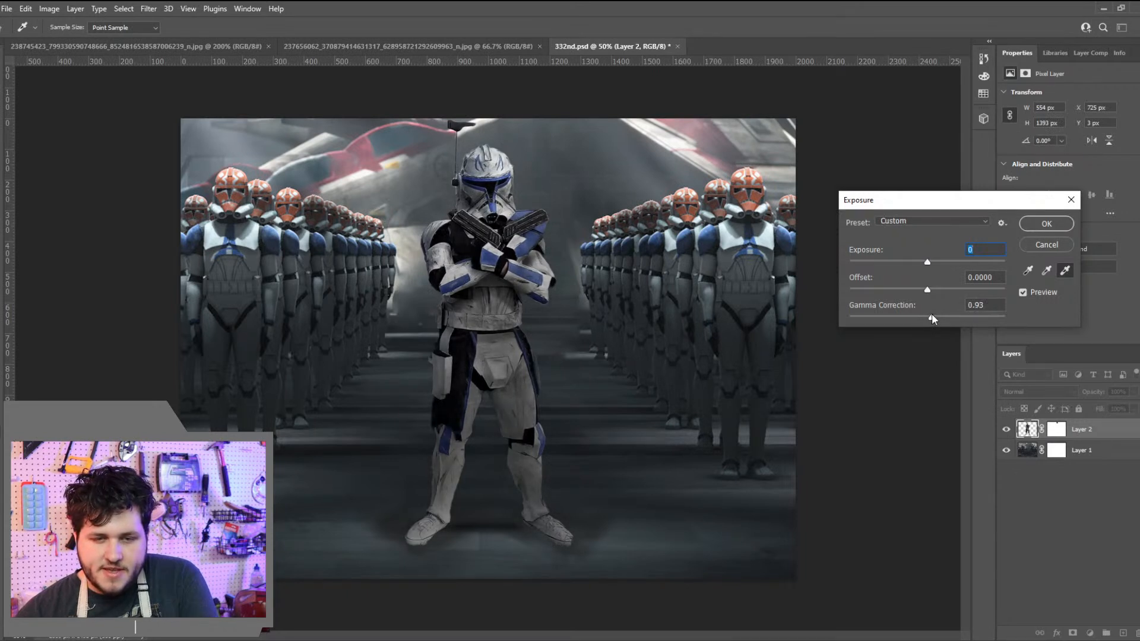
pyautogui.click(928, 315)
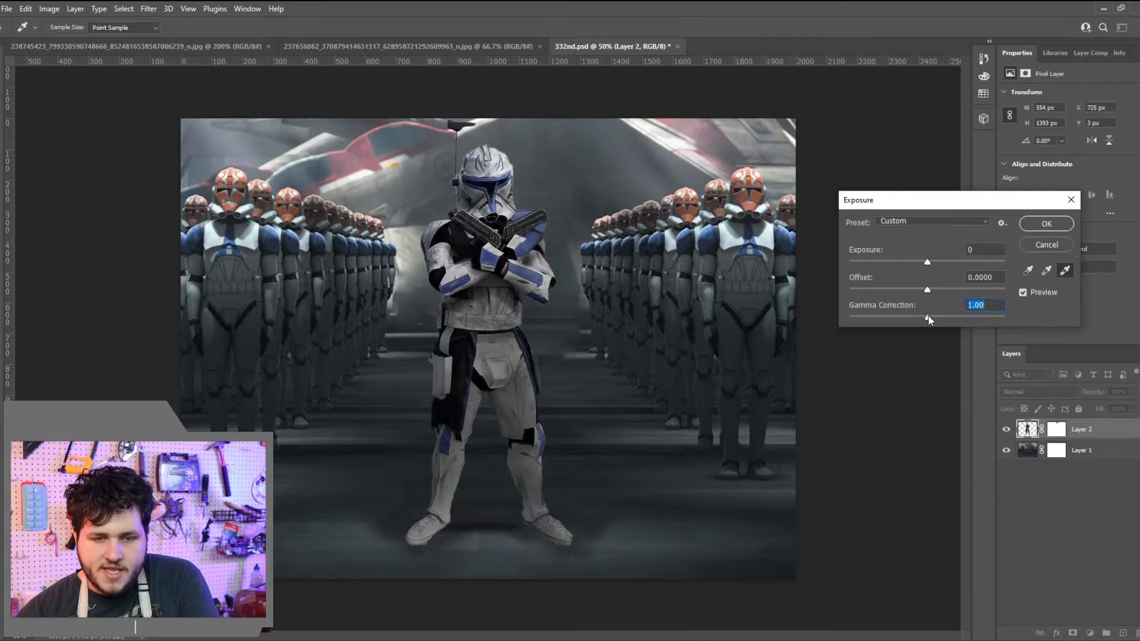
pyautogui.moveTo(927, 290); pyautogui.dragTo(926, 290)
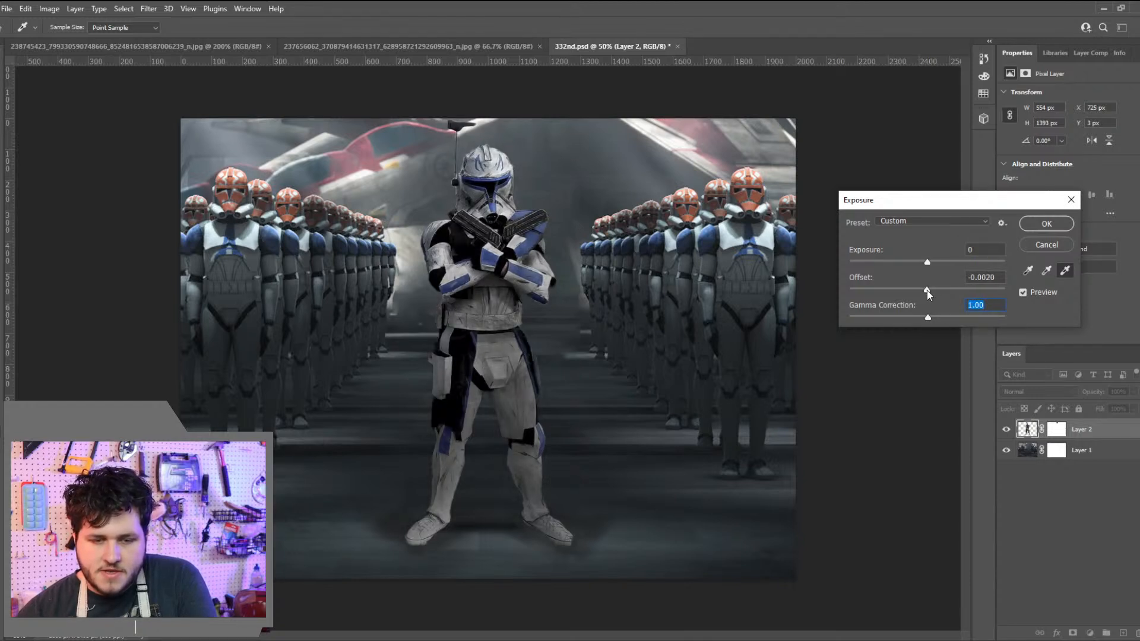
pyautogui.click(927, 290)
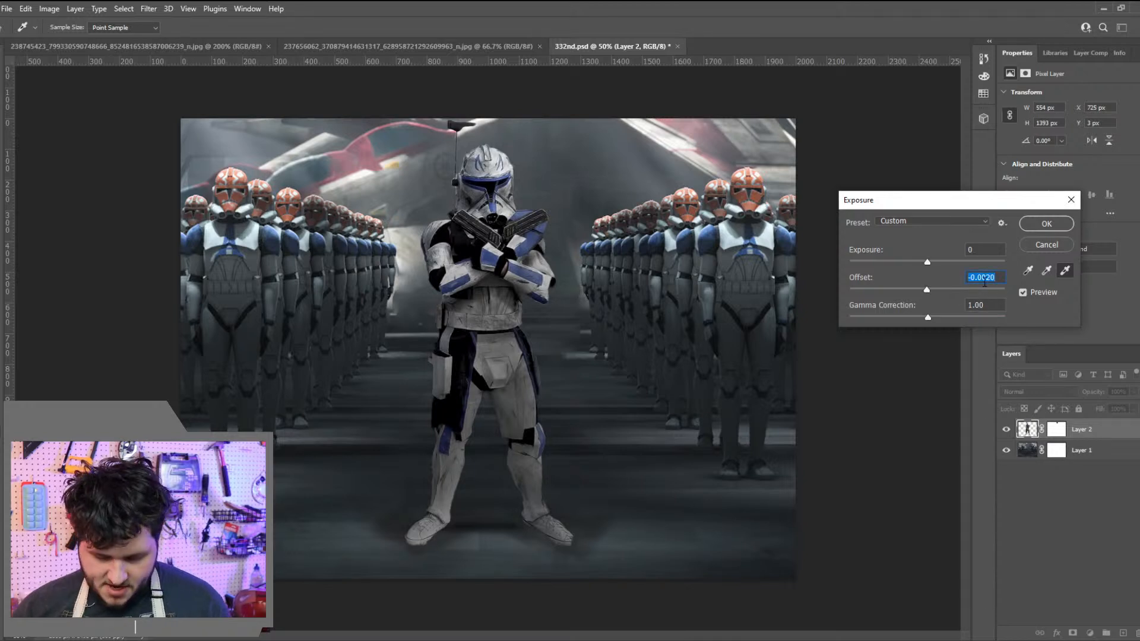
pyautogui.write('0.0002')
pyautogui.press('Return')
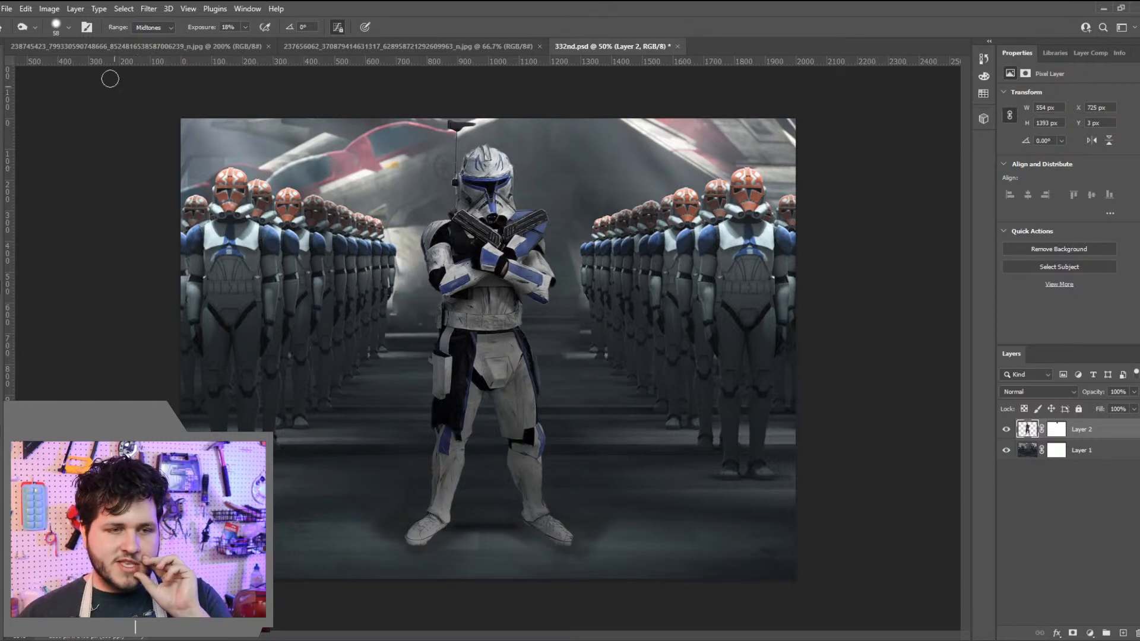
# Apply another Exposure adjustment to the trooper on Layer 2 with Offset 0.0030
pyautogui.click(49, 9)
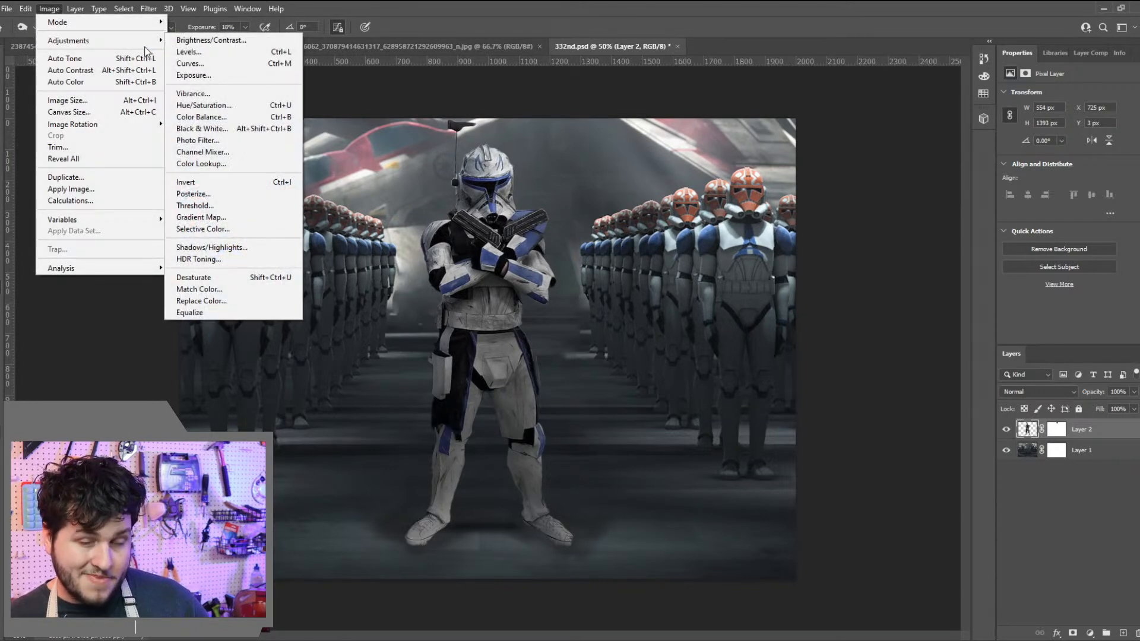
pyautogui.moveTo(129, 43)
pyautogui.click(223, 77)
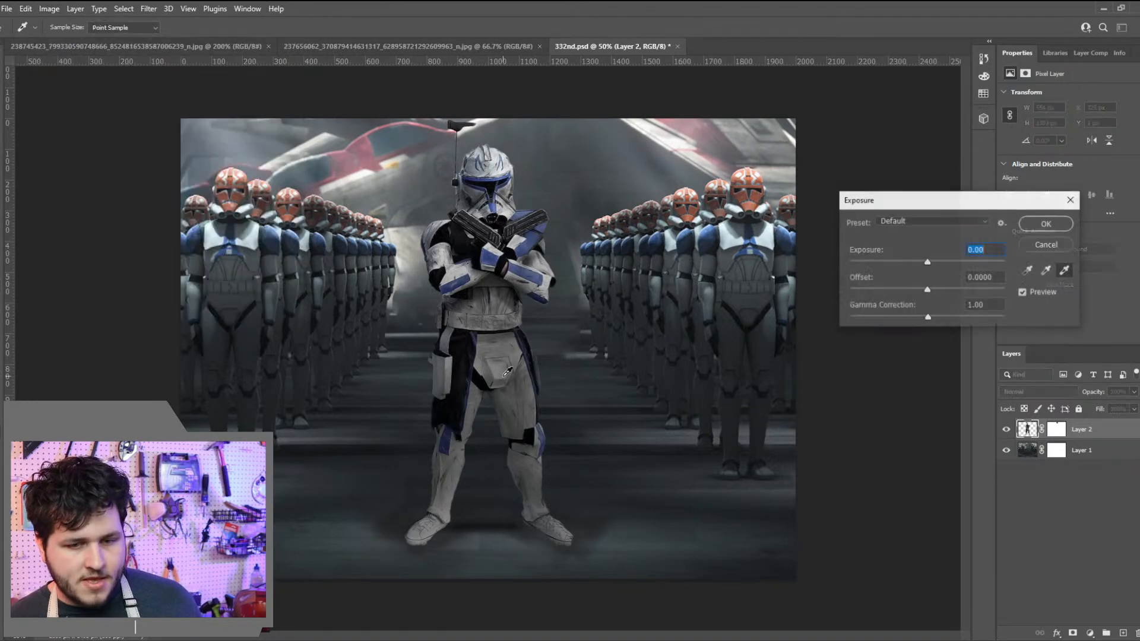
pyautogui.moveTo(925, 292); pyautogui.dragTo(930, 292)
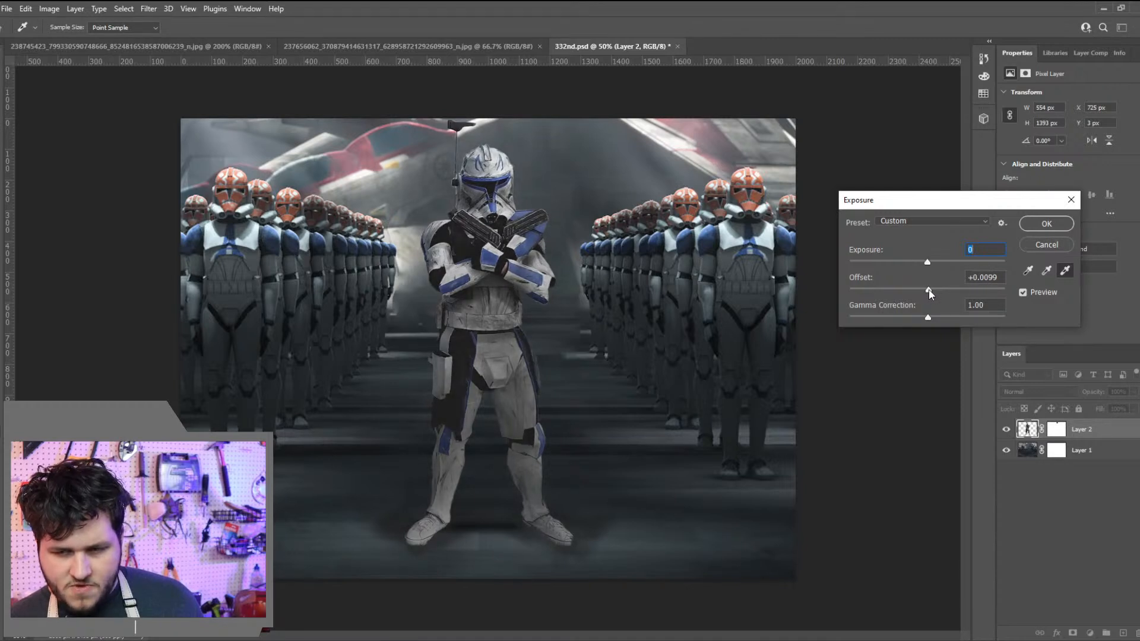
pyautogui.moveTo(929, 292); pyautogui.dragTo(928, 292)
pyautogui.click(972, 279)
pyautogui.press('BackSpace')
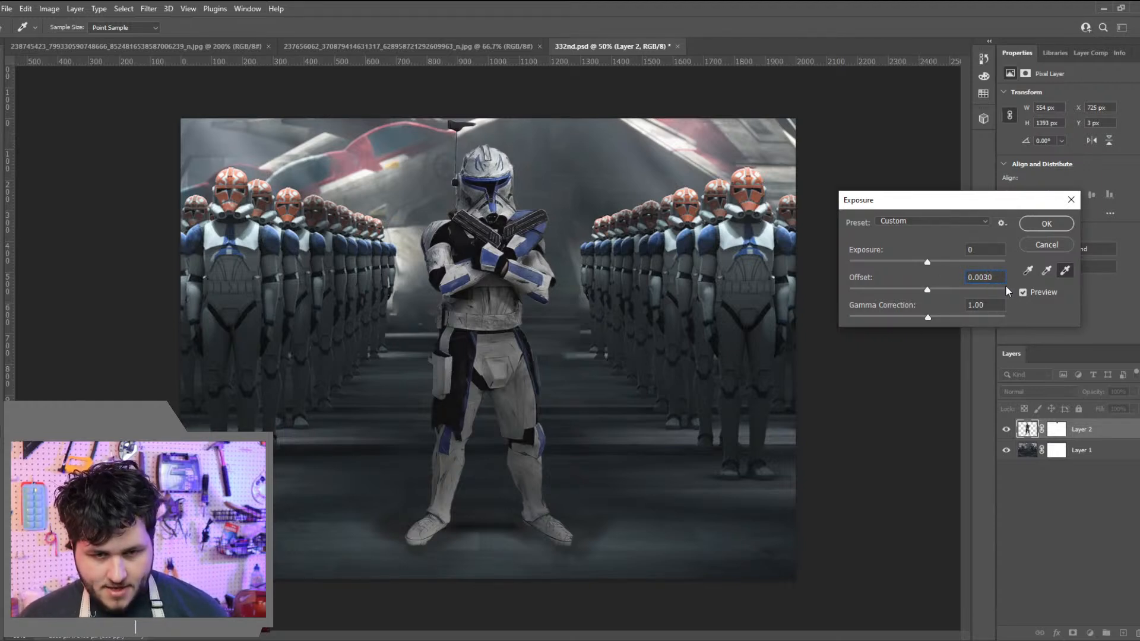
pyautogui.click(1060, 230)
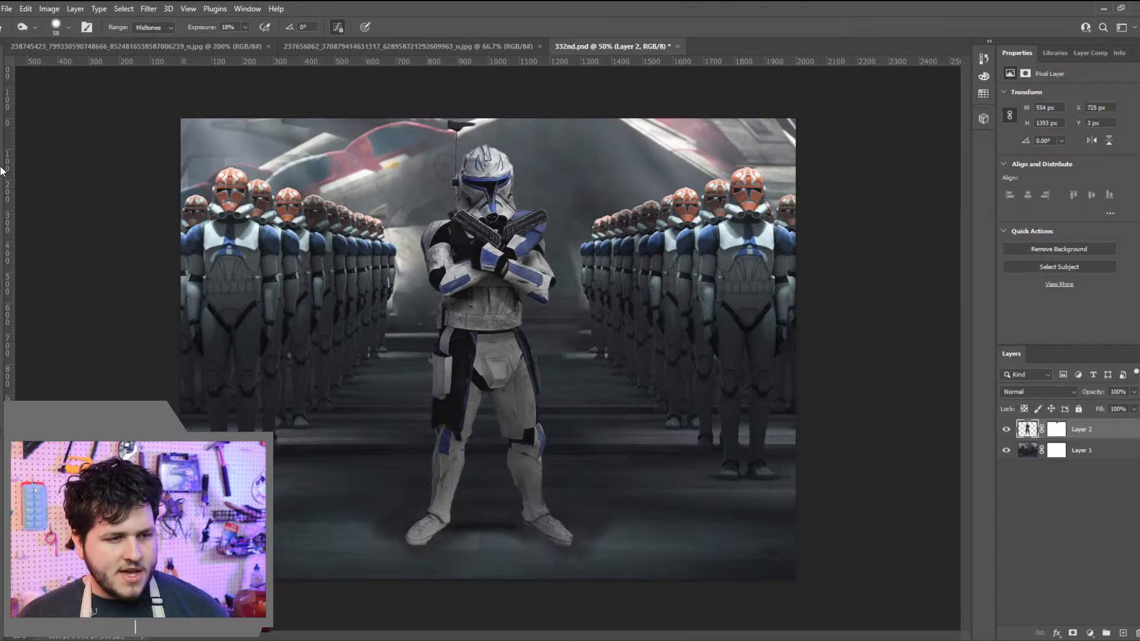
# Dodge the highlights on the trooper's helmet, shoulders and arms with a 158 px brush at 8% exposure, undoing the last stroke
pyautogui.rightClick(5, 294)
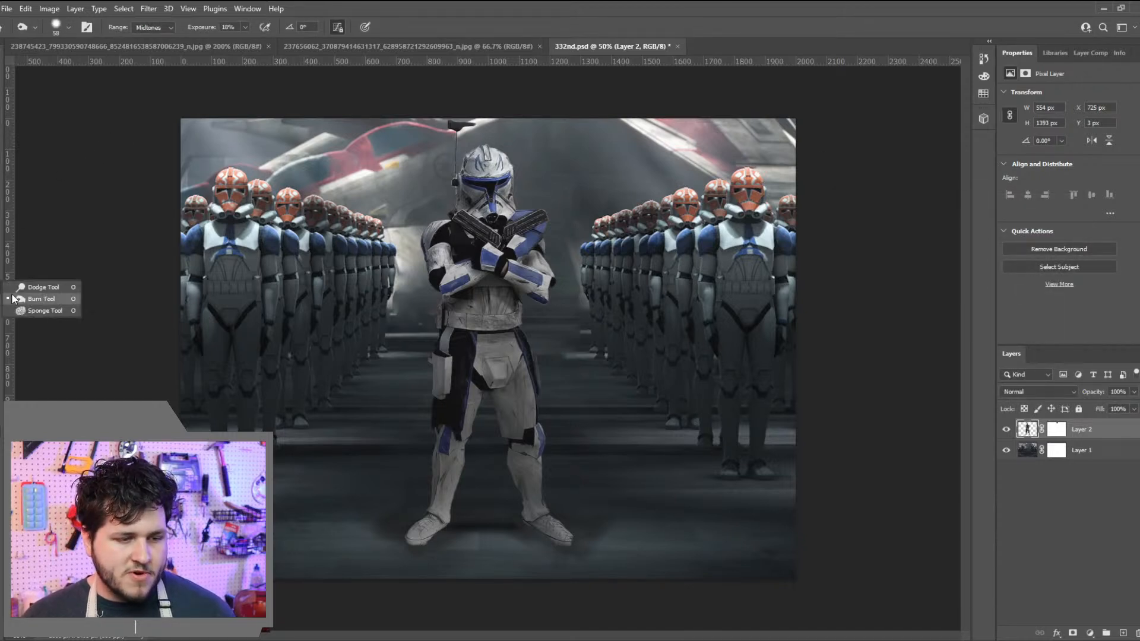
pyautogui.click(30, 287)
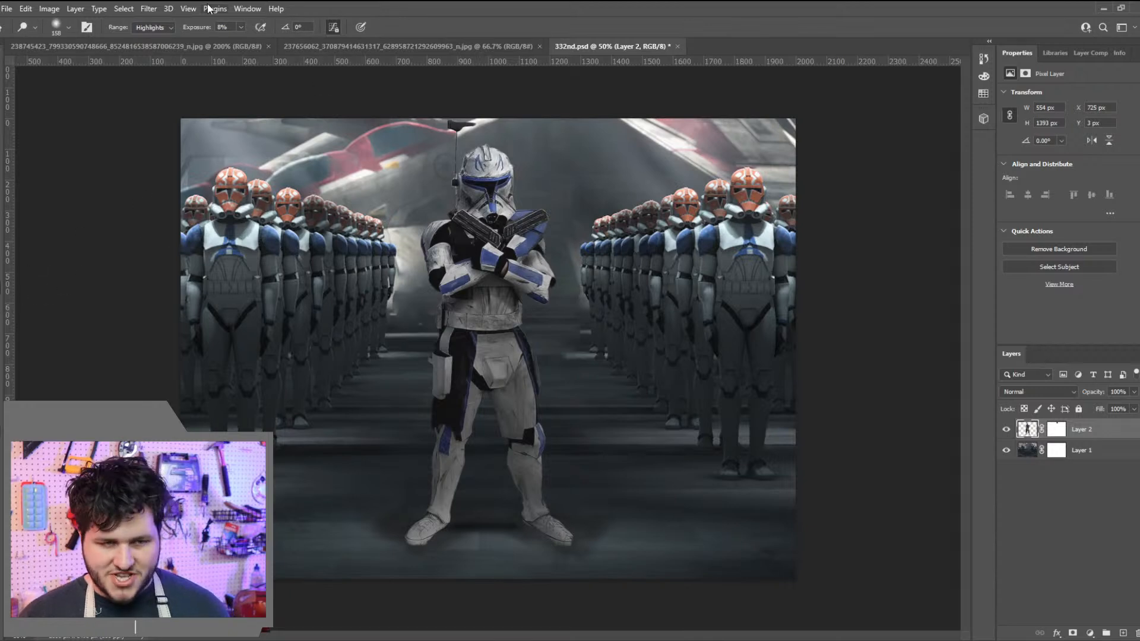
pyautogui.moveTo(513, 166)
pyautogui.mouseDown()
pyautogui.moveTo(500, 151)
pyautogui.moveTo(470, 159)
pyautogui.moveTo(487, 163)
pyautogui.mouseUp()
pyautogui.hotkey('ctrl', 'z')
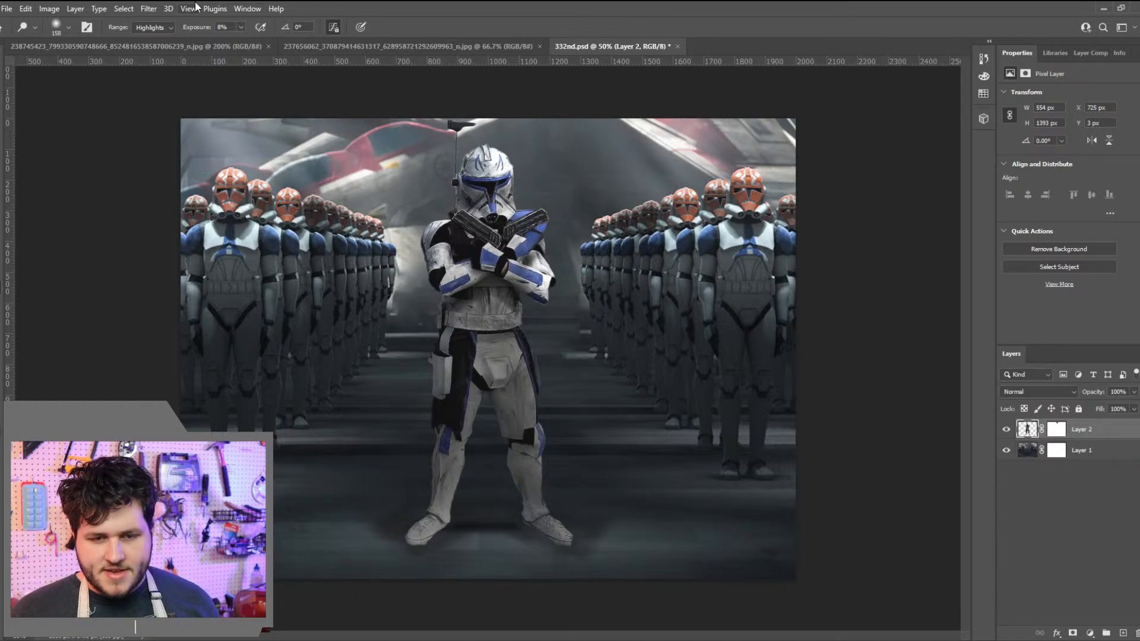
# Dodge the shadows on the trooper's abdomen with a 158 px brush at 43% exposure
pyautogui.click(7, 9)
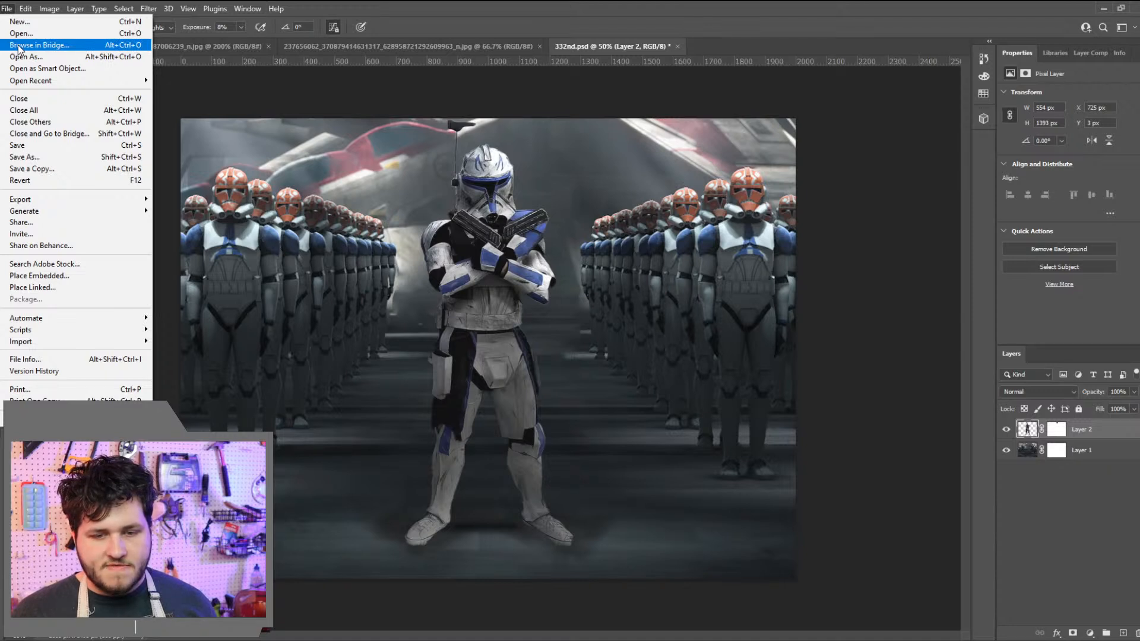
pyautogui.rightClick(356, 95)
pyautogui.rightClick(3, 285)
pyautogui.click(25, 301)
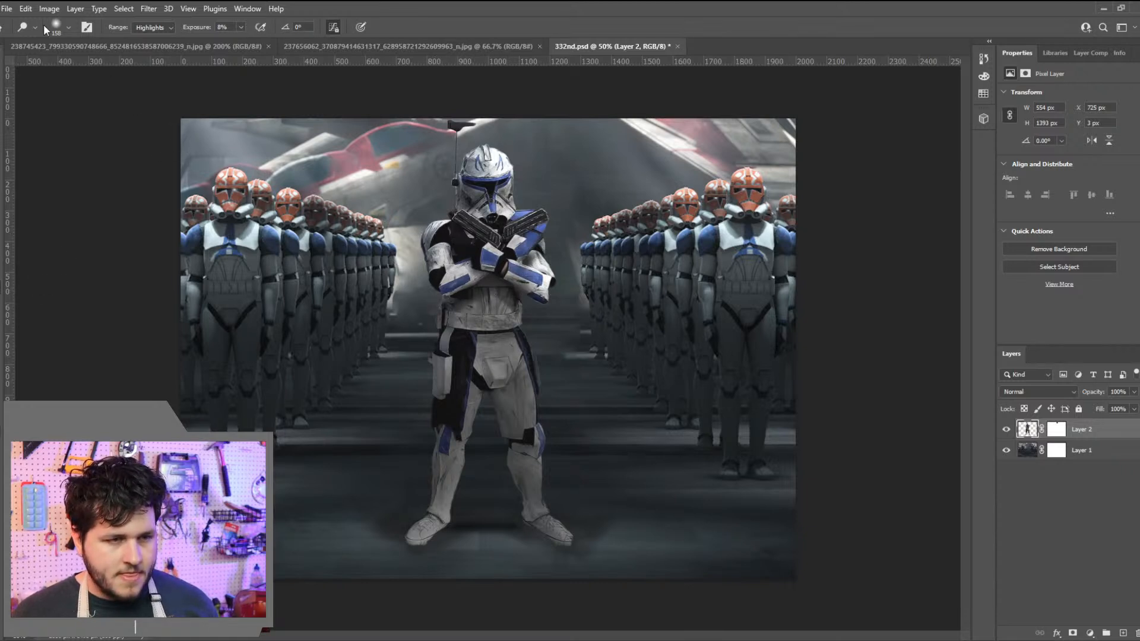
pyautogui.click(158, 29)
pyautogui.click(151, 38)
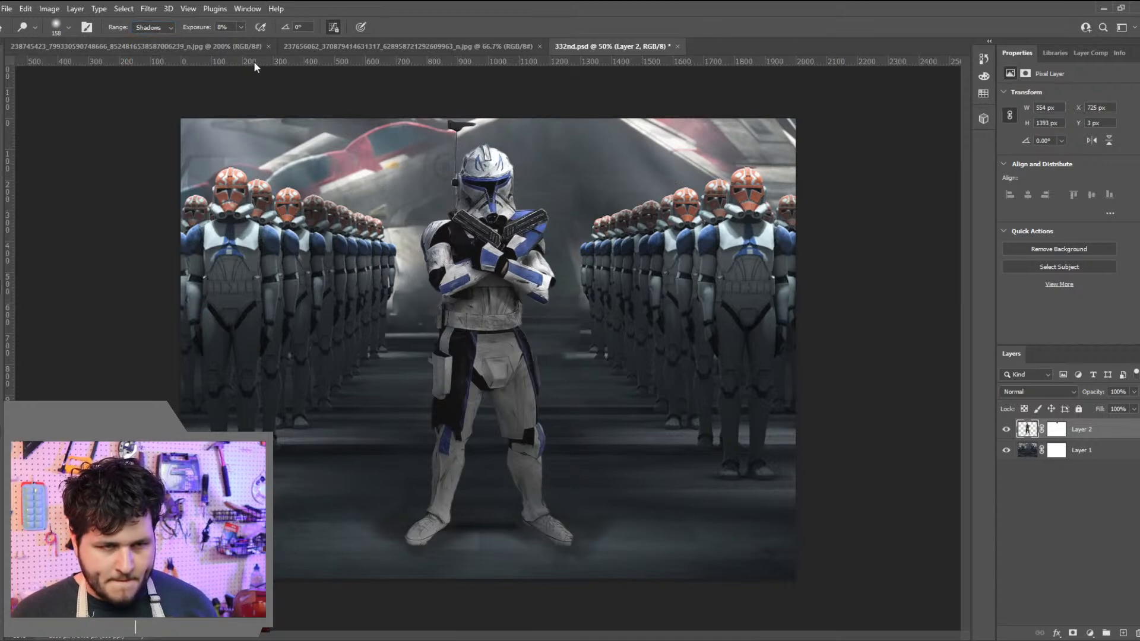
pyautogui.doubleClick(240, 17)
pyautogui.click(377, 9)
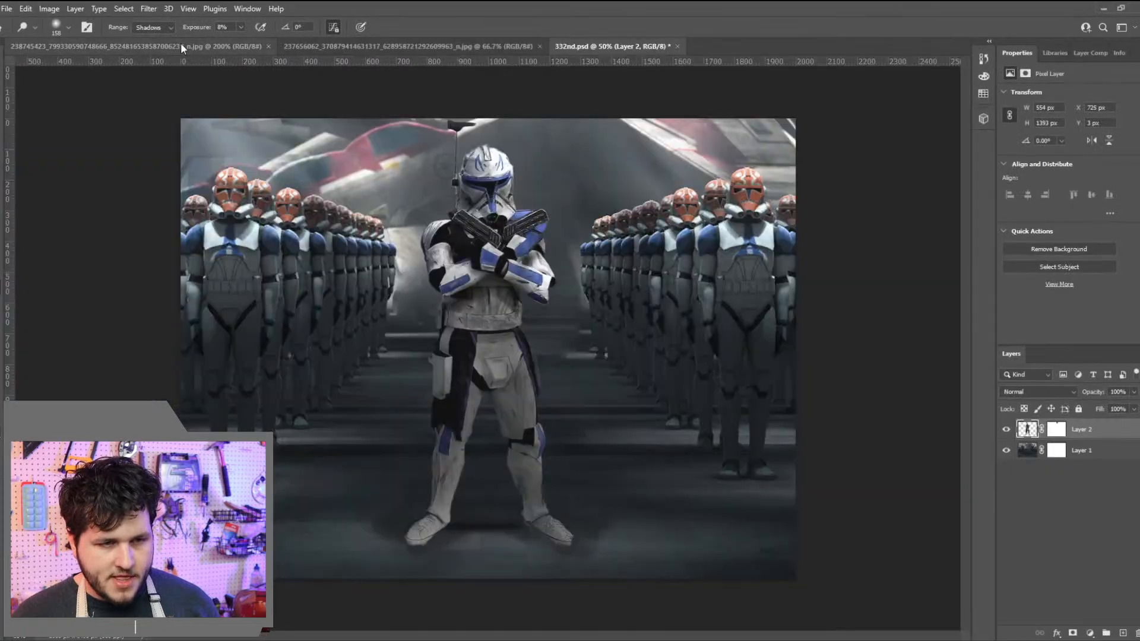
pyautogui.click(241, 27)
pyautogui.click(262, 41)
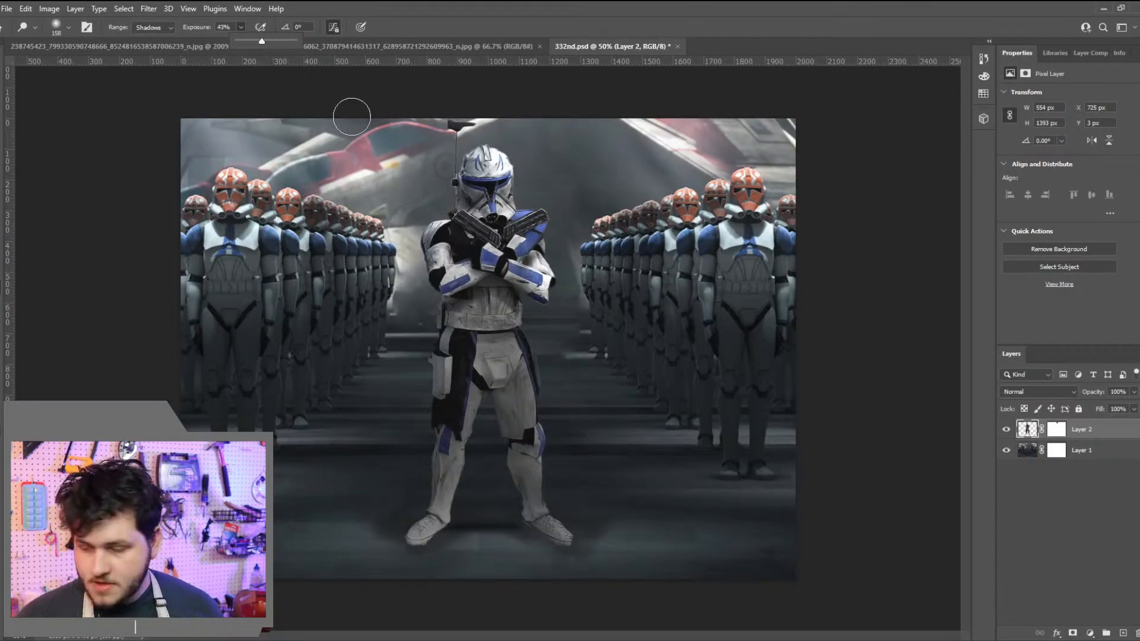
pyautogui.moveTo(505, 292); pyautogui.dragTo(492, 280)
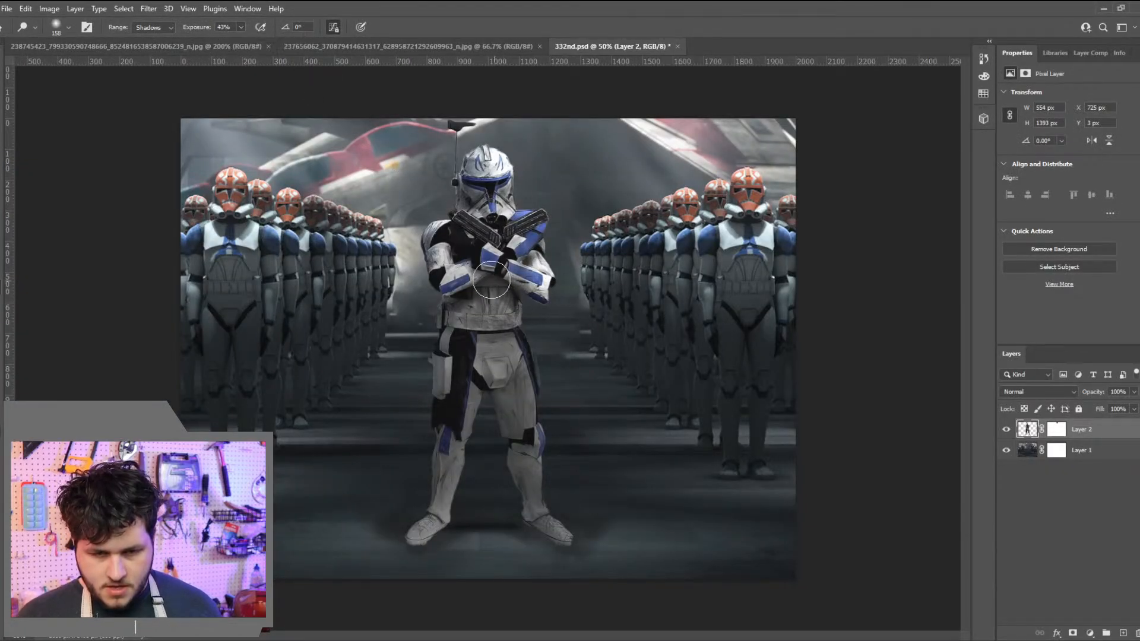
# Burn the shadows across the trooper's abdomen with a 58 px brush at 38% exposure
pyautogui.rightClick(2, 299)
pyautogui.click(34, 301)
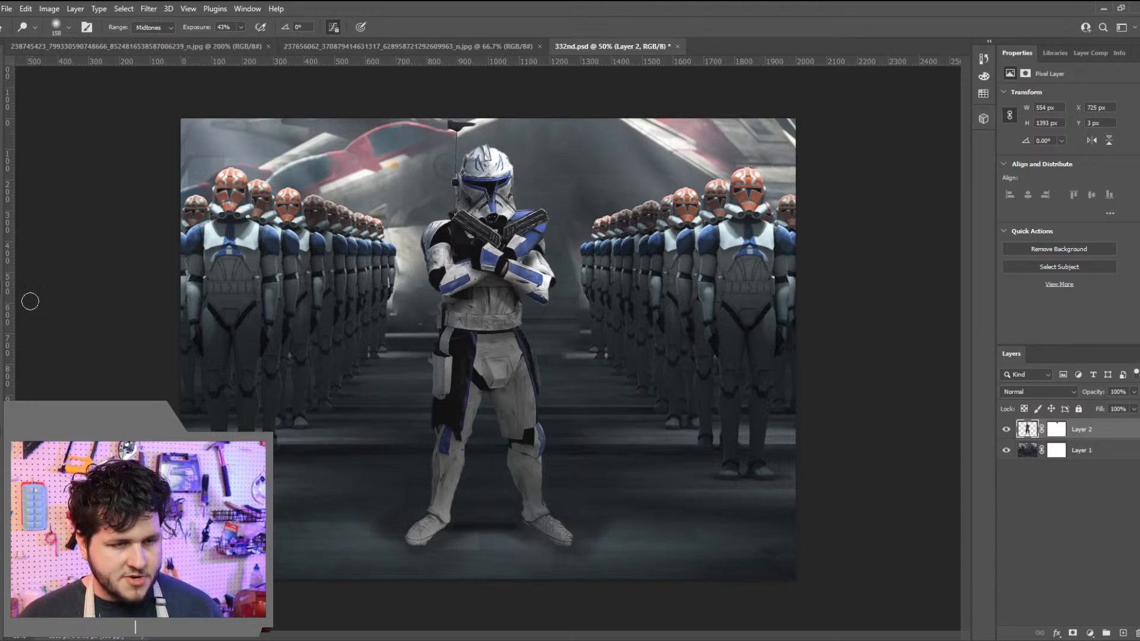
pyautogui.click(167, 27)
pyautogui.click(161, 38)
pyautogui.click(245, 25)
pyautogui.click(257, 40)
pyautogui.moveTo(494, 282); pyautogui.dragTo(444, 304)
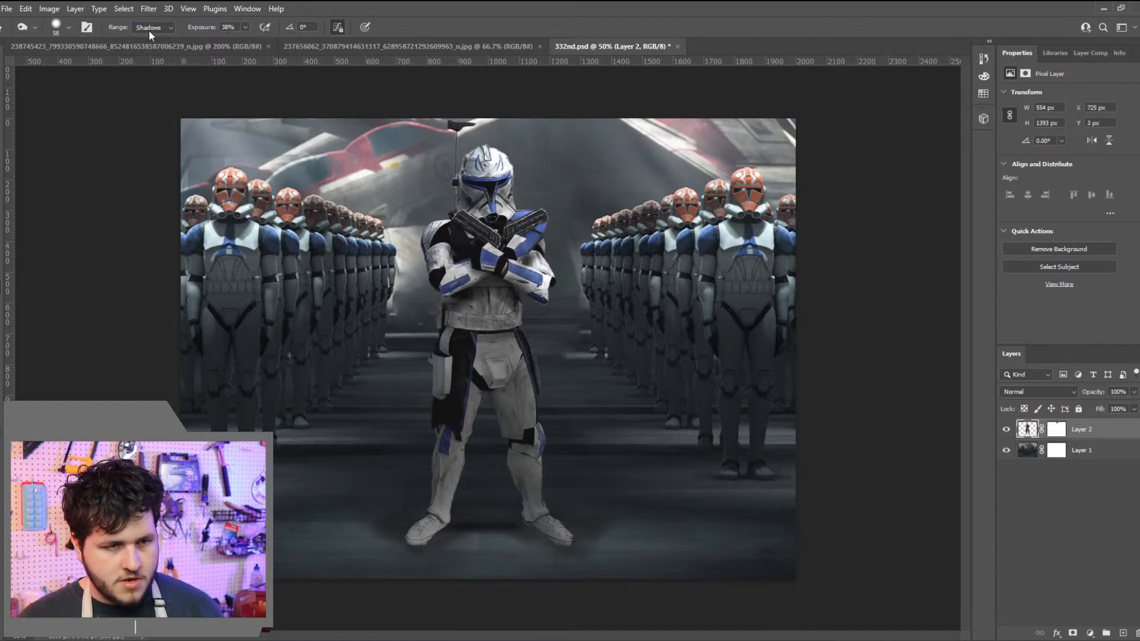
# Try burning the shadows on the trooper's abdomen at 21% exposure, and undo the stroke
pyautogui.click(246, 27)
pyautogui.click(236, 41)
pyautogui.moveTo(494, 280)
pyautogui.mouseDown()
pyautogui.moveTo(462, 300)
pyautogui.moveTo(500, 274)
pyautogui.moveTo(518, 293)
pyautogui.moveTo(489, 280)
pyautogui.mouseUp()
pyautogui.hotkey('ctrl', 'z')
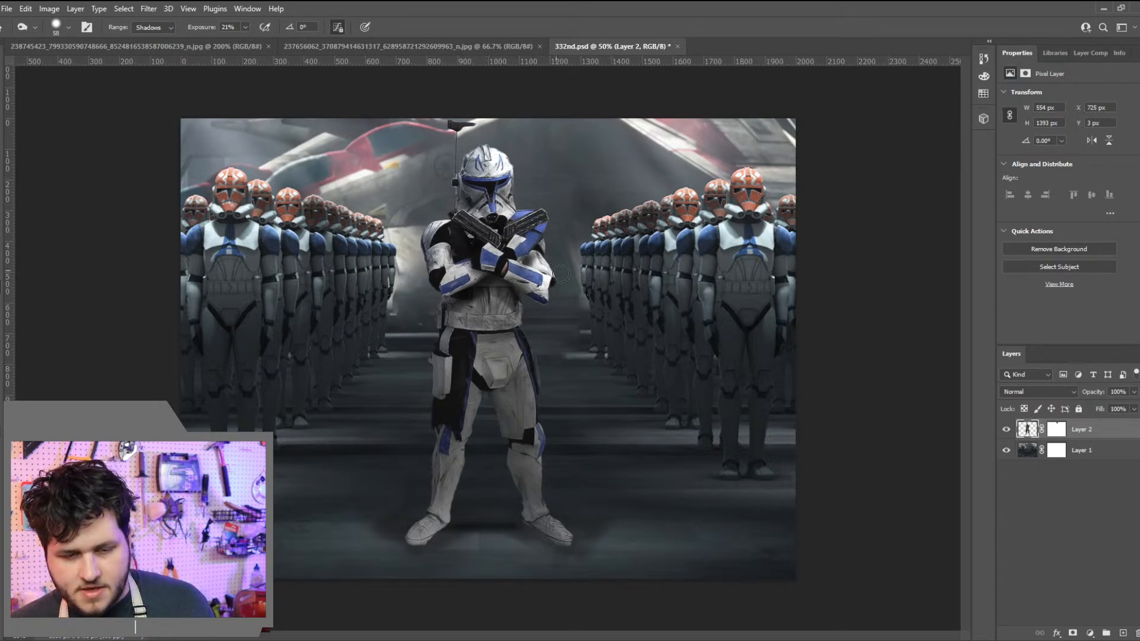
# Start exporting the composite as a JPG and browse to the Fan Photo Edits folder
pyautogui.click(6, 8)
pyautogui.moveTo(36, 203)
pyautogui.click(178, 215)
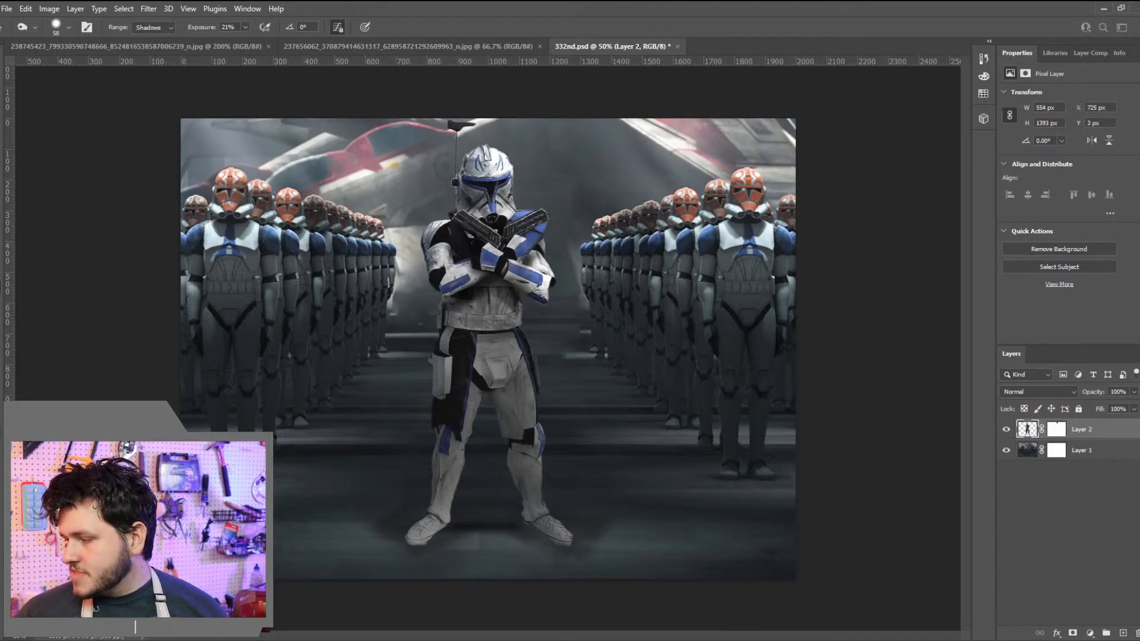
pyautogui.hotkey('ctrl', 'alt', 'shift', 'w')
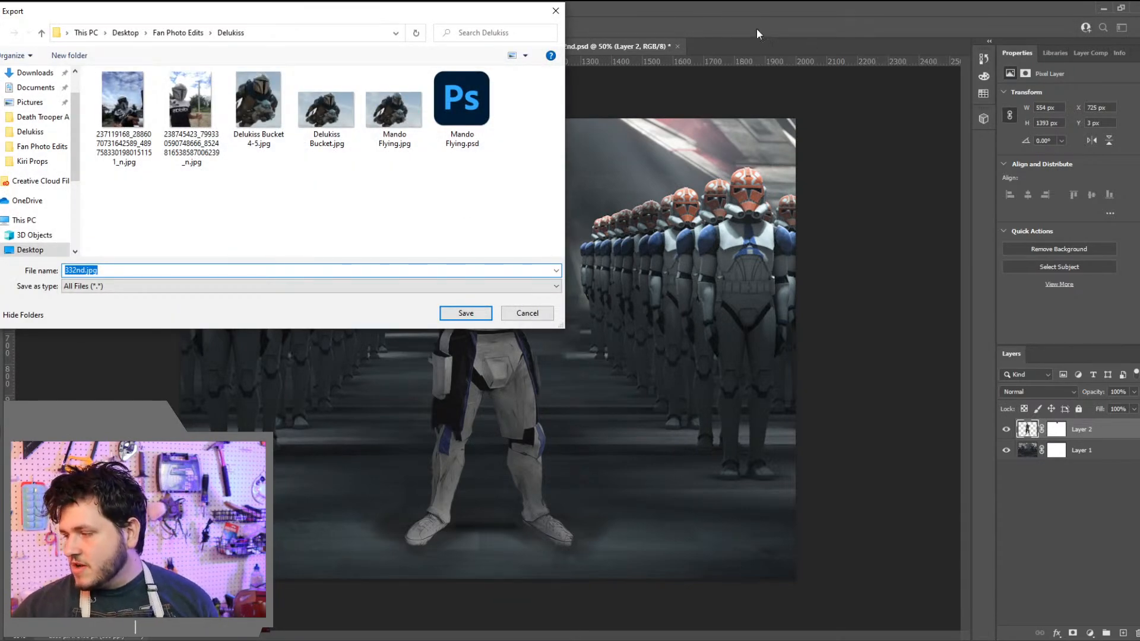
pyautogui.click(168, 33)
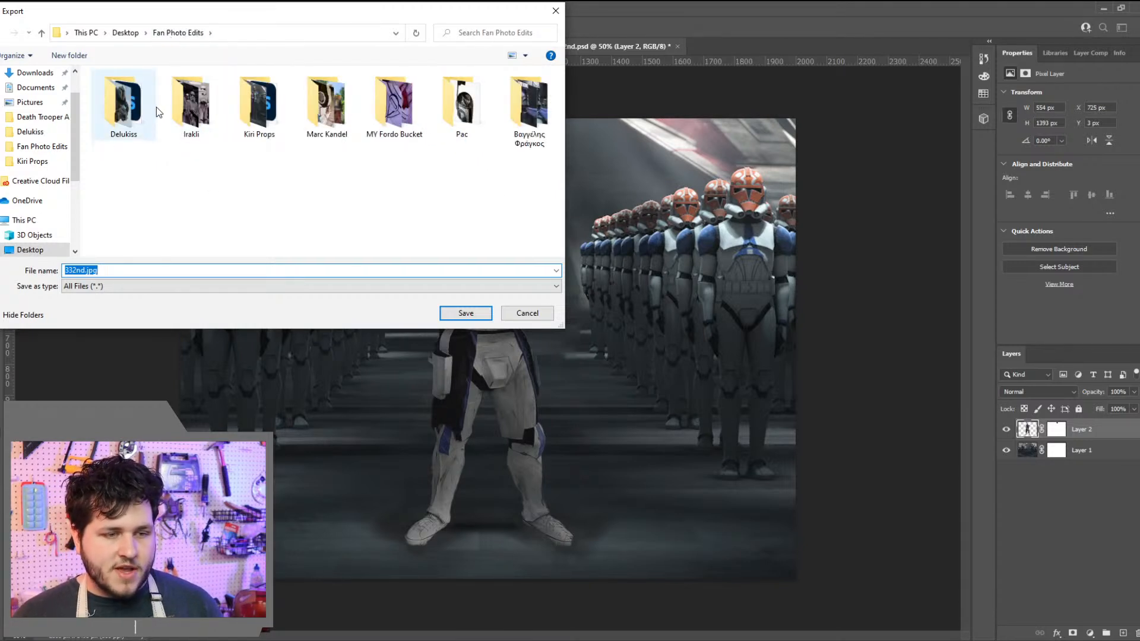
pyautogui.click(527, 140)
pyautogui.doubleClick(527, 140)
pyautogui.click(298, 271)
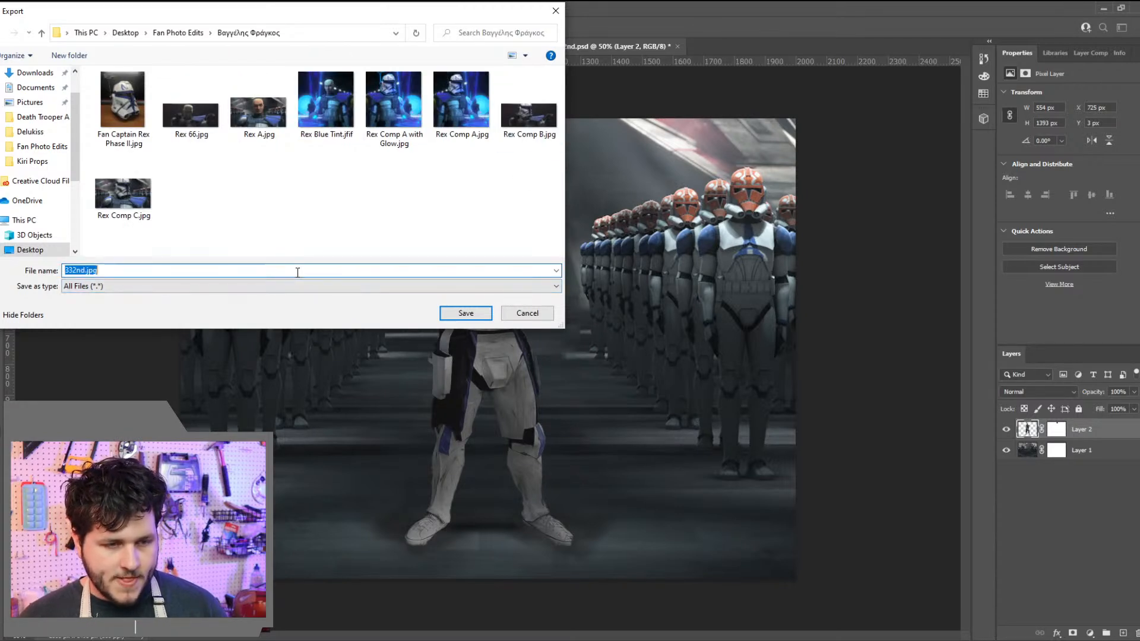
pyautogui.write('Cap')
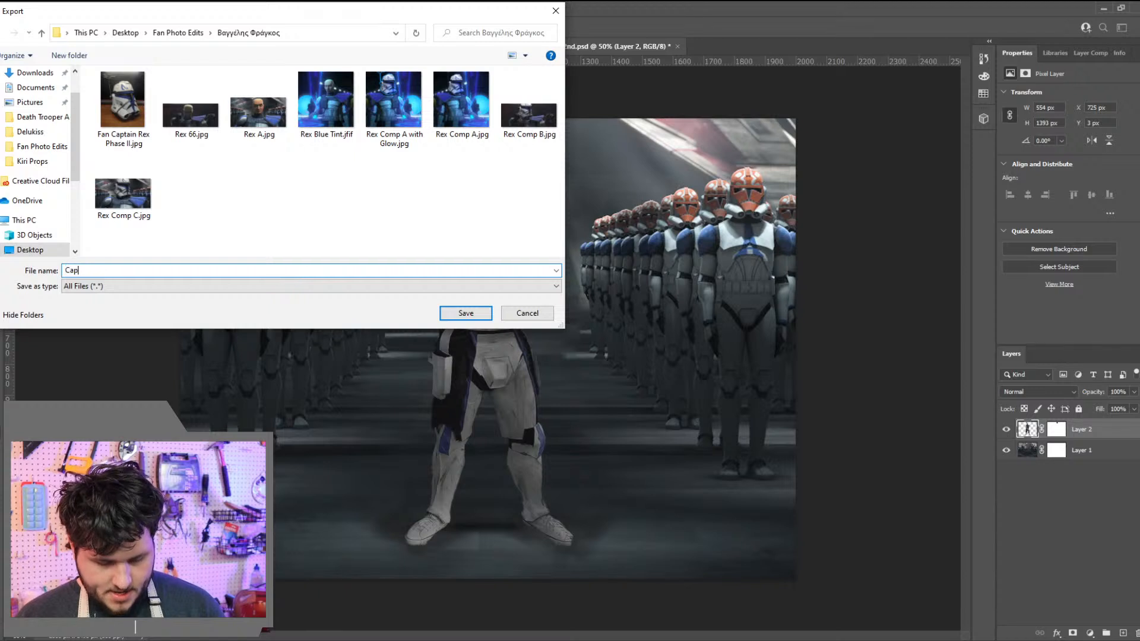
pyautogui.click(173, 34)
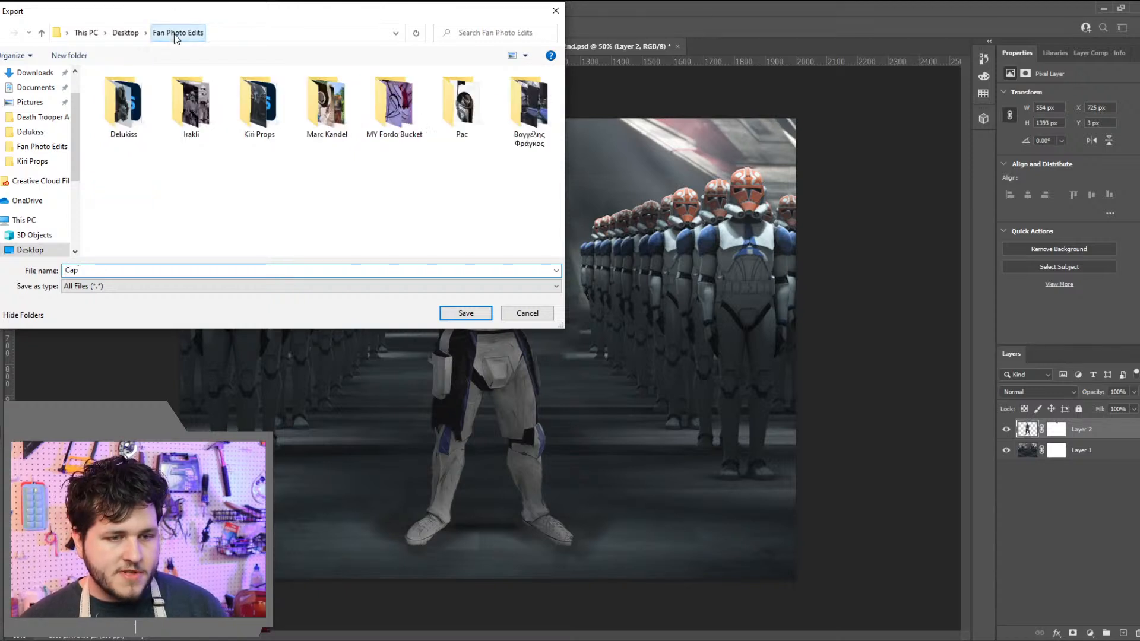
# Export the composite to the Kiri Props folder under the name Captain Rex Hero Pose
pyautogui.doubleClick(255, 119)
pyautogui.doubleClick(173, 276)
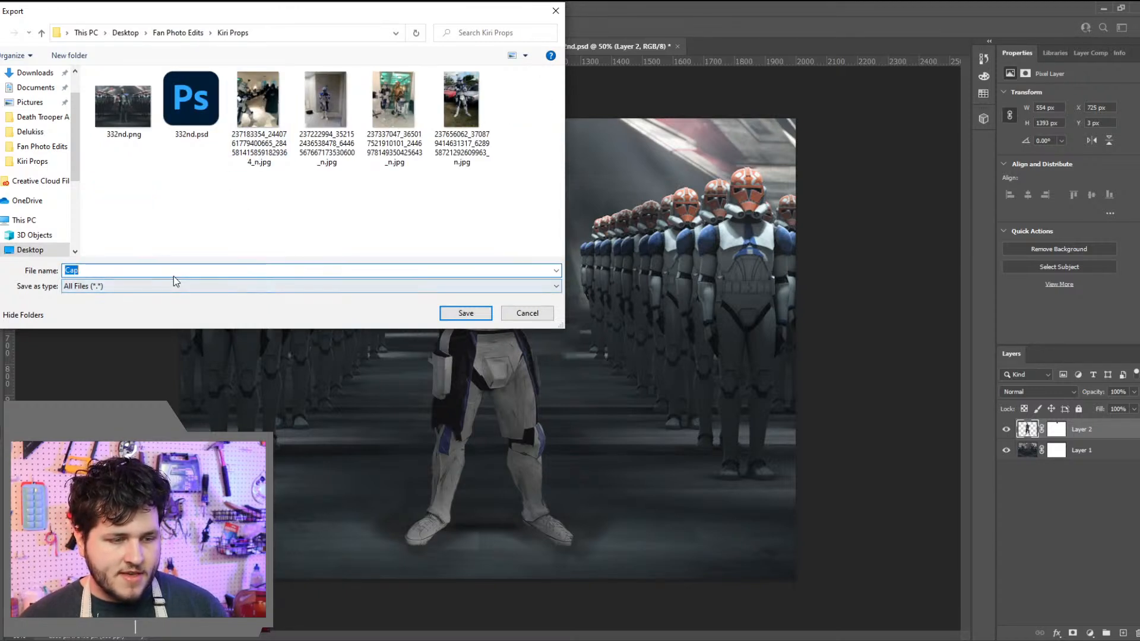
pyautogui.write('Captain Re')
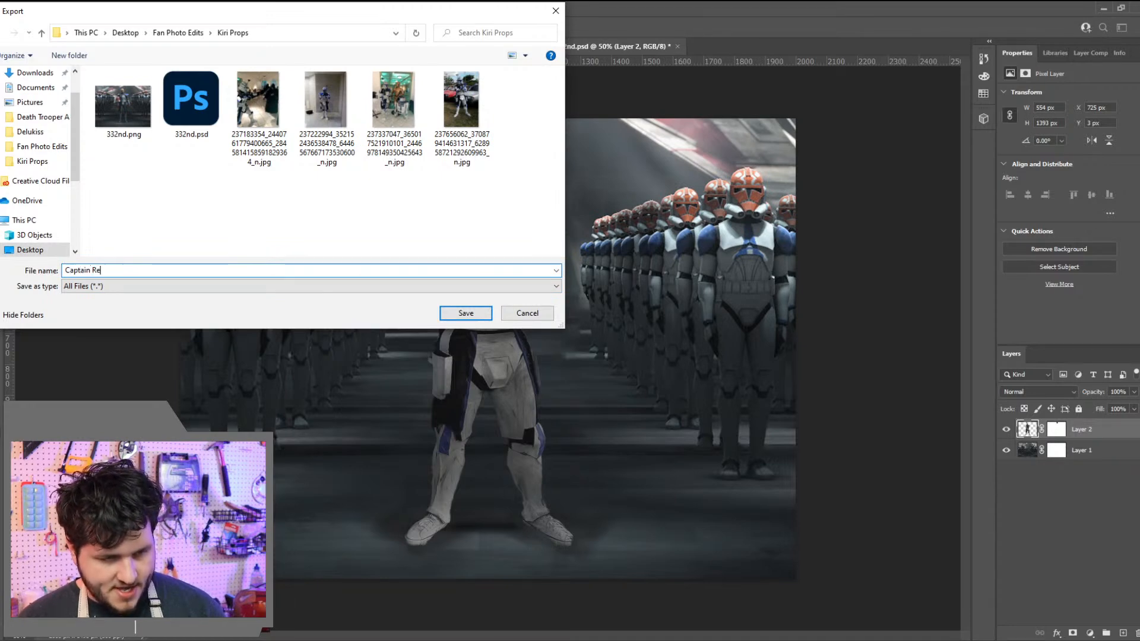
pyautogui.write('x HG')
pyautogui.press('BackSpace')
pyautogui.write('ero Pose')
pyautogui.press('Return')
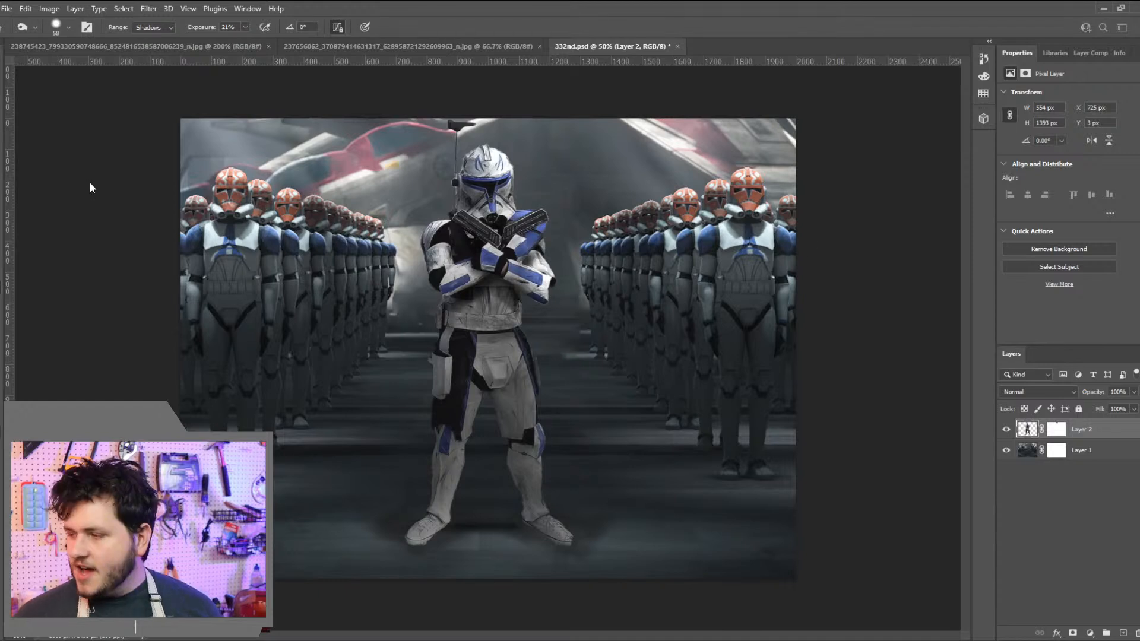
# Crop the composite to a 4:5 ratio around the trooper, shifting the image slightly to the right within the frame
pyautogui.press('c')
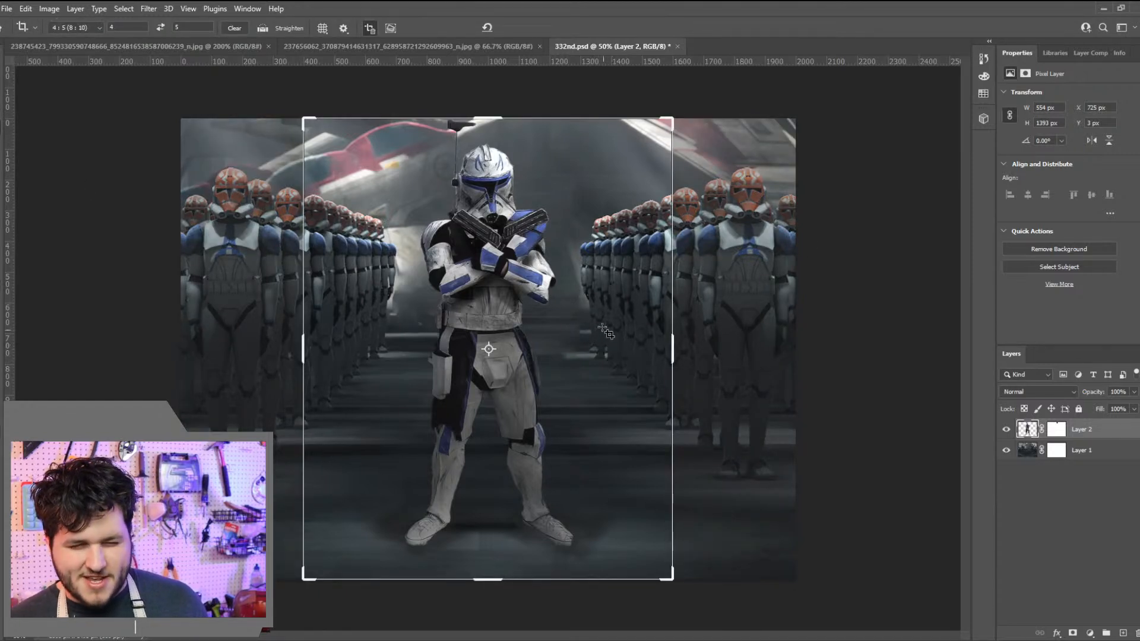
pyautogui.click(545, 322)
pyautogui.moveTo(528, 319); pyautogui.dragTo(533, 320)
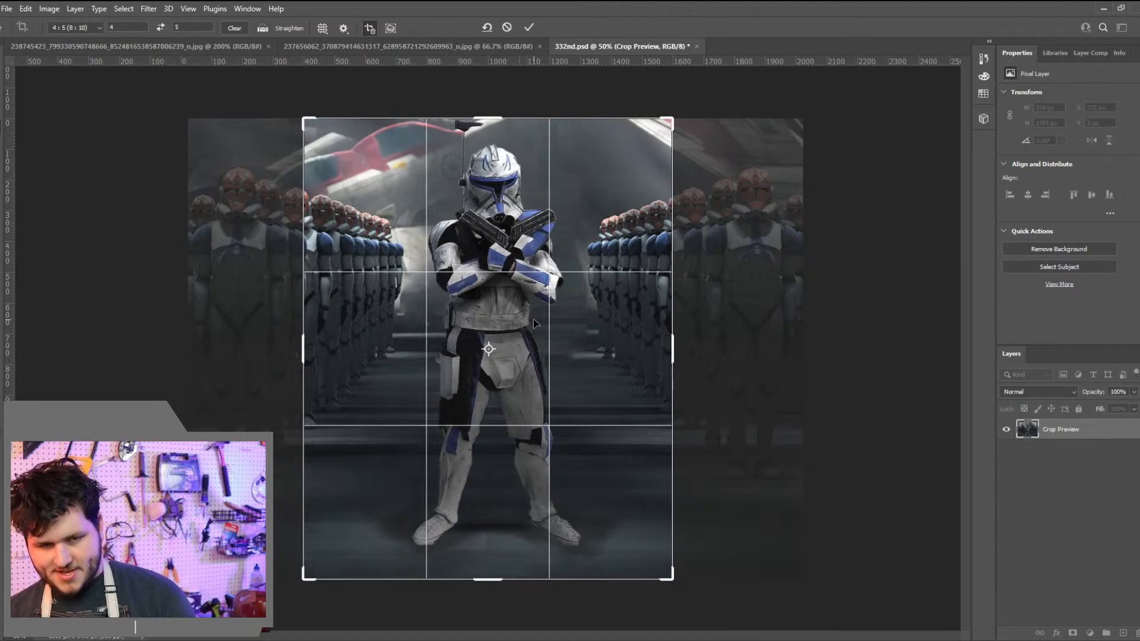
pyautogui.press('Return')
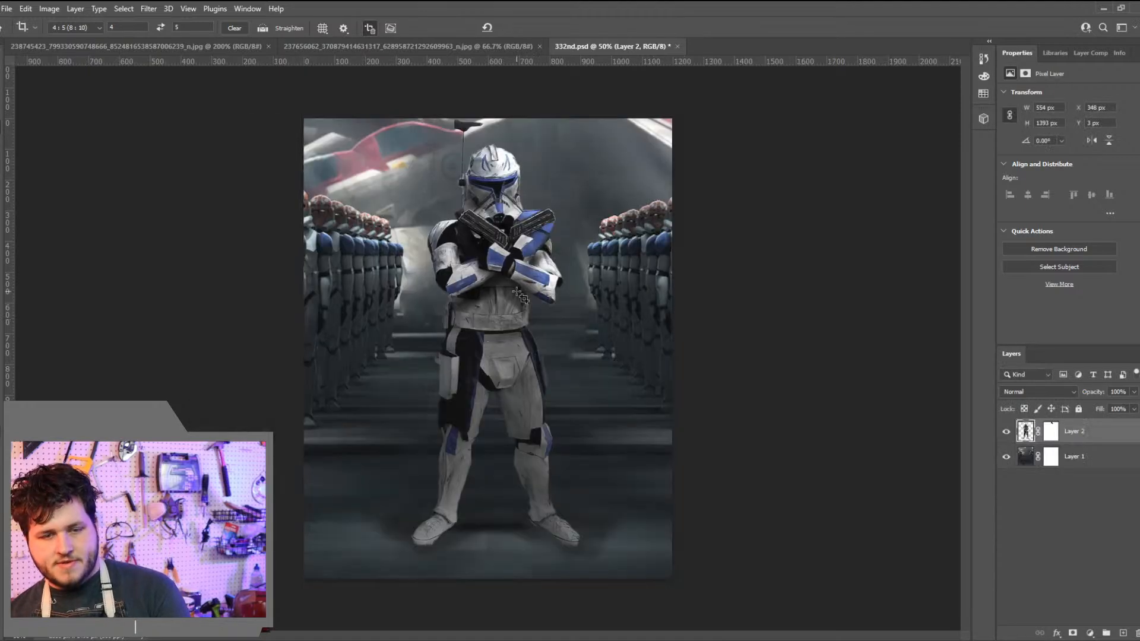
# Export the cropped composite to the Kiri Props folder under the name Captain Rex Hero Pose 4-5
pyautogui.click(6, 8)
pyautogui.moveTo(52, 198)
pyautogui.click(179, 211)
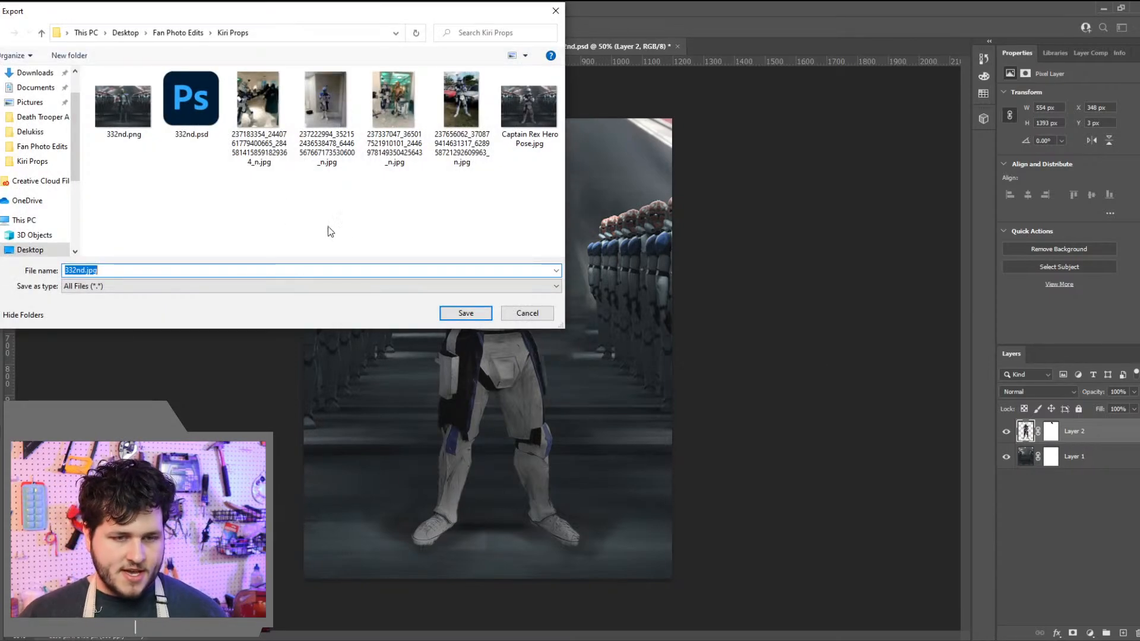
pyautogui.click(528, 107)
pyautogui.click(170, 269)
pyautogui.click(156, 270)
pyautogui.press('BackSpace')
pyautogui.press('BackSpace')
pyautogui.press('BackSpace')
pyautogui.press('BackSpace')
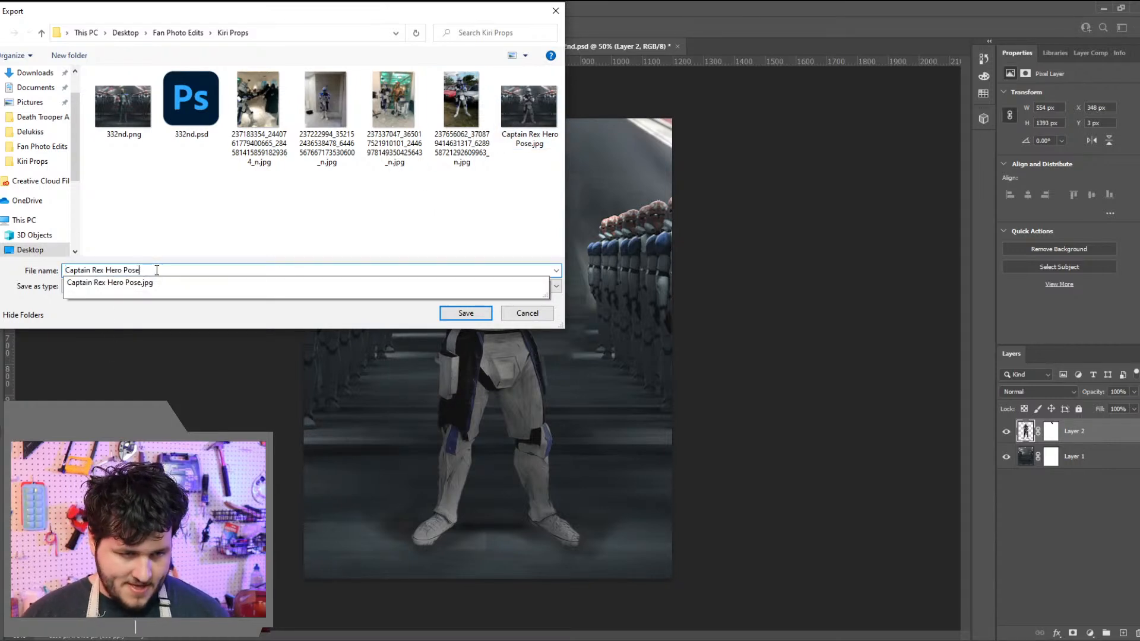
pyautogui.write('4x5')
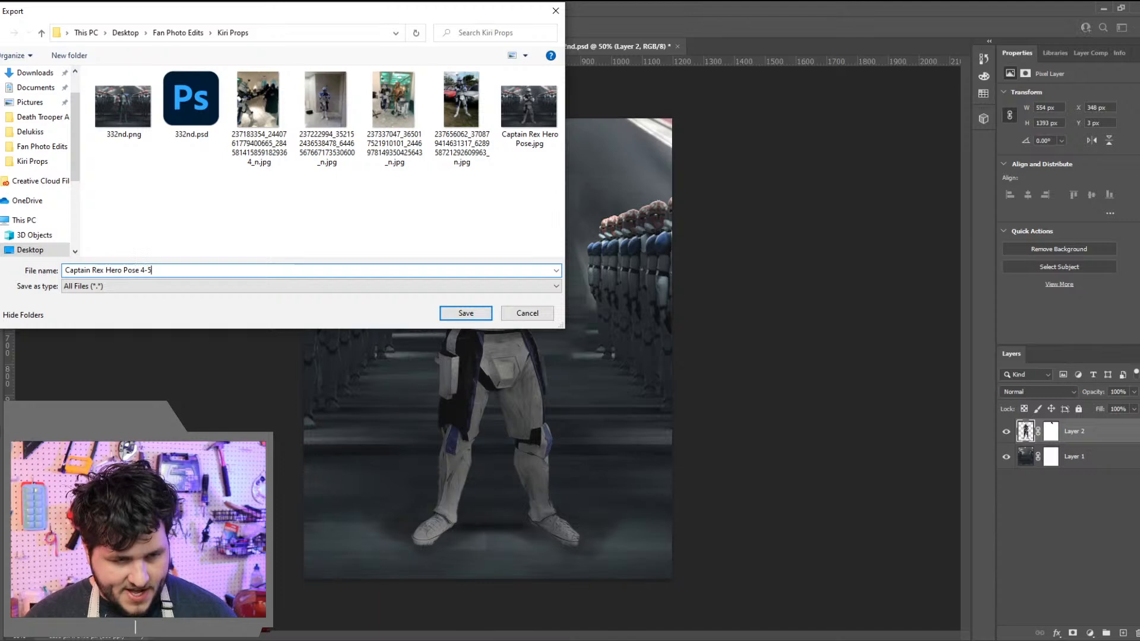
pyautogui.press('Return')
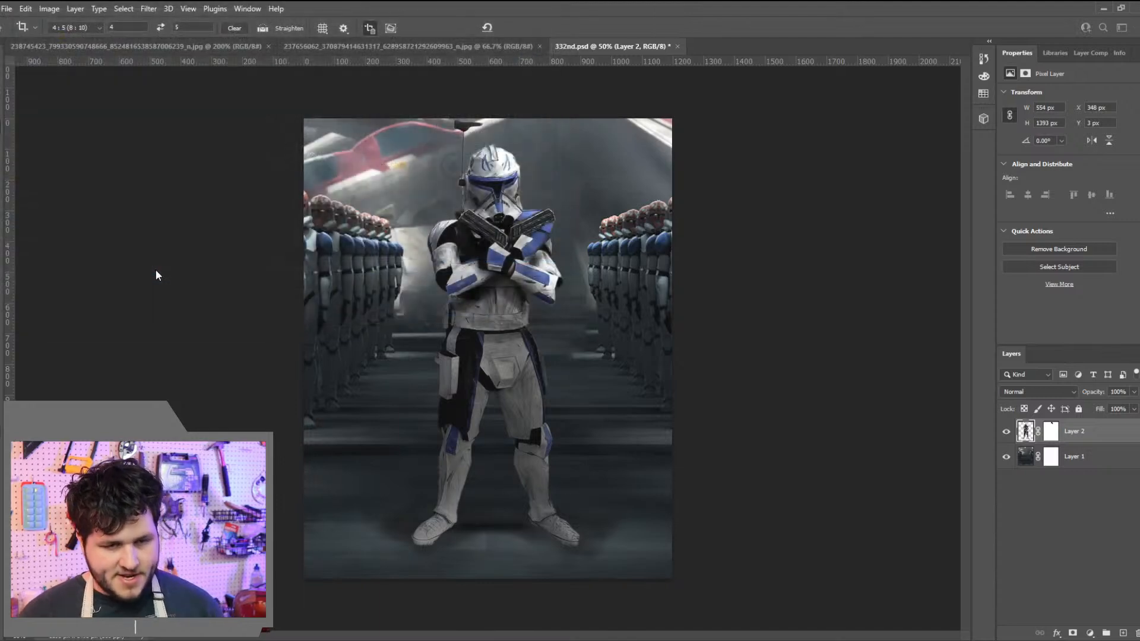
# Close 332nd.psd with its changes saved, and close the trooper's source photo
pyautogui.click(678, 46)
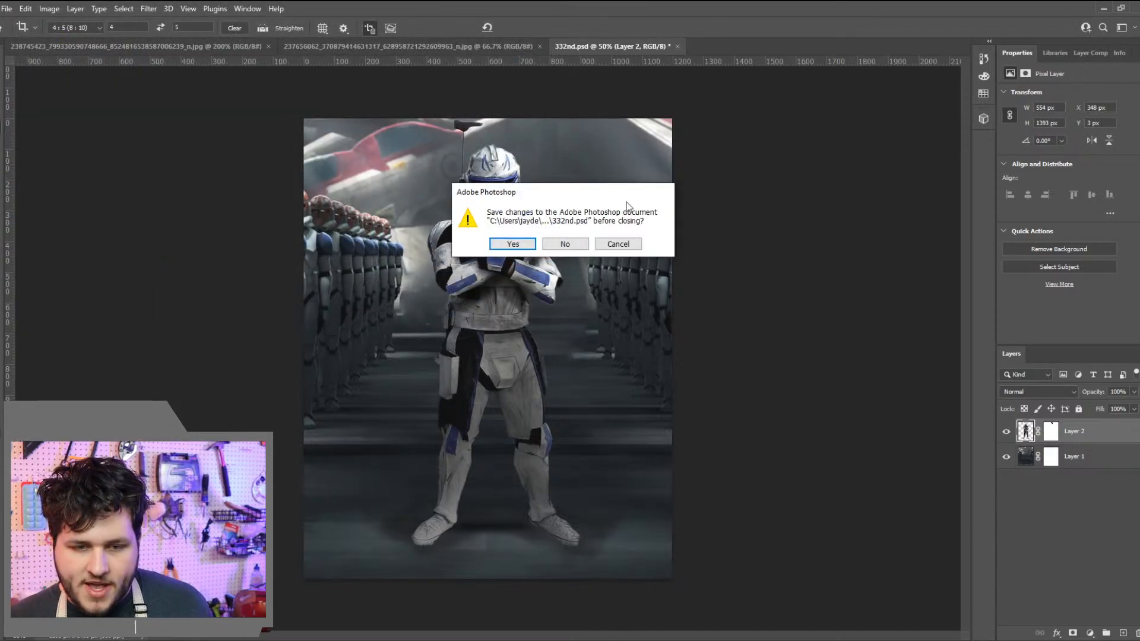
pyautogui.click(525, 248)
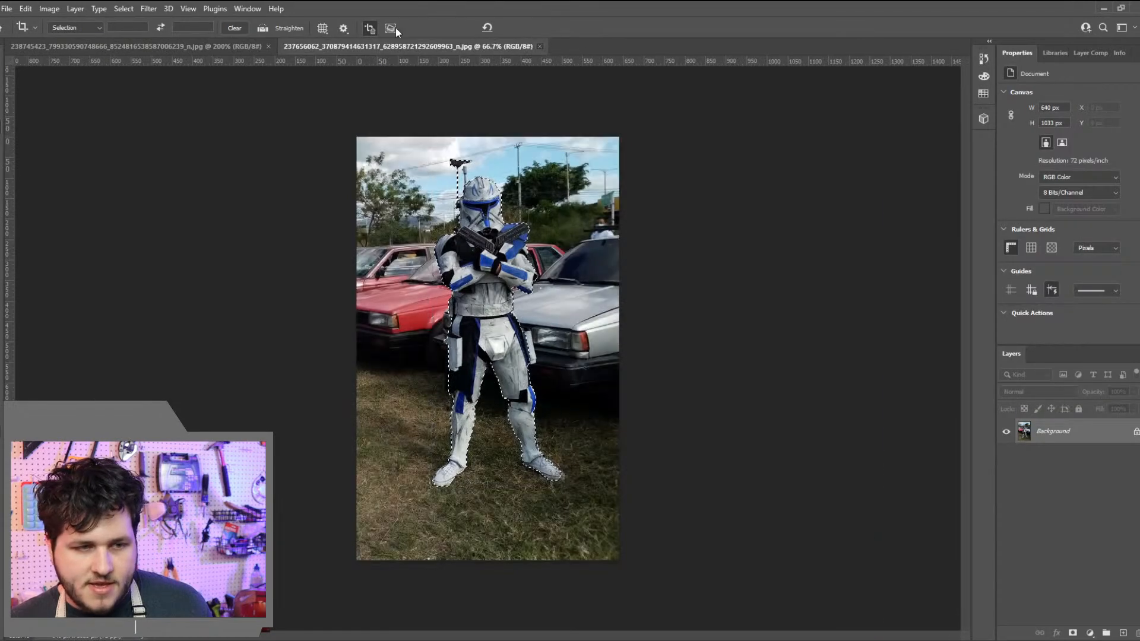
pyautogui.hotkey('ctrl', 'w')
# Open Pac Mando Bucket.png from the Pac folder and activate the Move tool
pyautogui.click(7, 8)
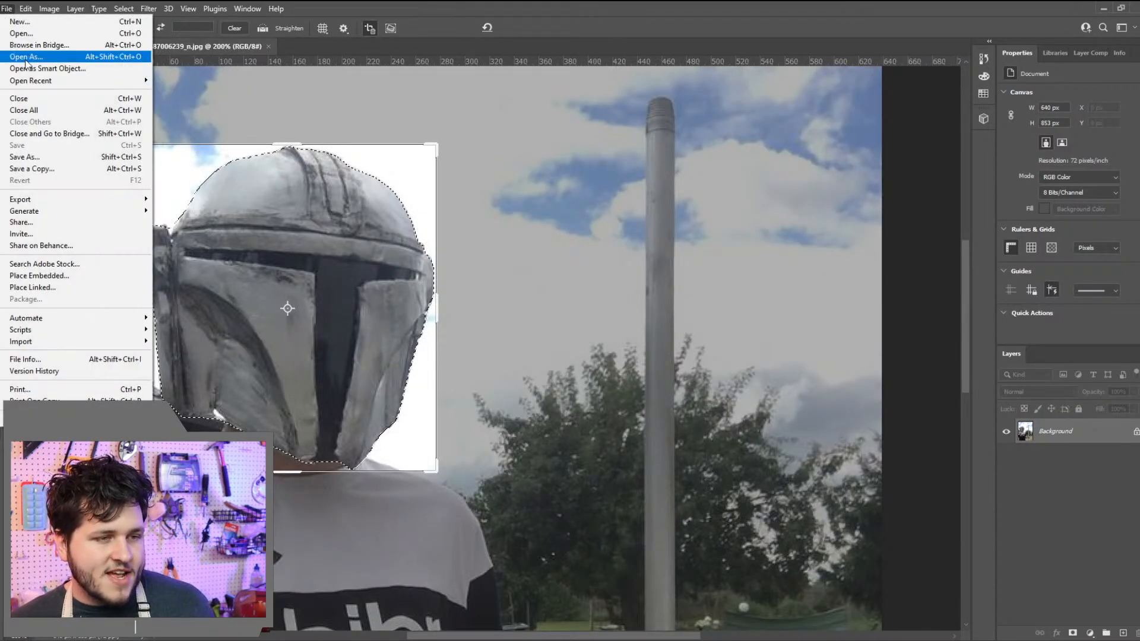
pyautogui.click(22, 33)
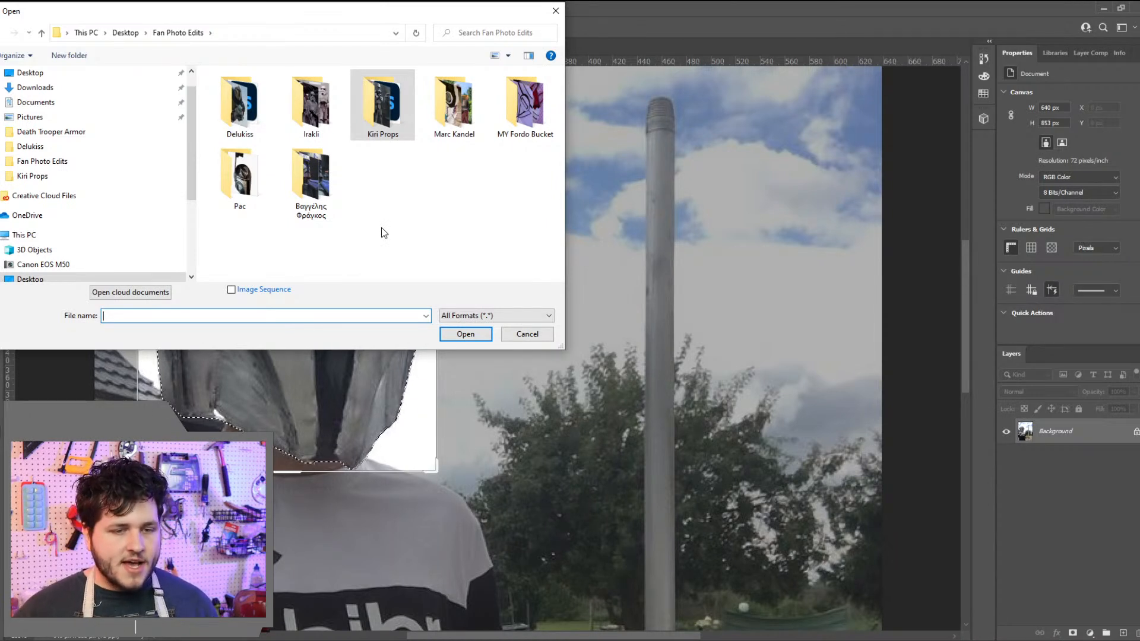
pyautogui.doubleClick(241, 156)
pyautogui.doubleClick(239, 107)
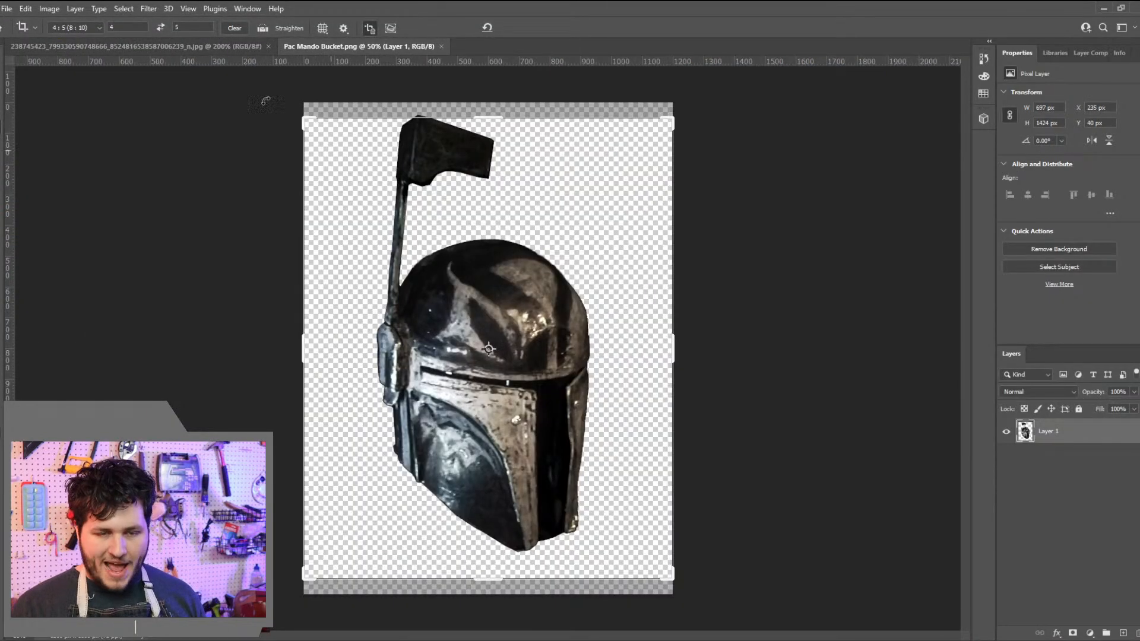
pyautogui.press('v')
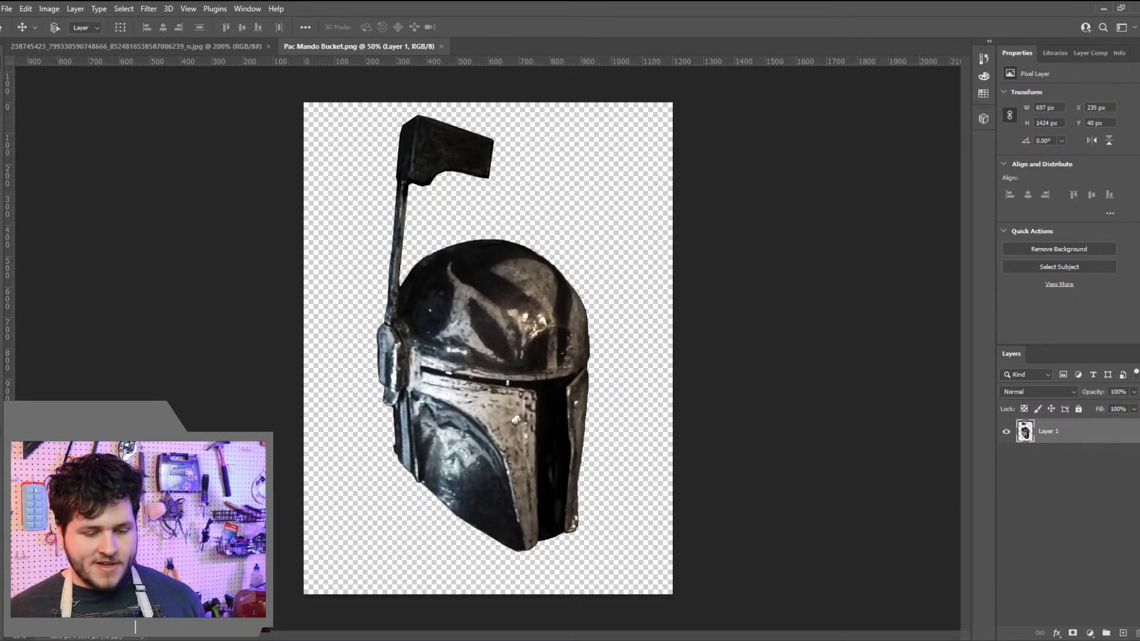
# Switch to Chrome, close the enlarged clone trooper image, and browse Google Images results for "star wars battlefield helmet"
pyautogui.hotkey('alt', 'Tab')
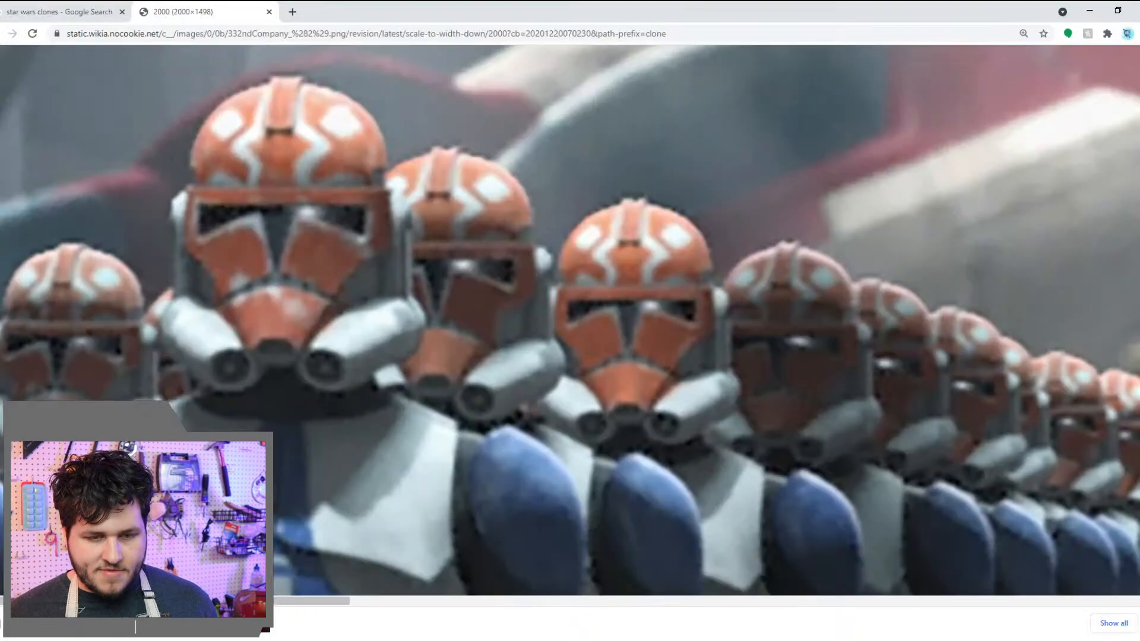
pyautogui.click(269, 12)
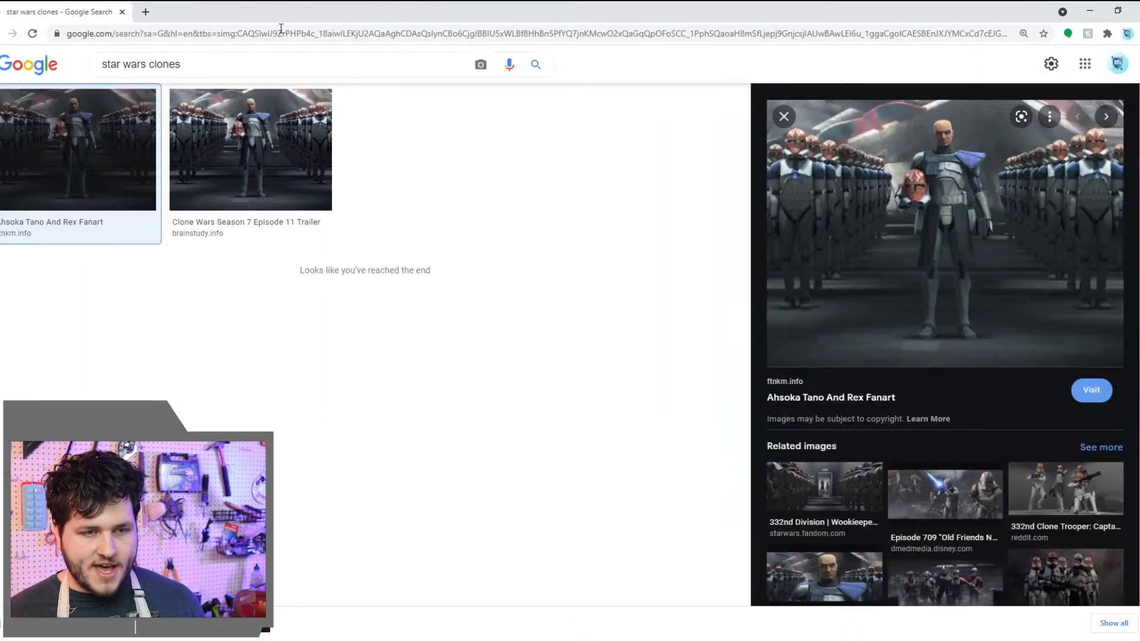
pyautogui.click(225, 72)
pyautogui.write('star w')
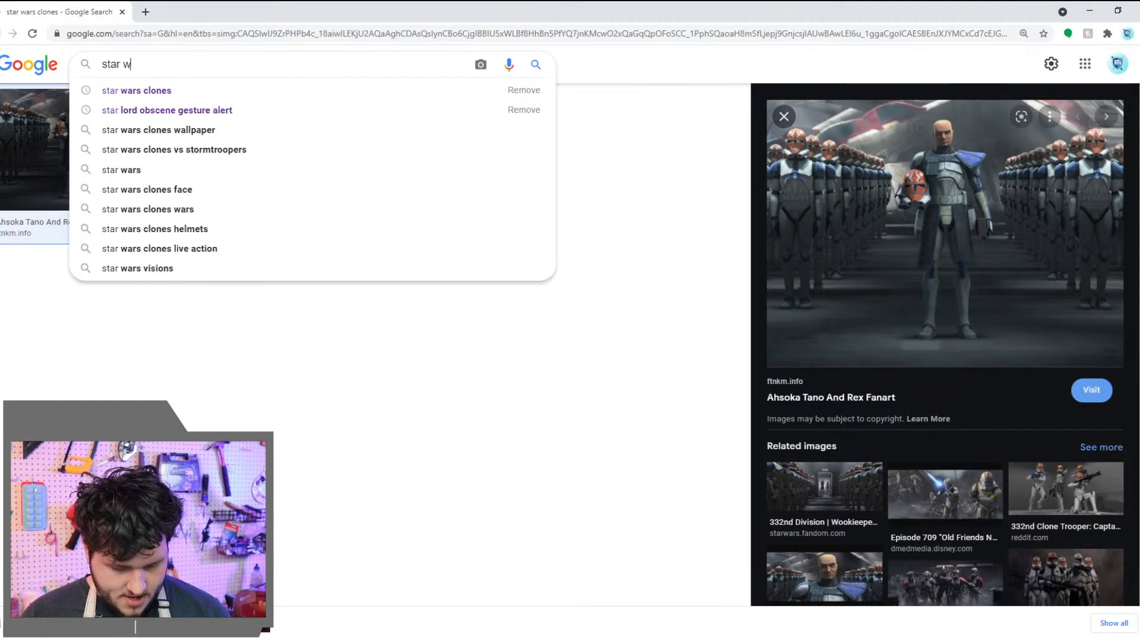
pyautogui.write('ars battlefield ')
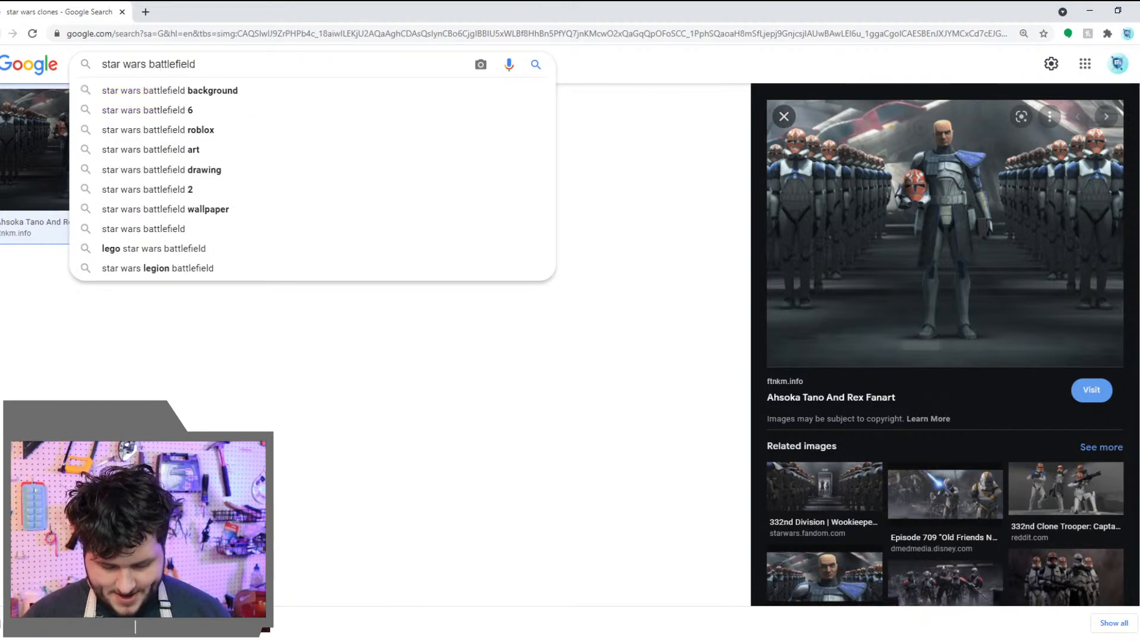
pyautogui.write('helmet')
pyautogui.press('Return')
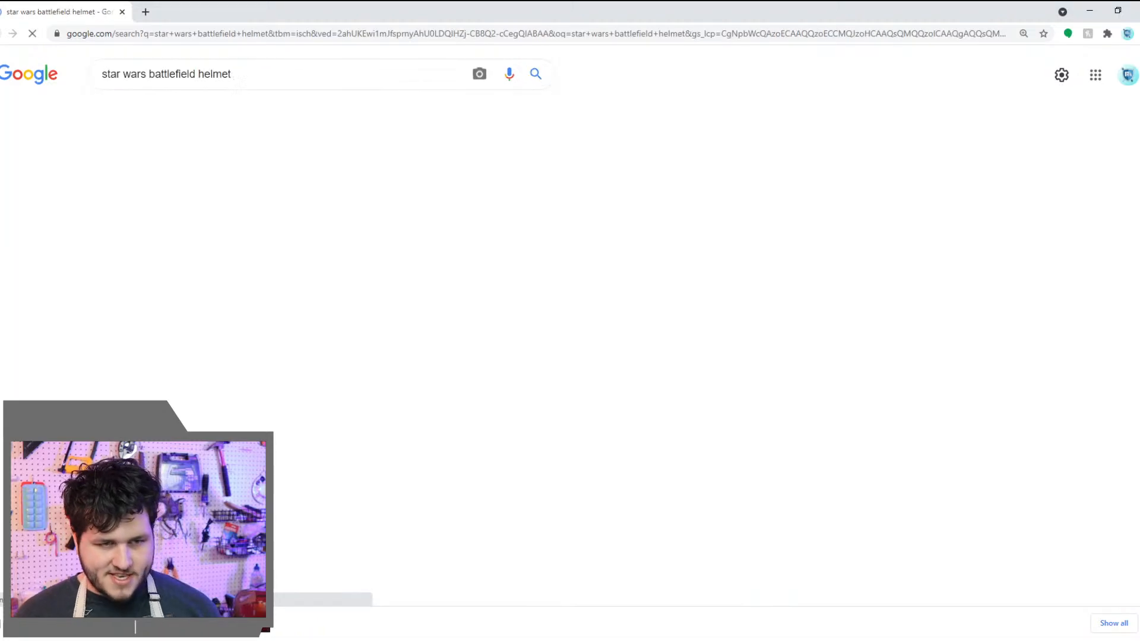
pyautogui.scroll(-5, 569, 326)
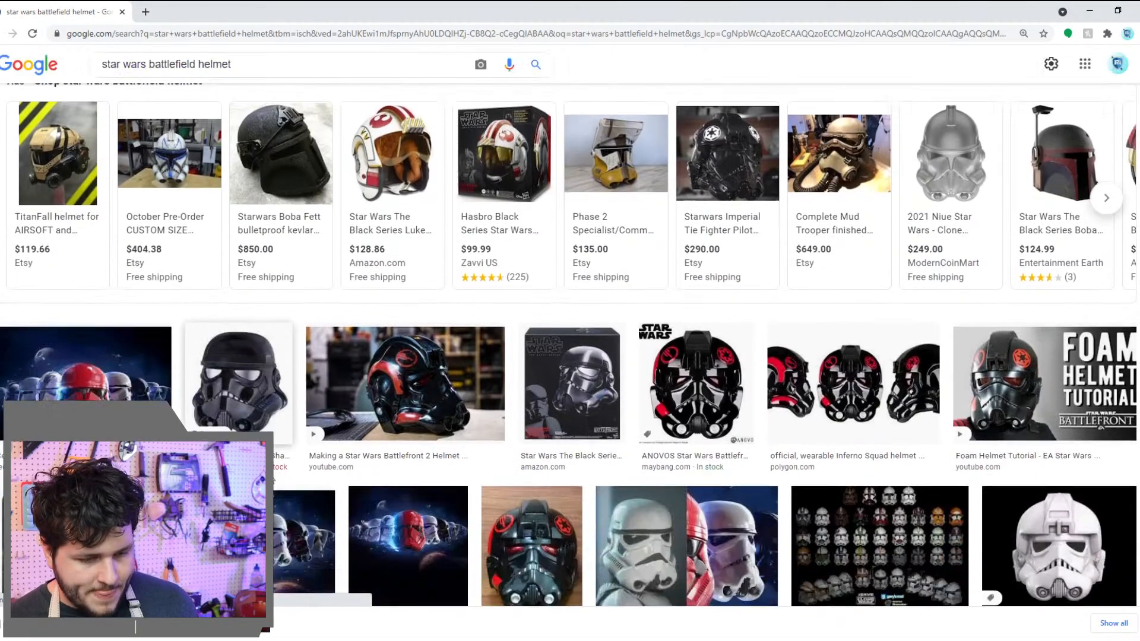
pyautogui.scroll(5, 479, 397)
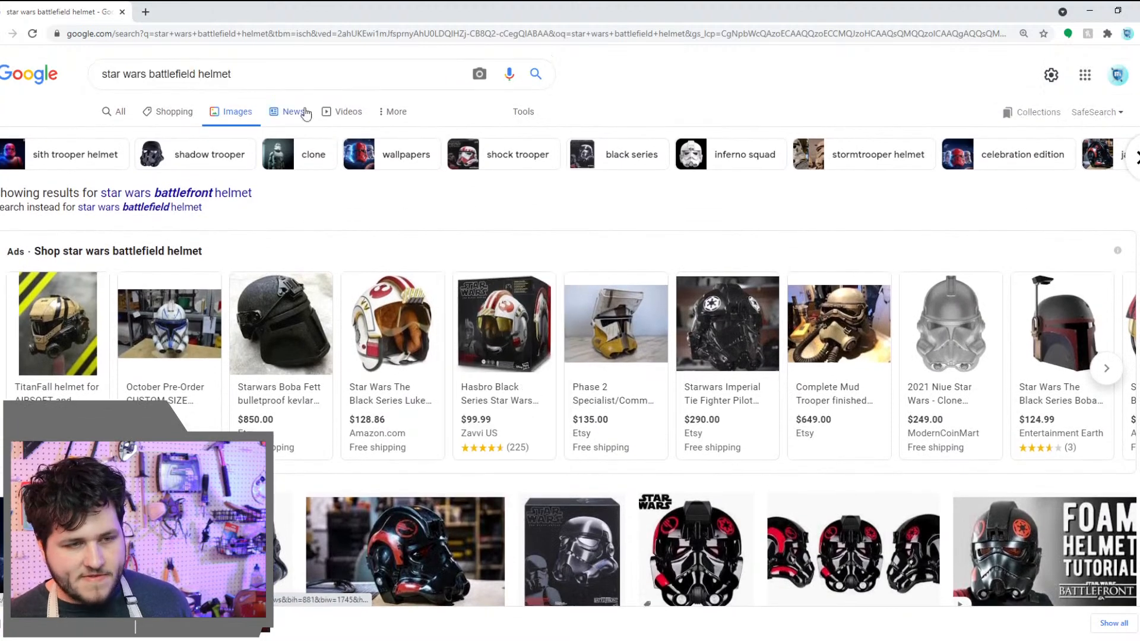
# Search images for "star wars diorama helmet" and browse the results with the Endor dead stormtrooper diorama previewed
pyautogui.moveTo(231, 73); pyautogui.dragTo(150, 72)
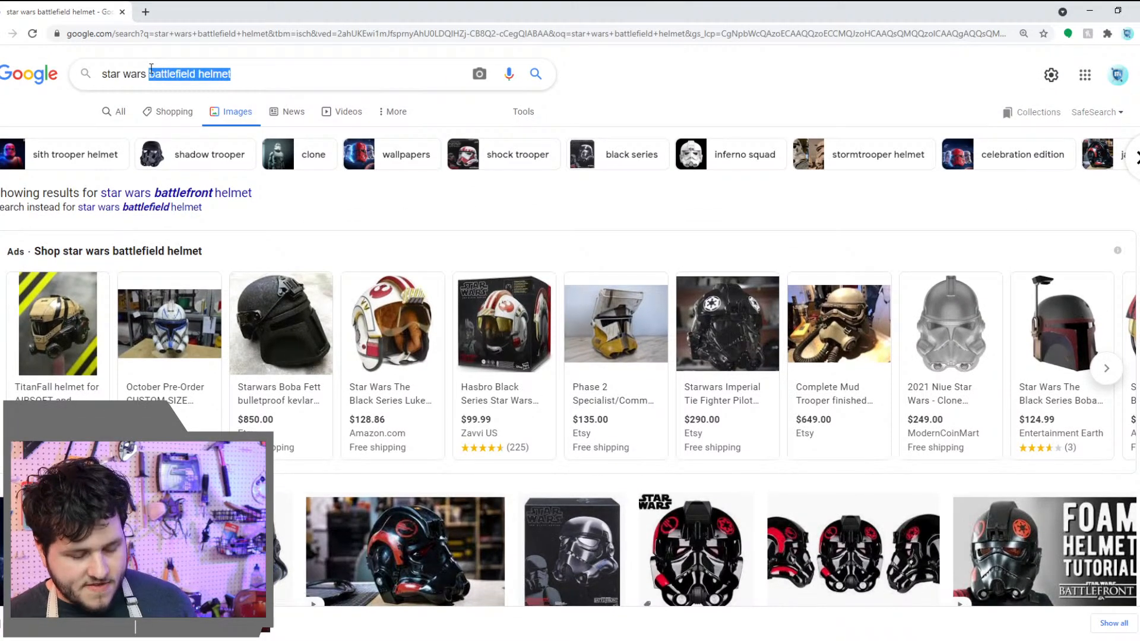
pyautogui.write('diorama ')
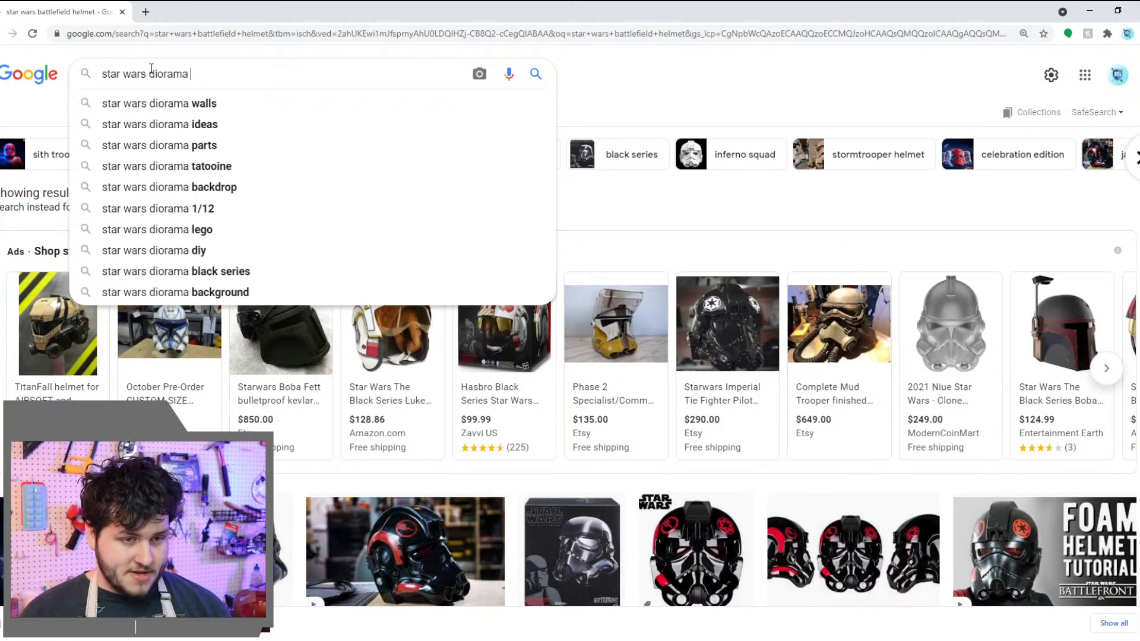
pyautogui.write('helmet')
pyautogui.press('Return')
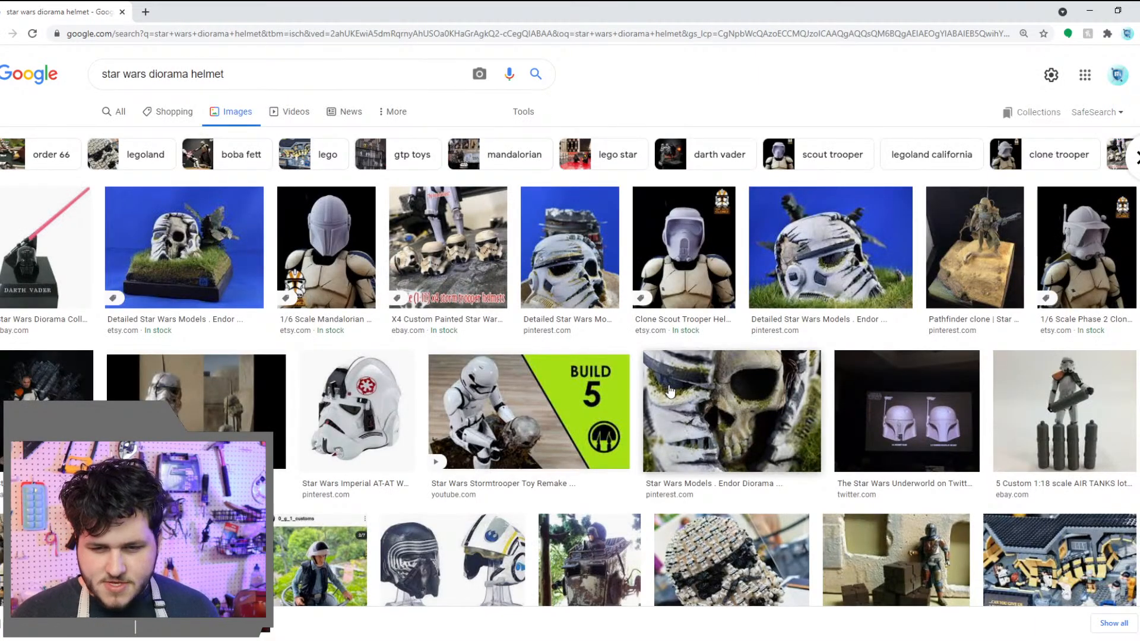
pyautogui.click(184, 247)
pyautogui.scroll(-6, 506, 339)
pyautogui.scroll(-10, 506, 339)
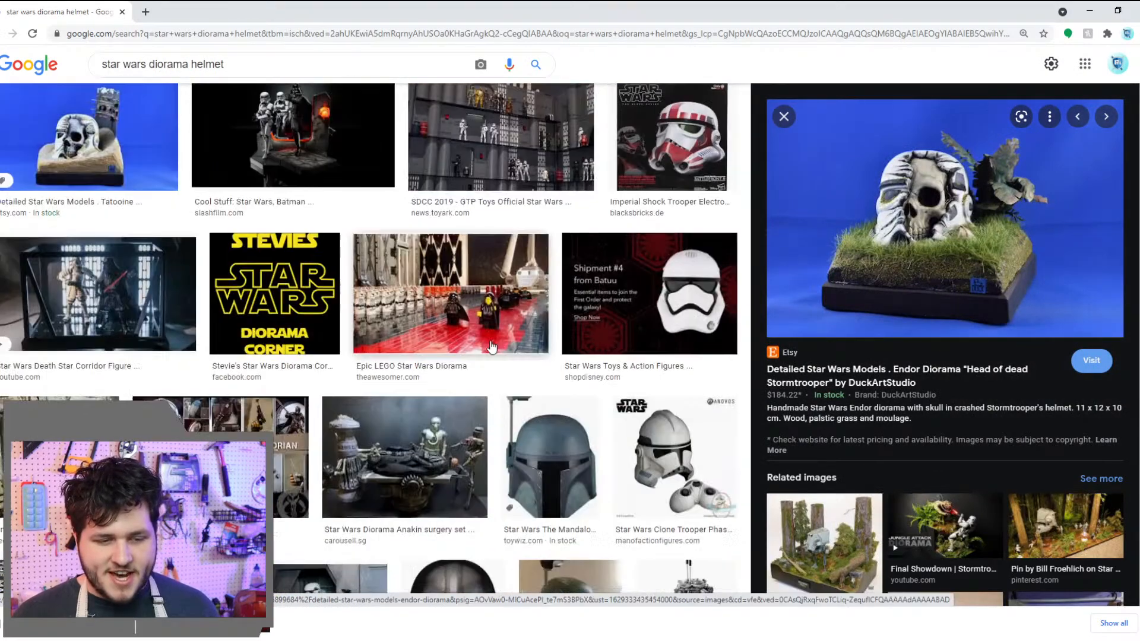
pyautogui.scroll(-7, 320, 270)
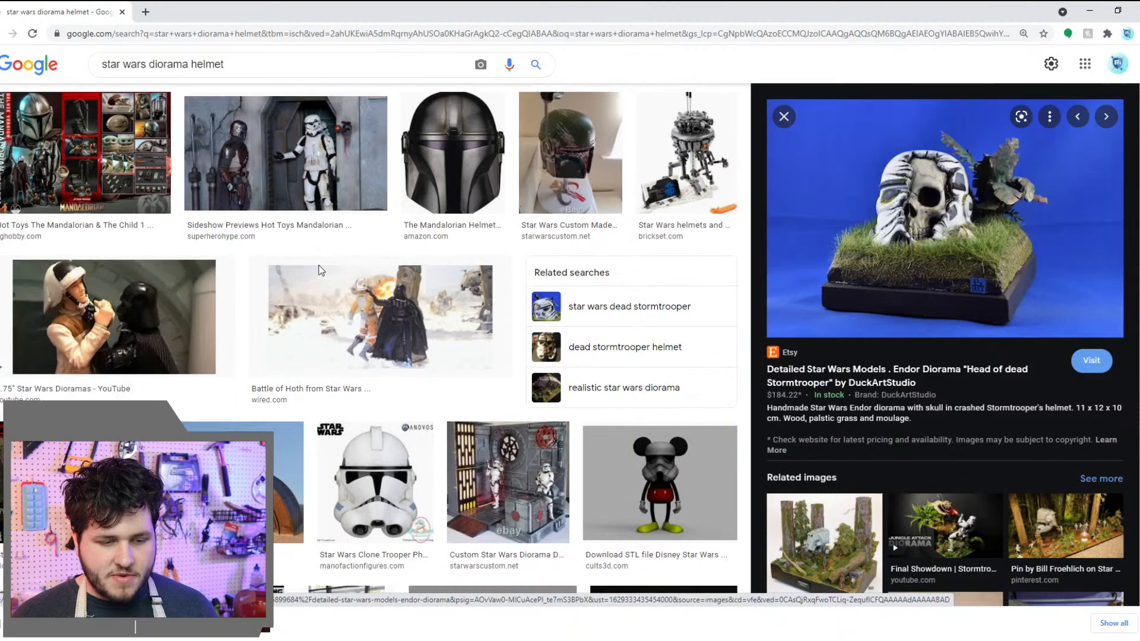
pyautogui.scroll(-3, 321, 270)
# Change the image search to "star wars battlegrond close up" and run it
pyautogui.moveTo(255, 65); pyautogui.dragTo(143, 60)
pyautogui.write('battlefrou')
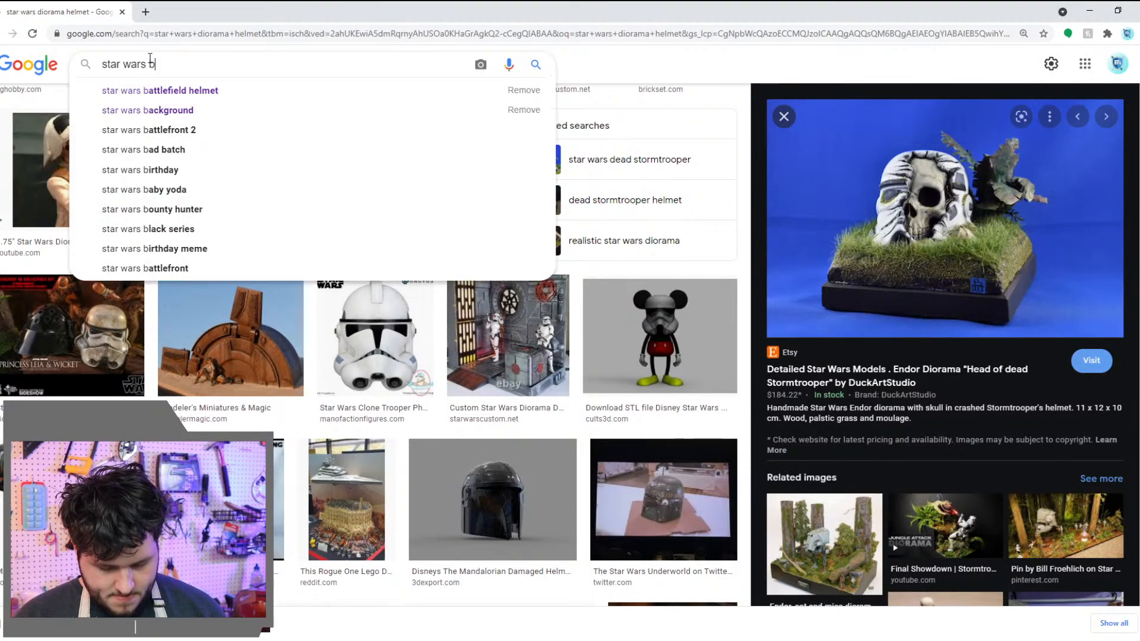
pyautogui.press('BackSpace')
pyautogui.press('BackSpace')
pyautogui.press('BackSpace')
pyautogui.press('BackSpace')
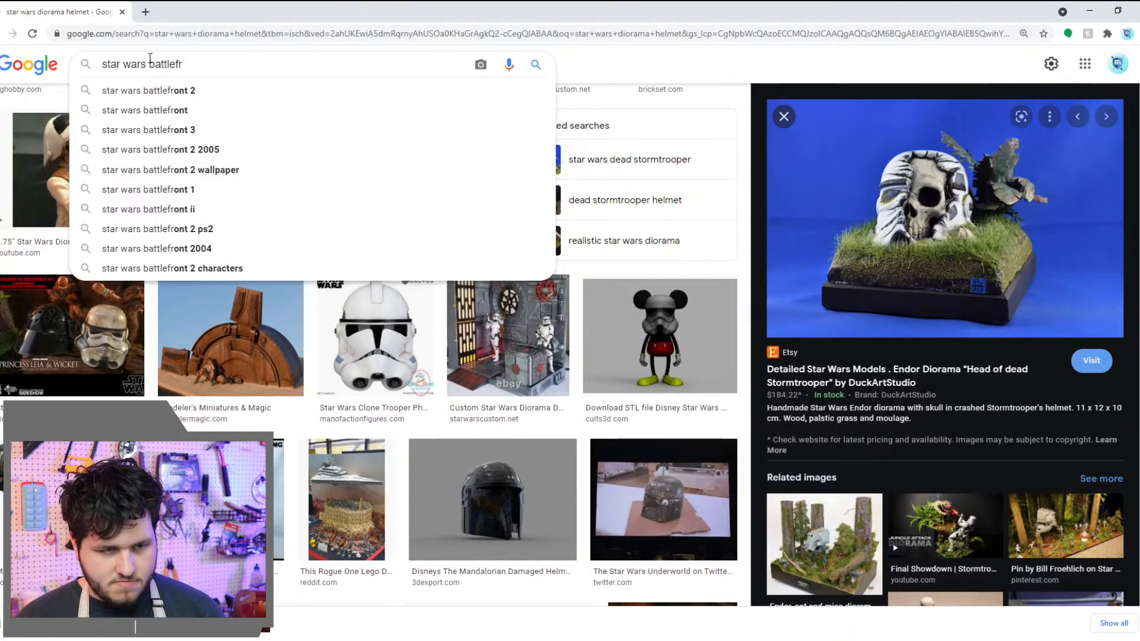
pyautogui.write('gro')
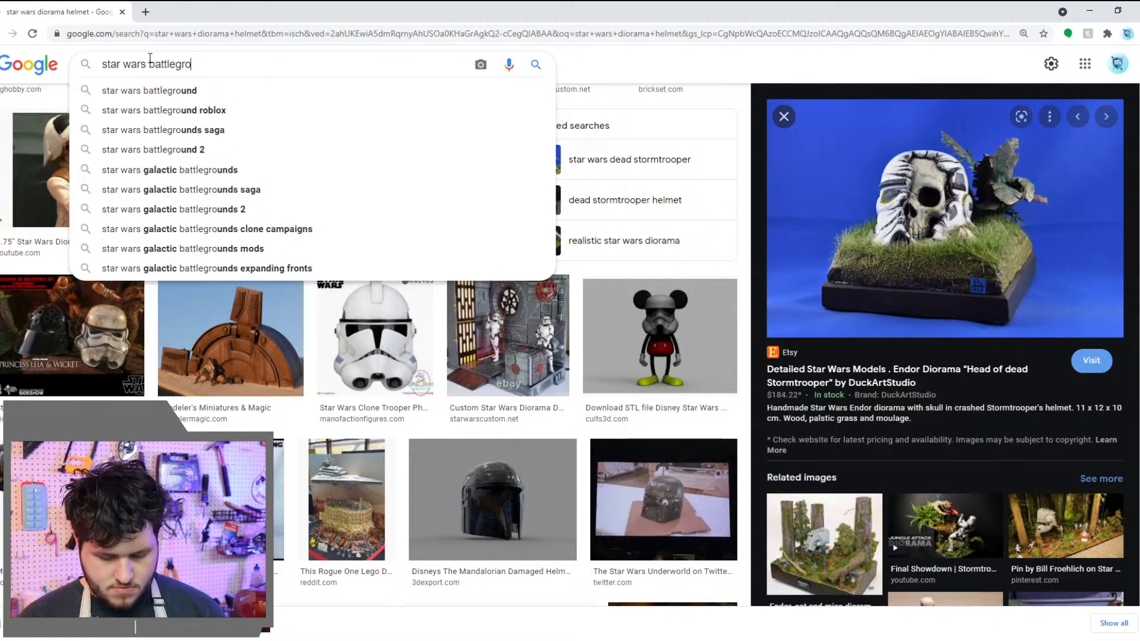
pyautogui.write('nd close up')
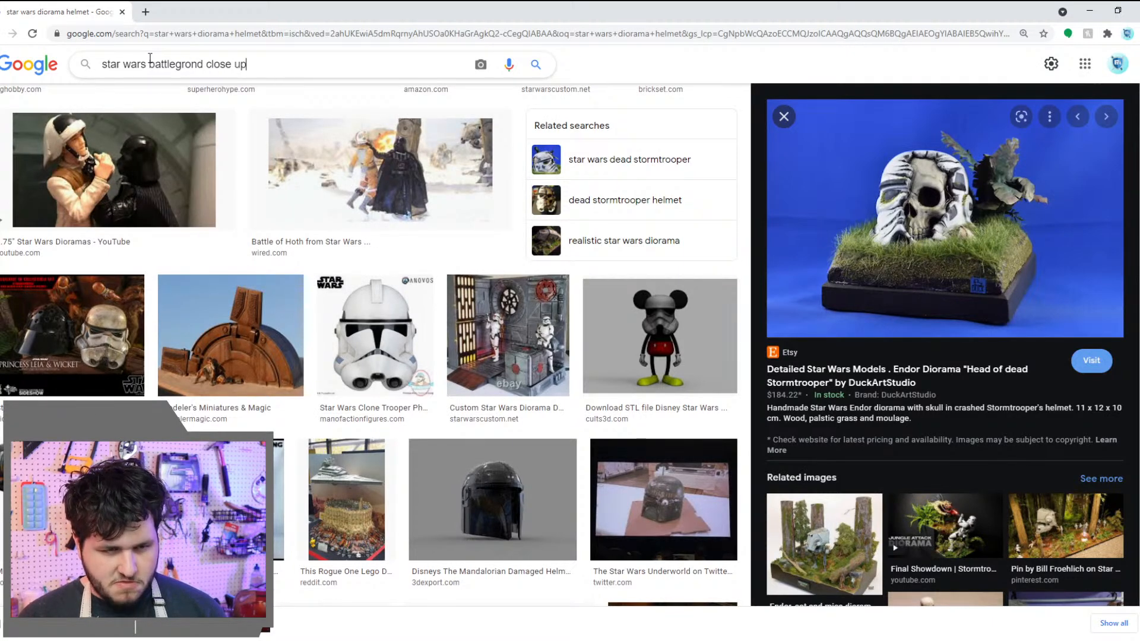
pyautogui.press('Return')
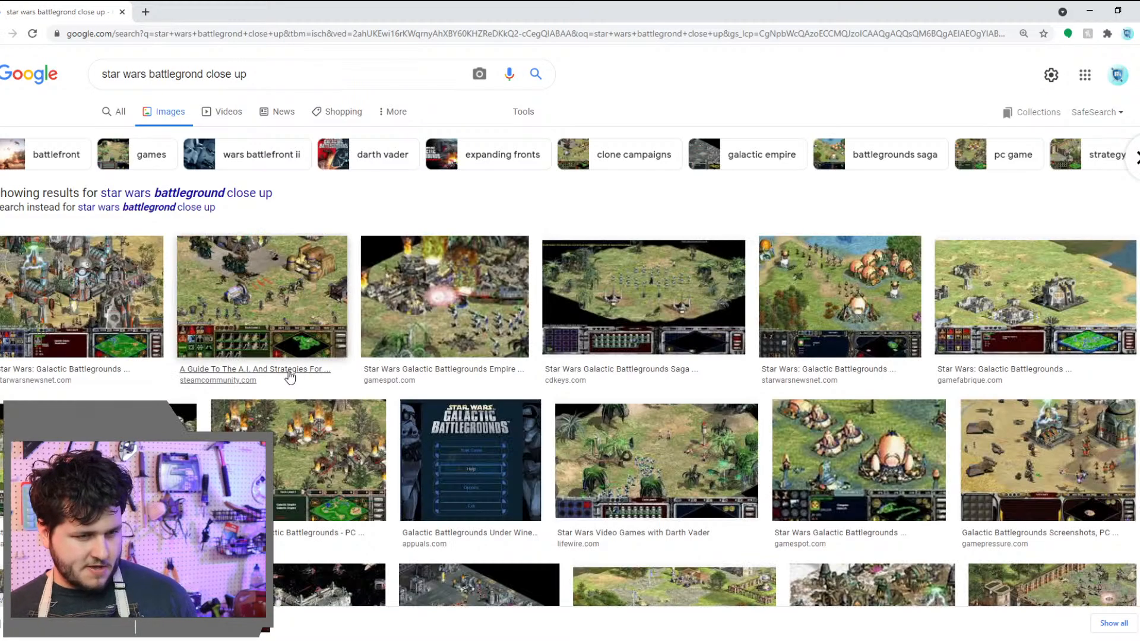
# Search images for "star wars ground close up" and look through the results for a suitable background
pyautogui.moveTo(206, 74); pyautogui.dragTo(164, 76)
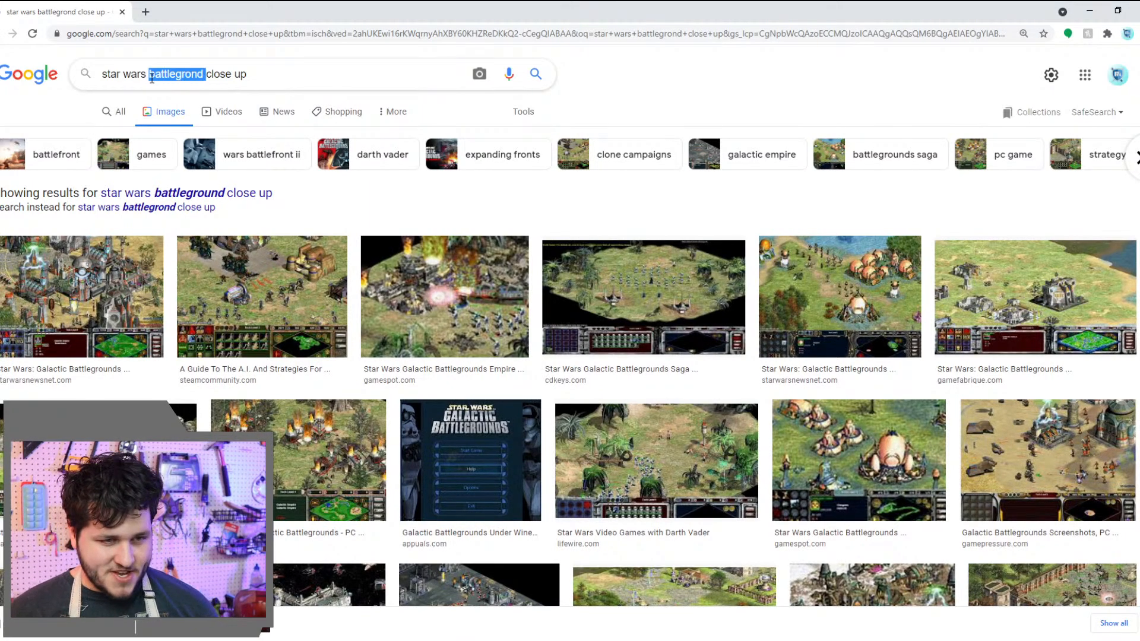
pyautogui.press('BackSpace')
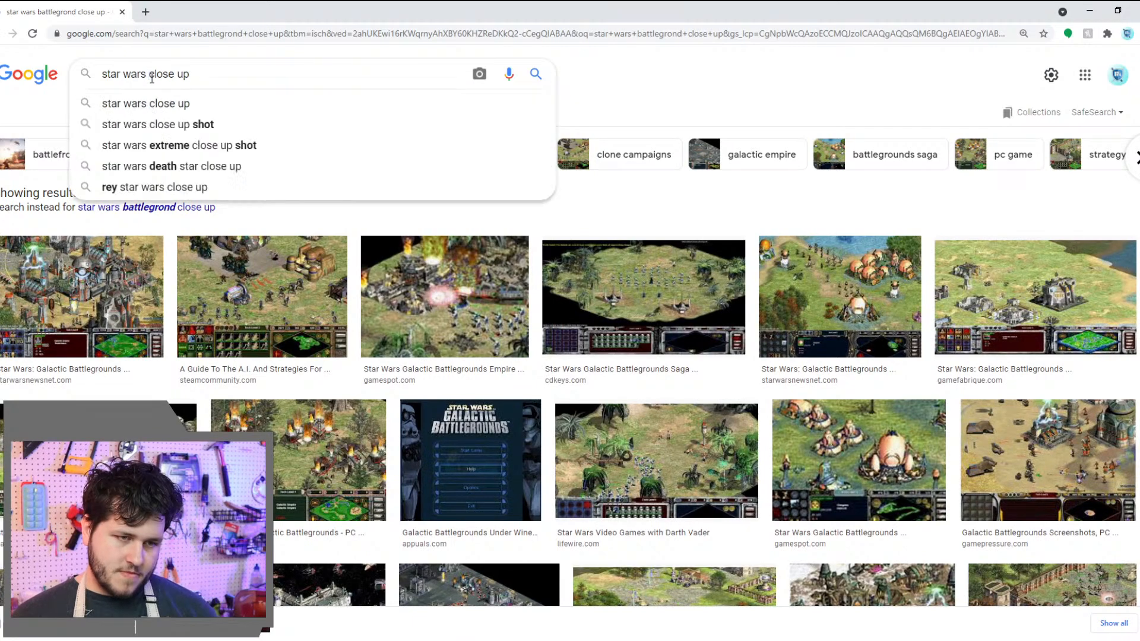
pyautogui.write('ground')
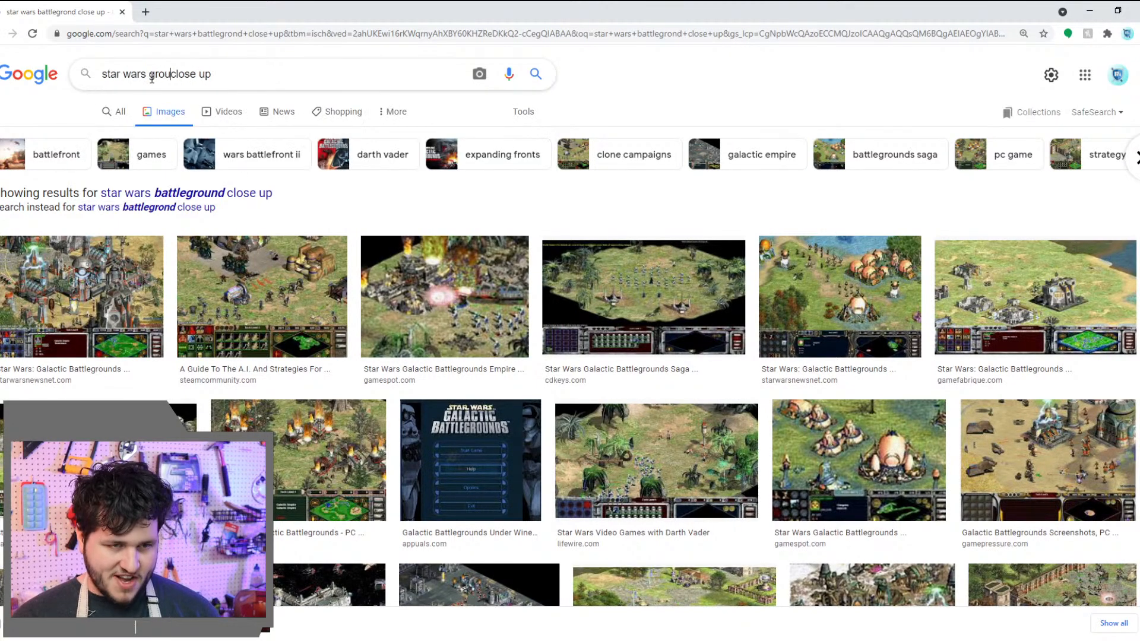
pyautogui.press('Return')
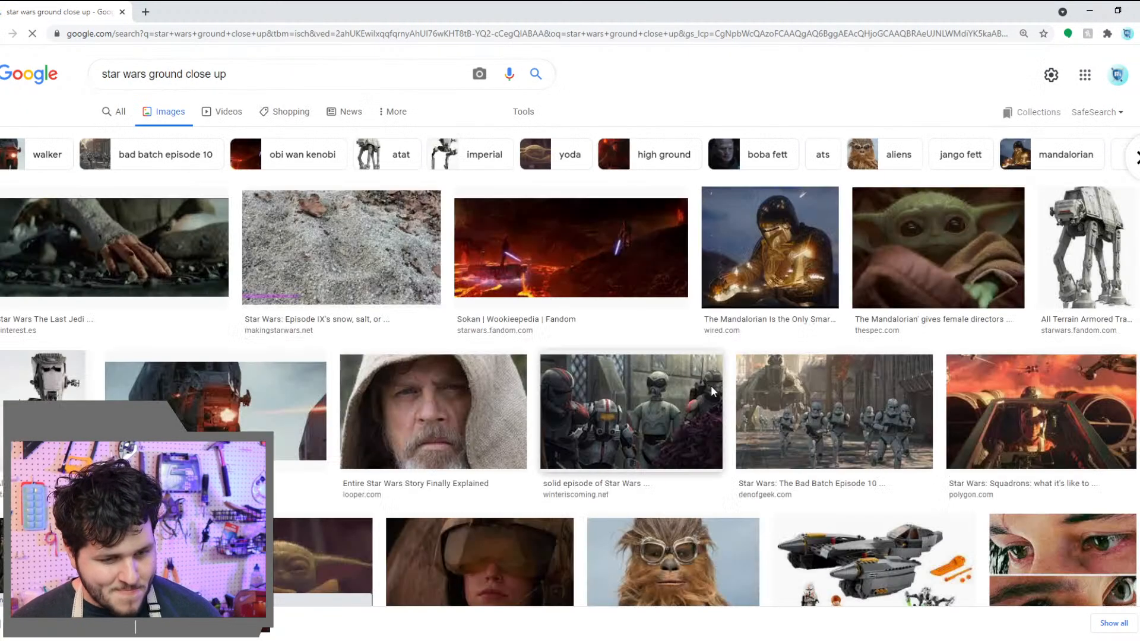
pyautogui.scroll(-1, 723, 393)
pyautogui.scroll(-2, 724, 395)
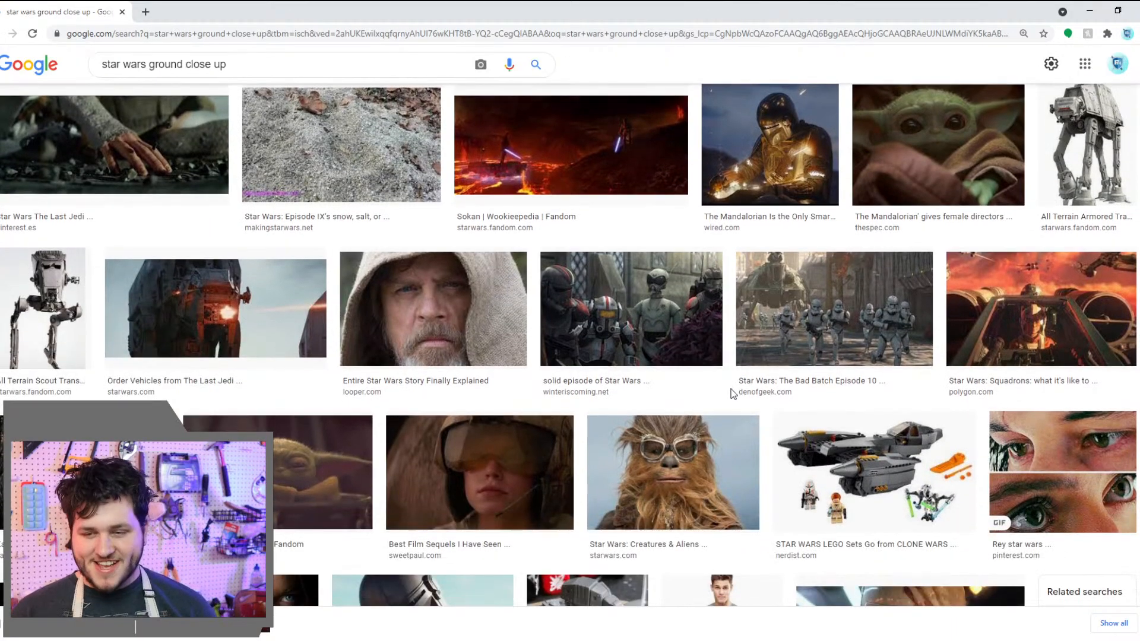
pyautogui.scroll(-5, 730, 403)
pyautogui.scroll(-10, 690, 421)
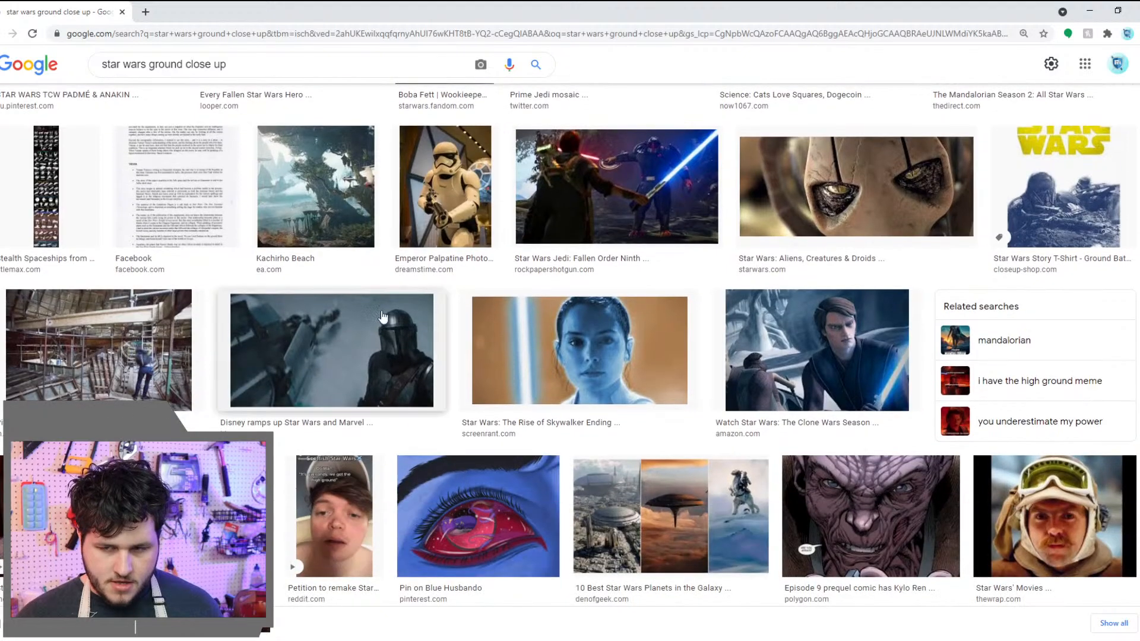
# Search images for "star wars battle close up" and browse the results, previewing the Clone Wars ending image from Inverse
pyautogui.moveTo(183, 63); pyautogui.dragTo(145, 70)
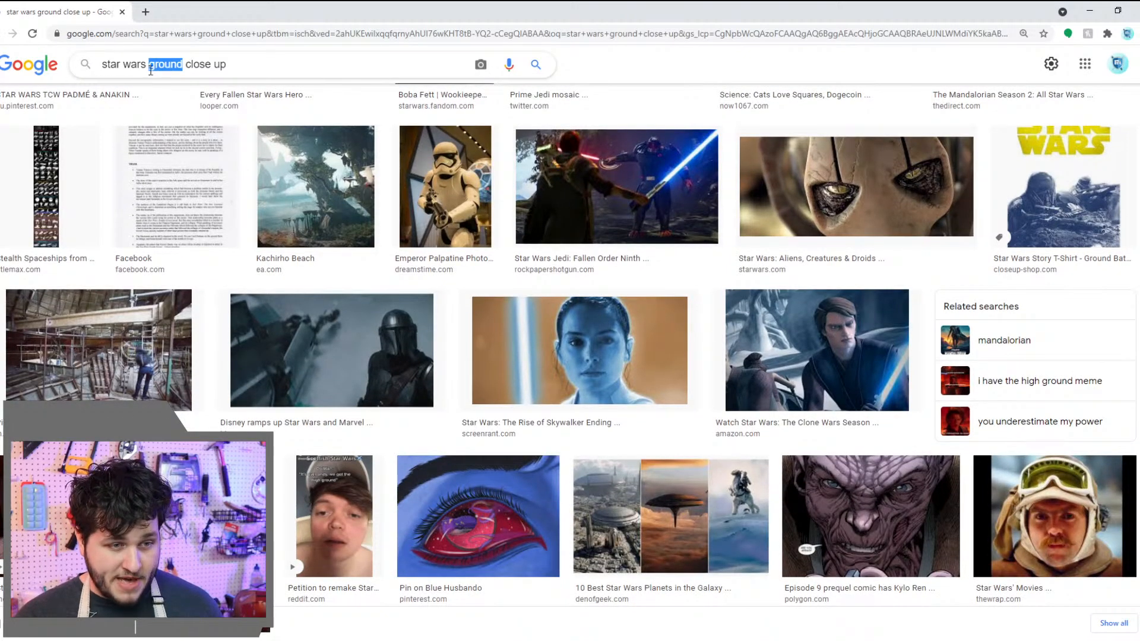
pyautogui.write('battle')
pyautogui.press('Return')
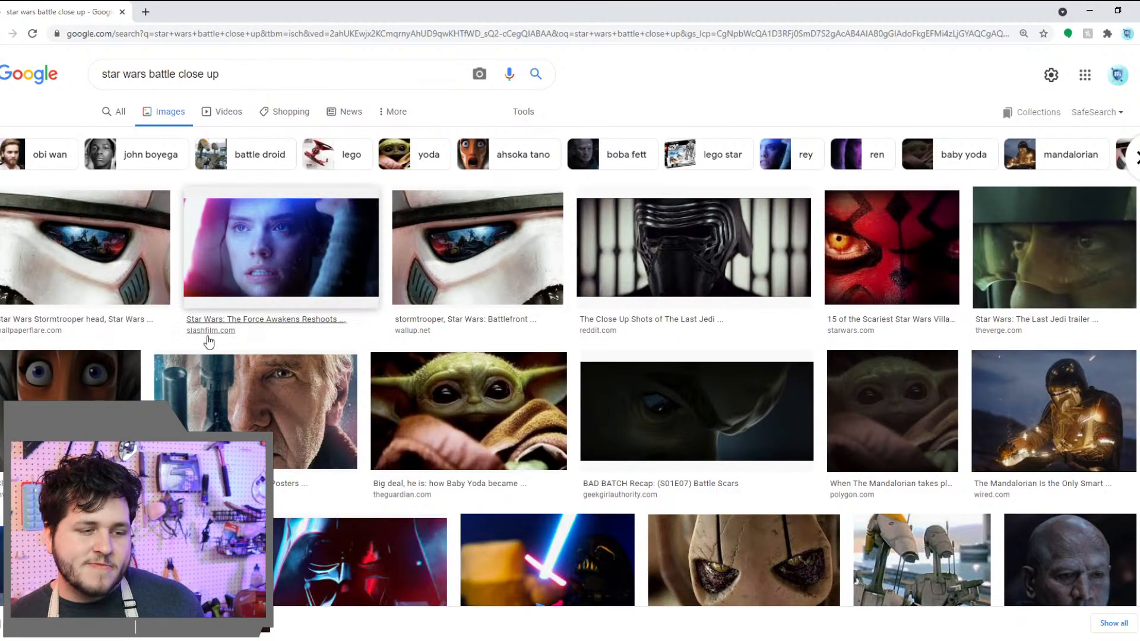
pyautogui.scroll(-4, 285, 410)
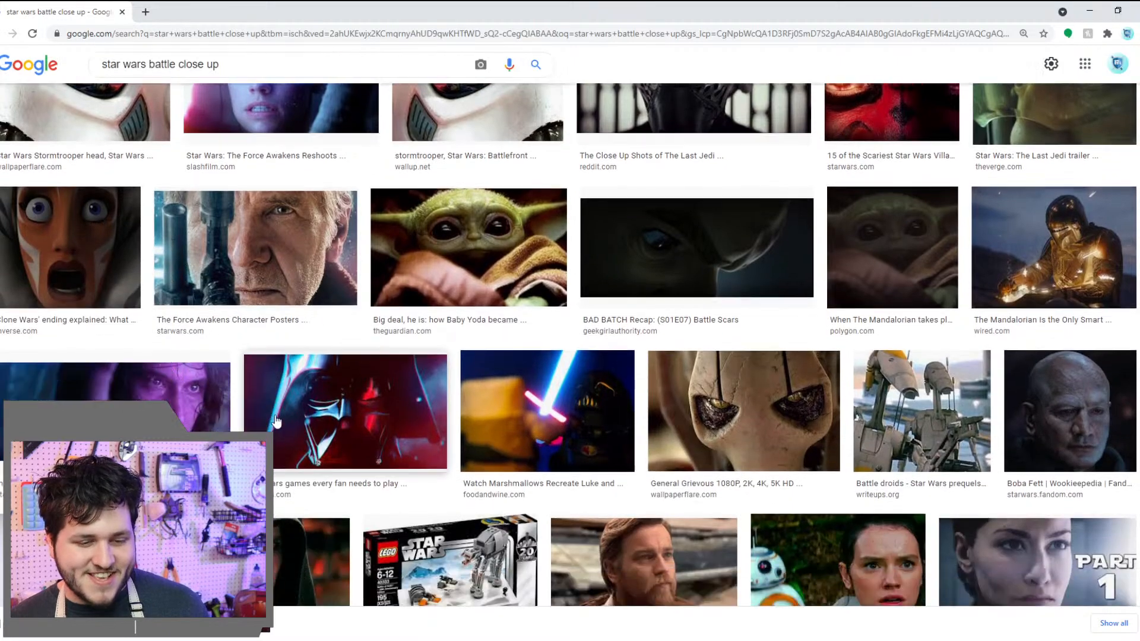
pyautogui.click(49, 189)
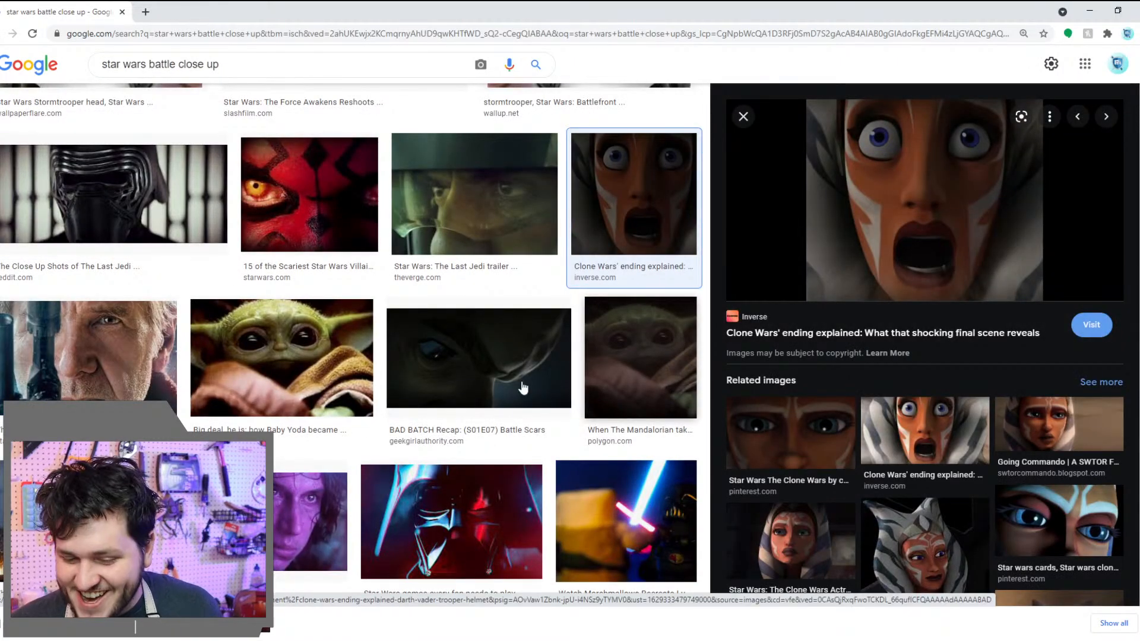
pyautogui.scroll(-10, 303, 443)
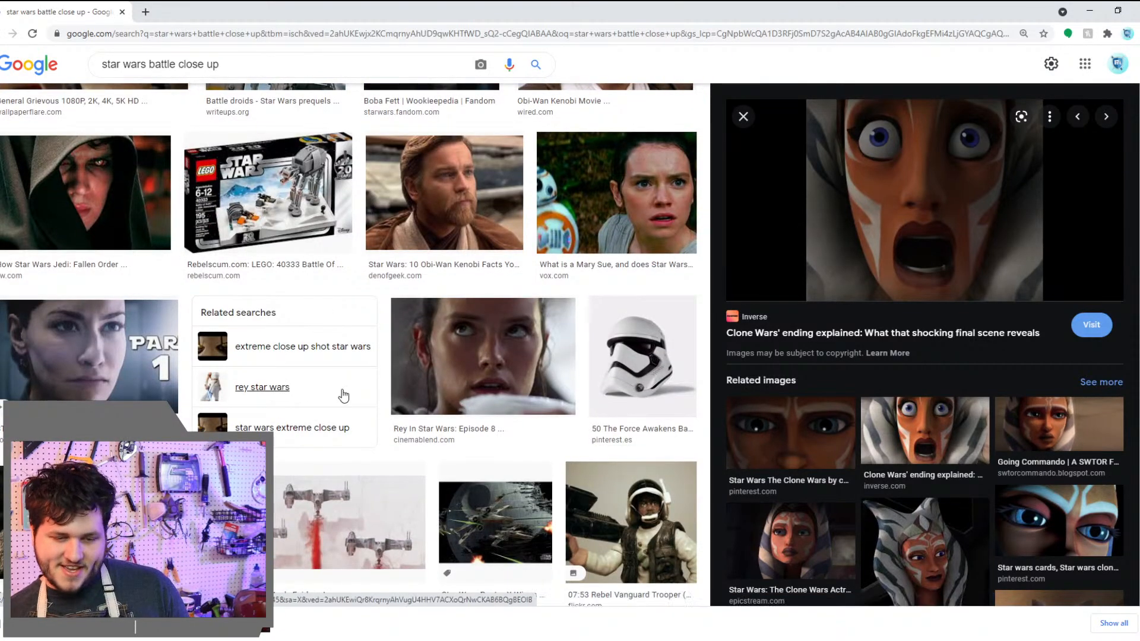
pyautogui.scroll(-4, 358, 448)
# Shorten the image search to "star wars close up" and look over the first results
pyautogui.moveTo(175, 66); pyautogui.dragTo(159, 69)
pyautogui.press('BackSpace')
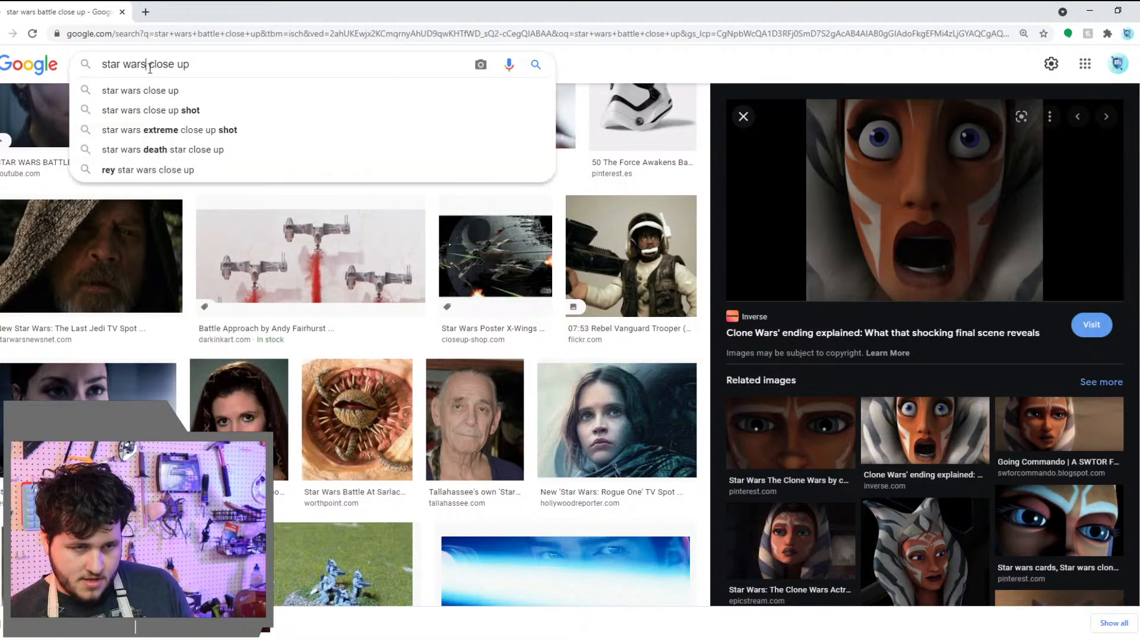
pyautogui.press('Return')
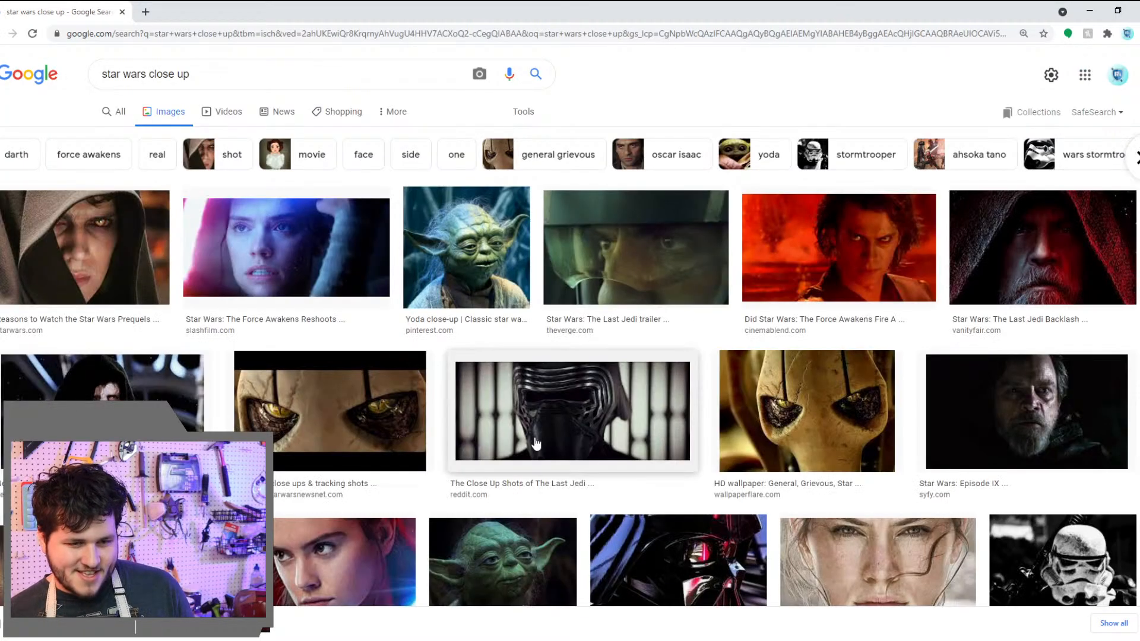
pyautogui.scroll(-5, 534, 436)
pyautogui.scroll(5, 764, 428)
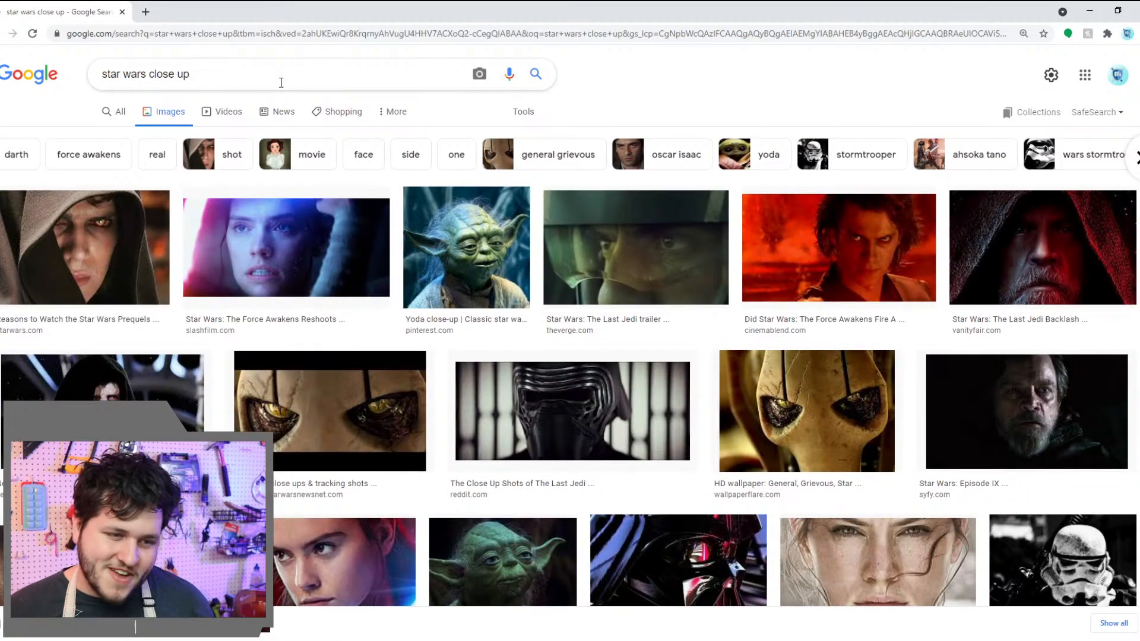
# Search images for "star wars broken helmet battlefield"
pyautogui.moveTo(191, 78); pyautogui.dragTo(148, 78)
pyautogui.write('broken he')
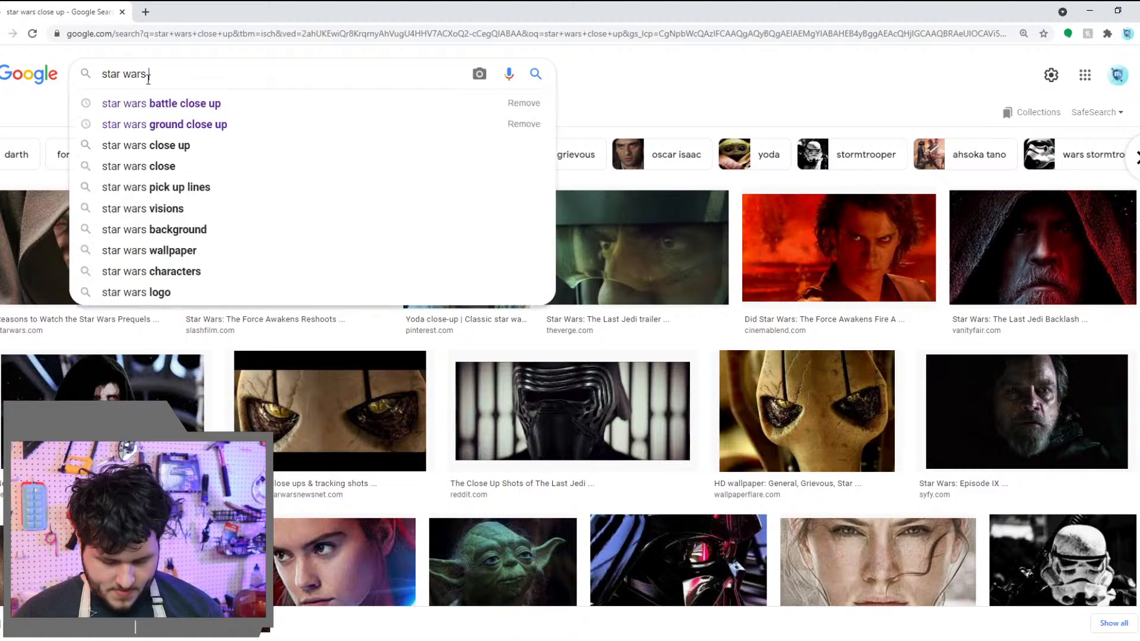
pyautogui.write('lme')
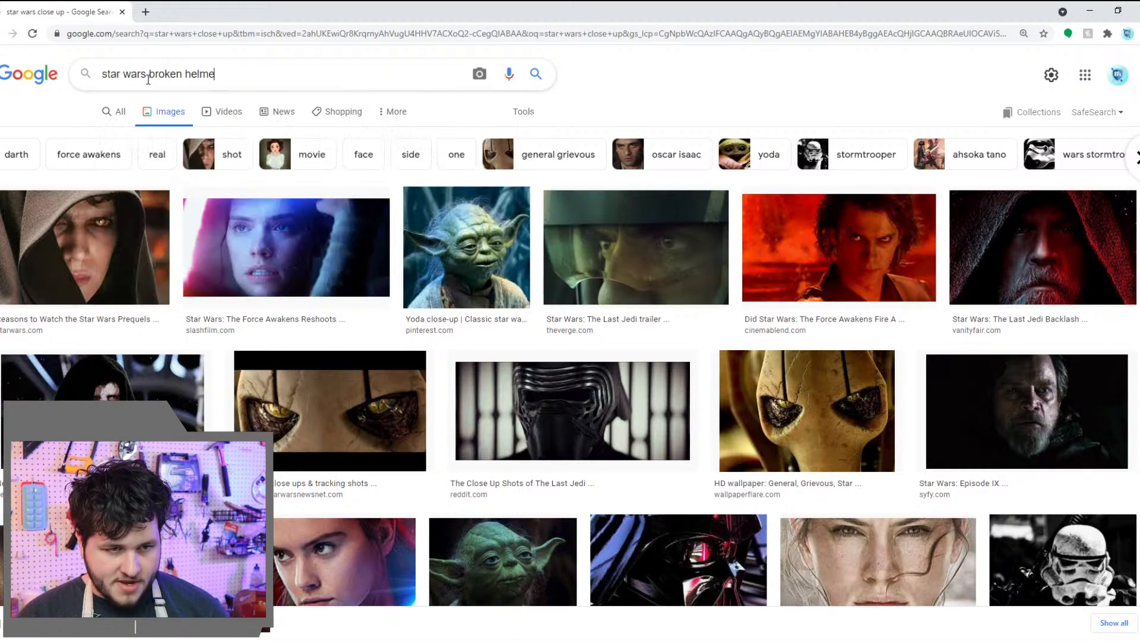
pyautogui.write('t battlefie')
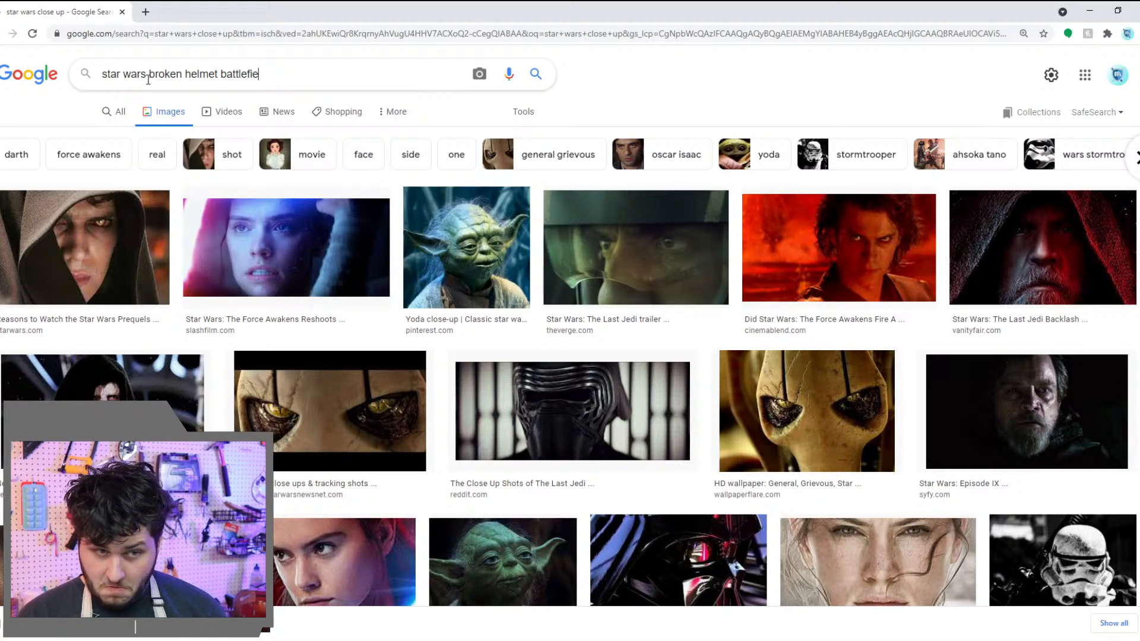
pyautogui.write('ld')
pyautogui.press('Return')
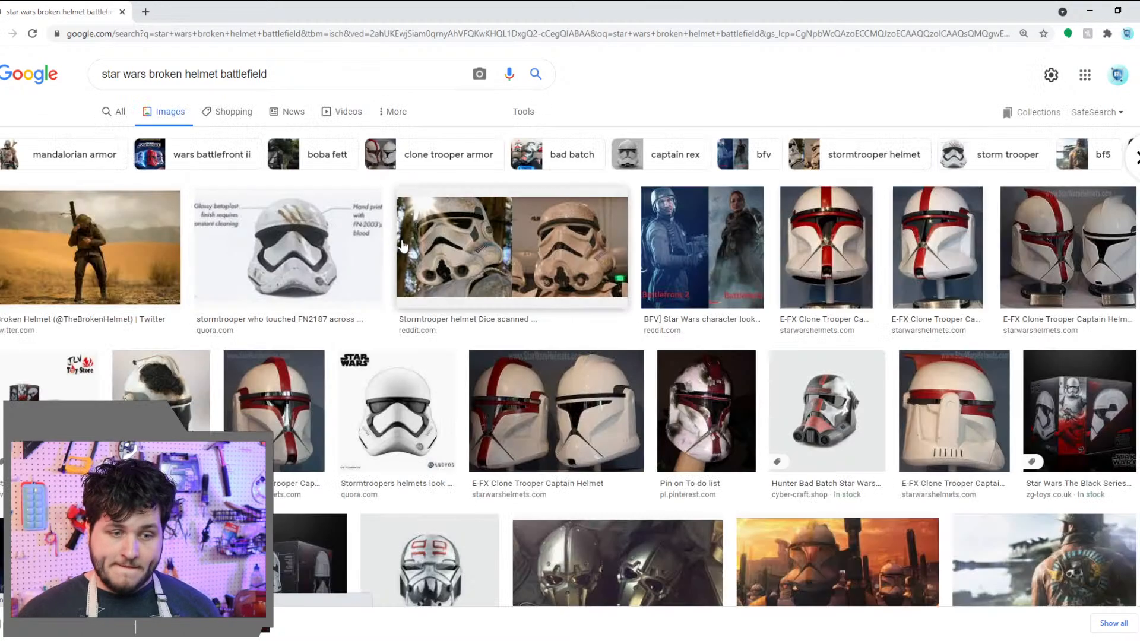
# Preview the Broken Helmet image of a soldier in the desert and browse the remaining helmet battlefield results
pyautogui.click(81, 259)
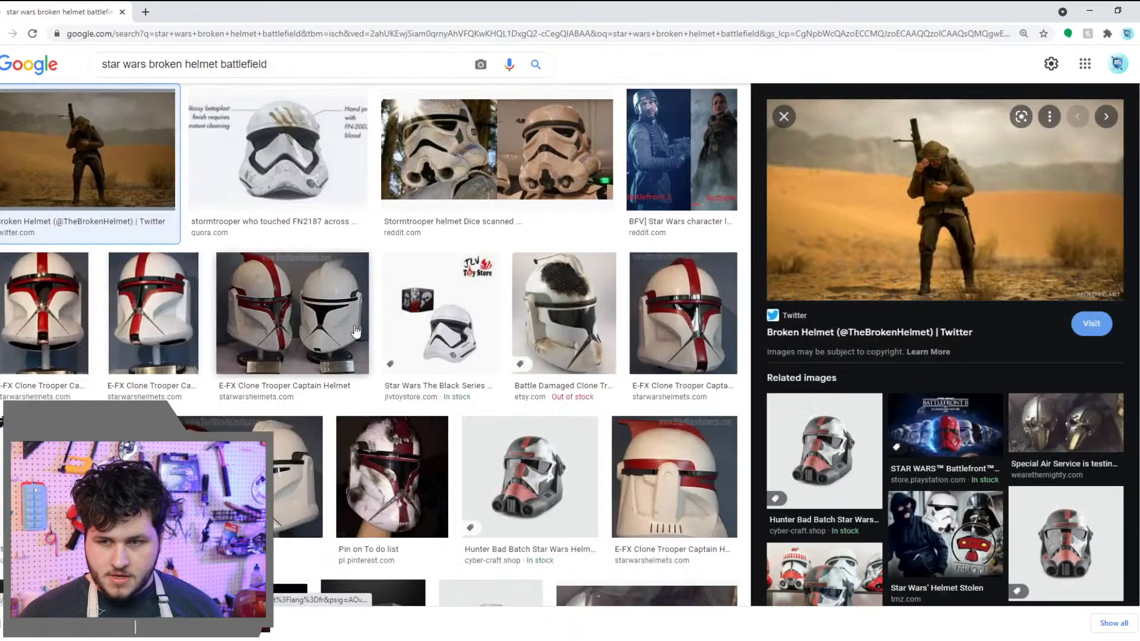
pyautogui.scroll(-5, 470, 433)
pyautogui.scroll(-6, 472, 437)
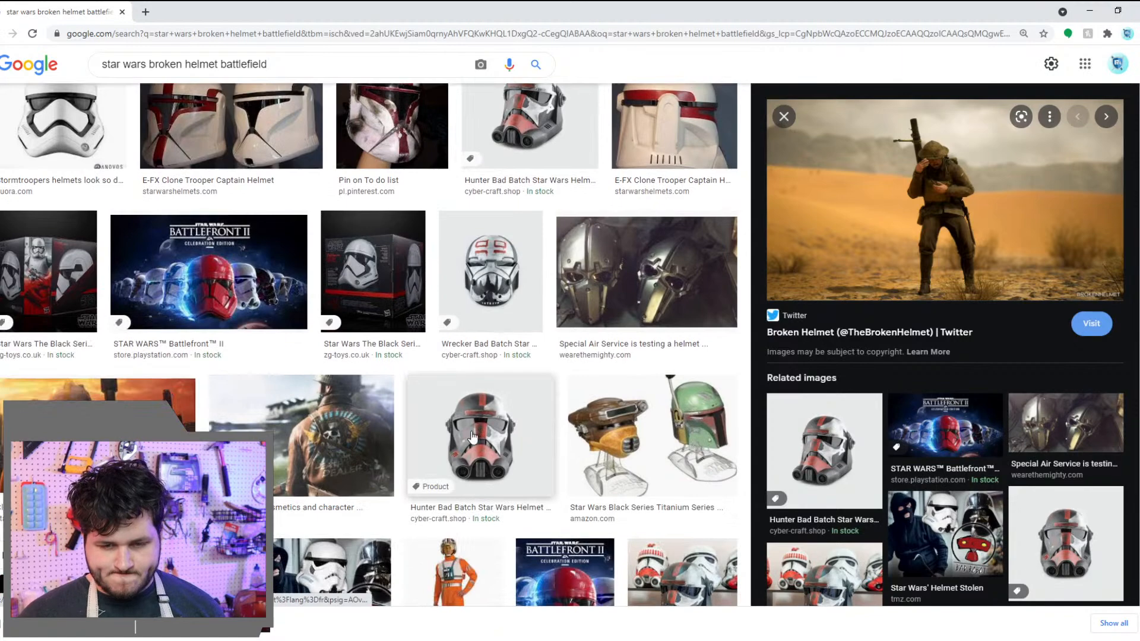
pyautogui.scroll(-7, 472, 436)
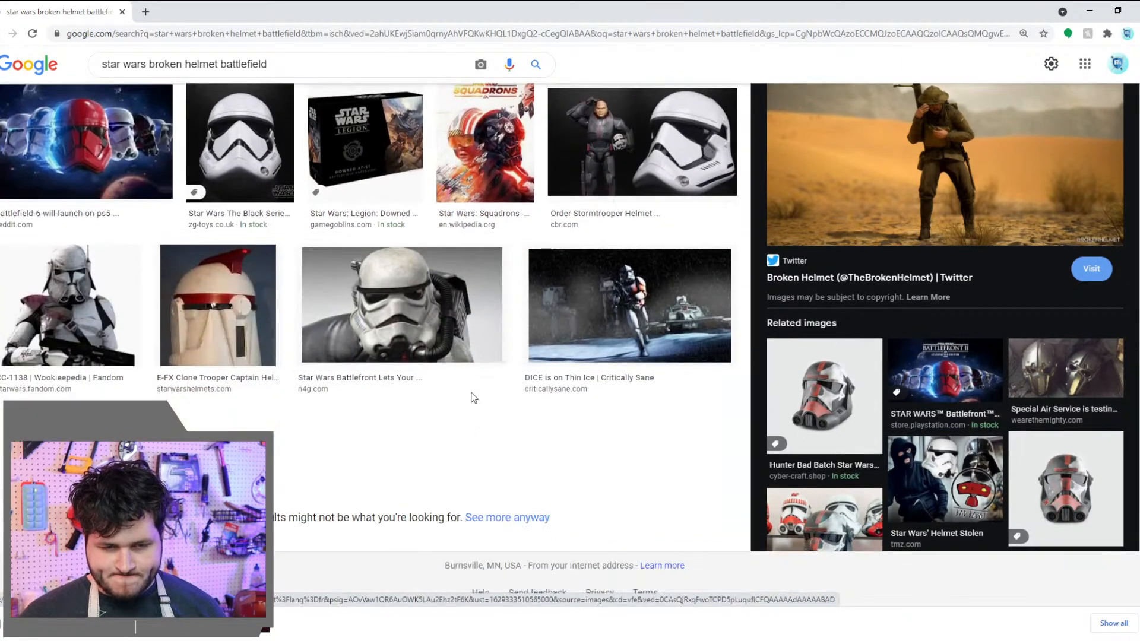
pyautogui.scroll(3, 471, 397)
pyautogui.scroll(2, 145, 203)
# Search images for "smoke fire battlefield ground"
pyautogui.moveTo(279, 64); pyautogui.dragTo(26, 65)
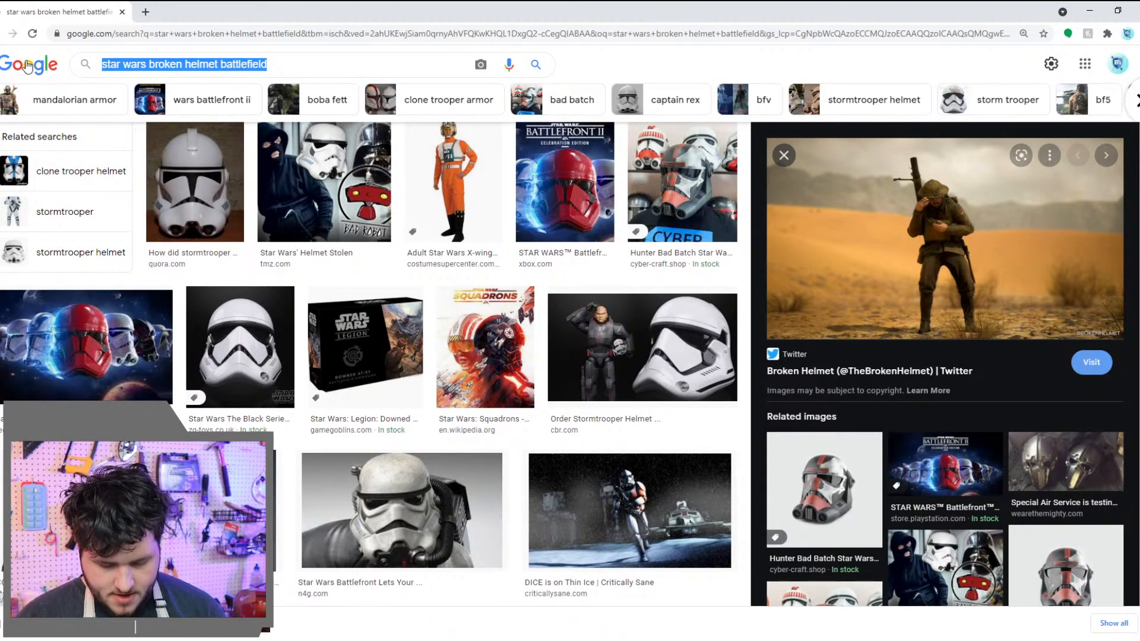
pyautogui.write('smoke fir')
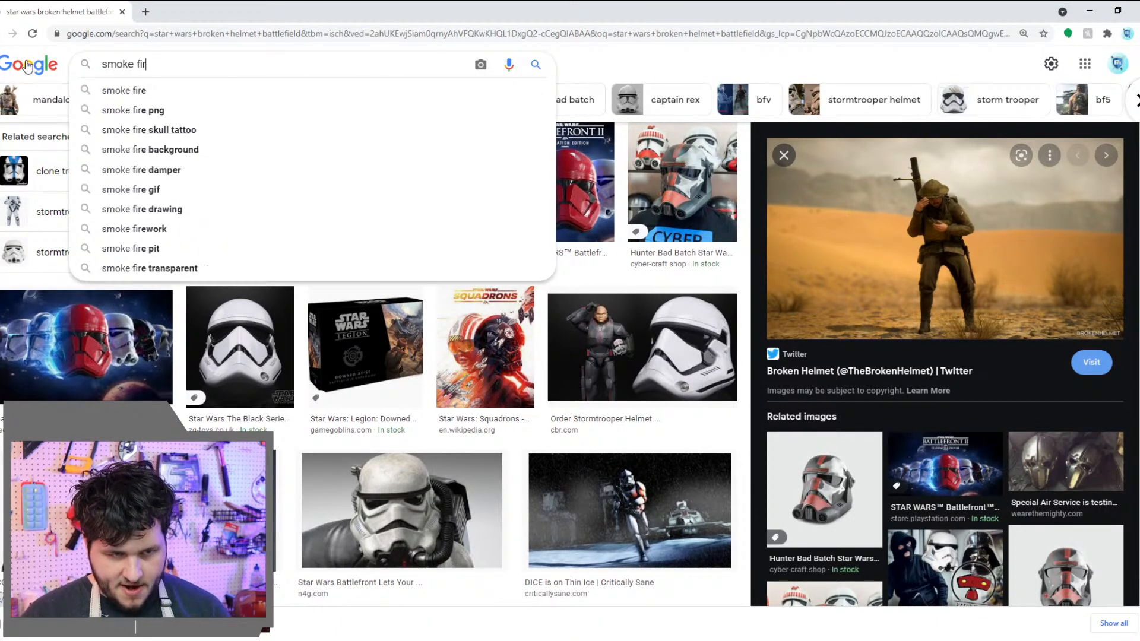
pyautogui.write('e battlefield')
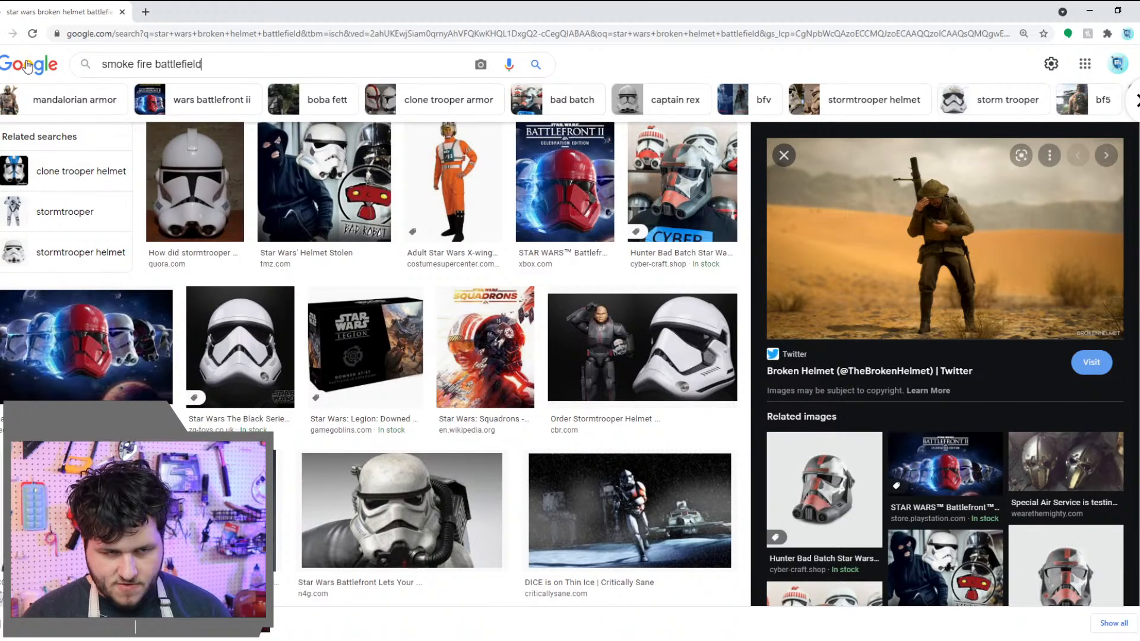
pyautogui.write(' ground')
pyautogui.press('Return')
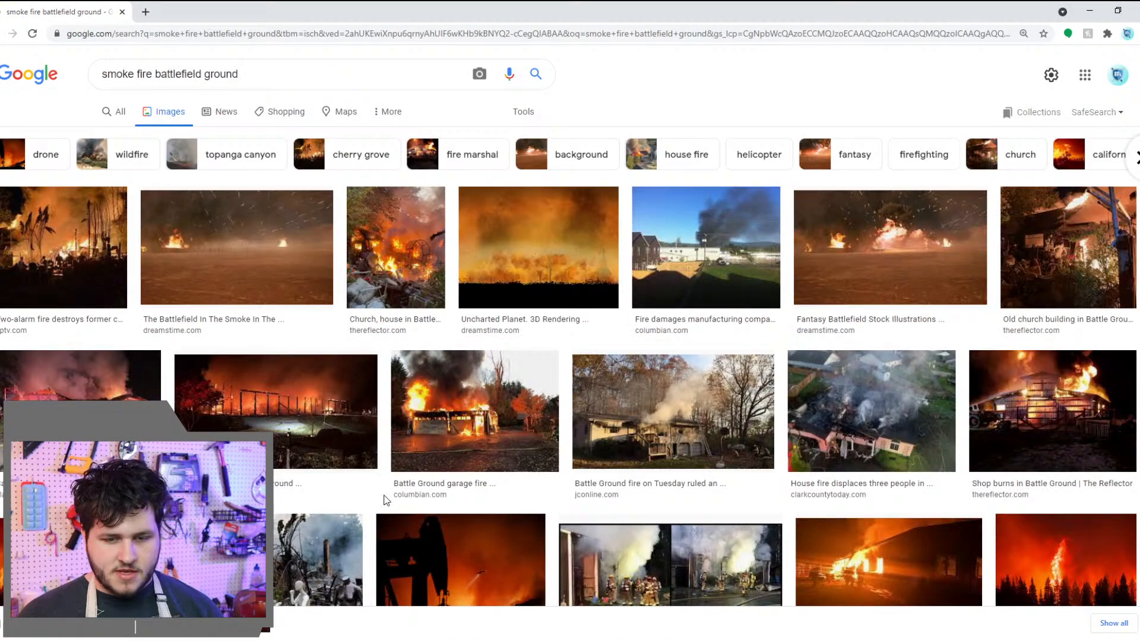
# Browse the smoke and fire results, previewing the rifle gun shells image and the Greenway fire crews photo as possible backgrounds
pyautogui.scroll(-8, 386, 500)
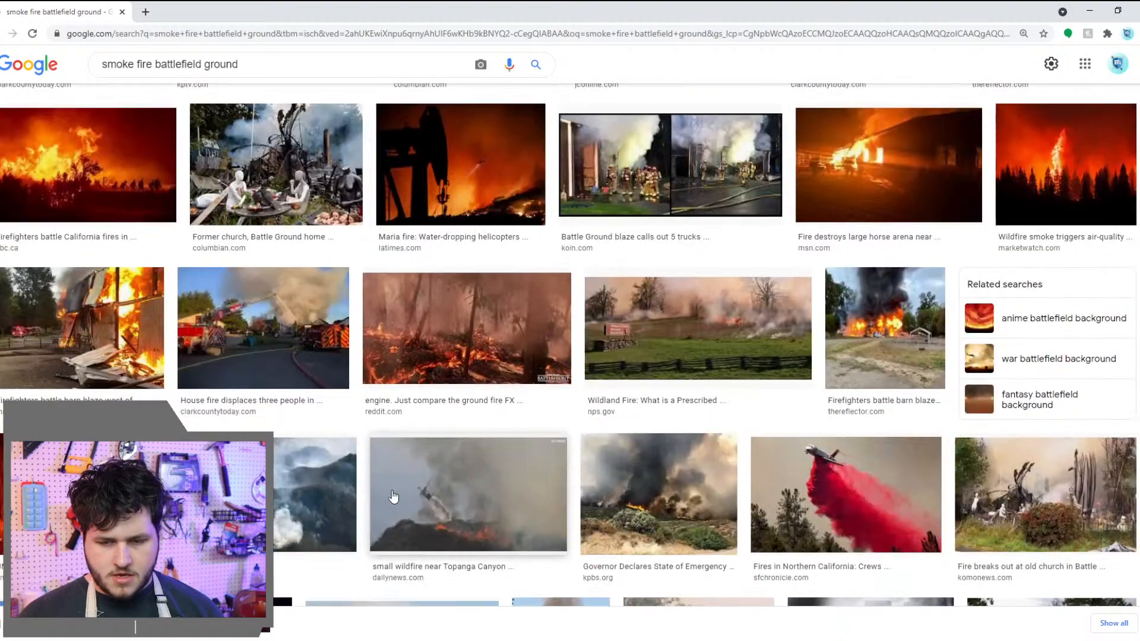
pyautogui.scroll(-2, 392, 490)
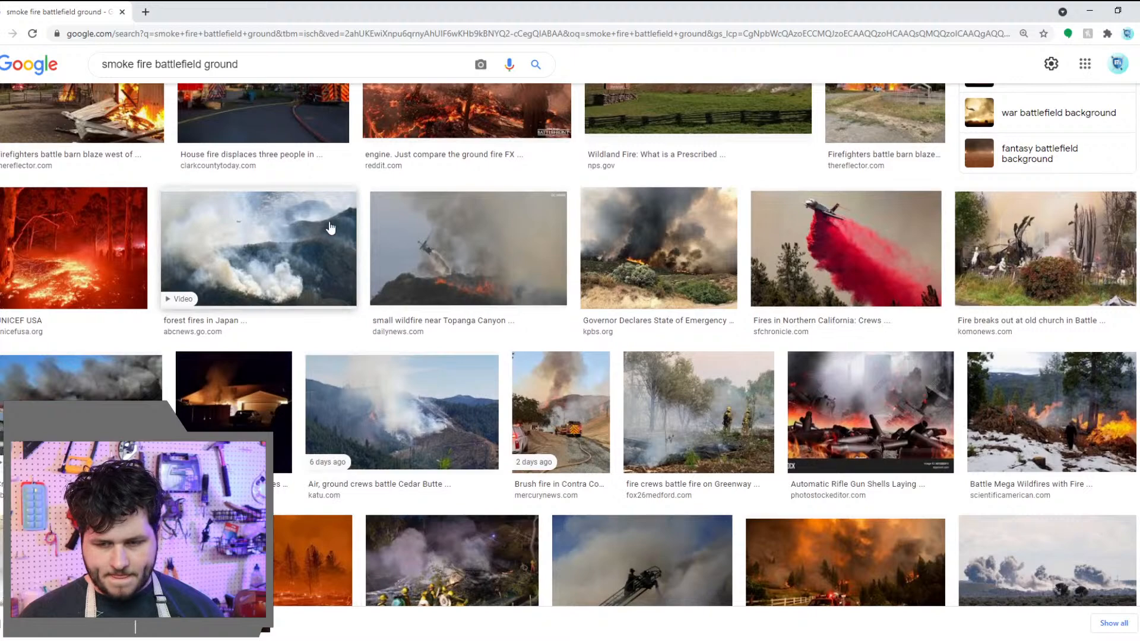
pyautogui.click(872, 416)
pyautogui.click(387, 488)
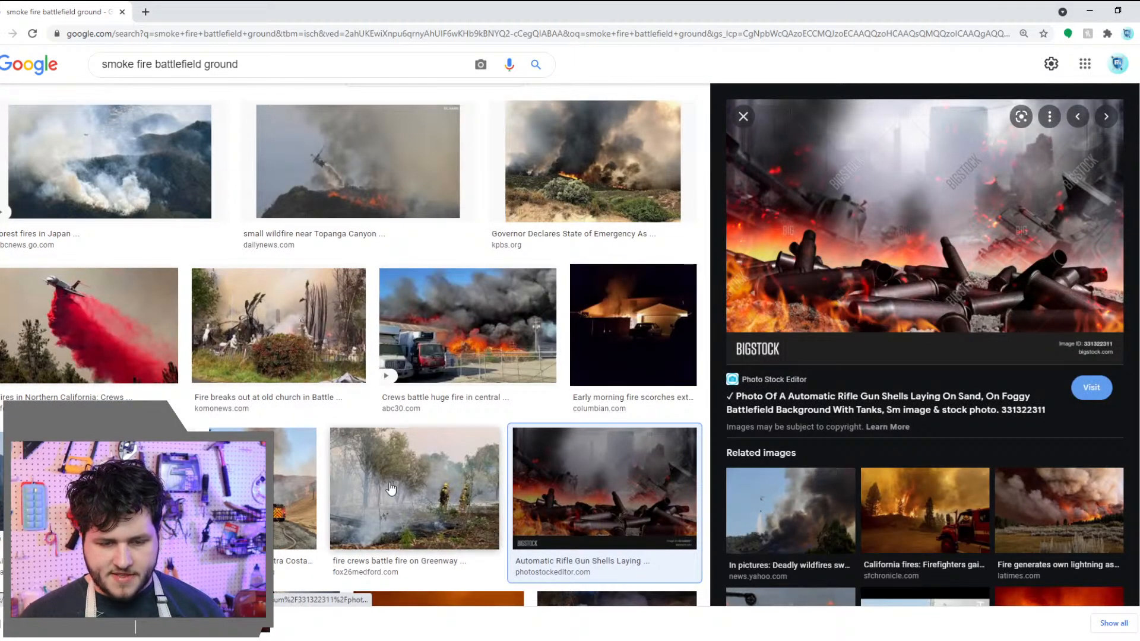
pyautogui.scroll(-4, 386, 488)
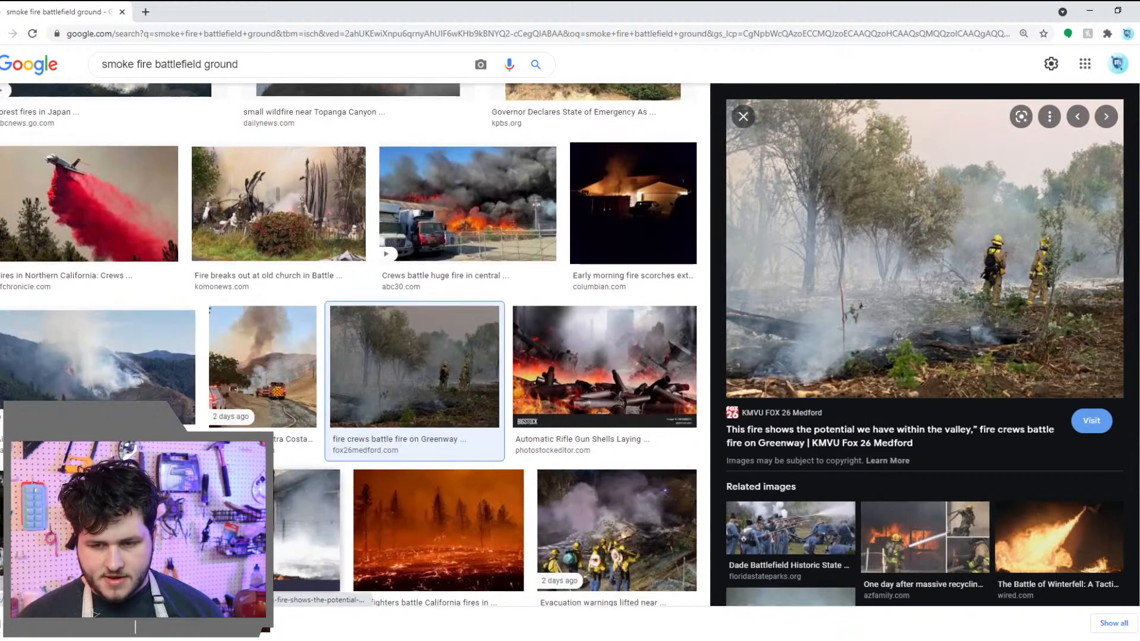
pyautogui.scroll(-5, 534, 428)
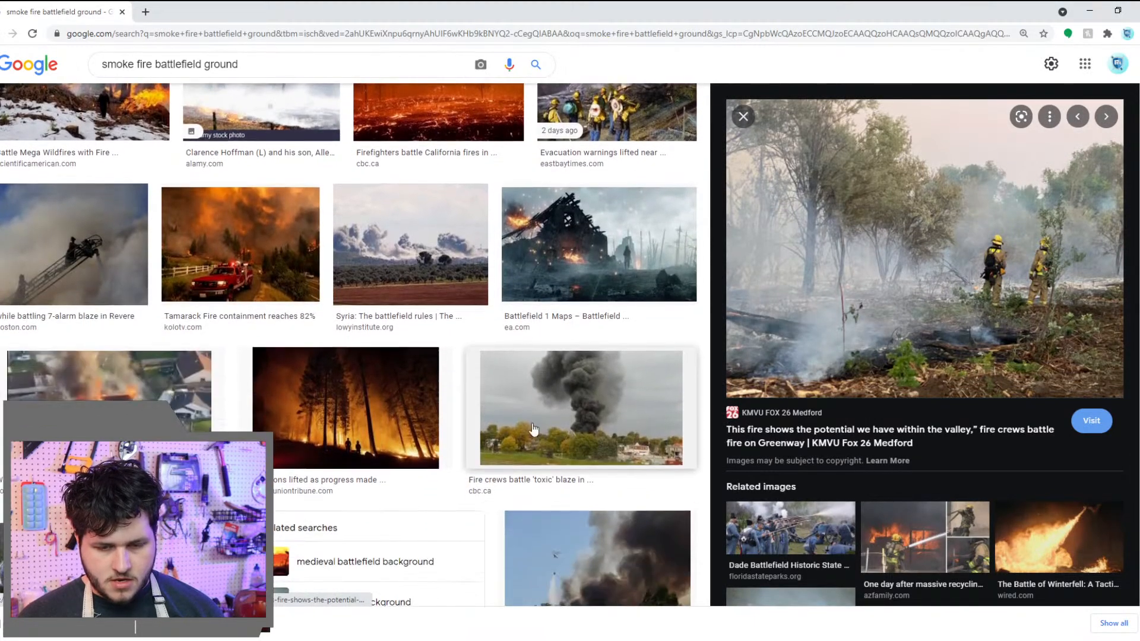
# Refine the image search to "smoke fire battlefield ground close up" and look through the results
pyautogui.click(285, 59)
pyautogui.write('close up')
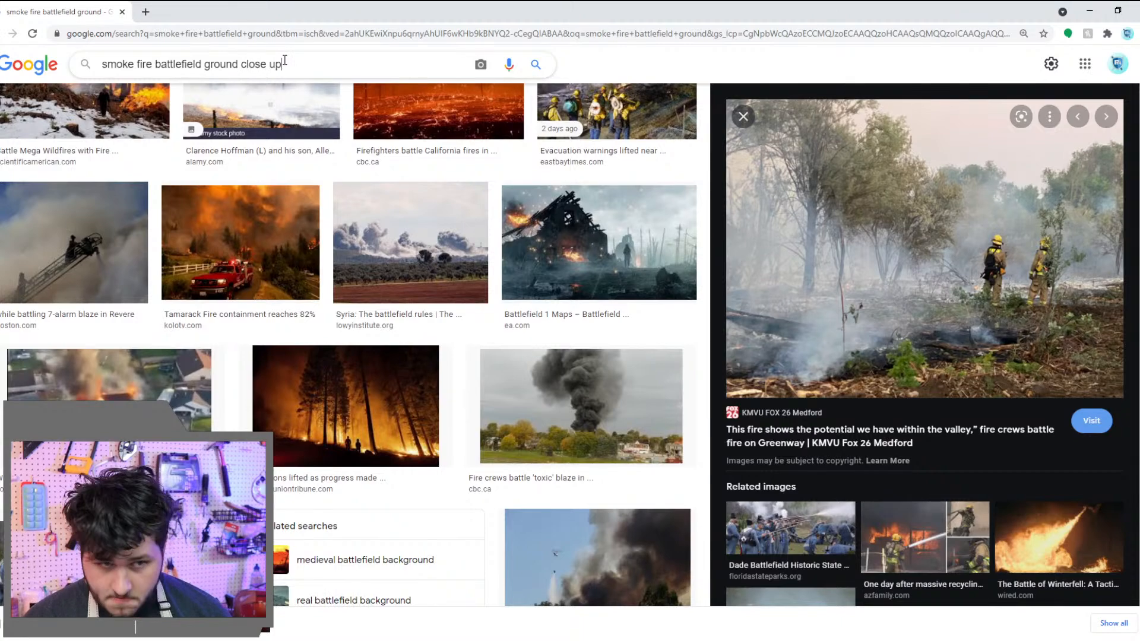
pyautogui.press('Return')
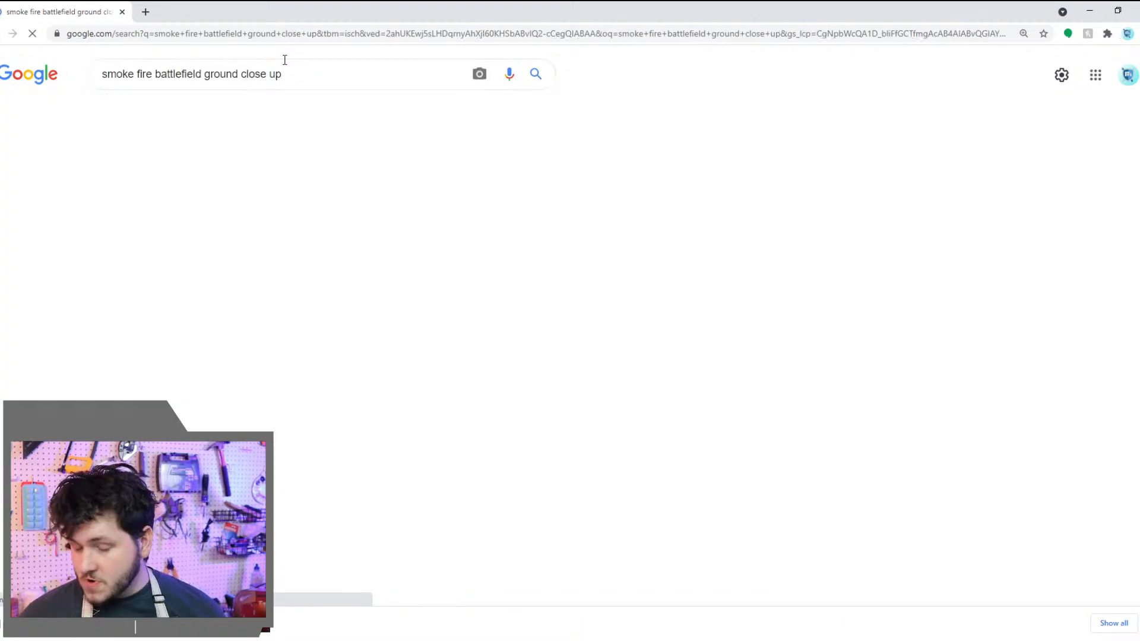
pyautogui.scroll(-6, 516, 400)
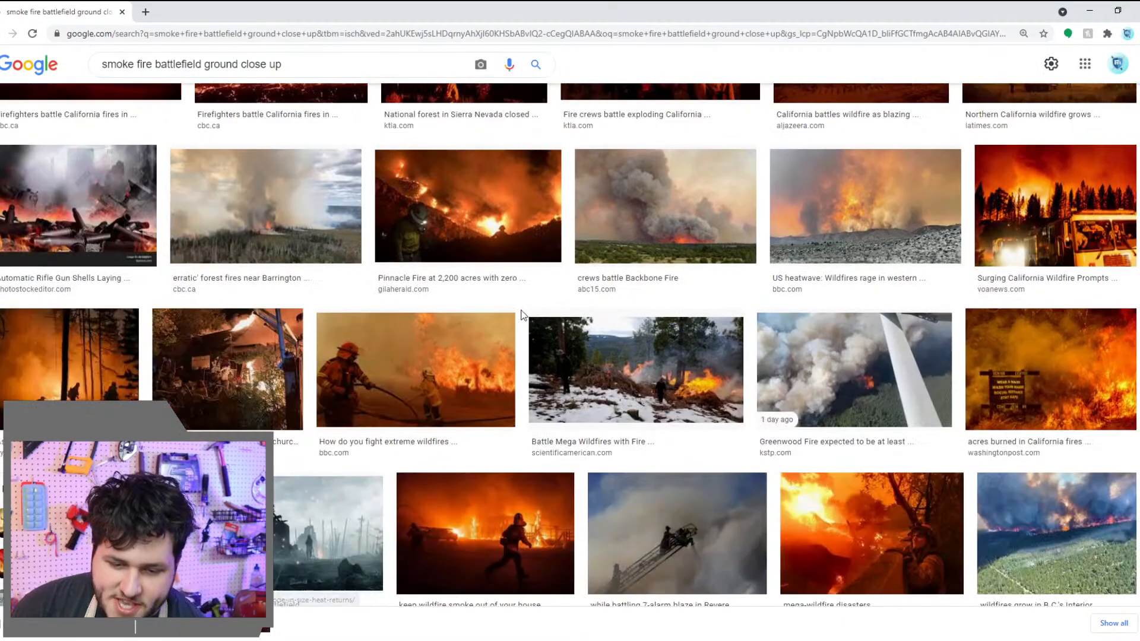
pyautogui.scroll(-5, 581, 306)
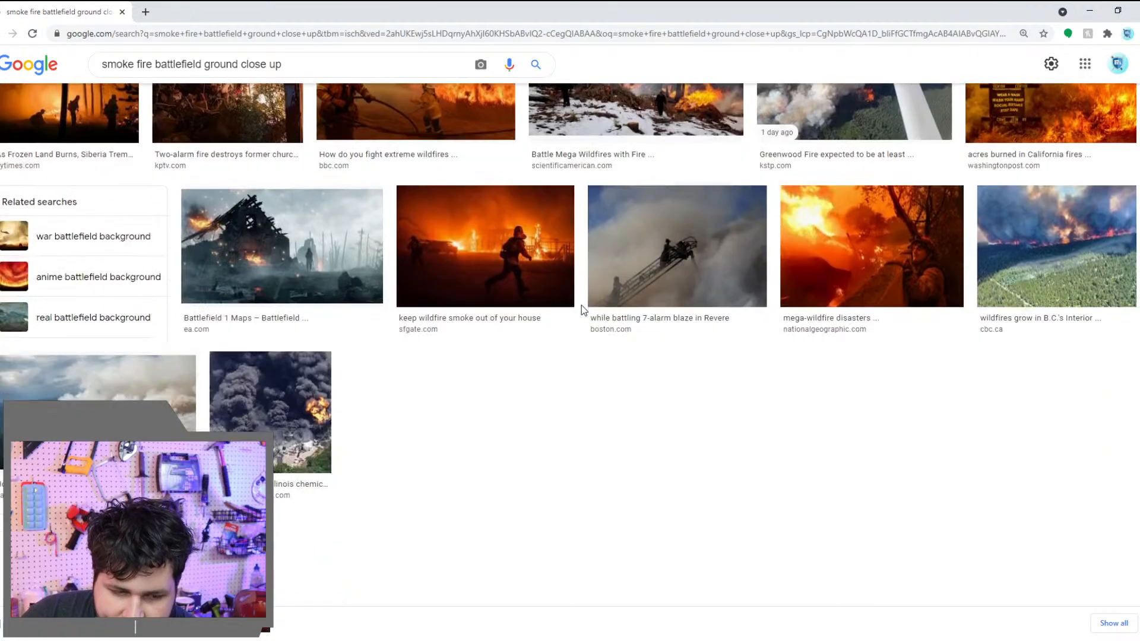
pyautogui.scroll(11, 1103, 218)
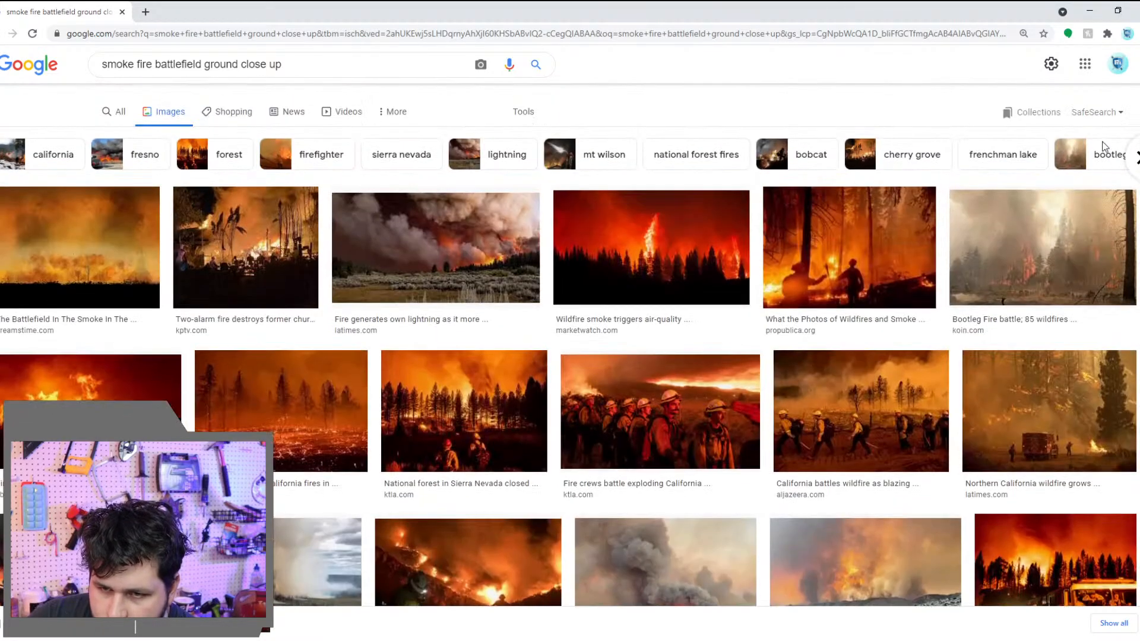
# Shorten the image search to "battlefield ground close up" and browse the results for a usable ground-level scene
pyautogui.moveTo(155, 73); pyautogui.dragTo(99, 74)
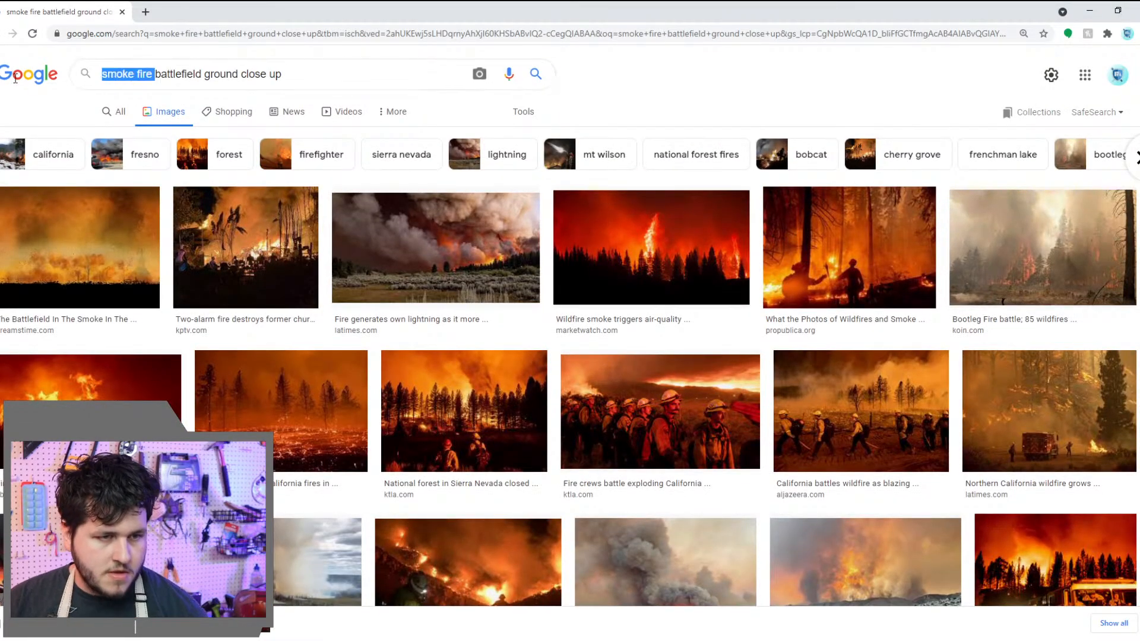
pyautogui.press('BackSpace')
pyautogui.press('Return')
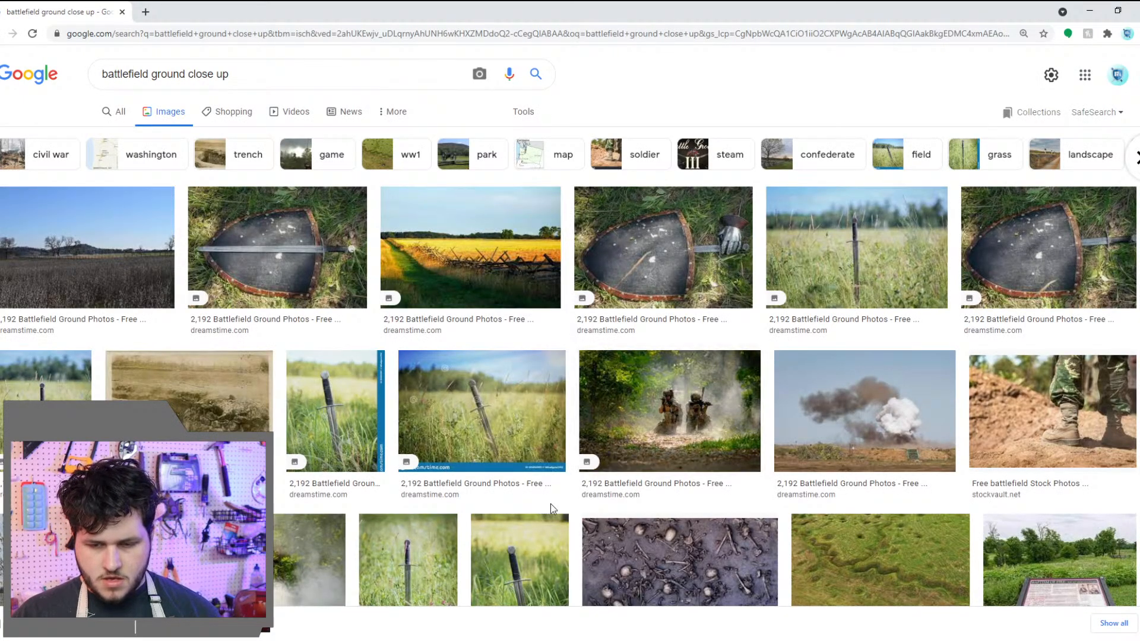
pyautogui.scroll(-5, 629, 475)
pyautogui.scroll(-8, 655, 479)
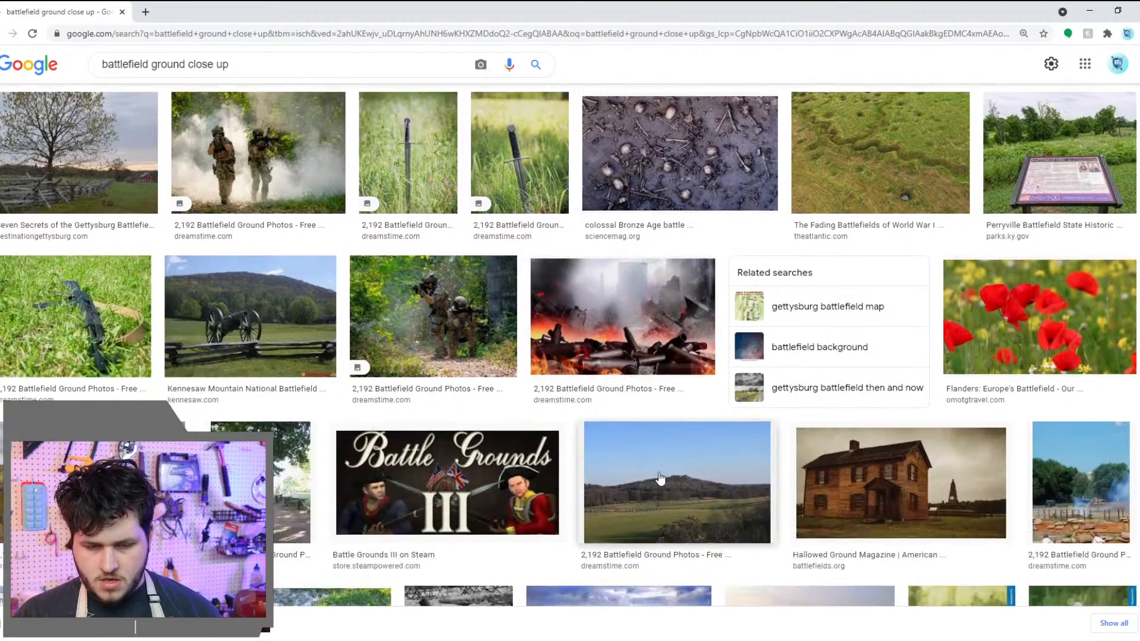
pyautogui.scroll(-5, 697, 528)
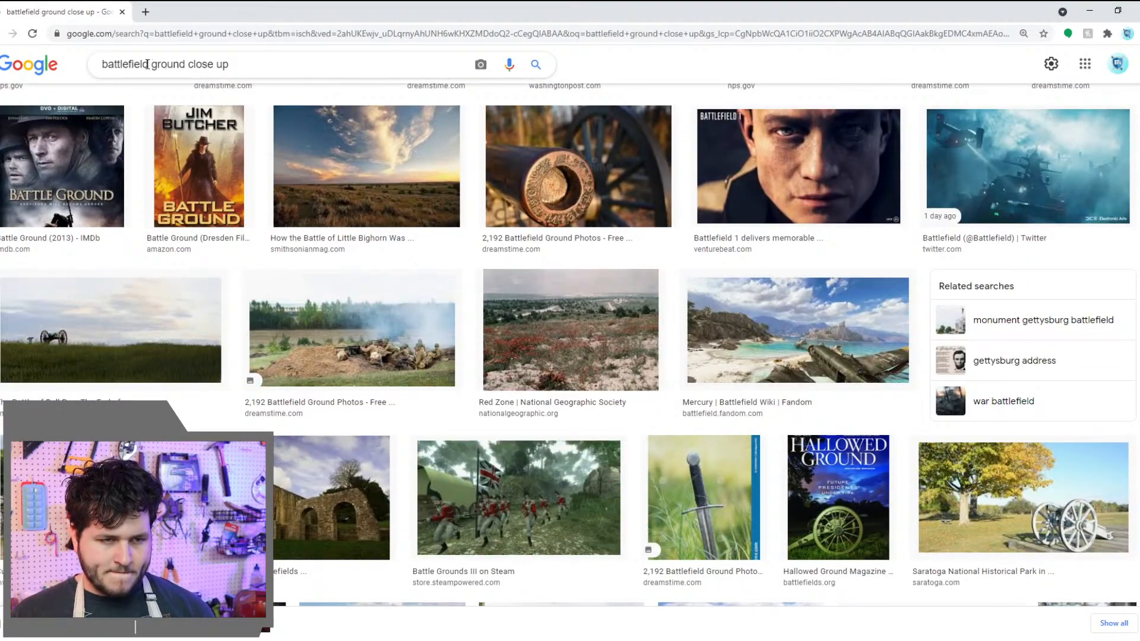
pyautogui.scroll(-7, 1129, 376)
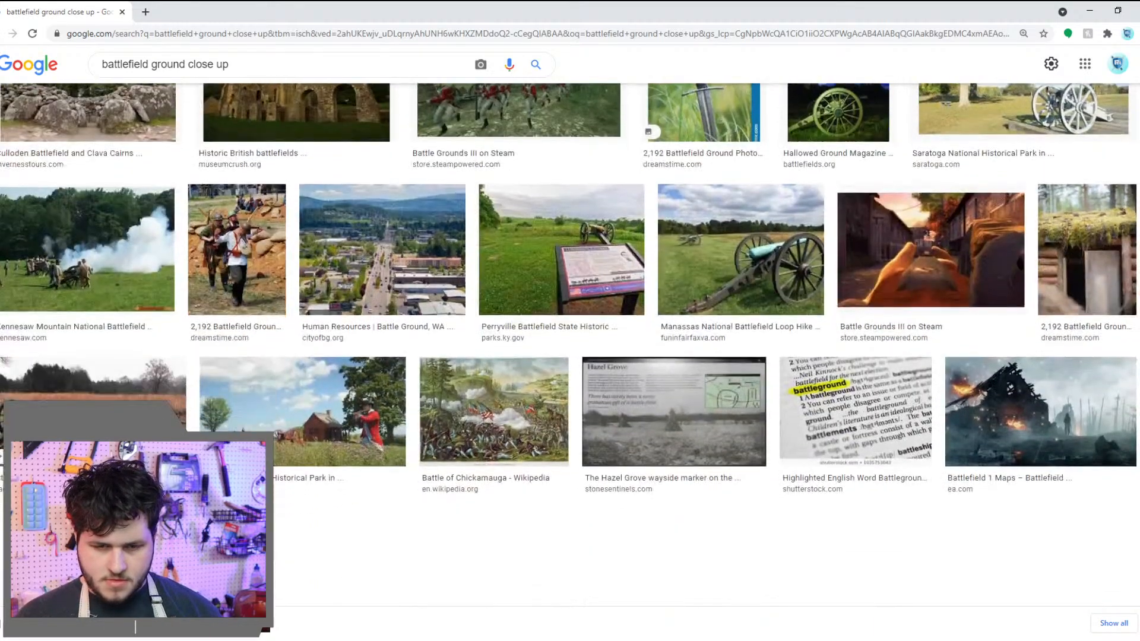
# Search images for "ruins ground close up"
pyautogui.scroll(8, 570, 297)
pyautogui.click(267, 64)
pyautogui.hotkey('ctrl', 'a')
pyautogui.write('run')
pyautogui.press('BackSpace')
pyautogui.write('ins ground g')
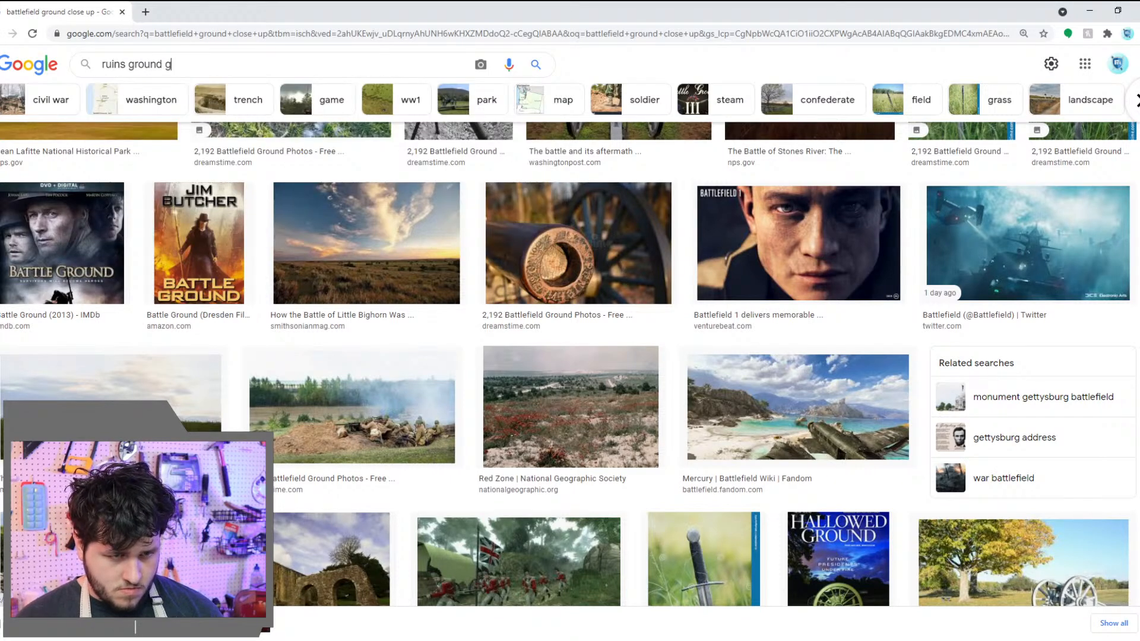
pyautogui.press('BackSpace')
pyautogui.write('close up')
pyautogui.press('Return')
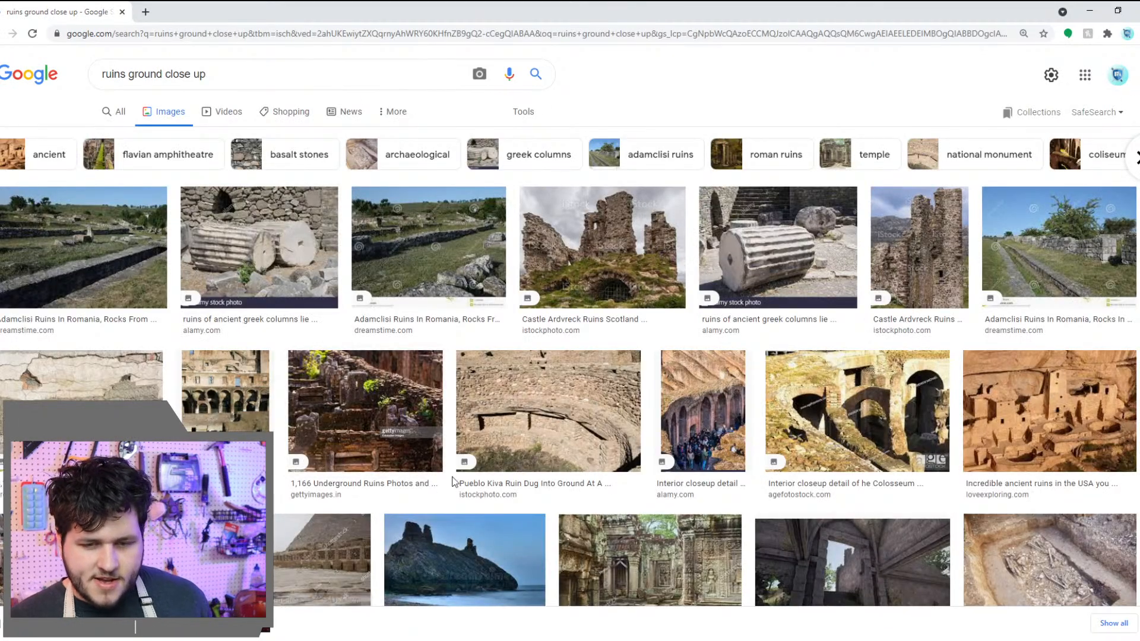
# Browse the ruins results, previewing the Mocah grass wallpaper and the related Pixabay "Blur Nature Grass" photo with its related images
pyautogui.scroll(-10, 636, 376)
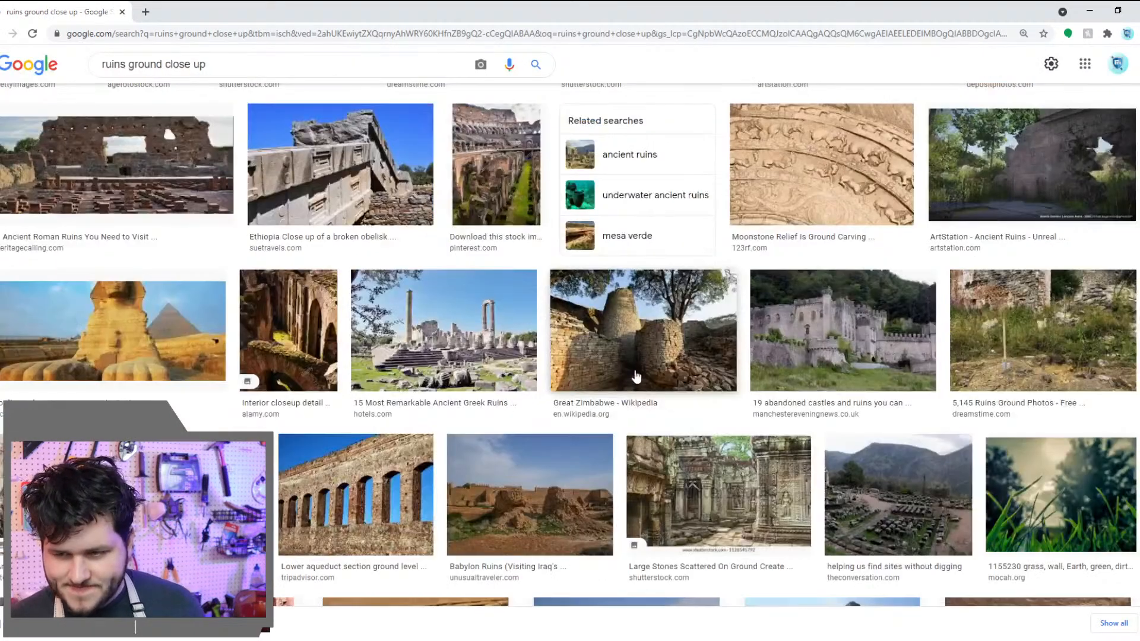
pyautogui.click(1023, 454)
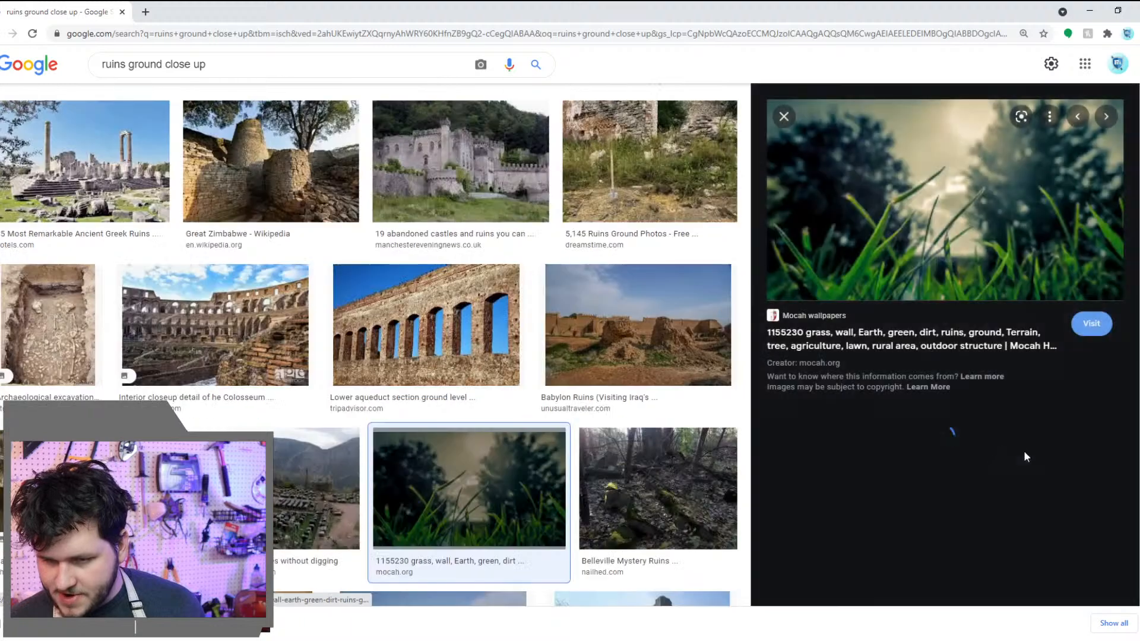
pyautogui.scroll(-4, 893, 568)
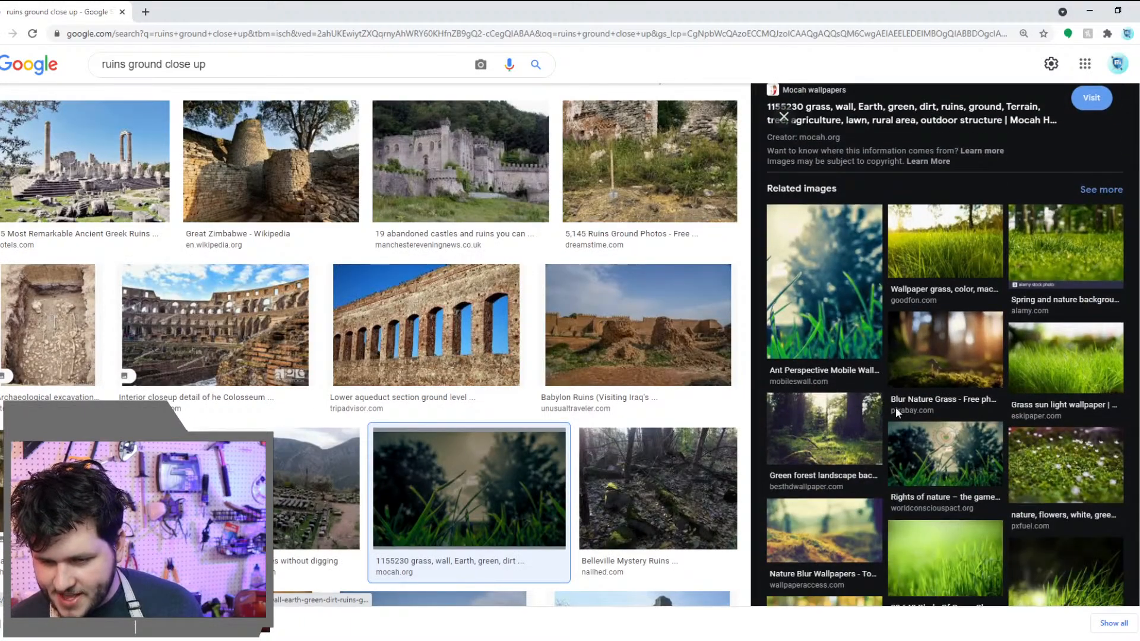
pyautogui.click(957, 345)
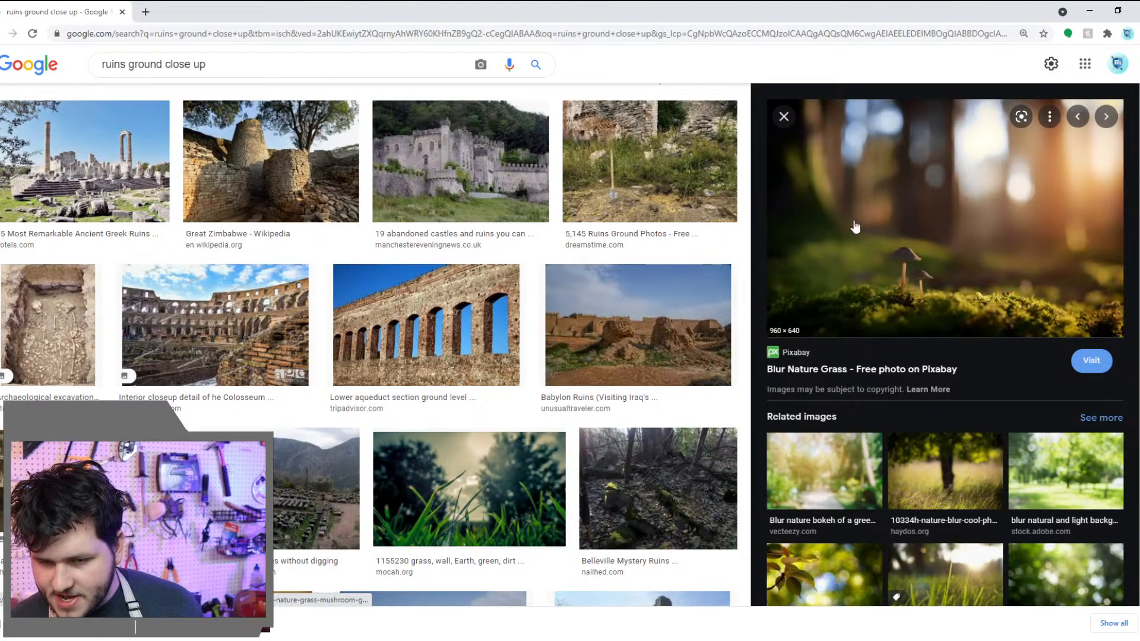
pyautogui.scroll(-5, 818, 497)
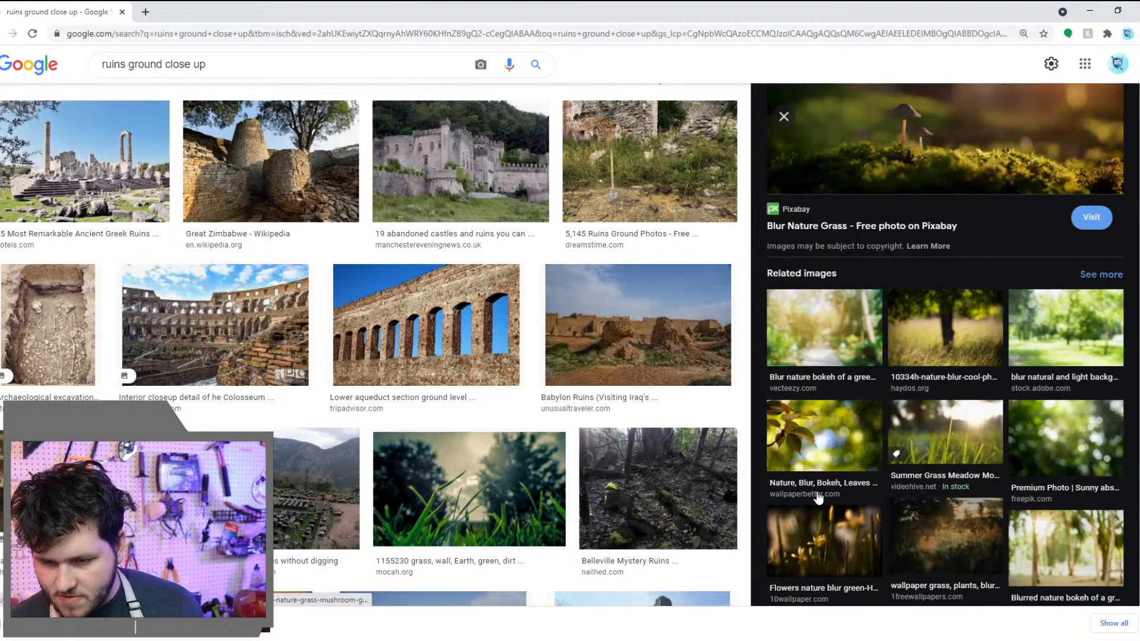
pyautogui.scroll(-8, 536, 428)
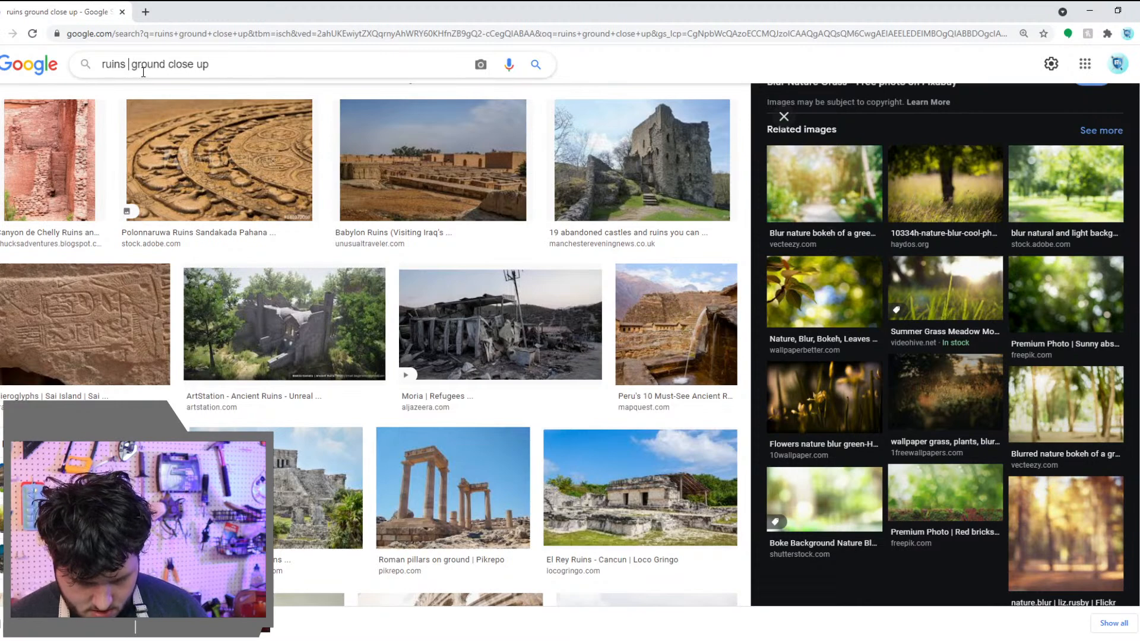
# Search images for "ruins tree ground close up", preview the Dreamstime tree roots photo and browse its related images
pyautogui.write('ree')
pyautogui.press('Return')
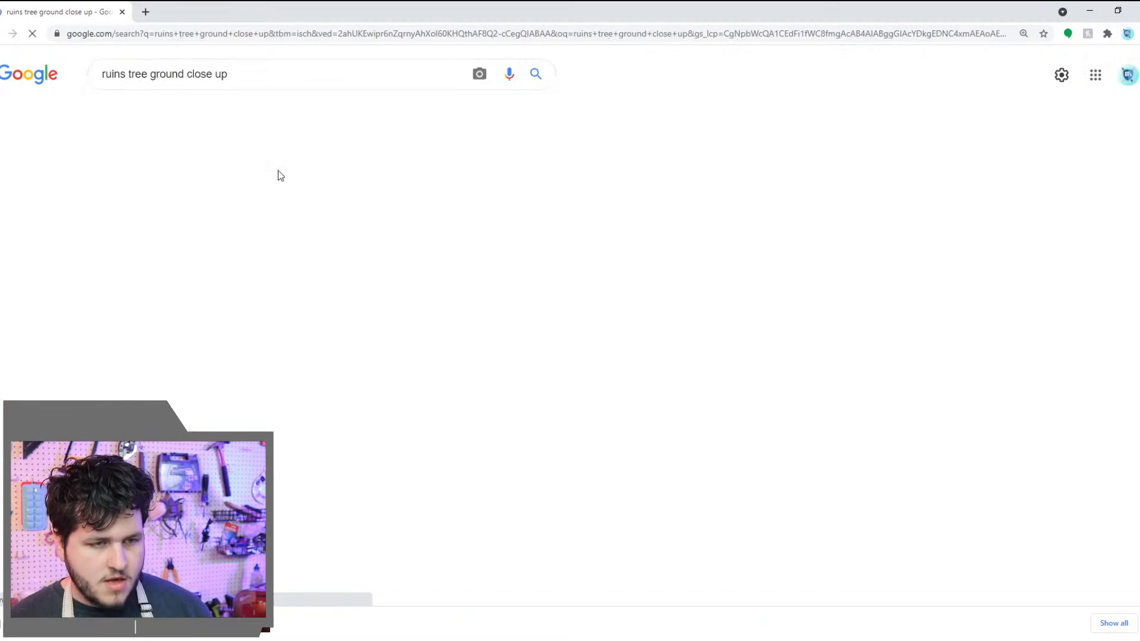
pyautogui.scroll(-3, 282, 321)
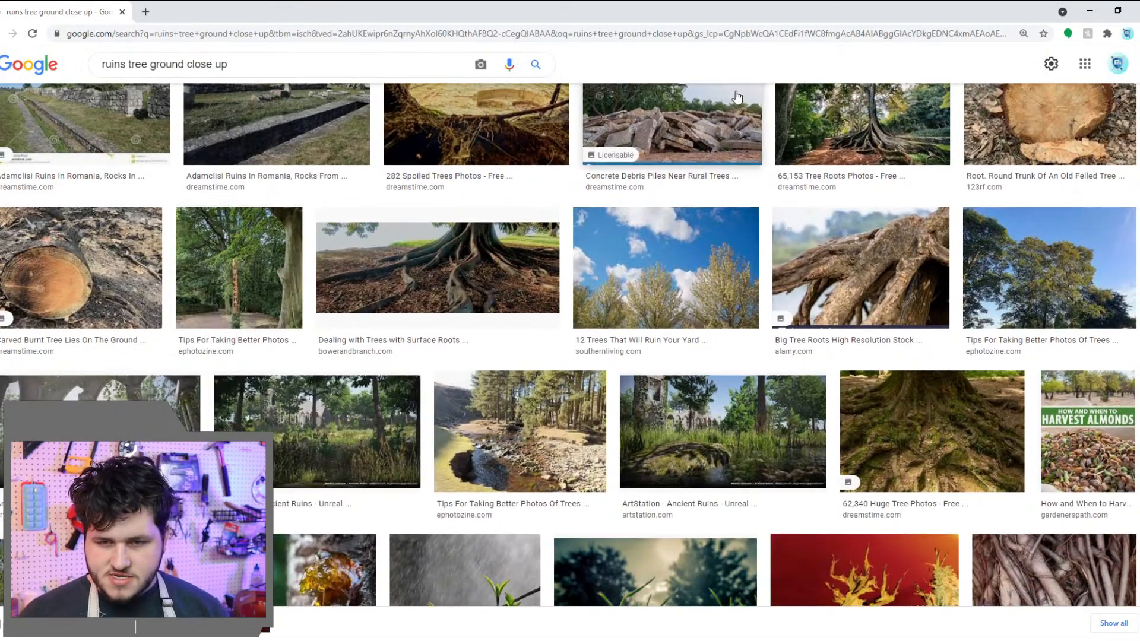
pyautogui.click(864, 128)
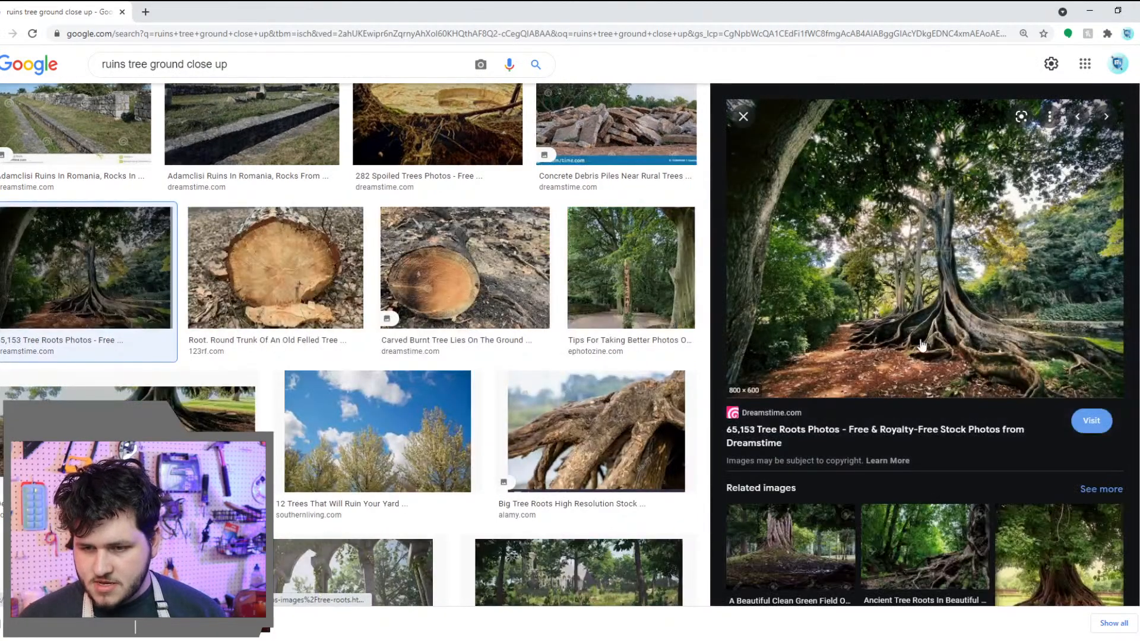
pyautogui.scroll(-8, 932, 361)
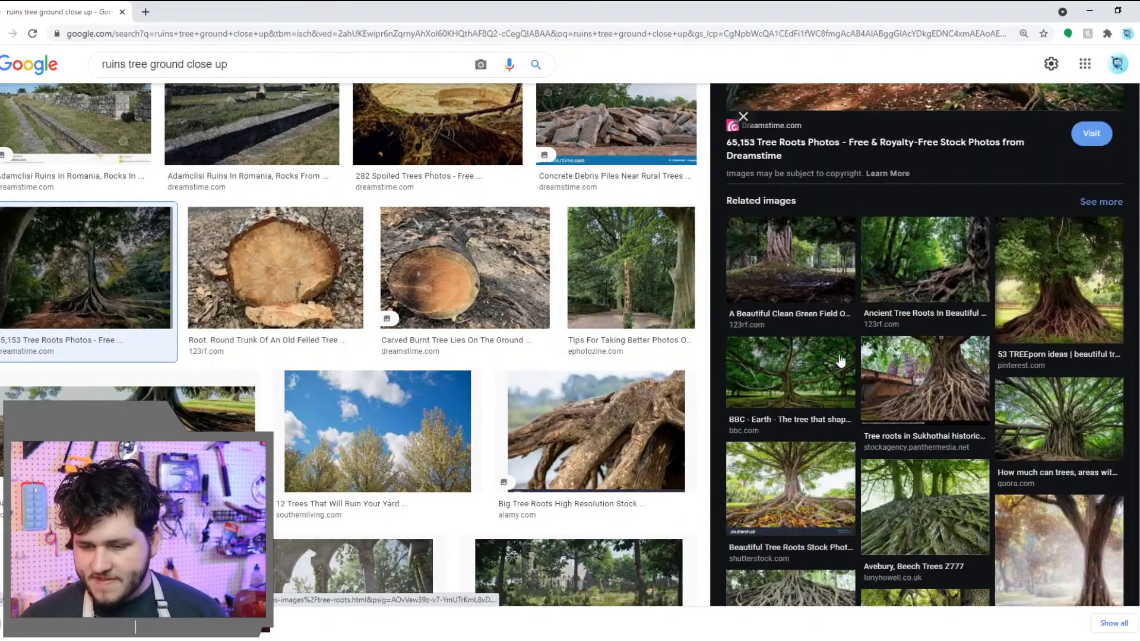
pyautogui.scroll(-8, 550, 366)
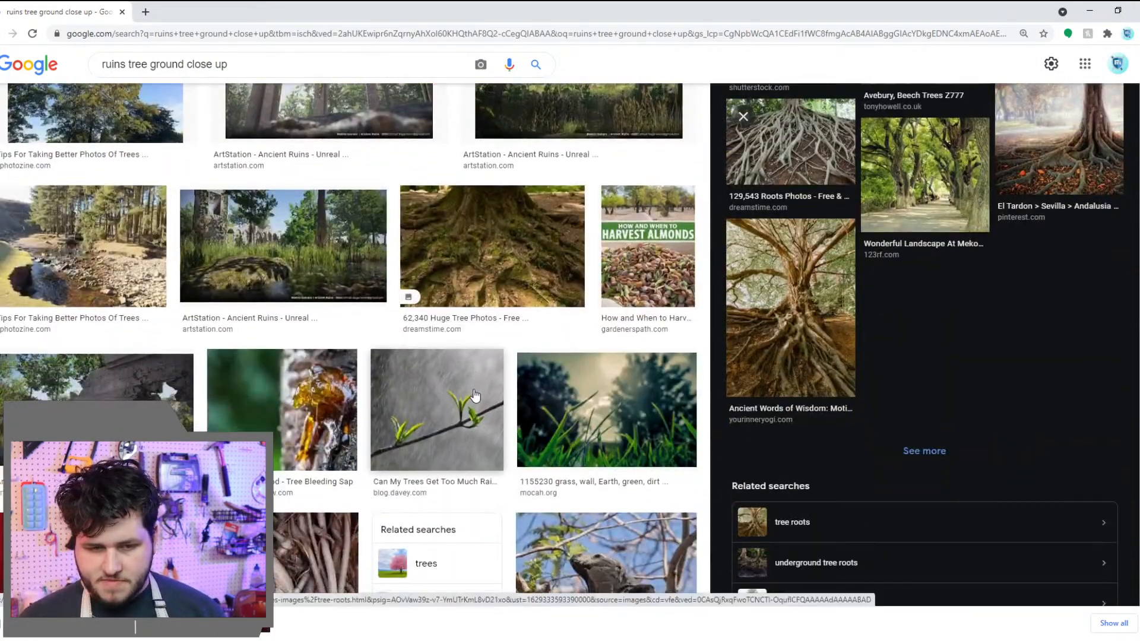
# Browse the remaining "ruins tree ground close up" results and replace the image search with "tree trunk close up"
pyautogui.scroll(-2, 202, 338)
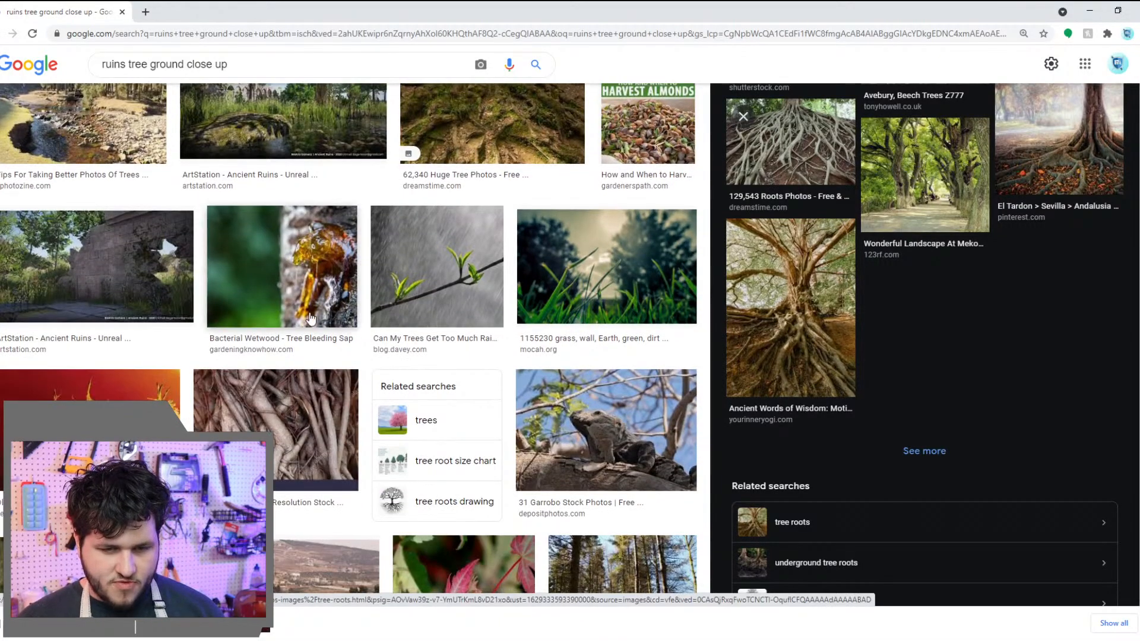
pyautogui.scroll(-7, 349, 338)
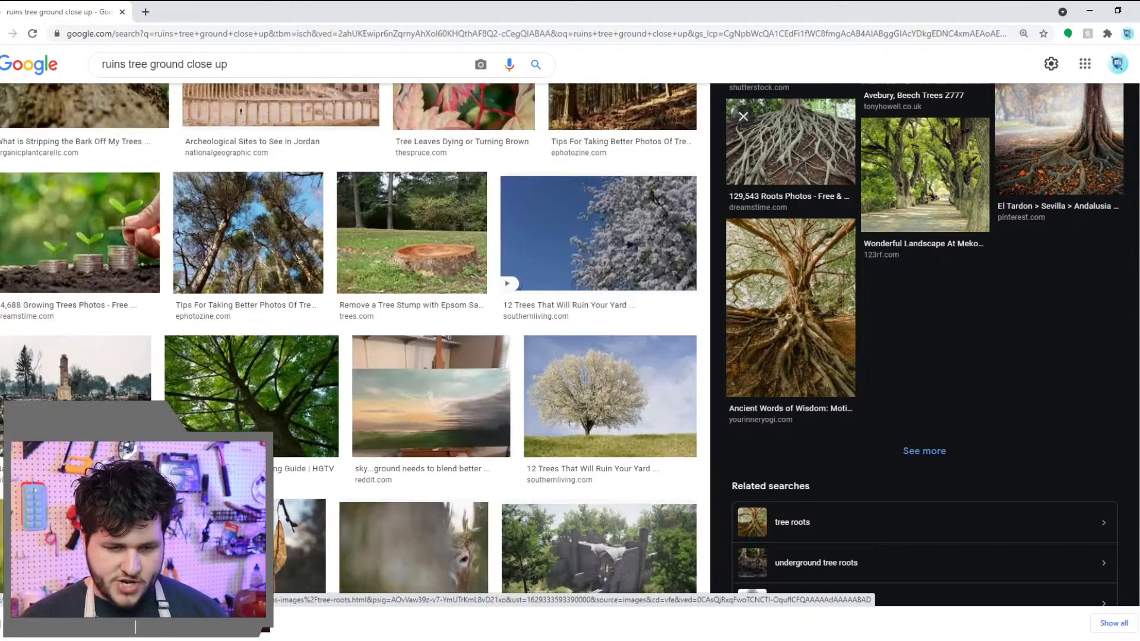
pyautogui.scroll(-4, 349, 338)
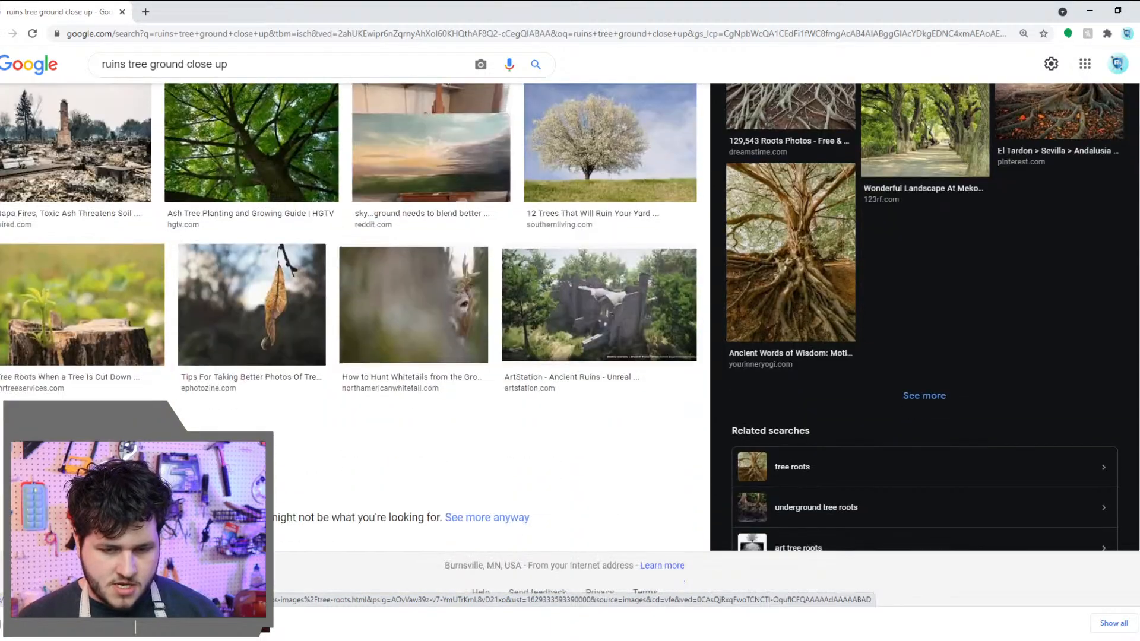
pyautogui.scroll(15, 349, 339)
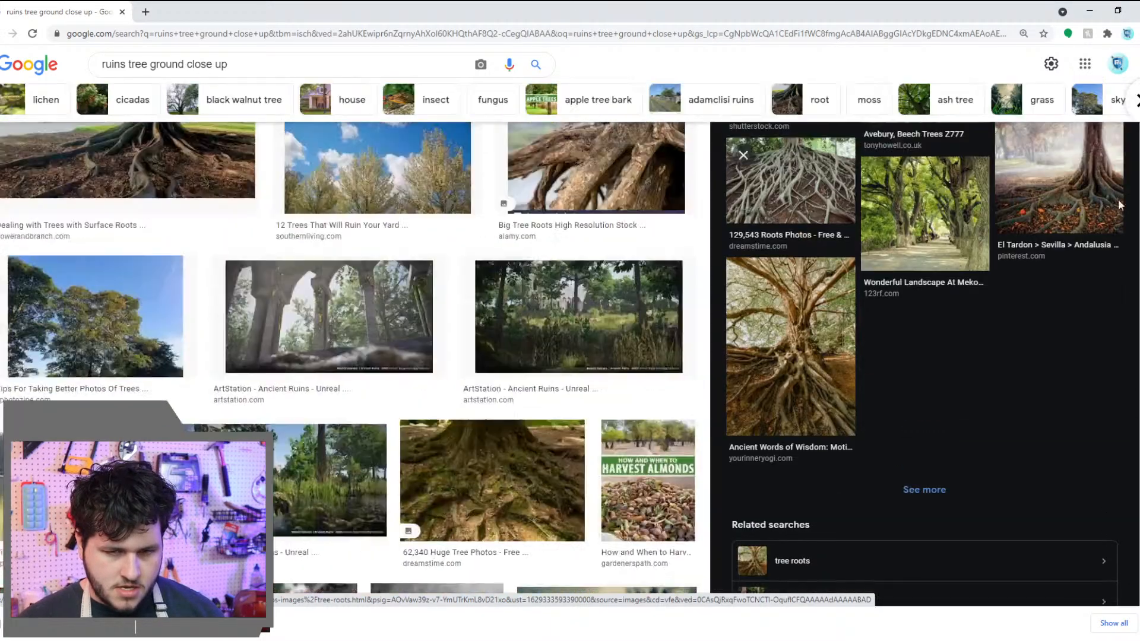
pyautogui.moveTo(351, 70); pyautogui.dragTo(54, 76)
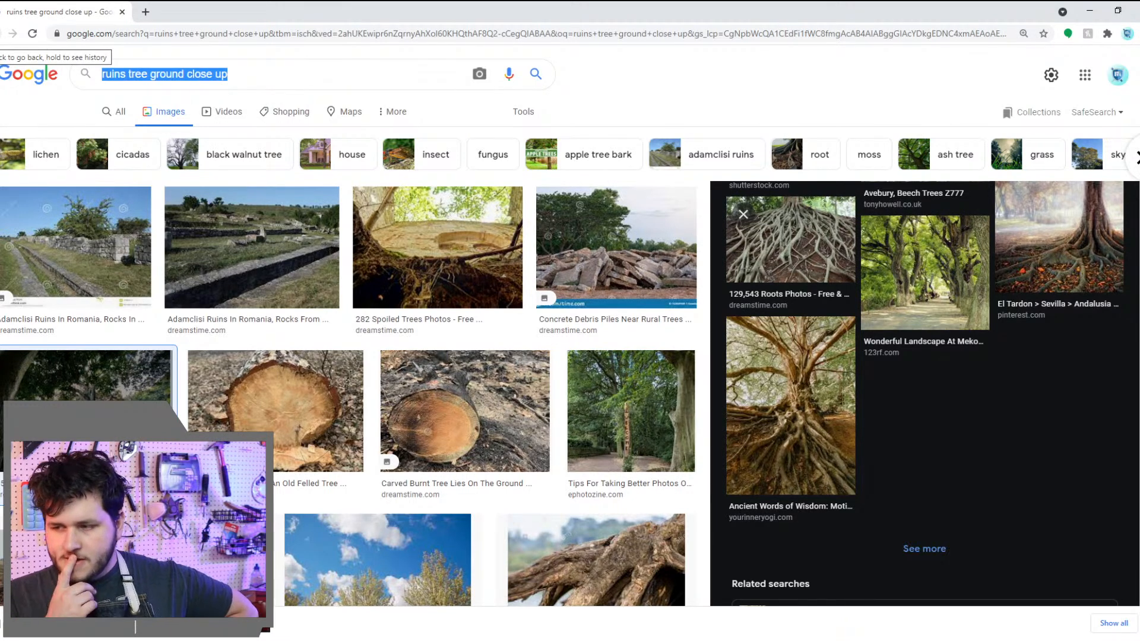
pyautogui.press('BackSpace')
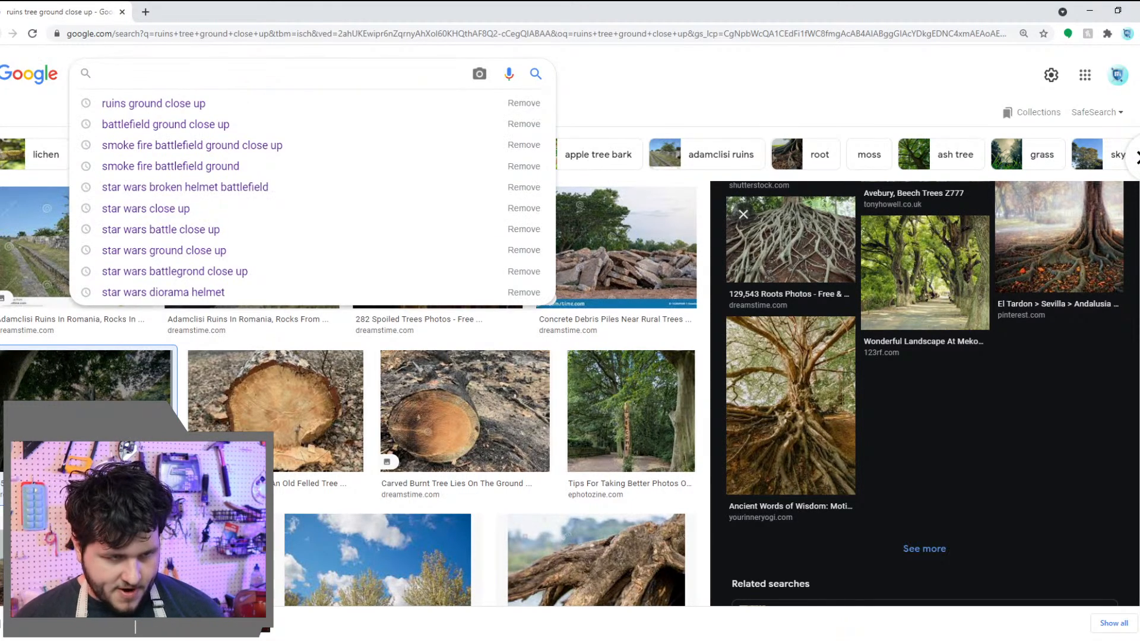
pyautogui.write('t')
pyautogui.press('BackSpace')
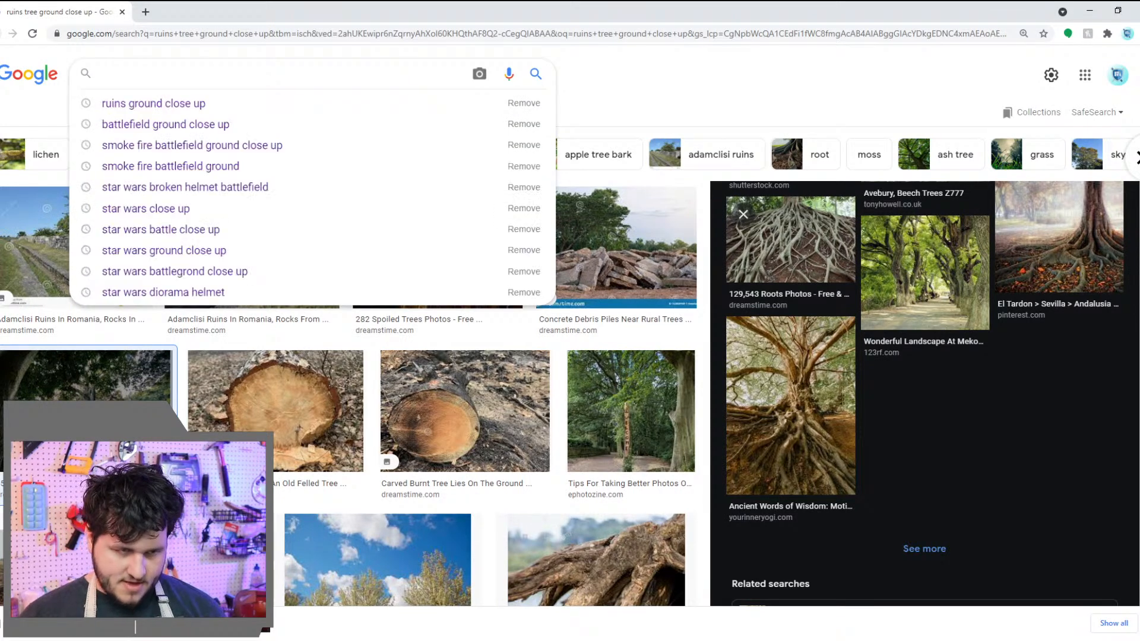
pyautogui.write('tre')
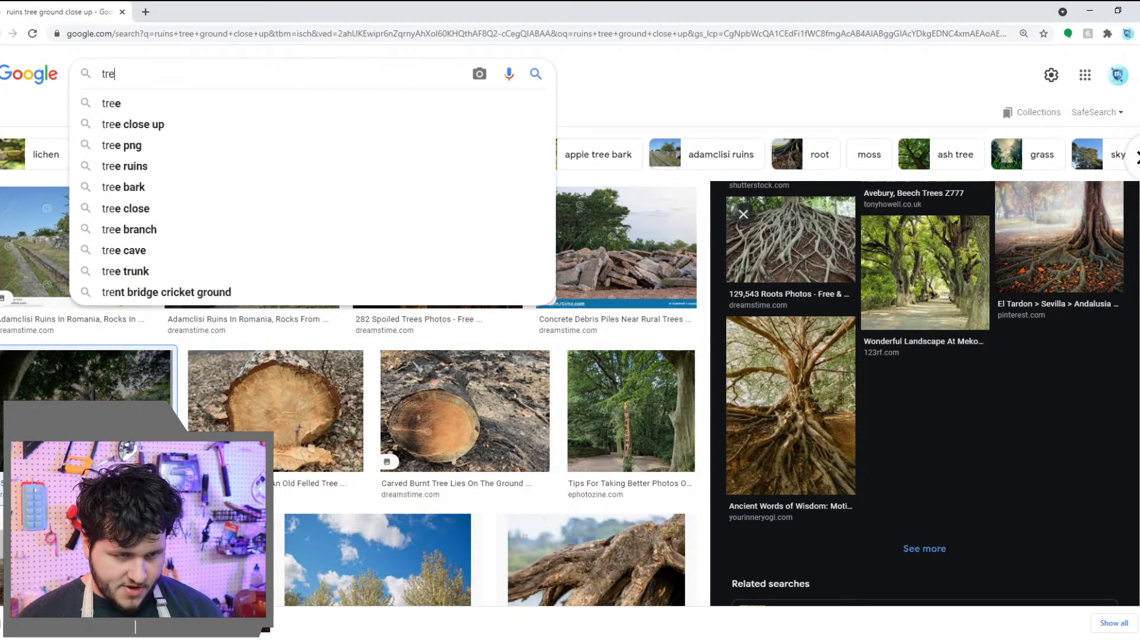
pyautogui.write('e trunk close up')
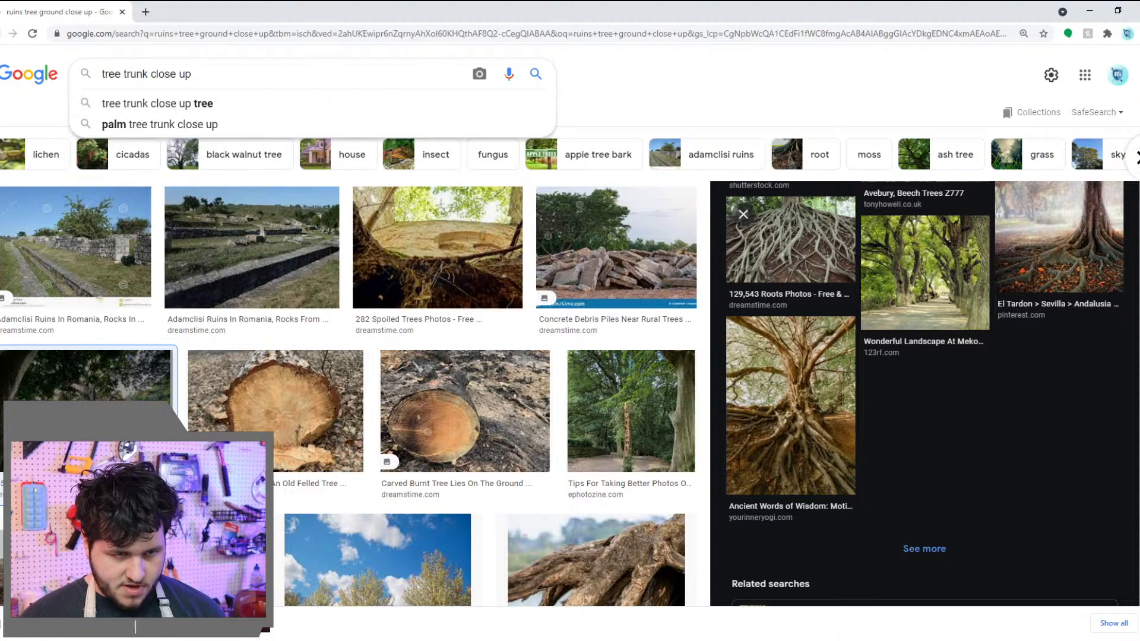
pyautogui.press('Return')
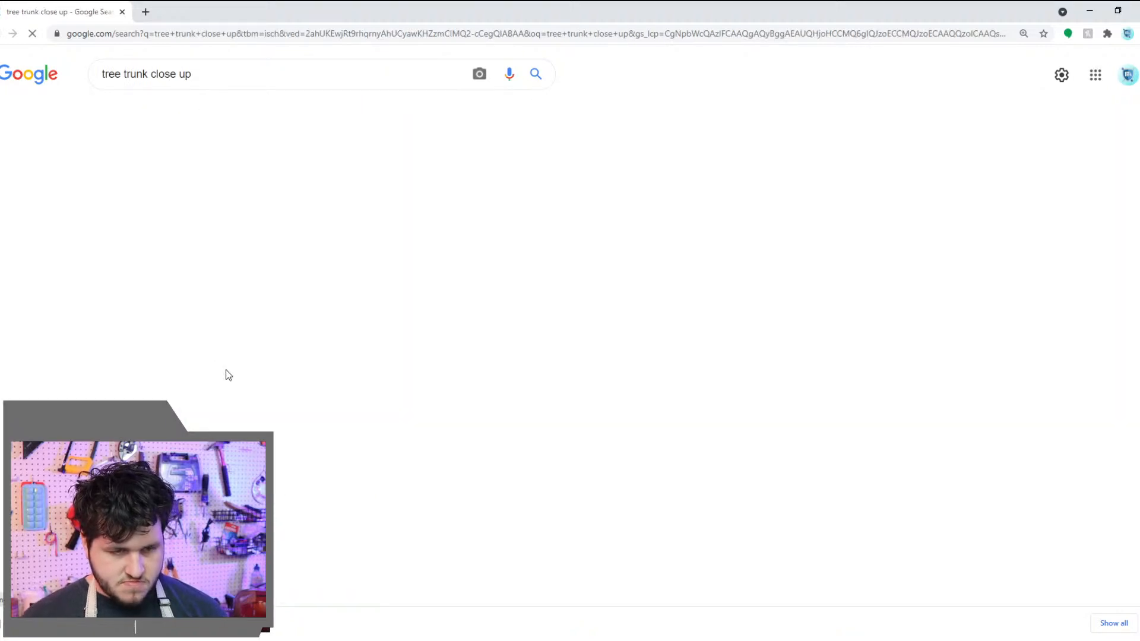
pyautogui.scroll(-3, 343, 455)
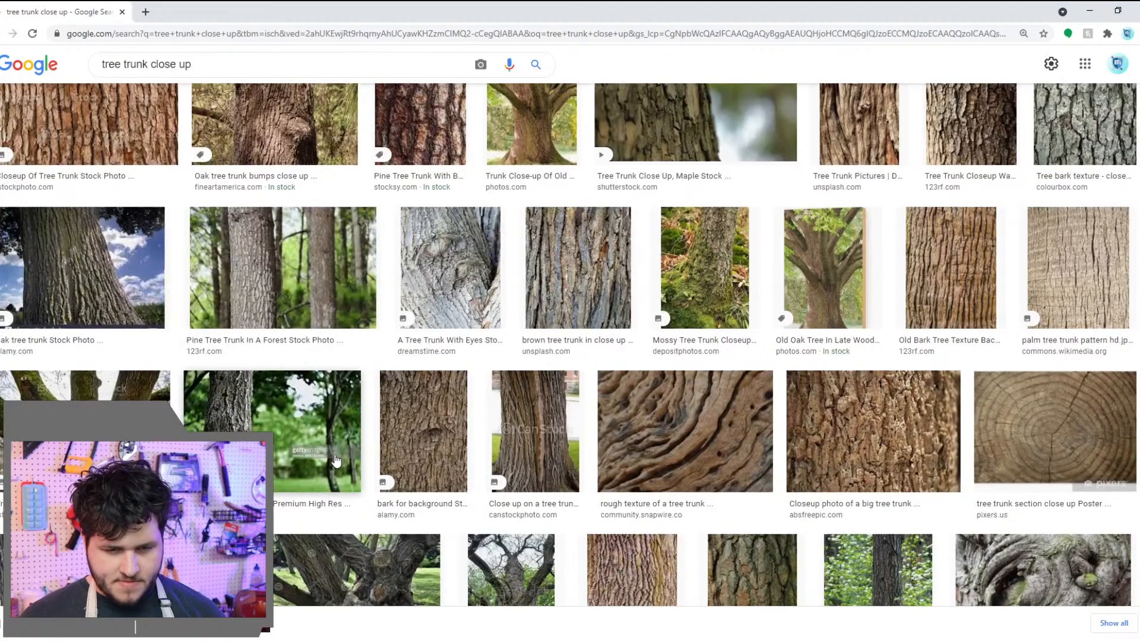
# Refine the image search to "tree trunk roots close up"
pyautogui.moveTo(198, 64); pyautogui.dragTo(149, 66)
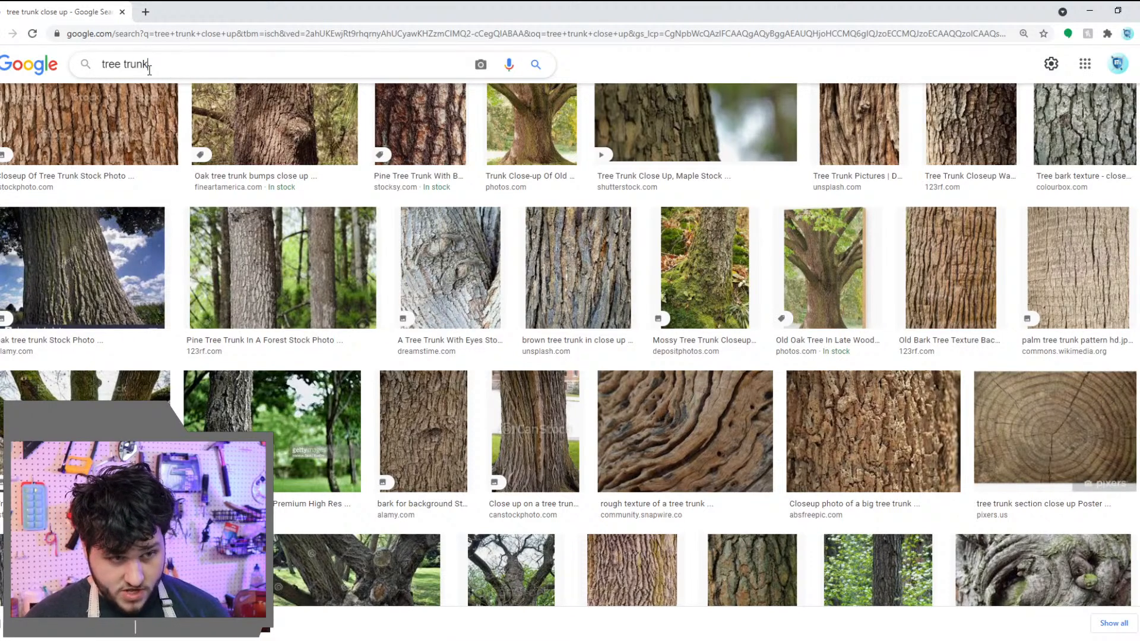
pyautogui.write('roots close ')
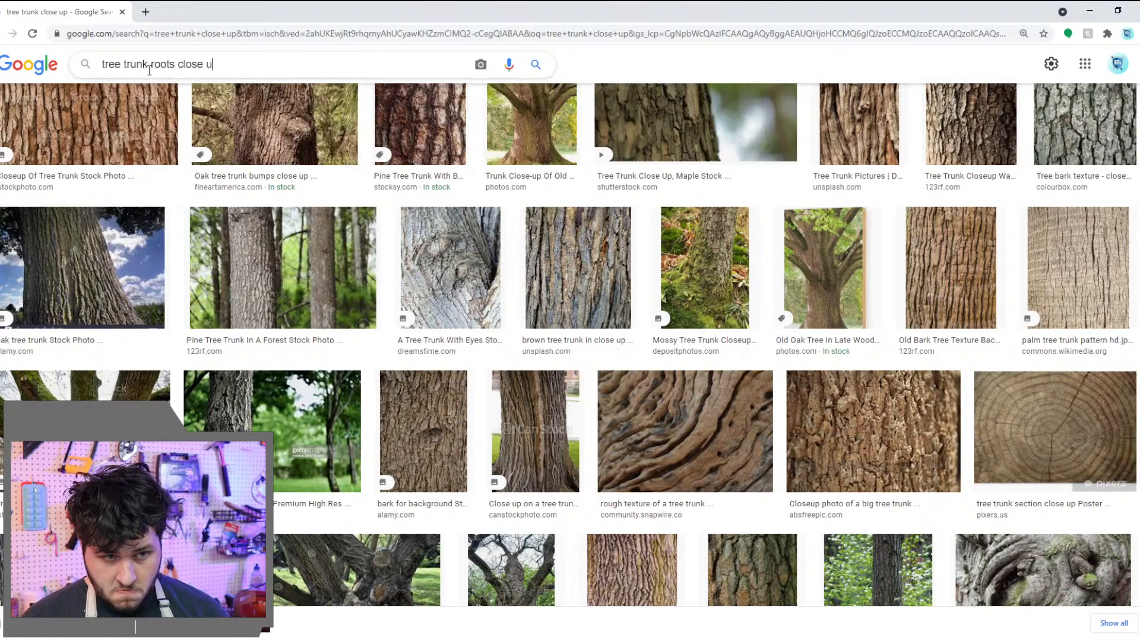
pyautogui.write('up')
pyautogui.press('Return')
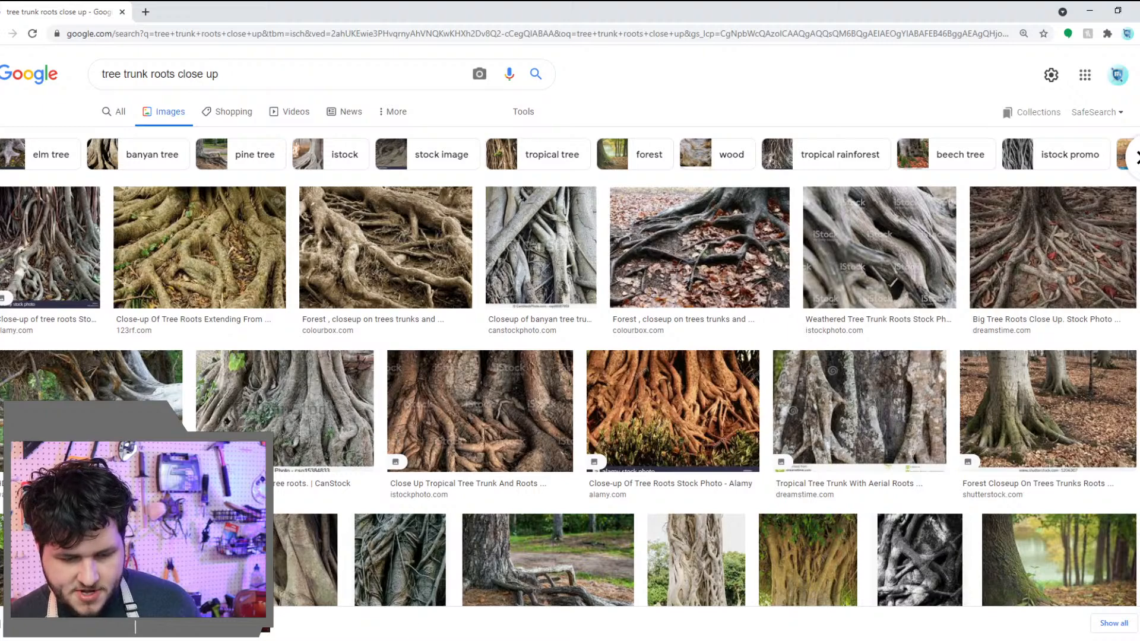
# Check the helmet cut-out in Photoshop, return to the browser and preview the Garden Tabs pine tree roots photo
pyautogui.hotkey('alt', 'Tab')
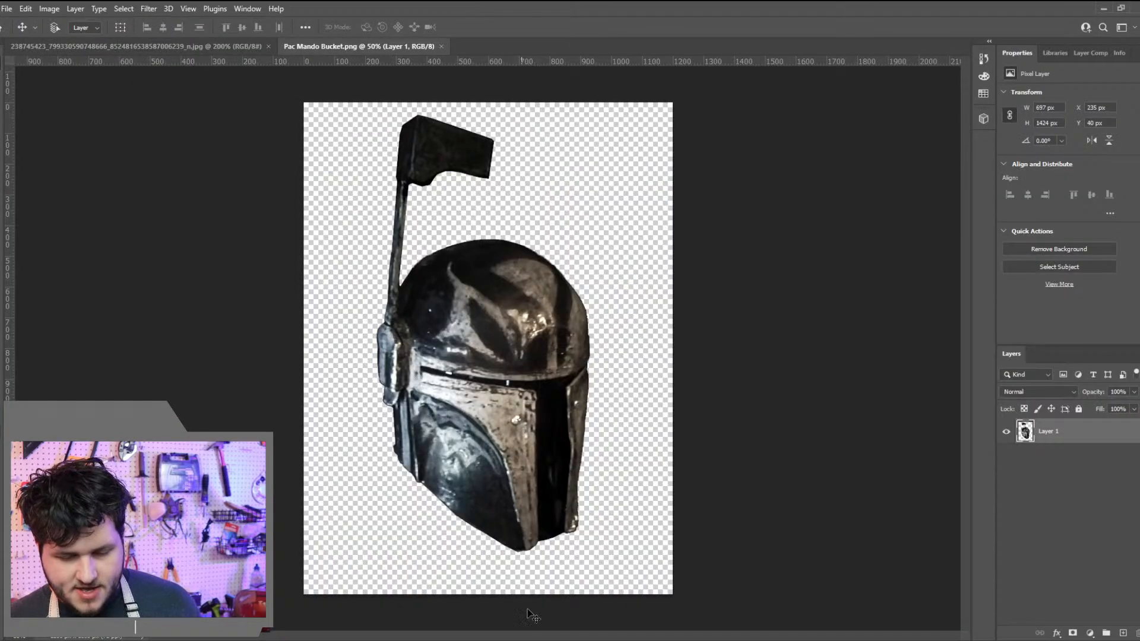
pyautogui.hotkey('alt', 'Tab')
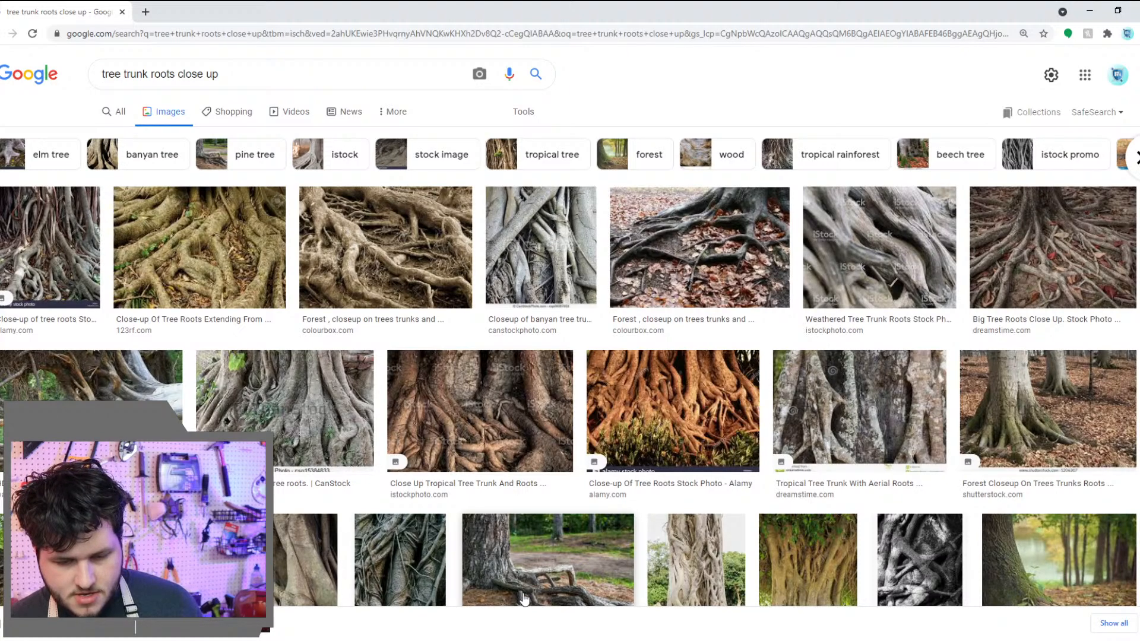
pyautogui.click(537, 556)
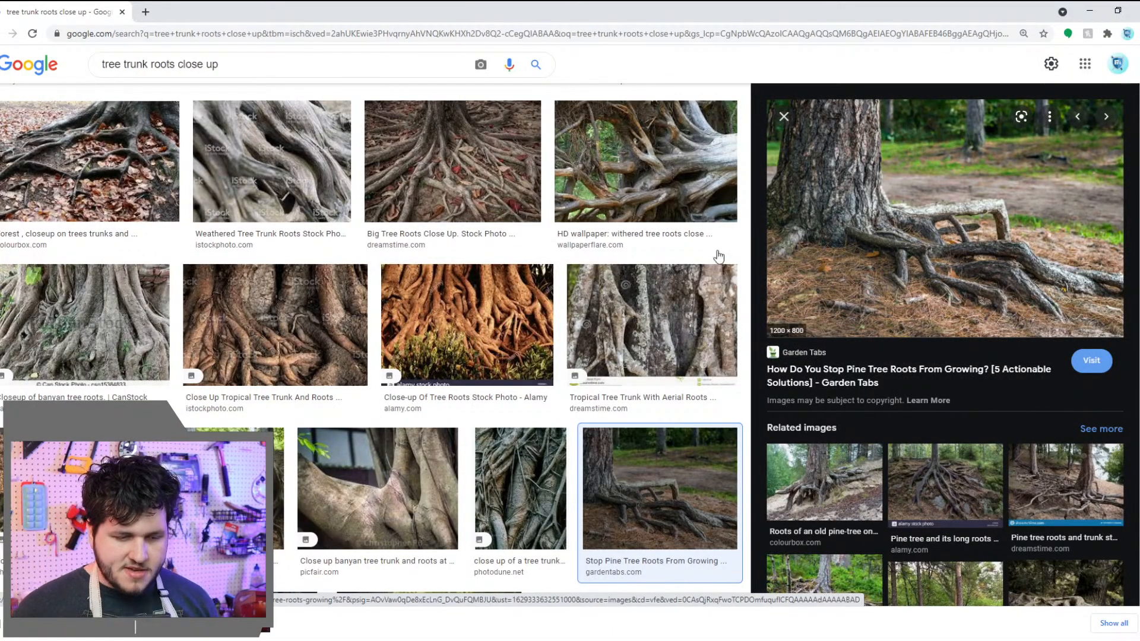
# Preview the Freepik photo of tree roots in a sunlit forest and inspect the image in its own tab
pyautogui.click(238, 488)
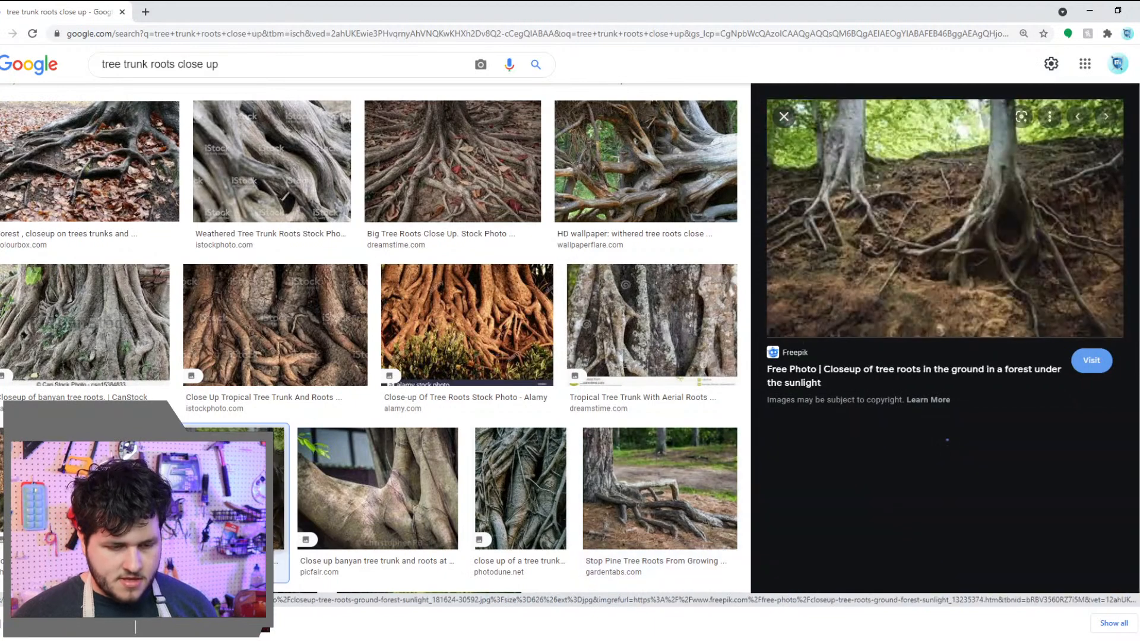
pyautogui.rightClick(917, 256)
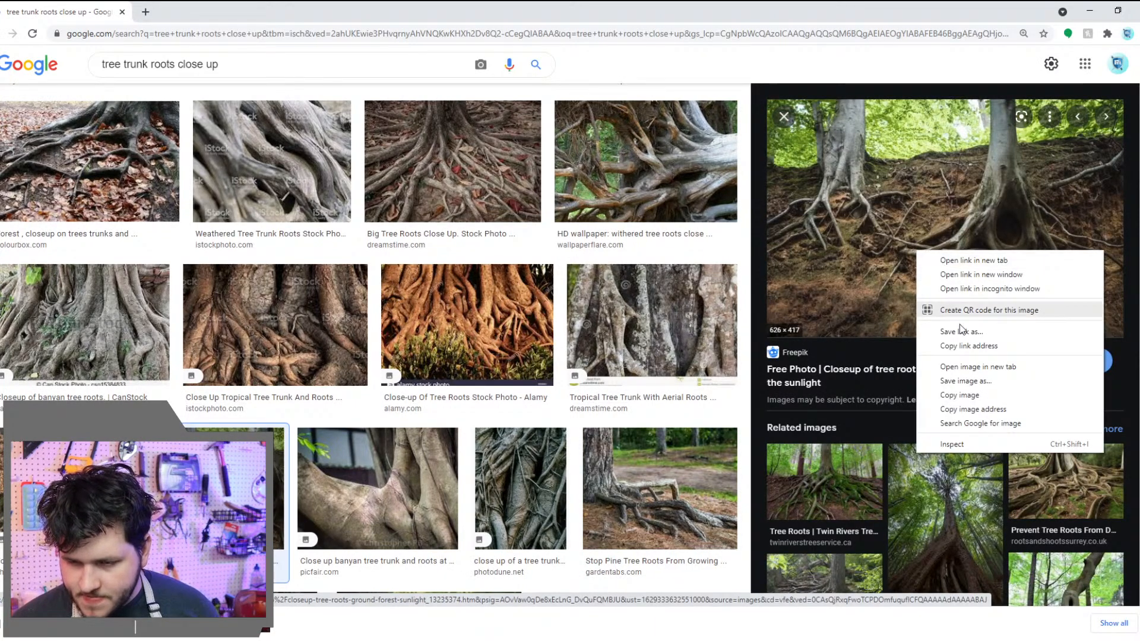
pyautogui.click(962, 372)
pyautogui.click(178, 12)
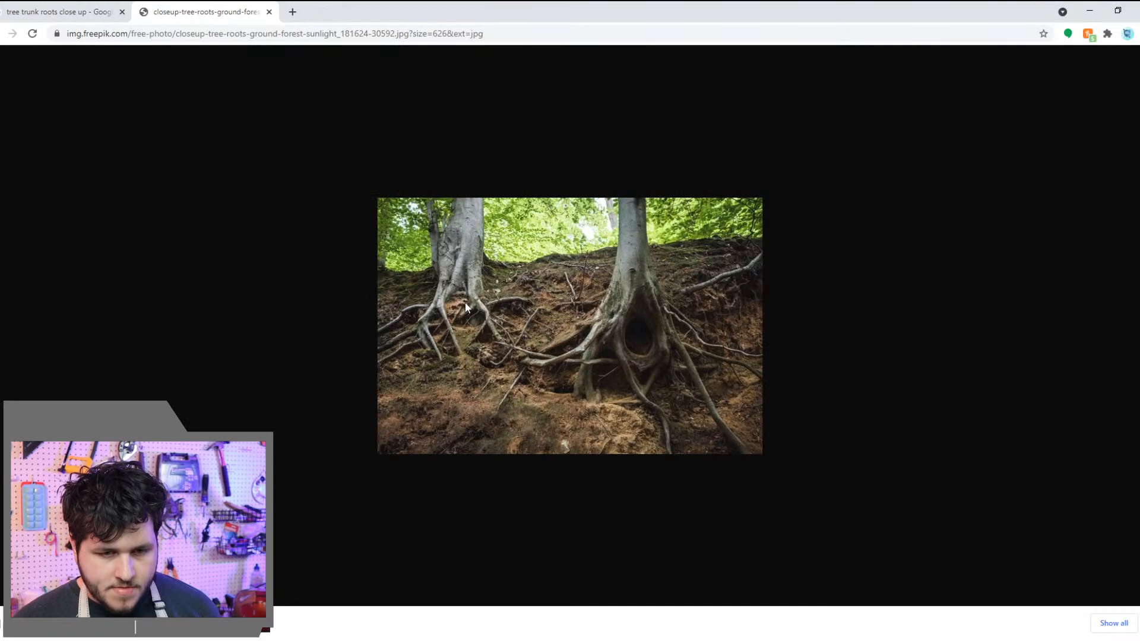
pyautogui.click(270, 11)
# Preview the related Flickr aerial roots photo and browse further down the tree root results
pyautogui.scroll(-4, 954, 325)
pyautogui.click(926, 346)
pyautogui.scroll(-7, 658, 520)
pyautogui.scroll(-2, 658, 520)
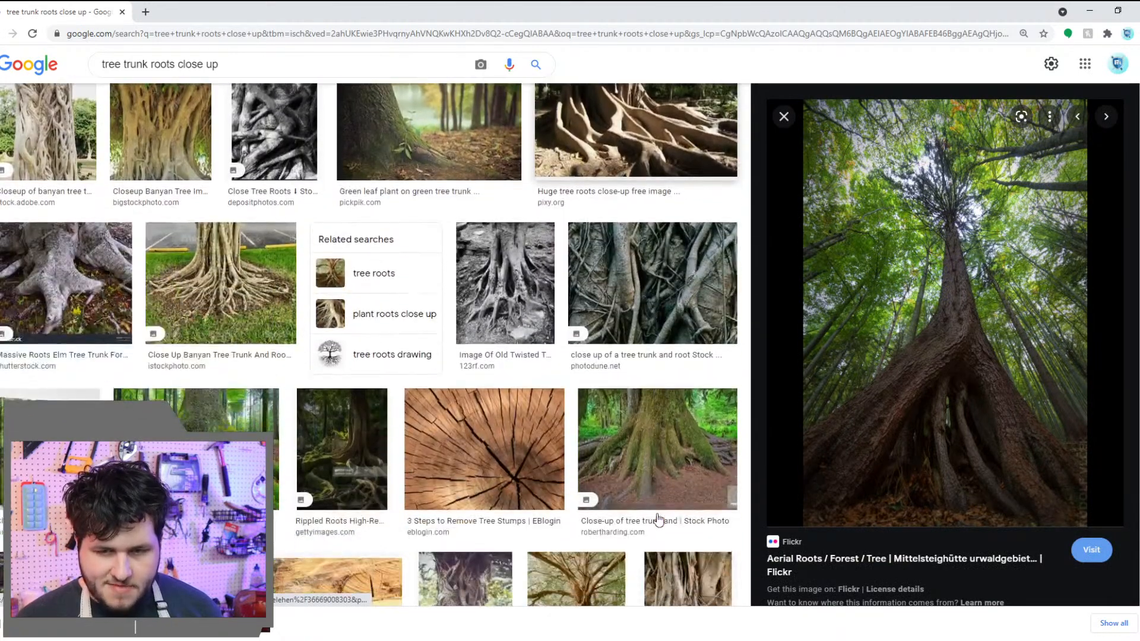
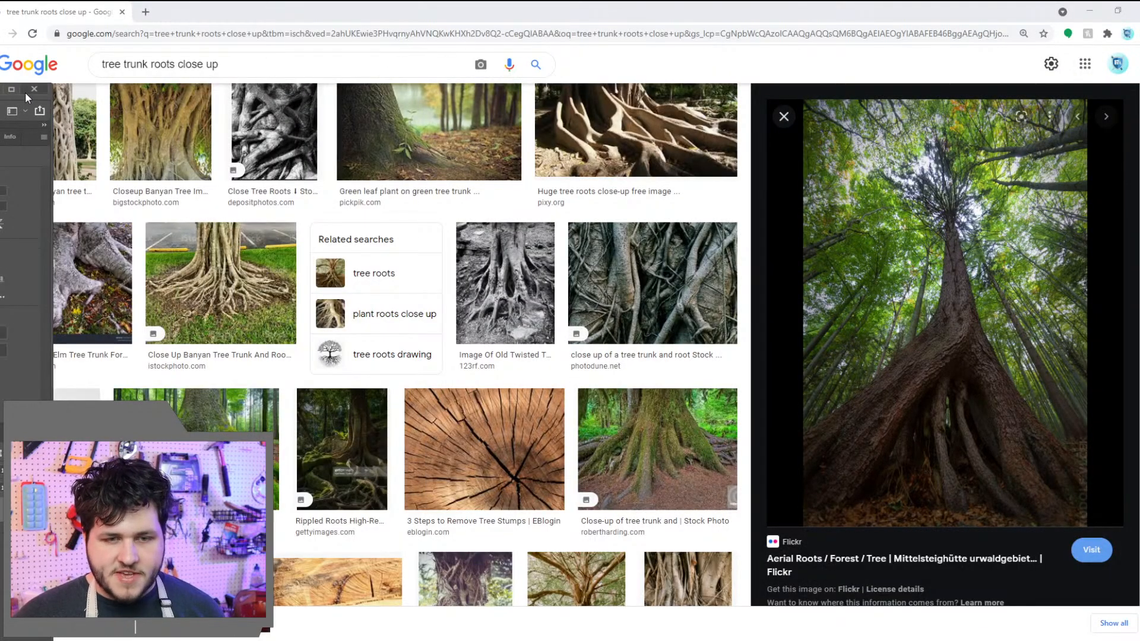
# Arrange the Photoshop window and the browser window side by side to compare the helmet with the photos
pyautogui.moveTo(2, 89); pyautogui.dragTo(0, 92)
pyautogui.click(752, 213)
# Compare the helmet with the Wallpaperflare withered tree roots photo and the Pixy.org huge tree roots photo
pyautogui.scroll(-3, 753, 380)
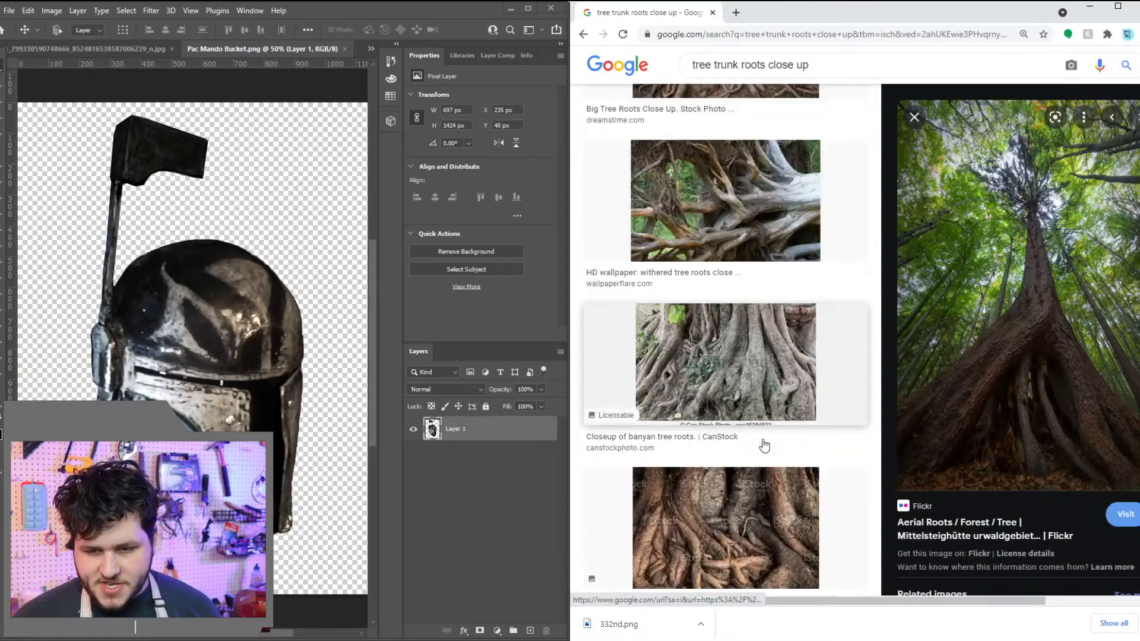
pyautogui.click(758, 161)
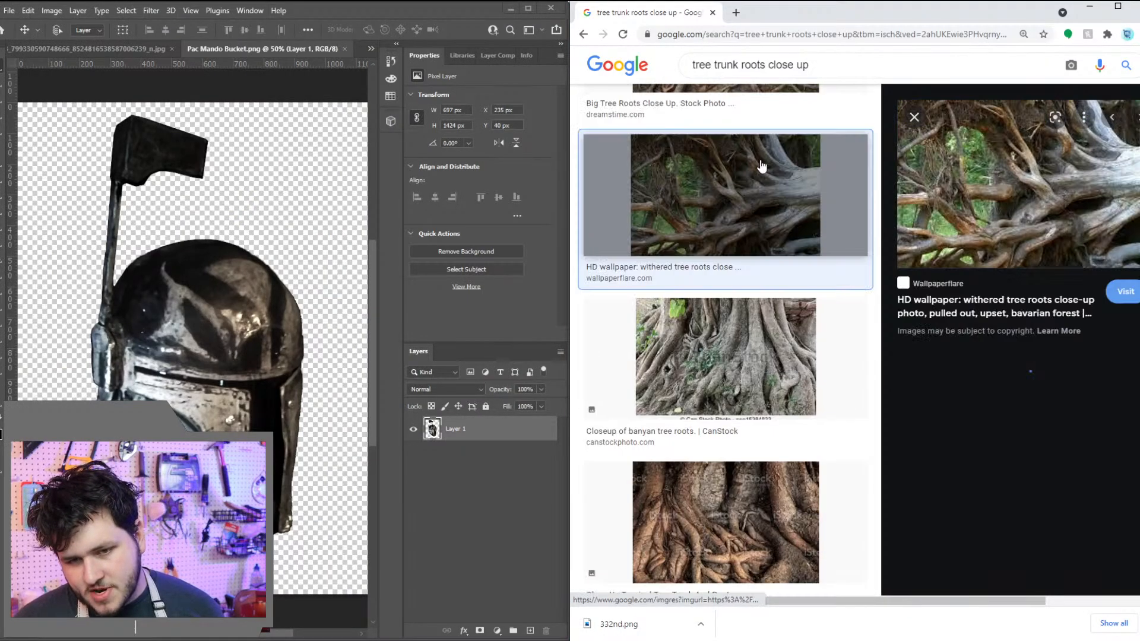
pyautogui.scroll(-10, 753, 462)
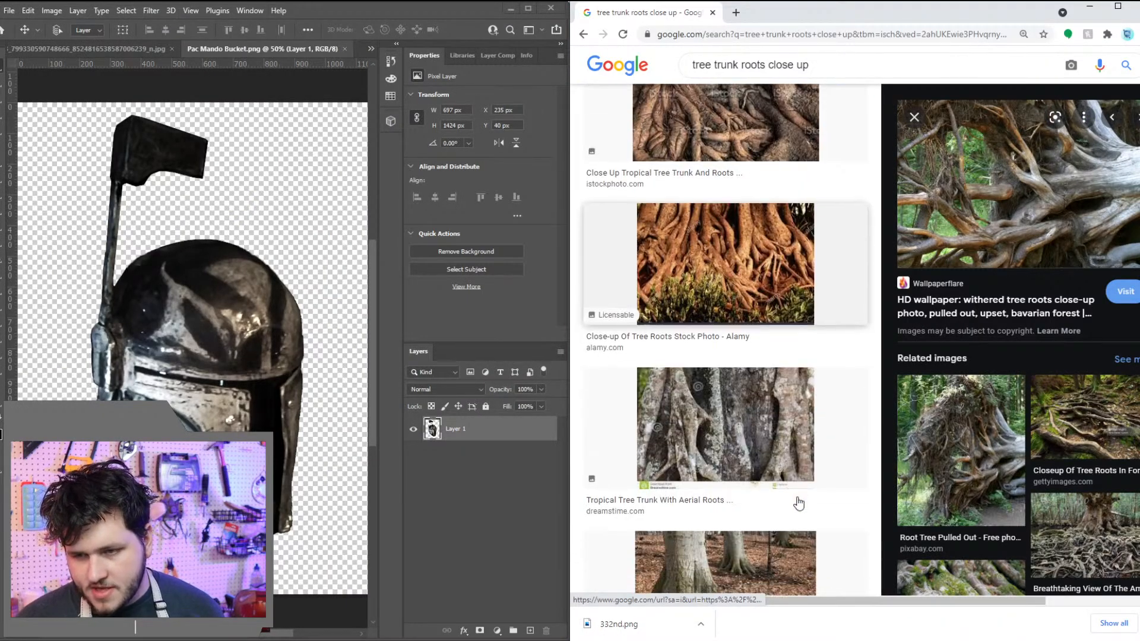
pyautogui.scroll(-6, 725, 425)
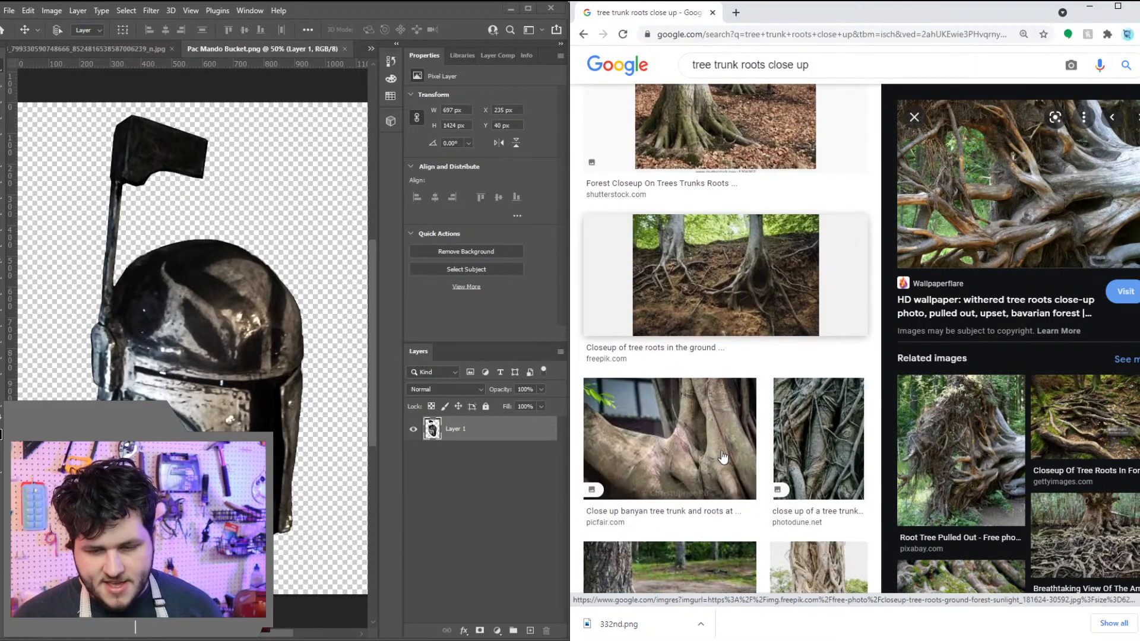
pyautogui.scroll(-10, 723, 456)
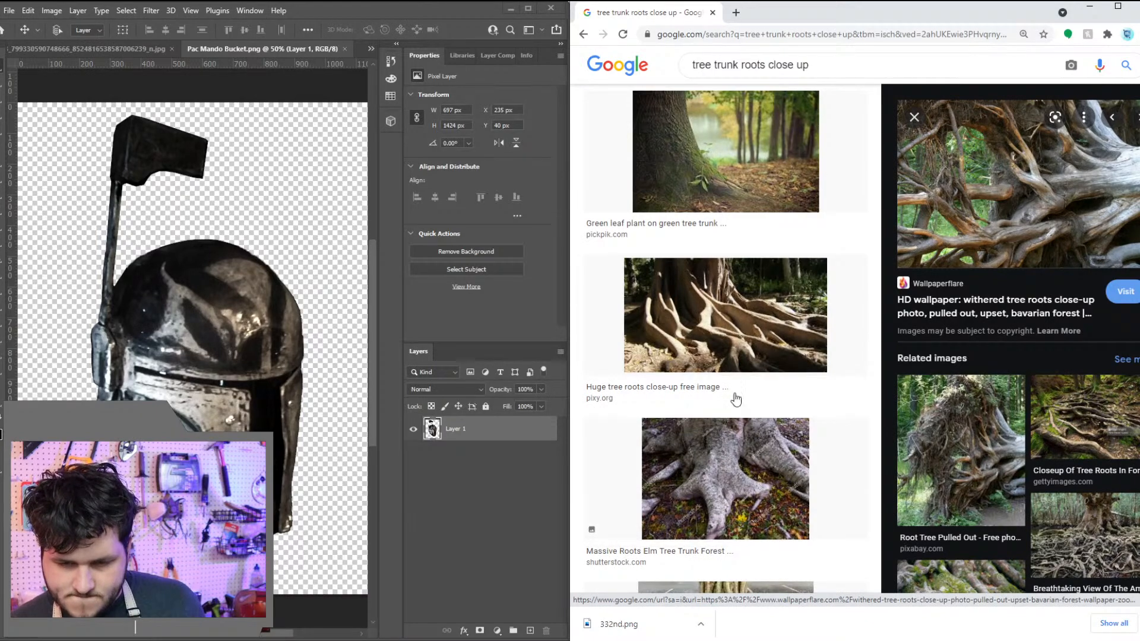
pyautogui.click(687, 328)
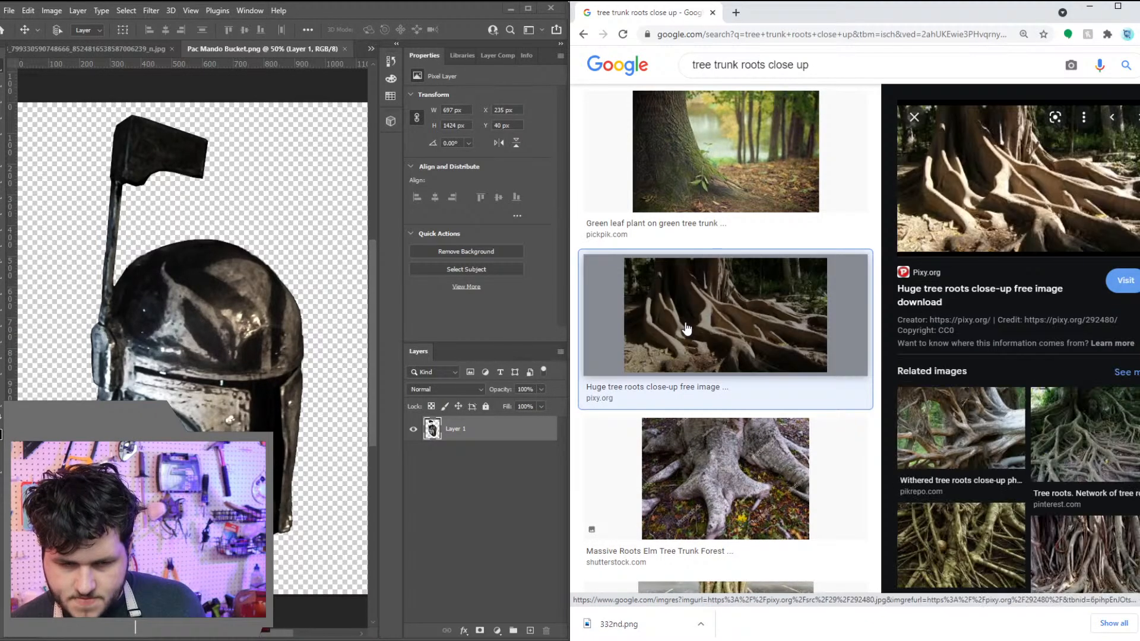
# Browse further tree root results and preview the AllPosters close-up of the ironwood tree trunk and roots
pyautogui.scroll(-10, 664, 489)
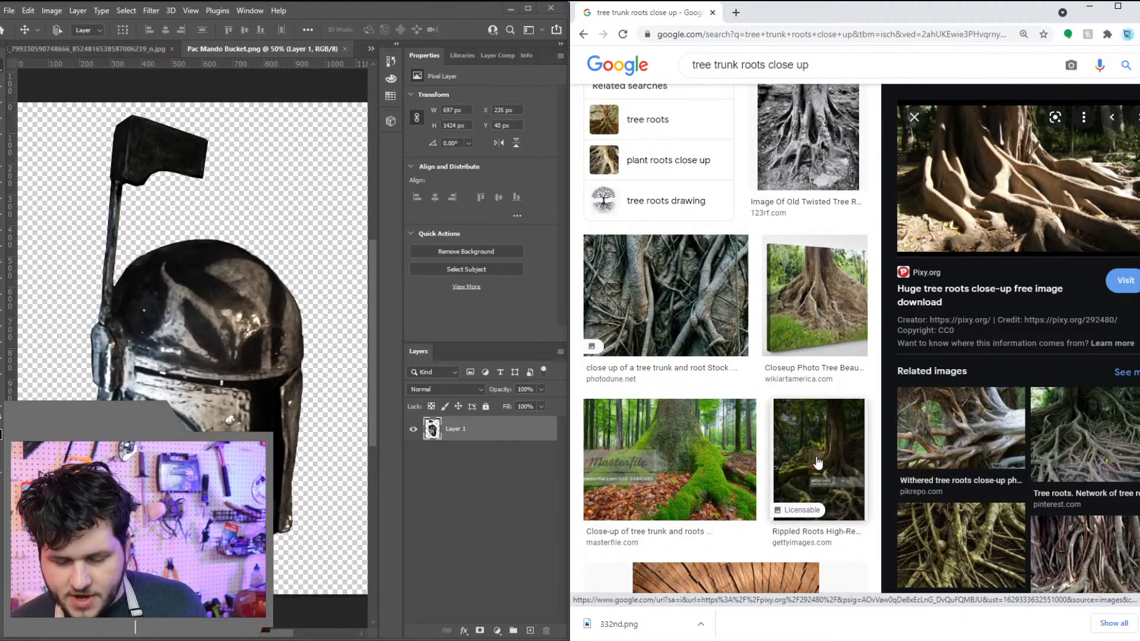
pyautogui.scroll(-3, 664, 489)
pyautogui.scroll(-10, 812, 523)
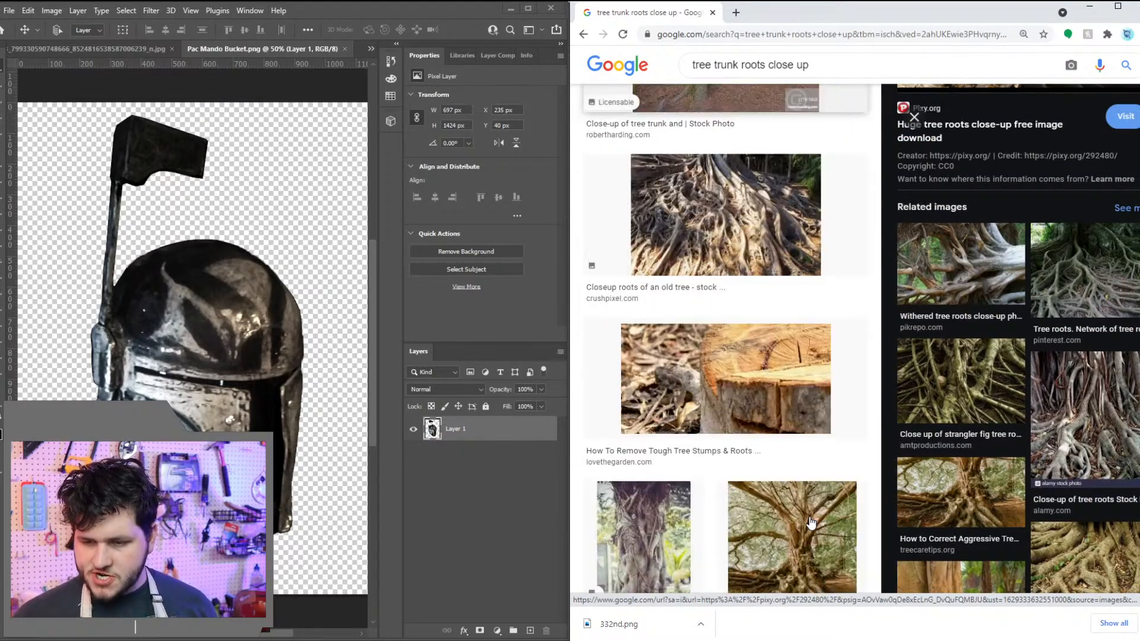
pyautogui.scroll(-5, 796, 522)
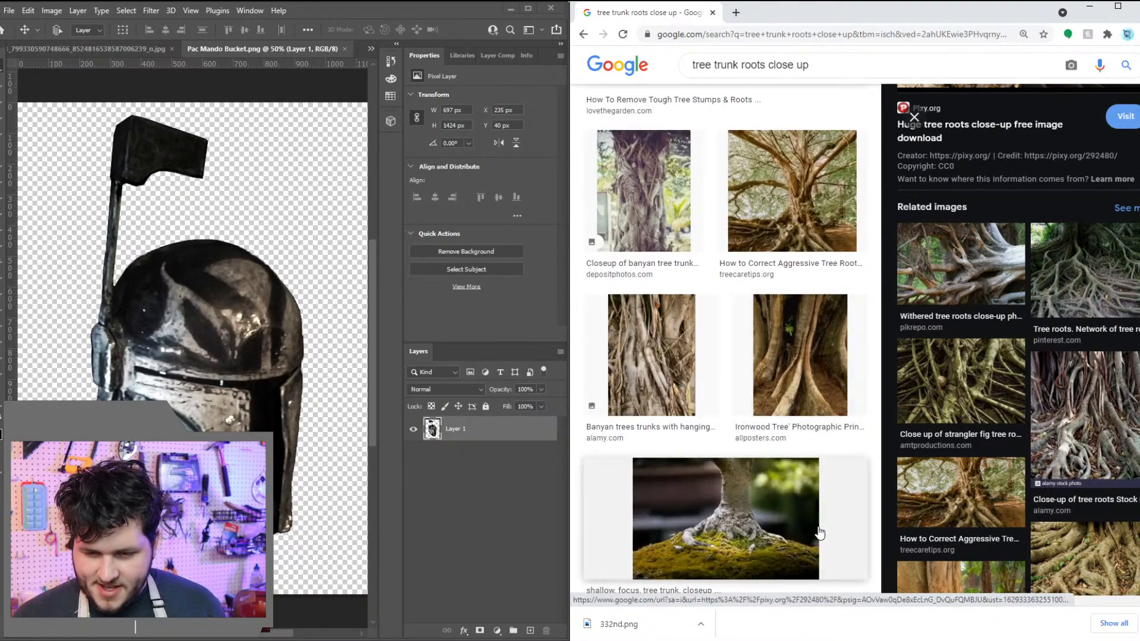
pyautogui.click(787, 380)
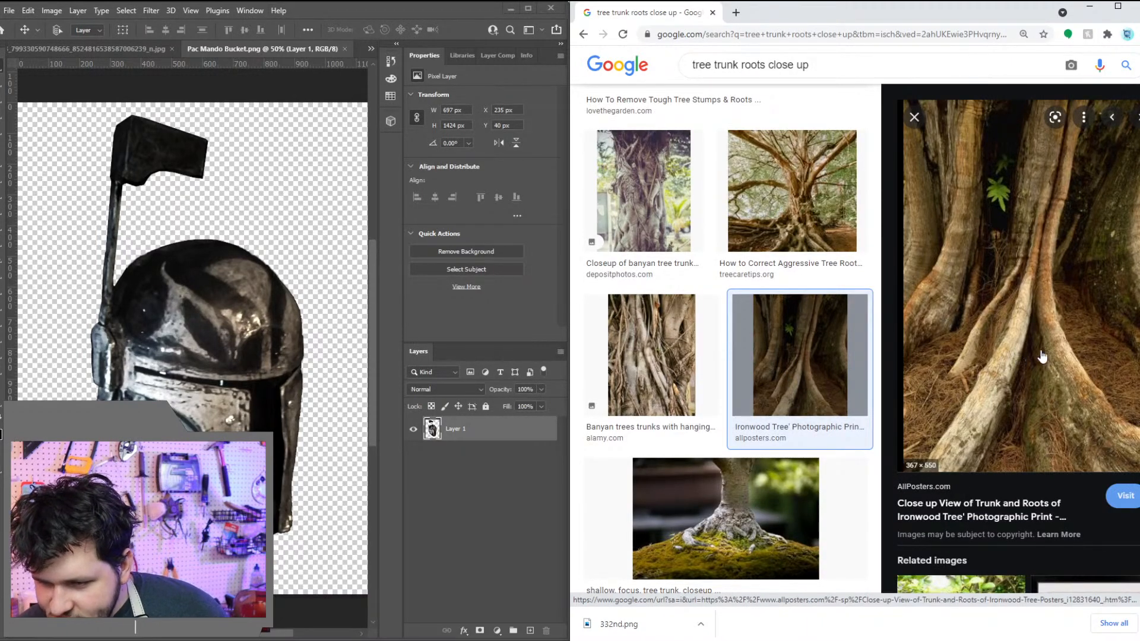
# Run a reverse image search on the ironwood roots photo and preview the Magnolia Box version among its medium sizes
pyautogui.moveTo(1015, 368); pyautogui.dragTo(736, 152)
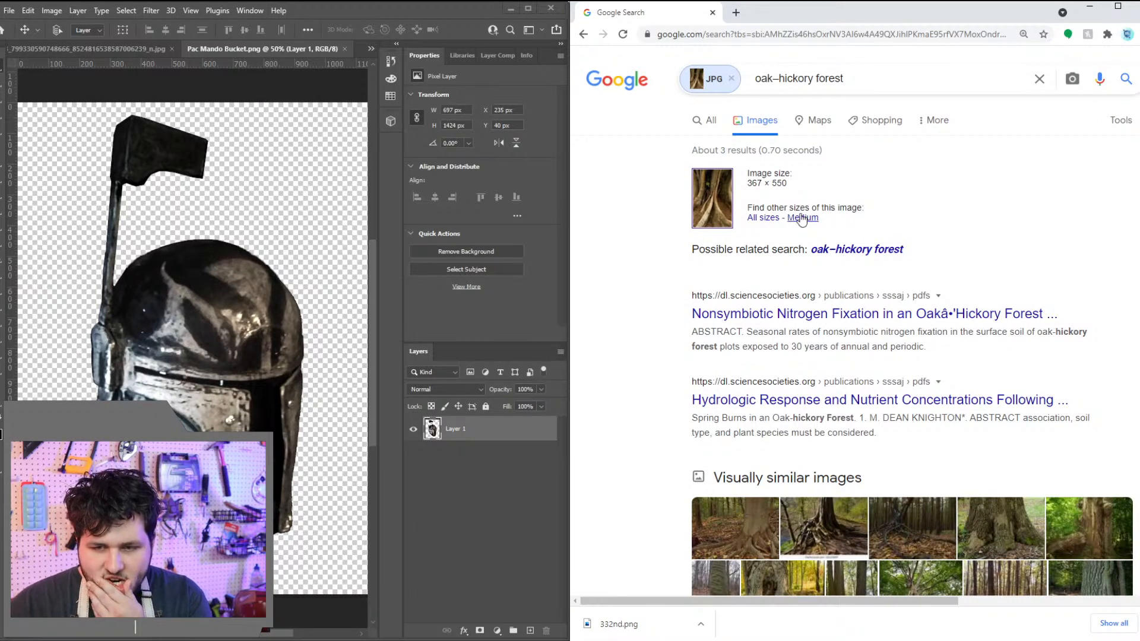
pyautogui.click(802, 218)
pyautogui.click(739, 261)
pyautogui.press('Left')
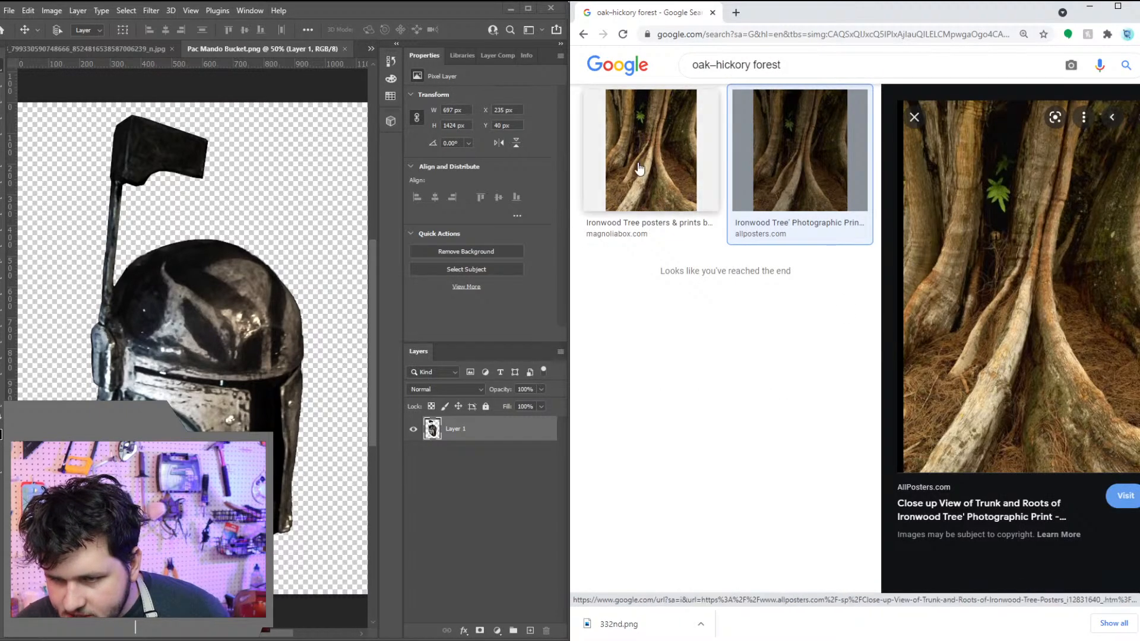
# Save the Magnolia Box ironwood roots photo as "Tree Trunk" in the Pac folder under Fan Photo Edits
pyautogui.rightClick(1063, 308)
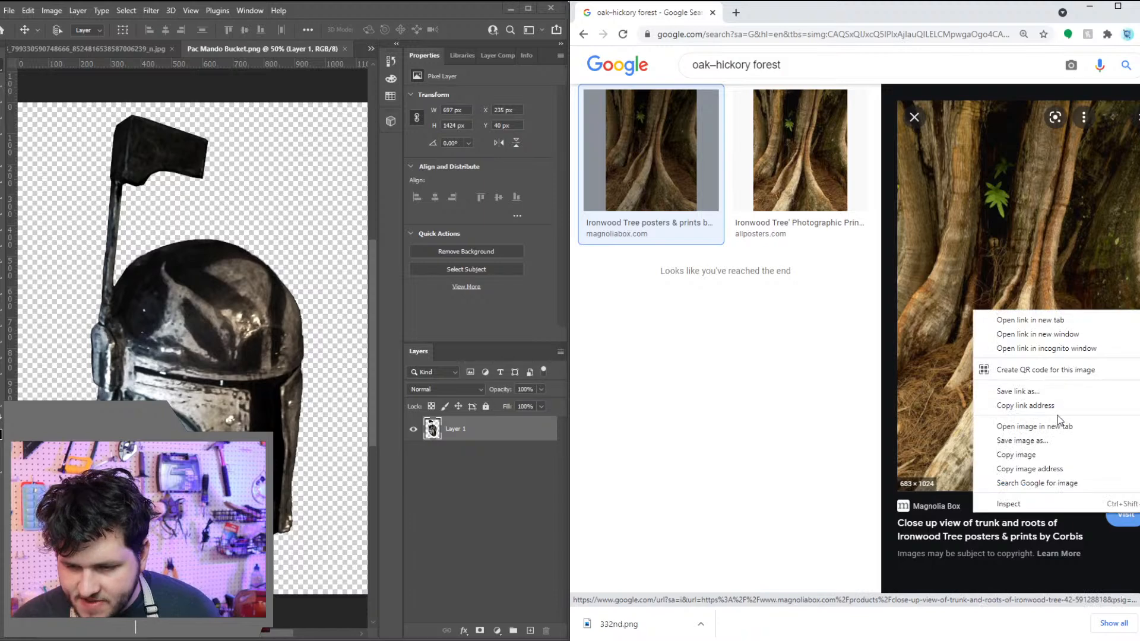
pyautogui.click(1056, 448)
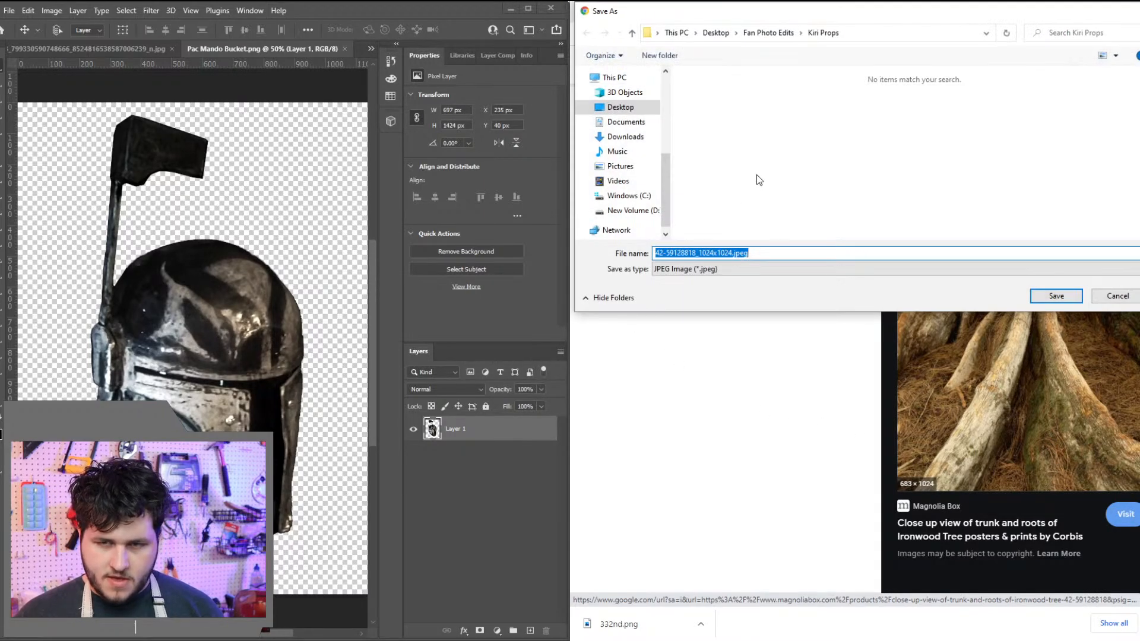
pyautogui.click(767, 34)
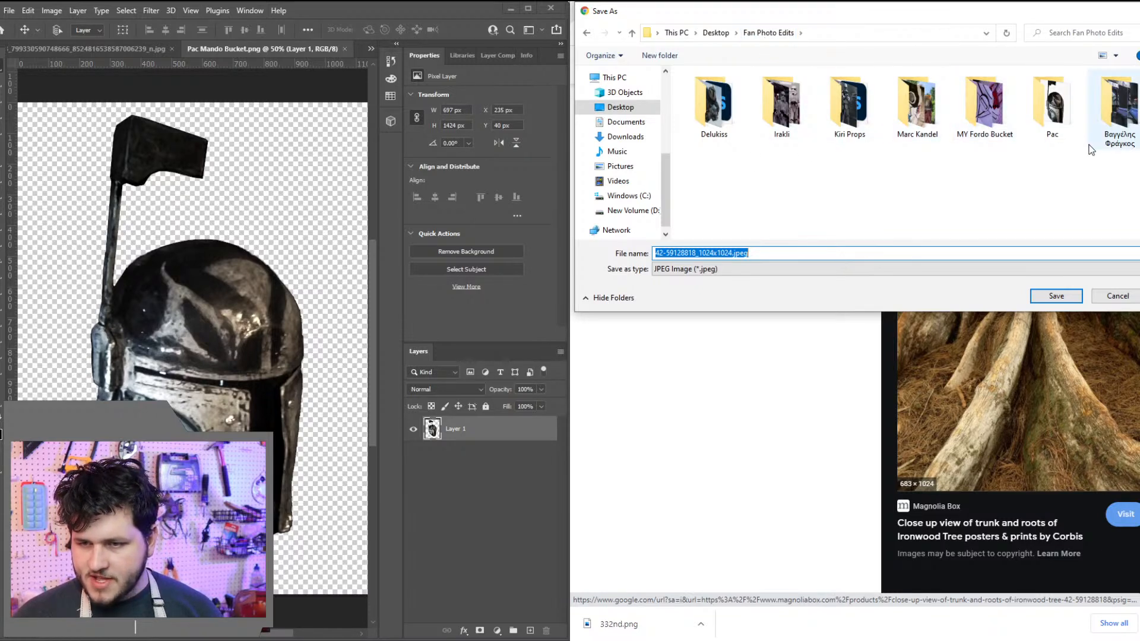
pyautogui.click(1061, 122)
pyautogui.doubleClick(1061, 123)
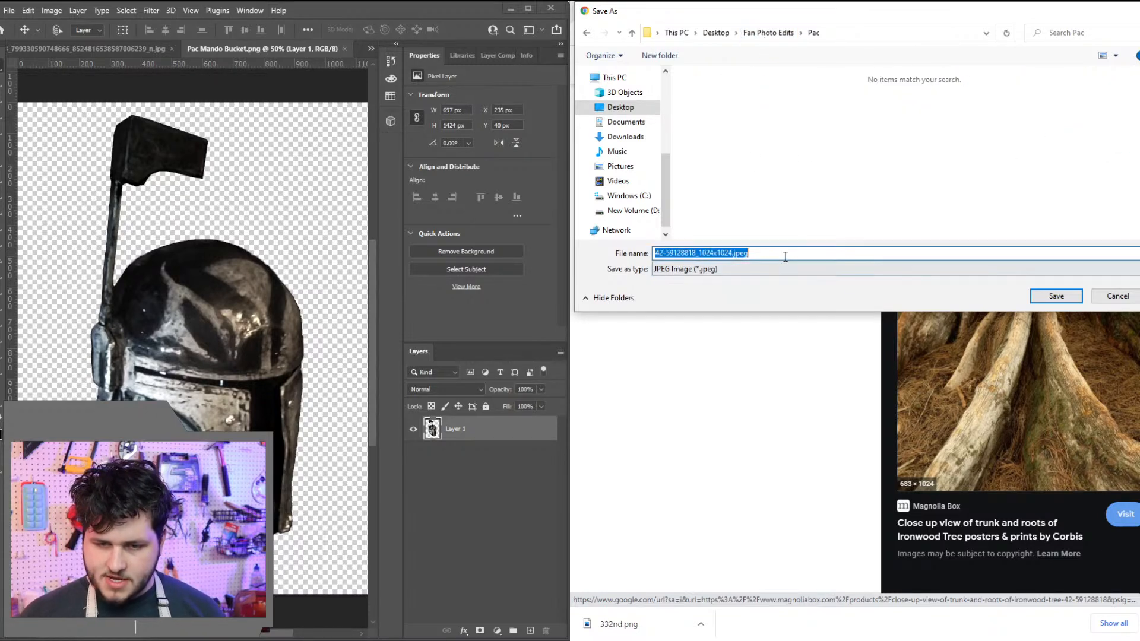
pyautogui.write('Tree Trunk')
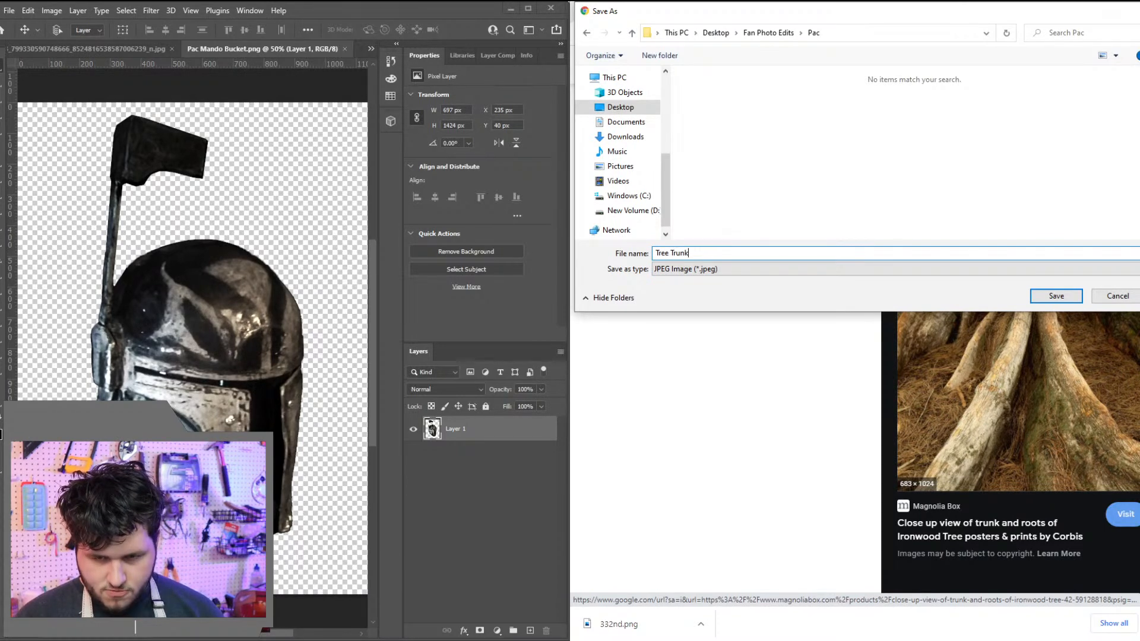
pyautogui.press('Return')
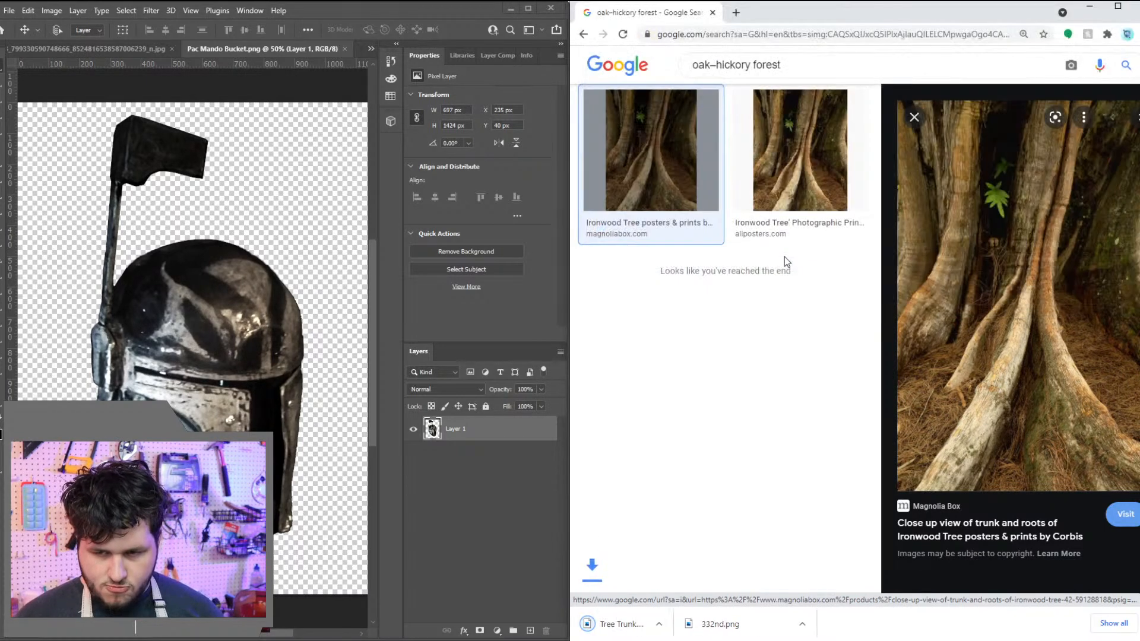
# Maximize the Photoshop window and open Tree Trunk.jpeg as a new document
pyautogui.click(527, 9)
pyautogui.click(4, 10)
pyautogui.click(18, 23)
pyautogui.doubleClick(312, 117)
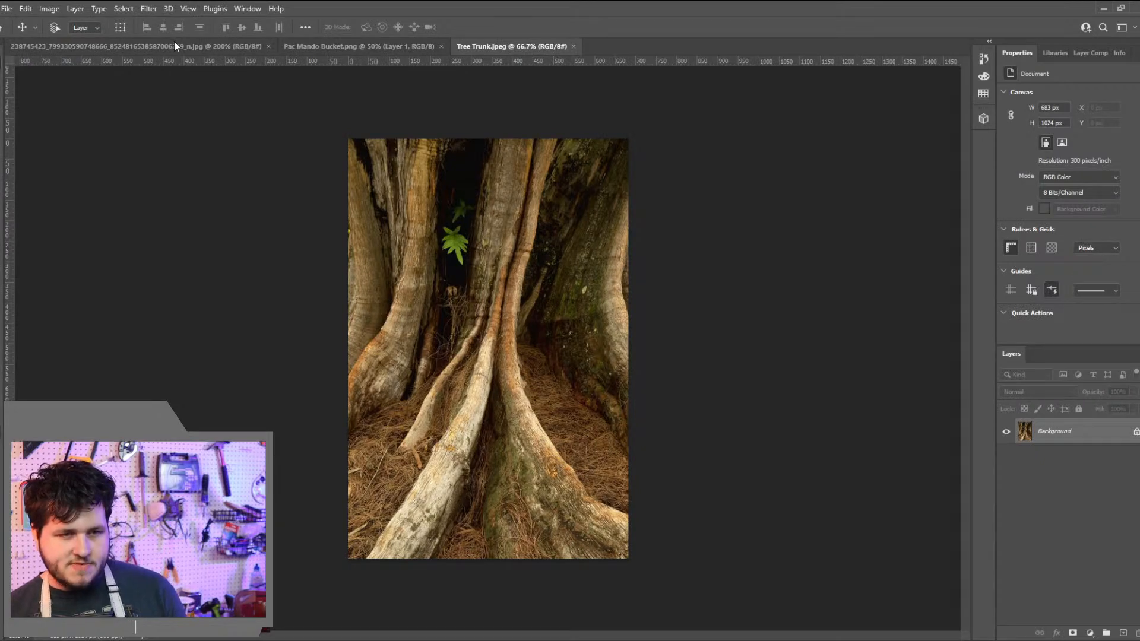
# Copy the cut-out helmet from Pac Mando Bucket.png and paste it into the Tree Trunk document
pyautogui.click(343, 47)
pyautogui.hotkey('ctrl', 'a')
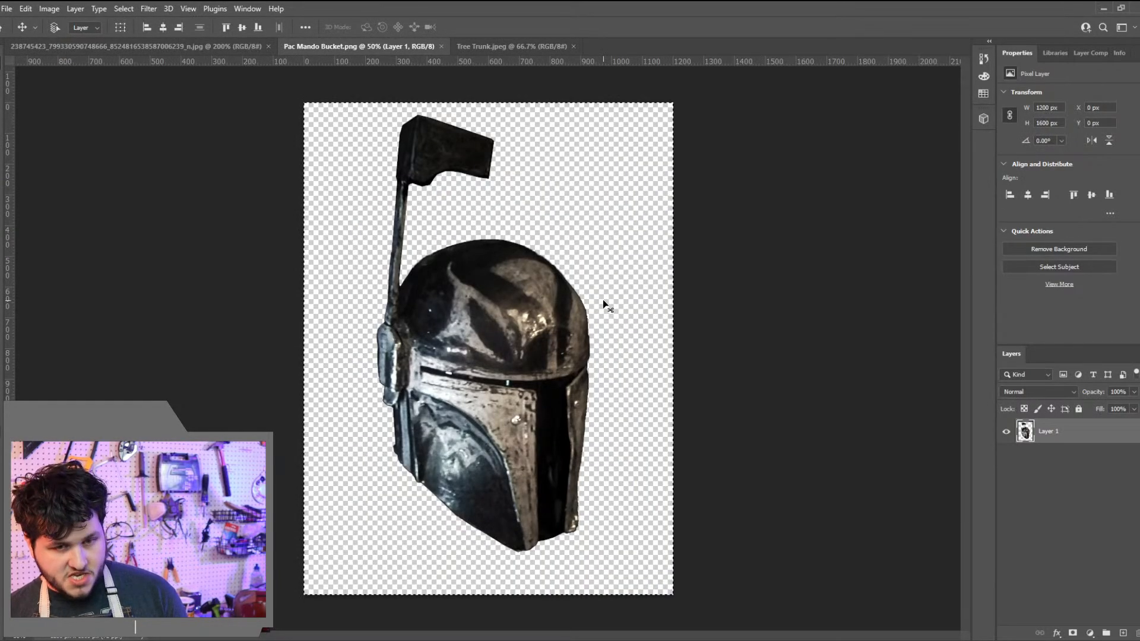
pyautogui.click(509, 50)
pyautogui.hotkey('ctrl', 'v')
# Scale the helmet to about 27.44%, rotate it about -9.58°, and place it in the hollow beside the central root
pyautogui.hotkey('ctrl', 't')
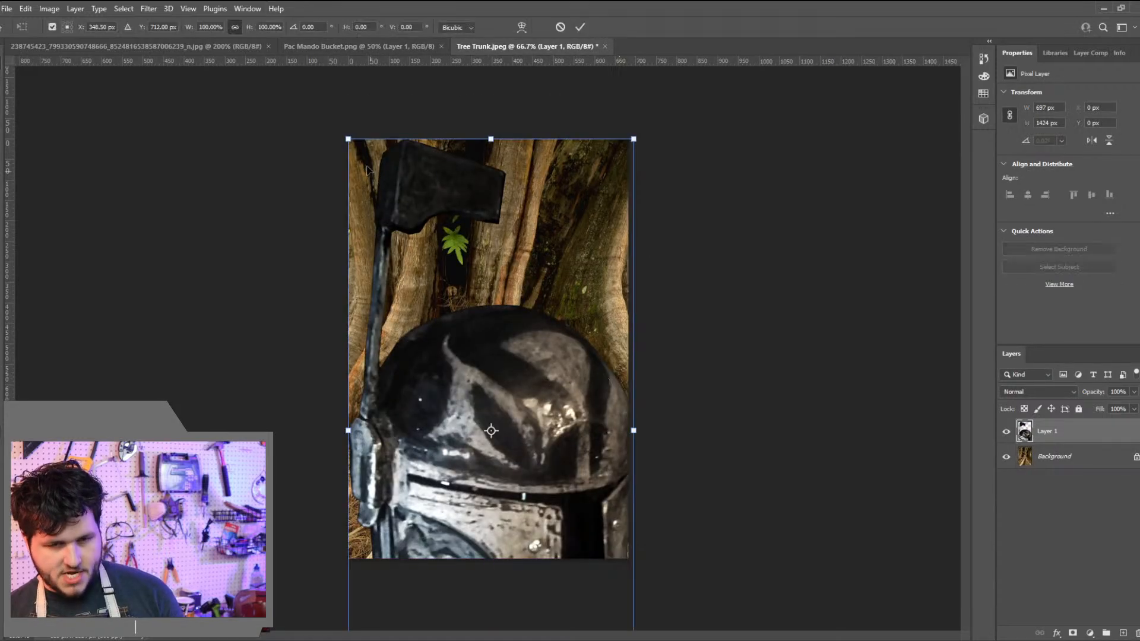
pyautogui.moveTo(353, 133); pyautogui.dragTo(501, 453)
pyautogui.moveTo(554, 490); pyautogui.dragTo(532, 224)
pyautogui.moveTo(611, 458); pyautogui.dragTo(587, 412)
pyautogui.moveTo(579, 409); pyautogui.dragTo(483, 344)
pyautogui.moveTo(460, 285); pyautogui.dragTo(567, 367)
pyautogui.moveTo(610, 433); pyautogui.dragTo(542, 374)
pyautogui.moveTo(617, 416); pyautogui.dragTo(611, 425)
pyautogui.moveTo(537, 384)
pyautogui.mouseDown()
pyautogui.moveTo(557, 402)
pyautogui.moveTo(539, 388)
pyautogui.mouseUp()
pyautogui.moveTo(587, 420)
pyautogui.mouseDown()
pyautogui.moveTo(566, 404)
pyautogui.moveTo(579, 407)
pyautogui.mouseUp()
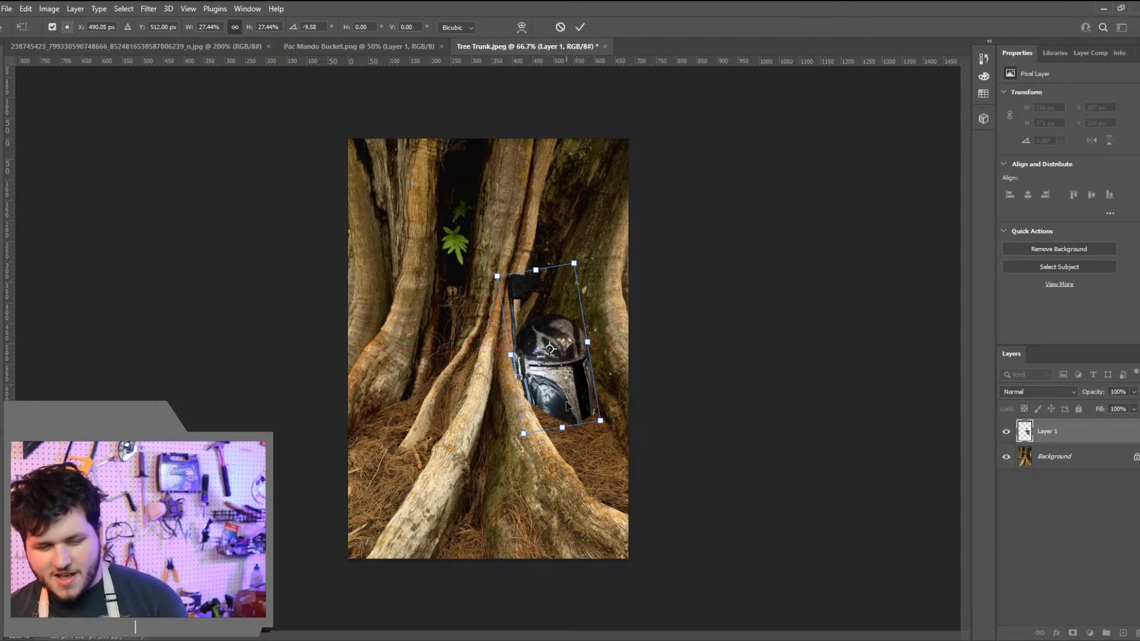
# Fine-tune the helmet's position so it rests on the ground behind the central root, and apply the transform
pyautogui.moveTo(564, 335); pyautogui.dragTo(536, 335)
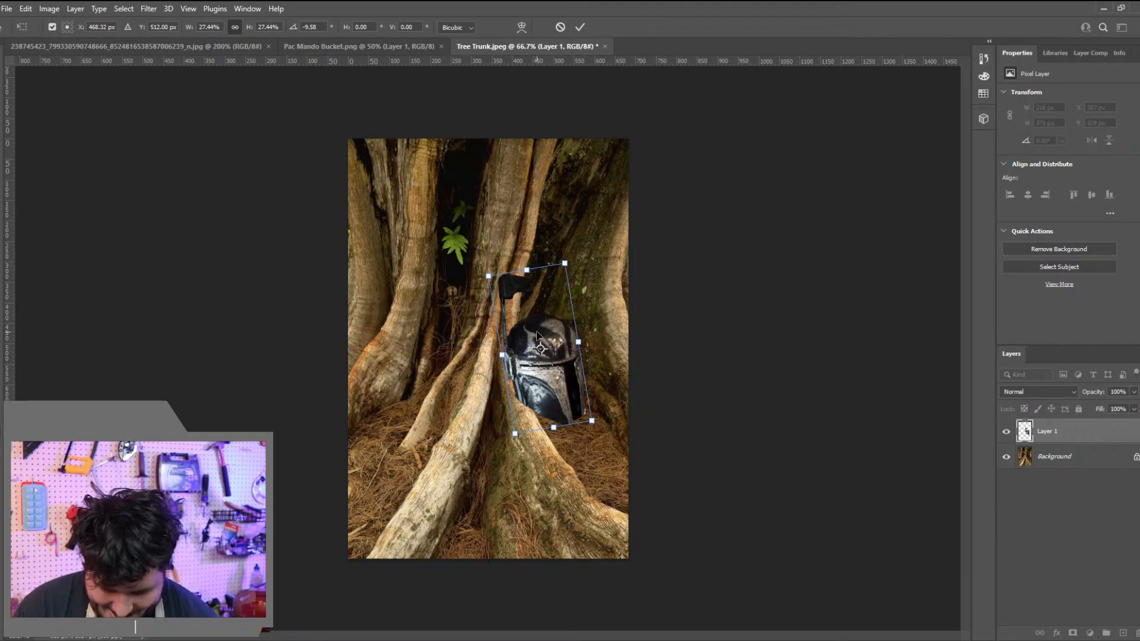
pyautogui.hotkey('ctrl', '+')
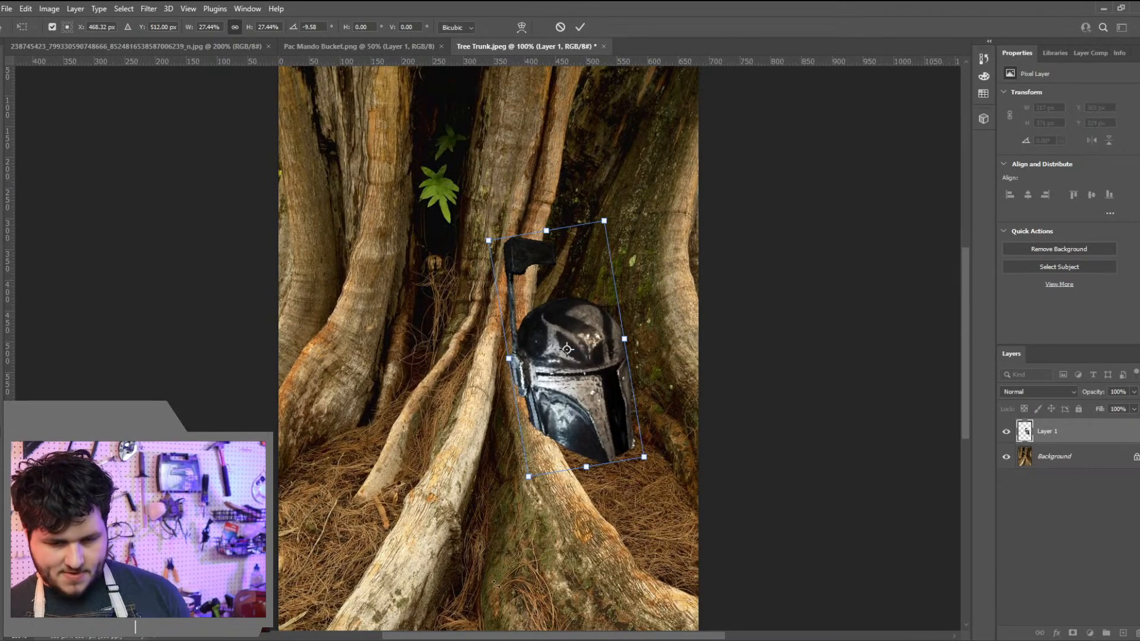
pyautogui.moveTo(492, 630); pyautogui.dragTo(538, 631)
pyautogui.moveTo(469, 373); pyautogui.dragTo(480, 368)
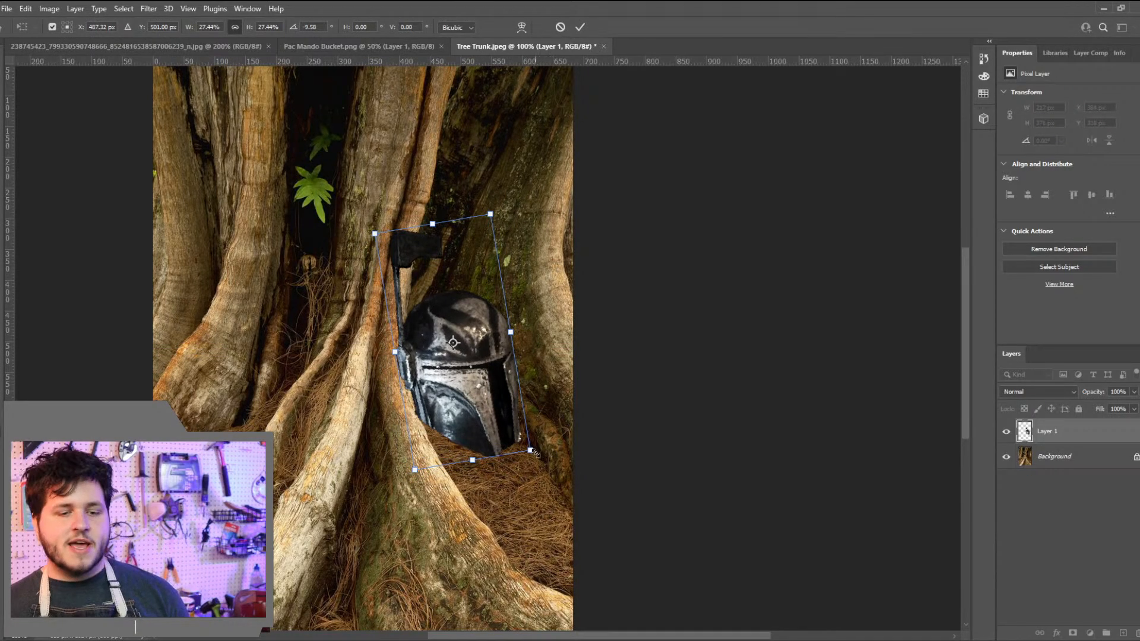
pyautogui.moveTo(484, 408); pyautogui.dragTo(497, 428)
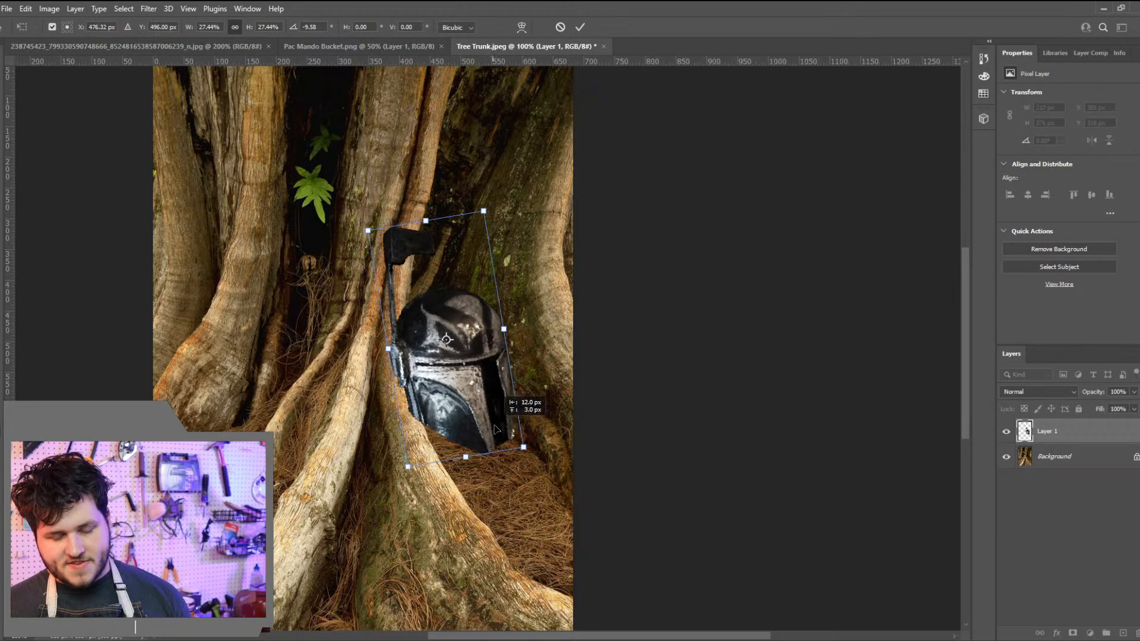
pyautogui.moveTo(502, 459); pyautogui.dragTo(505, 459)
pyautogui.press('Return')
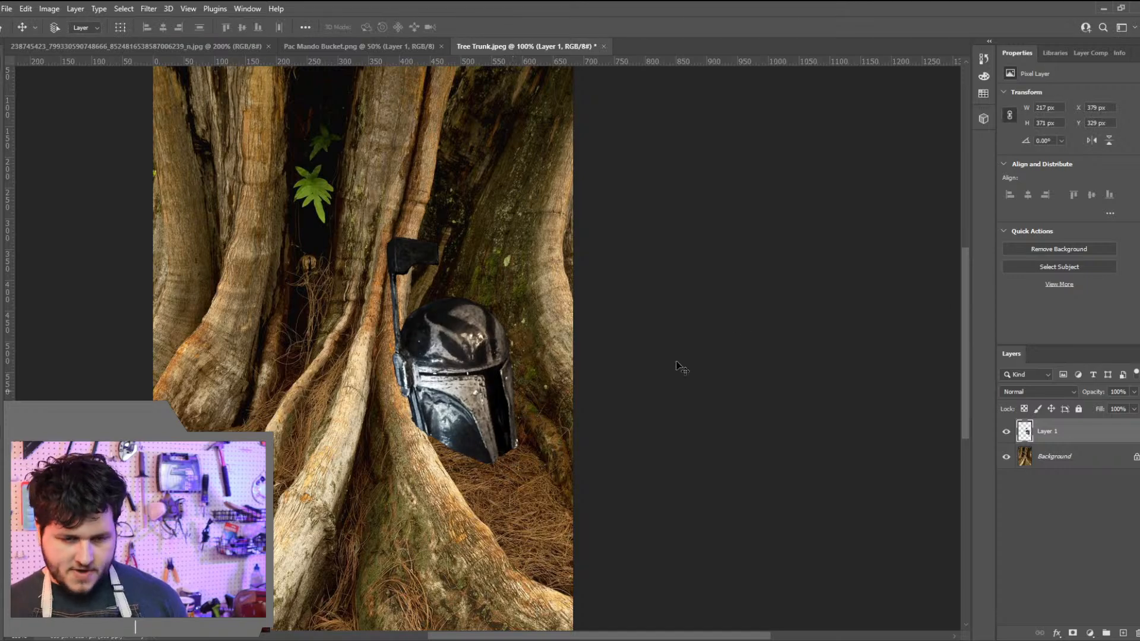
# Select the central root overlapping the helmet on the Background layer with the Object Selection tool in Lasso mode
pyautogui.click(1073, 467)
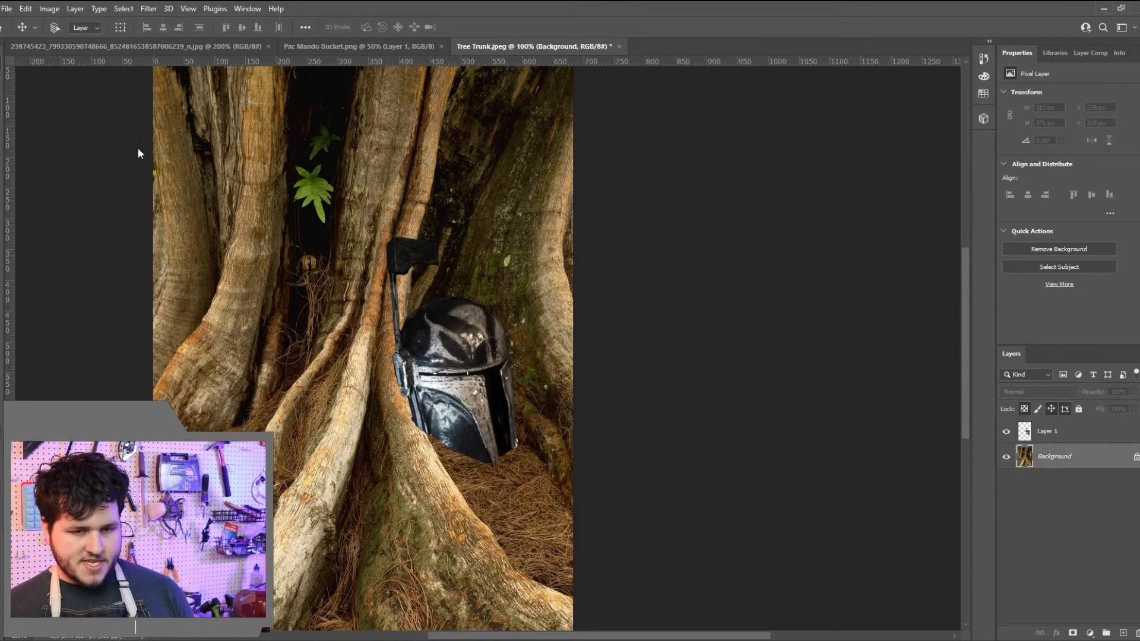
pyautogui.click(2, 111)
pyautogui.moveTo(420, 225)
pyautogui.mouseDown()
pyautogui.moveTo(409, 297)
pyautogui.moveTo(429, 389)
pyautogui.mouseUp()
pyautogui.moveTo(467, 482)
pyautogui.mouseDown()
pyautogui.moveTo(427, 541)
pyautogui.moveTo(368, 312)
pyautogui.moveTo(447, 145)
pyautogui.moveTo(439, 243)
pyautogui.mouseUp()
pyautogui.moveTo(446, 171)
pyautogui.mouseDown()
pyautogui.moveTo(425, 301)
pyautogui.moveTo(431, 379)
pyautogui.moveTo(470, 506)
pyautogui.moveTo(443, 504)
pyautogui.moveTo(362, 336)
pyautogui.moveTo(439, 127)
pyautogui.mouseUp()
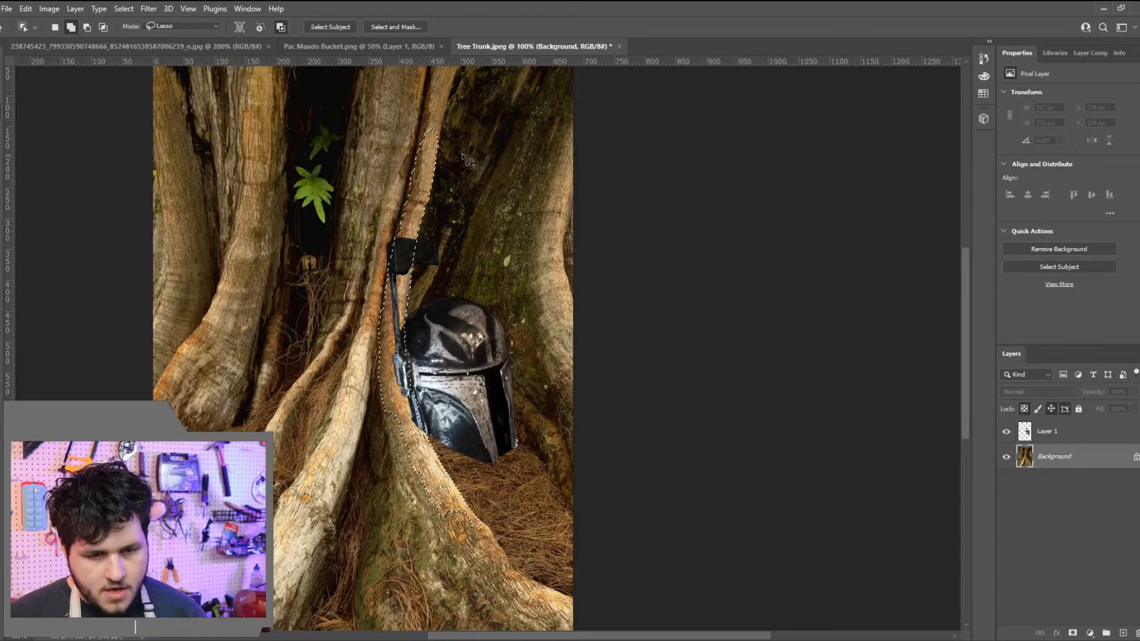
pyautogui.moveTo(375, 279)
pyautogui.mouseDown()
pyautogui.moveTo(399, 208)
pyautogui.moveTo(408, 270)
pyautogui.mouseUp()
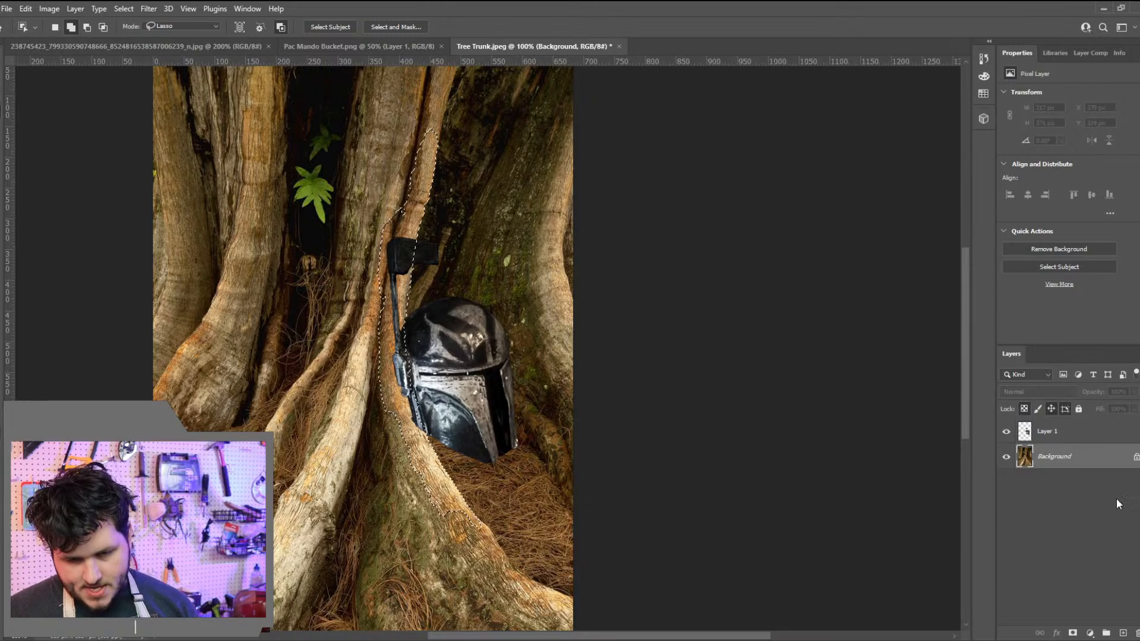
# Make the helmet layer active and invert the root selection
pyautogui.click(1066, 437)
pyautogui.rightClick(387, 367)
pyautogui.click(424, 383)
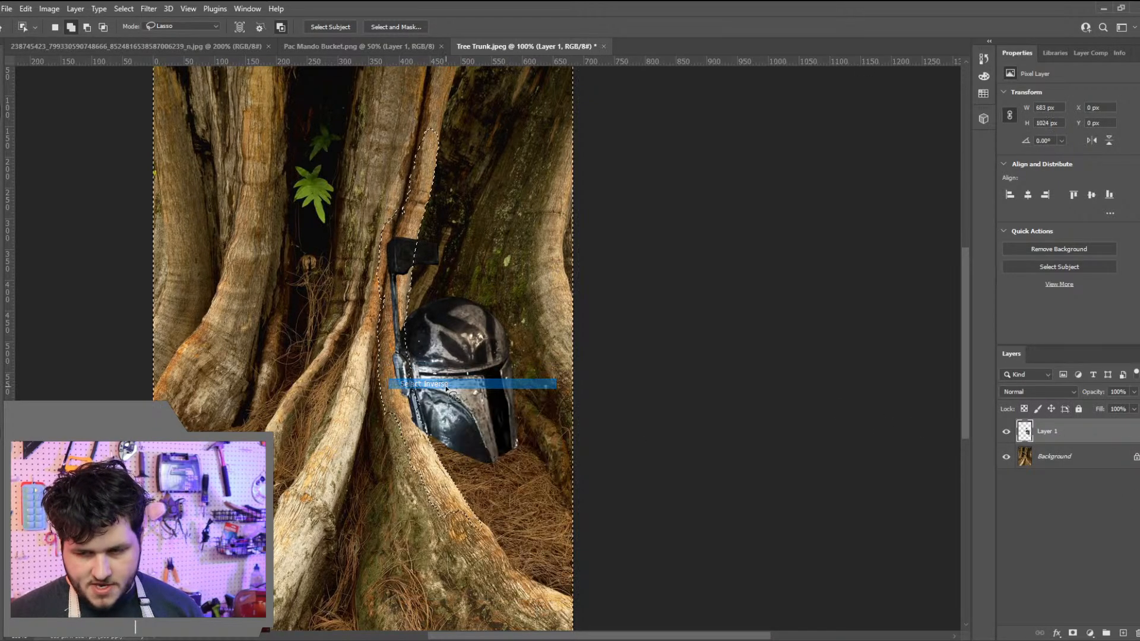
# Add a layer mask to the helmet layer from the inverted selection so the root covers the helmet
pyautogui.click(1072, 633)
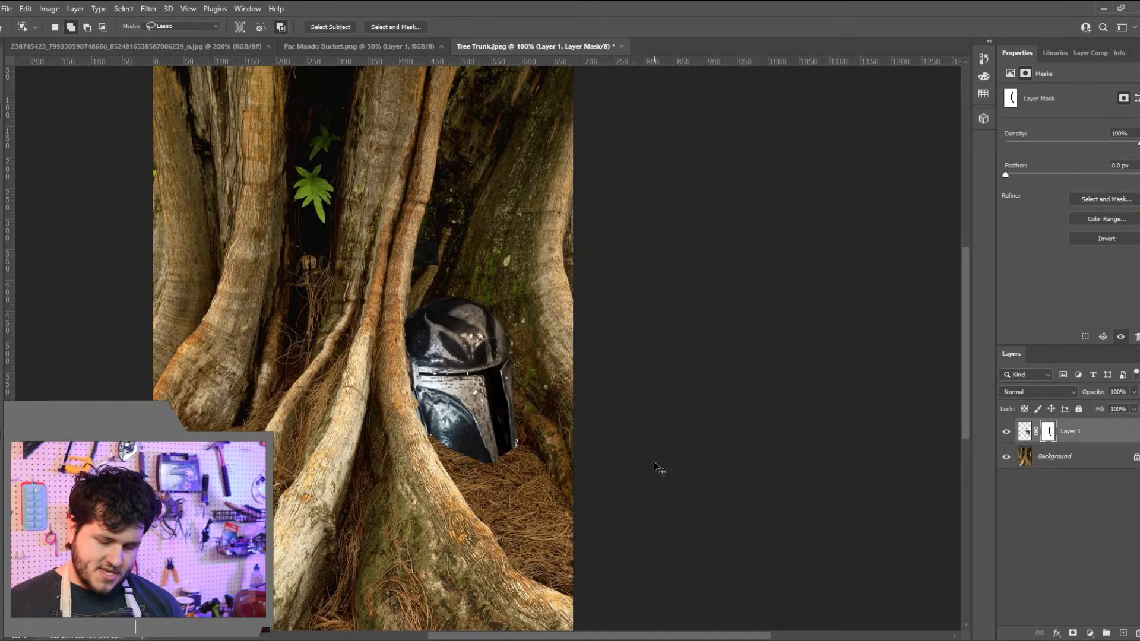
pyautogui.hotkey('ctrl', '-')
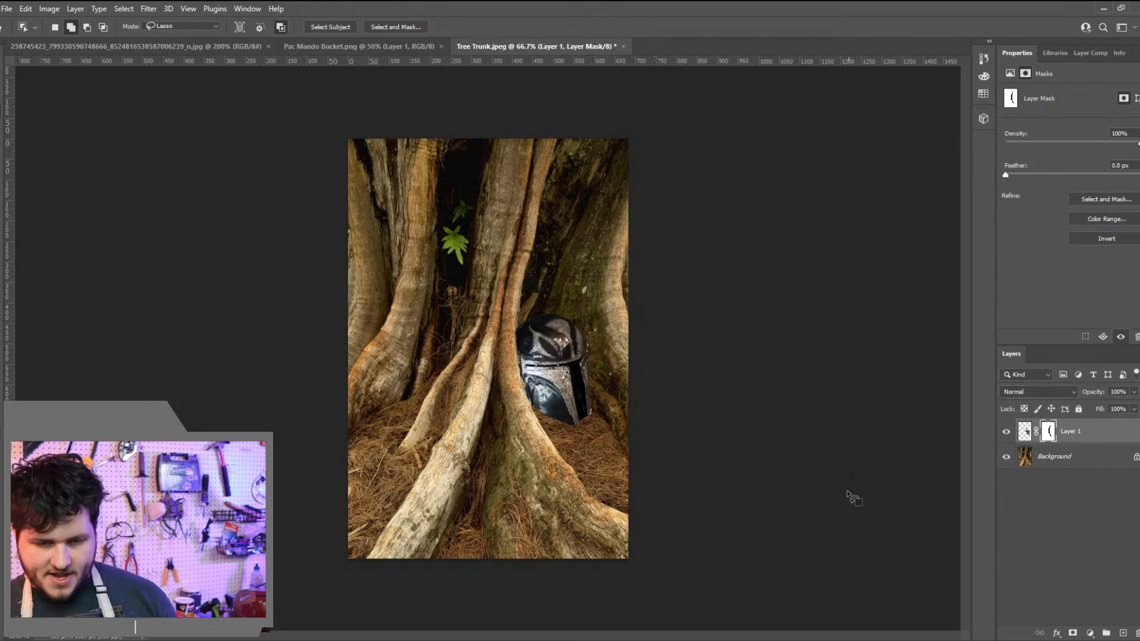
# Crop the image to a 9:16 portrait frame around the helmet and the neighbouring roots
pyautogui.click(1, 128)
pyautogui.moveTo(345, 347); pyautogui.dragTo(403, 362)
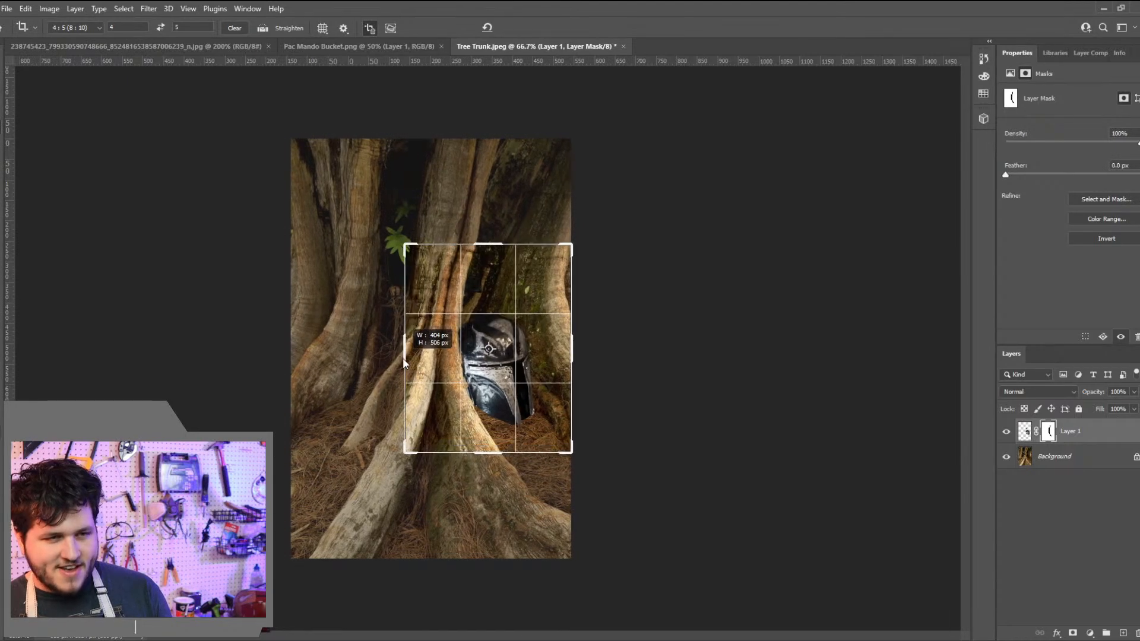
pyautogui.moveTo(503, 346); pyautogui.dragTo(506, 336)
pyautogui.click(95, 28)
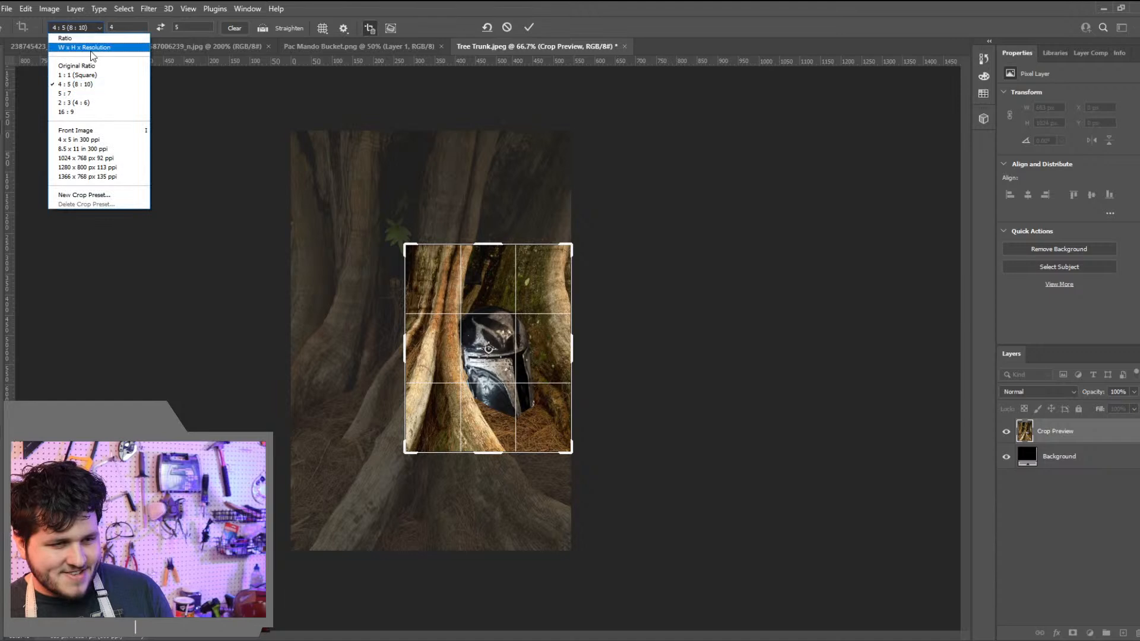
pyautogui.click(92, 112)
pyautogui.click(161, 27)
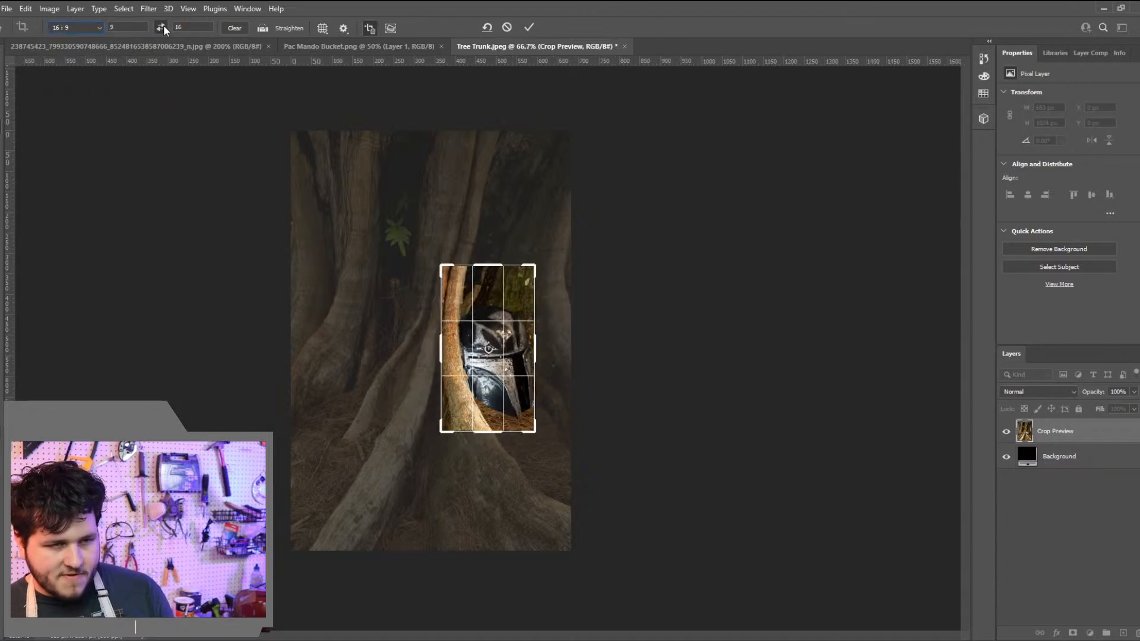
pyautogui.moveTo(536, 332)
pyautogui.mouseDown()
pyautogui.moveTo(564, 318)
pyautogui.moveTo(553, 320)
pyautogui.mouseUp()
pyautogui.moveTo(415, 339); pyautogui.dragTo(428, 363)
pyautogui.hotkey('ctrl', '+')
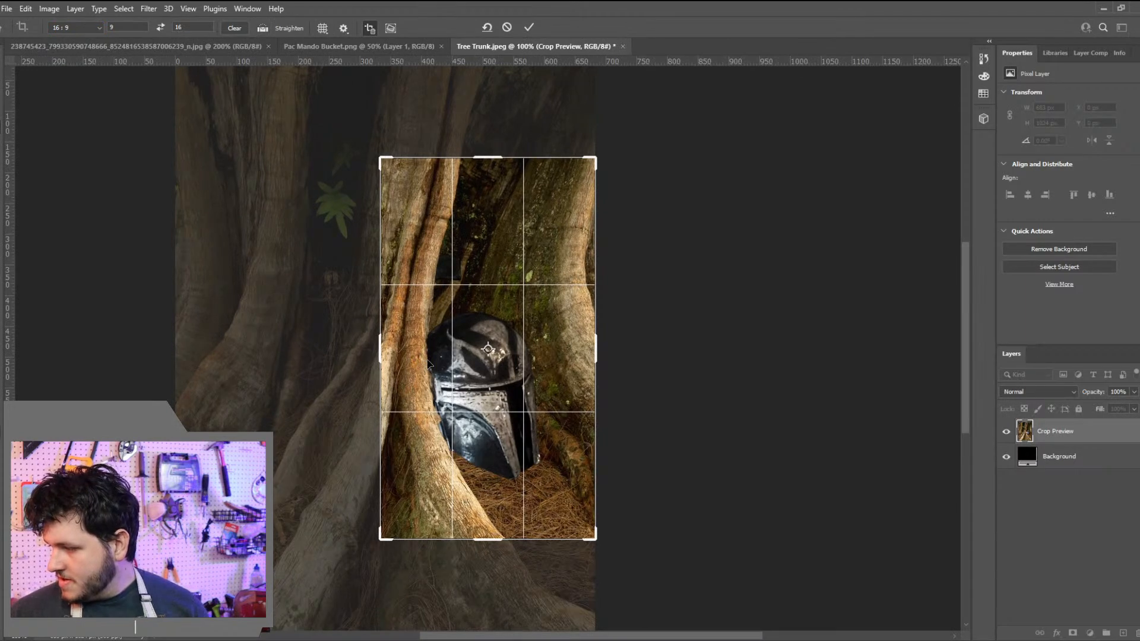
pyautogui.press('Return')
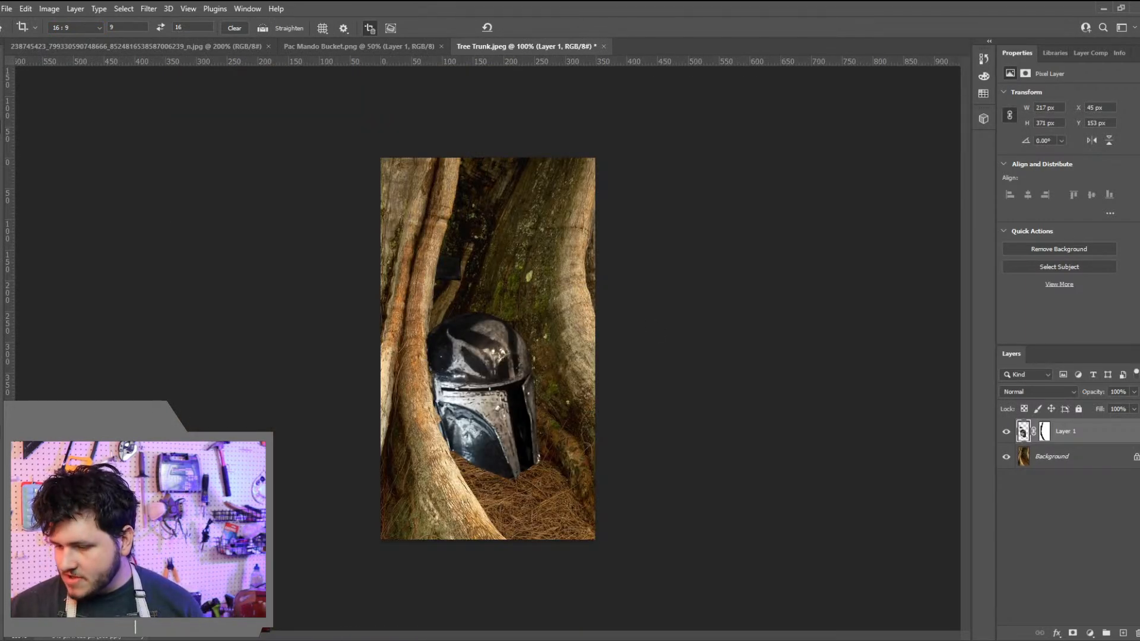
pyautogui.hotkey('alt', 'Tab')
pyautogui.moveTo(362, 12); pyautogui.dragTo(1139, 149)
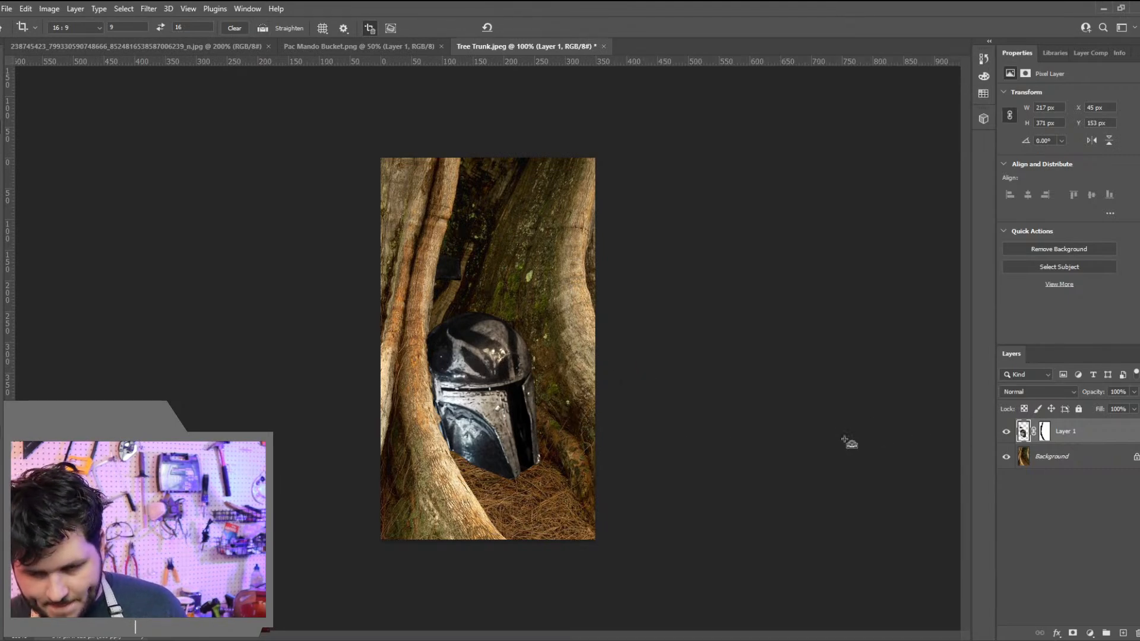
# Undo the crop and the helmet's layer mask
pyautogui.hotkey('ctrl', 'z')
pyautogui.hotkey('ctrl', 'z')
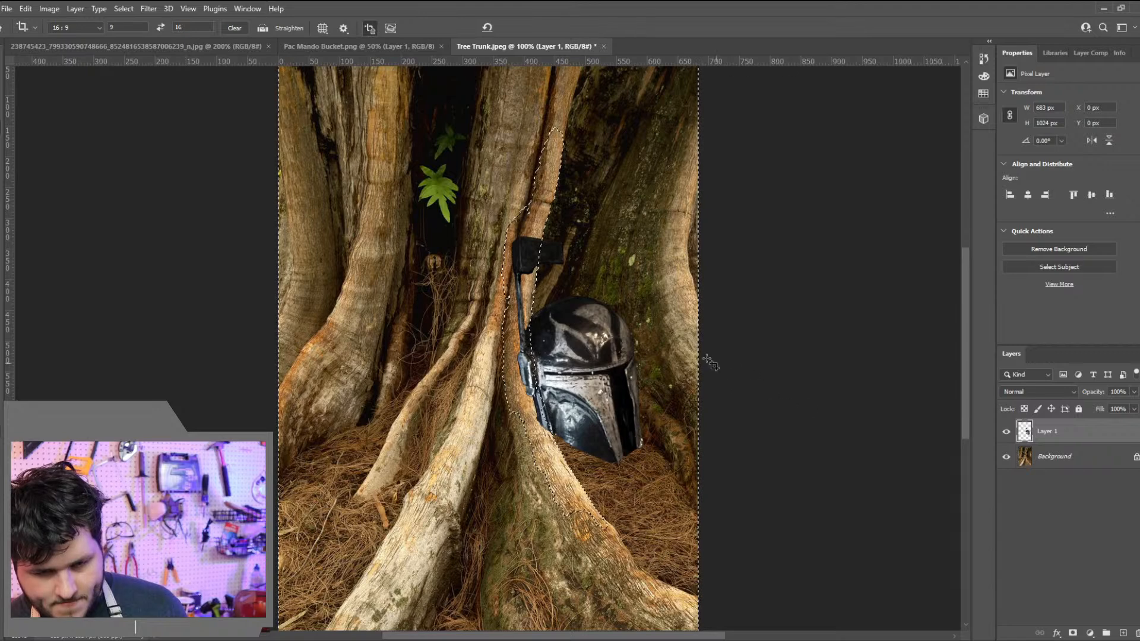
# Smooth the inverted root selection with a sample radius of 5 pixels
pyautogui.click(148, 8)
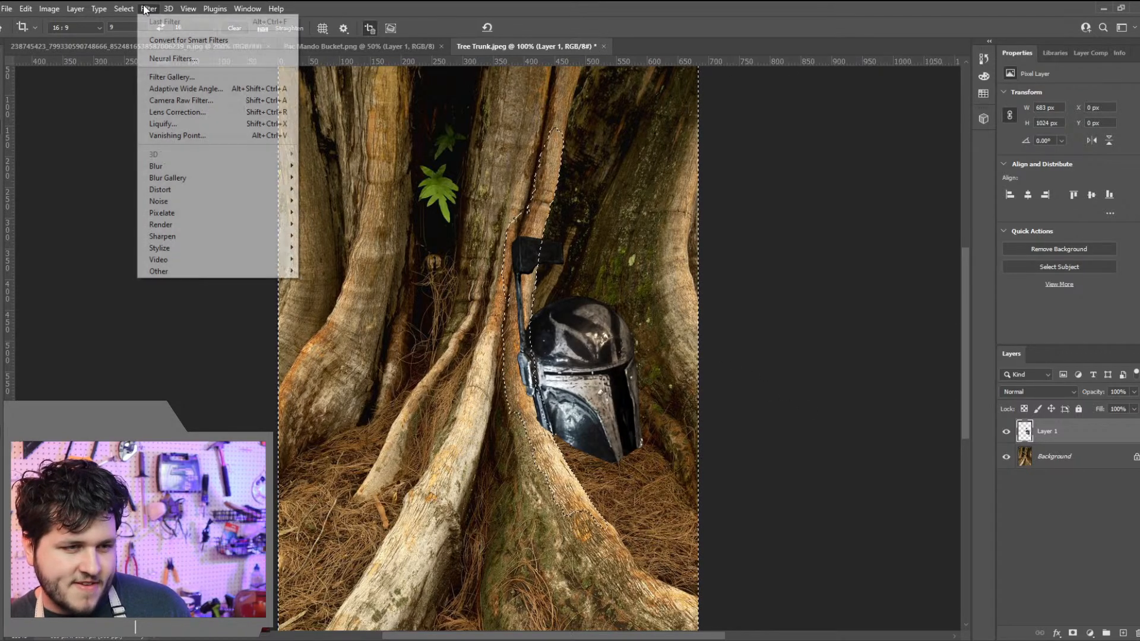
pyautogui.moveTo(130, 9)
pyautogui.moveTo(156, 197)
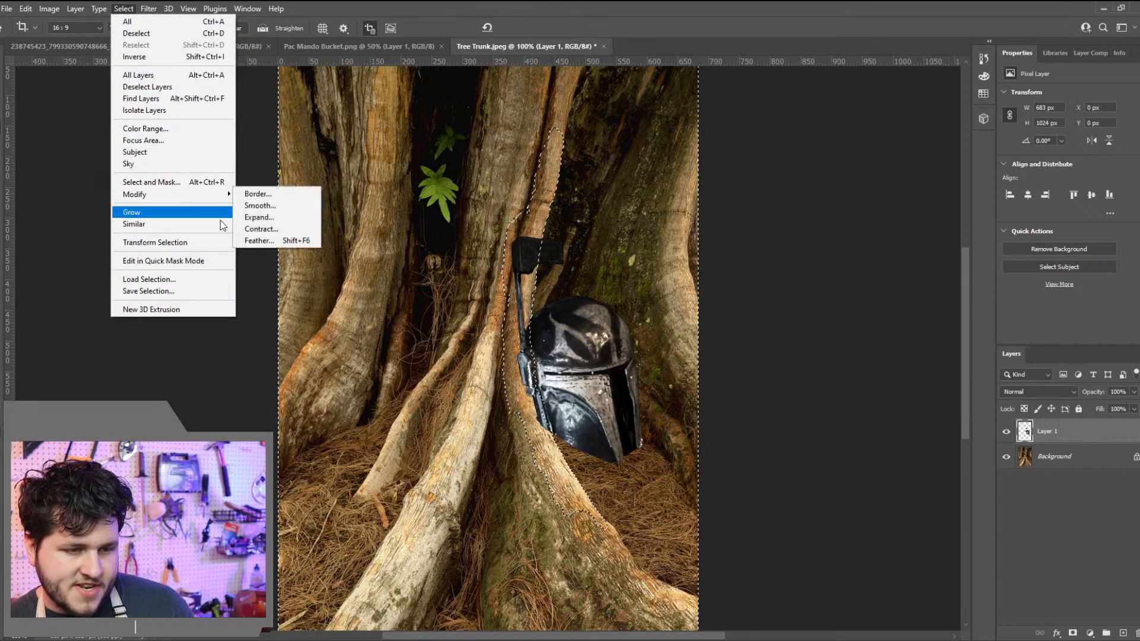
pyautogui.click(283, 212)
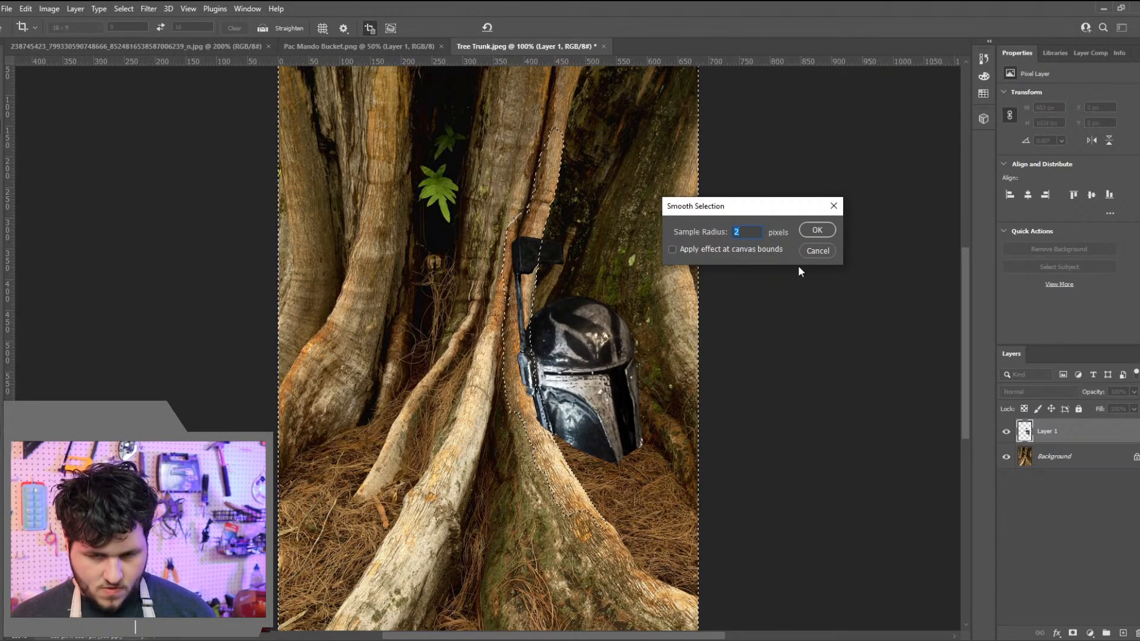
pyautogui.click(748, 234)
pyautogui.press('BackSpace')
pyautogui.write('5')
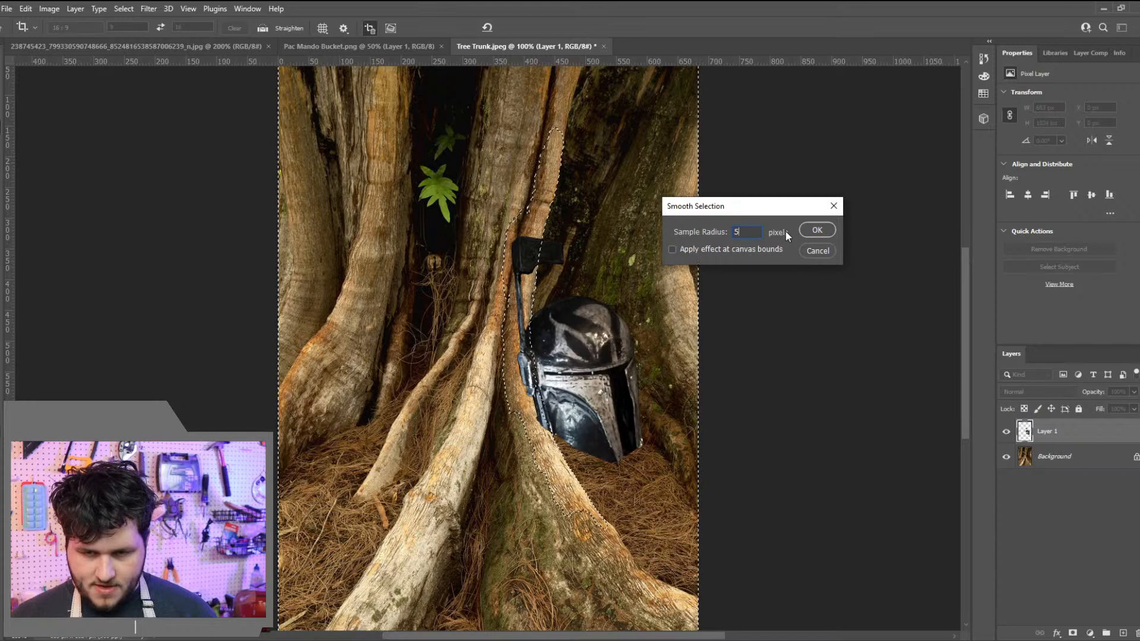
pyautogui.click(813, 231)
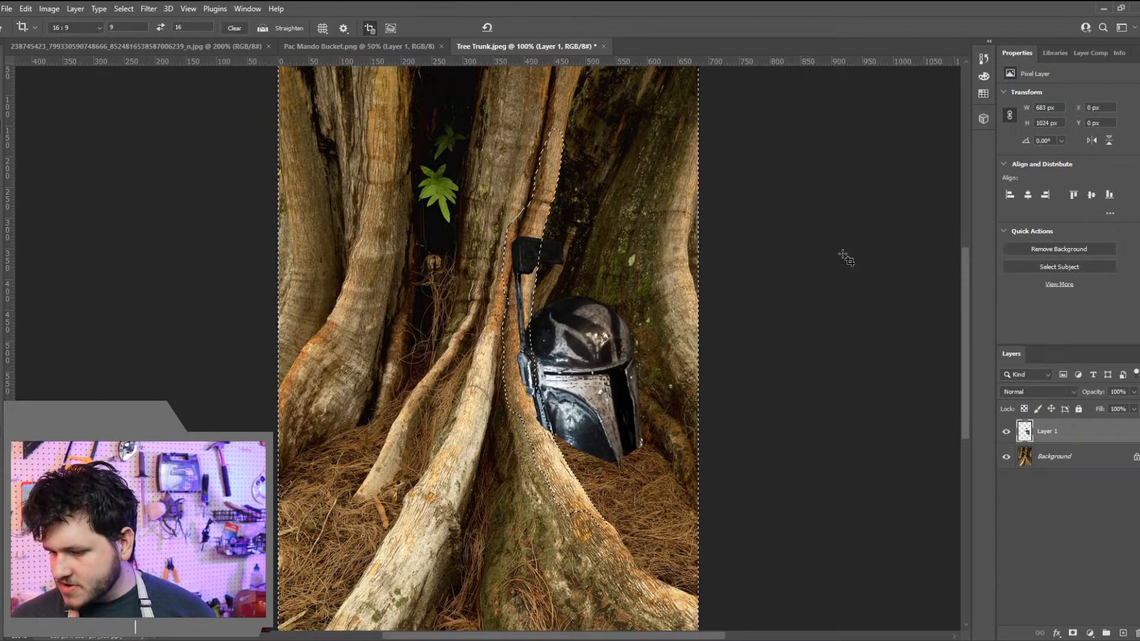
# Add a layer mask to the helmet layer from the smoothed selection so the root covers the helmet
pyautogui.hotkey('ctrl', 'd')
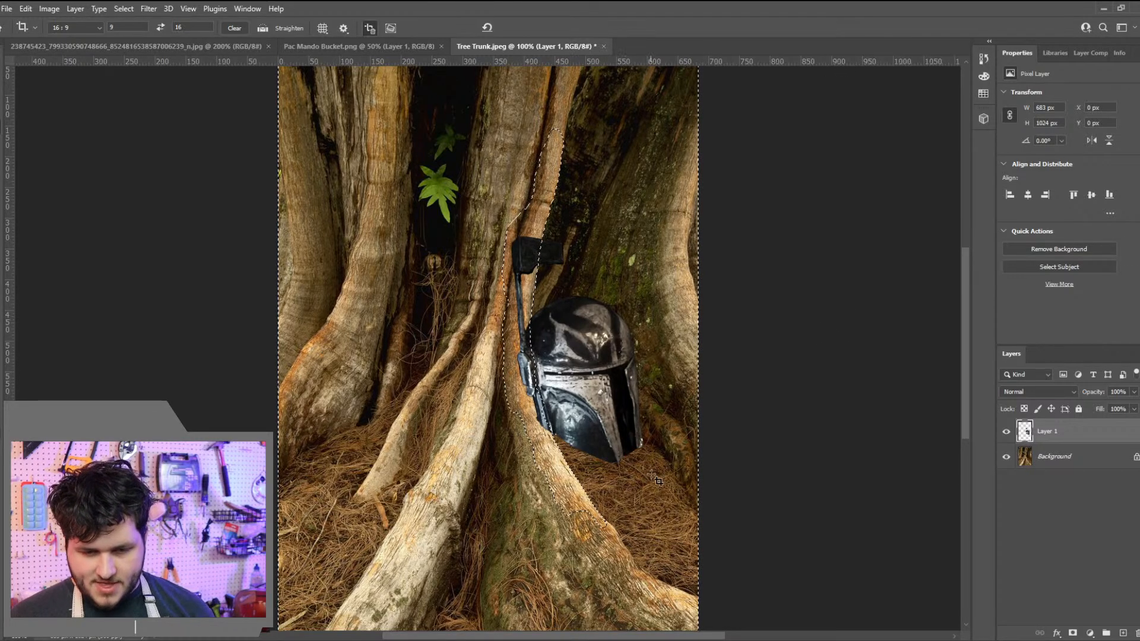
pyautogui.click(1073, 633)
pyautogui.scroll(-2, 649, 493)
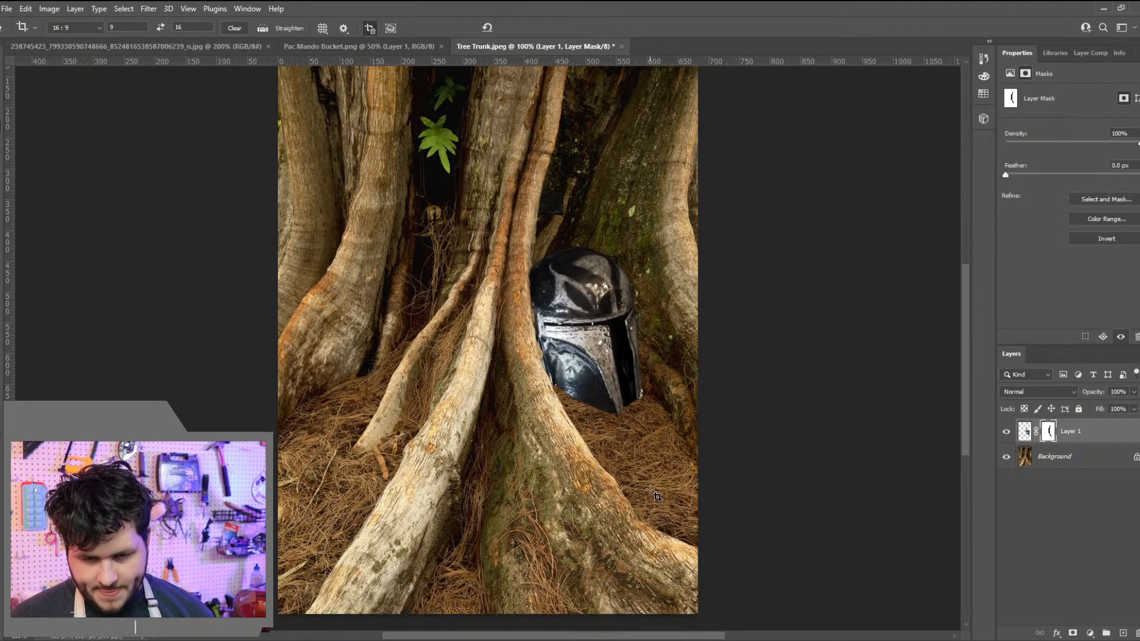
pyautogui.scroll(4, 465, 432)
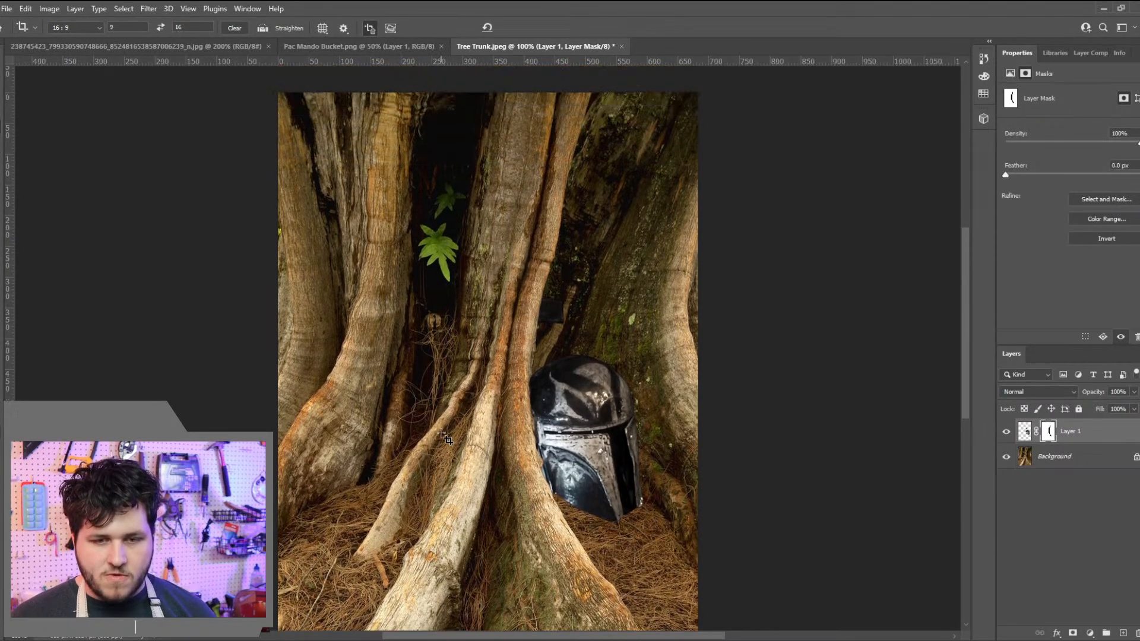
# Try a 9:16 portrait crop around the helmet and neighbouring roots, and undo it
pyautogui.scroll(-2, 28, 216)
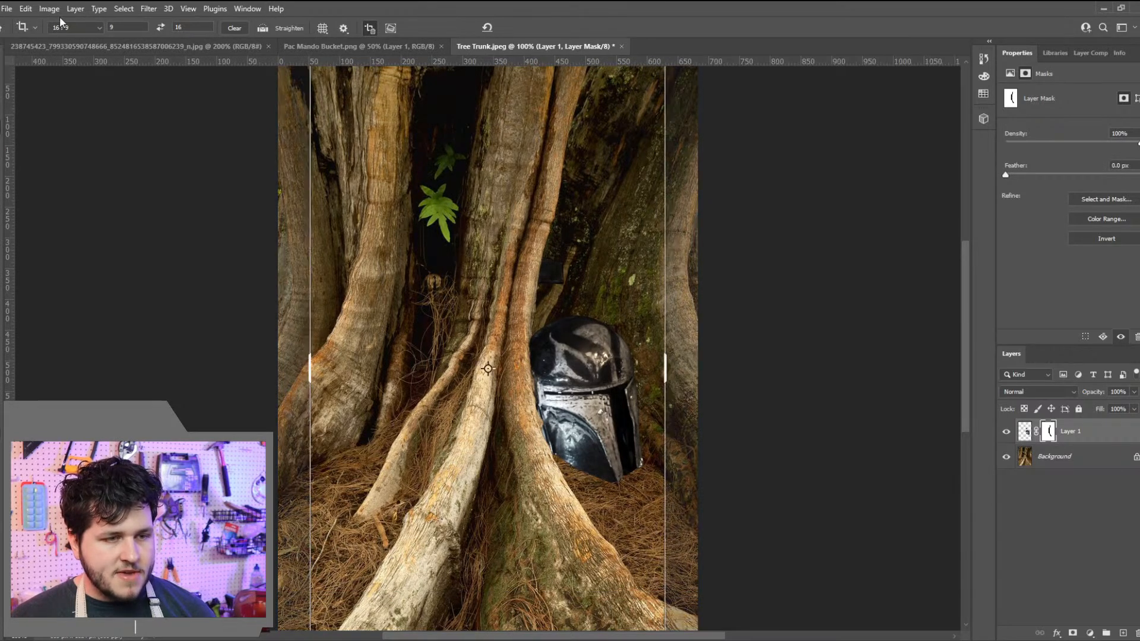
pyautogui.moveTo(499, 343); pyautogui.dragTo(487, 343)
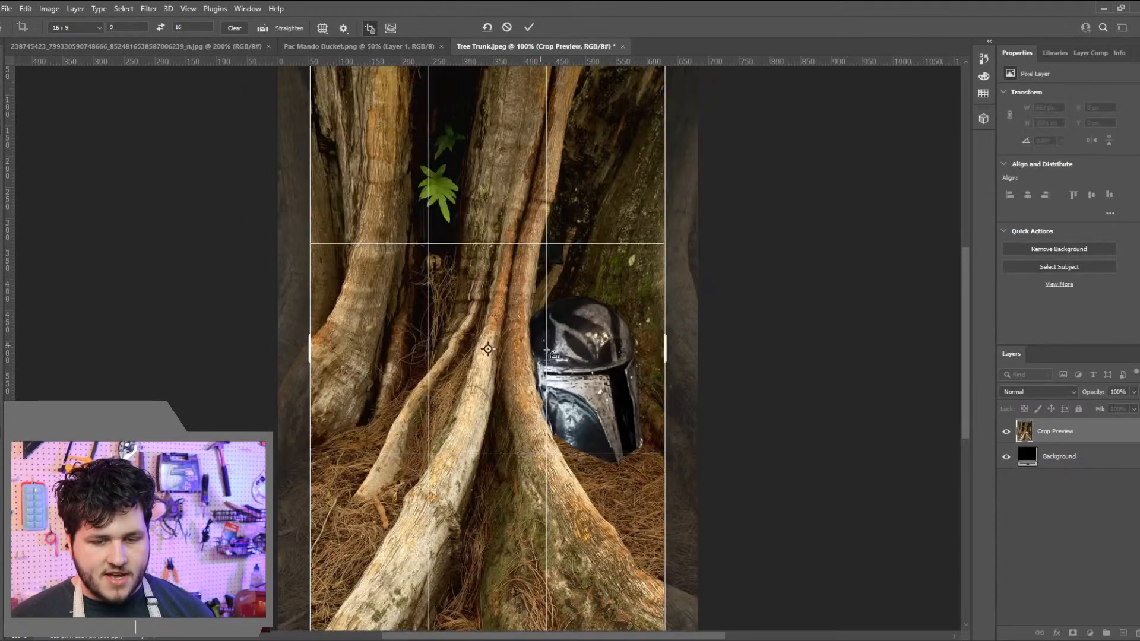
pyautogui.moveTo(576, 422); pyautogui.dragTo(543, 419)
pyautogui.press('Return')
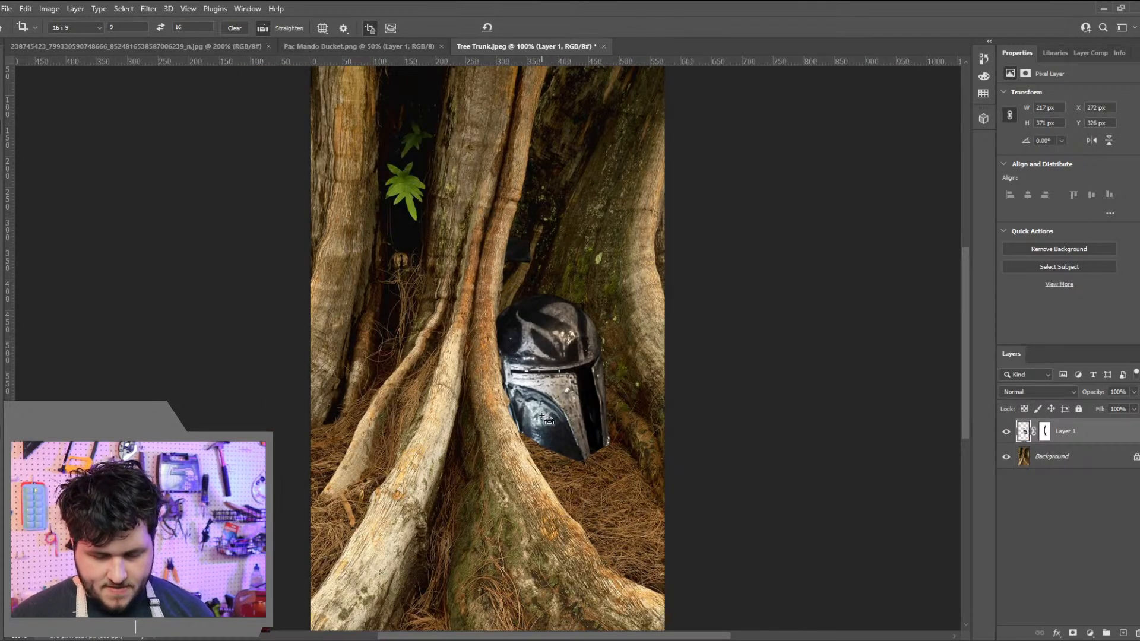
pyautogui.hotkey('ctrl', 'z')
pyautogui.scroll(2, 596, 279)
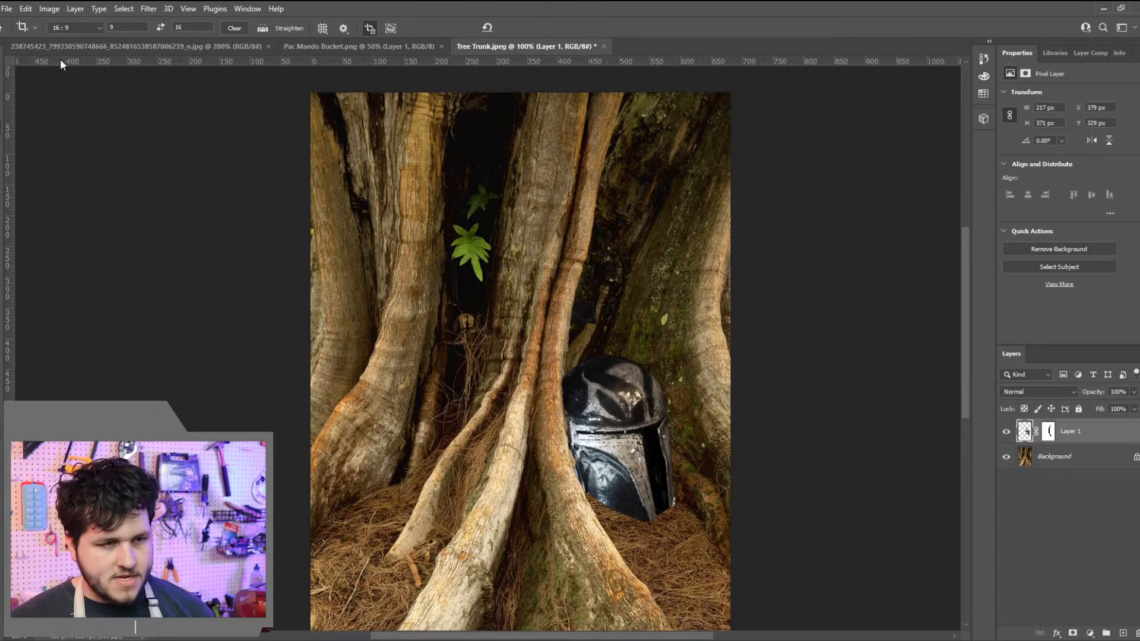
# Crop the image to a 4:5 (8:10) frame that keeps the upper part and cuts off the lowest strip of roots
pyautogui.click(93, 30)
pyautogui.click(93, 84)
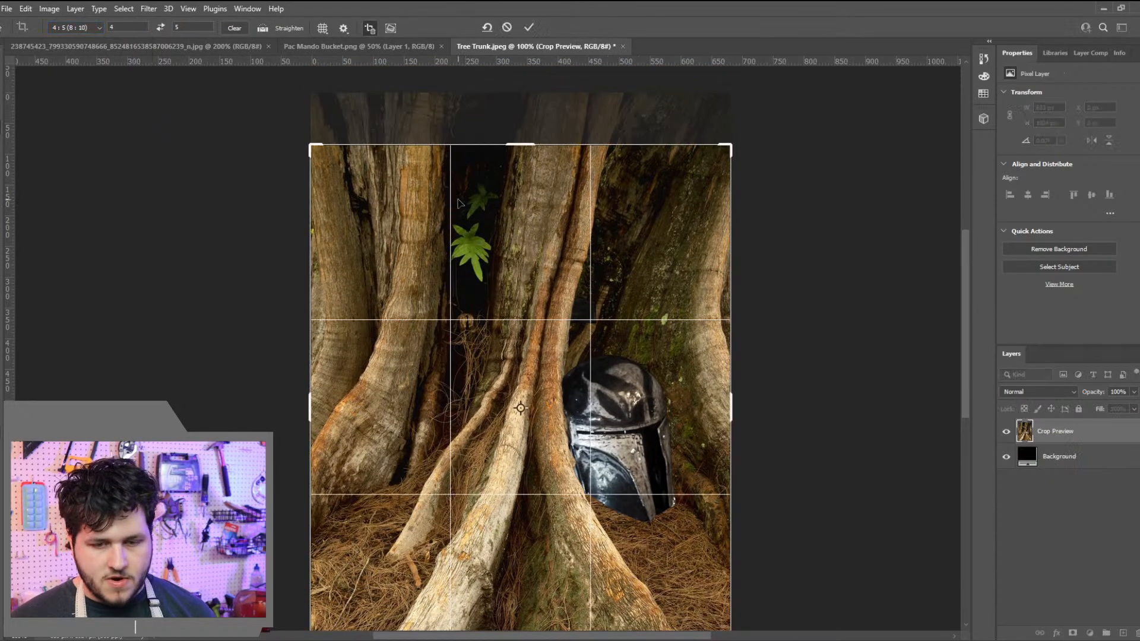
pyautogui.hotkey('ctrl', '-')
pyautogui.moveTo(549, 308); pyautogui.dragTo(549, 361)
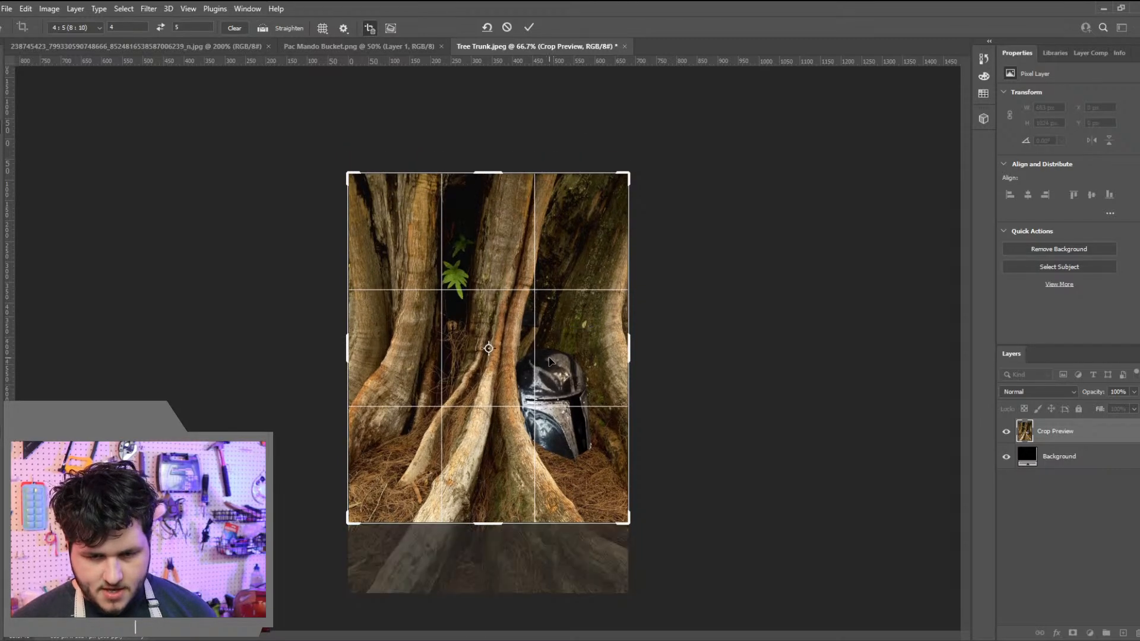
pyautogui.press('Return')
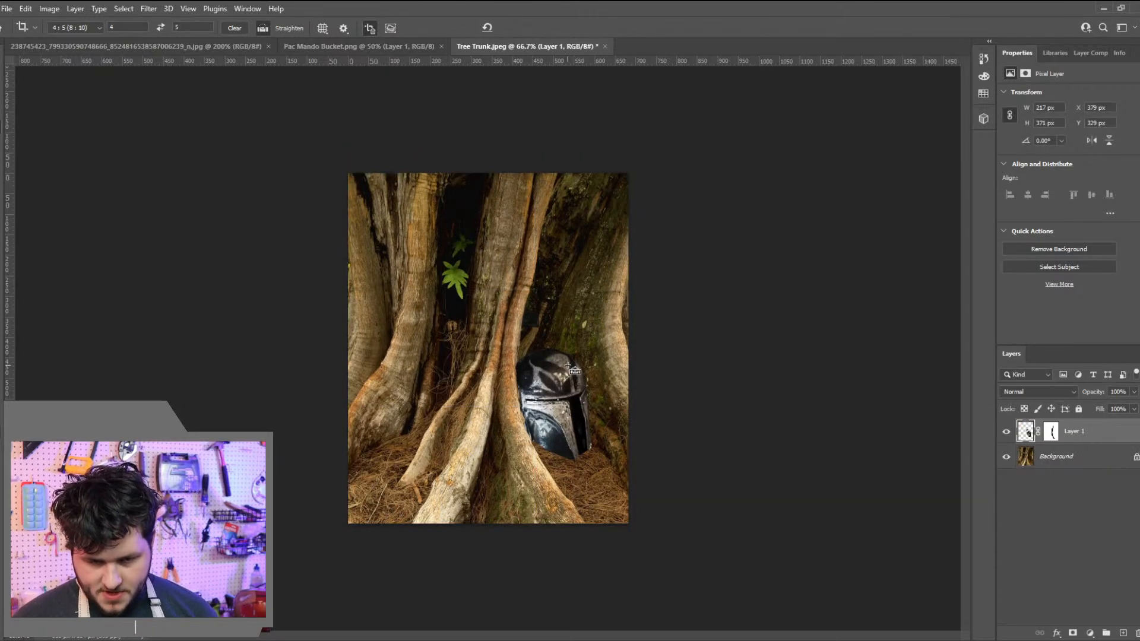
pyautogui.hotkey('ctrl', '+')
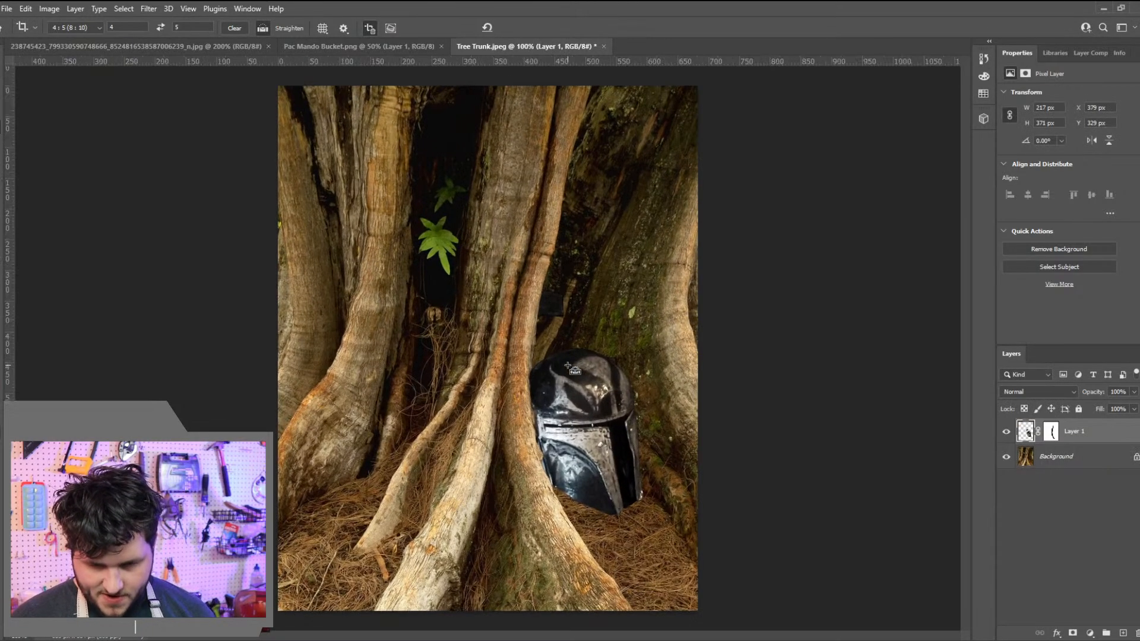
pyautogui.click(1123, 634)
pyautogui.moveTo(1053, 433); pyautogui.dragTo(1066, 470)
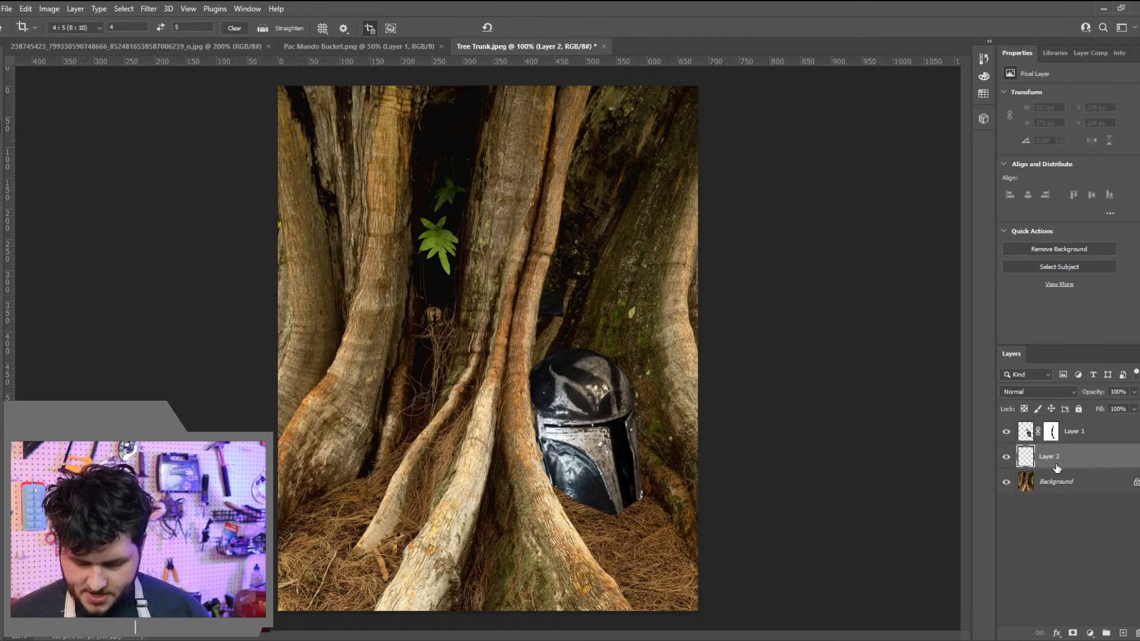
pyautogui.press('Delete')
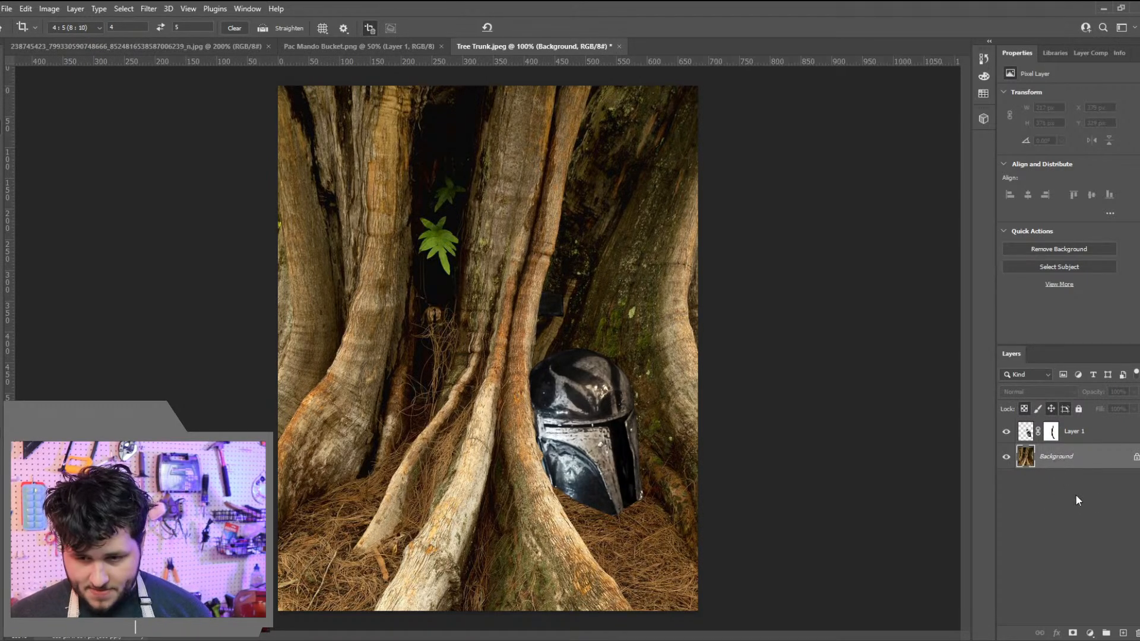
# Duplicate the background layer and darken the ground beneath the helmet with the Burn tool, range Highlights, exposure 21%
pyautogui.hotkey('ctrl', 'j')
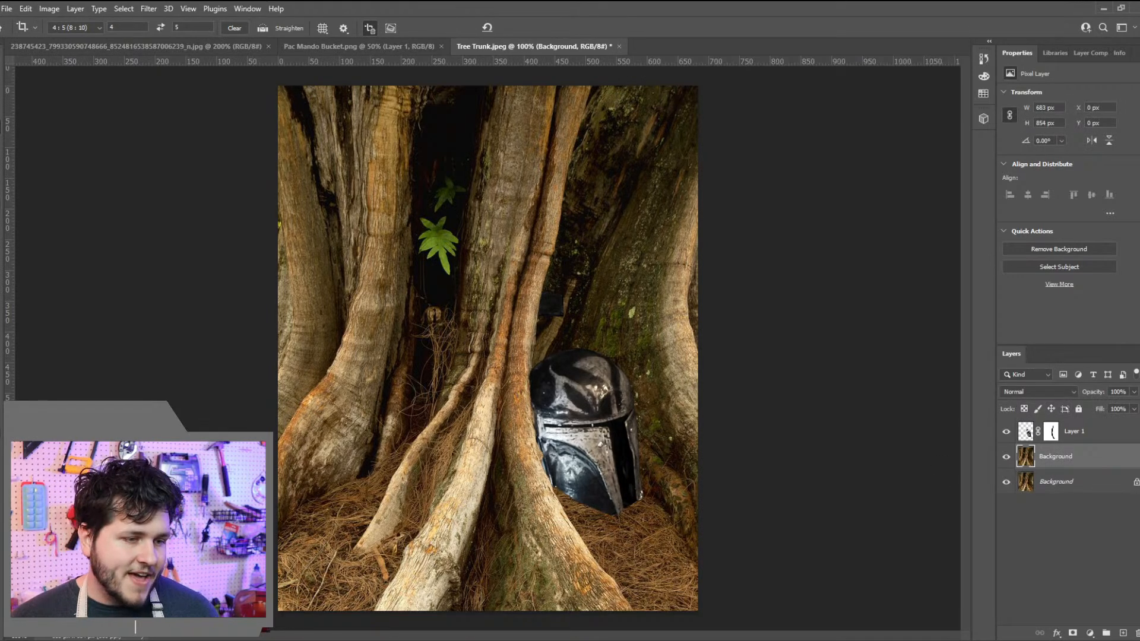
pyautogui.press('o')
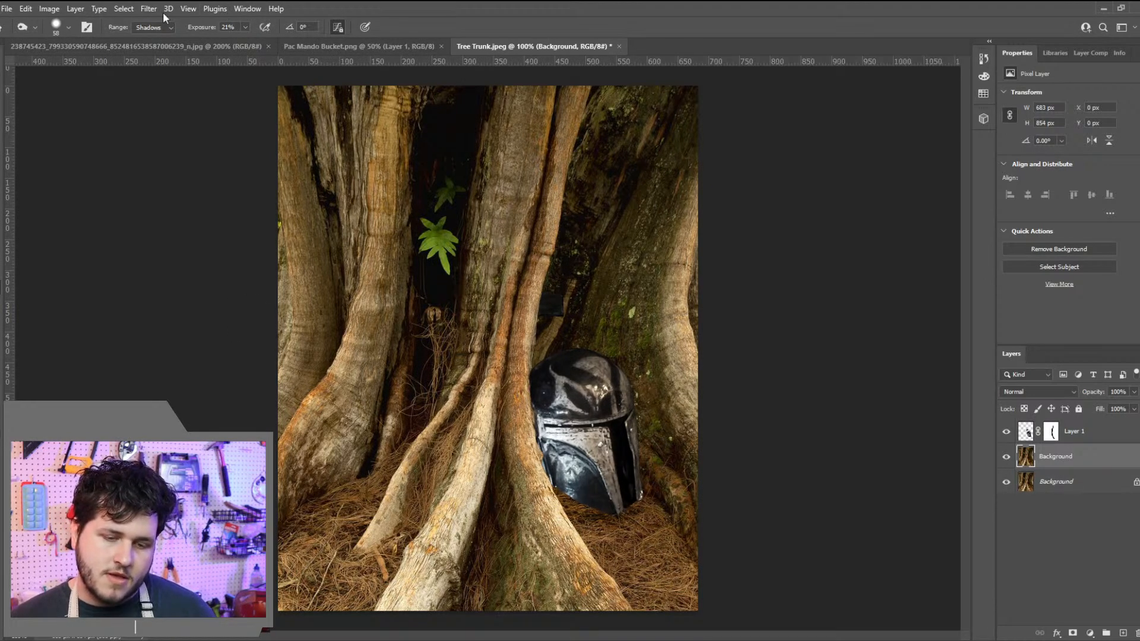
pyautogui.click(155, 48)
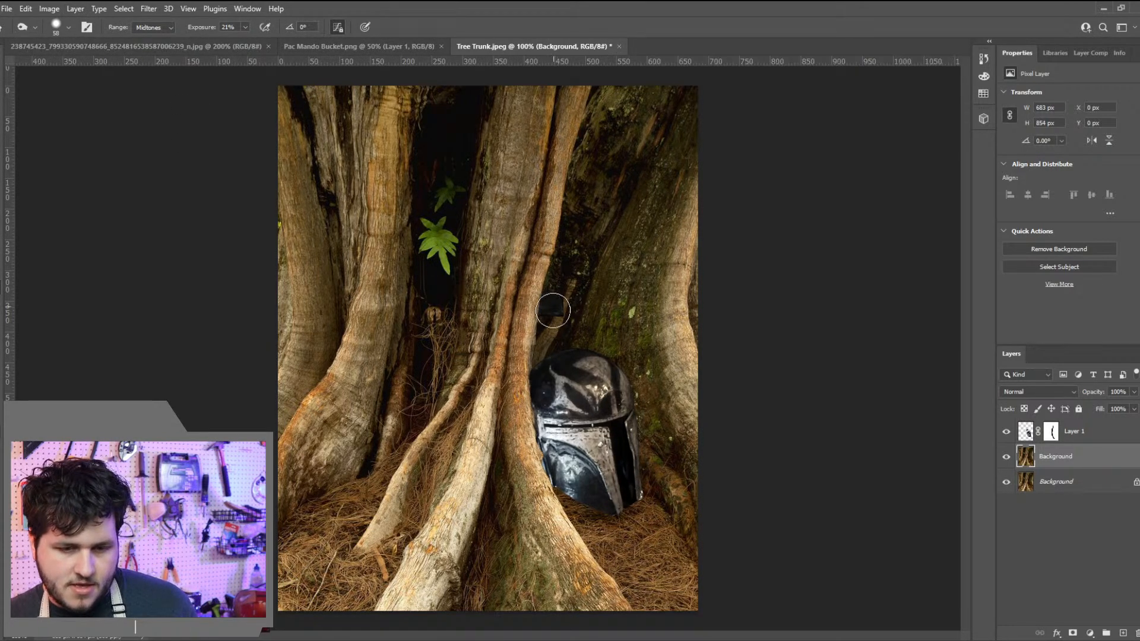
pyautogui.click(157, 27)
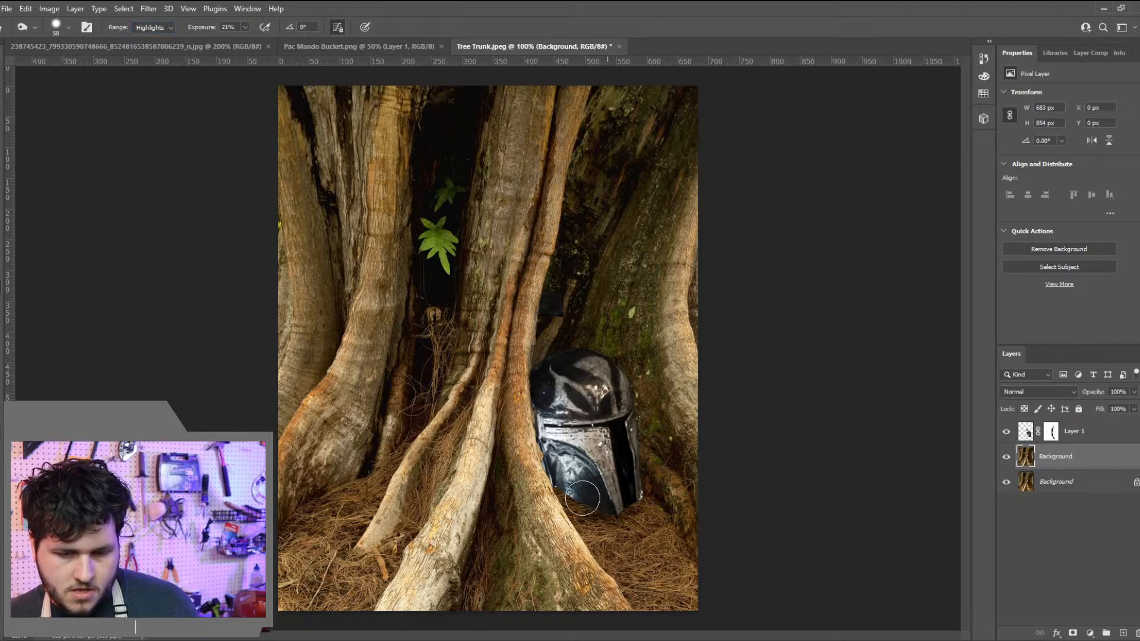
pyautogui.moveTo(623, 503)
pyautogui.mouseDown()
pyautogui.moveTo(581, 490)
pyautogui.moveTo(627, 505)
pyautogui.moveTo(571, 472)
pyautogui.moveTo(637, 501)
pyautogui.moveTo(619, 510)
pyautogui.moveTo(561, 468)
pyautogui.moveTo(623, 513)
pyautogui.moveTo(634, 494)
pyautogui.moveTo(588, 493)
pyautogui.mouseUp()
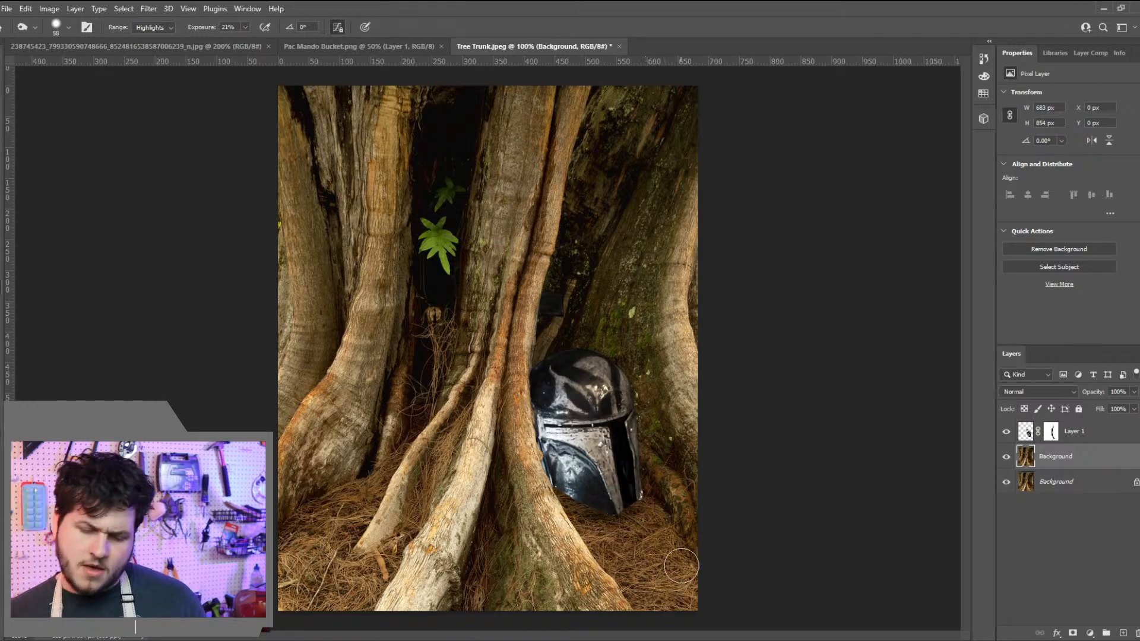
# Enlarge the Burn brush to 149 px and darken the background around the helmet
pyautogui.hotkey('ctrl', '-')
pyautogui.hotkey('ctrl', '-')
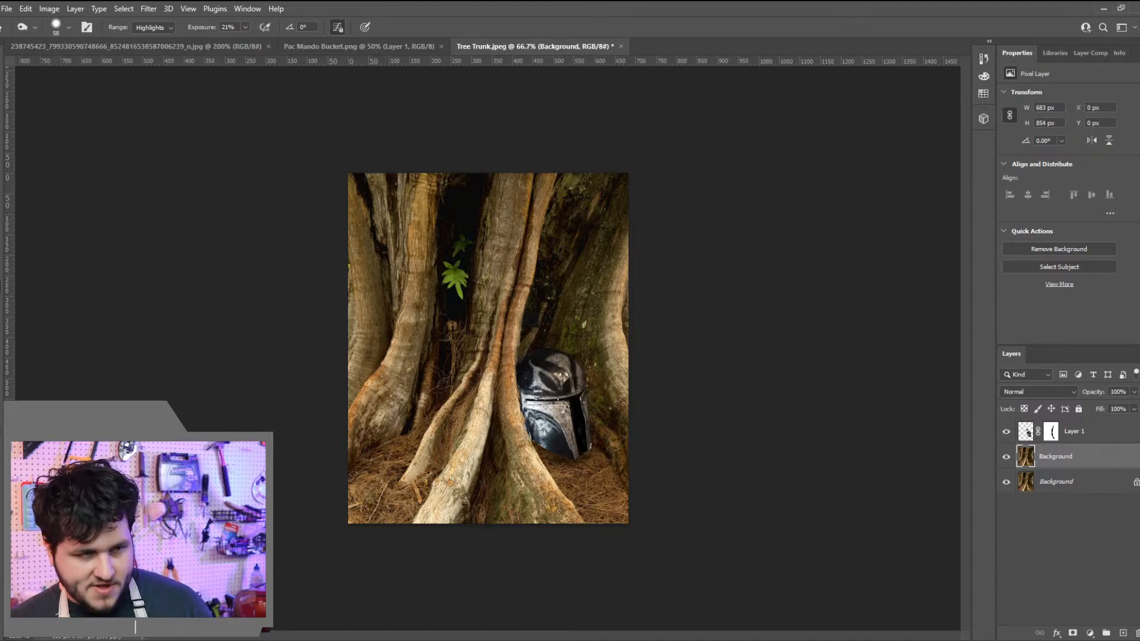
pyautogui.click(50, 26)
pyautogui.moveTo(71, 66); pyautogui.dragTo(97, 63)
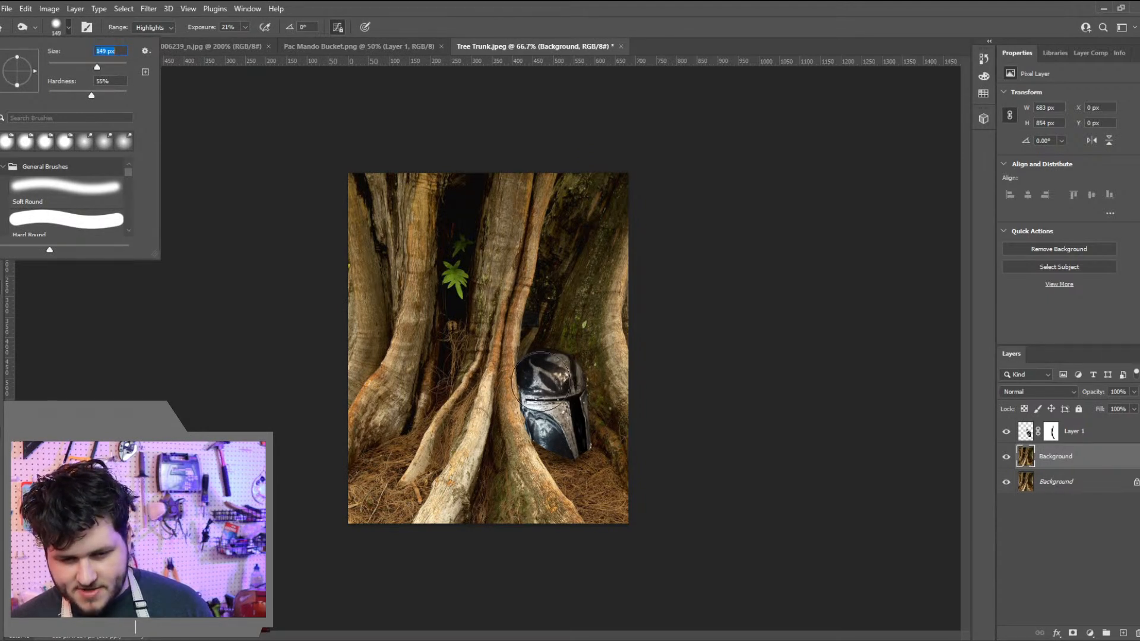
pyautogui.click(543, 379)
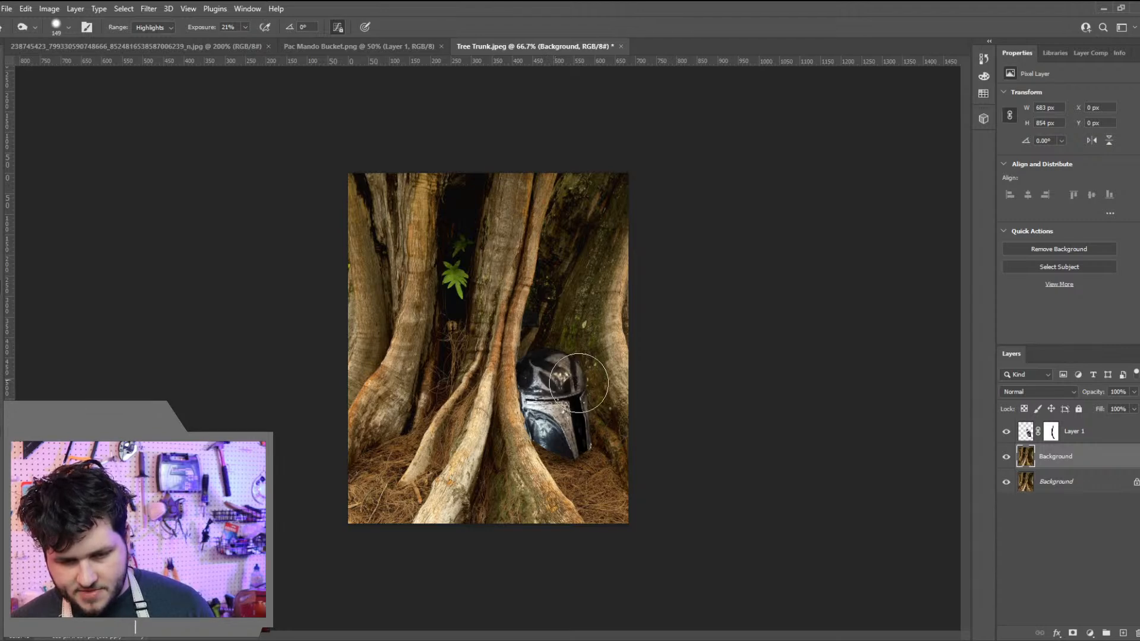
# Select the bright reflection on the helmet's dome with the Object Selection tool in Lasso mode
pyautogui.hotkey('ctrl', '+')
pyautogui.hotkey('ctrl', '+')
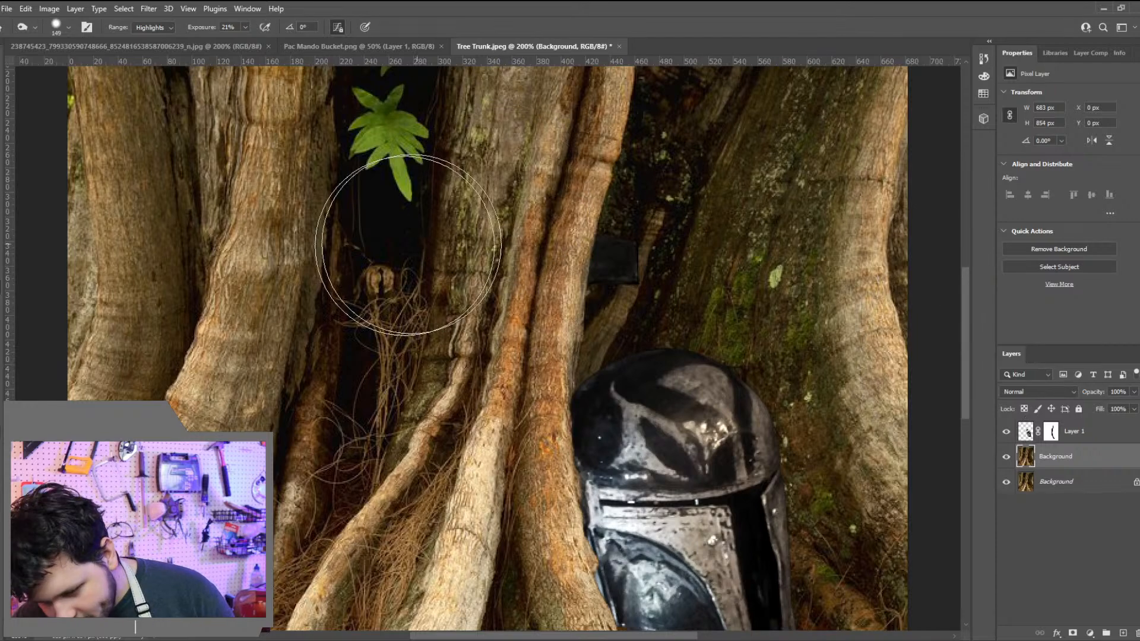
pyautogui.press('l')
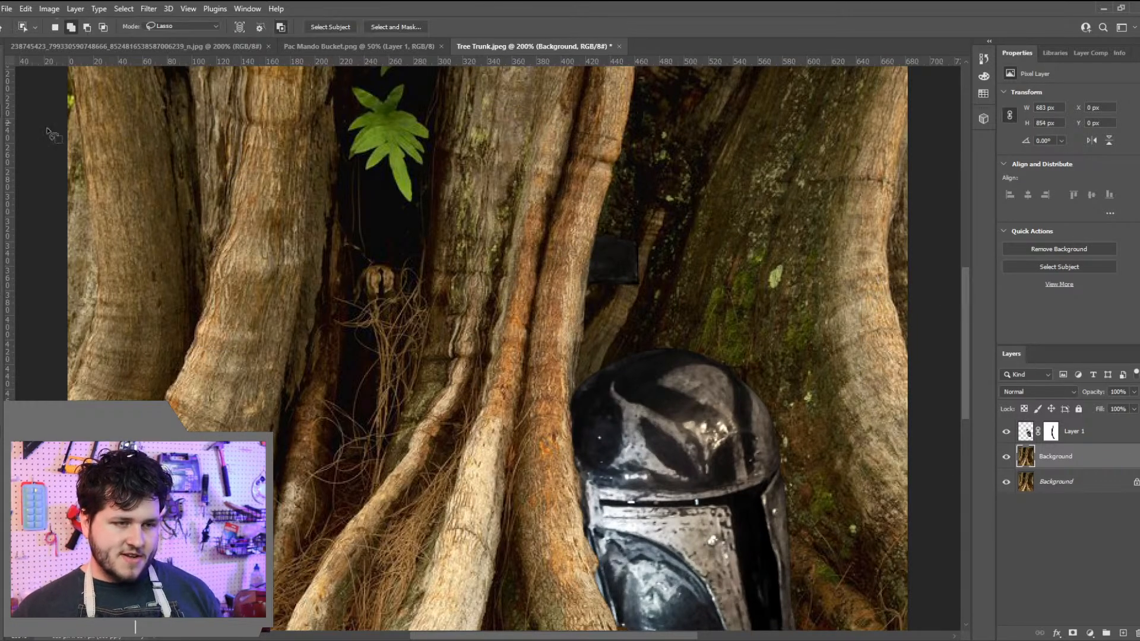
pyautogui.moveTo(688, 415)
pyautogui.mouseDown()
pyautogui.moveTo(682, 426)
pyautogui.moveTo(708, 442)
pyautogui.moveTo(731, 441)
pyautogui.moveTo(736, 428)
pyautogui.moveTo(691, 416)
pyautogui.mouseUp()
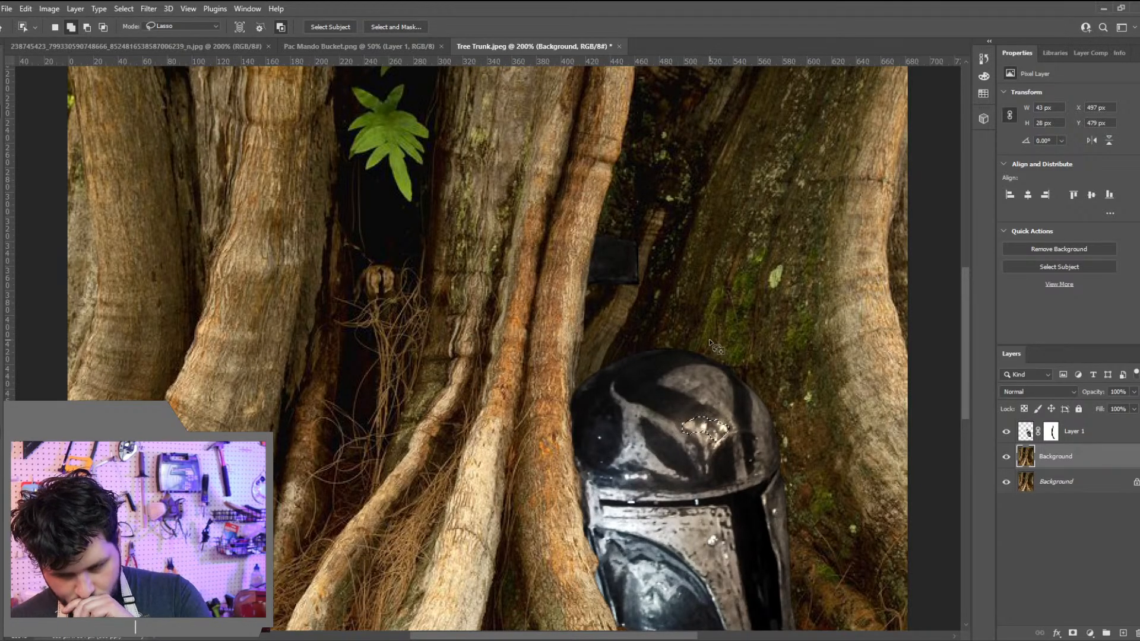
# Try a Content-Aware Fill of the selected reflection area on the duplicated background layer
pyautogui.click(47, 10)
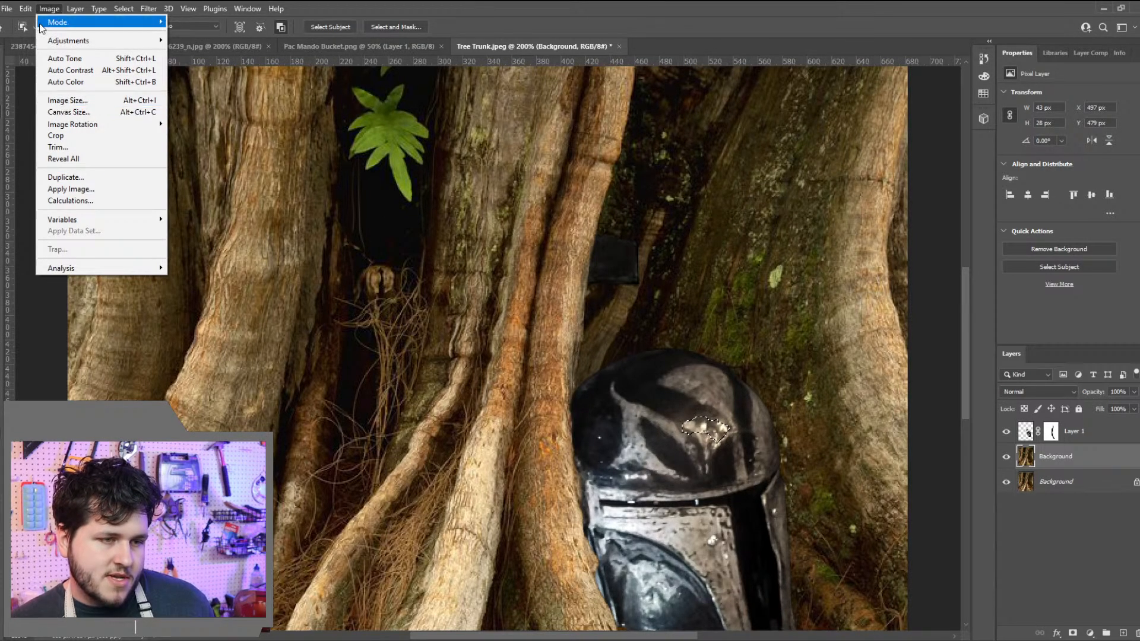
pyautogui.moveTo(25, 8)
pyautogui.click(71, 224)
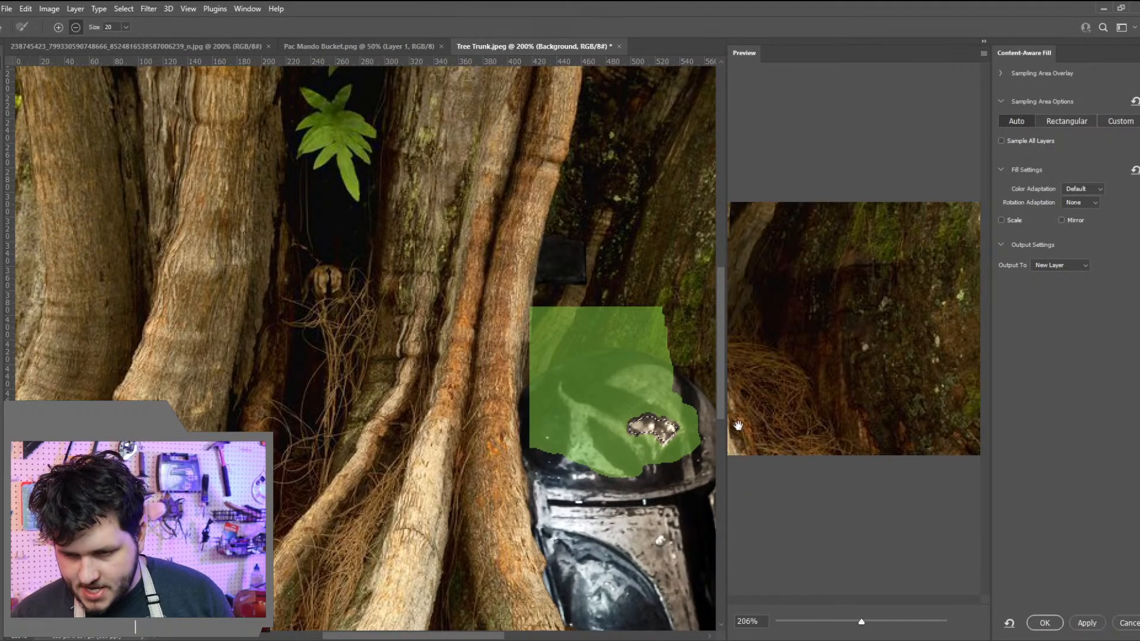
pyautogui.scroll(-4, 872, 483)
pyautogui.scroll(-2, 872, 484)
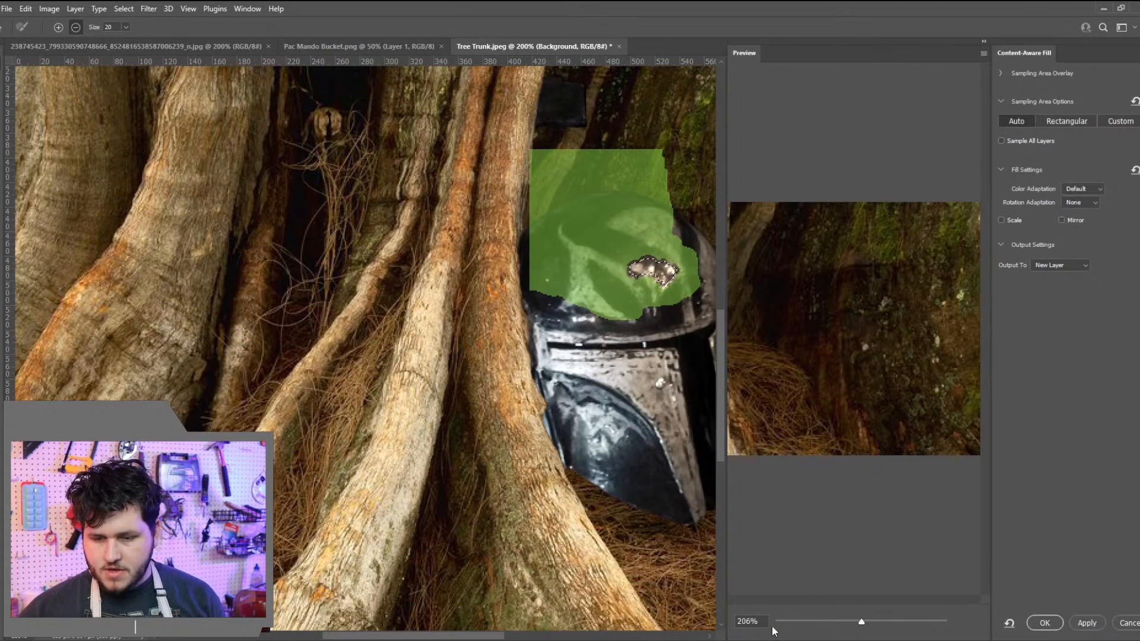
pyautogui.moveTo(861, 621)
pyautogui.mouseDown()
pyautogui.moveTo(908, 623)
pyautogui.moveTo(859, 622)
pyautogui.mouseUp()
pyautogui.click(1044, 623)
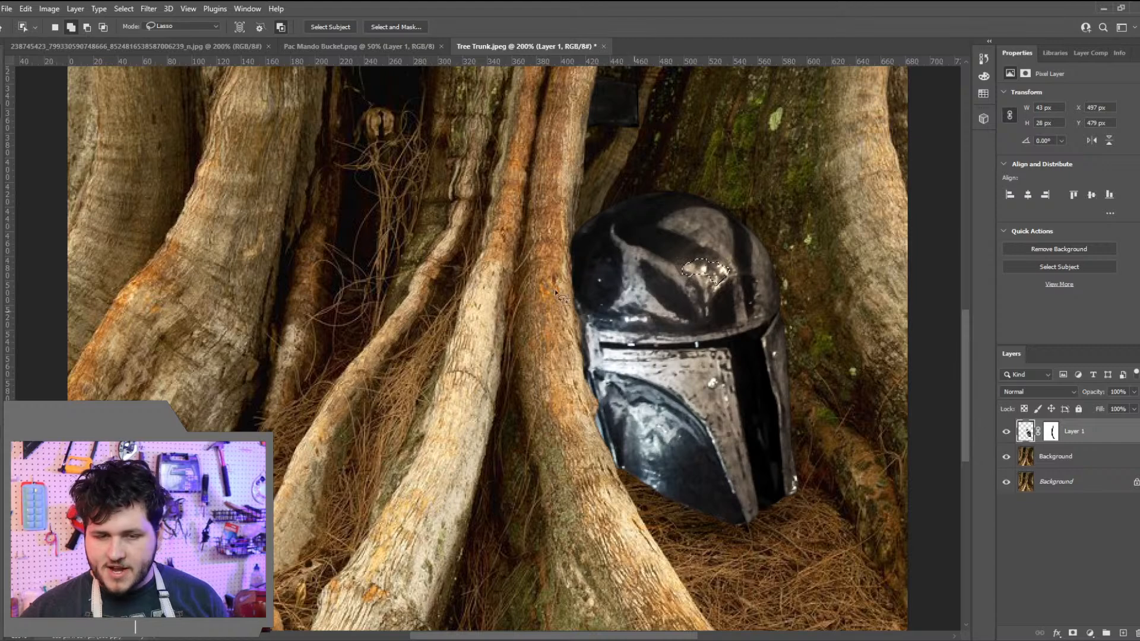
# Fill the dome reflection on the helmet layer with Content-Aware Fill, output to a new layer, and deselect
pyautogui.click(28, 10)
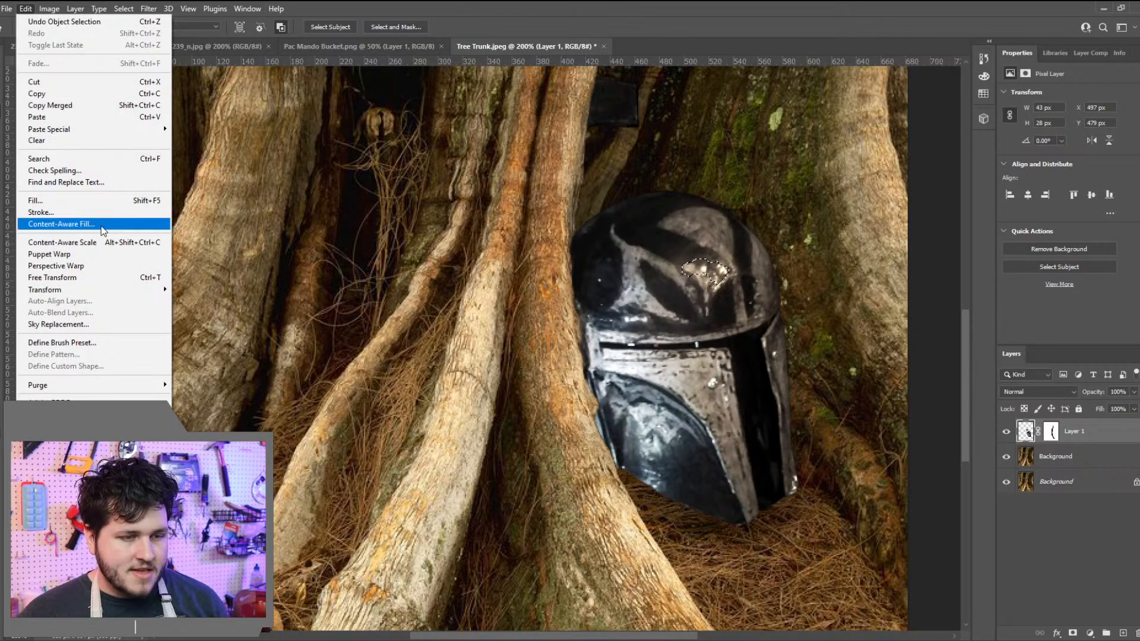
pyautogui.click(116, 223)
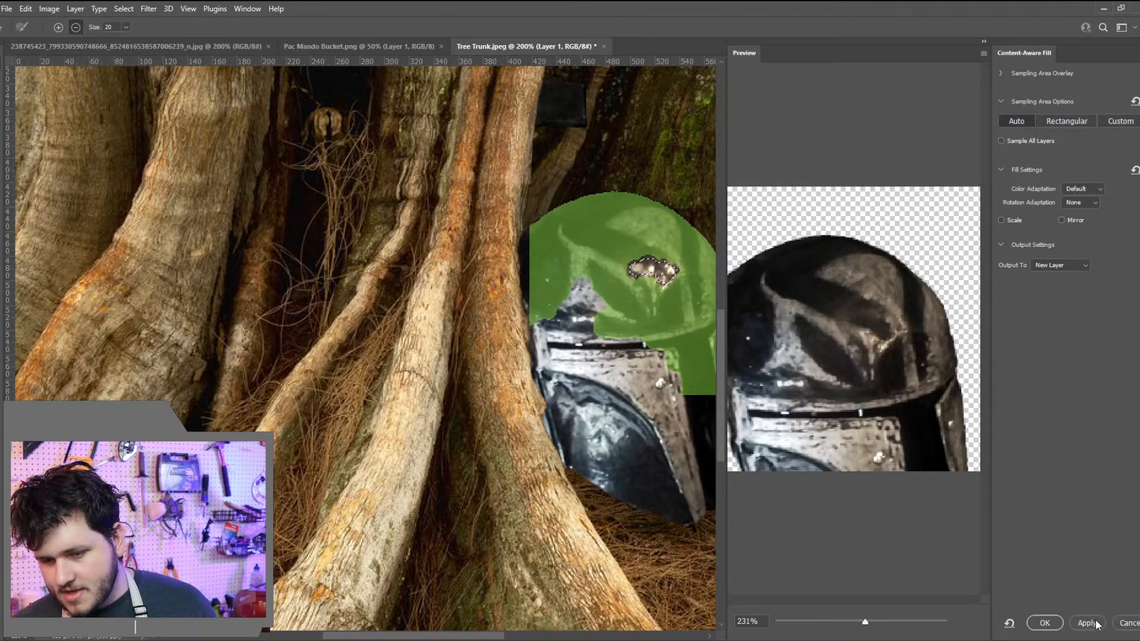
pyautogui.click(1045, 624)
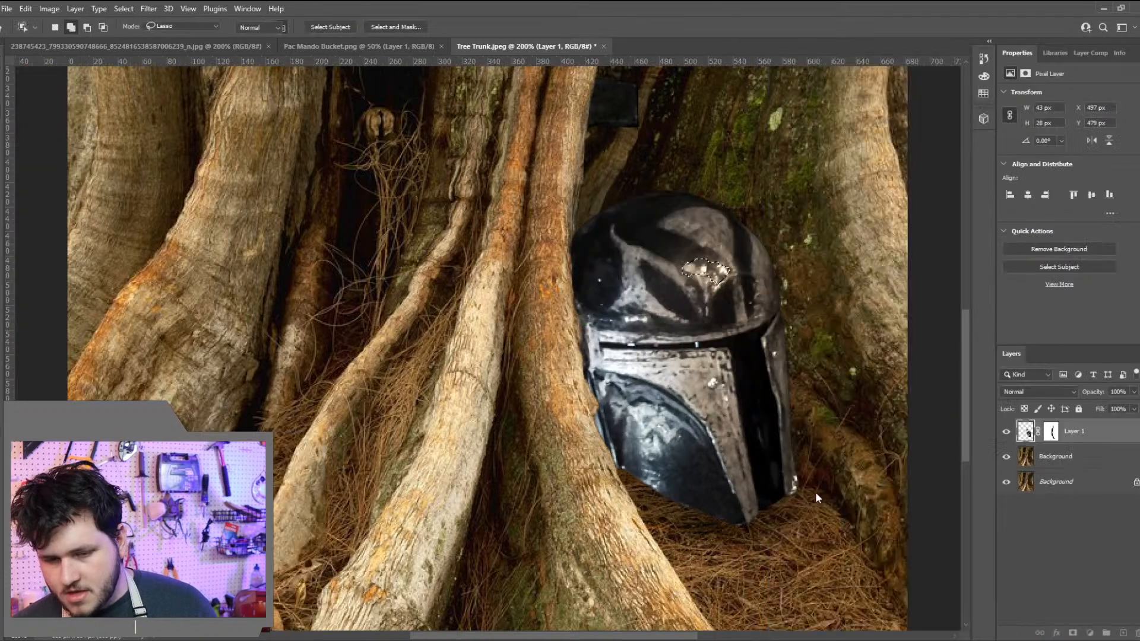
pyautogui.hotkey('ctrl', 'd')
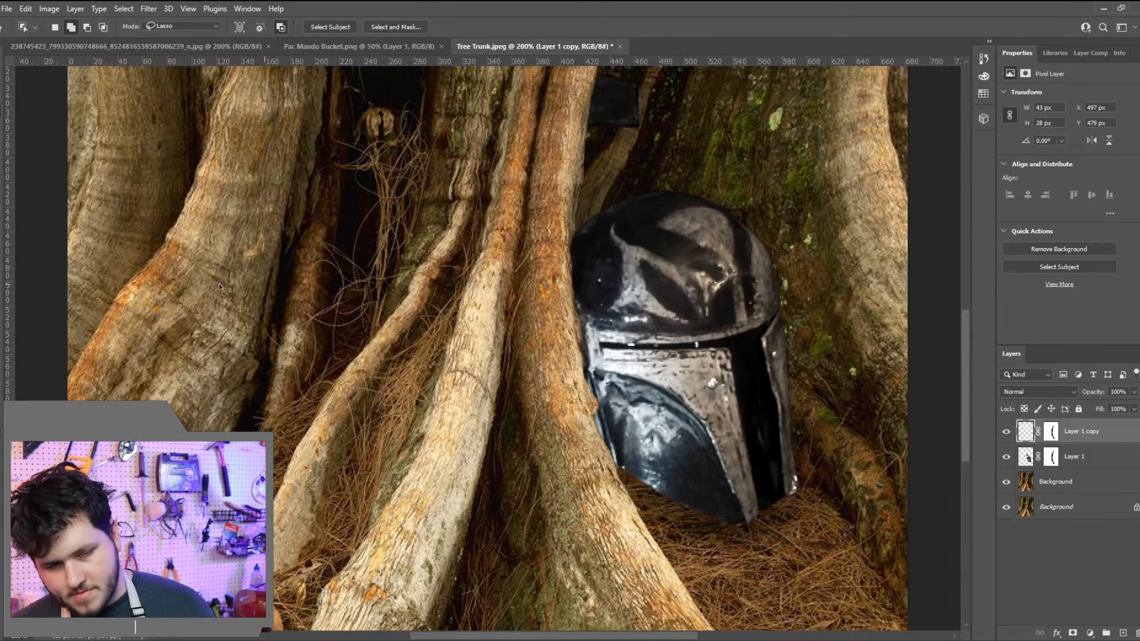
# Merge the reflection fill layer with the masked helmet layer
pyautogui.rightClick(1028, 439)
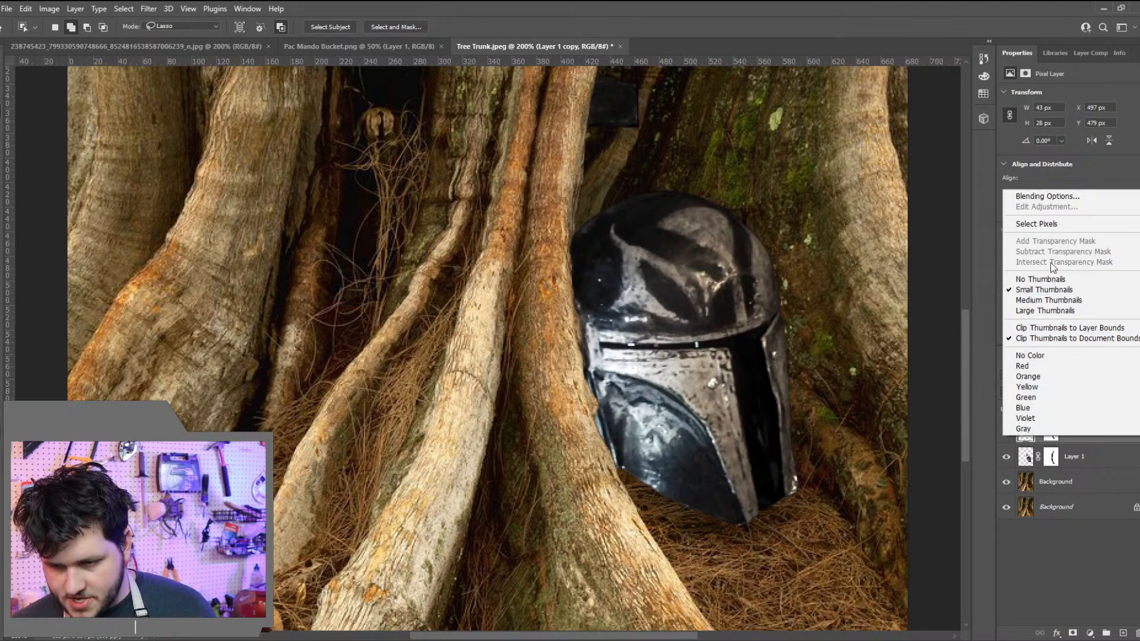
pyautogui.click(1086, 463)
pyautogui.keyDown('shift'); pyautogui.click(1086, 465); pyautogui.keyUp('shift')
pyautogui.rightClick(1086, 463)
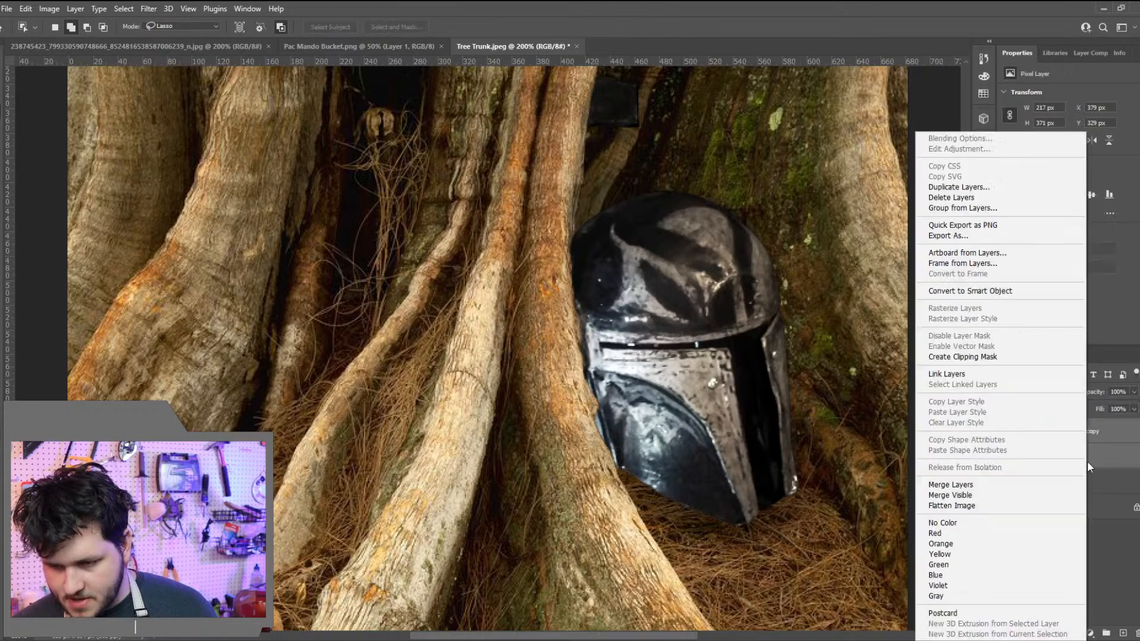
pyautogui.click(950, 484)
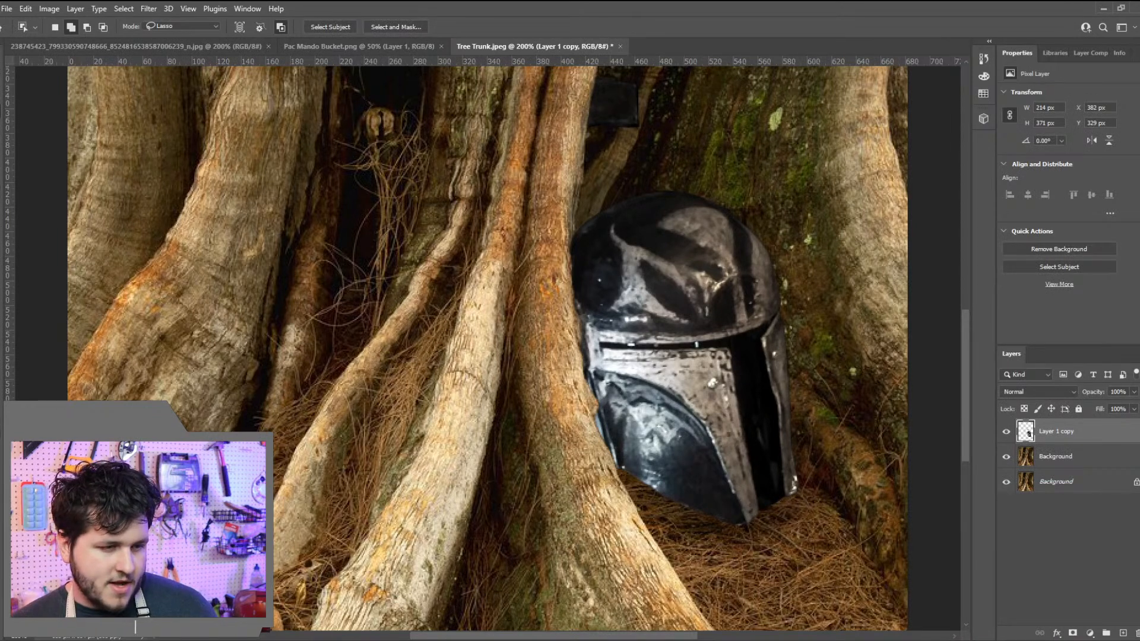
# Switch to the Spot Healing Brush and set its size to 6 px for retouching the helmet
pyautogui.press('j')
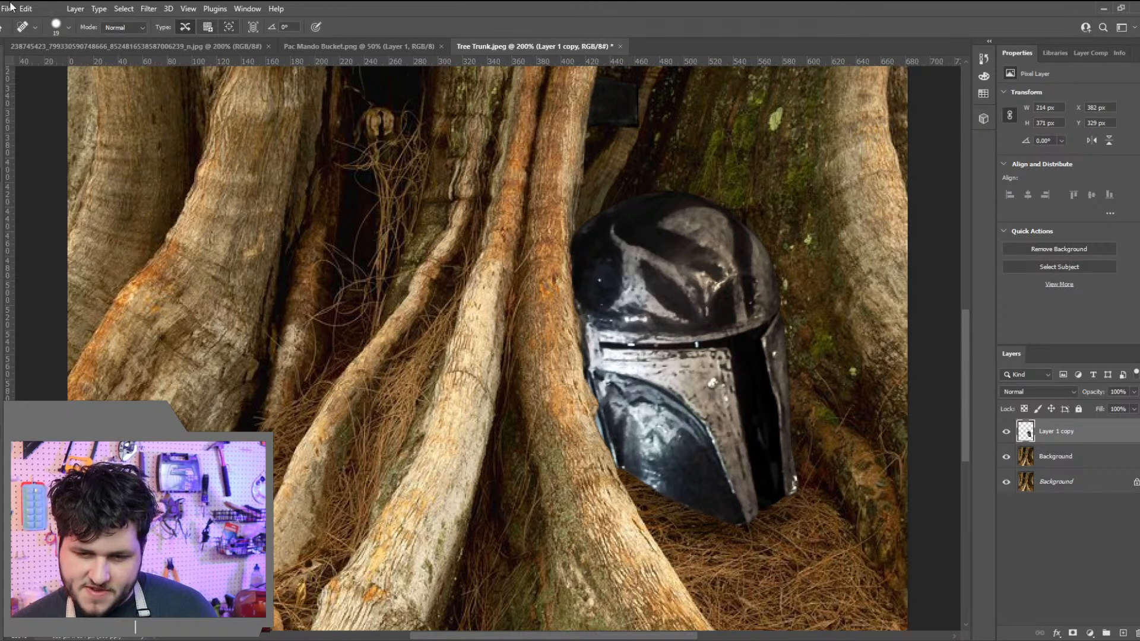
pyautogui.click(64, 30)
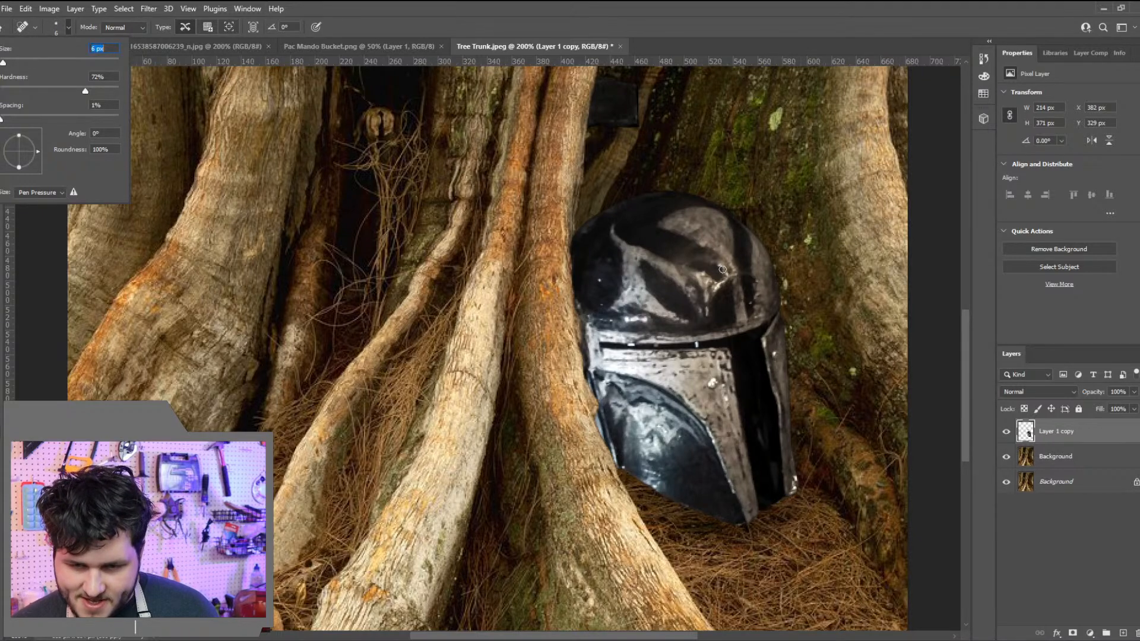
pyautogui.press('Return')
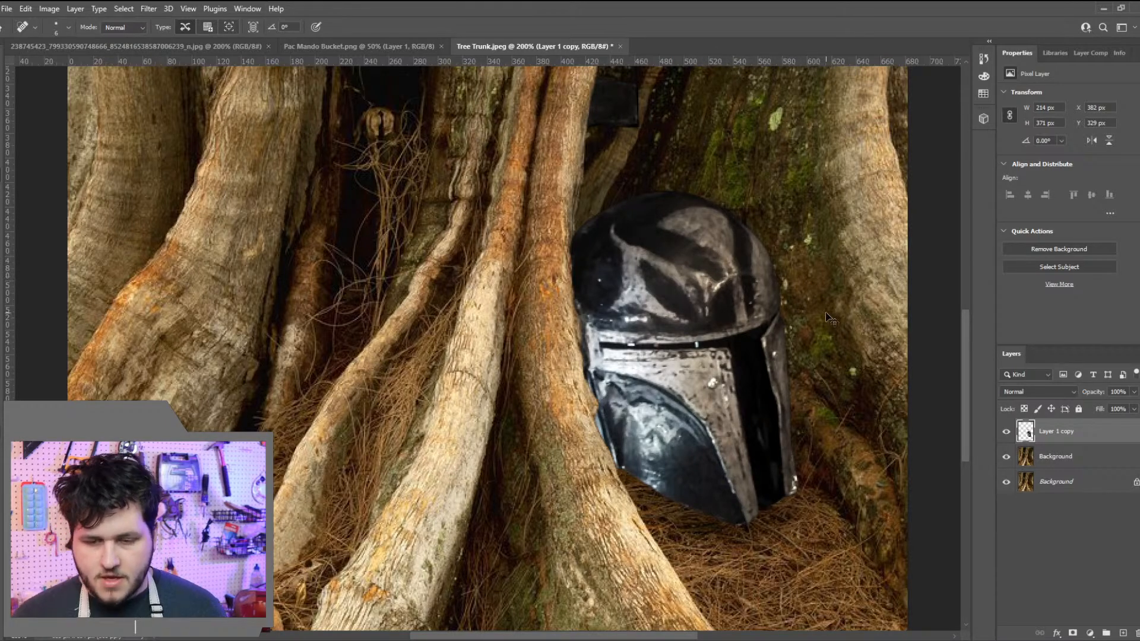
# Select the entire canvas with the helmet layer active and open the context options over the image
pyautogui.hotkey('ctrl', '-')
pyautogui.hotkey('ctrl', '-')
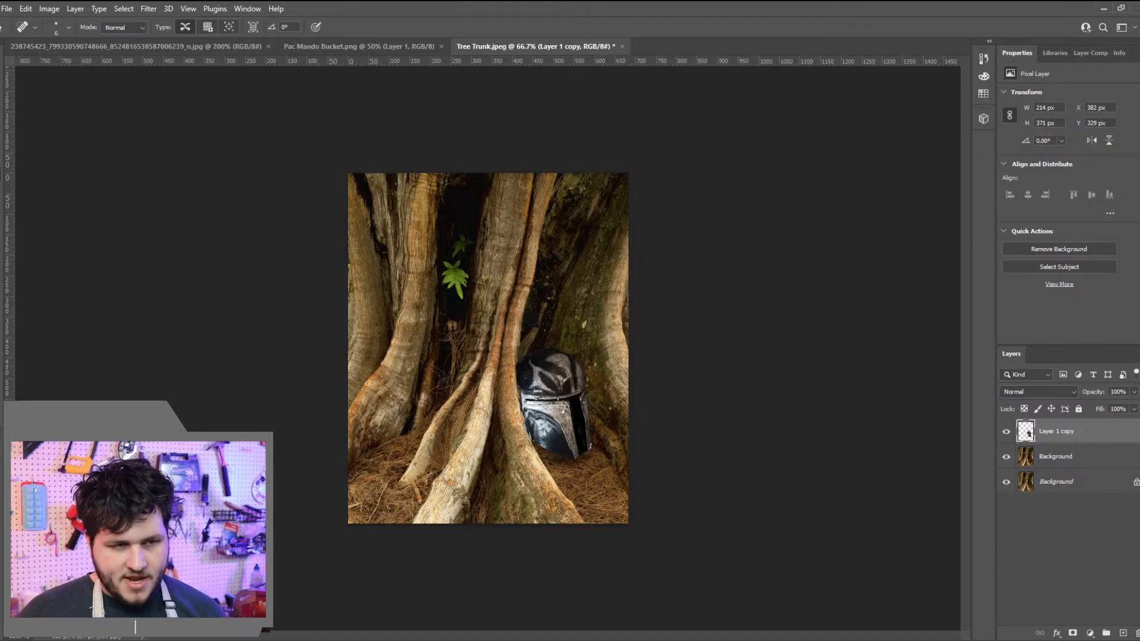
pyautogui.press('v')
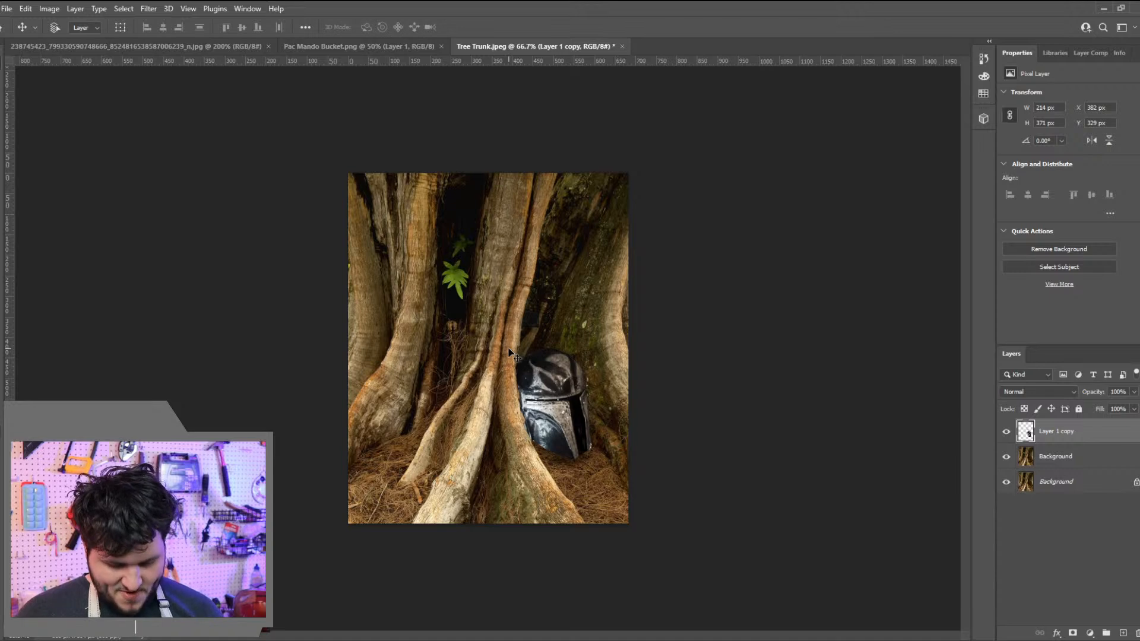
pyautogui.press('ctrl')
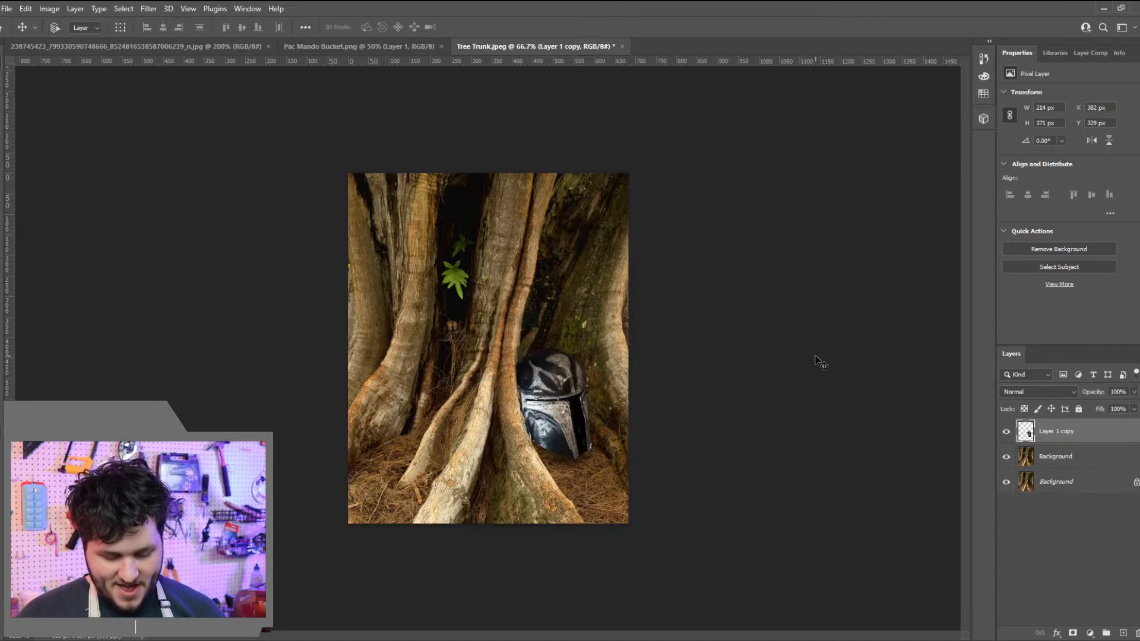
pyautogui.press('a')
pyautogui.hotkey('ctrl', 'a')
pyautogui.rightClick(552, 305)
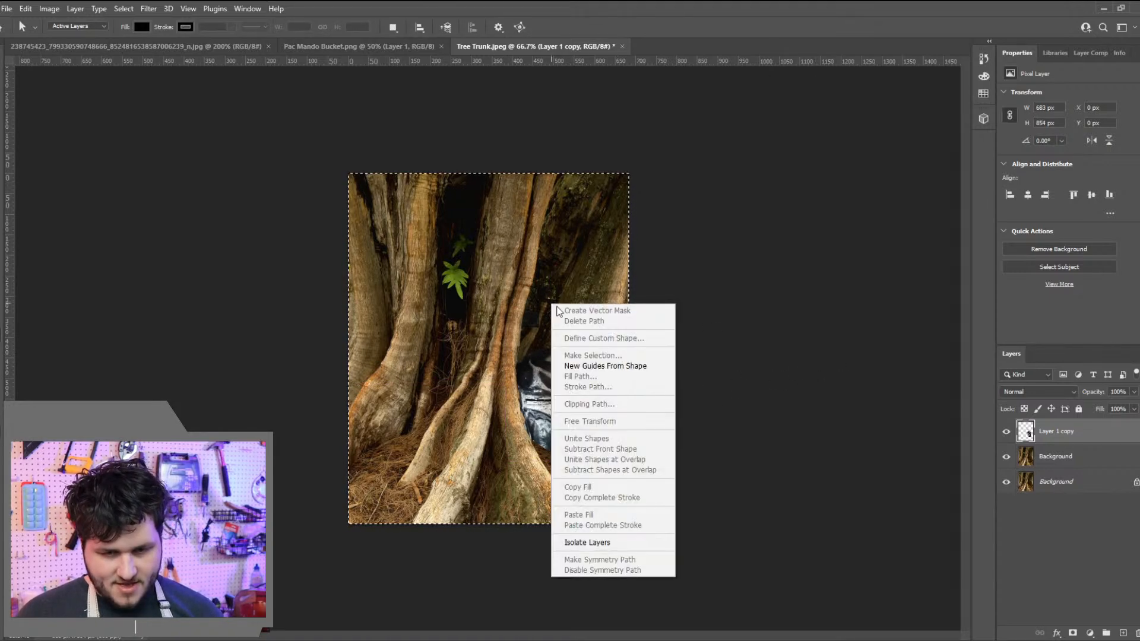
# Try flipping the helmet layer horizontally on its own, and undo the flip
pyautogui.click(836, 320)
pyautogui.hotkey('ctrl', 't')
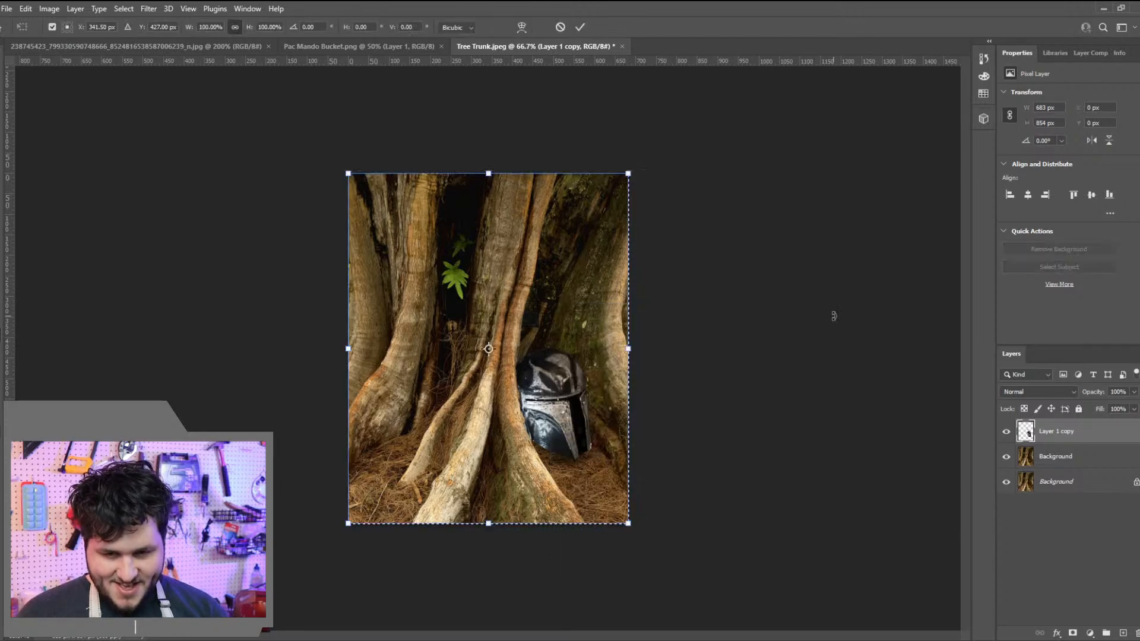
pyautogui.rightClick(575, 322)
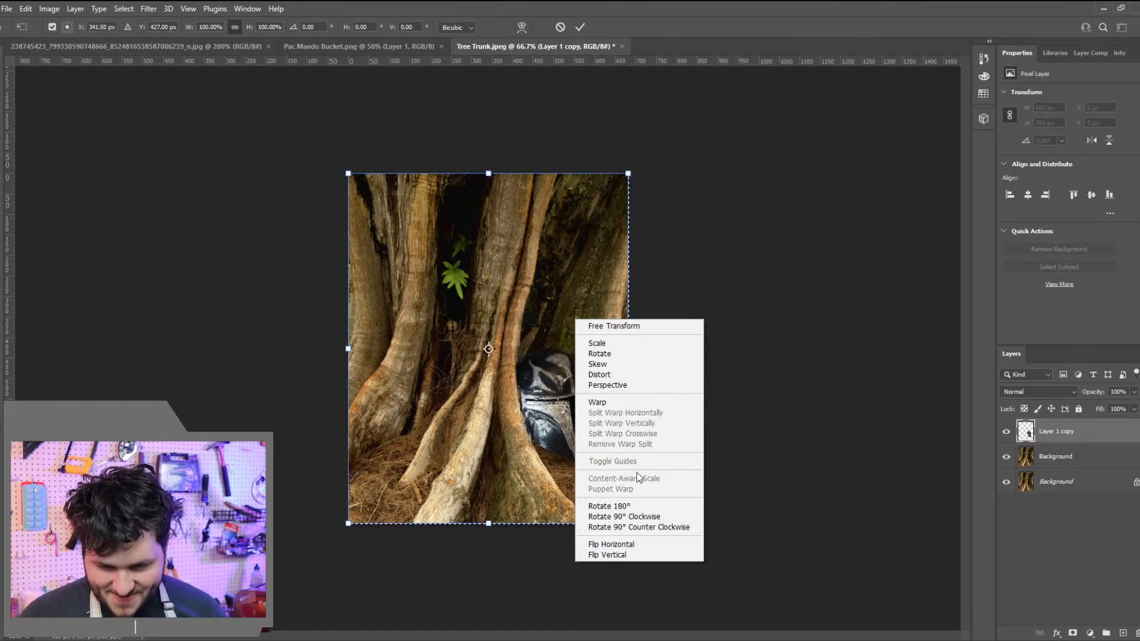
pyautogui.click(661, 543)
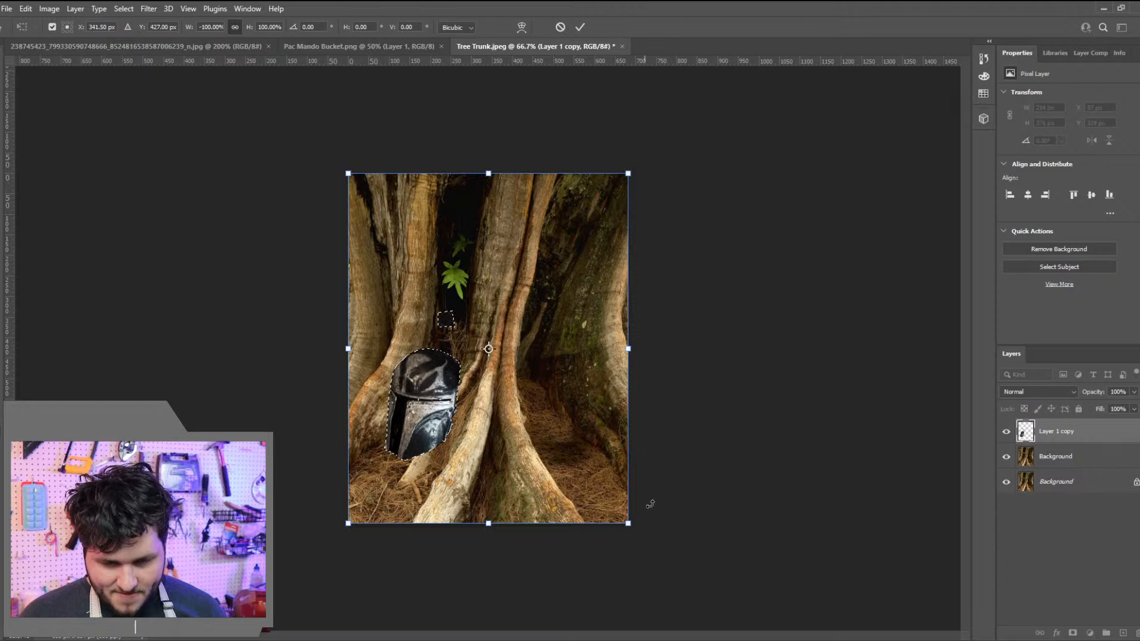
pyautogui.hotkey('ctrl', 'z')
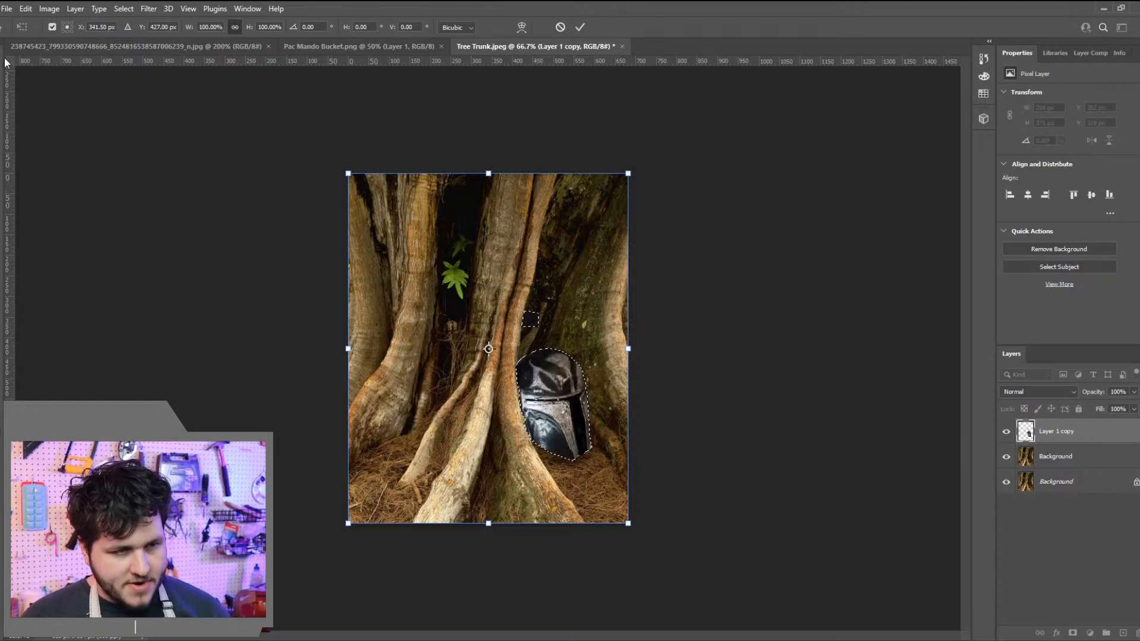
pyautogui.press('Return')
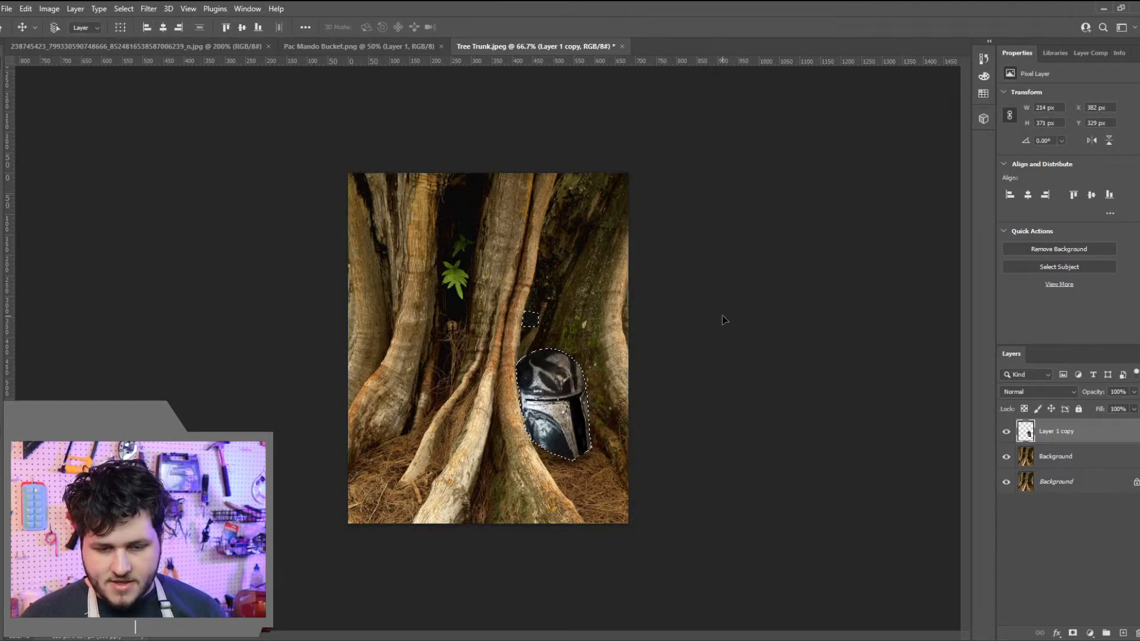
# Flip the helmet layer and the unlocked tree trunk layer horizontally together, leaving out the locked background
pyautogui.keyDown('shift'); pyautogui.click(1074, 465); pyautogui.keyUp('shift')
pyautogui.keyDown('shift'); pyautogui.click(1072, 484); pyautogui.keyUp('shift')
pyautogui.hotkey('ctrl', 't')
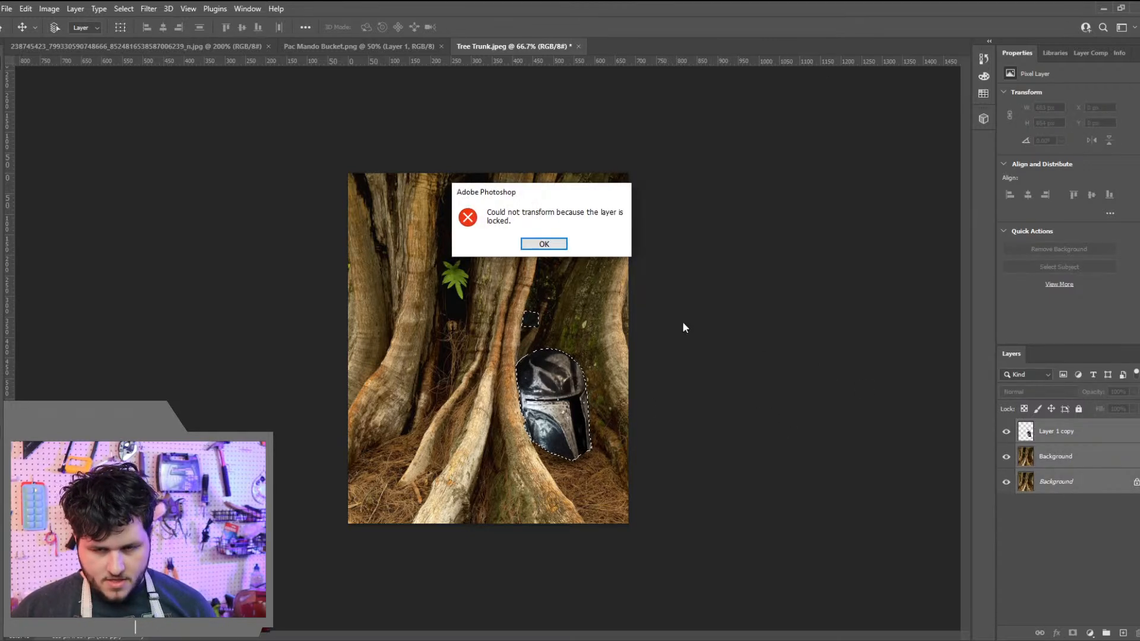
pyautogui.click(544, 244)
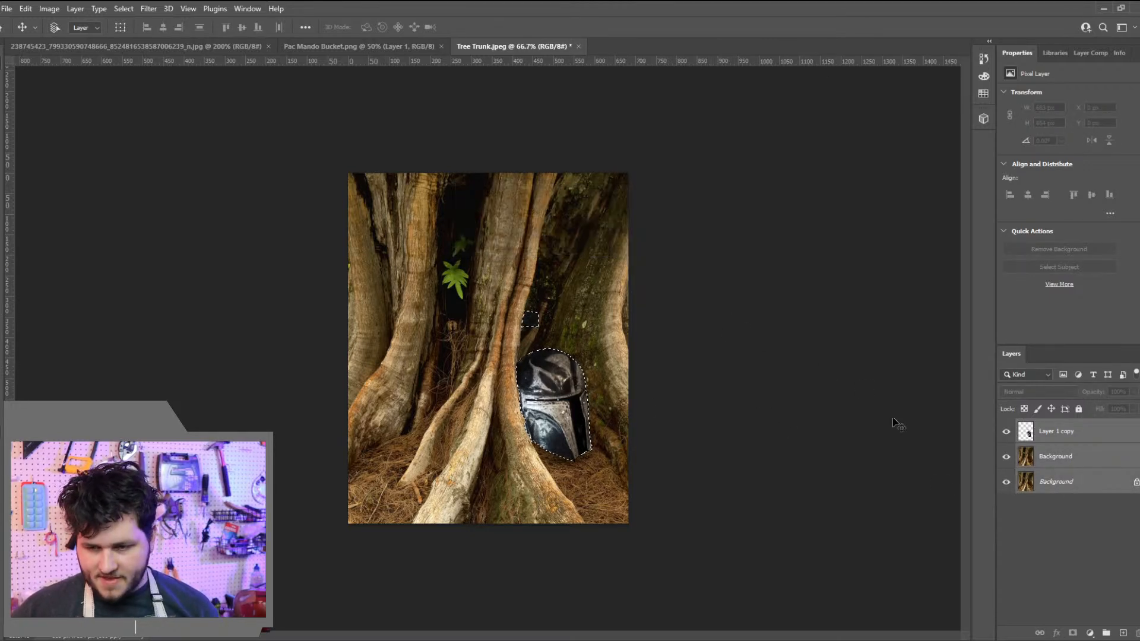
pyautogui.keyDown('ctrl'); pyautogui.click(1058, 488); pyautogui.keyUp('ctrl')
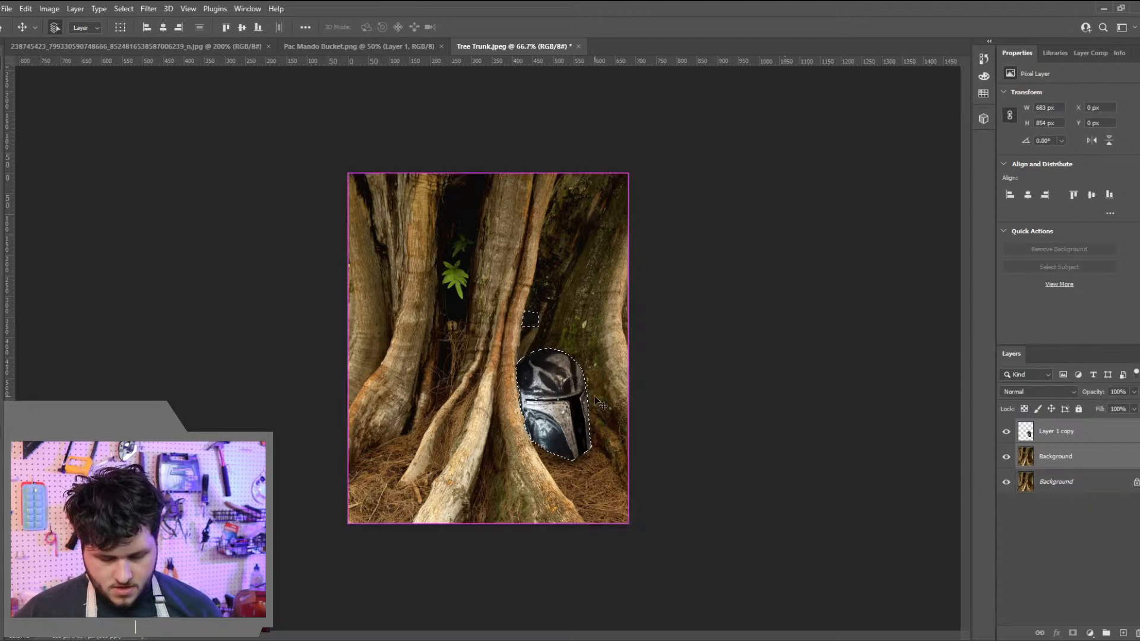
pyautogui.hotkey('ctrl', 't')
pyautogui.rightClick(589, 425)
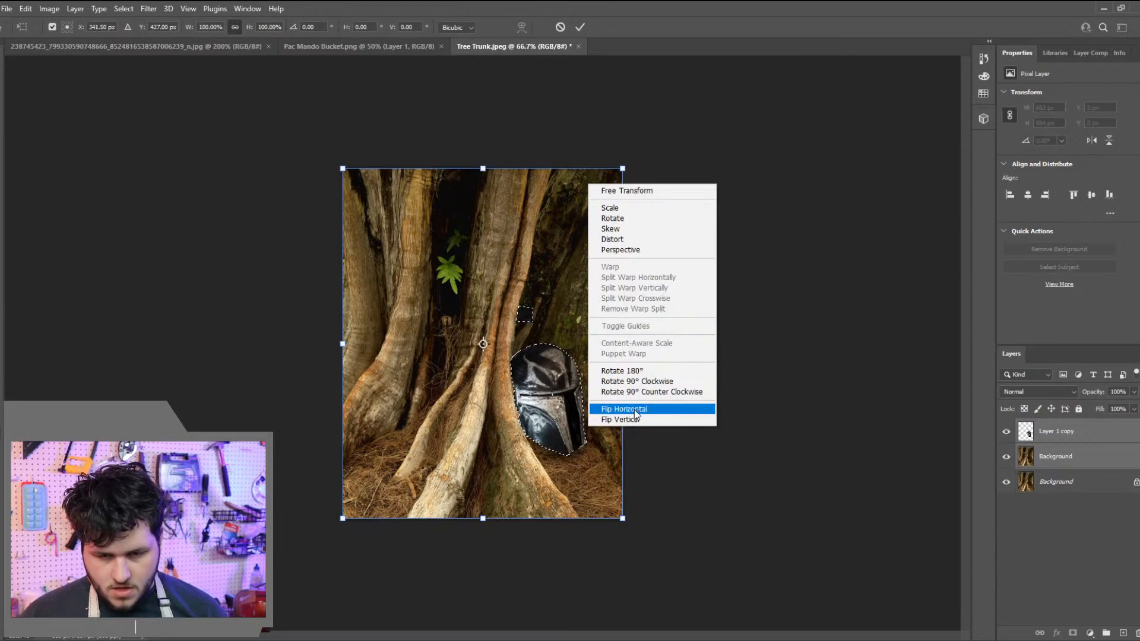
pyautogui.click(634, 409)
pyautogui.press('Return')
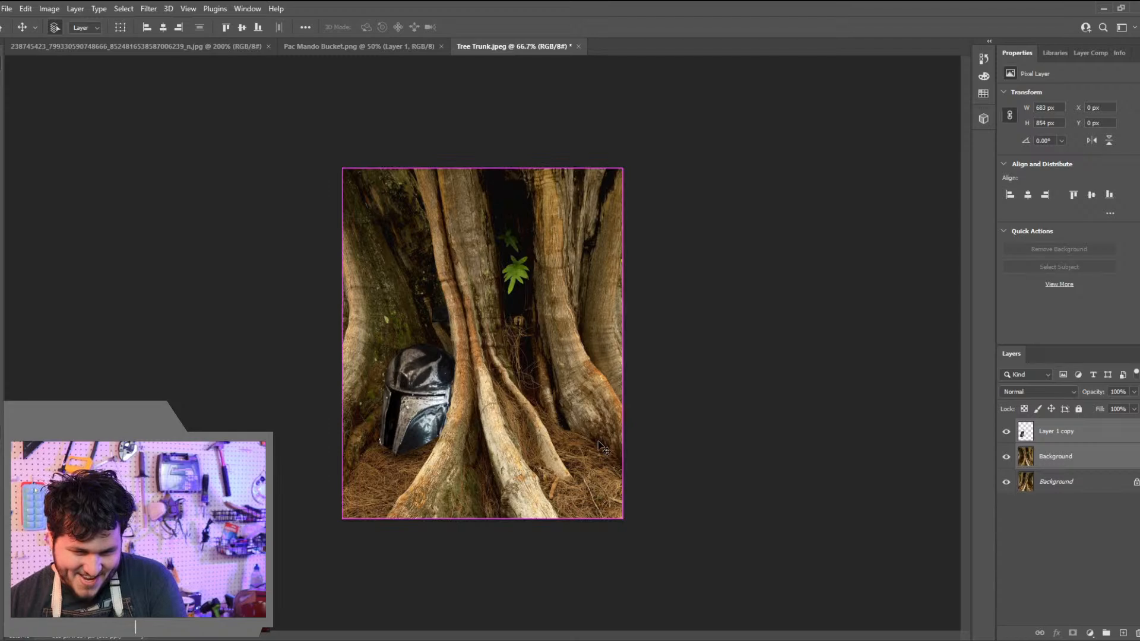
# Lighten the helmet on Layer 1 copy with a 161 px Dodge brush, range Shadows, exposure 43%
pyautogui.hotkey('ctrl', '+')
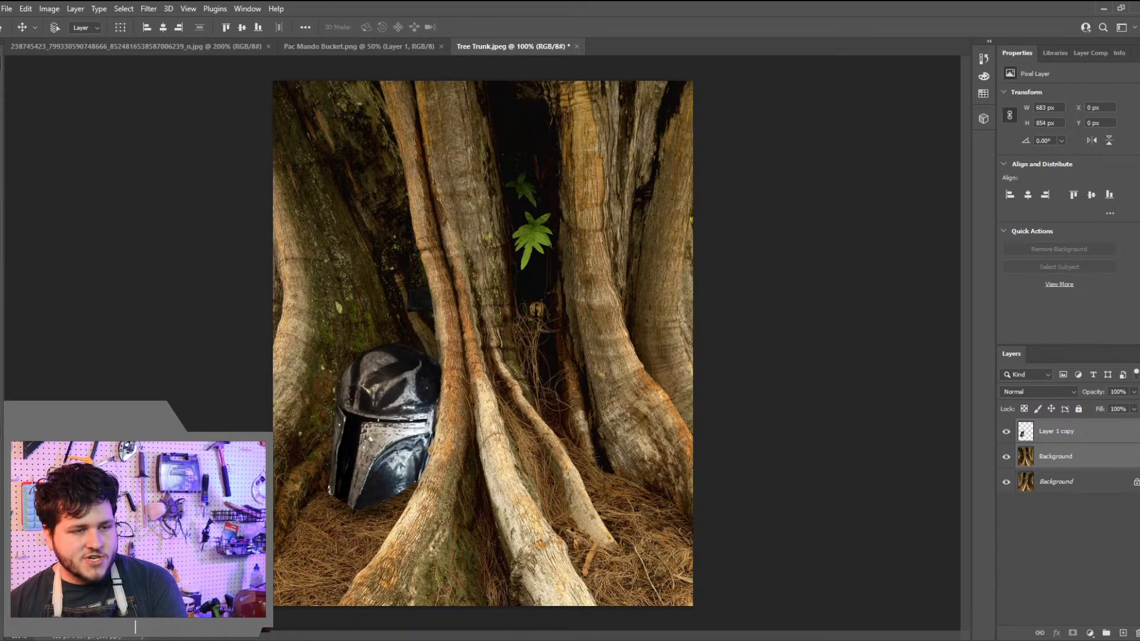
pyautogui.rightClick(1, 281)
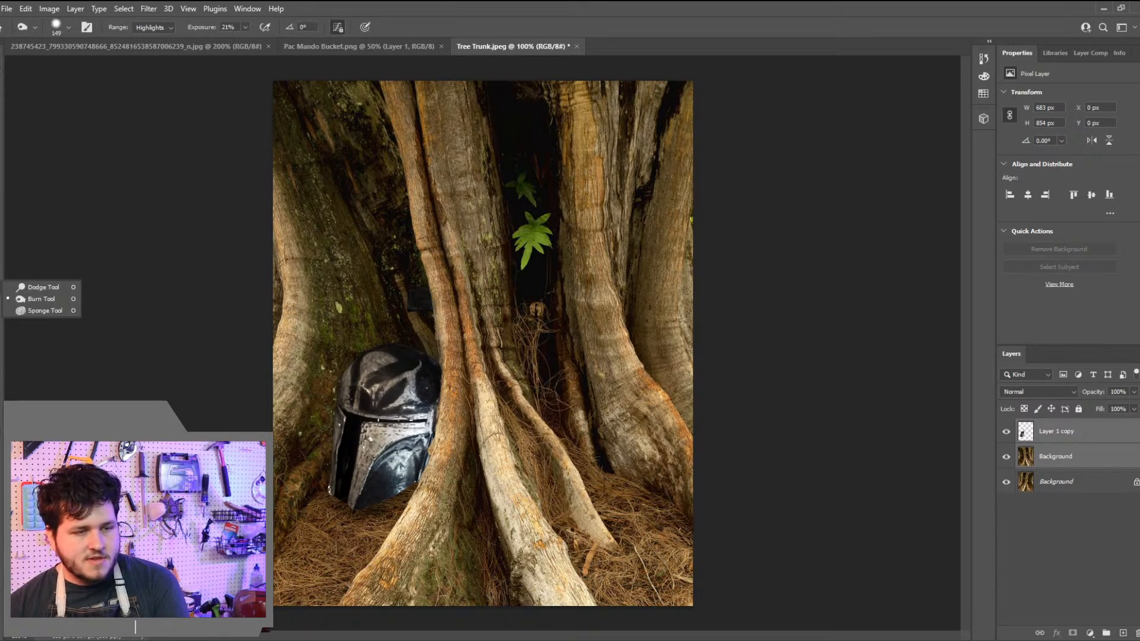
pyautogui.click(44, 298)
pyautogui.click(55, 28)
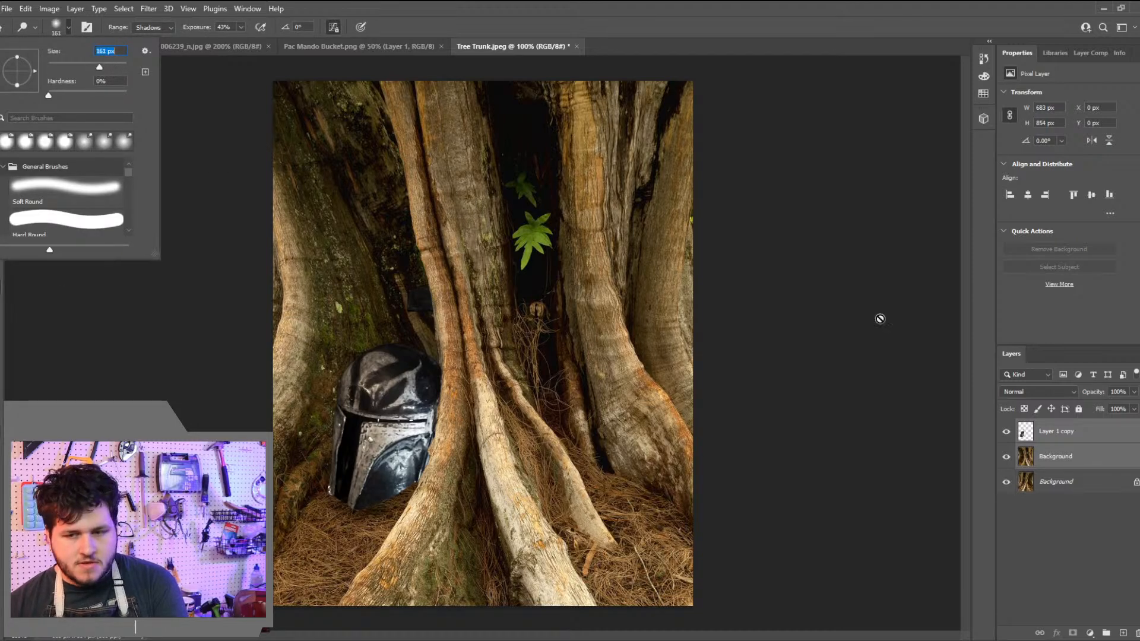
pyautogui.click(1058, 439)
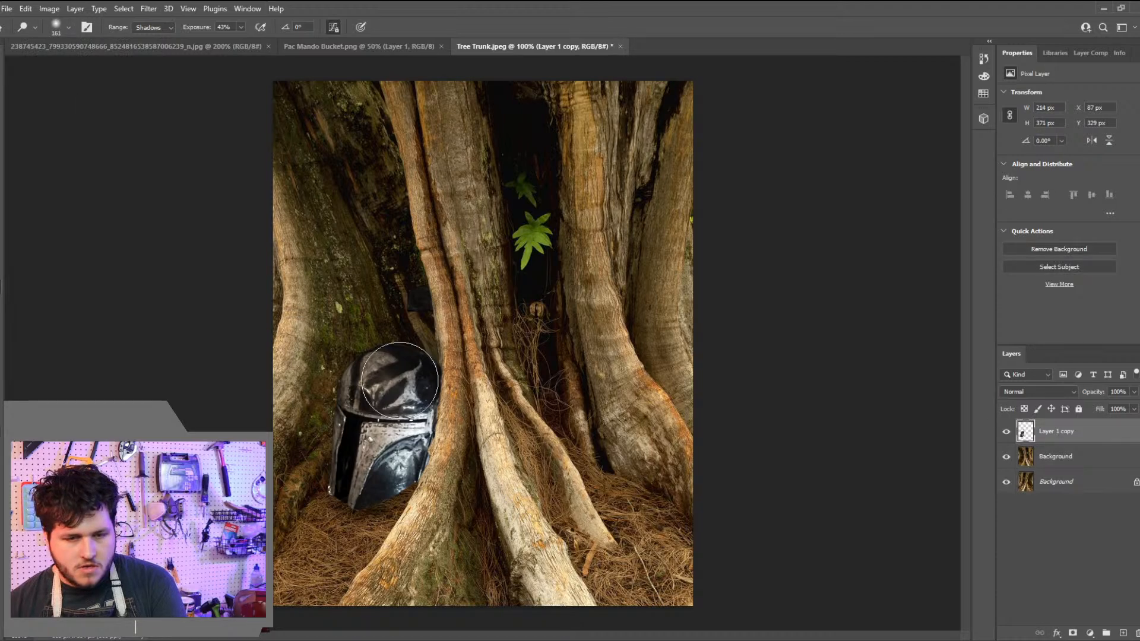
pyautogui.moveTo(409, 376)
pyautogui.mouseDown()
pyautogui.moveTo(428, 456)
pyautogui.moveTo(469, 535)
pyautogui.moveTo(445, 515)
pyautogui.moveTo(433, 399)
pyautogui.moveTo(417, 490)
pyautogui.moveTo(424, 470)
pyautogui.moveTo(378, 506)
pyautogui.mouseUp()
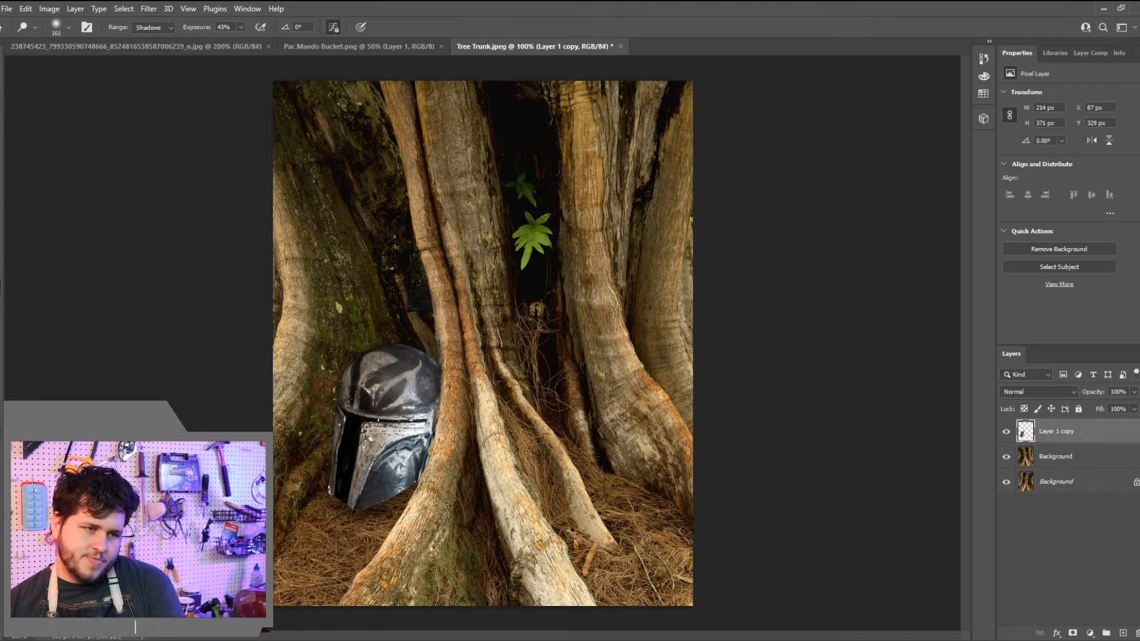
# Export the composite as a JPG named Fallen Helmet into the Pac folder inside Fan Photo Edits
pyautogui.hotkey('ctrl', '-')
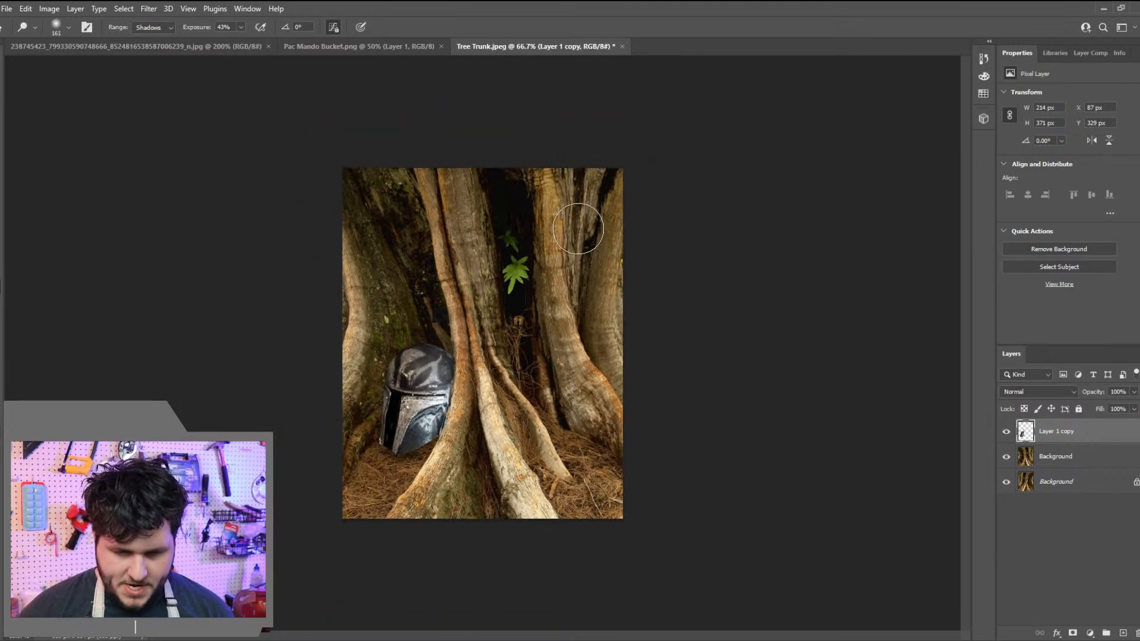
pyautogui.click(7, 8)
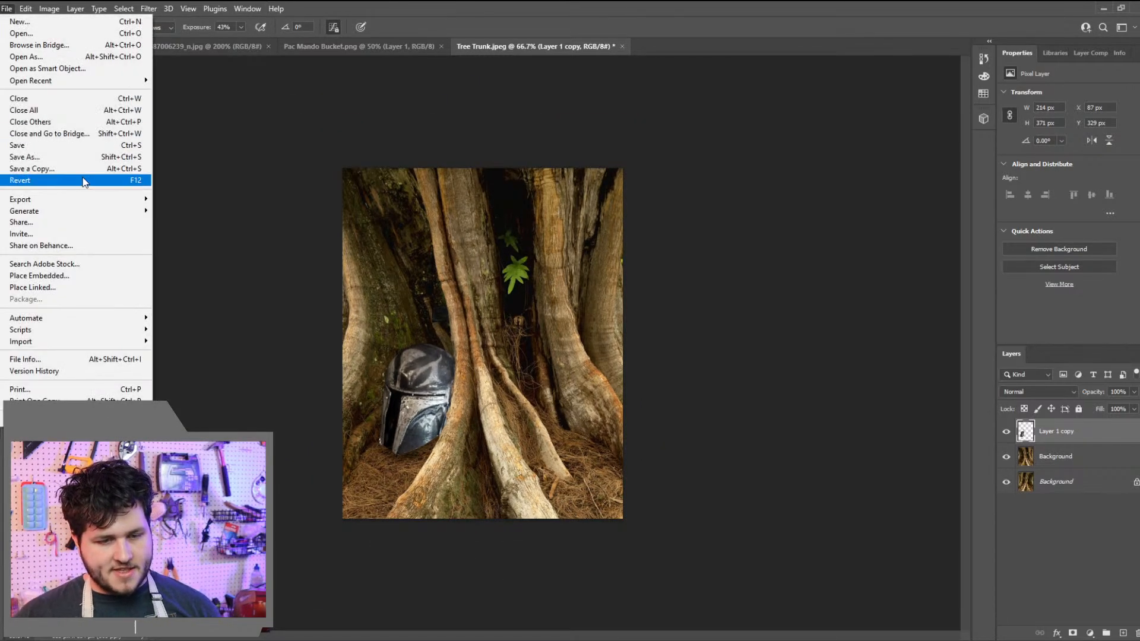
pyautogui.moveTo(85, 195)
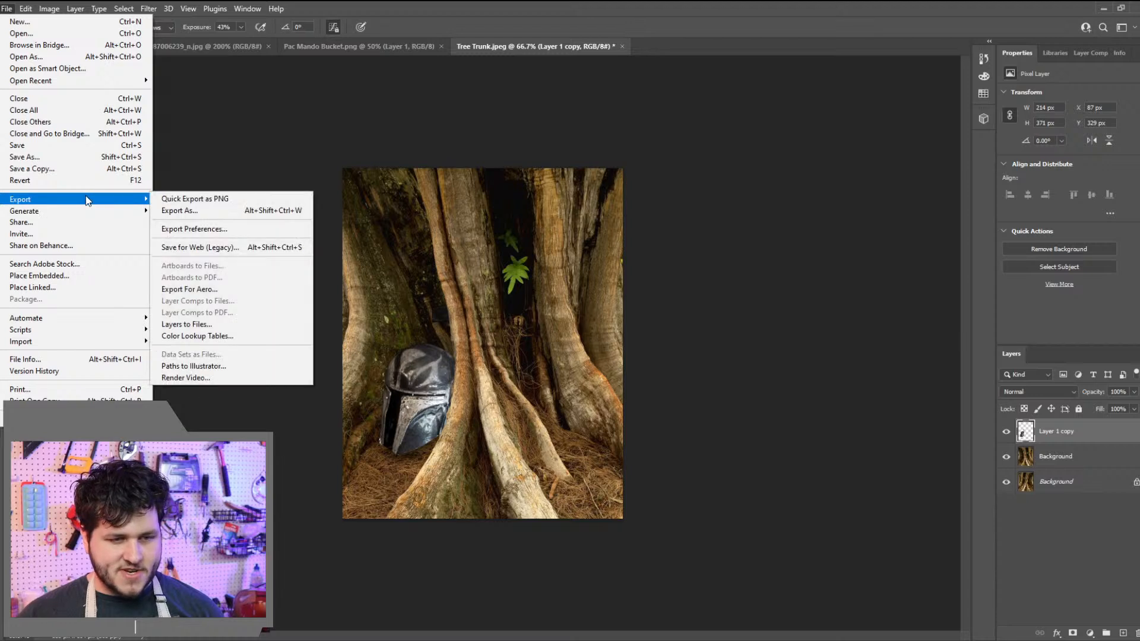
pyautogui.click(166, 208)
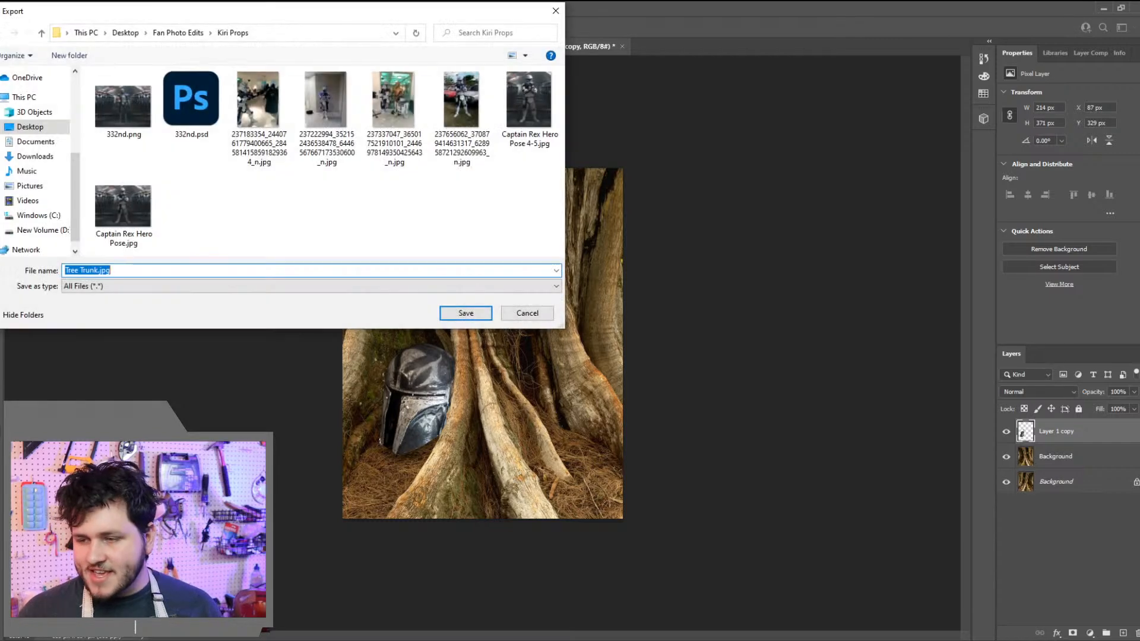
pyautogui.click(177, 32)
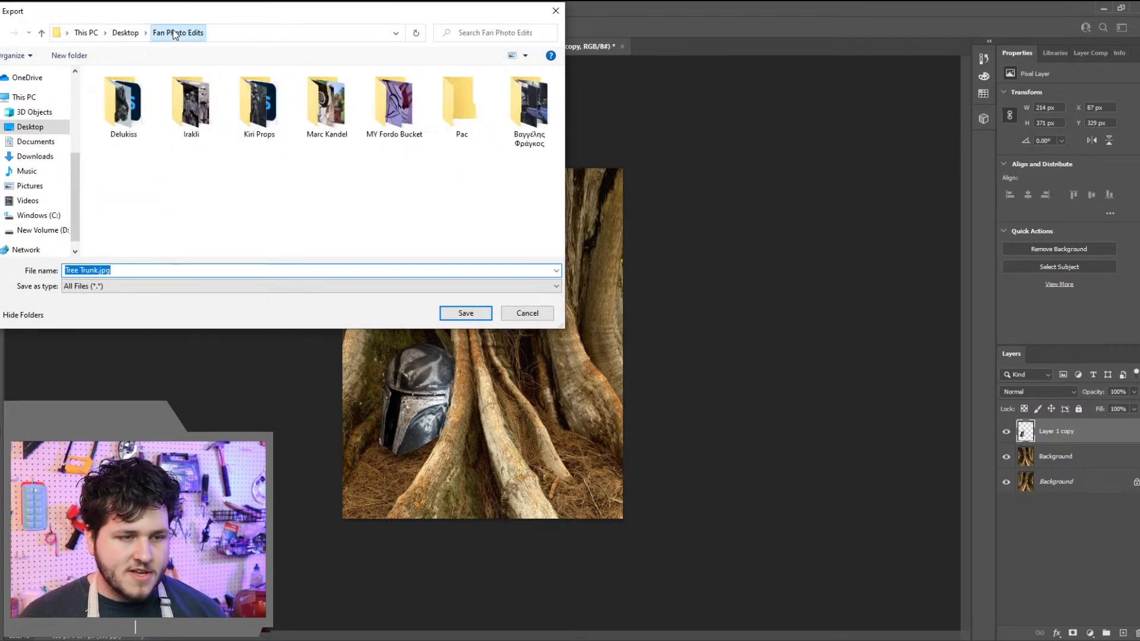
pyautogui.doubleClick(460, 102)
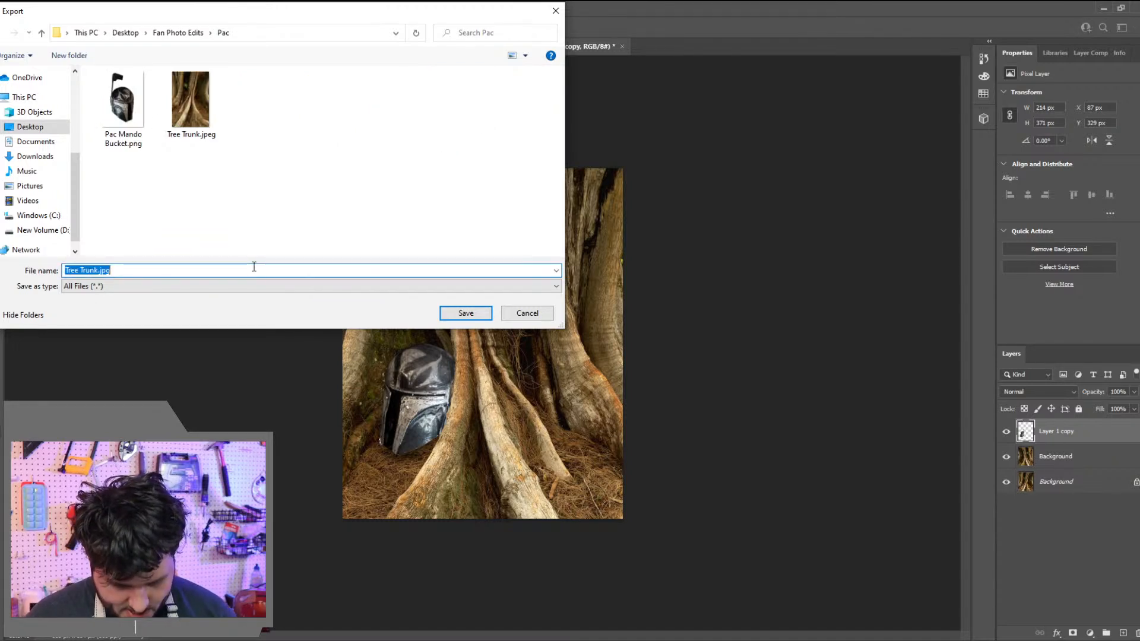
pyautogui.write('Fallen')
pyautogui.write('Helmet')
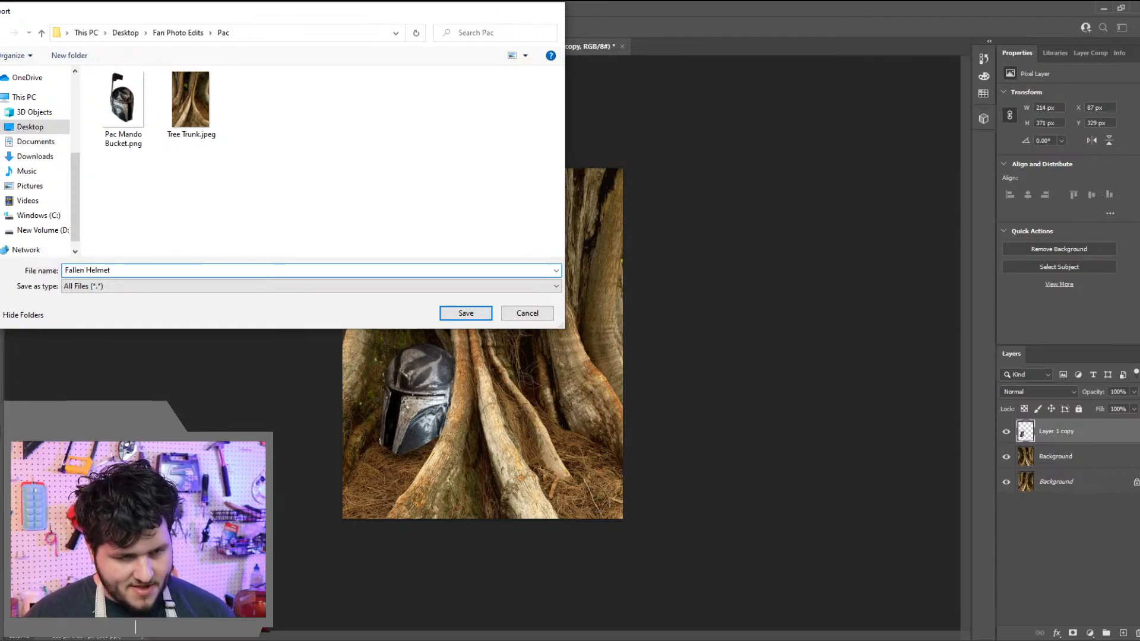
pyautogui.press('Return')
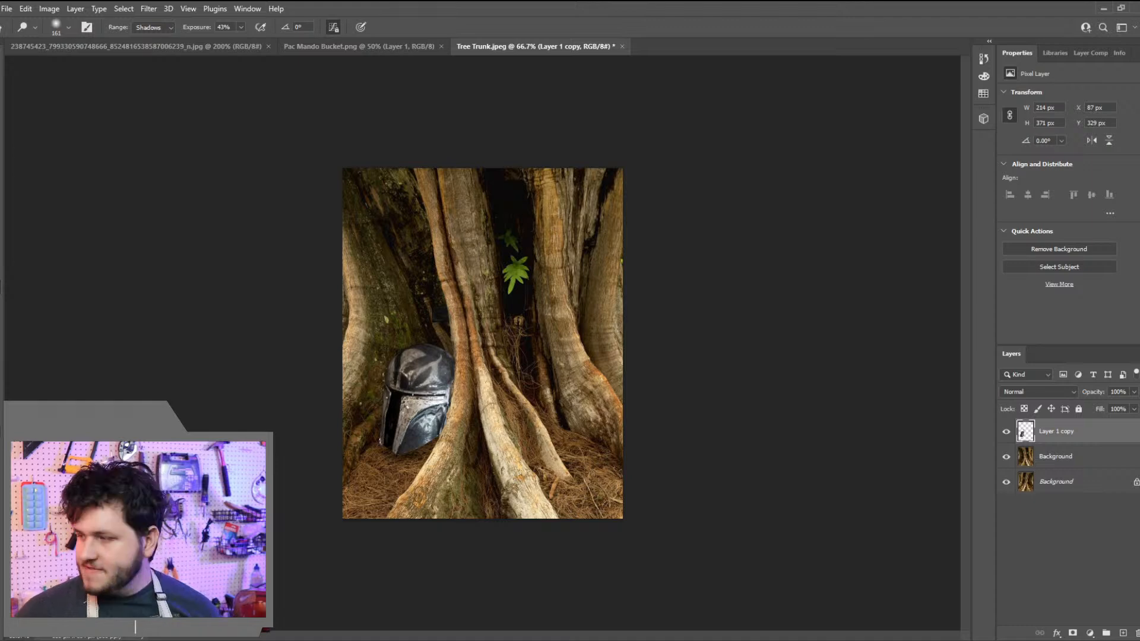
# Close Tree Trunk.jpeg without saving and also close Pac Mando Bucket.png
pyautogui.click(622, 47)
pyautogui.click(562, 242)
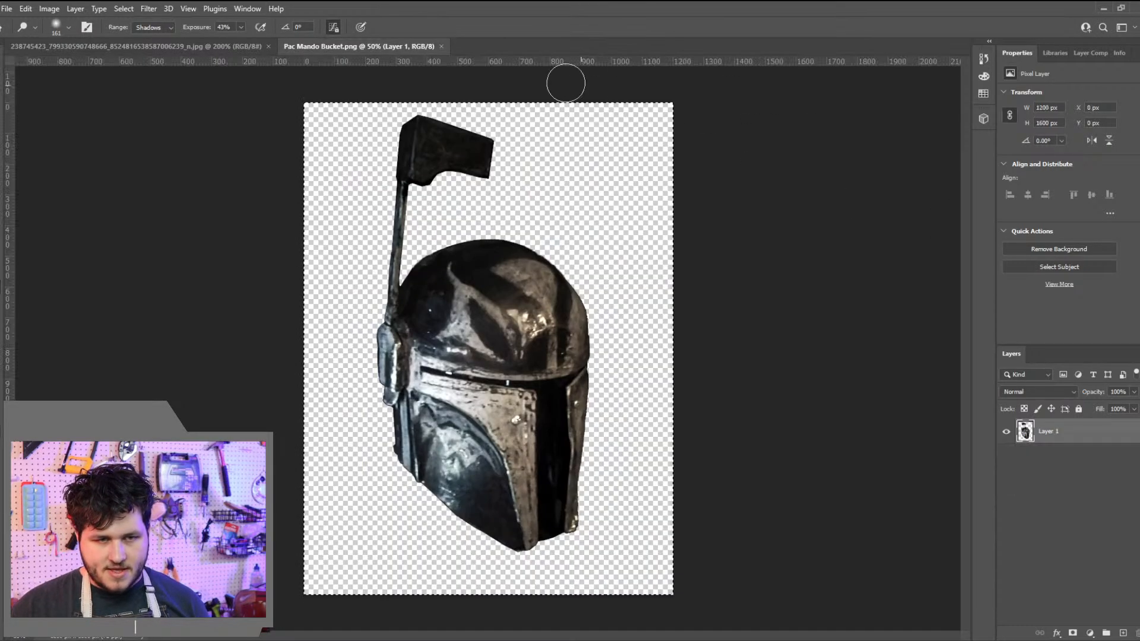
pyautogui.click(441, 47)
# Open Keepin' it PG.jpg from its fan's folder inside Fan Photo Edits
pyautogui.click(6, 10)
pyautogui.click(18, 28)
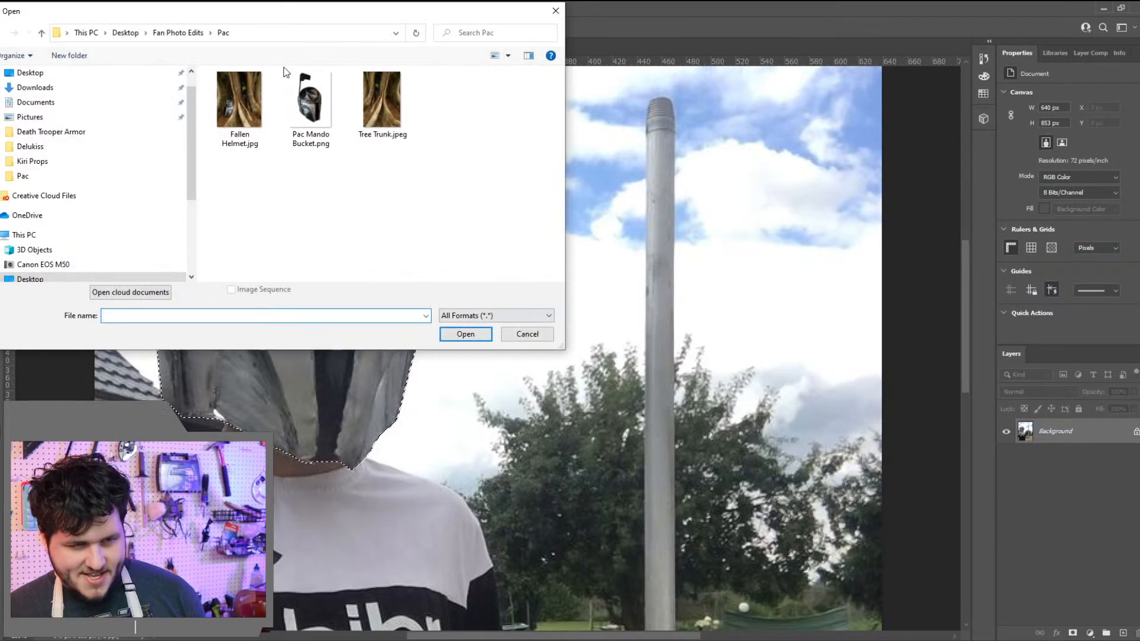
pyautogui.click(178, 31)
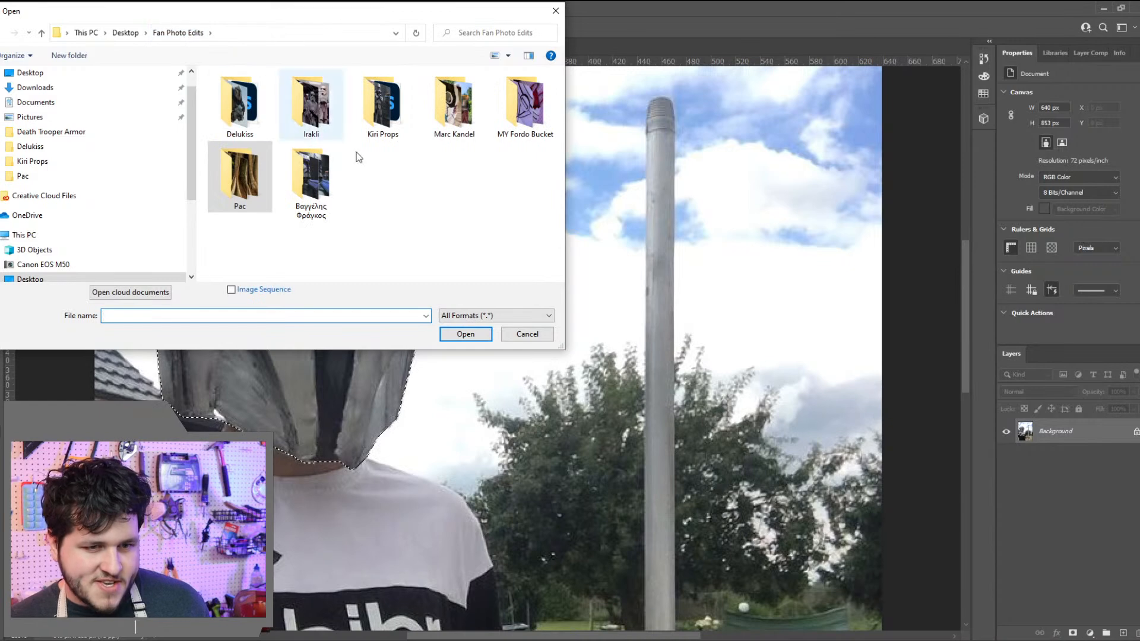
pyautogui.doubleClick(472, 110)
pyautogui.doubleClick(255, 169)
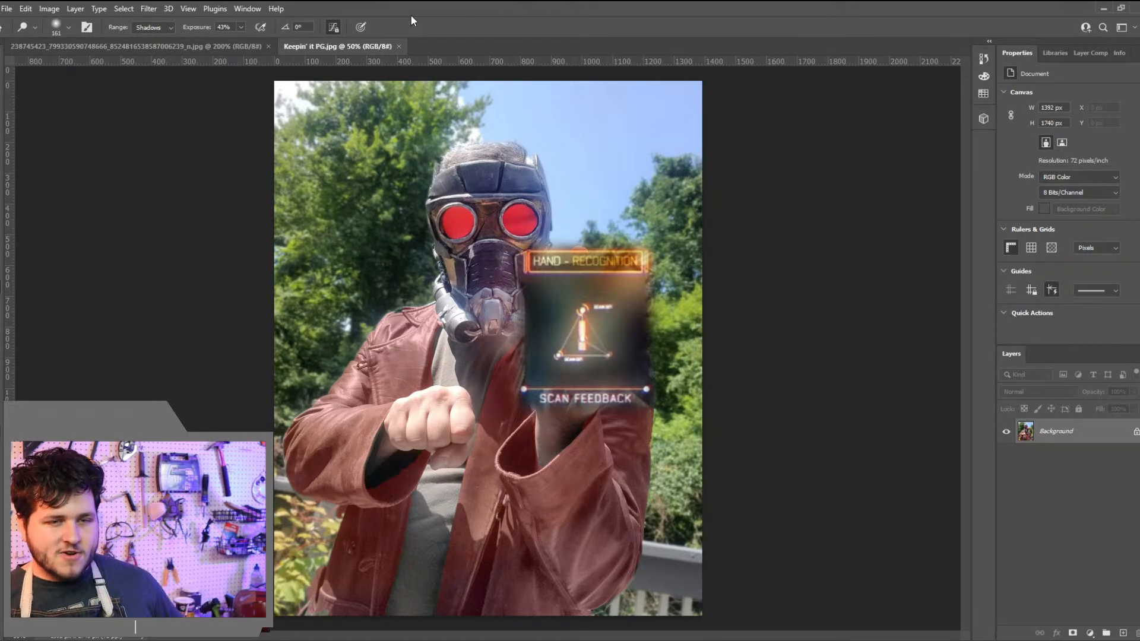
# Open Fan Storm Trooper.jpg from the other fan's folder inside Fan Photo Edits
pyautogui.click(8, 8)
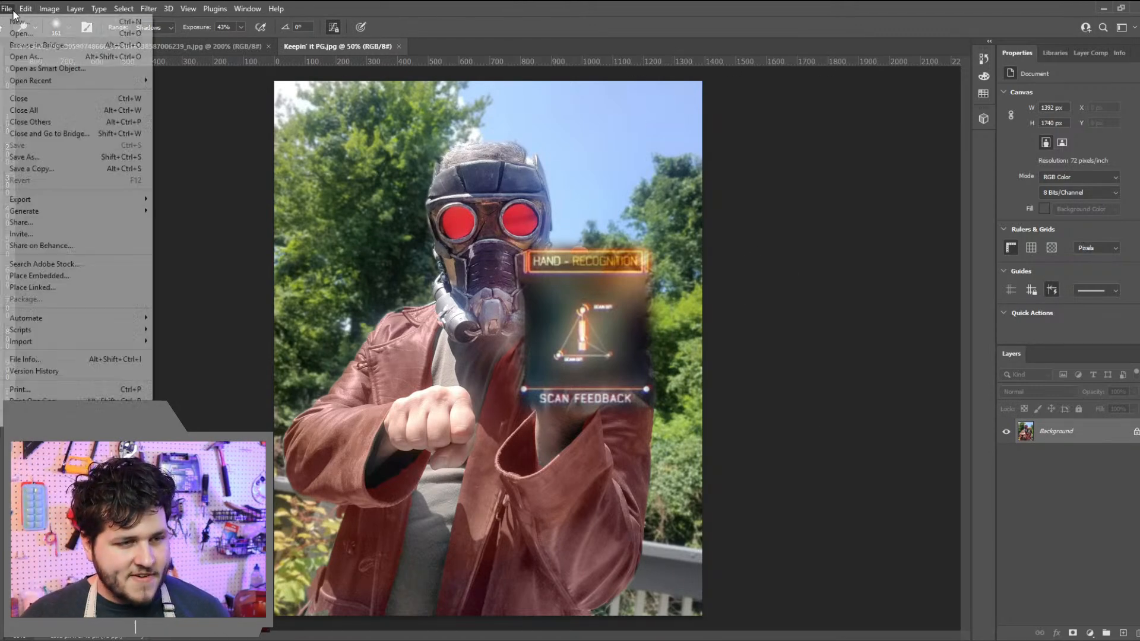
pyautogui.click(24, 30)
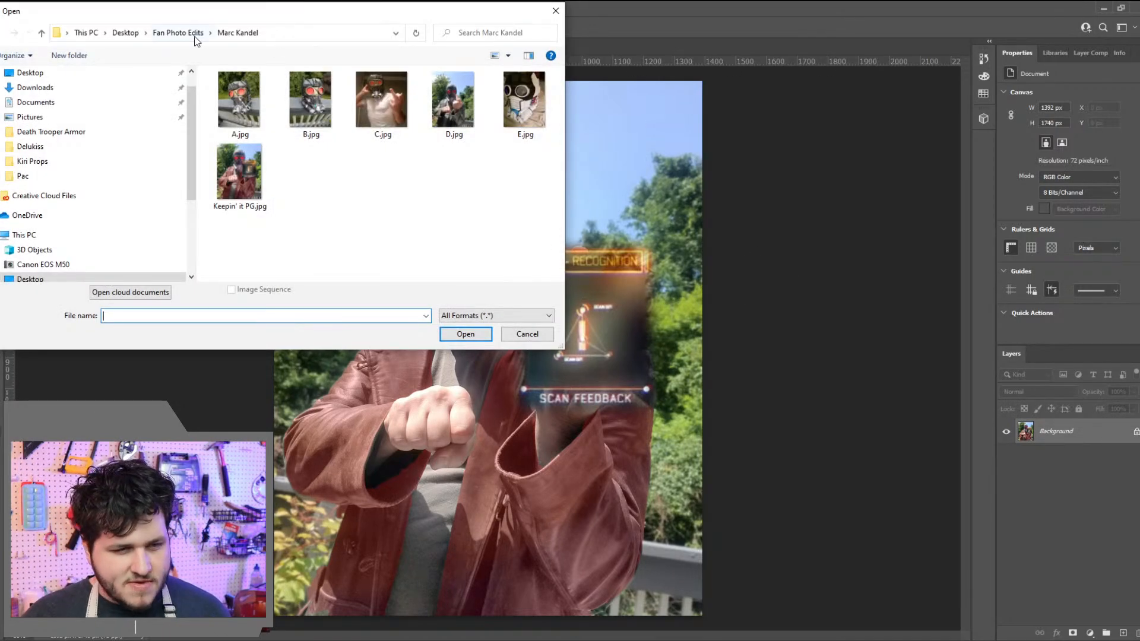
pyautogui.click(197, 38)
pyautogui.doubleClick(310, 126)
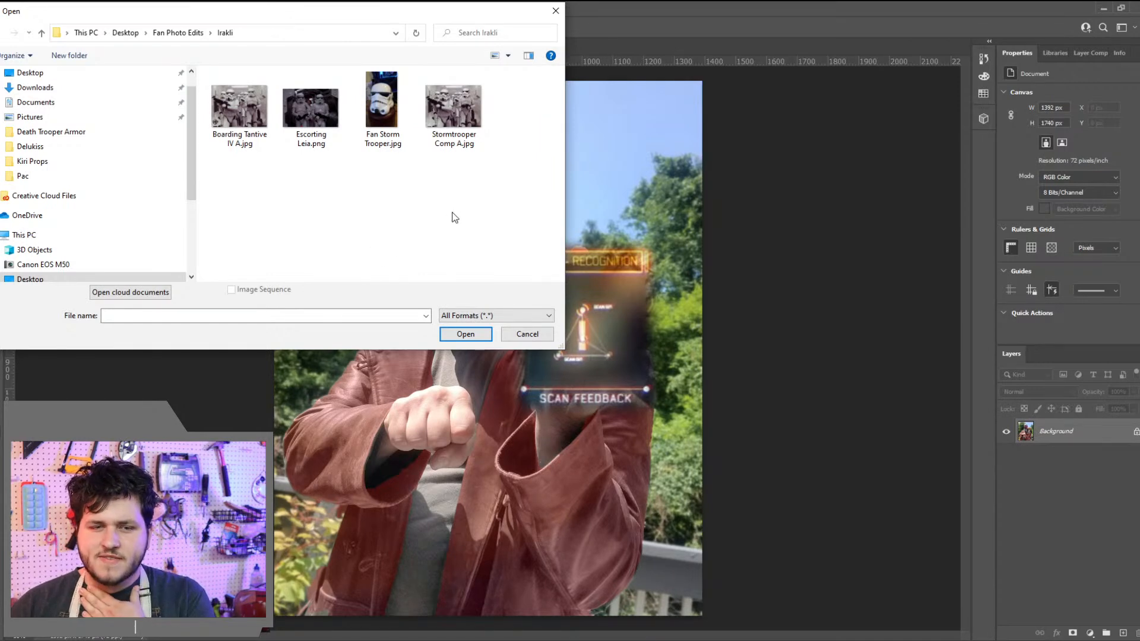
pyautogui.click(379, 113)
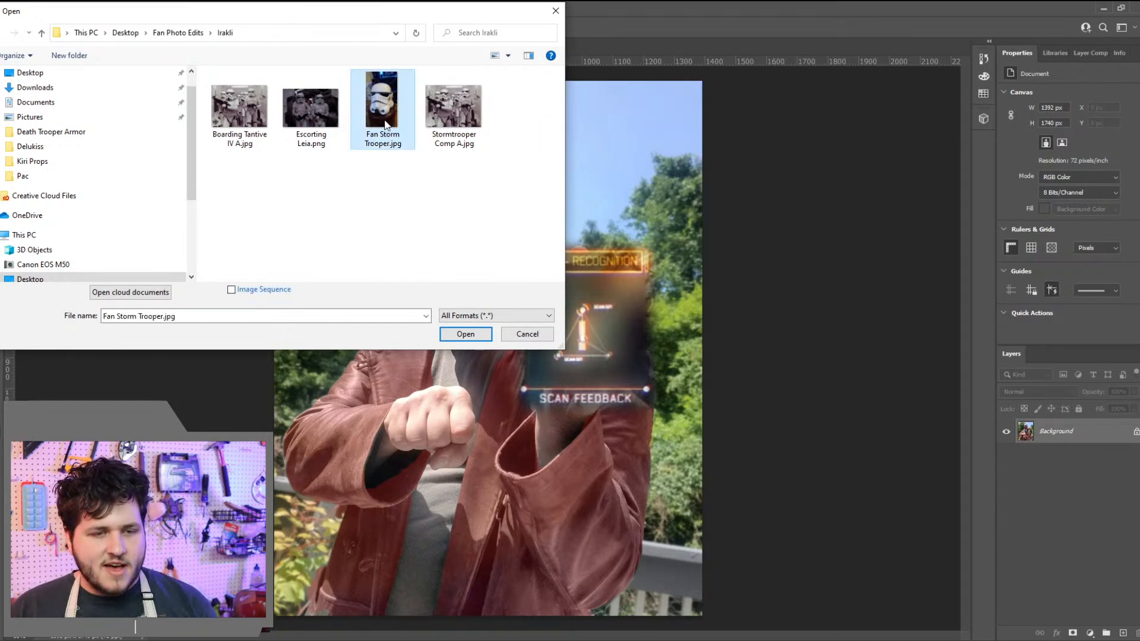
pyautogui.doubleClick(397, 123)
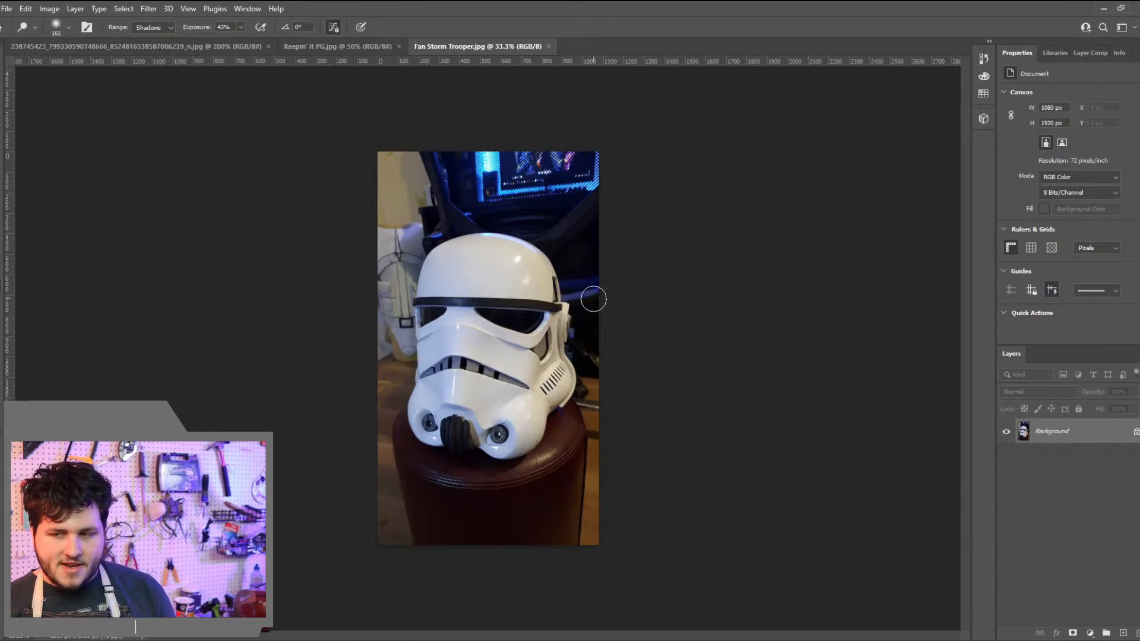
# Select the white stormtrooper helmet by outlining it with the Object Selection tool in Lasso mode
pyautogui.hotkey('ctrl', '+')
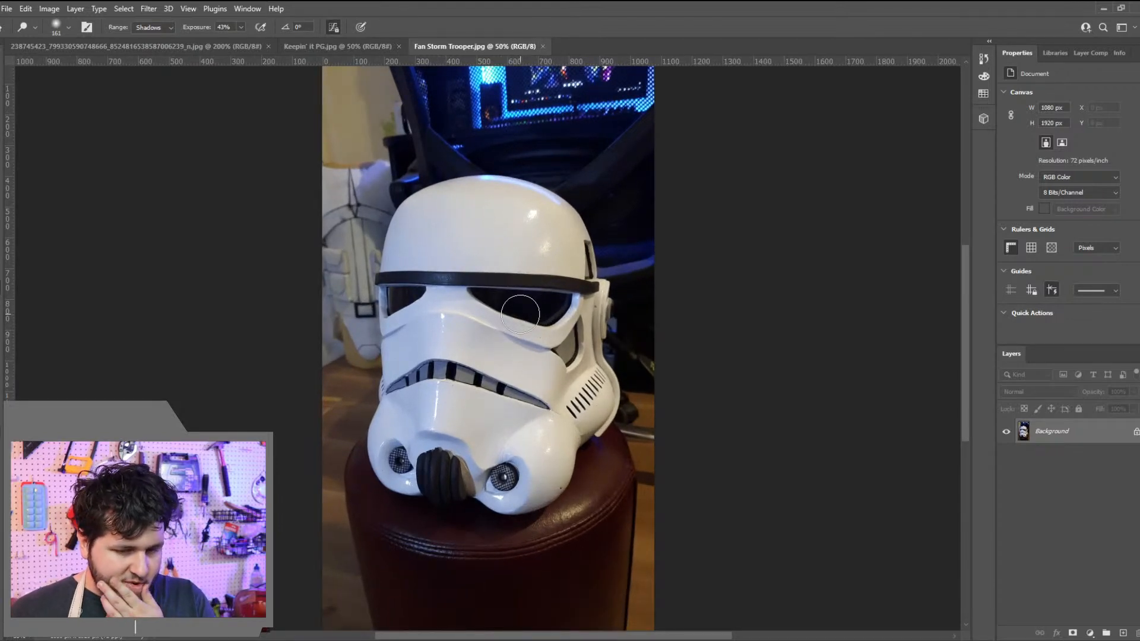
pyautogui.hotkey('ctrl', '+')
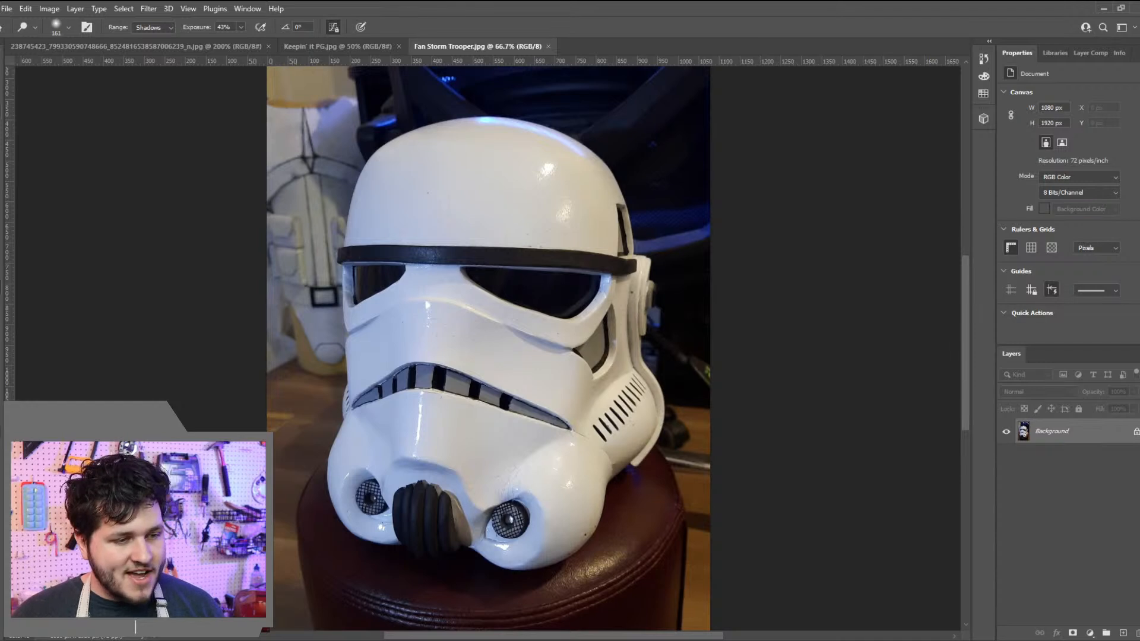
pyautogui.press('l')
pyautogui.moveTo(596, 126)
pyautogui.mouseDown()
pyautogui.moveTo(661, 251)
pyautogui.moveTo(682, 431)
pyautogui.moveTo(576, 576)
pyautogui.moveTo(506, 590)
pyautogui.moveTo(341, 539)
pyautogui.moveTo(312, 466)
pyautogui.moveTo(338, 394)
pyautogui.moveTo(353, 179)
pyautogui.moveTo(392, 110)
pyautogui.moveTo(514, 96)
pyautogui.moveTo(609, 138)
pyautogui.moveTo(676, 213)
pyautogui.mouseUp()
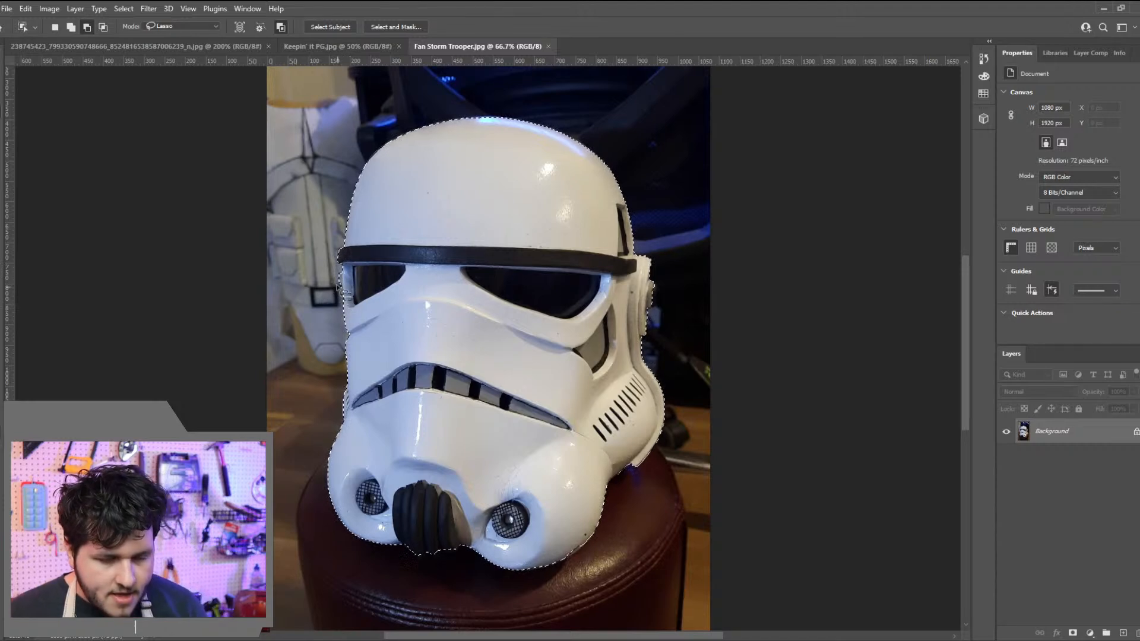
# Copy the selected stormtrooper helmet, open Escorting Leia.png from the same fan folder, and paste the helmet into it
pyautogui.moveTo(342, 299); pyautogui.dragTo(321, 259)
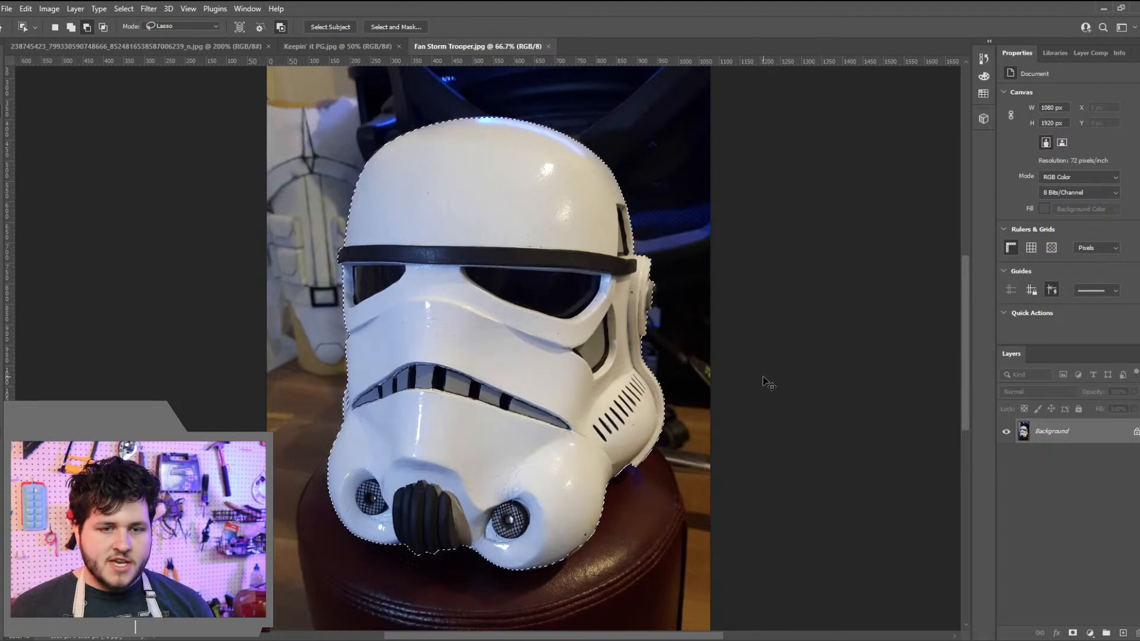
pyautogui.hotkey('ctrl', 'j')
pyautogui.hotkey('ctrl', 'z')
pyautogui.click(6, 9)
pyautogui.click(19, 33)
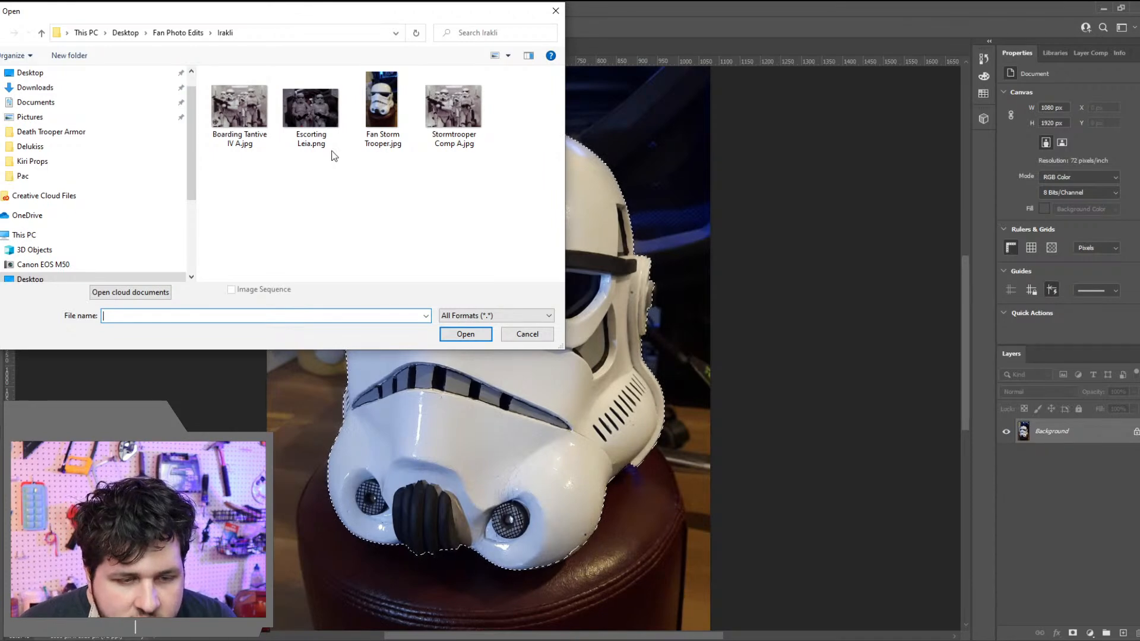
pyautogui.doubleClick(317, 123)
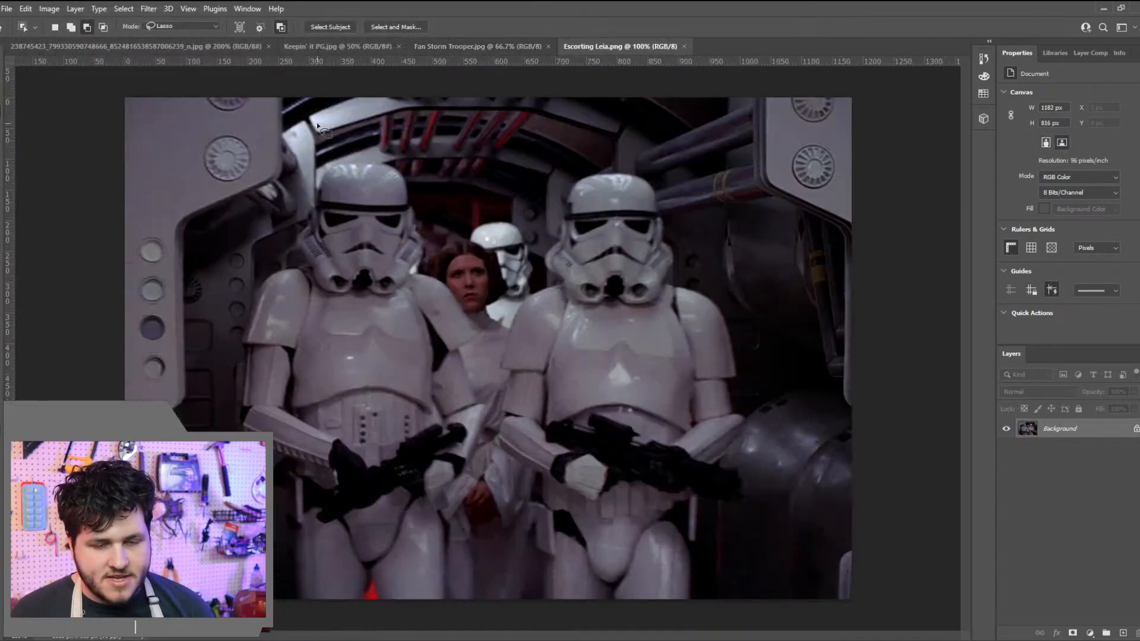
pyautogui.hotkey('ctrl', 'v')
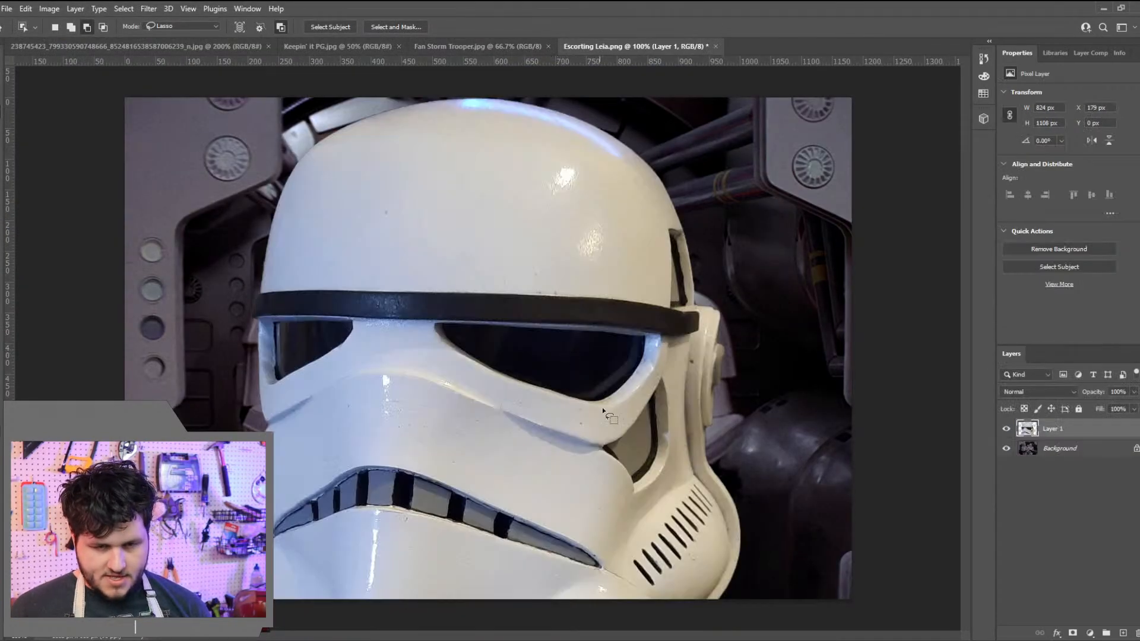
# Scale the pasted helmet down to about 30% and move it between the two front stormtroopers
pyautogui.hotkey('ctrl', 't')
pyautogui.moveTo(747, 90); pyautogui.dragTo(541, 363)
pyautogui.moveTo(515, 423); pyautogui.dragTo(755, 148)
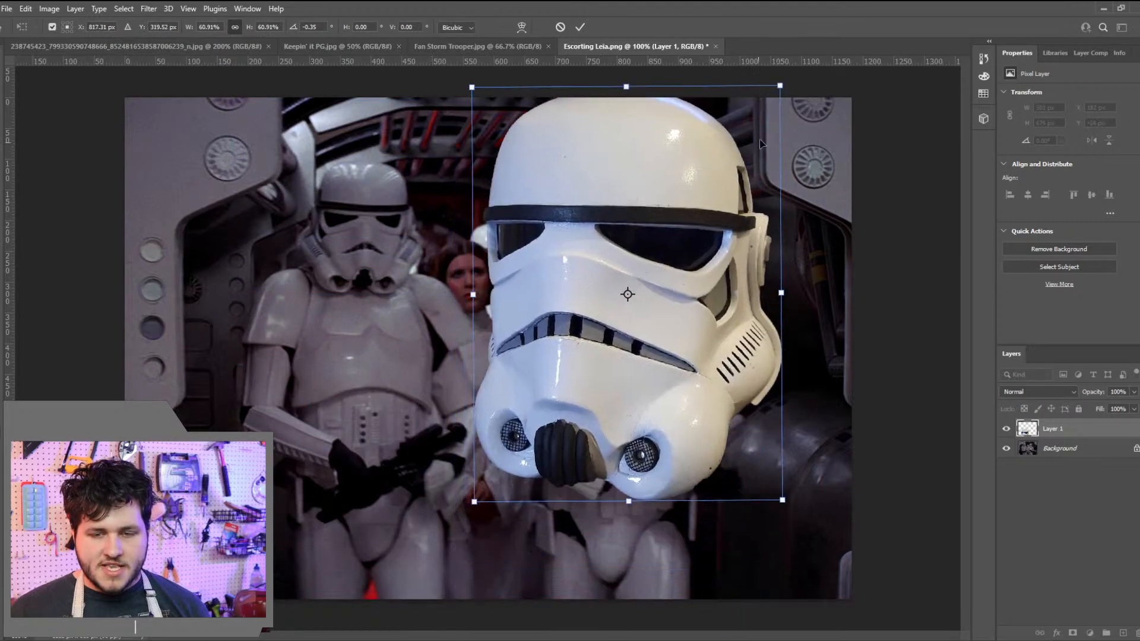
pyautogui.moveTo(783, 86); pyautogui.dragTo(705, 188)
pyautogui.moveTo(670, 285); pyautogui.dragTo(696, 335)
pyautogui.moveTo(725, 211); pyautogui.dragTo(647, 319)
pyautogui.moveTo(575, 437); pyautogui.dragTo(525, 299)
# Flip the helmet horizontally, scale it to about 23.5%, and place it over the left front stormtrooper's head
pyautogui.rightClick(540, 316)
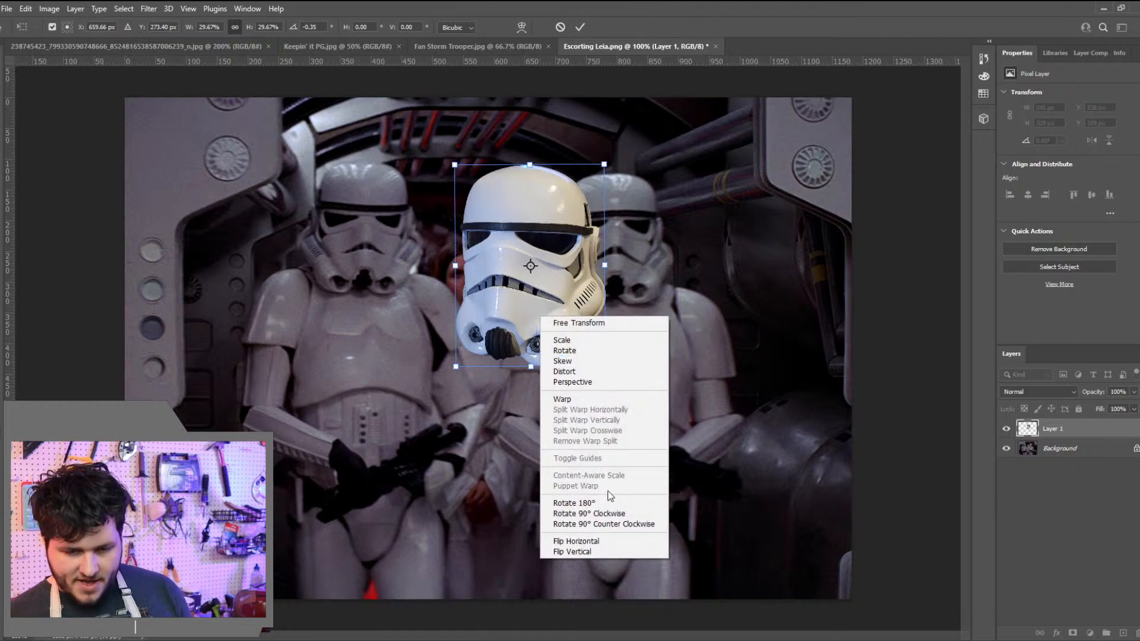
pyautogui.click(587, 547)
pyautogui.moveTo(582, 325); pyautogui.dragTo(405, 295)
pyautogui.moveTo(428, 336); pyautogui.dragTo(392, 325)
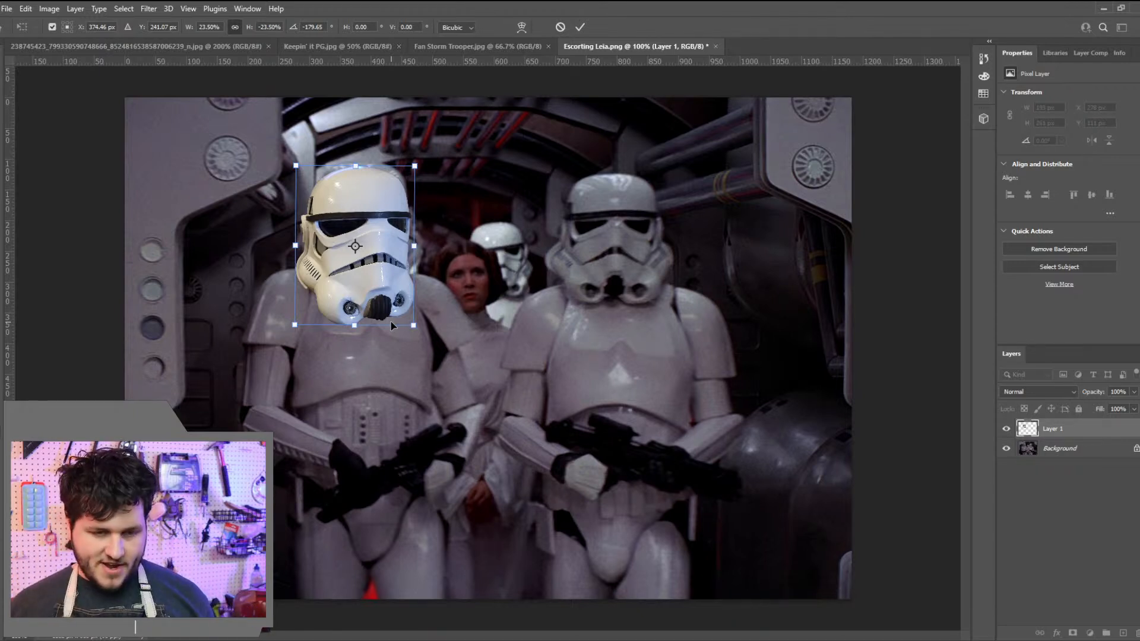
pyautogui.rightClick(382, 275)
pyautogui.press('Escape')
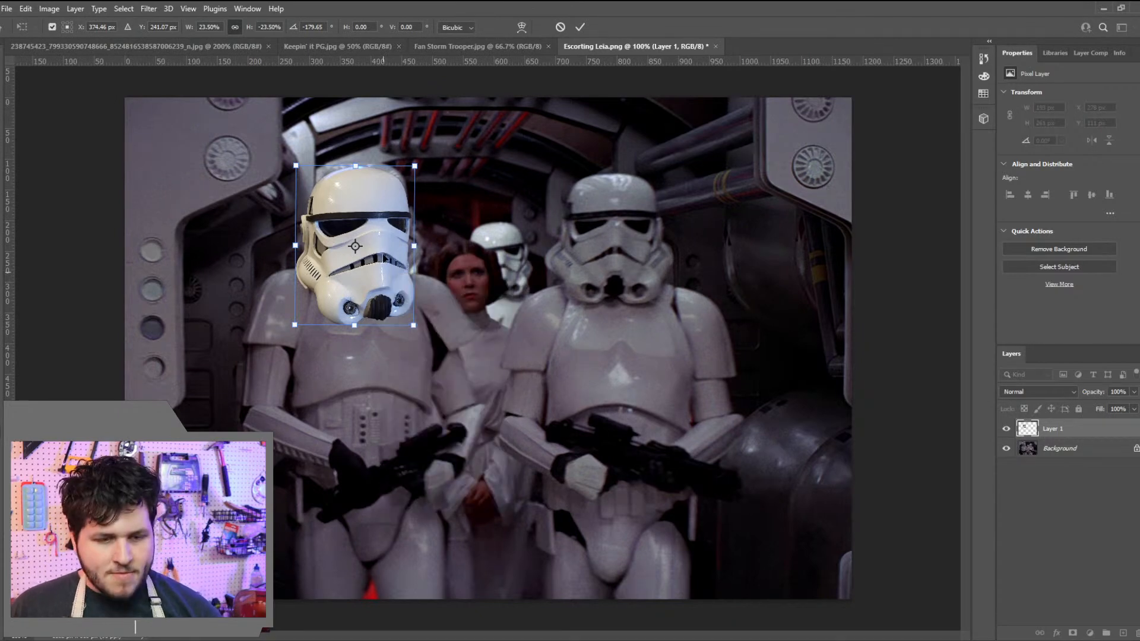
pyautogui.click(148, 9)
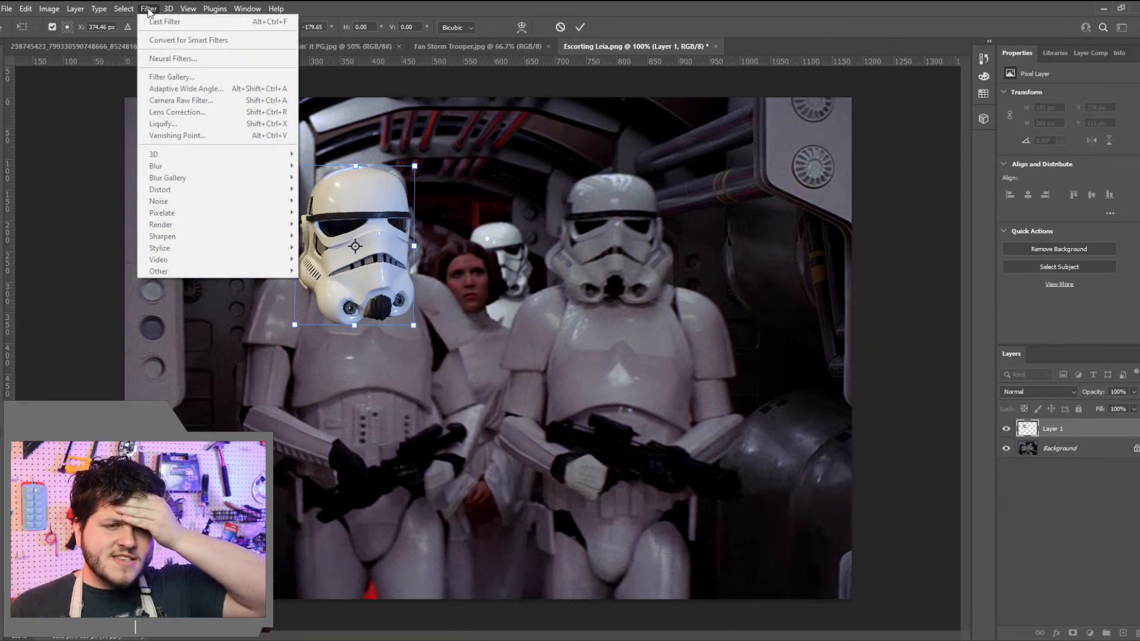
pyautogui.click(466, 111)
pyautogui.press('Return')
# Try Lens Correction on the helmet layer with Apple lens profiles for the iPad (6th generation) and iPhone 11 Pro
pyautogui.click(148, 8)
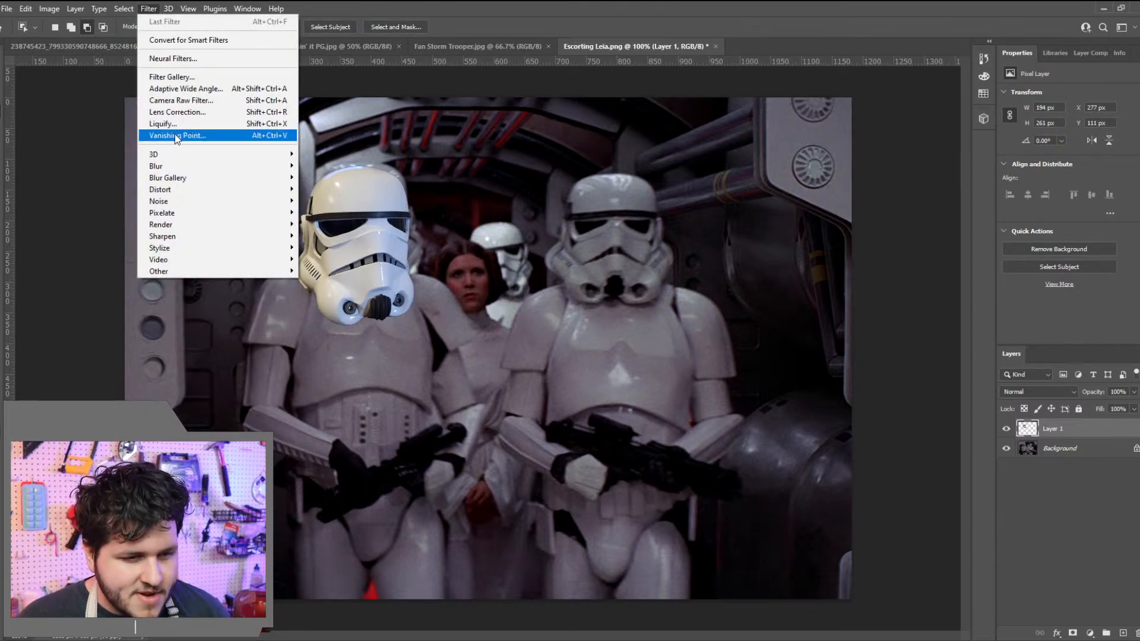
pyautogui.click(176, 112)
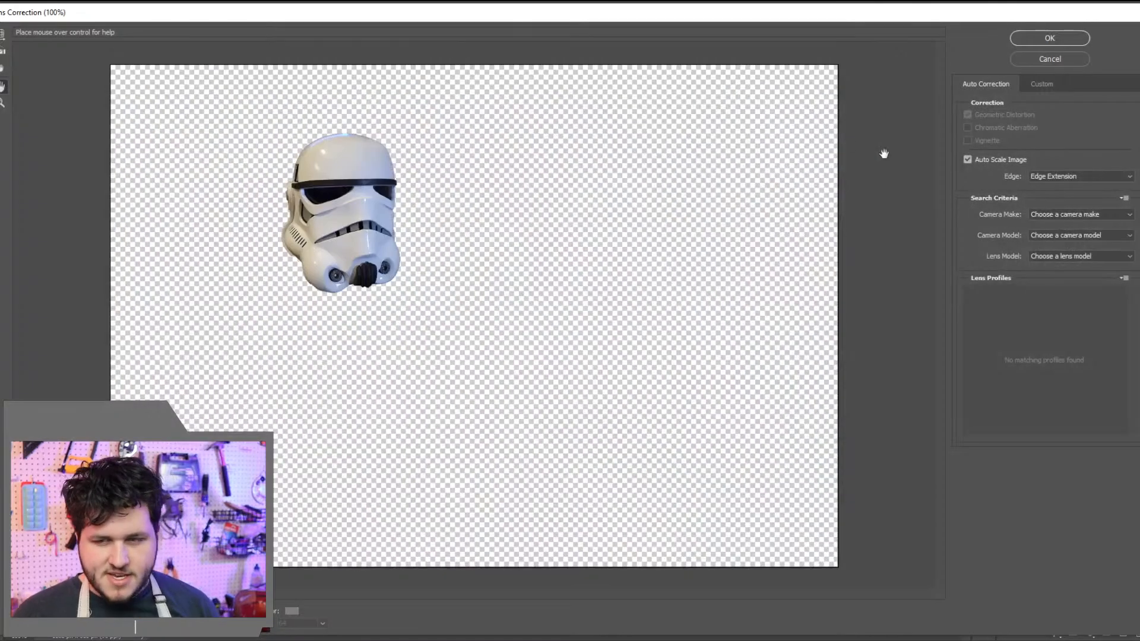
pyautogui.click(1048, 176)
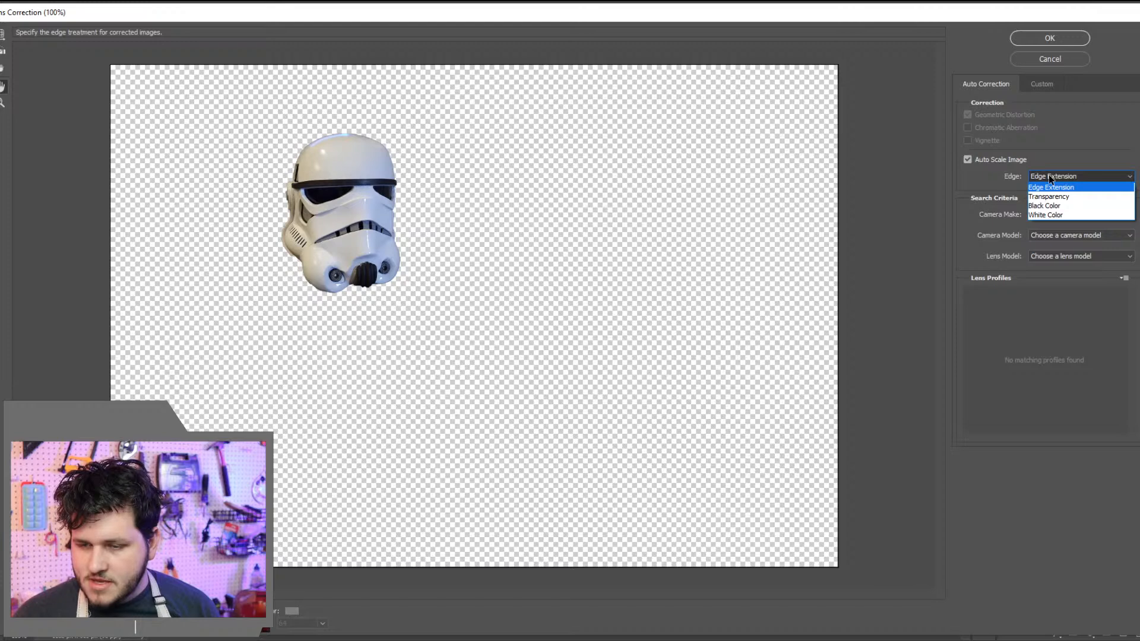
pyautogui.click(1048, 176)
pyautogui.click(1047, 214)
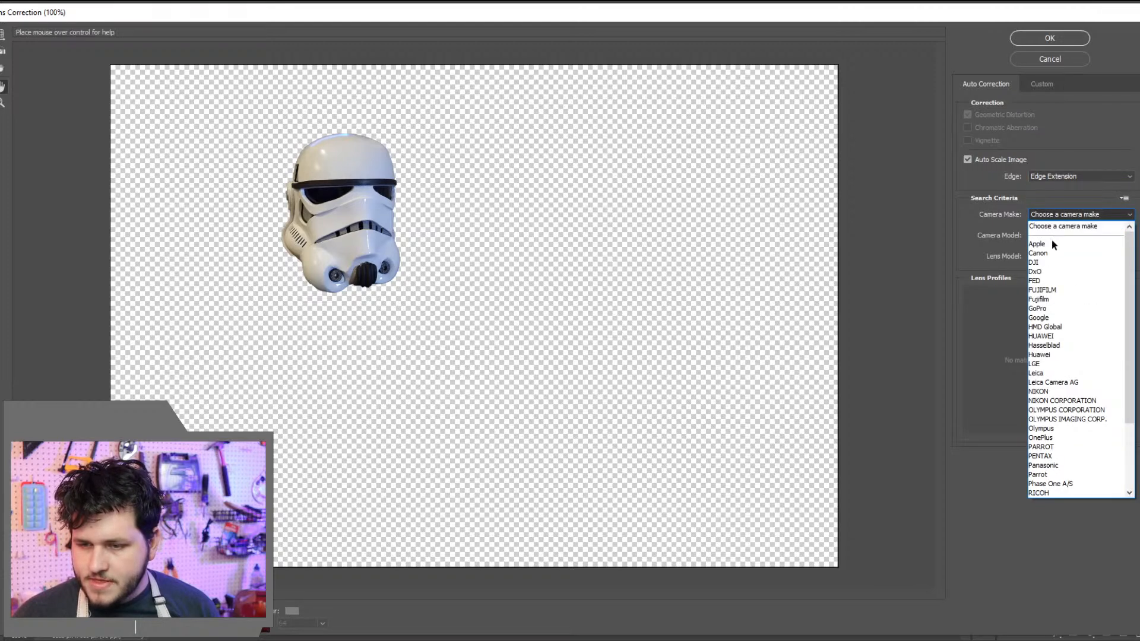
pyautogui.click(1052, 244)
pyautogui.click(1051, 238)
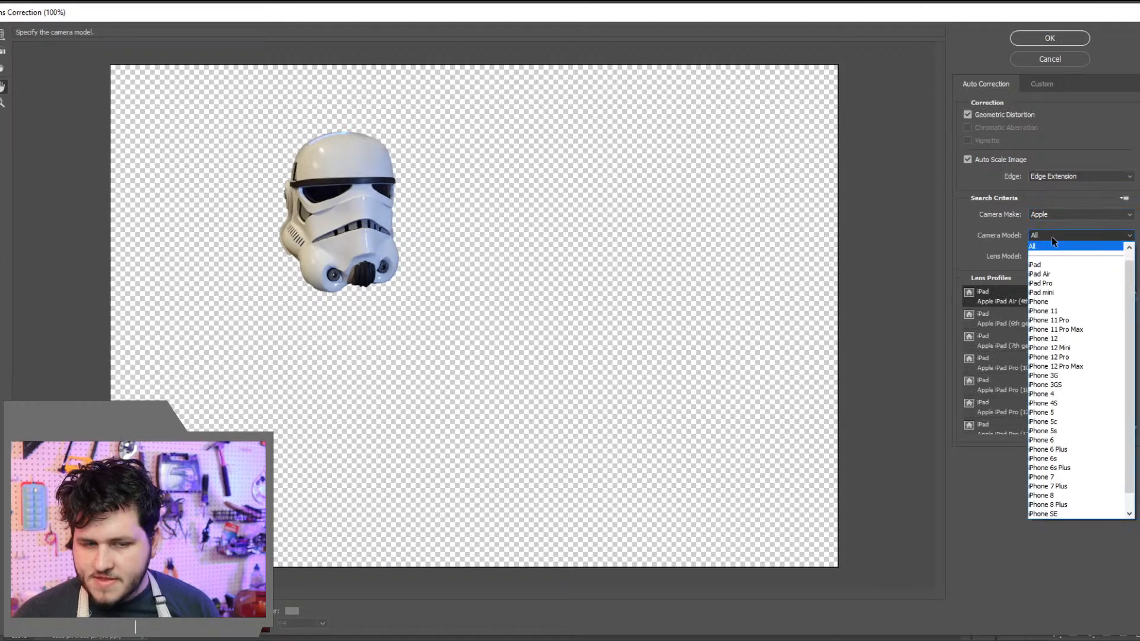
pyautogui.click(1051, 237)
pyautogui.click(1039, 256)
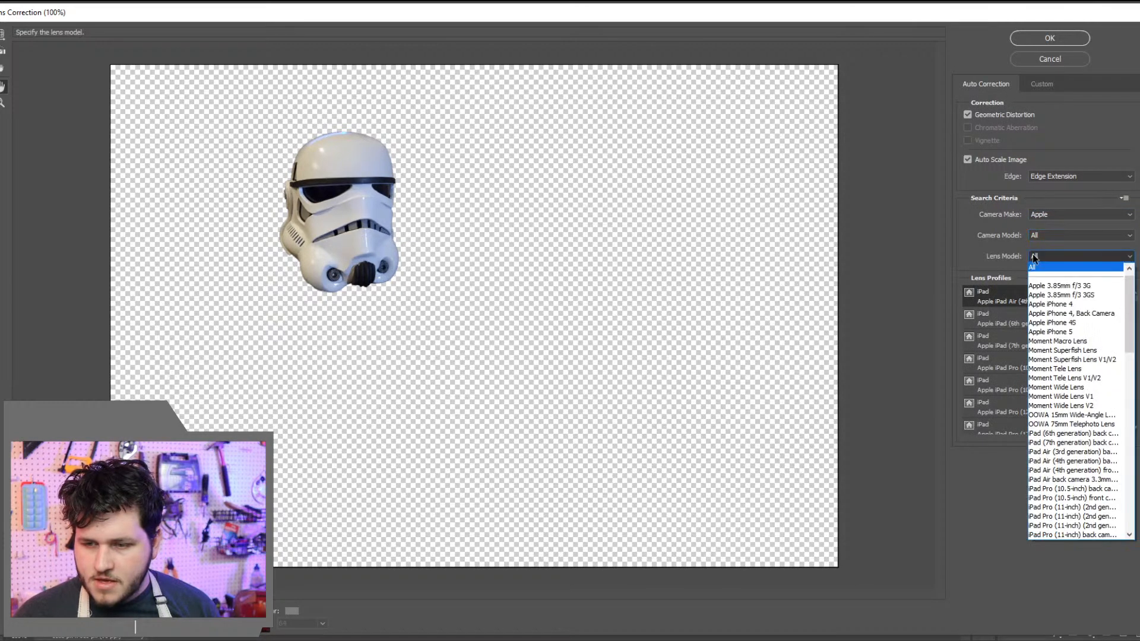
pyautogui.click(1069, 433)
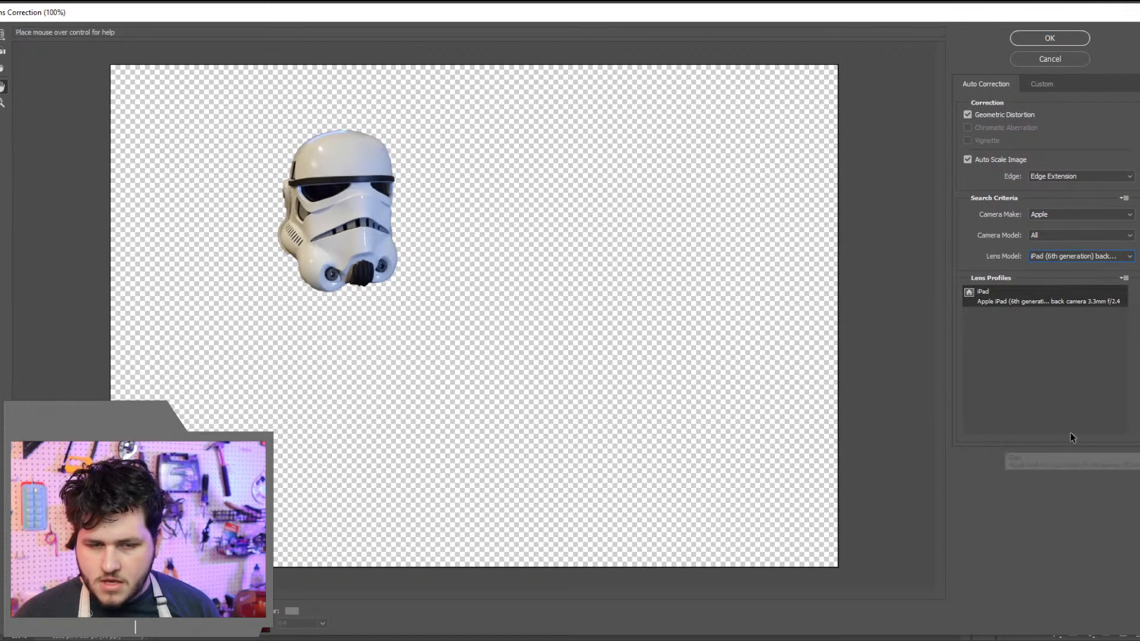
pyautogui.click(1050, 256)
pyautogui.click(1086, 525)
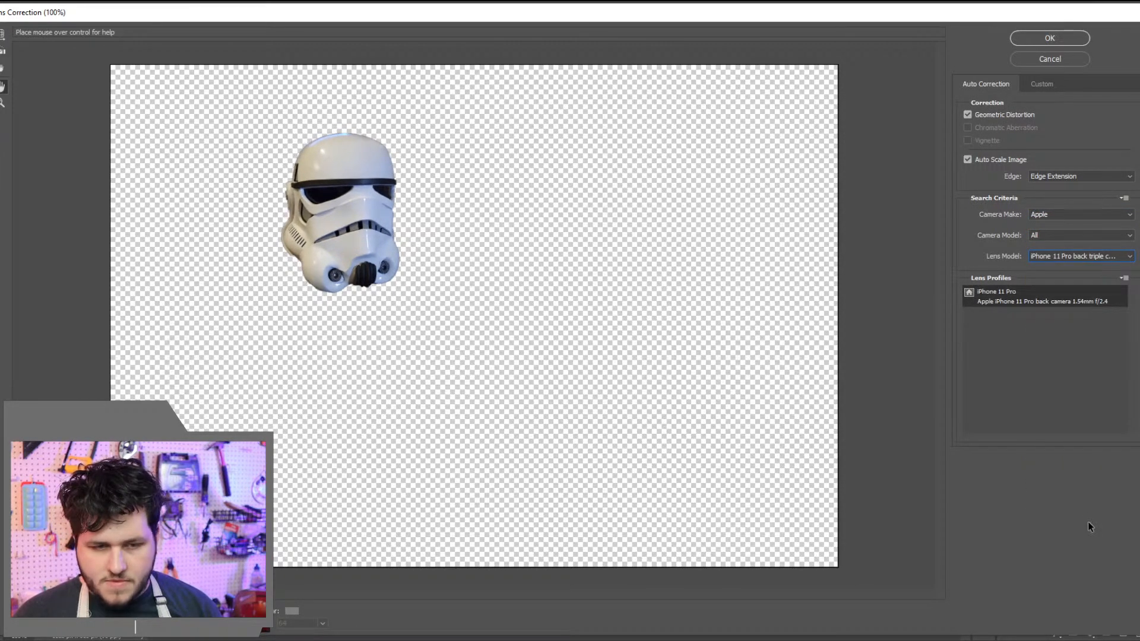
pyautogui.click(1069, 58)
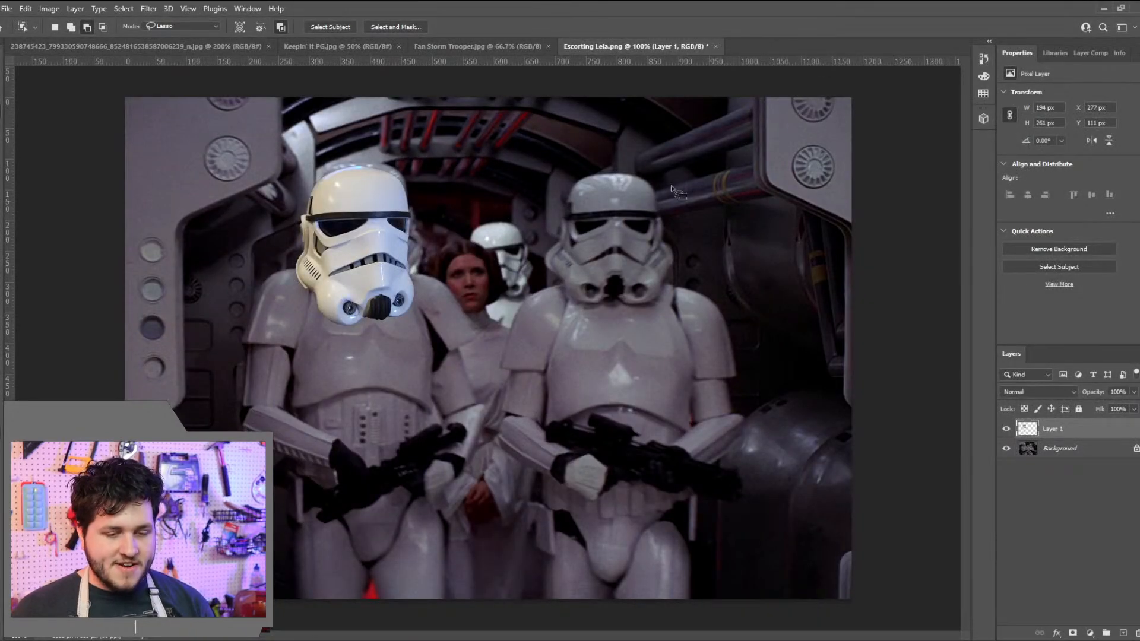
pyautogui.click(147, 9)
pyautogui.press('Escape')
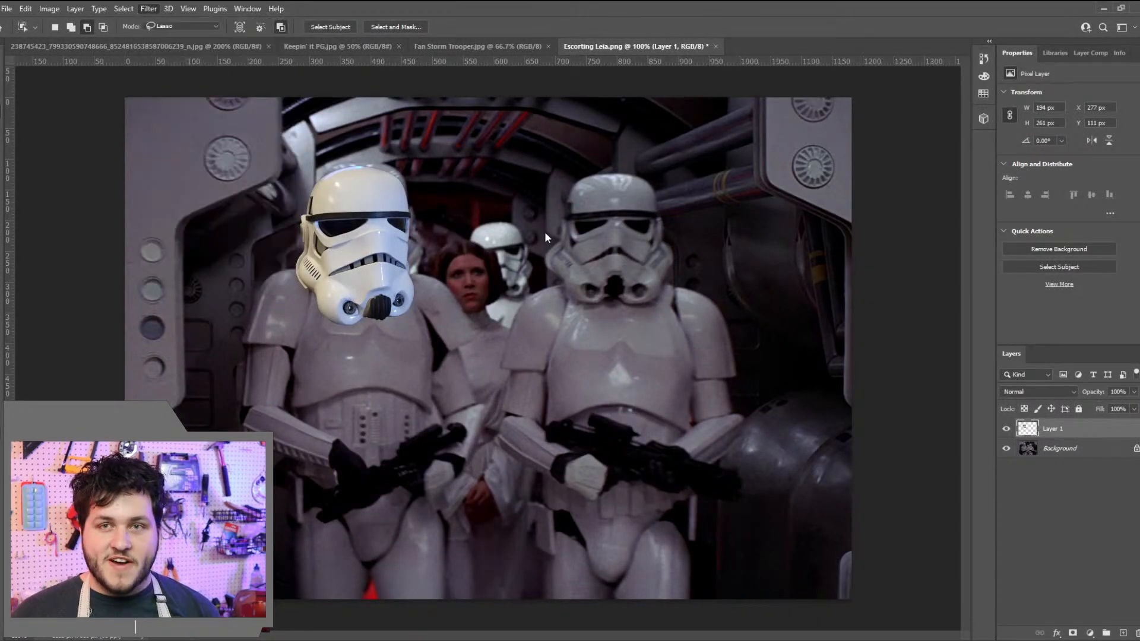
# Shrink the helmet to about 177 × 238 px, tilt it slightly, and line it up with the left front trooper's head
pyautogui.hotkey('ctrl', 't')
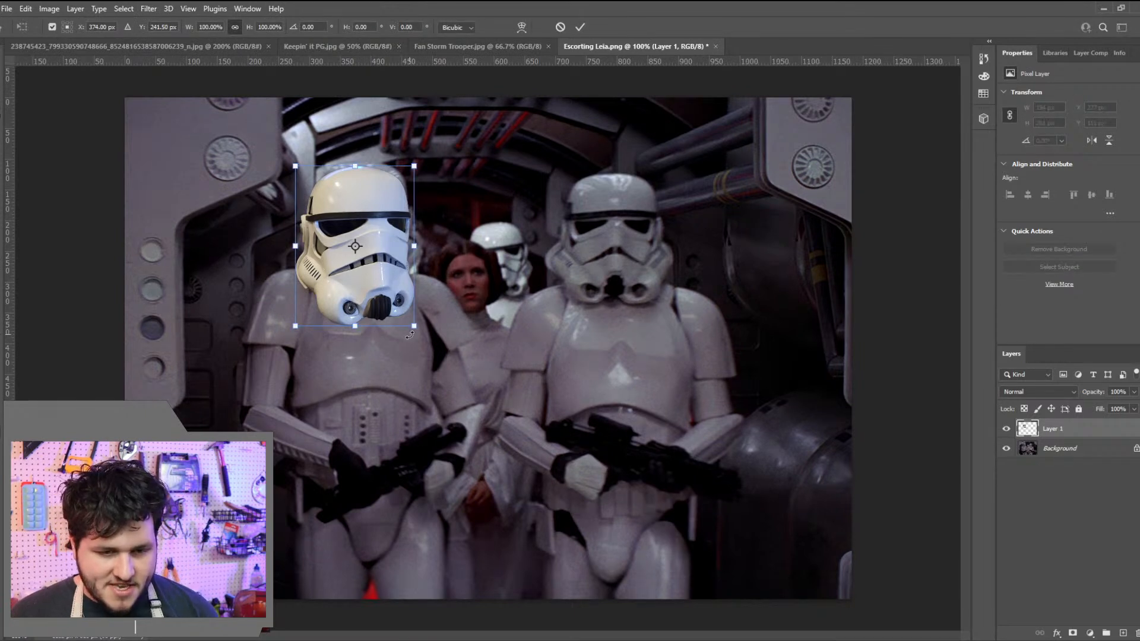
pyautogui.moveTo(409, 334); pyautogui.dragTo(394, 268)
pyautogui.moveTo(428, 150); pyautogui.dragTo(423, 190)
pyautogui.moveTo(401, 227); pyautogui.dragTo(408, 226)
pyautogui.moveTo(421, 145); pyautogui.dragTo(423, 146)
pyautogui.moveTo(396, 220); pyautogui.dragTo(398, 220)
pyautogui.press('Return')
pyautogui.press('l')
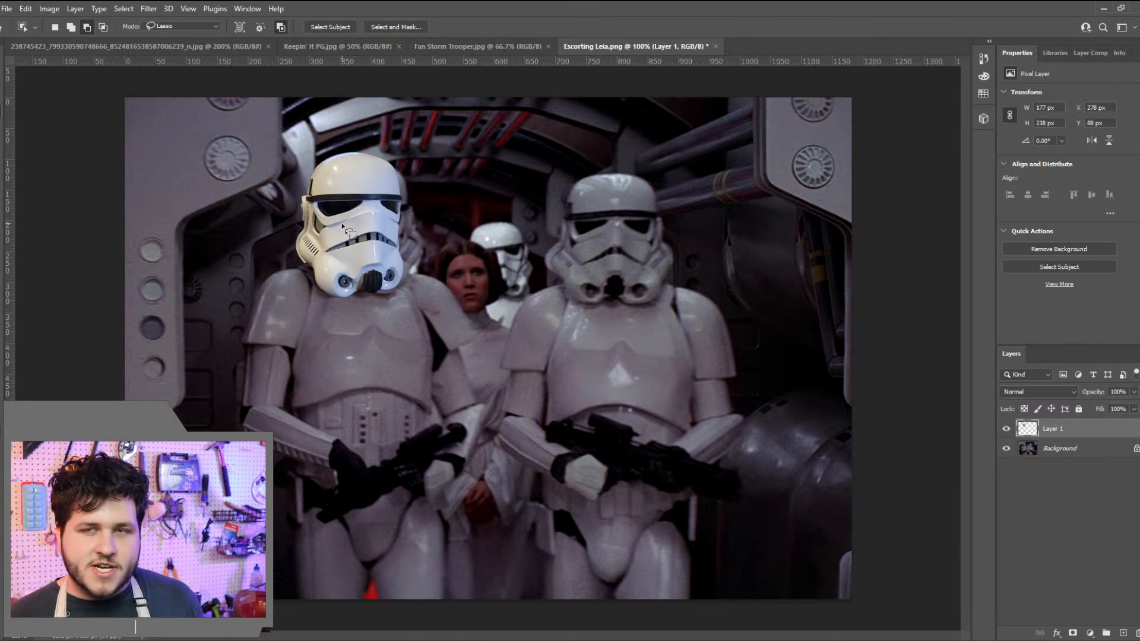
pyautogui.click(149, 9)
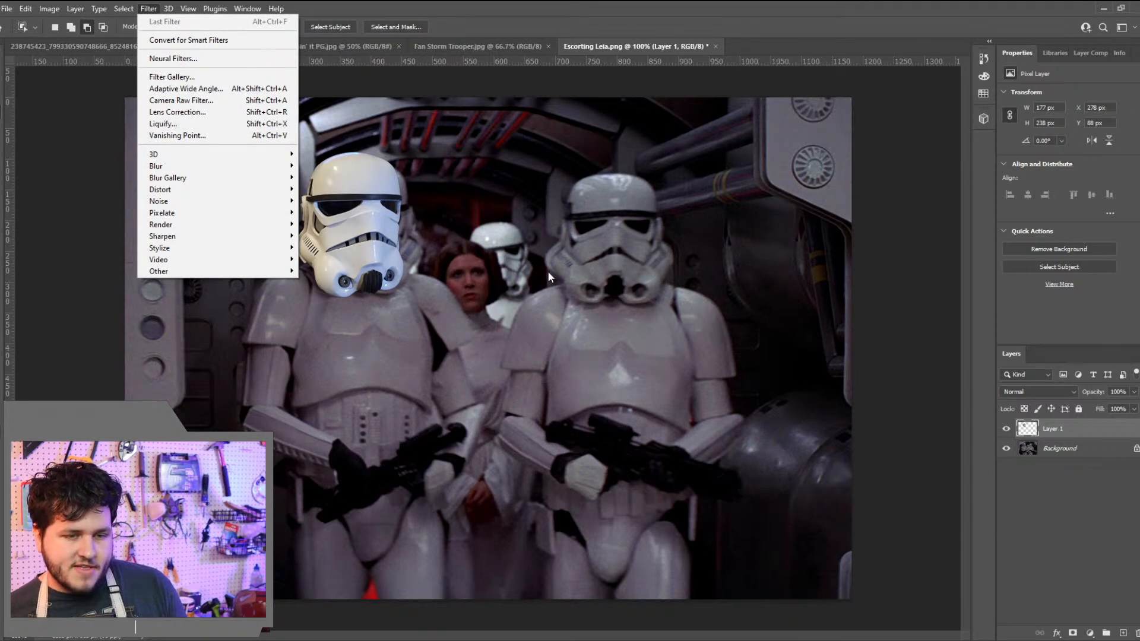
pyautogui.click(407, 248)
# Skew the helmet's corners to match the left trooper's perspective, making it about 174 × 230 px
pyautogui.hotkey('ctrl', 't')
pyautogui.rightClick(396, 260)
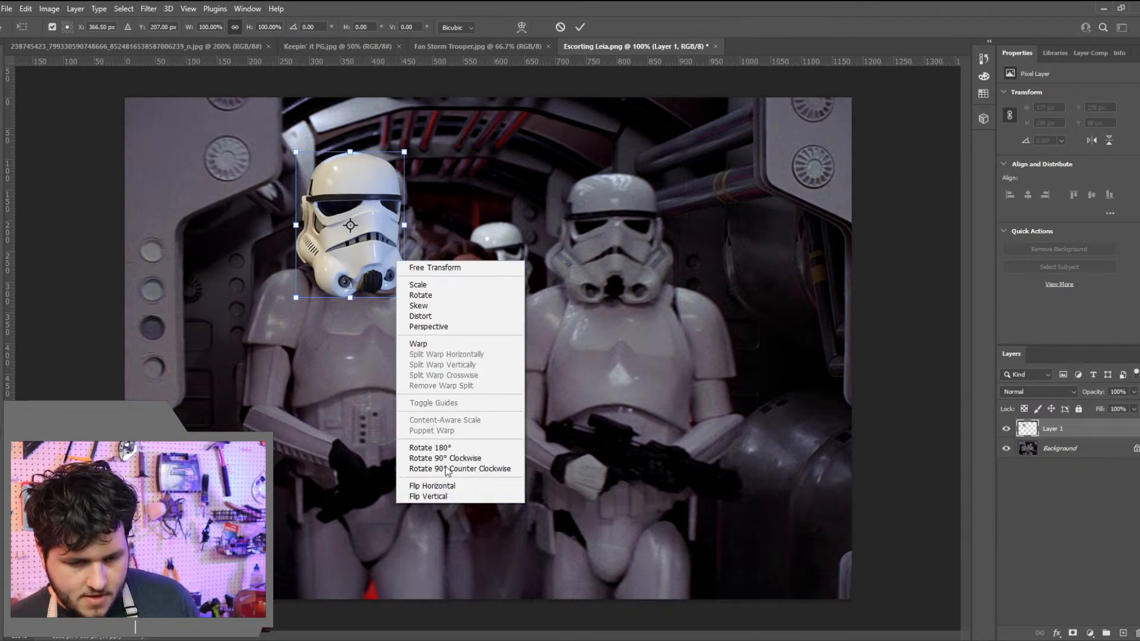
pyautogui.click(433, 306)
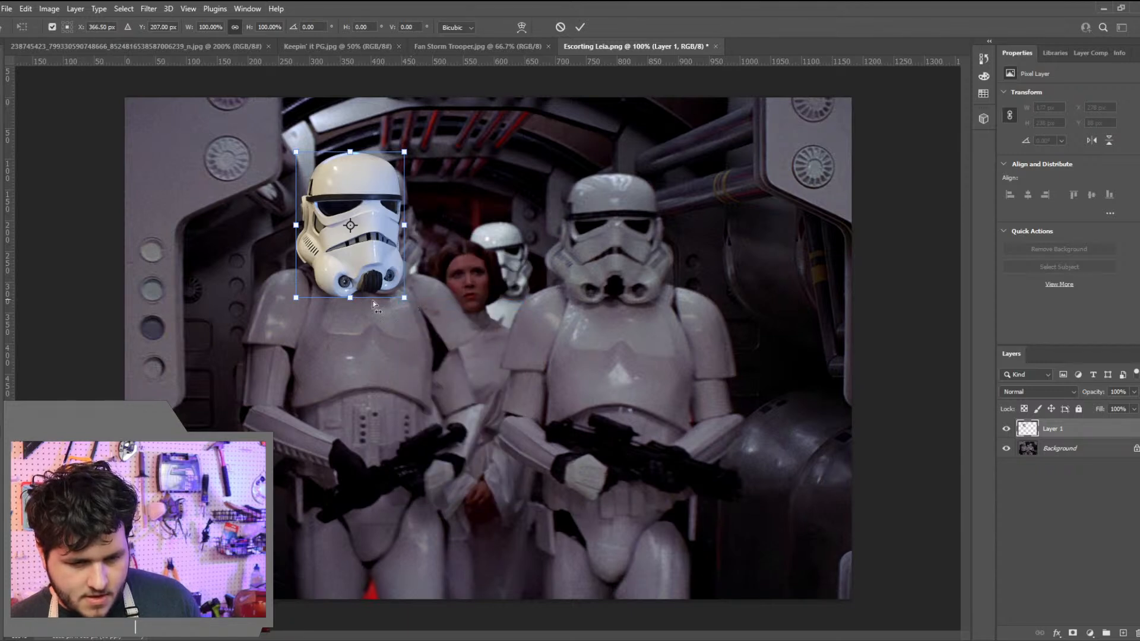
pyautogui.moveTo(402, 297); pyautogui.dragTo(401, 300)
pyautogui.moveTo(408, 229)
pyautogui.mouseDown()
pyautogui.moveTo(418, 220)
pyautogui.moveTo(419, 234)
pyautogui.mouseUp()
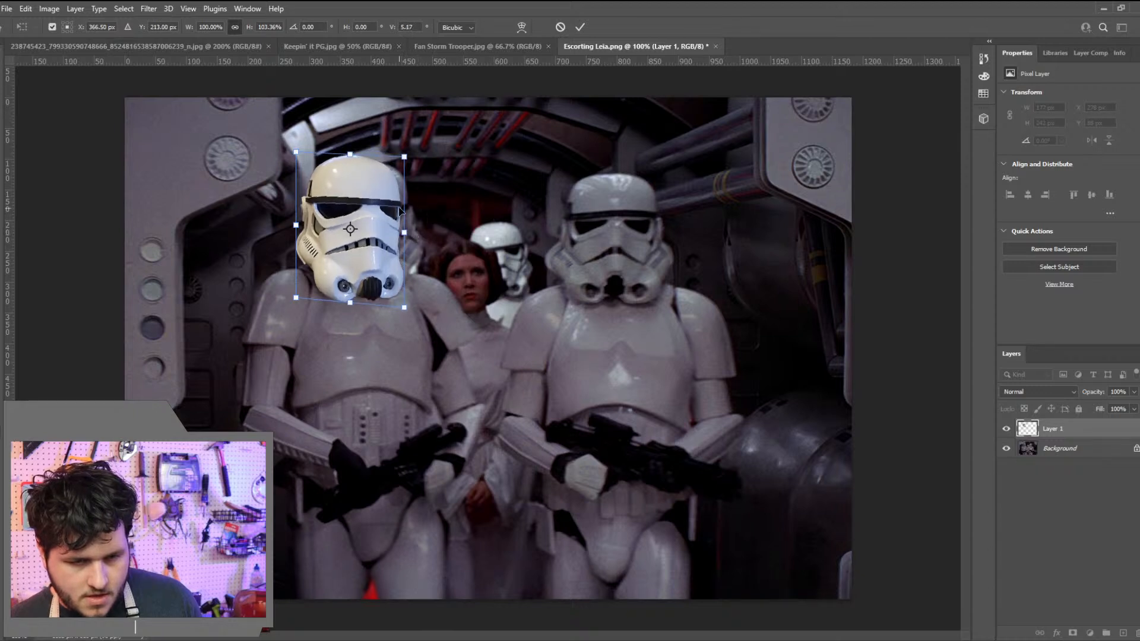
pyautogui.moveTo(409, 159); pyautogui.dragTo(403, 162)
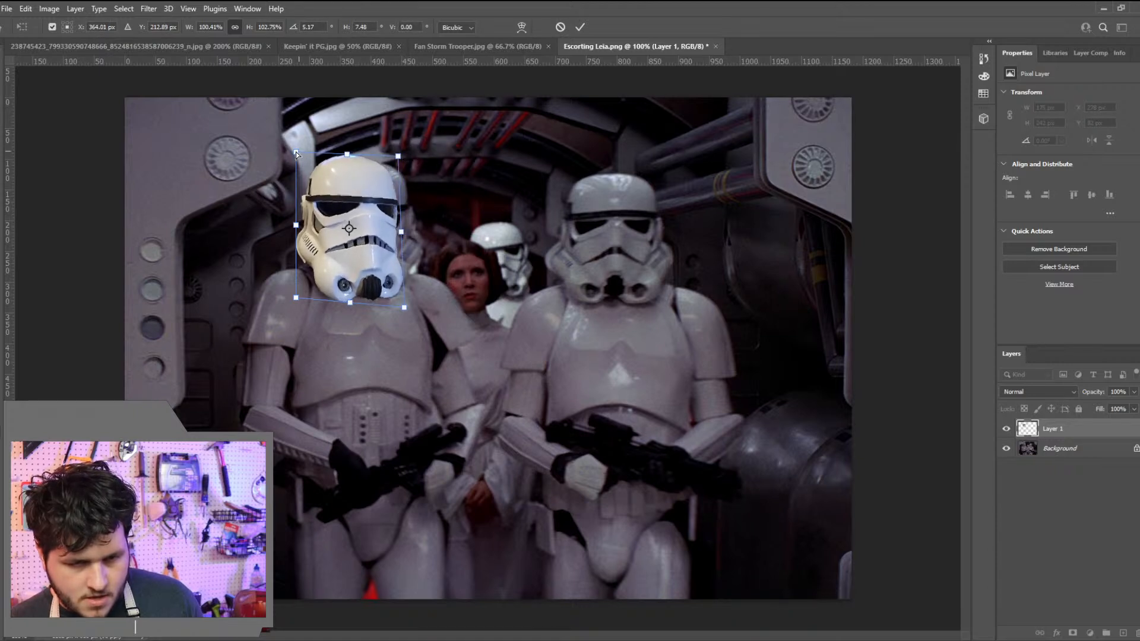
pyautogui.moveTo(298, 153); pyautogui.dragTo(295, 156)
pyautogui.moveTo(296, 298); pyautogui.dragTo(301, 294)
pyautogui.moveTo(401, 308); pyautogui.dragTo(401, 301)
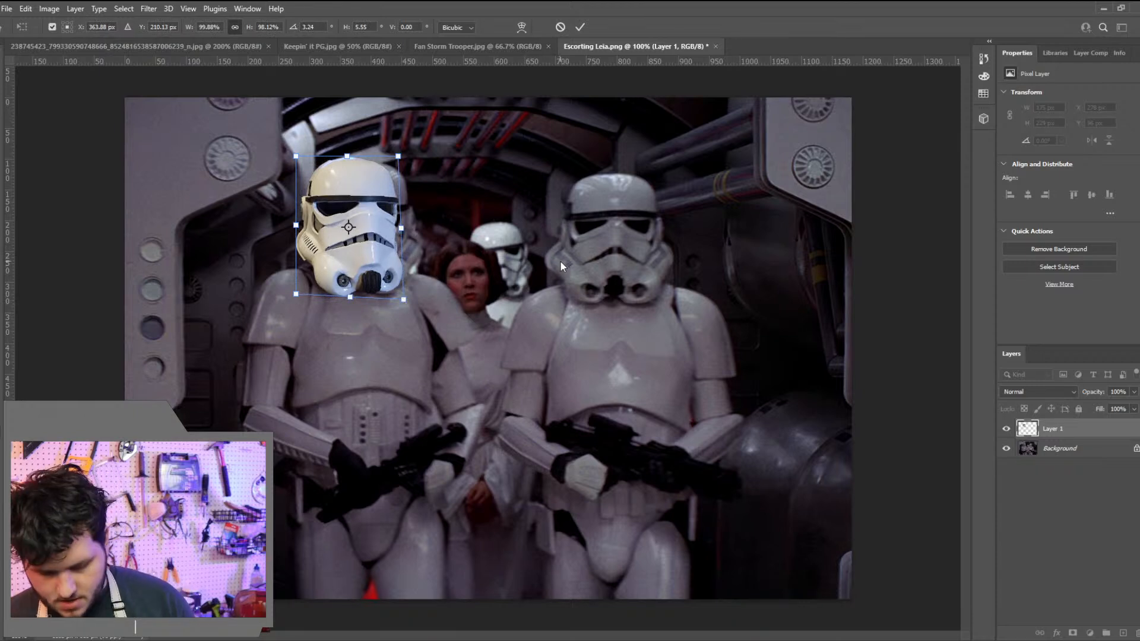
pyautogui.press('Return')
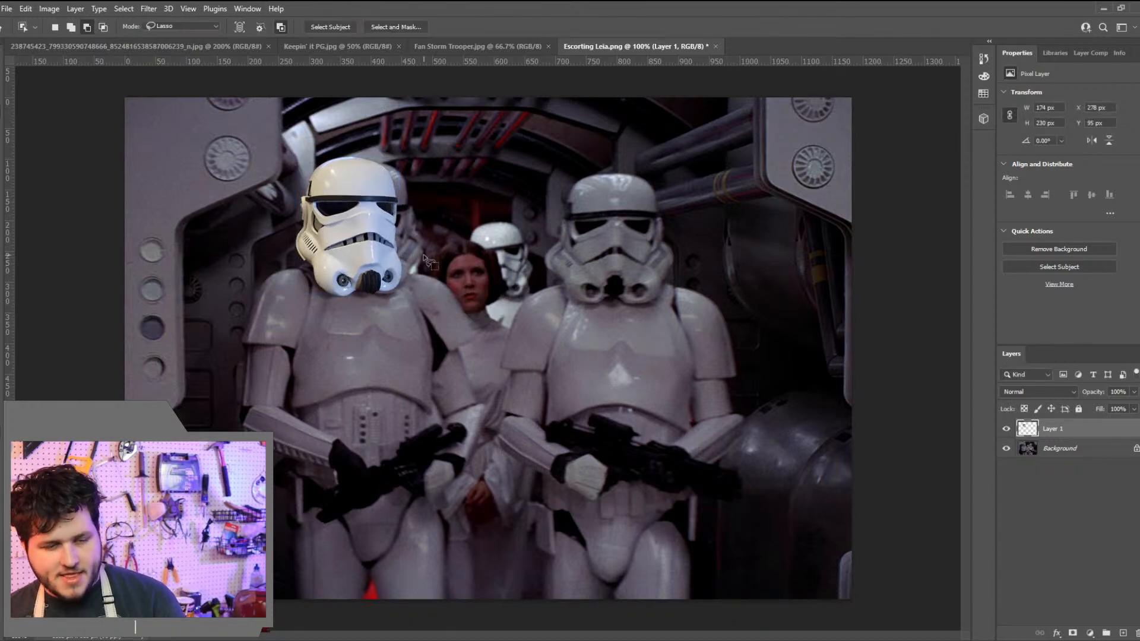
# Transform the helmet to about 177 × 234 px and position it over the trooper's head at about X 292, Y 89 px
pyautogui.hotkey('ctrl', 't')
pyautogui.moveTo(401, 228); pyautogui.dragTo(367, 238)
pyautogui.press('Return')
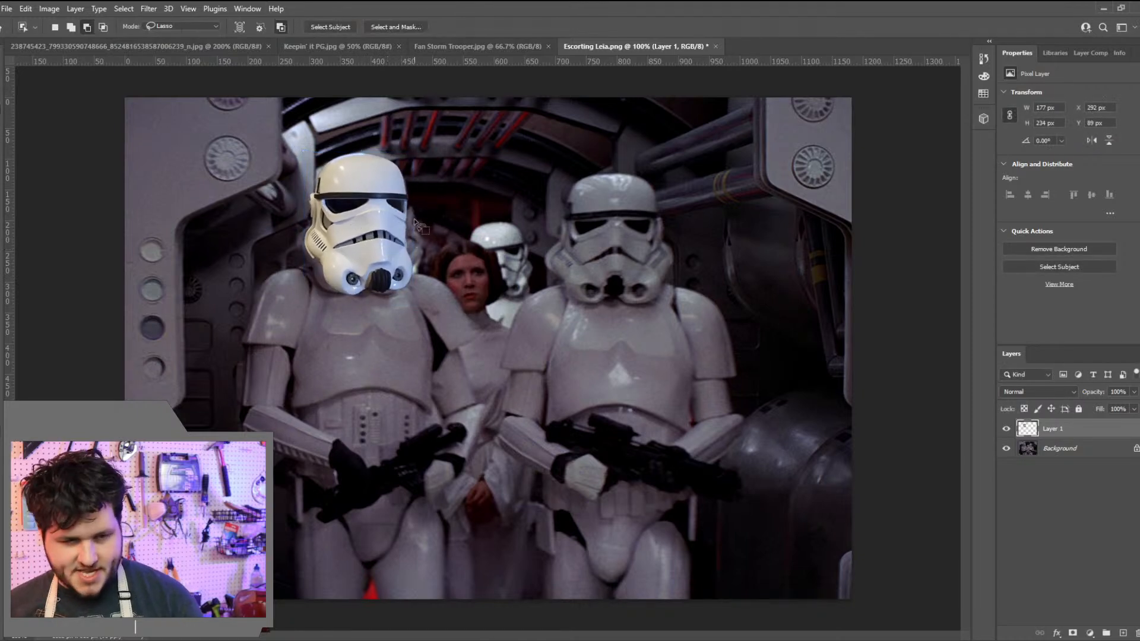
# Use Liquify with brush sizes 125 and 53 to push the helmet's left ear section outward, and apply the distortion
pyautogui.click(156, 12)
pyautogui.click(207, 126)
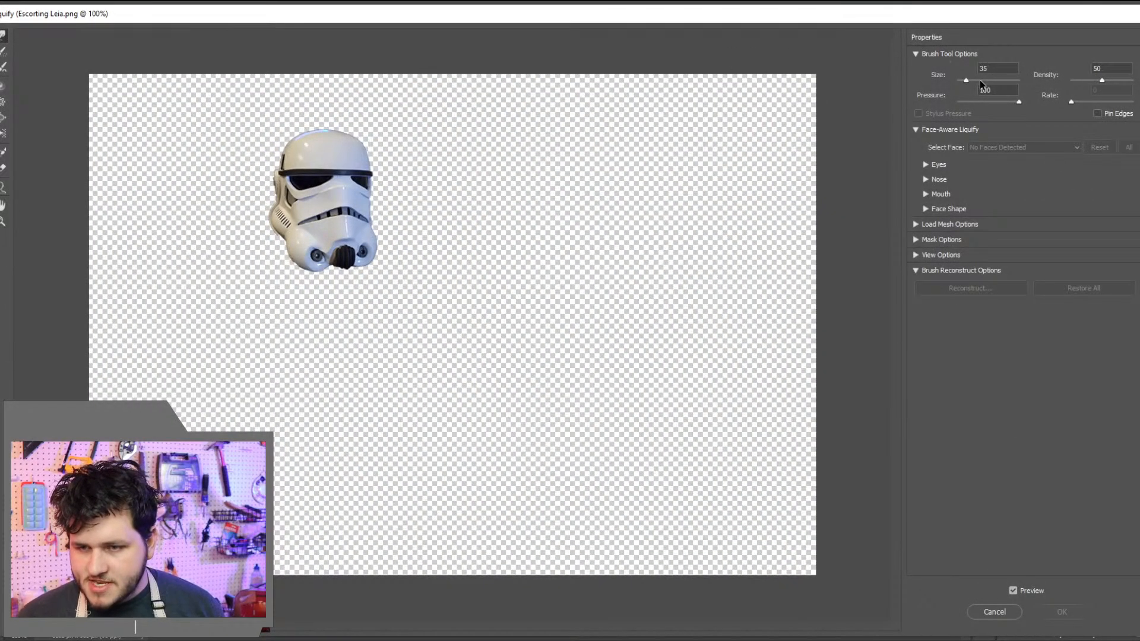
pyautogui.moveTo(970, 81); pyautogui.dragTo(969, 80)
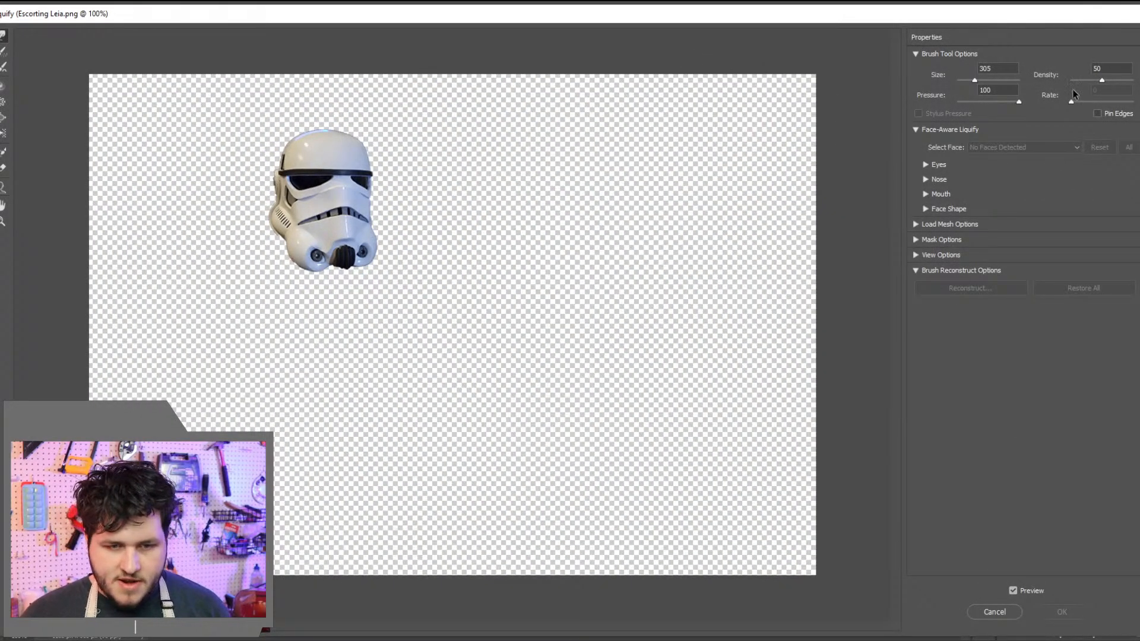
pyautogui.moveTo(969, 80); pyautogui.dragTo(966, 80)
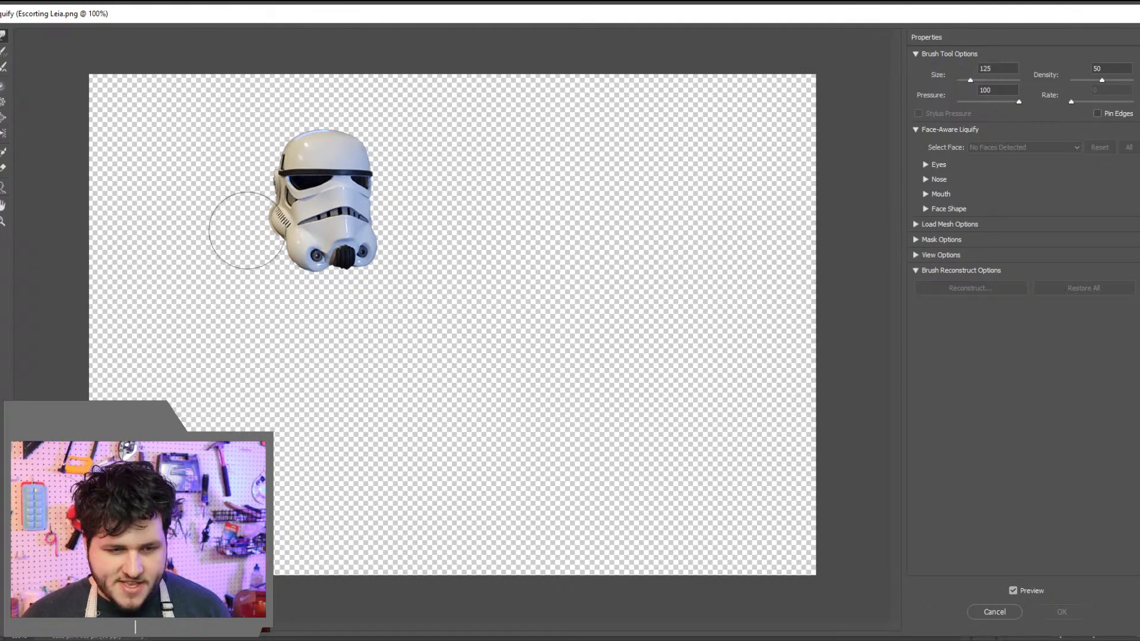
pyautogui.moveTo(267, 224); pyautogui.dragTo(275, 239)
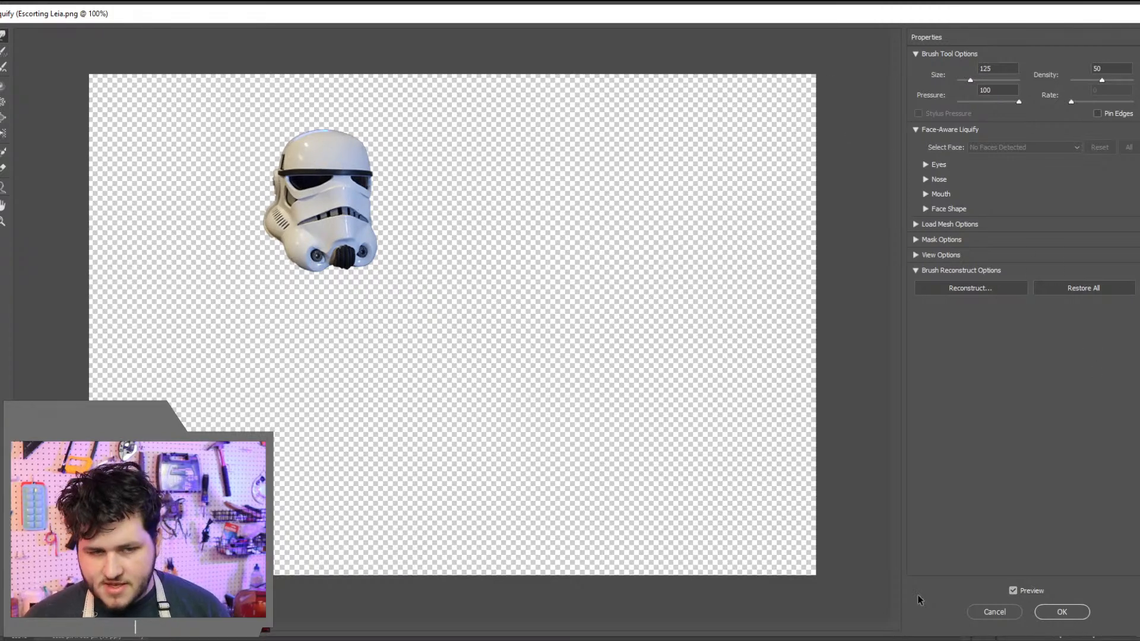
pyautogui.moveTo(971, 81); pyautogui.dragTo(967, 81)
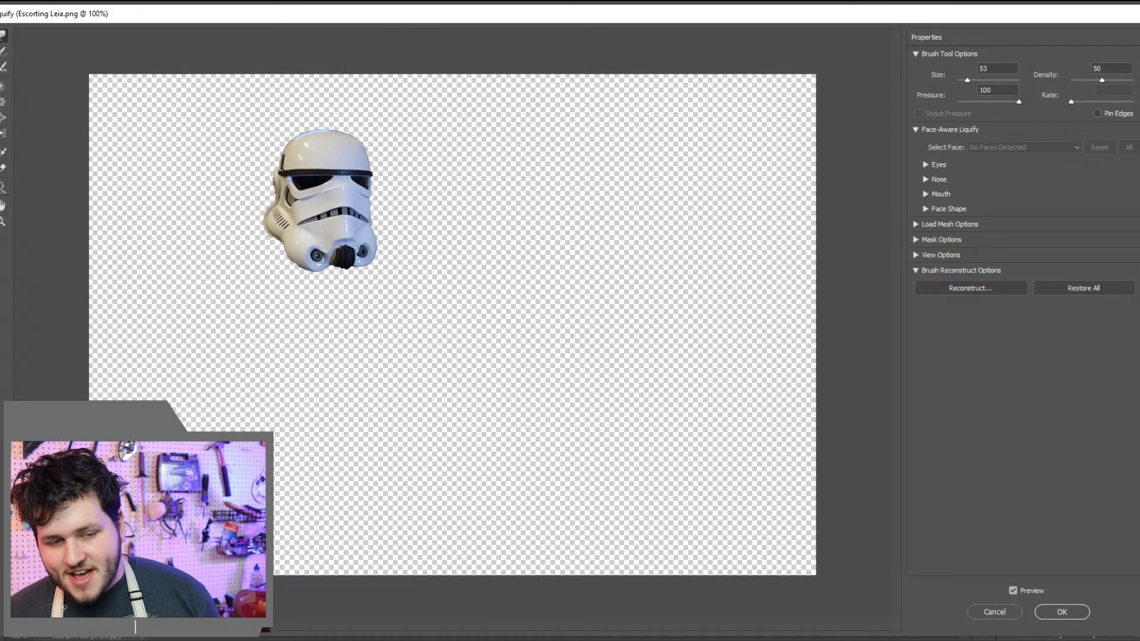
pyautogui.click(1061, 612)
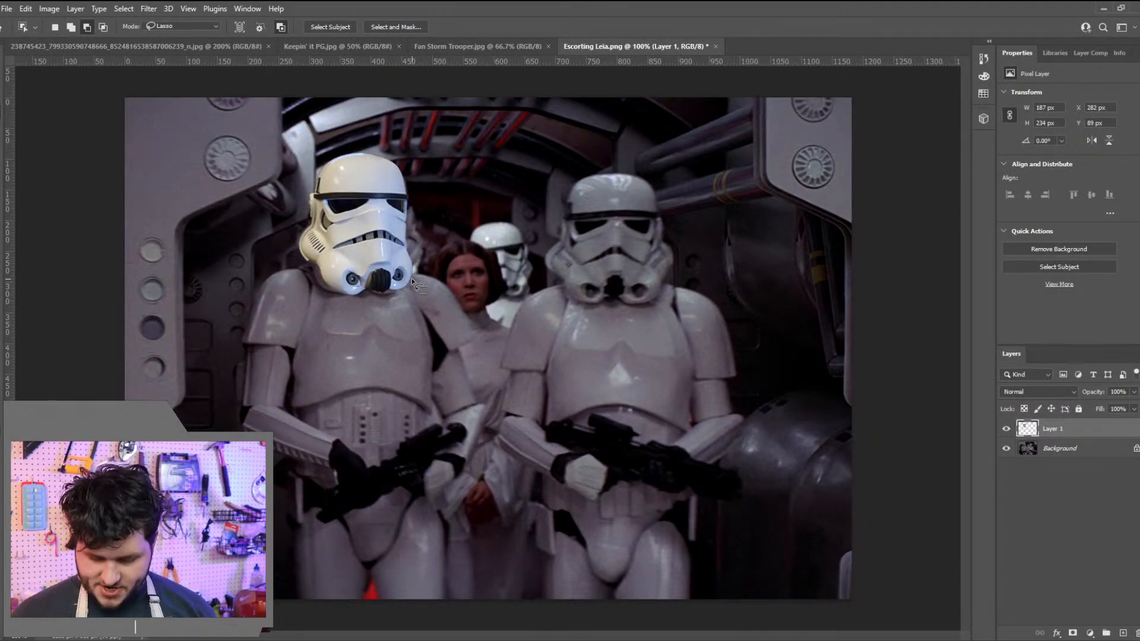
# Hide Layer 1 and select the left front trooper's original helmet on the Background layer with a lasso-mode object selection
pyautogui.click(1007, 430)
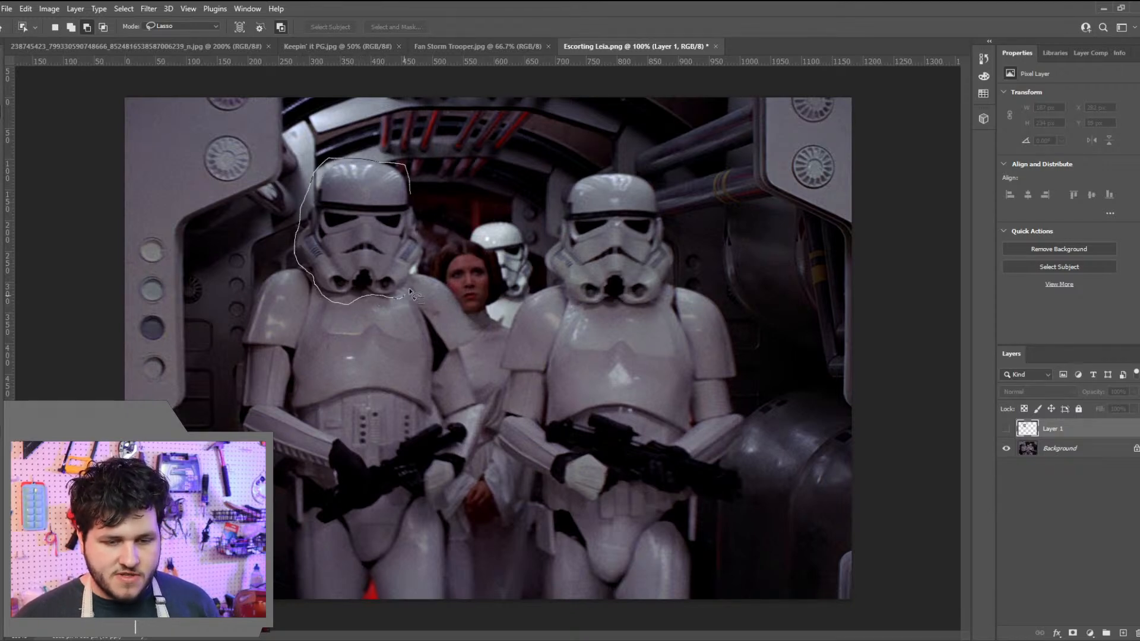
pyautogui.moveTo(415, 189); pyautogui.dragTo(415, 189)
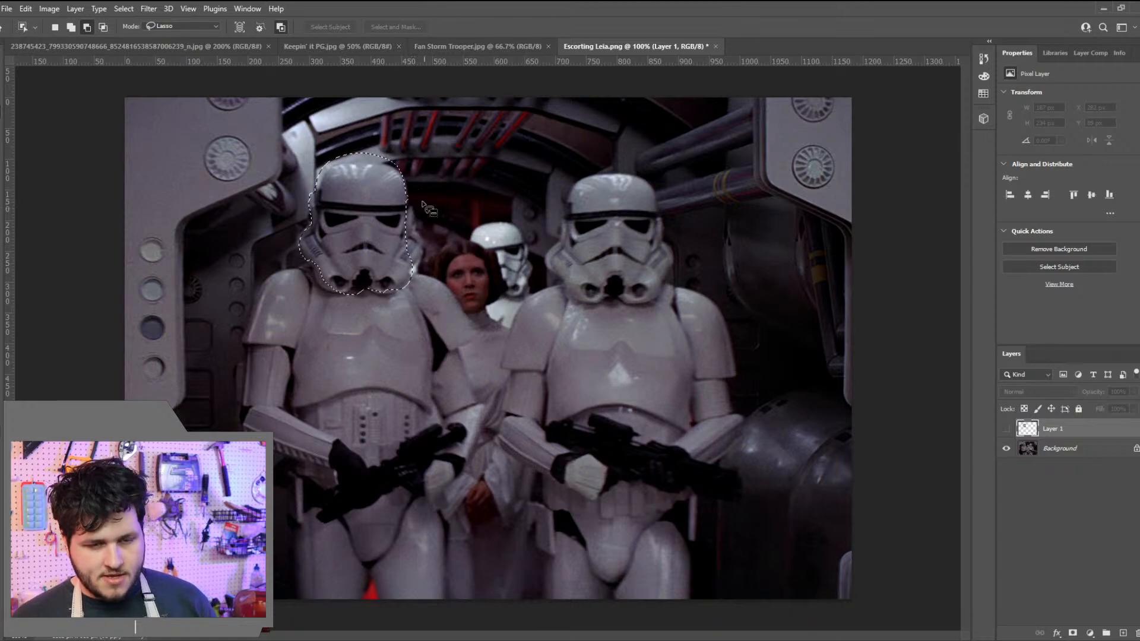
pyautogui.hotkey('ctrl', 'd')
pyautogui.click(1060, 448)
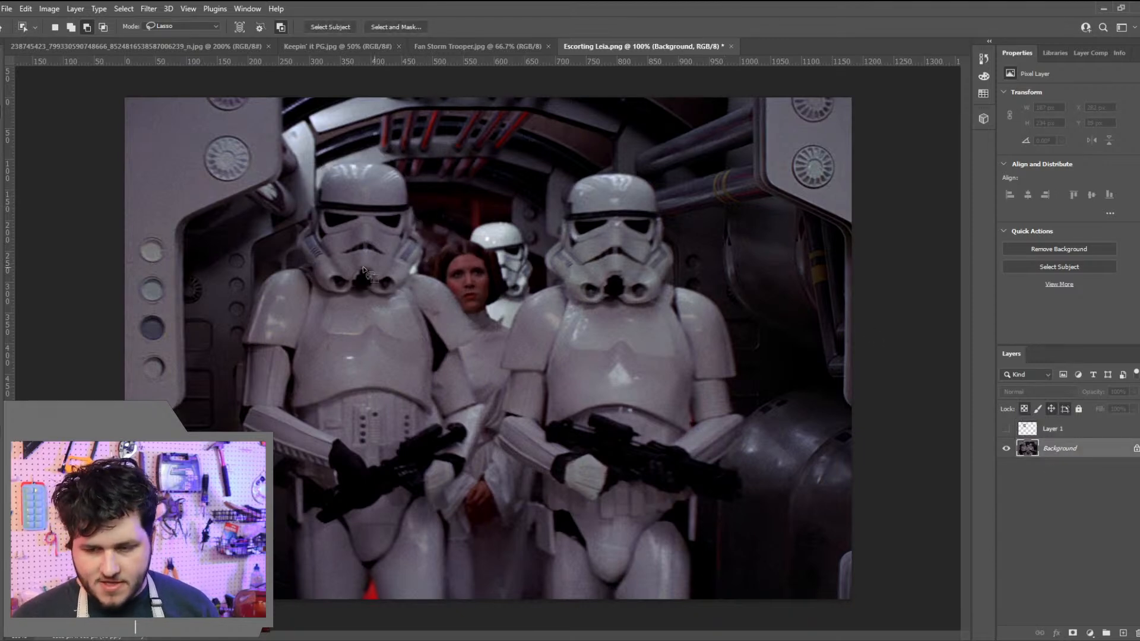
pyautogui.moveTo(419, 285)
pyautogui.mouseDown()
pyautogui.moveTo(433, 234)
pyautogui.moveTo(399, 172)
pyautogui.mouseUp()
pyautogui.moveTo(313, 172); pyautogui.dragTo(292, 244)
pyautogui.moveTo(427, 280); pyautogui.dragTo(432, 268)
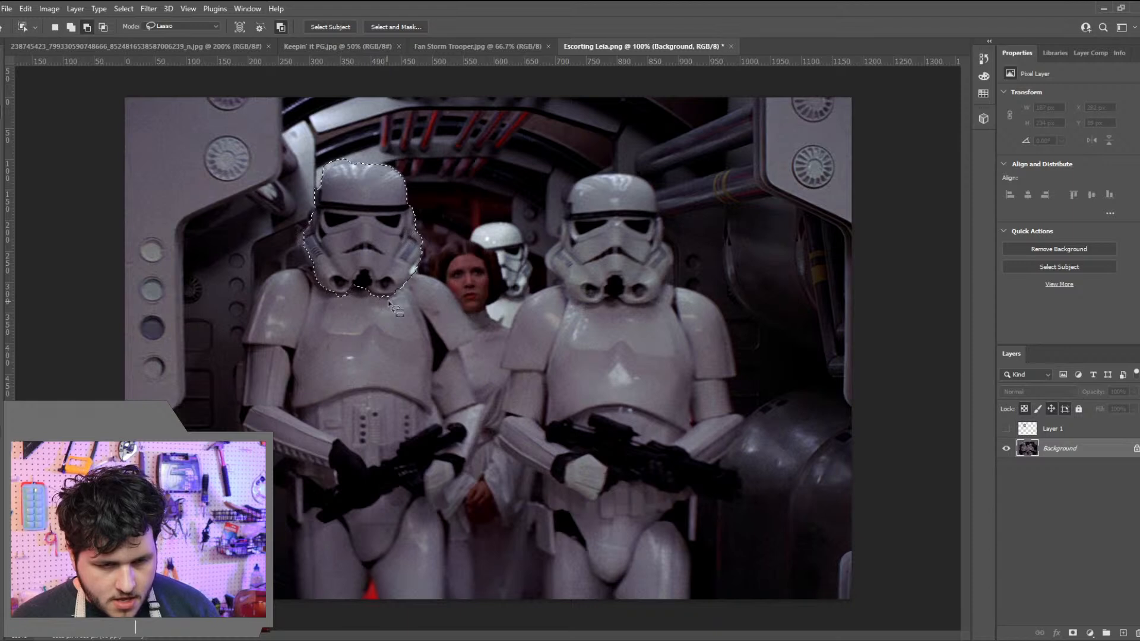
# Refine the helmet selection beneath the chin and around the dome, and add the missing ear section on its left side
pyautogui.moveTo(416, 306); pyautogui.dragTo(364, 294)
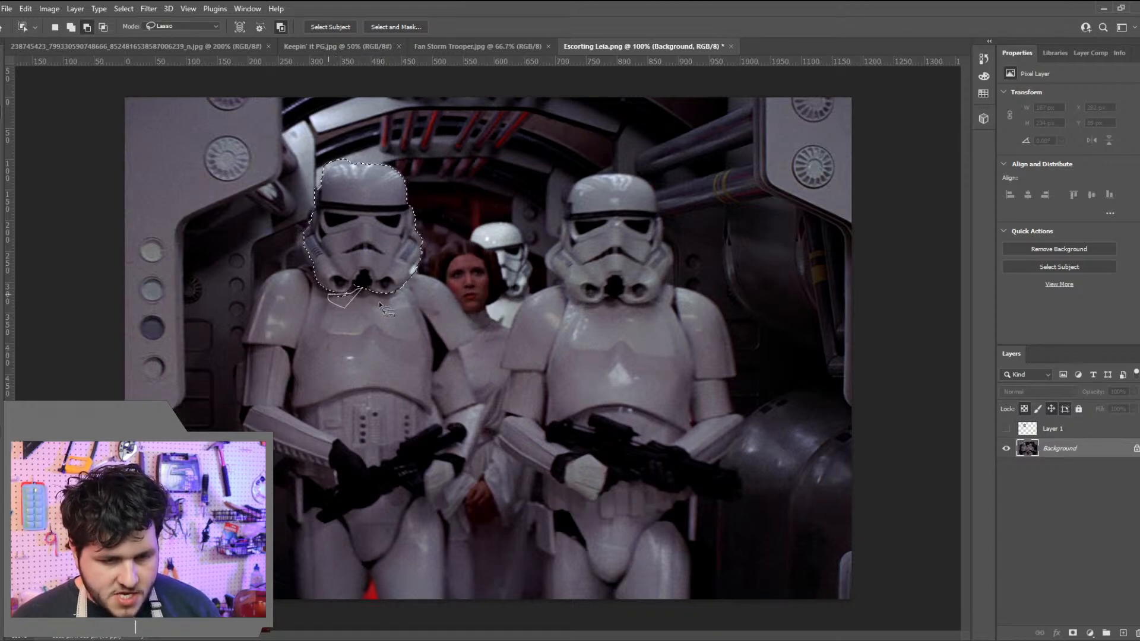
pyautogui.moveTo(367, 306)
pyautogui.mouseDown()
pyautogui.moveTo(355, 292)
pyautogui.moveTo(407, 316)
pyautogui.mouseUp()
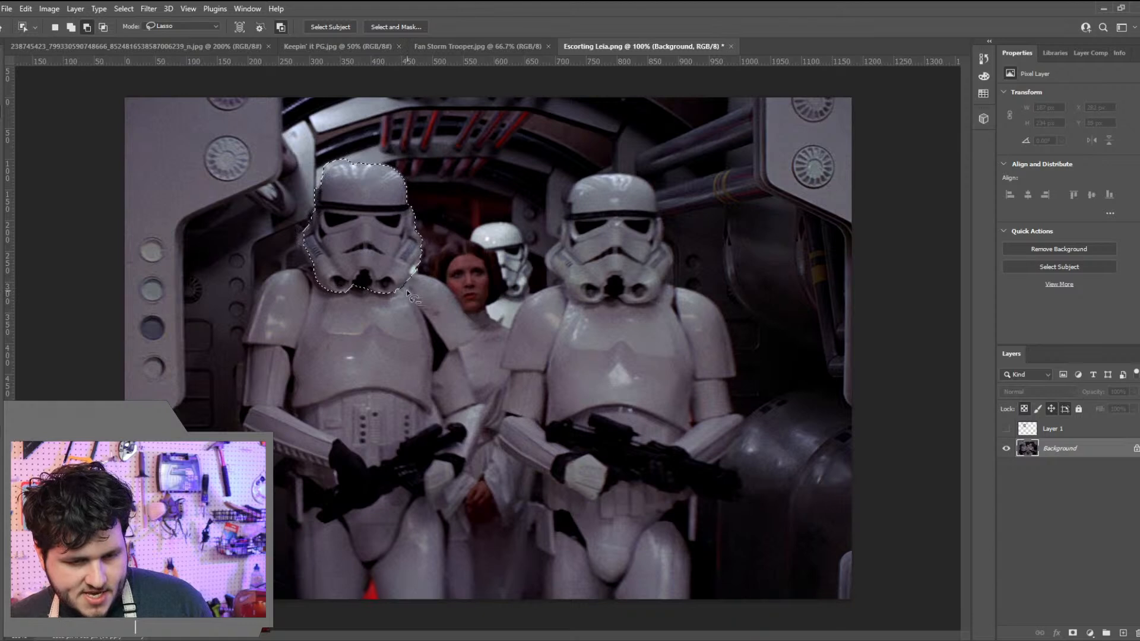
pyautogui.moveTo(341, 138); pyautogui.dragTo(319, 172)
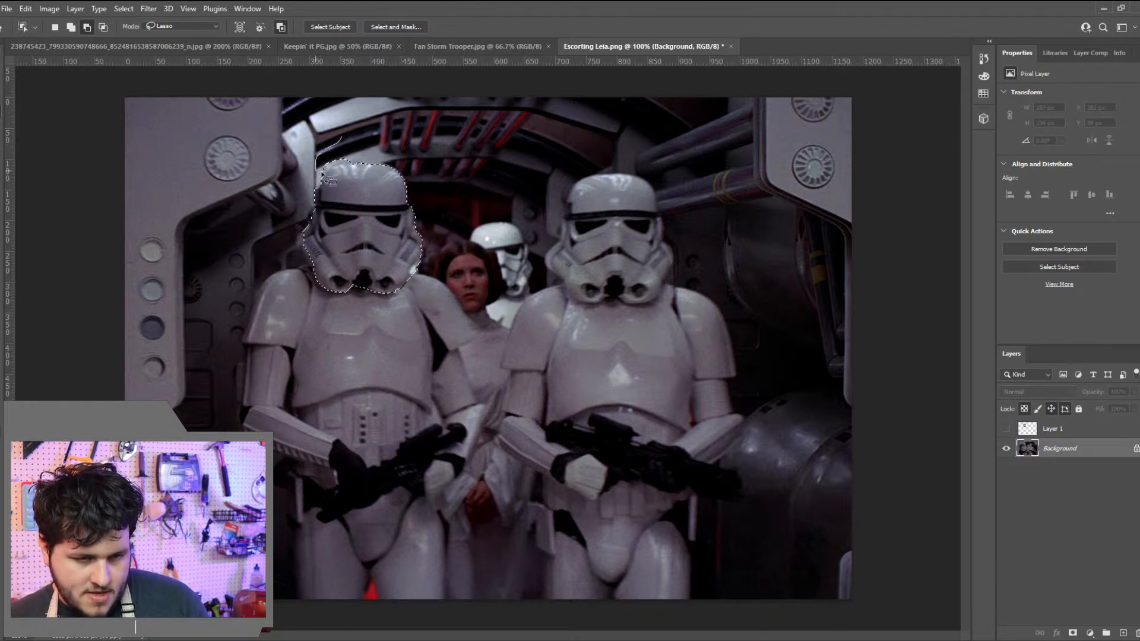
pyautogui.moveTo(378, 140); pyautogui.dragTo(378, 141)
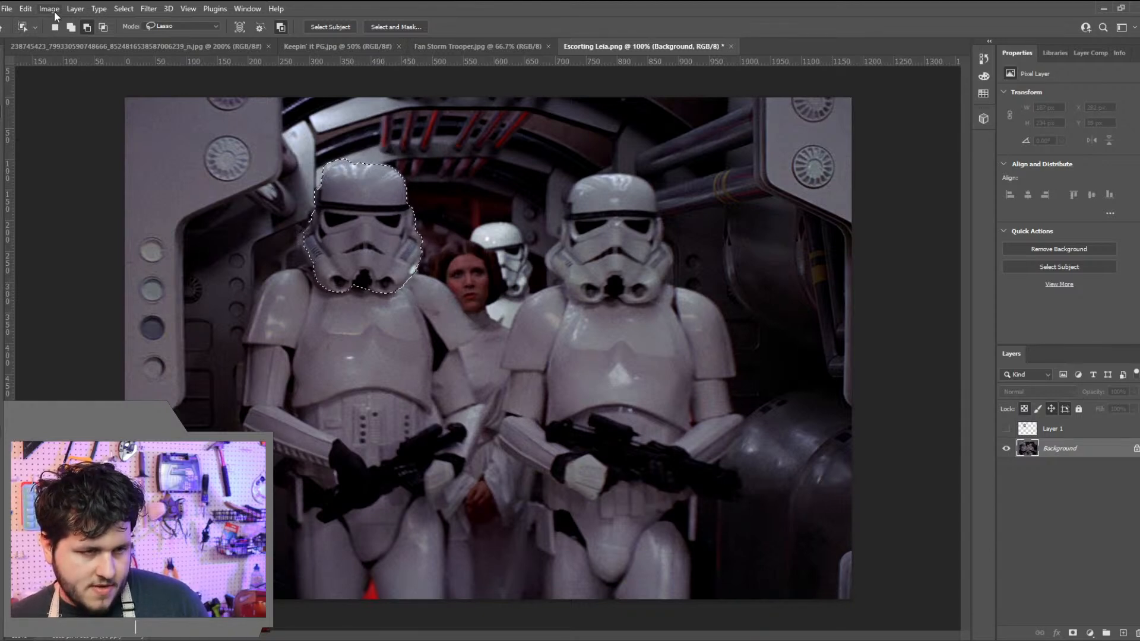
pyautogui.click(70, 27)
pyautogui.moveTo(313, 228)
pyautogui.mouseDown()
pyautogui.moveTo(297, 250)
pyautogui.moveTo(344, 297)
pyautogui.mouseUp()
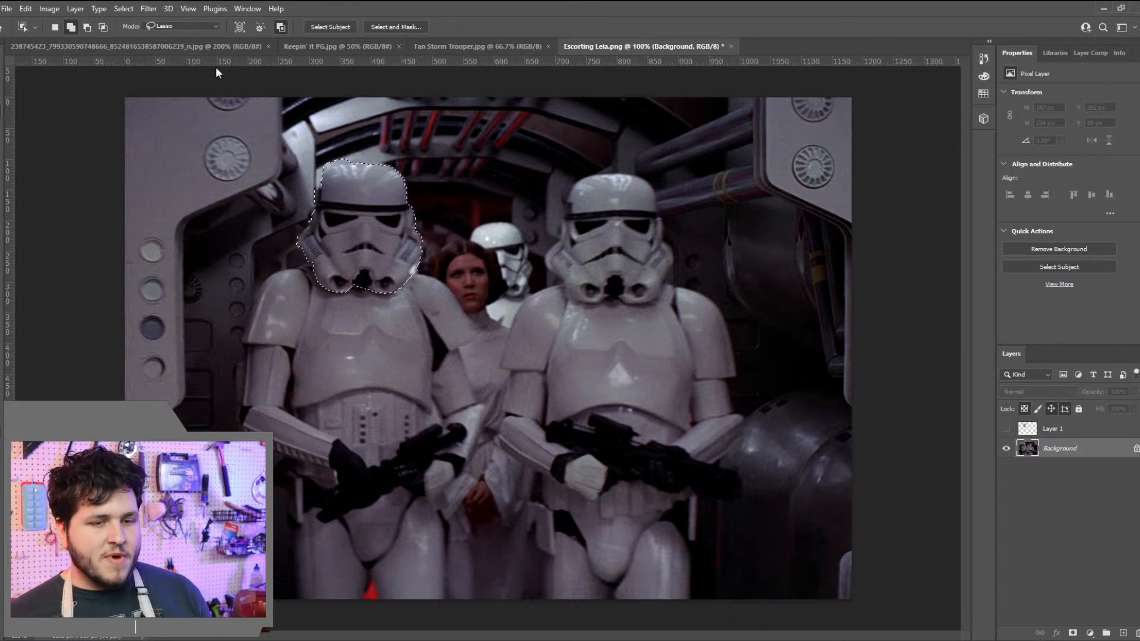
# Start a Content-Aware Fill of the selected helmet and exclude the troopers and Leia from the sampling area with a size 84 brush
pyautogui.click(50, 8)
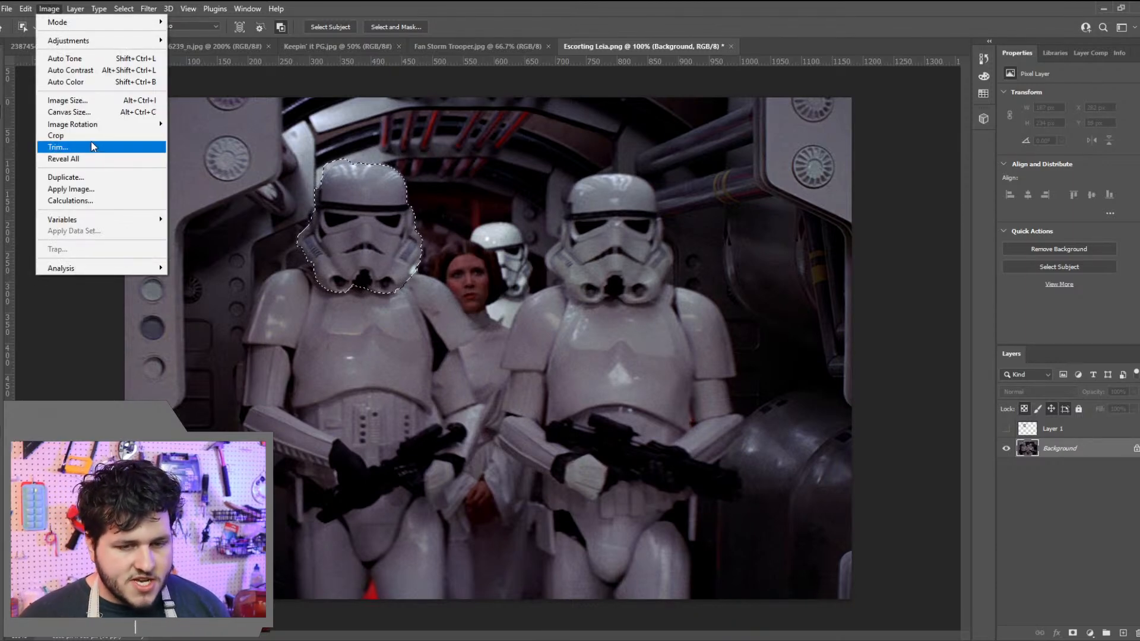
pyautogui.moveTo(17, 5)
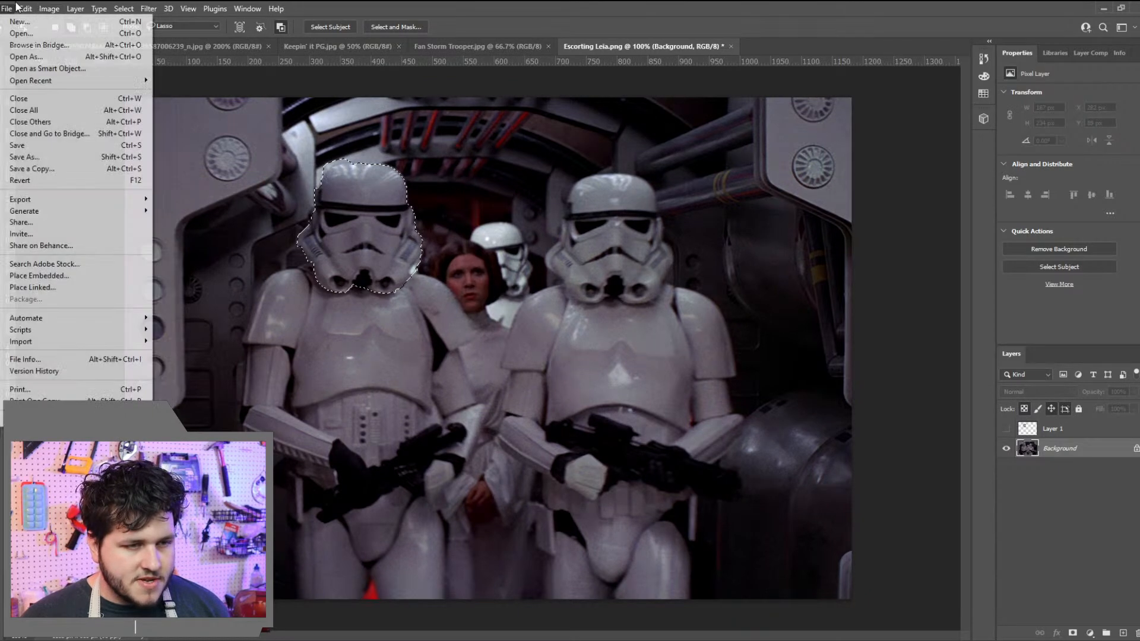
pyautogui.click(73, 224)
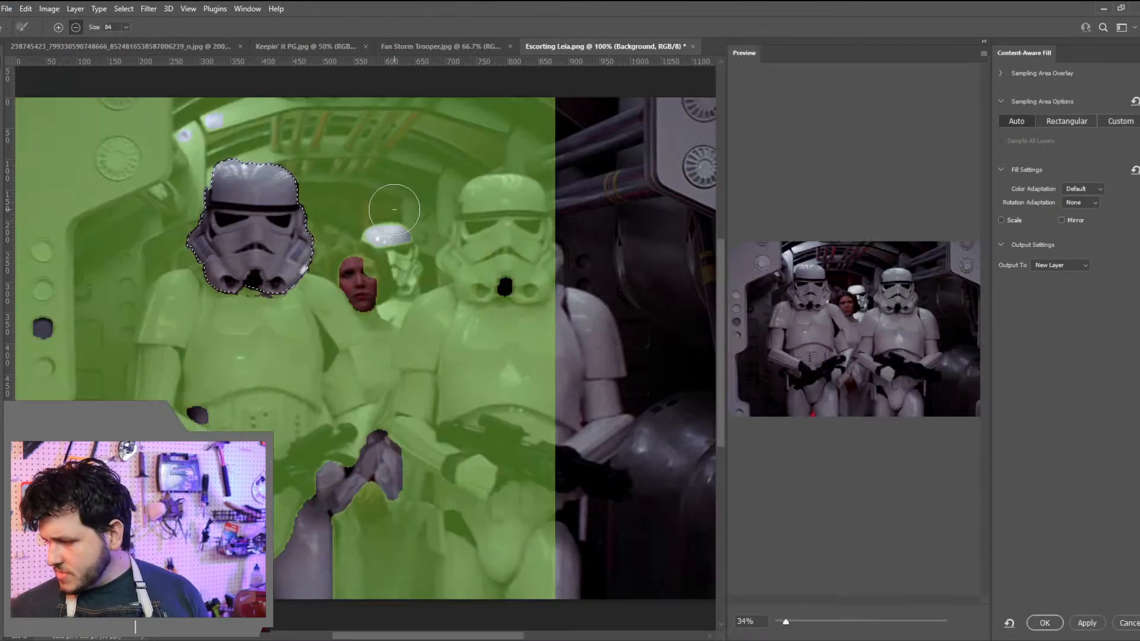
pyautogui.moveTo(410, 244)
pyautogui.mouseDown()
pyautogui.moveTo(325, 339)
pyautogui.moveTo(360, 358)
pyautogui.moveTo(309, 321)
pyautogui.moveTo(336, 297)
pyautogui.moveTo(322, 290)
pyautogui.moveTo(273, 308)
pyautogui.moveTo(193, 288)
pyautogui.moveTo(168, 296)
pyautogui.moveTo(155, 417)
pyautogui.moveTo(178, 416)
pyautogui.moveTo(192, 327)
pyautogui.moveTo(243, 345)
pyautogui.moveTo(262, 430)
pyautogui.moveTo(213, 443)
pyautogui.moveTo(257, 460)
pyautogui.moveTo(212, 422)
pyautogui.mouseUp()
pyautogui.moveTo(251, 629)
pyautogui.mouseDown()
pyautogui.moveTo(326, 387)
pyautogui.moveTo(349, 371)
pyautogui.moveTo(259, 531)
pyautogui.moveTo(344, 545)
pyautogui.moveTo(371, 518)
pyautogui.moveTo(380, 420)
pyautogui.moveTo(456, 589)
pyautogui.moveTo(513, 637)
pyautogui.moveTo(468, 577)
pyautogui.moveTo(500, 571)
pyautogui.moveTo(513, 497)
pyautogui.moveTo(565, 410)
pyautogui.moveTo(636, 421)
pyautogui.moveTo(578, 352)
pyautogui.moveTo(566, 293)
pyautogui.moveTo(571, 320)
pyautogui.moveTo(398, 362)
pyautogui.moveTo(557, 372)
pyautogui.moveTo(483, 459)
pyautogui.moveTo(414, 289)
pyautogui.moveTo(365, 301)
pyautogui.moveTo(336, 265)
pyautogui.moveTo(314, 275)
pyautogui.moveTo(395, 262)
pyautogui.moveTo(514, 321)
pyautogui.moveTo(511, 225)
pyautogui.moveTo(532, 268)
pyautogui.moveTo(527, 247)
pyautogui.moveTo(450, 256)
pyautogui.moveTo(382, 232)
pyautogui.moveTo(413, 241)
pyautogui.moveTo(461, 200)
pyautogui.moveTo(546, 201)
pyautogui.moveTo(554, 173)
pyautogui.moveTo(468, 148)
pyautogui.mouseUp()
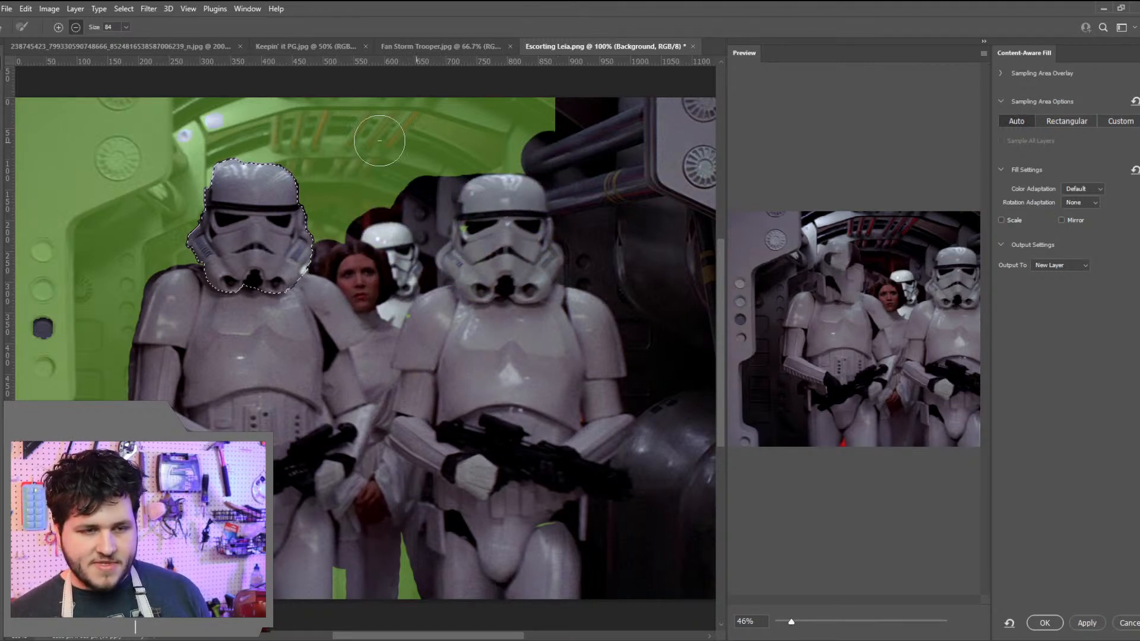
# Add the ship's right wall and the dark circle on the left wall to the sampling area, and output the fill to a new layer
pyautogui.moveTo(594, 151)
pyautogui.mouseDown()
pyautogui.moveTo(599, 128)
pyautogui.moveTo(557, 120)
pyautogui.moveTo(532, 146)
pyautogui.moveTo(607, 120)
pyautogui.moveTo(719, 118)
pyautogui.moveTo(714, 349)
pyautogui.moveTo(657, 310)
pyautogui.moveTo(618, 241)
pyautogui.moveTo(595, 125)
pyautogui.moveTo(699, 329)
pyautogui.moveTo(638, 92)
pyautogui.moveTo(726, 269)
pyautogui.moveTo(706, 289)
pyautogui.mouseUp()
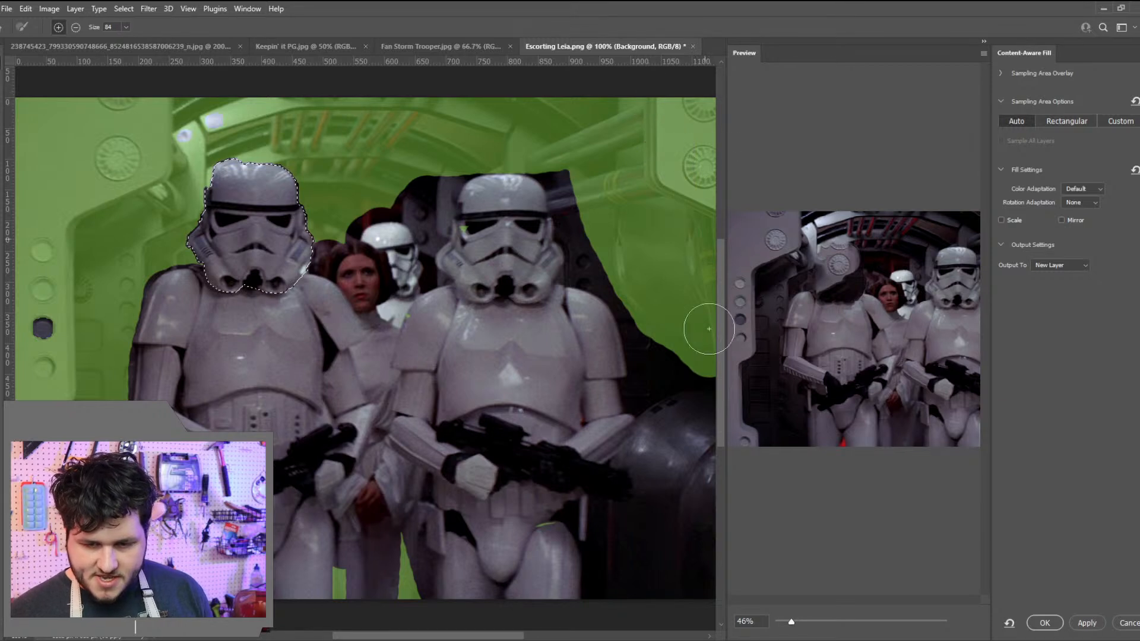
pyautogui.click(48, 323)
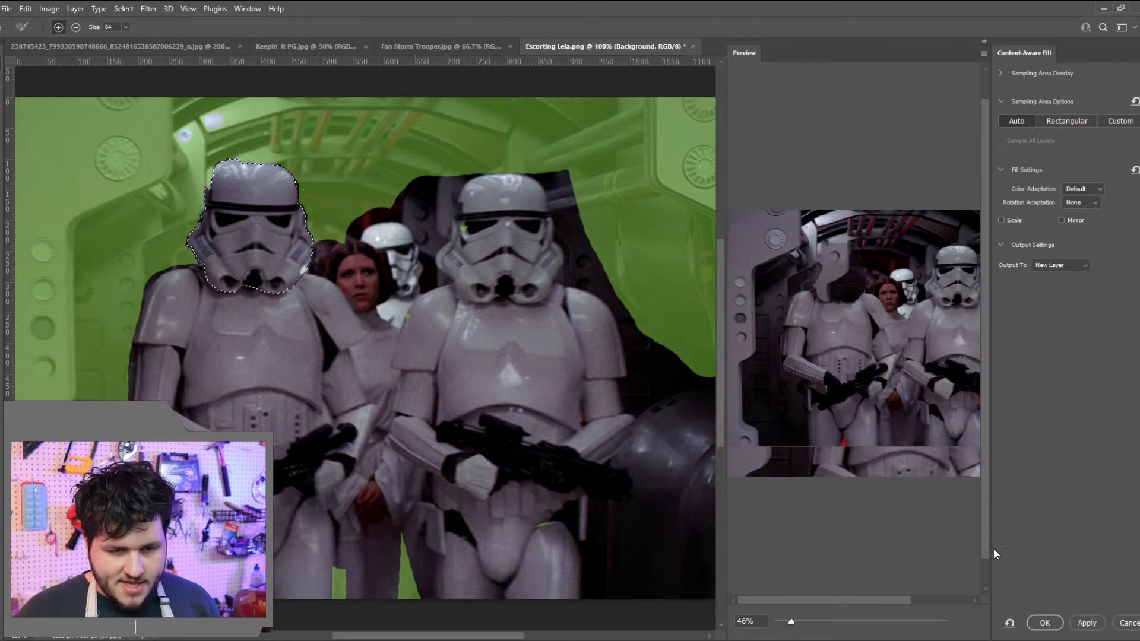
pyautogui.click(1044, 623)
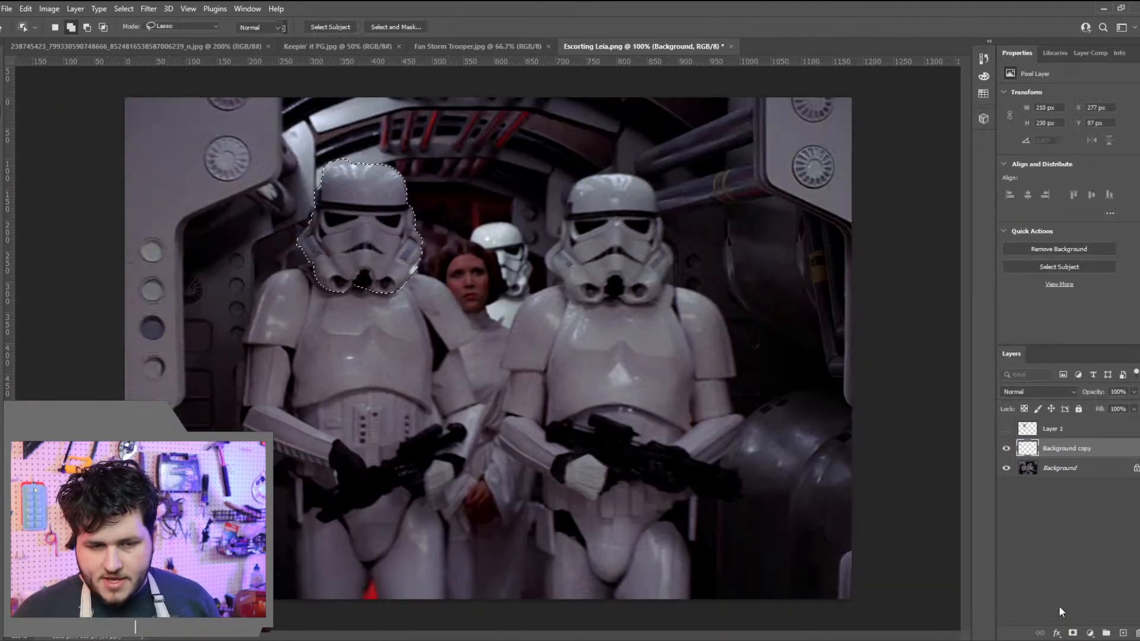
# Deselect the helmet area and merge the filled patch down into the Background layer
pyautogui.hotkey('ctrl', 'd')
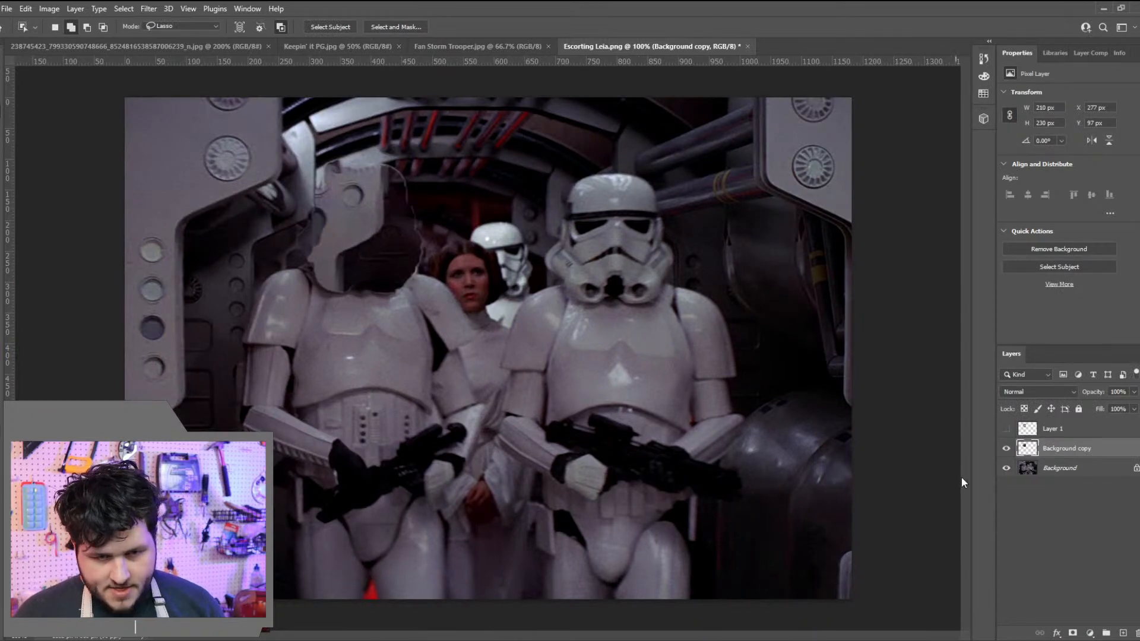
pyautogui.rightClick(1048, 453)
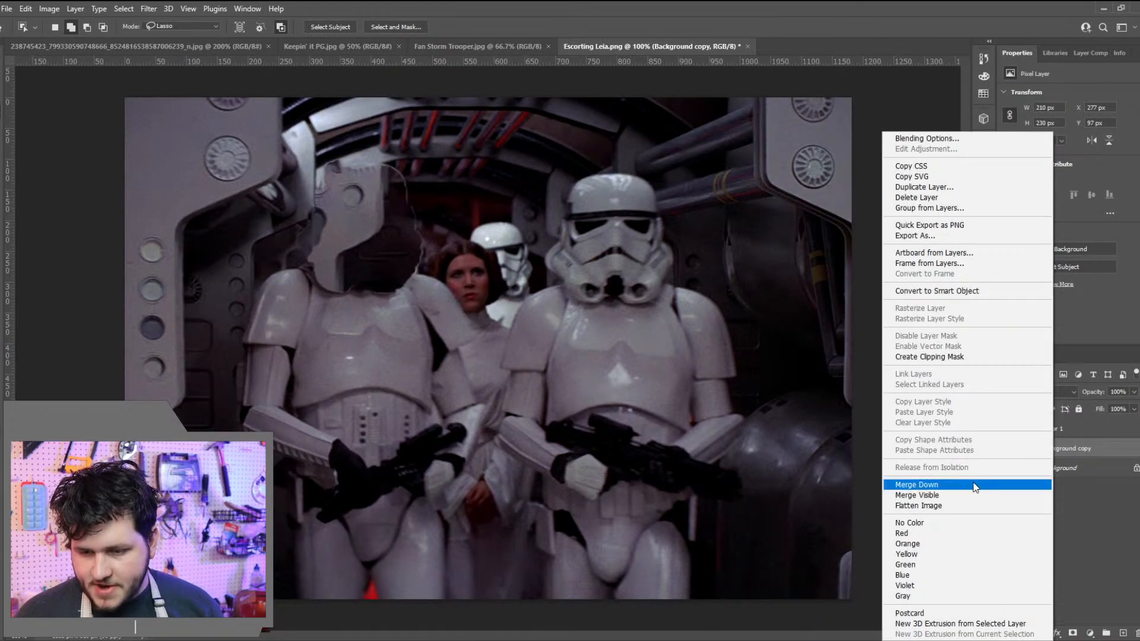
pyautogui.click(1009, 485)
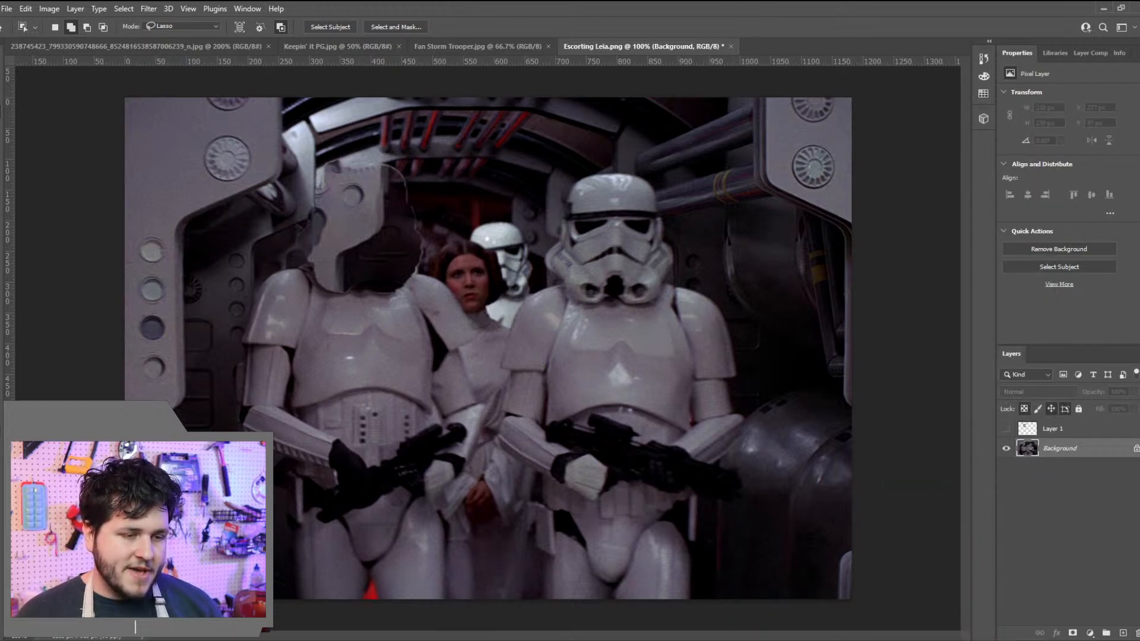
# Smooth the visible seam around the filled area with a 31 px Spot Healing Brush, and show Layer 1 again
pyautogui.press('j')
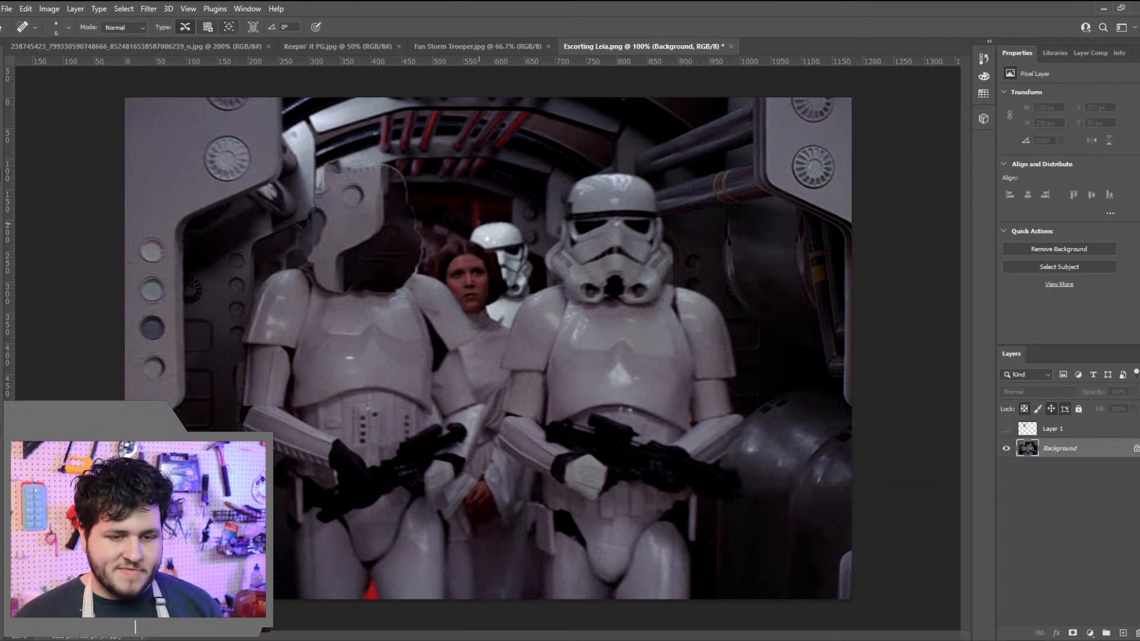
pyautogui.click(56, 26)
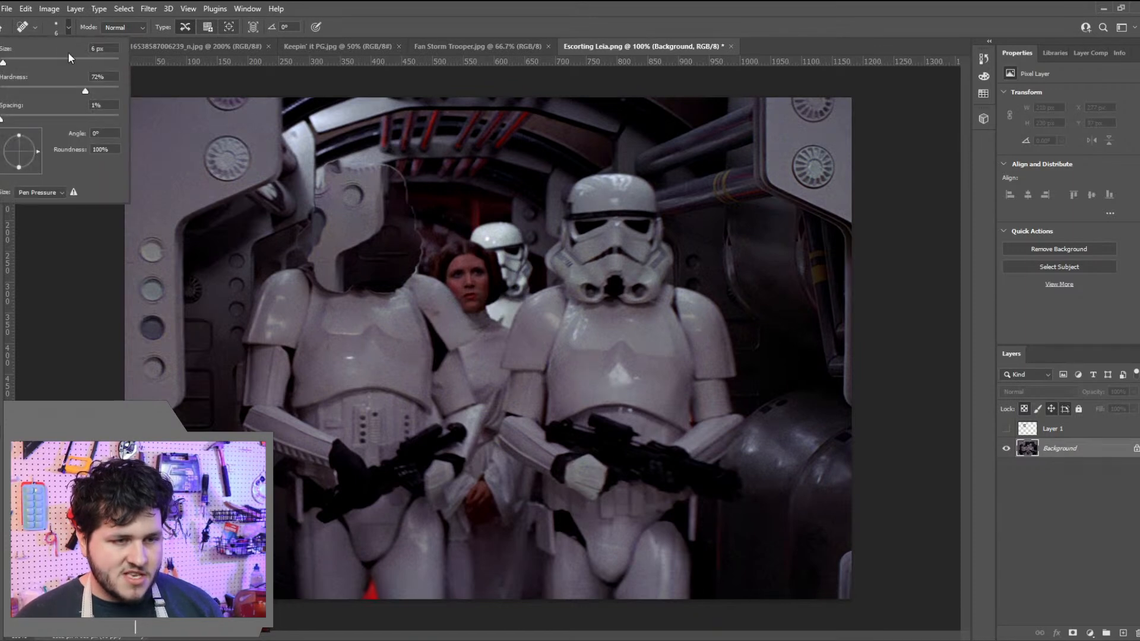
pyautogui.click(18, 61)
pyautogui.press('Return')
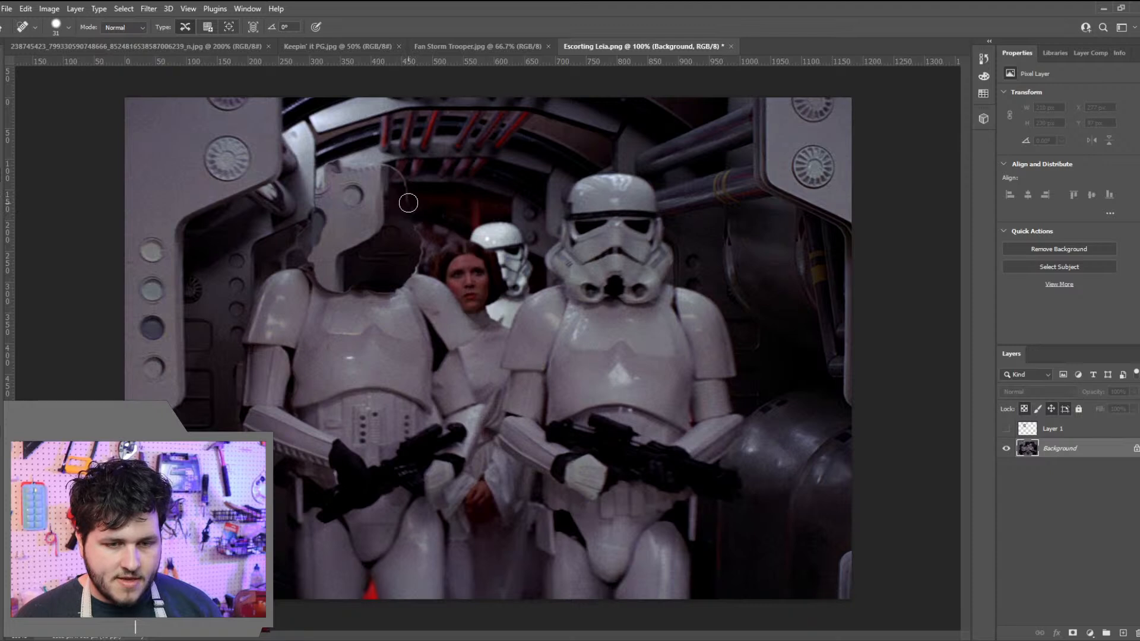
pyautogui.moveTo(404, 190)
pyautogui.mouseDown()
pyautogui.moveTo(385, 169)
pyautogui.moveTo(327, 166)
pyautogui.moveTo(314, 199)
pyautogui.moveTo(330, 238)
pyautogui.mouseUp()
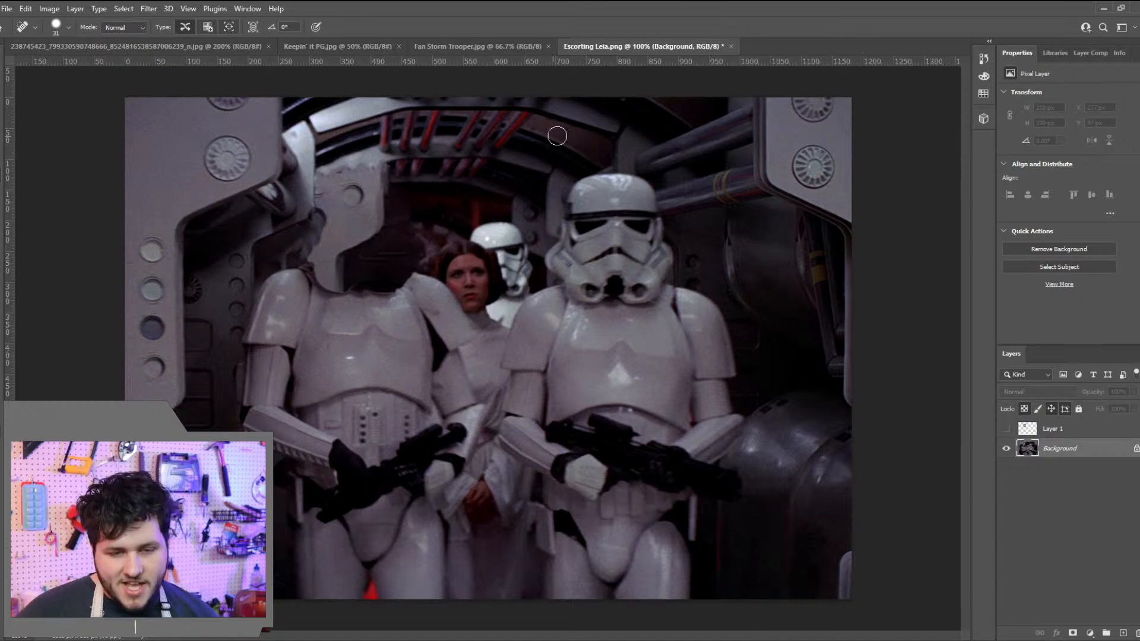
pyautogui.click(1007, 428)
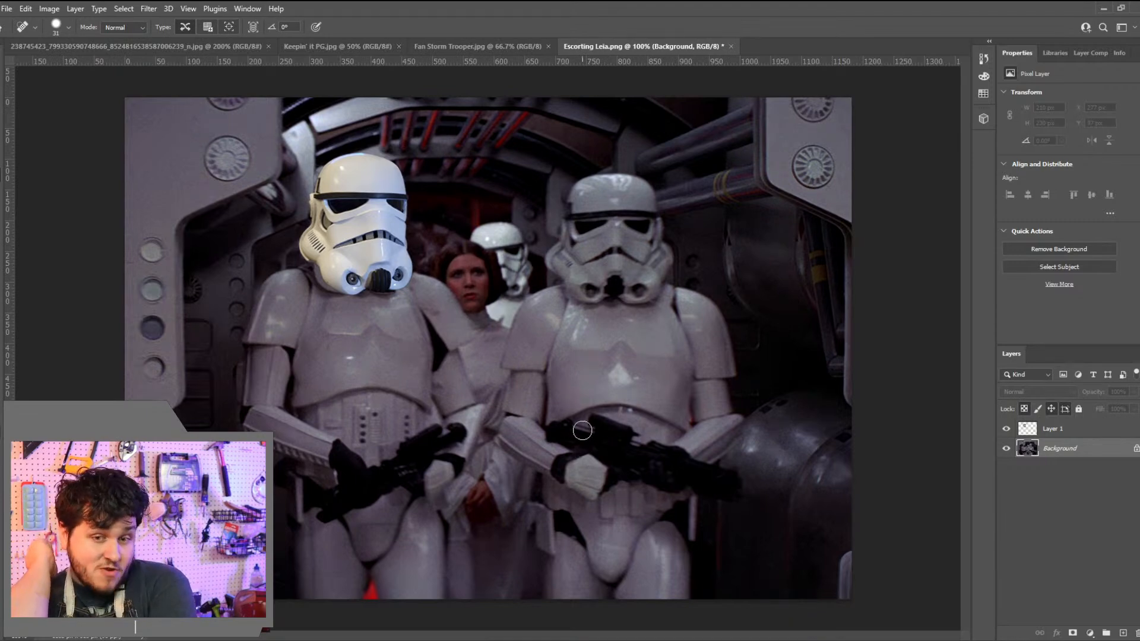
pyautogui.click(144, 12)
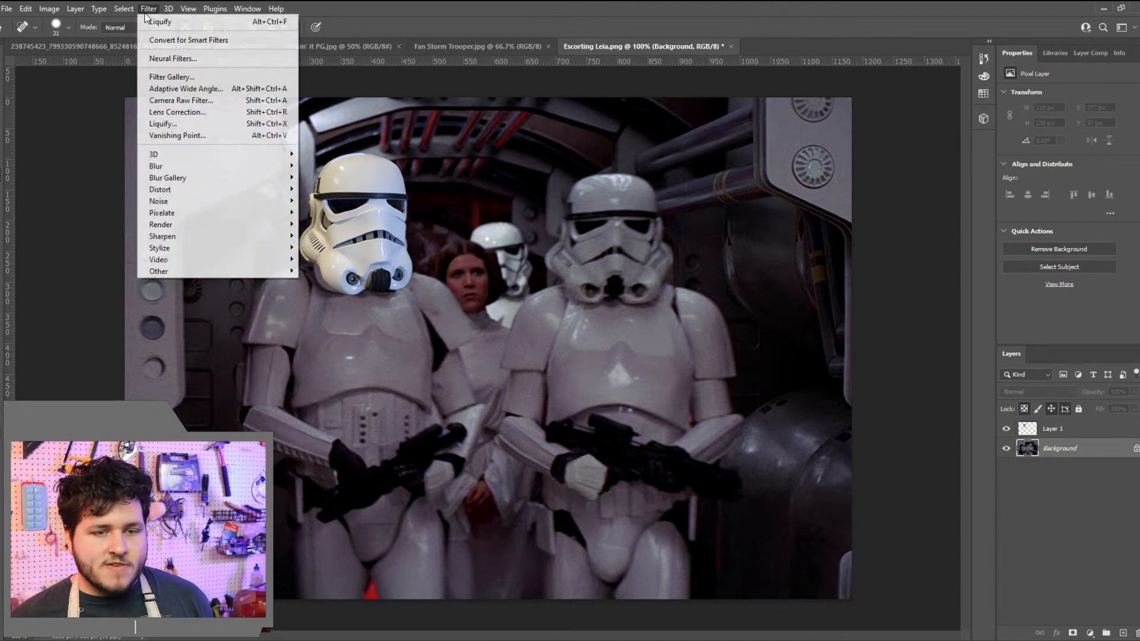
pyautogui.click(257, 123)
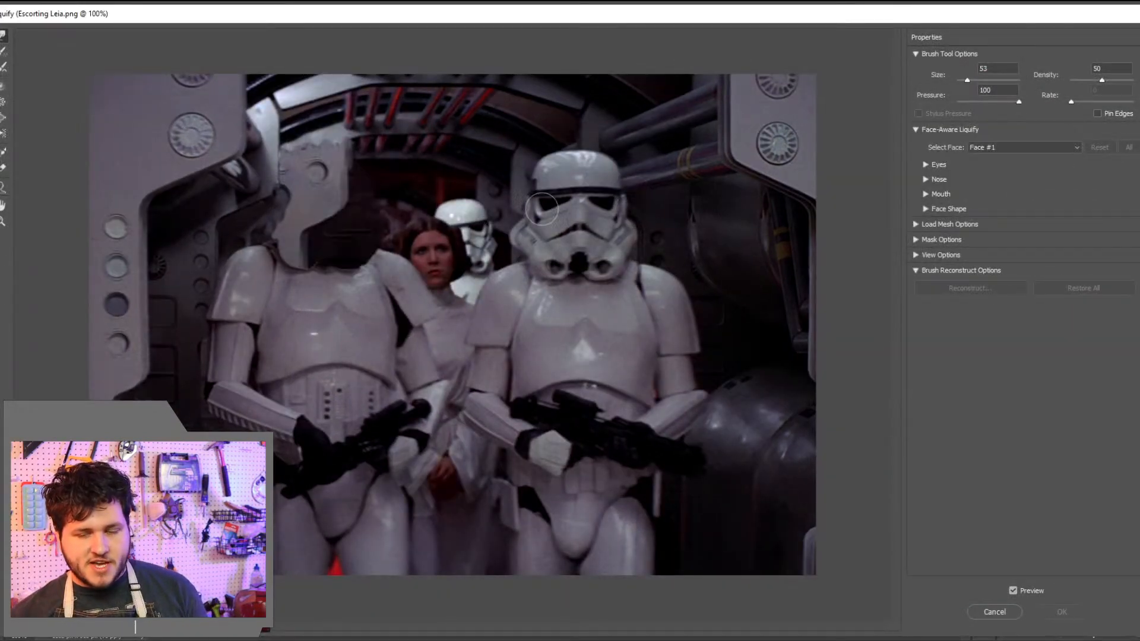
pyautogui.click(997, 615)
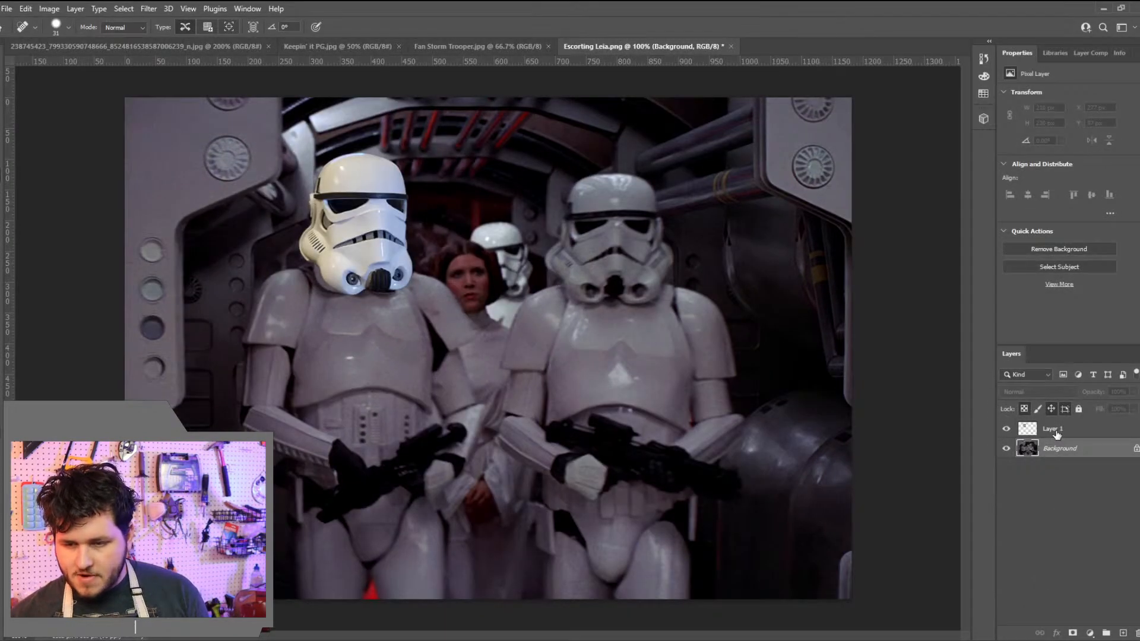
# Try to flatten the top of the helmet on Layer 1 with Liquify at brush size 144
pyautogui.click(1054, 429)
pyautogui.click(149, 8)
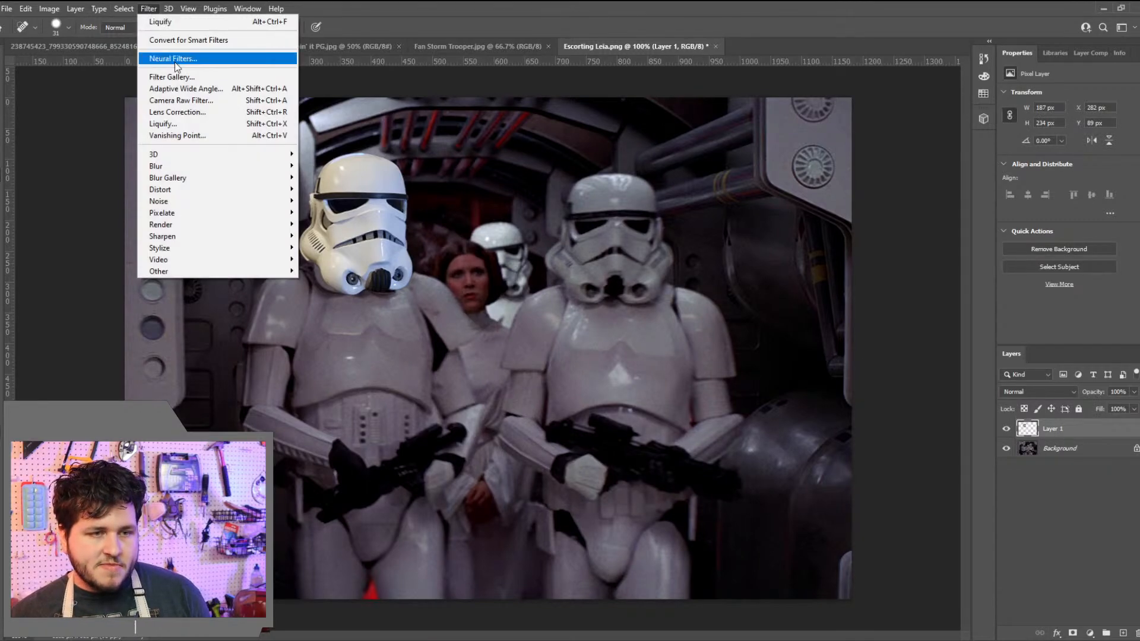
pyautogui.click(196, 125)
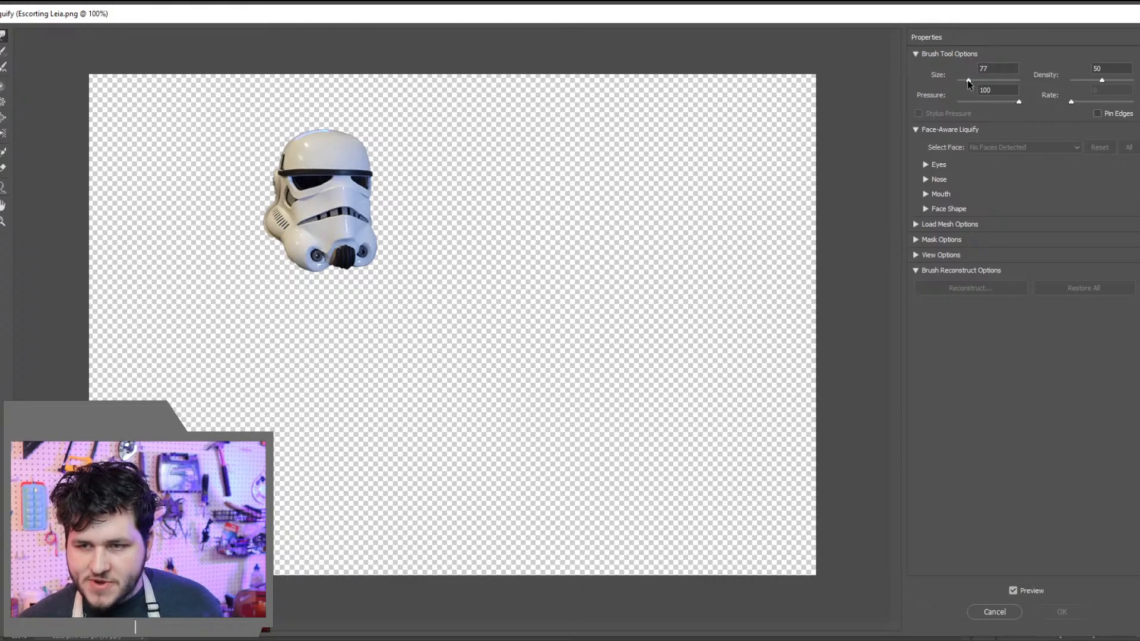
pyautogui.click(325, 104)
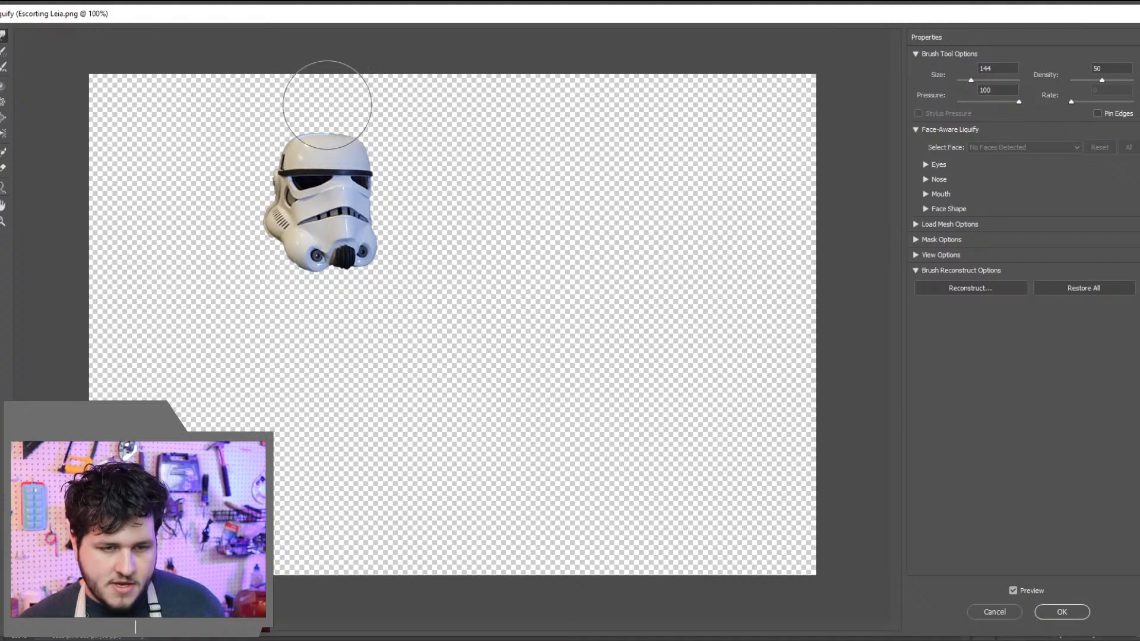
pyautogui.click(1062, 613)
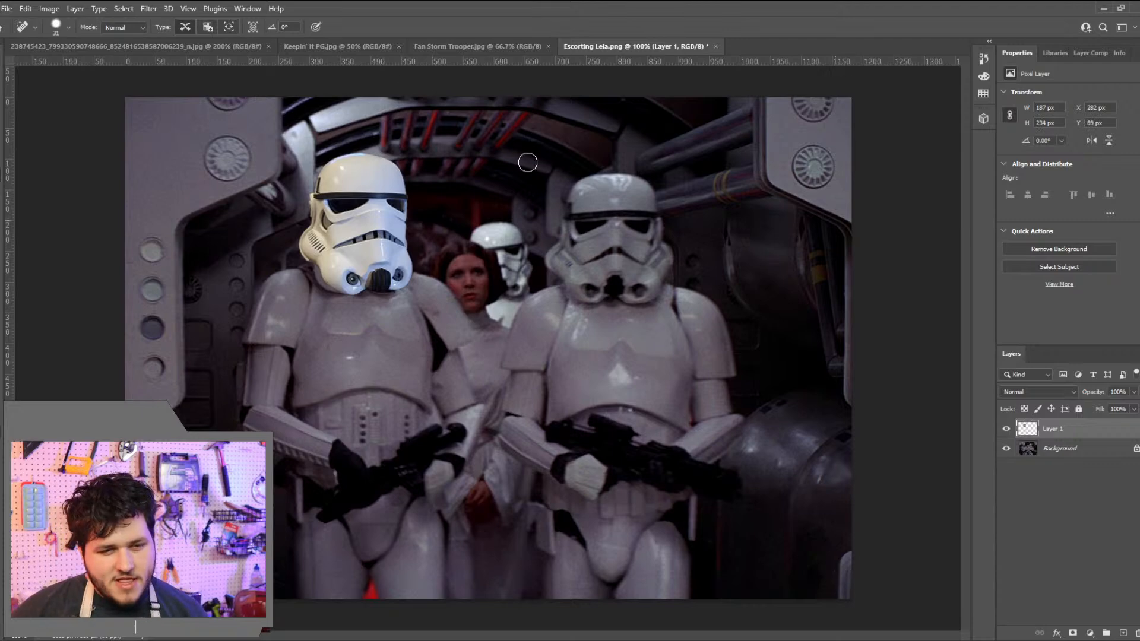
# Use Liquify with brush size 144 to push the helmet's dome down to an overall height of about 228 px, and apply it
pyautogui.click(146, 9)
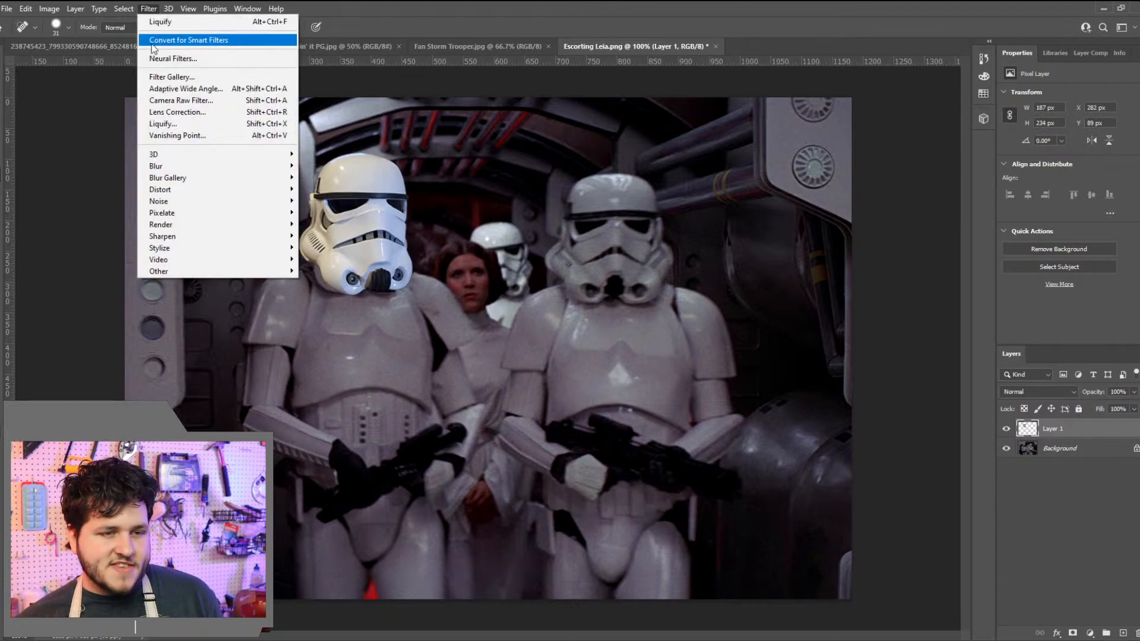
pyautogui.click(186, 129)
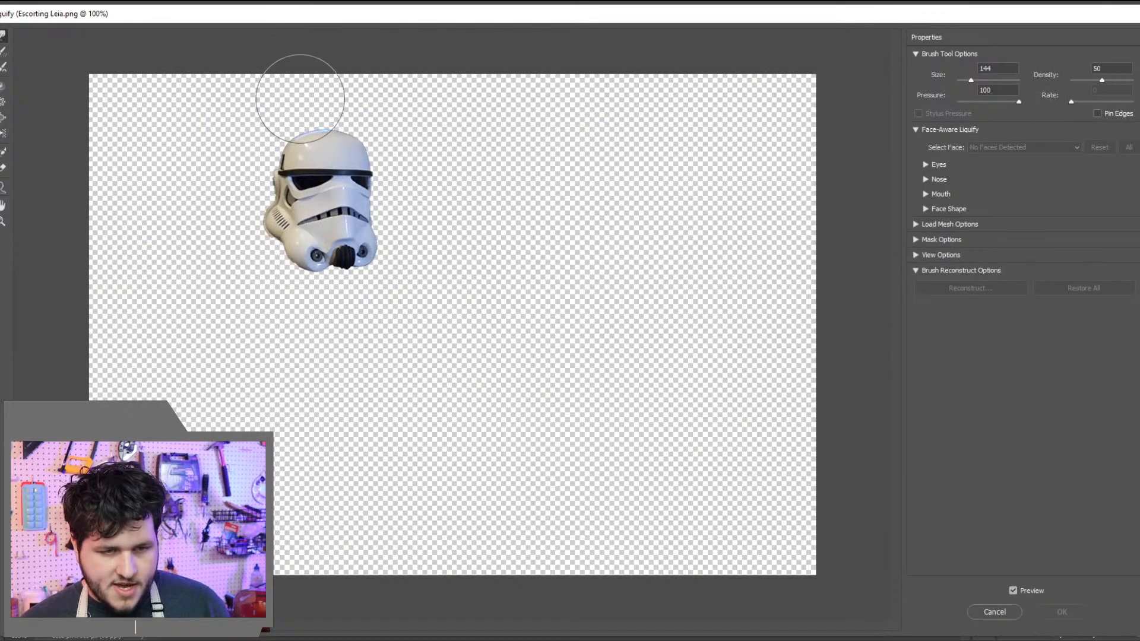
pyautogui.moveTo(300, 101)
pyautogui.mouseDown()
pyautogui.moveTo(318, 82)
pyautogui.moveTo(335, 104)
pyautogui.mouseUp()
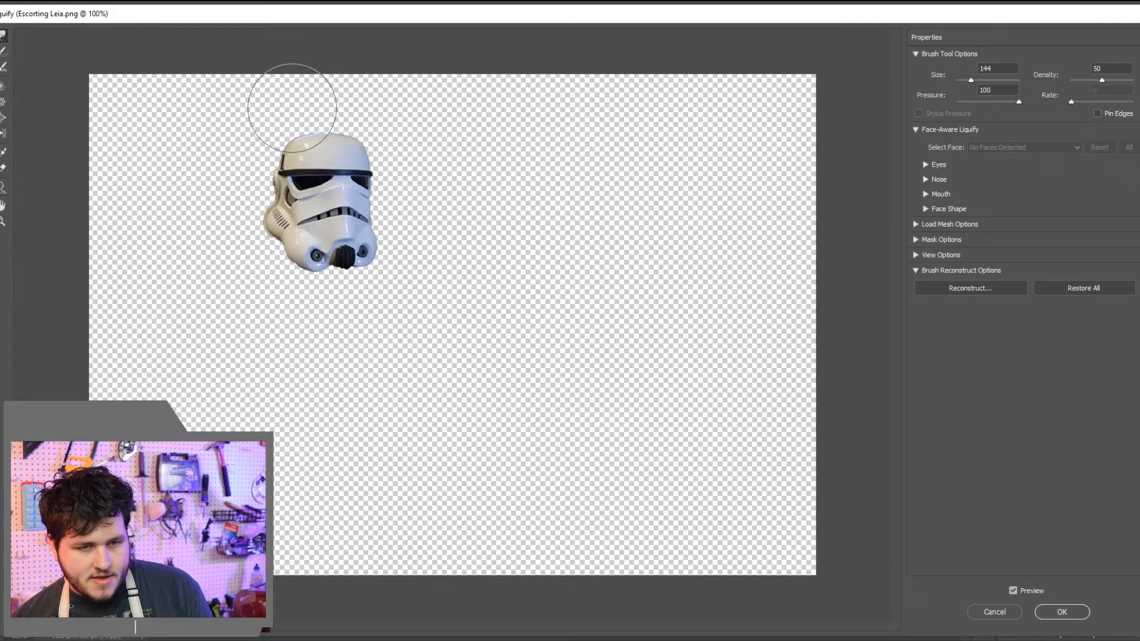
pyautogui.click(1063, 612)
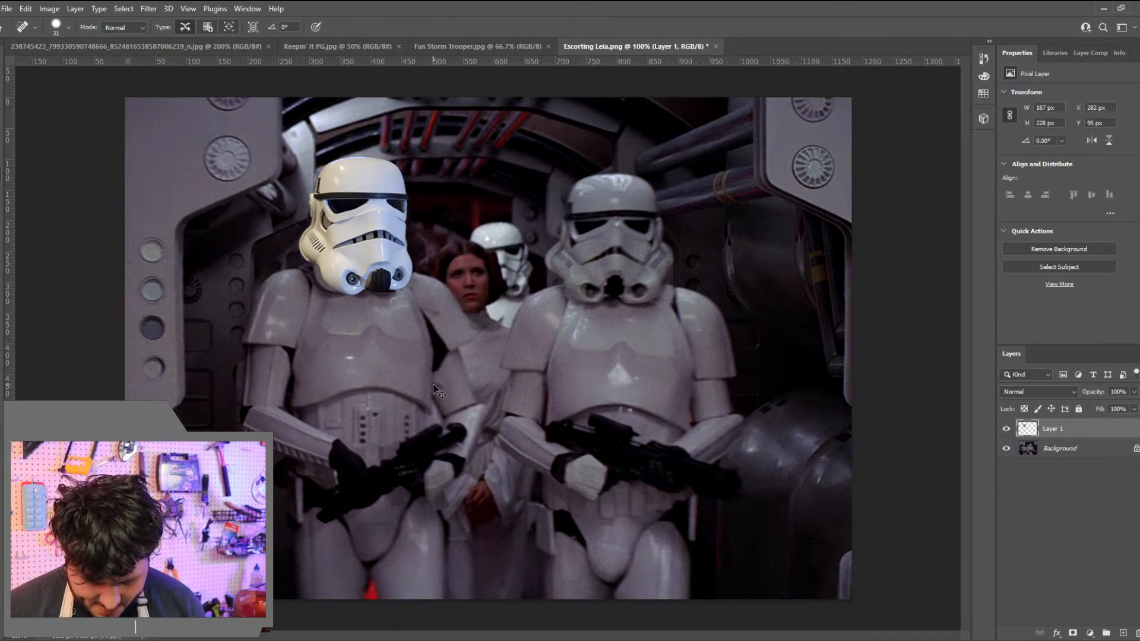
# Use Liquify with brush size 28 to touch up the eye area of the helmet on Layer 1, and apply it
pyautogui.hotkey('ctrl', '+')
pyautogui.scroll(3, 395, 349)
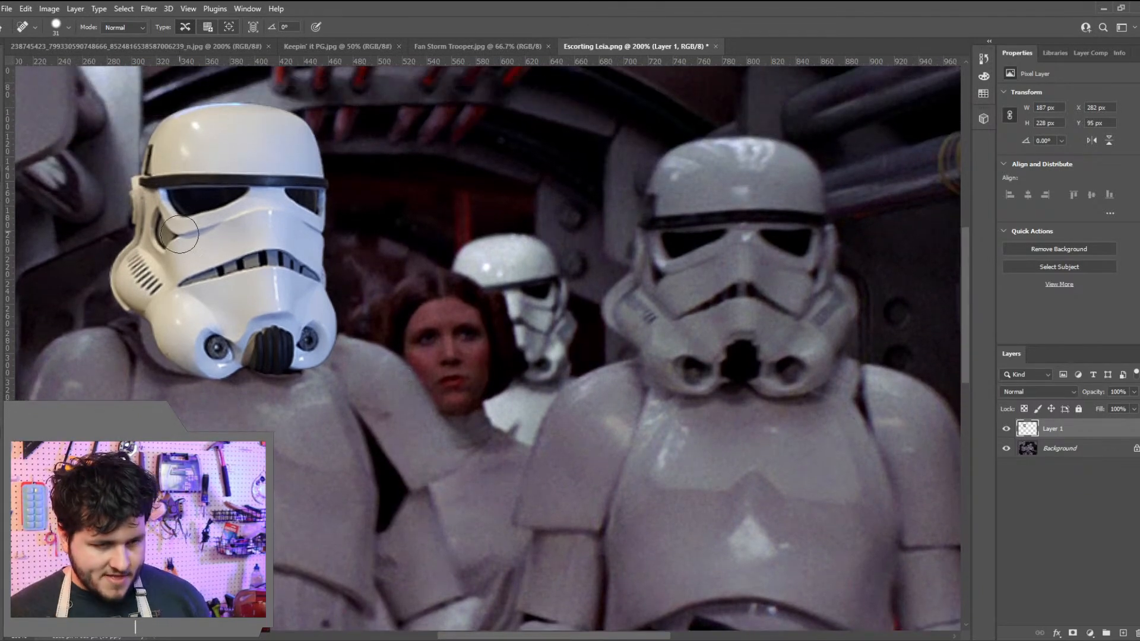
pyautogui.click(148, 9)
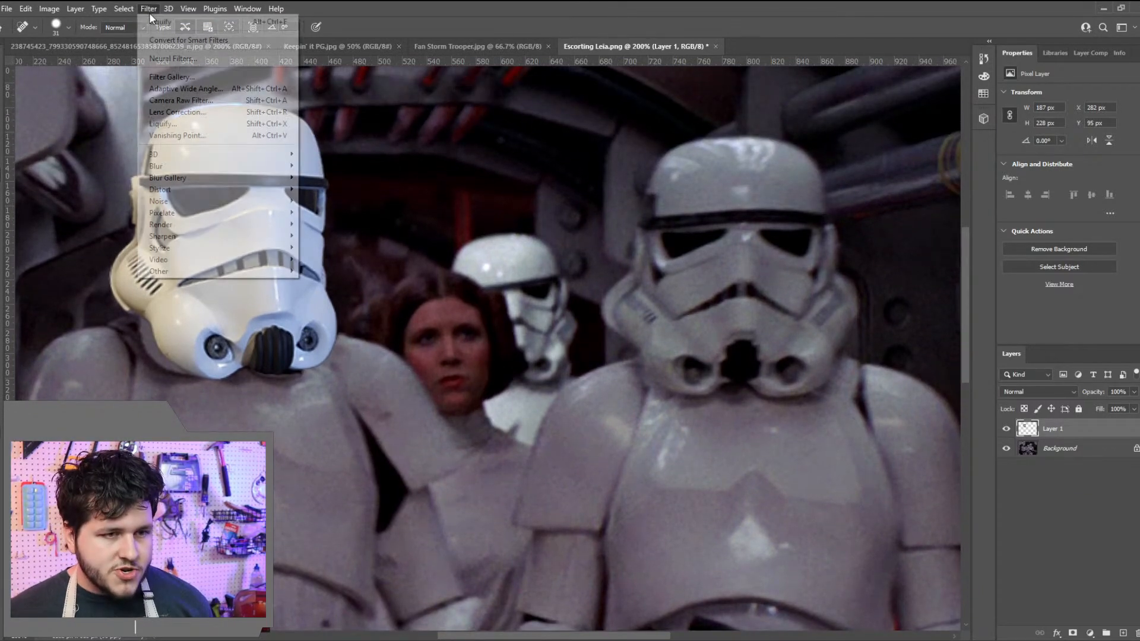
pyautogui.click(171, 121)
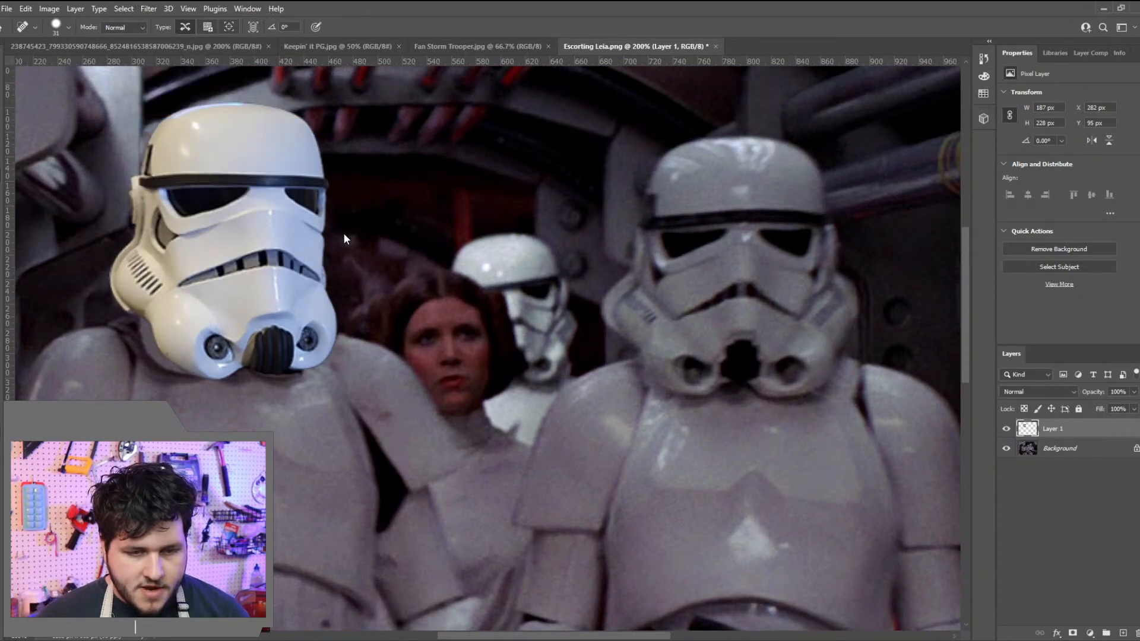
pyautogui.hotkey('ctrl', '+')
pyautogui.hotkey('ctrl', '+')
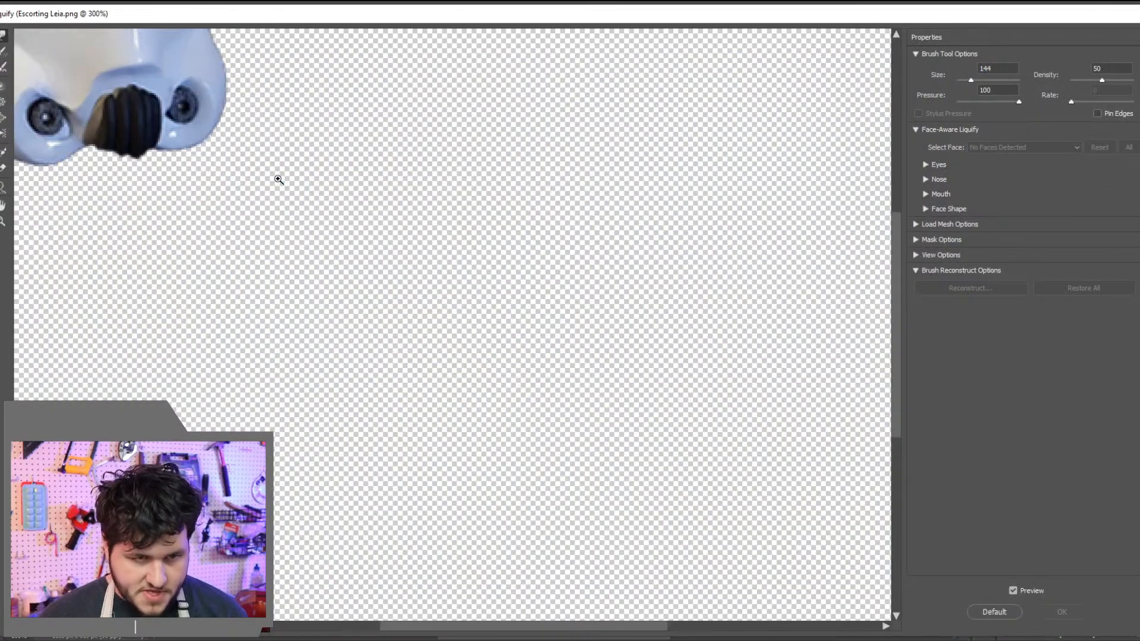
pyautogui.scroll(5, 278, 178)
pyautogui.scroll(2, 278, 178)
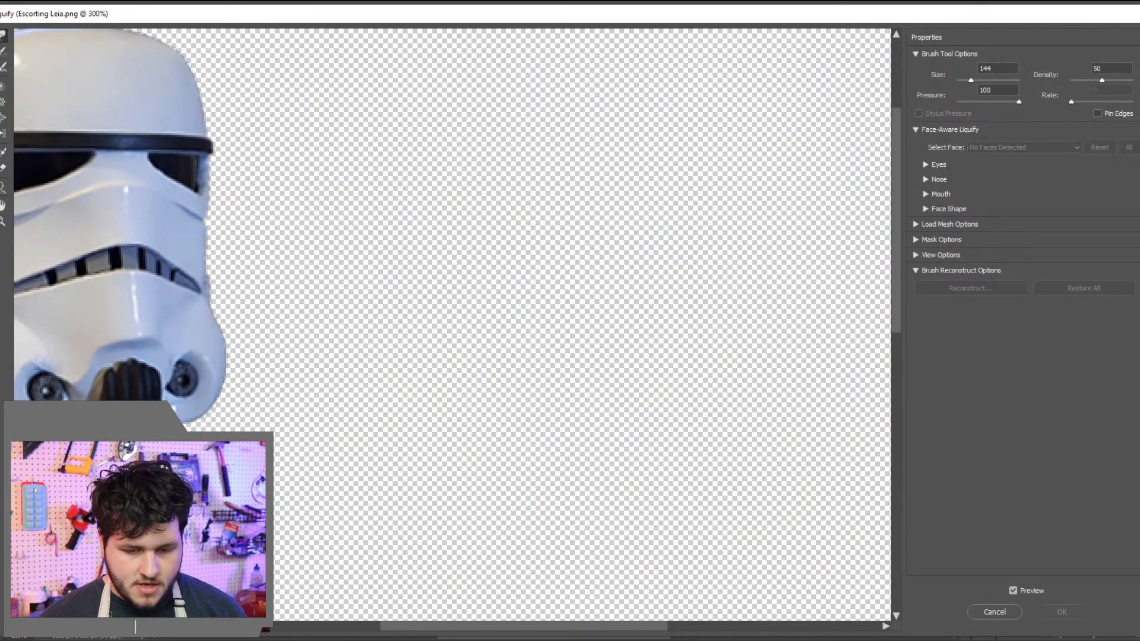
pyautogui.moveTo(542, 629); pyautogui.dragTo(443, 629)
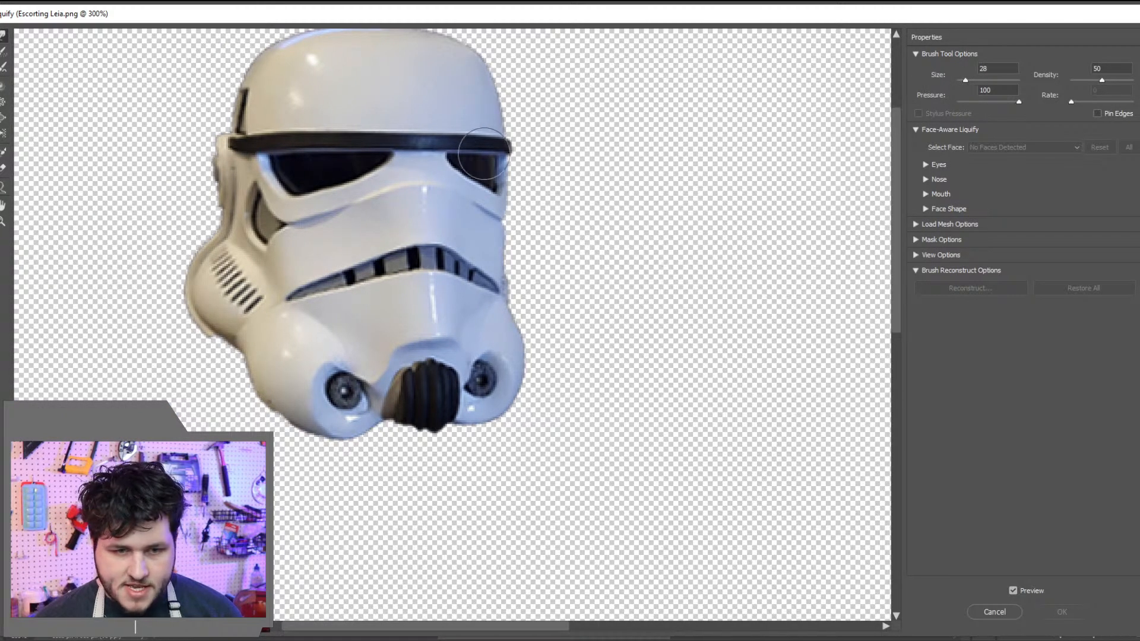
pyautogui.click(324, 189)
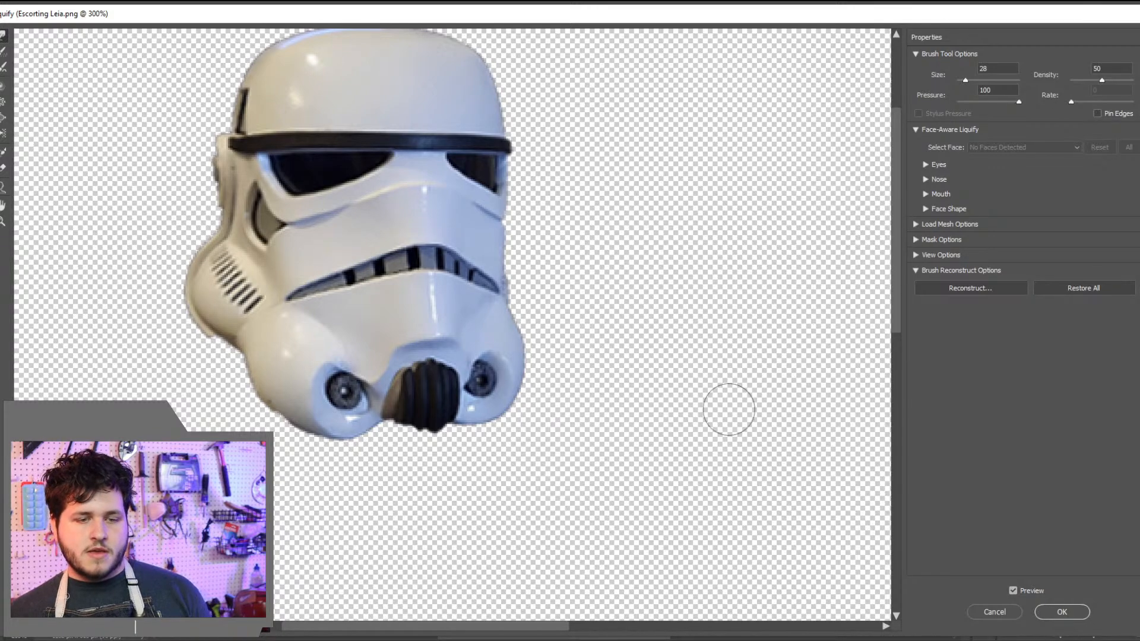
pyautogui.click(1047, 609)
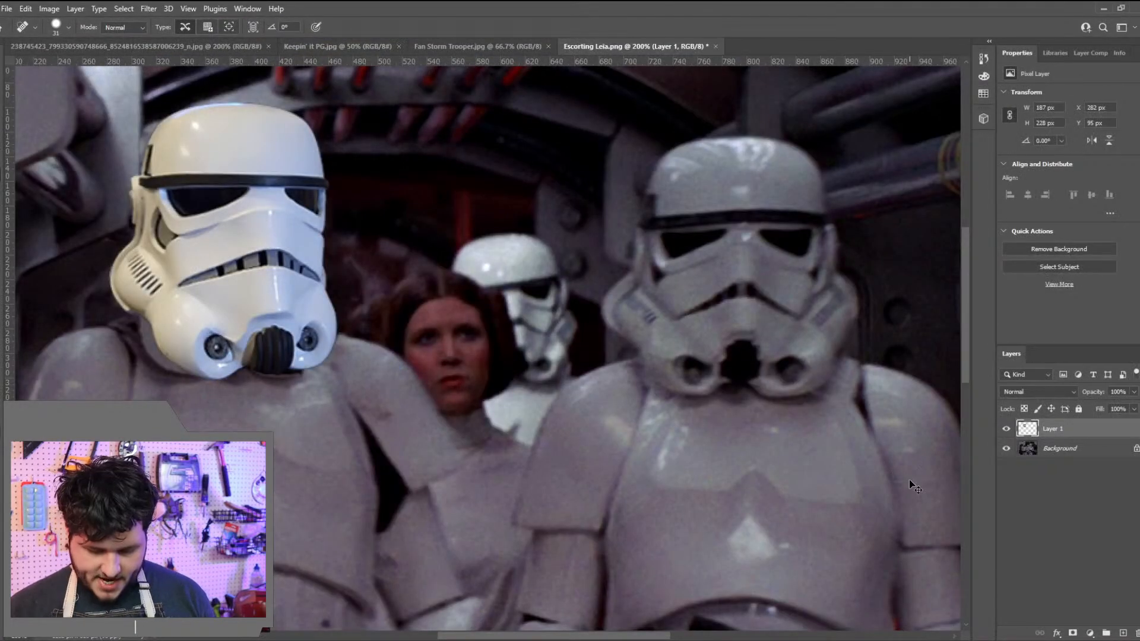
# Apply the Auto Tone and Auto Color corrections to the helmet on Layer 1
pyautogui.hotkey('ctrl', '-')
pyautogui.click(49, 9)
pyautogui.click(63, 58)
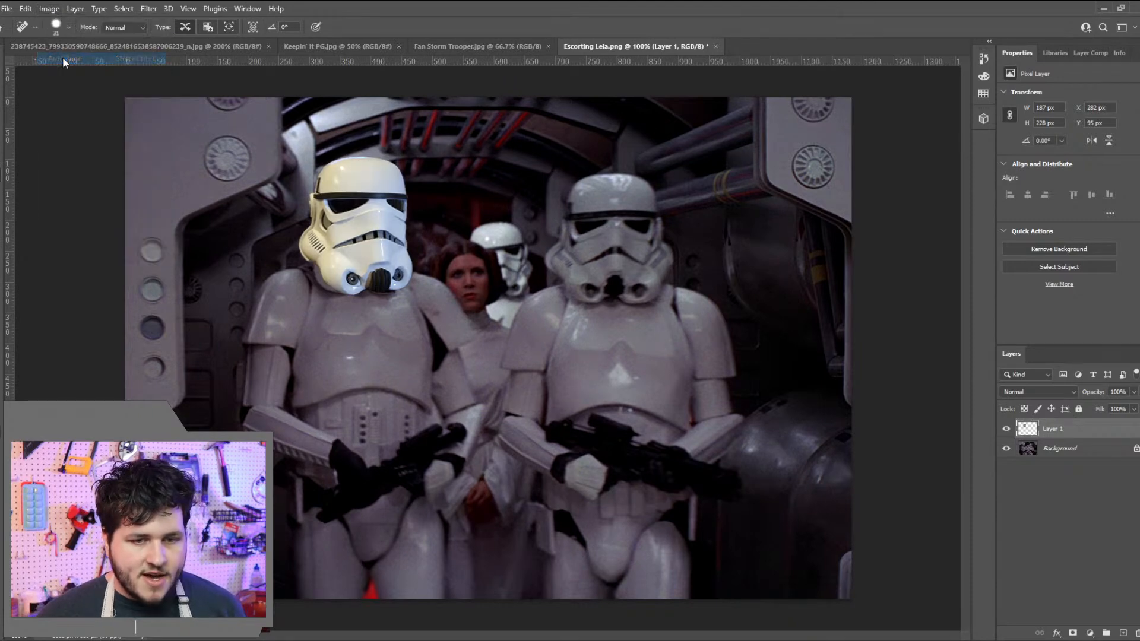
pyautogui.click(52, 9)
pyautogui.click(63, 56)
pyautogui.click(49, 8)
pyautogui.click(66, 82)
pyautogui.click(48, 8)
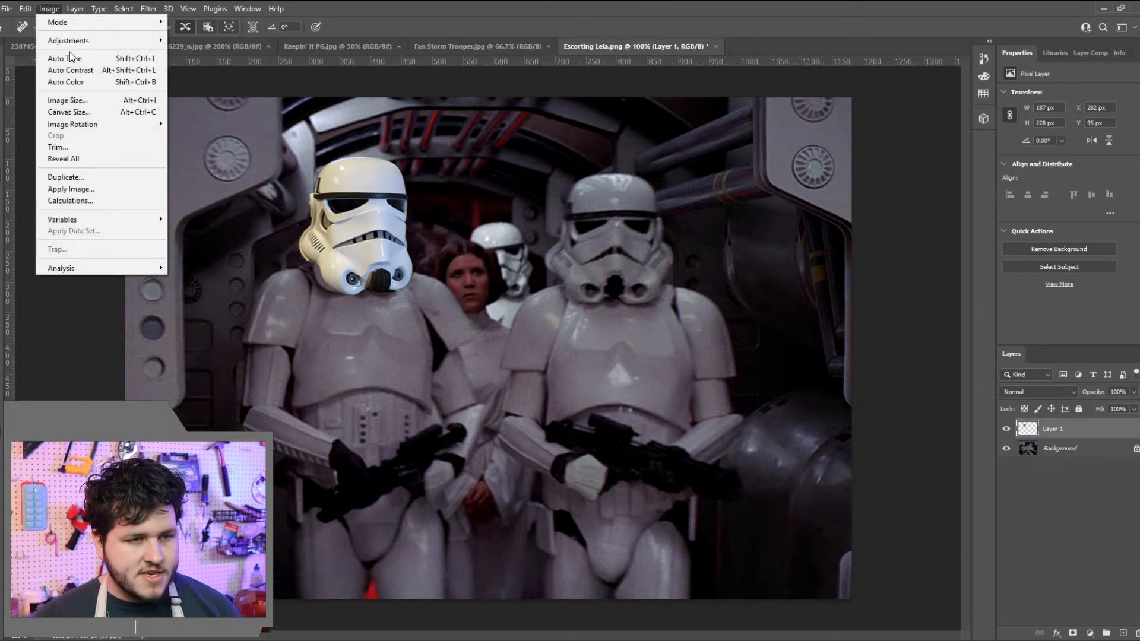
pyautogui.click(75, 59)
# Desaturate the helmet with a Vibrance adjustment, setting saturation to -100 and vibrance to its minimum
pyautogui.click(50, 9)
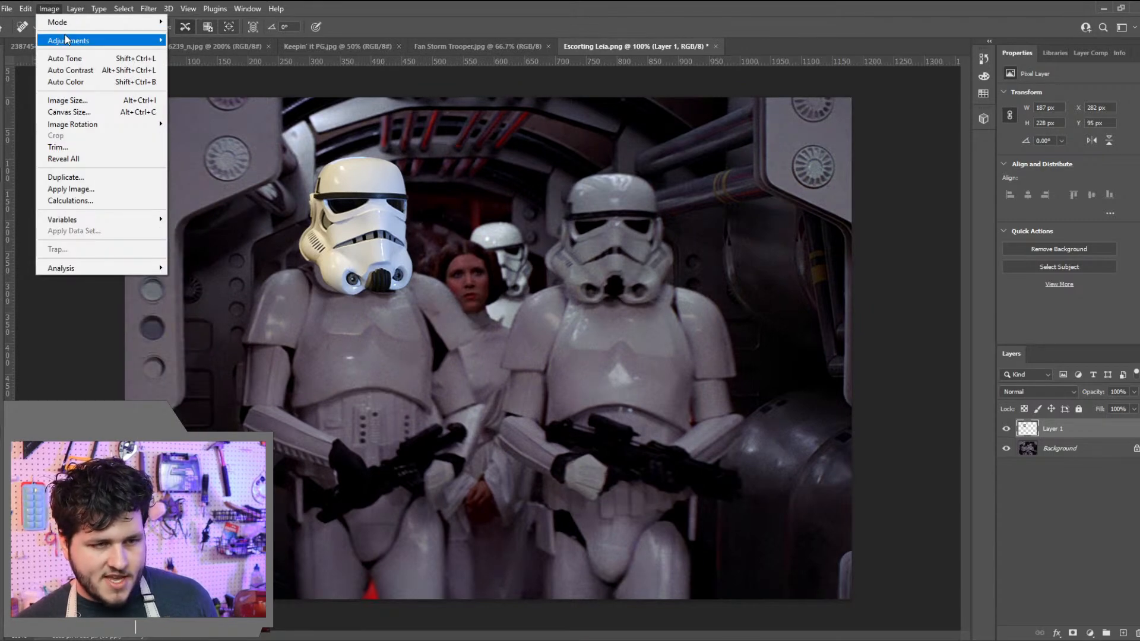
pyautogui.moveTo(155, 46)
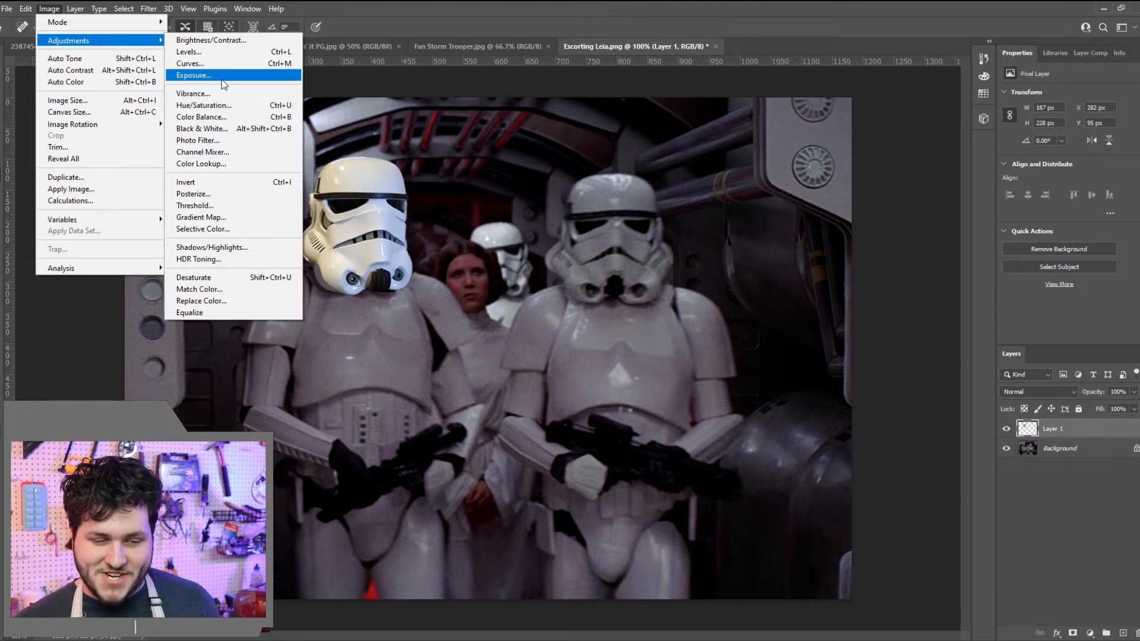
pyautogui.click(219, 95)
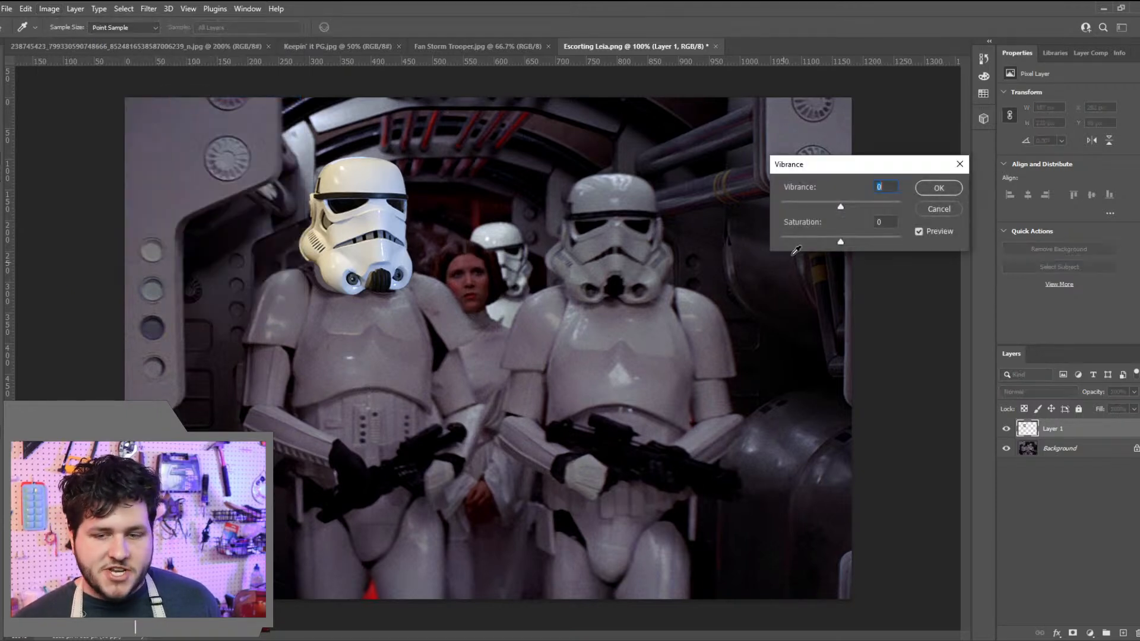
pyautogui.moveTo(839, 244); pyautogui.dragTo(756, 244)
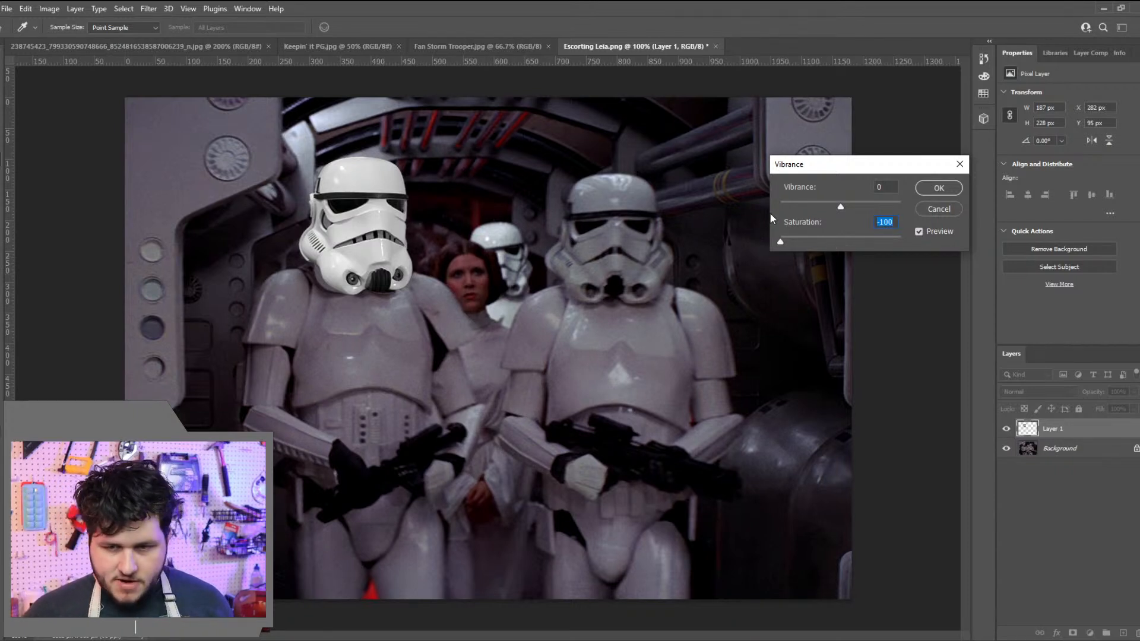
pyautogui.moveTo(840, 206); pyautogui.dragTo(736, 190)
pyautogui.click(942, 191)
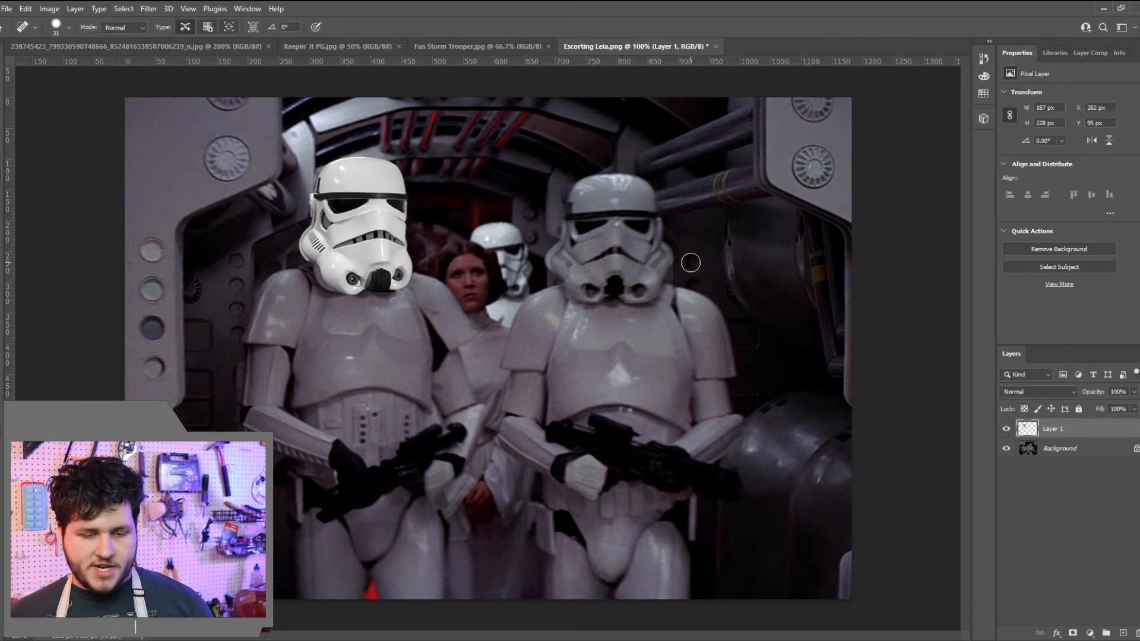
pyautogui.click(48, 8)
pyautogui.moveTo(66, 40)
pyautogui.click(243, 76)
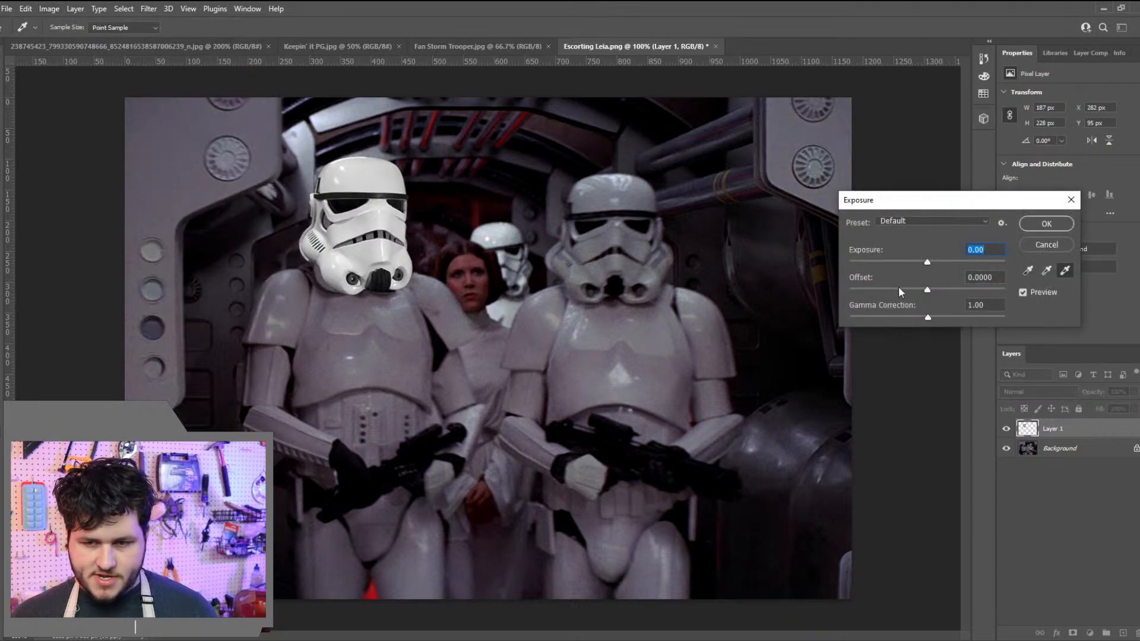
pyautogui.moveTo(928, 261)
pyautogui.mouseDown()
pyautogui.moveTo(910, 260)
pyautogui.moveTo(936, 262)
pyautogui.mouseUp()
pyautogui.moveTo(923, 321); pyautogui.dragTo(923, 249)
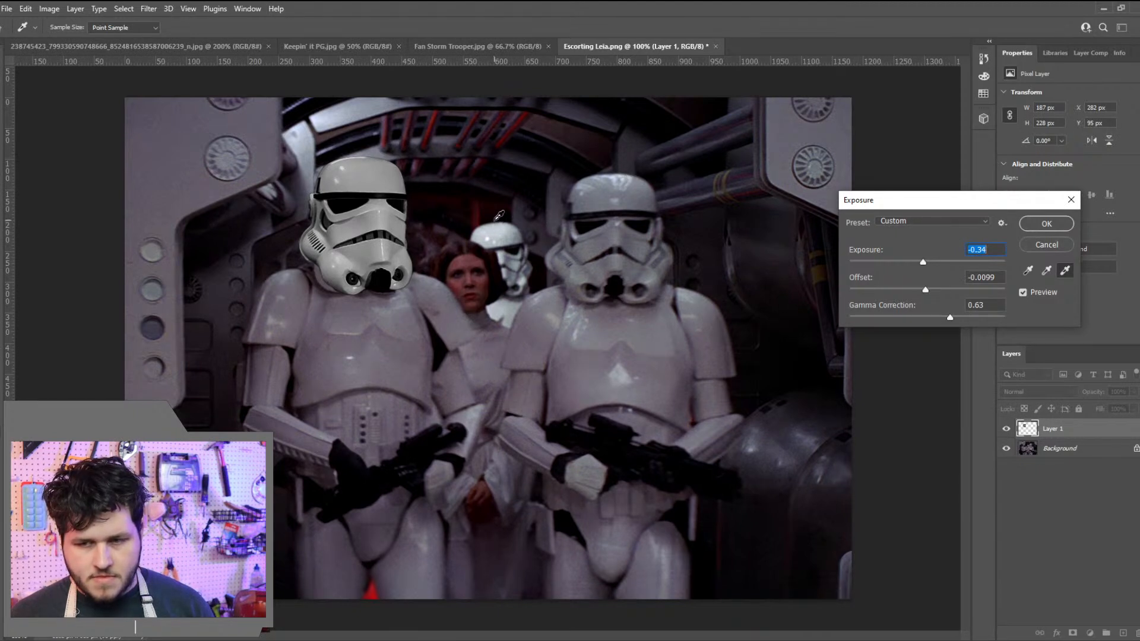
pyautogui.click(1048, 271)
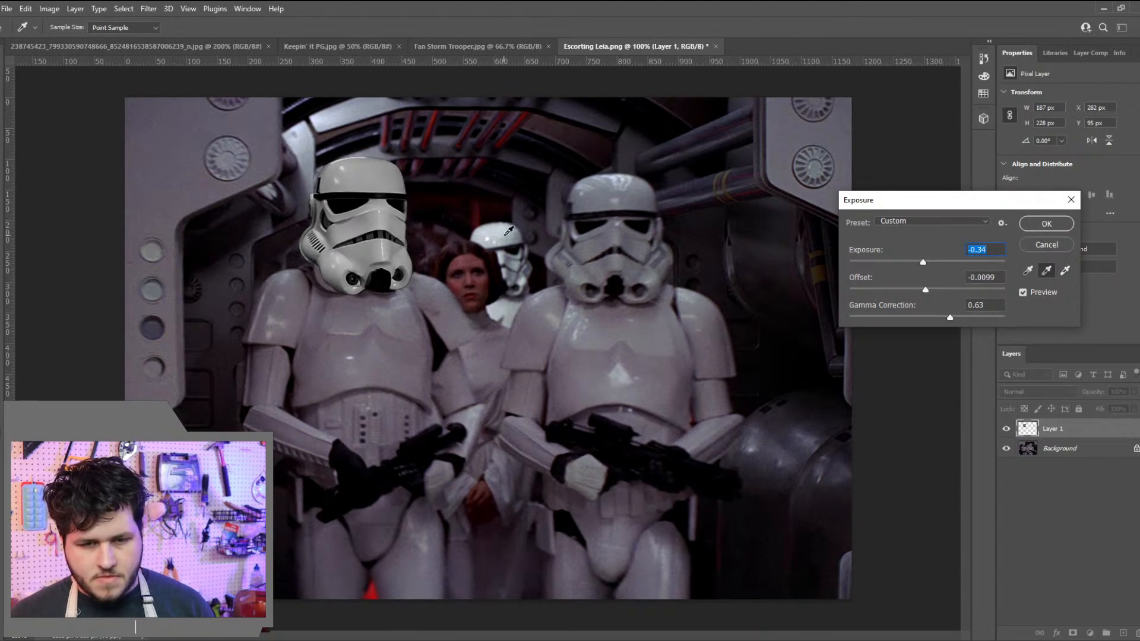
pyautogui.click(1028, 272)
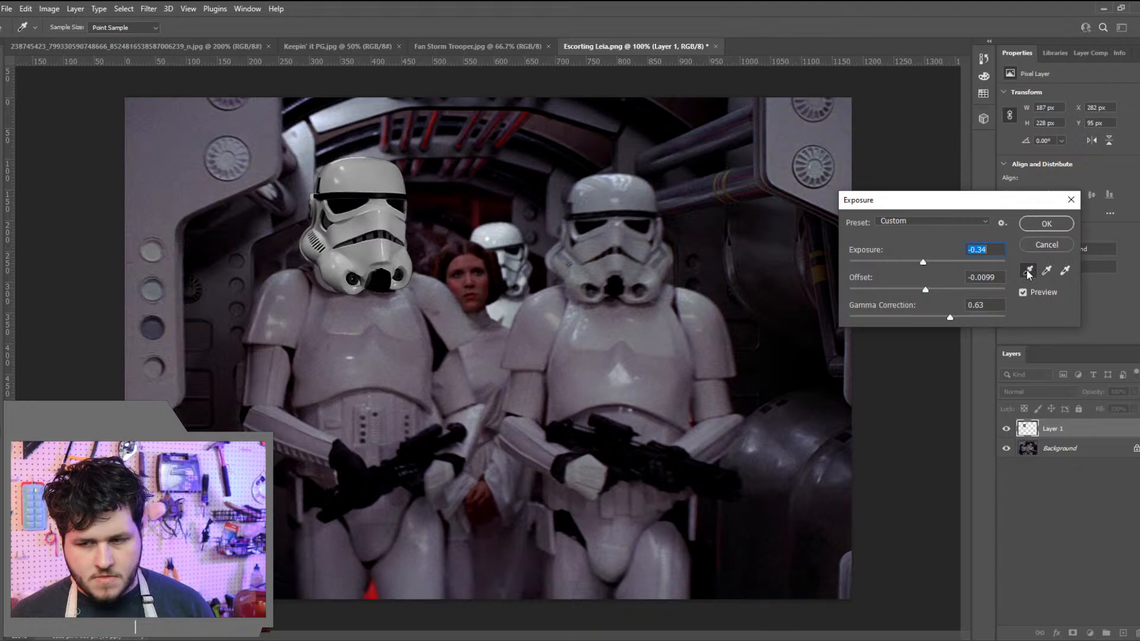
pyautogui.click(1025, 455)
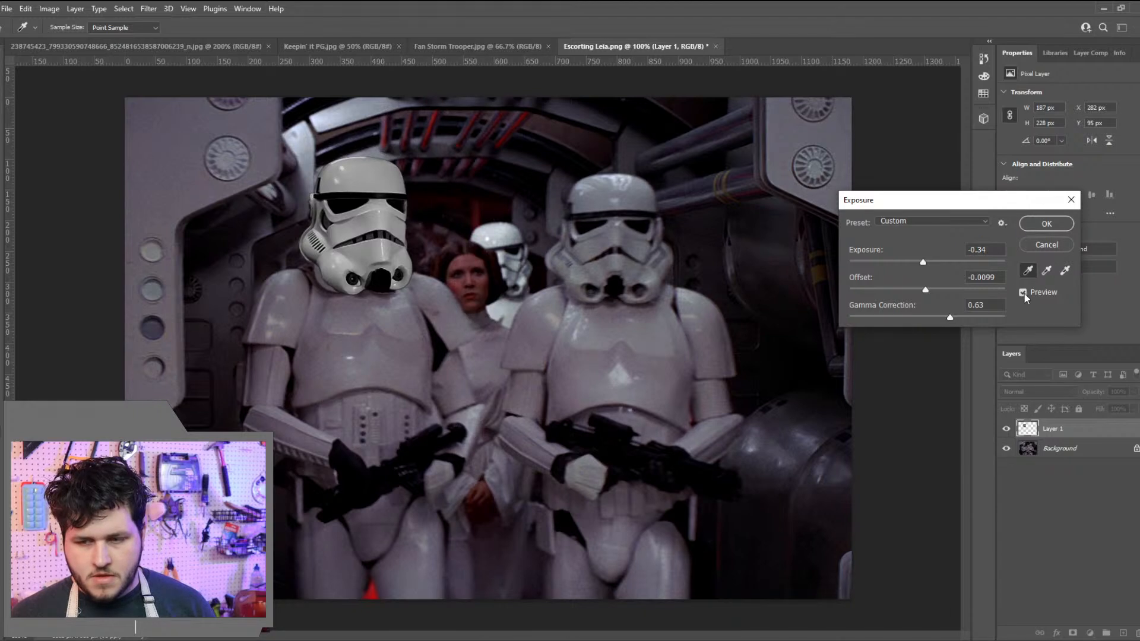
pyautogui.click(1049, 243)
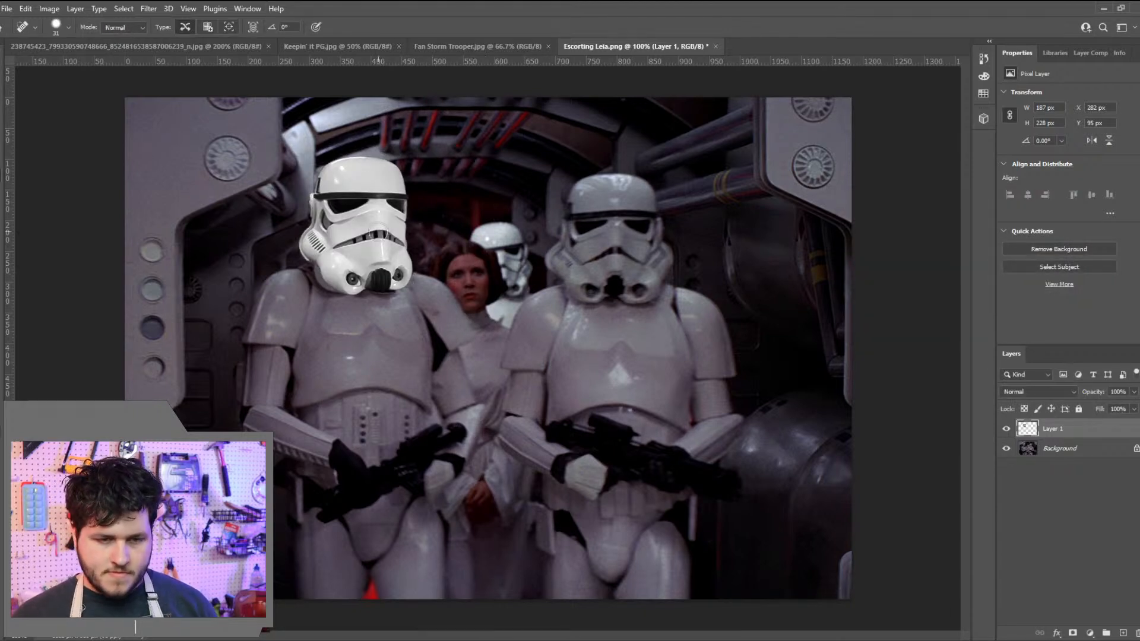
# Darken the helmet with Curves, lowering the white endpoint's output and placing a curve point at input 71, output 24
pyautogui.click(48, 8)
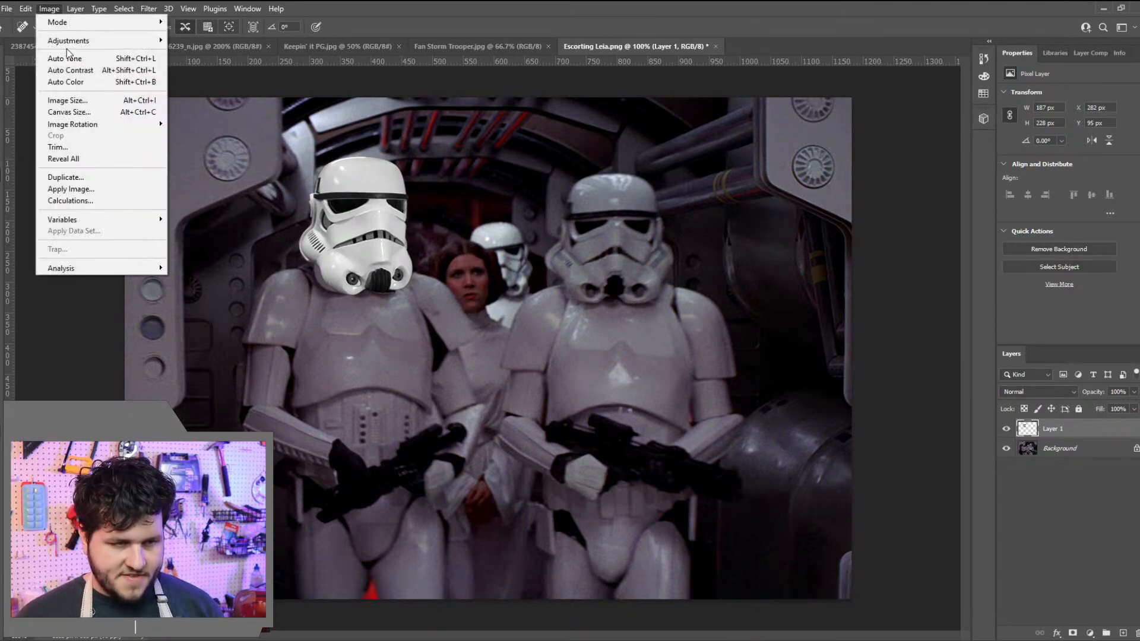
pyautogui.moveTo(79, 40)
pyautogui.click(191, 63)
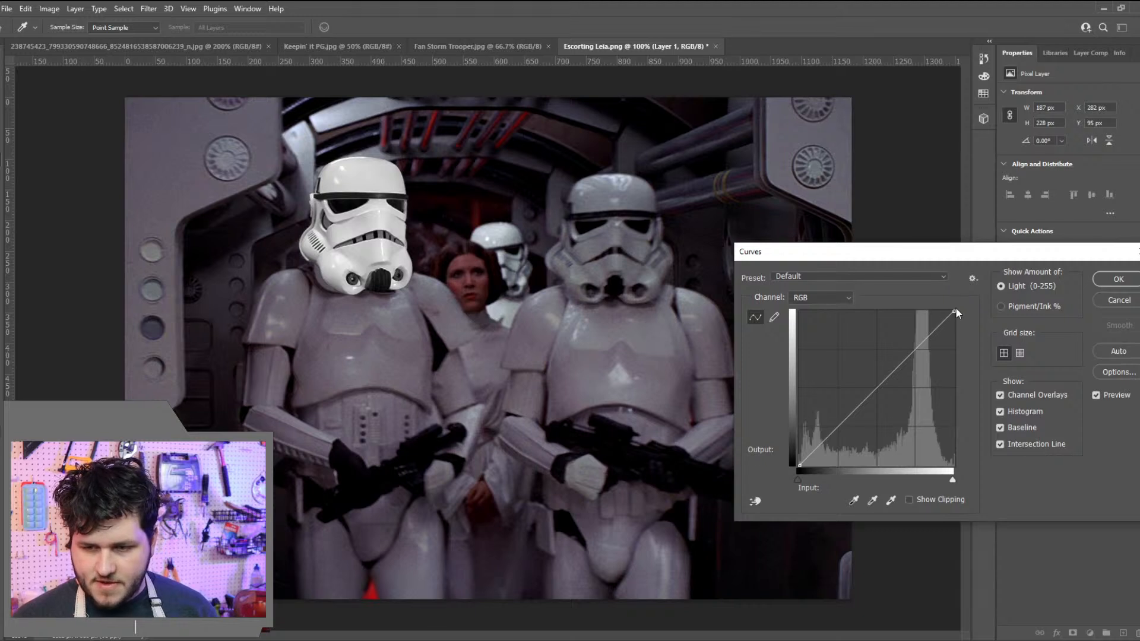
pyautogui.click(889, 378)
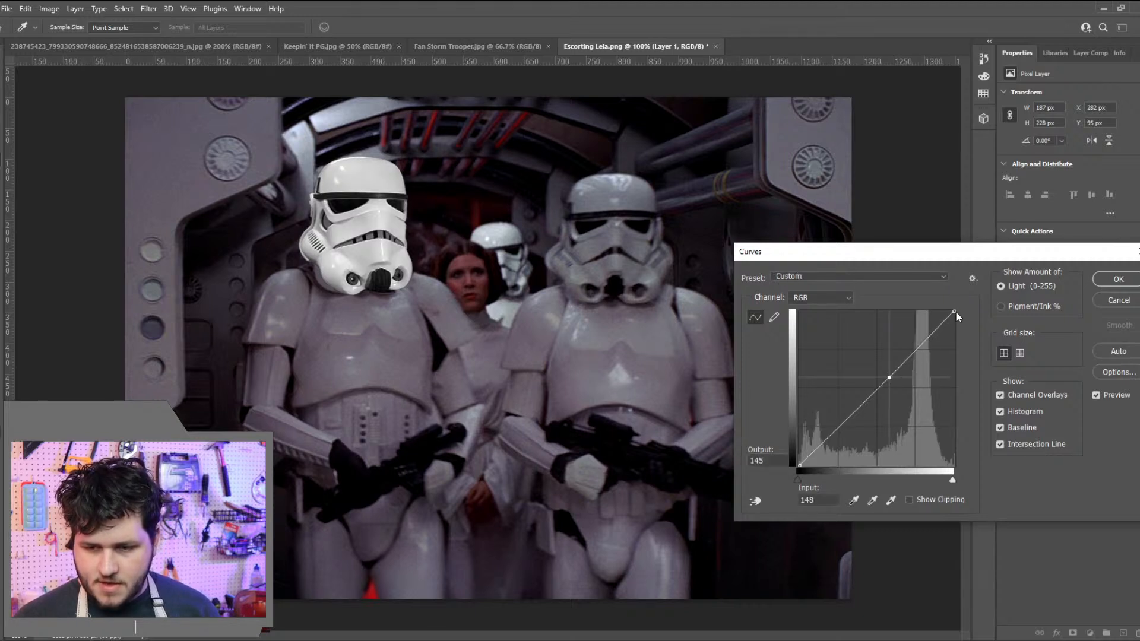
pyautogui.moveTo(954, 313); pyautogui.dragTo(955, 342)
pyautogui.moveTo(889, 389); pyautogui.dragTo(850, 441)
pyautogui.moveTo(848, 444); pyautogui.dragTo(843, 451)
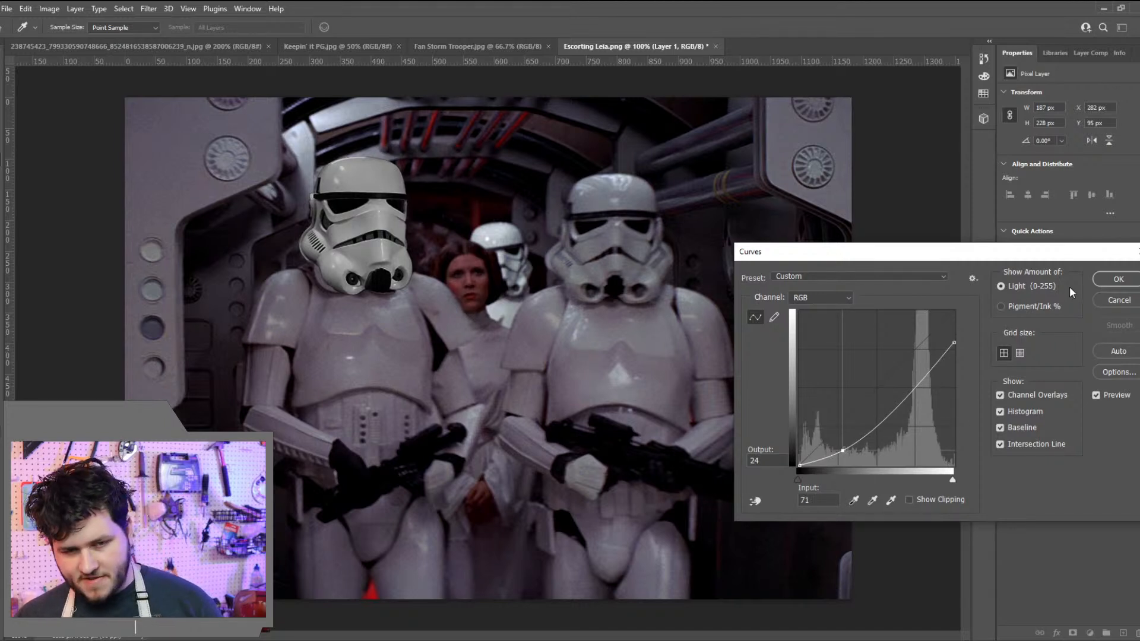
pyautogui.click(1115, 279)
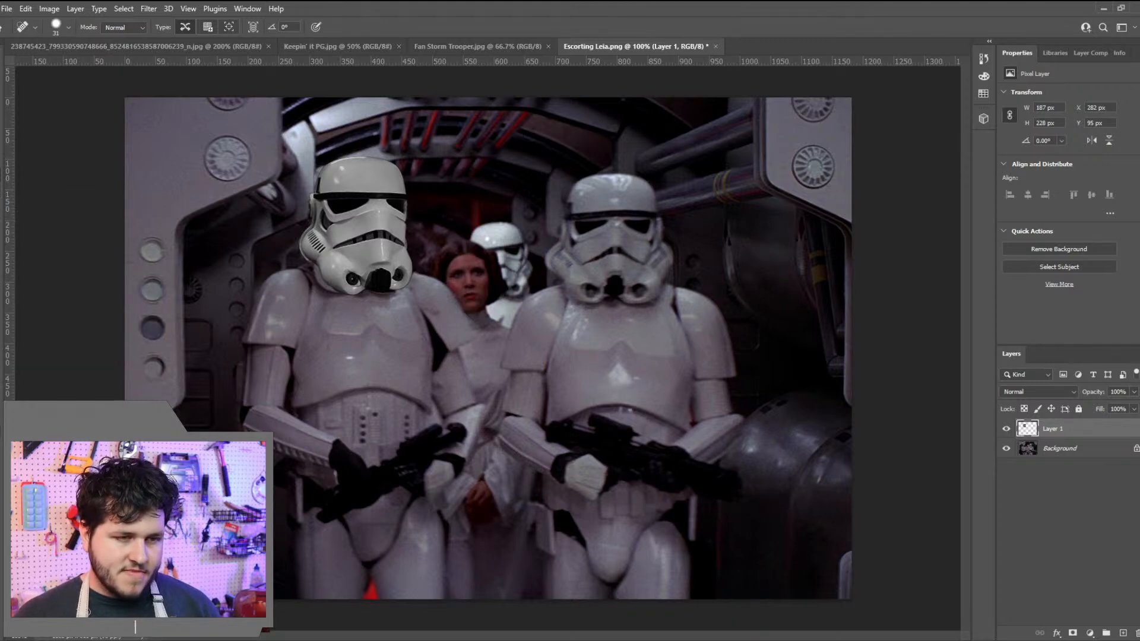
# Set up the Brush tool with the KYLE Bonus Chunky Charcoal brush at 180 px
pyautogui.rightClick(2, 190)
pyautogui.click(20, 190)
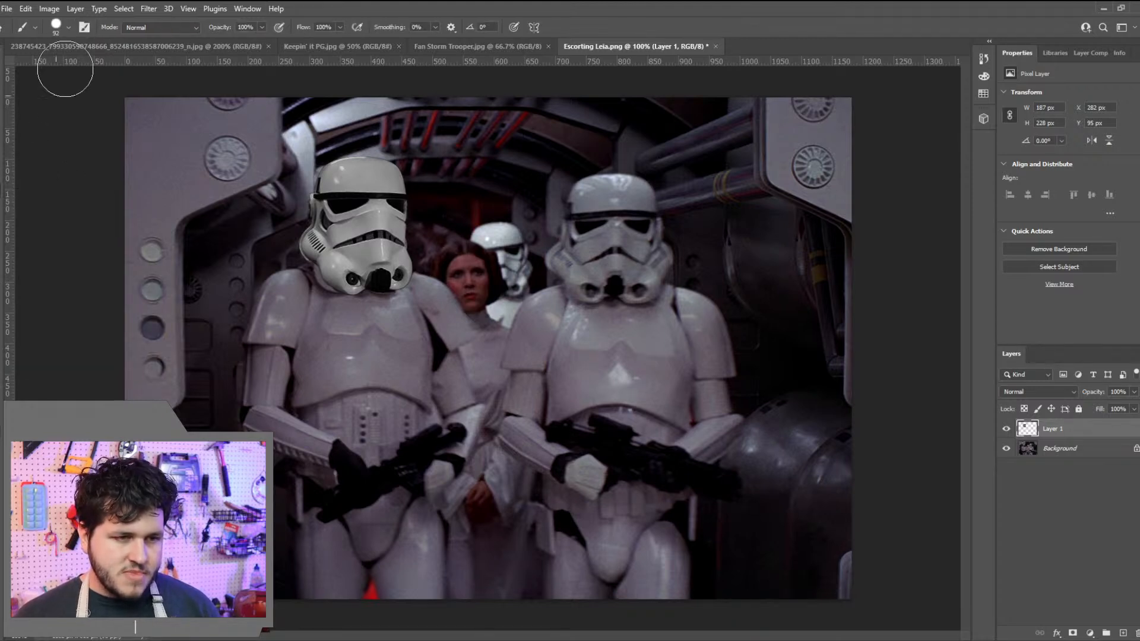
pyautogui.click(56, 26)
pyautogui.scroll(-10, 92, 220)
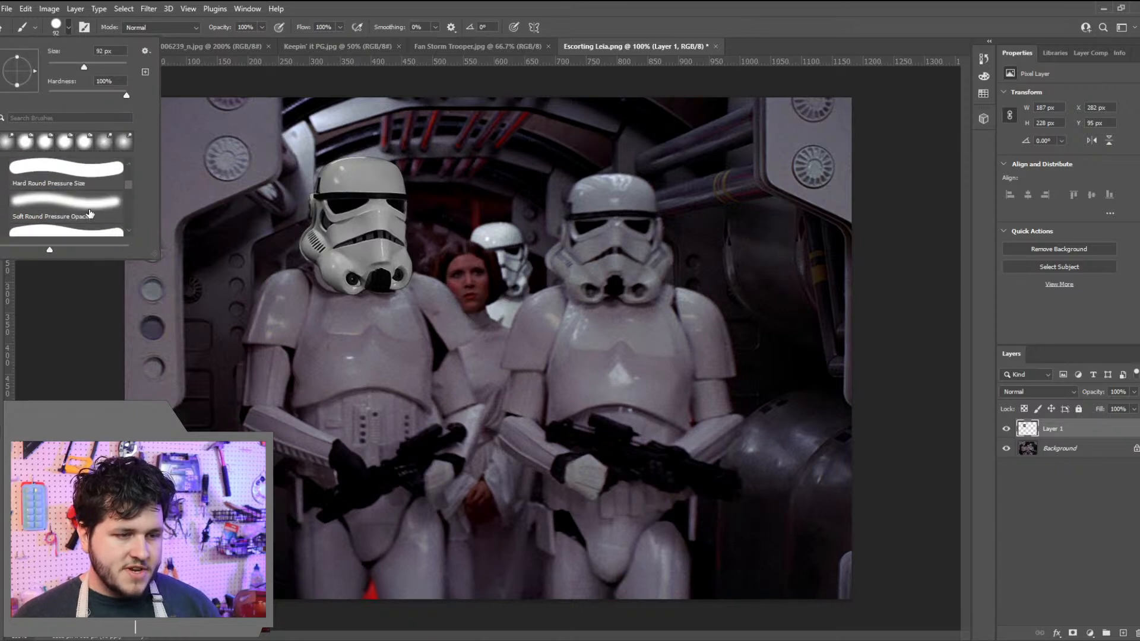
pyautogui.scroll(-5, 92, 220)
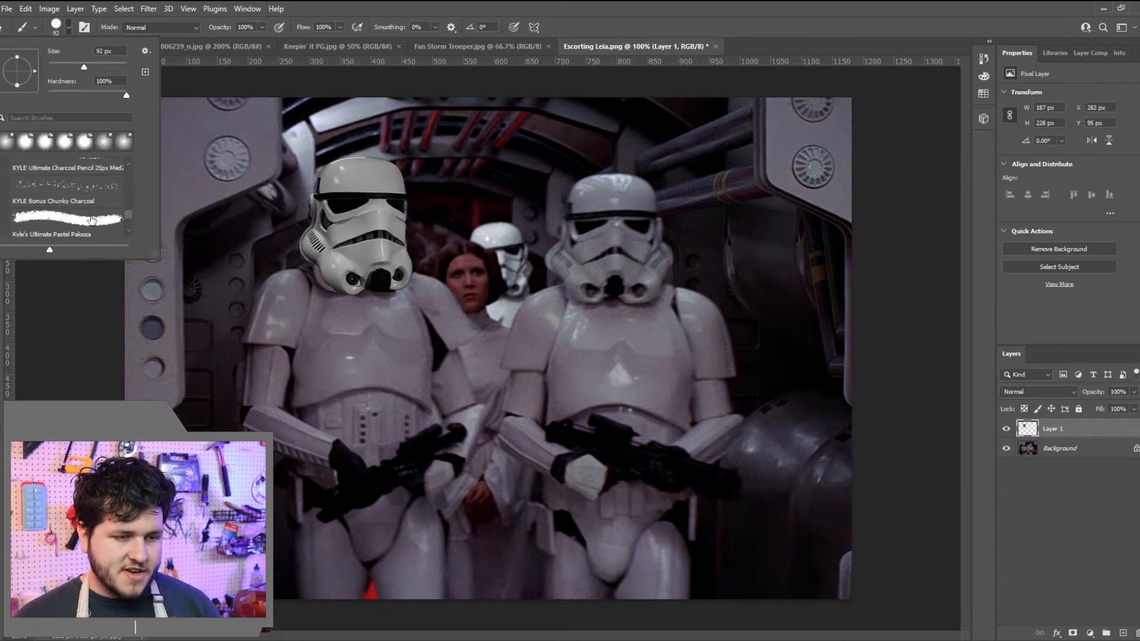
pyautogui.click(87, 194)
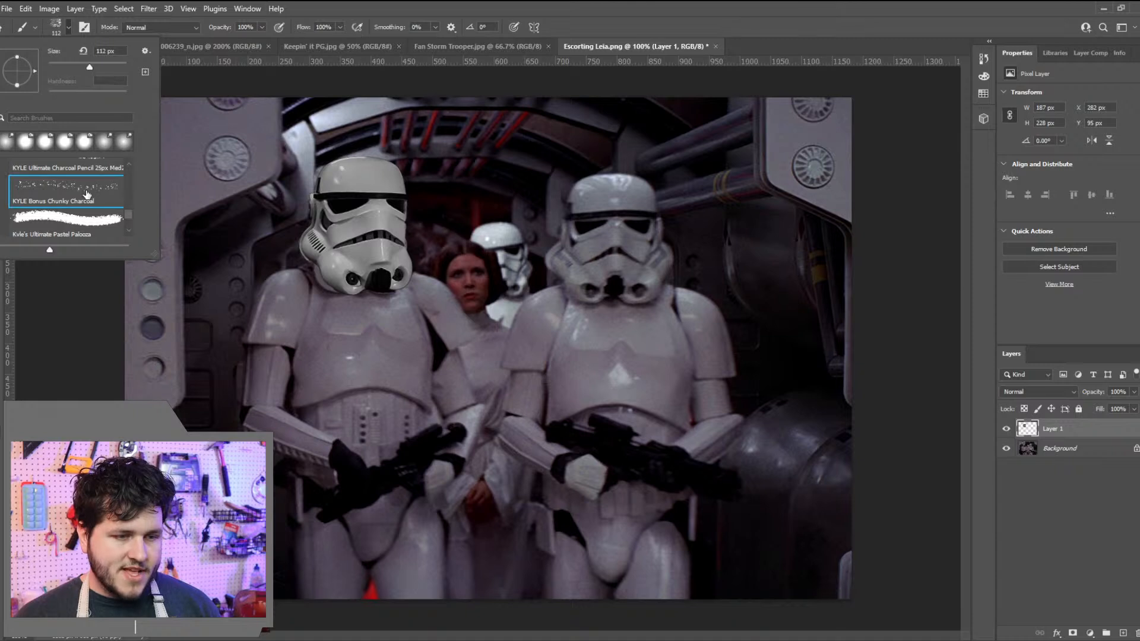
pyautogui.click(51, 33)
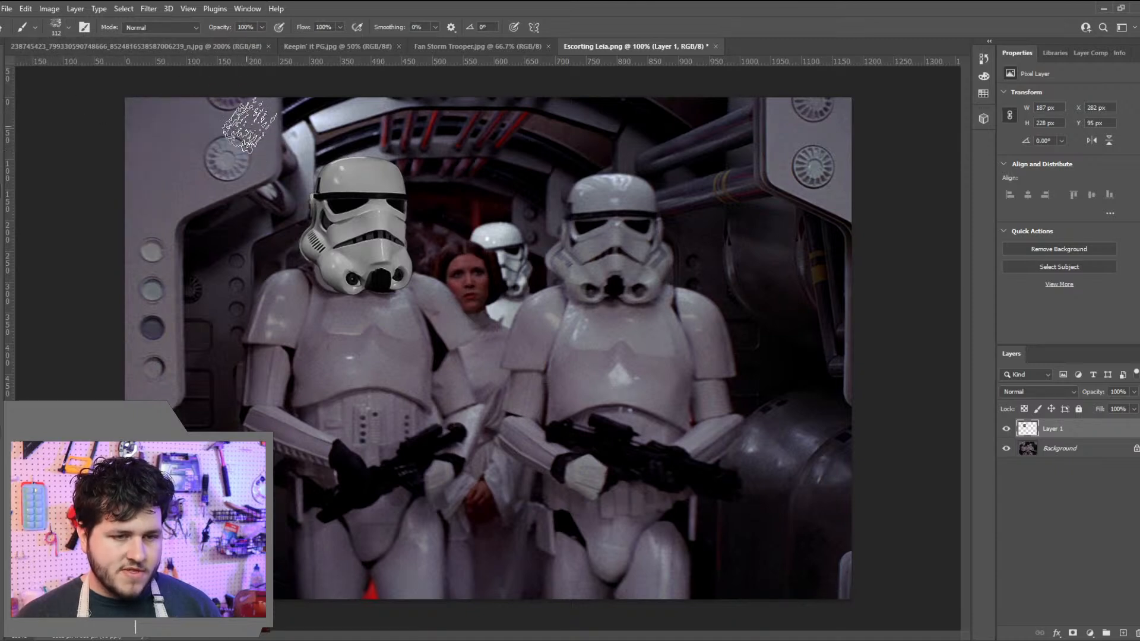
pyautogui.click(56, 24)
pyautogui.moveTo(89, 68); pyautogui.dragTo(103, 68)
# Make and undo a test stroke over the helmet, and brush over it at 1% opacity instead
pyautogui.moveTo(406, 178)
pyautogui.mouseDown()
pyautogui.moveTo(320, 223)
pyautogui.moveTo(279, 279)
pyautogui.mouseUp()
pyautogui.hotkey('ctrl', 'z')
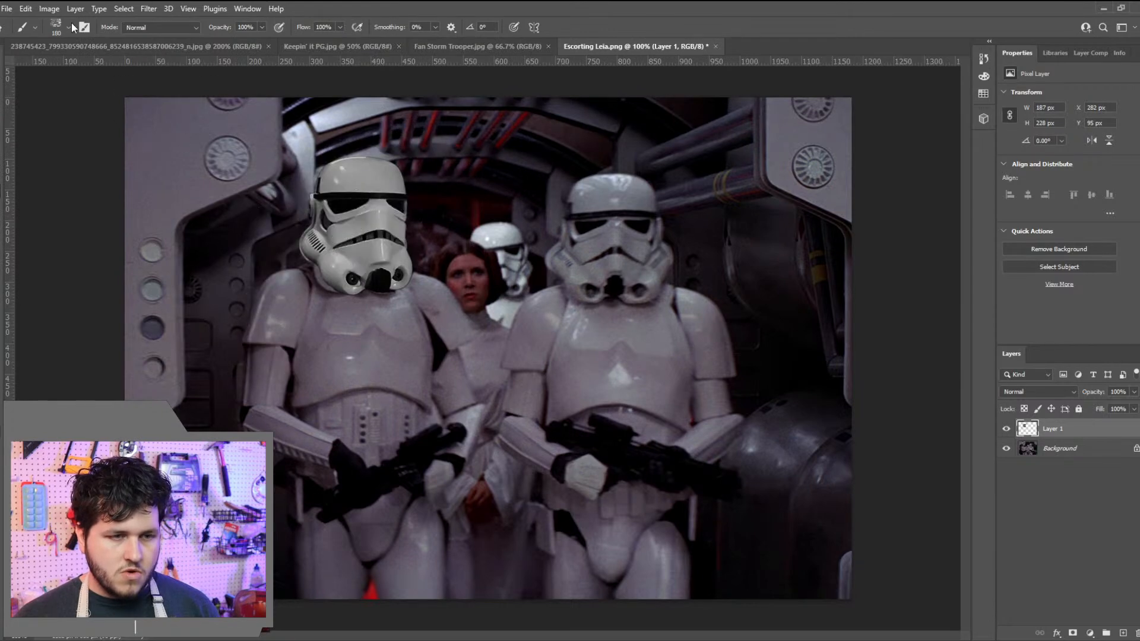
pyautogui.click(262, 28)
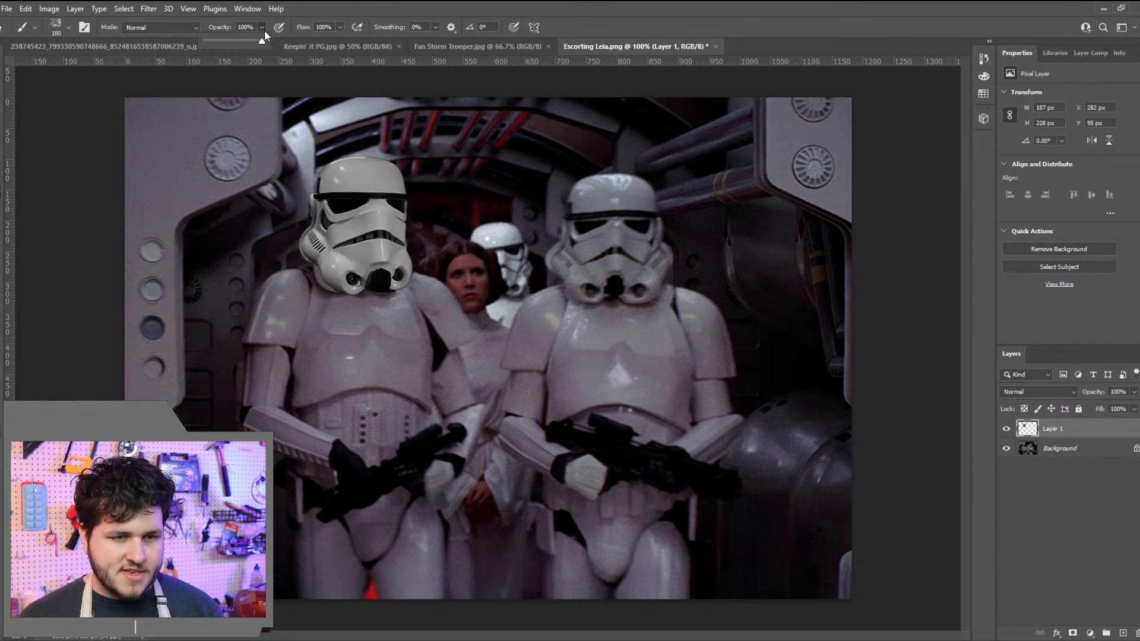
pyautogui.moveTo(332, 184)
pyautogui.mouseDown()
pyautogui.moveTo(358, 285)
pyautogui.moveTo(434, 343)
pyautogui.mouseUp()
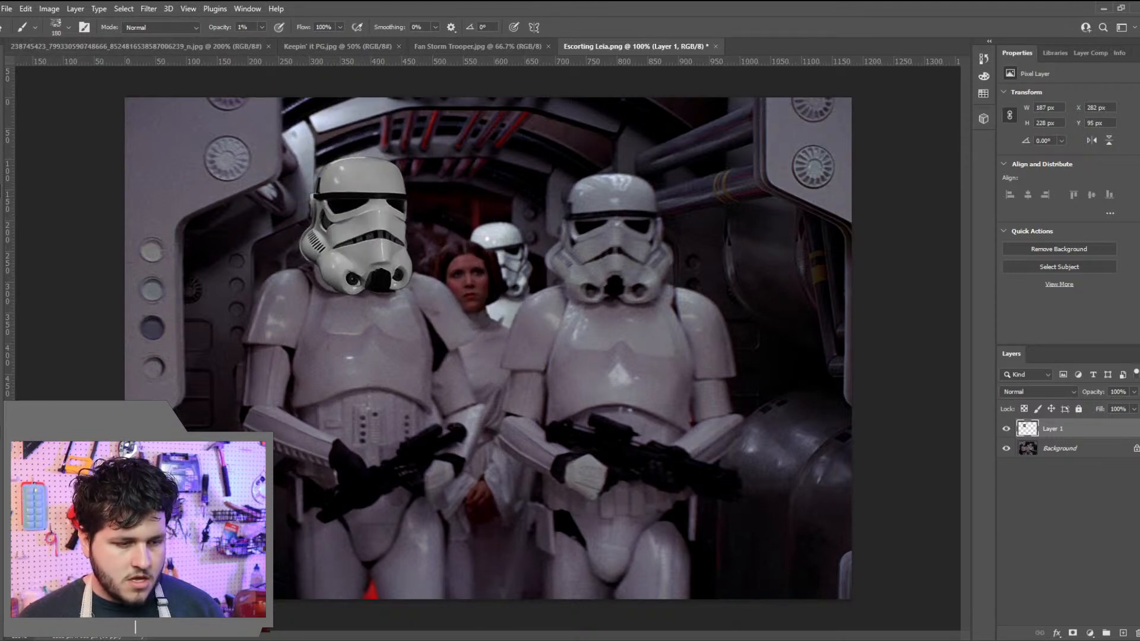
# Set the foreground color to ff00f0 and brush lightly over the left trooper's helmet to tint it
pyautogui.click(3, 428)
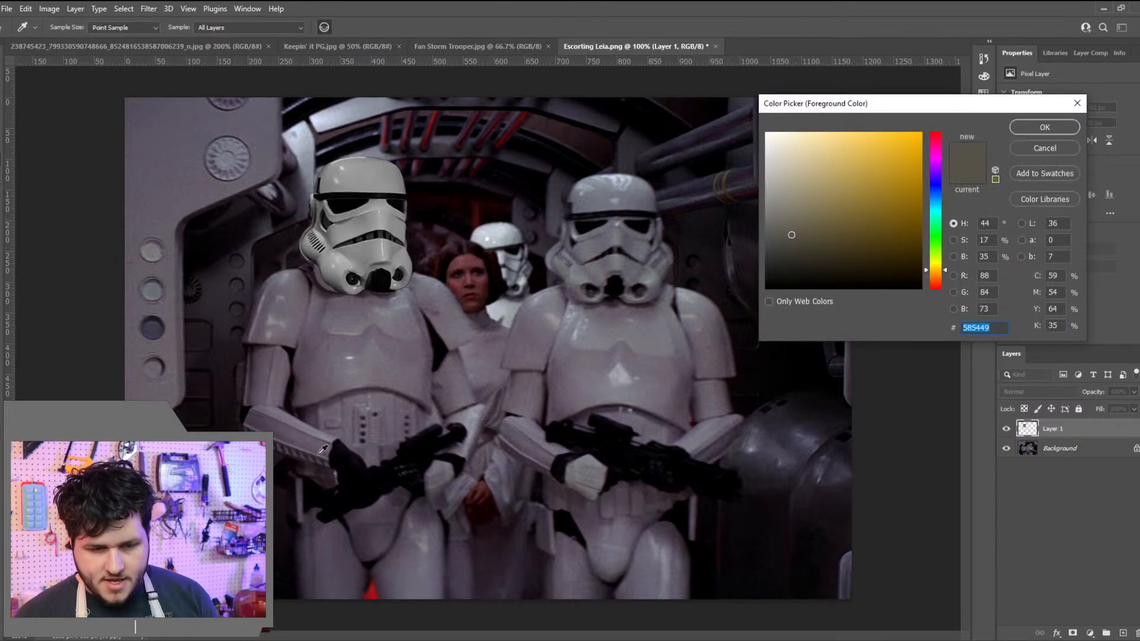
pyautogui.write('ff00f0')
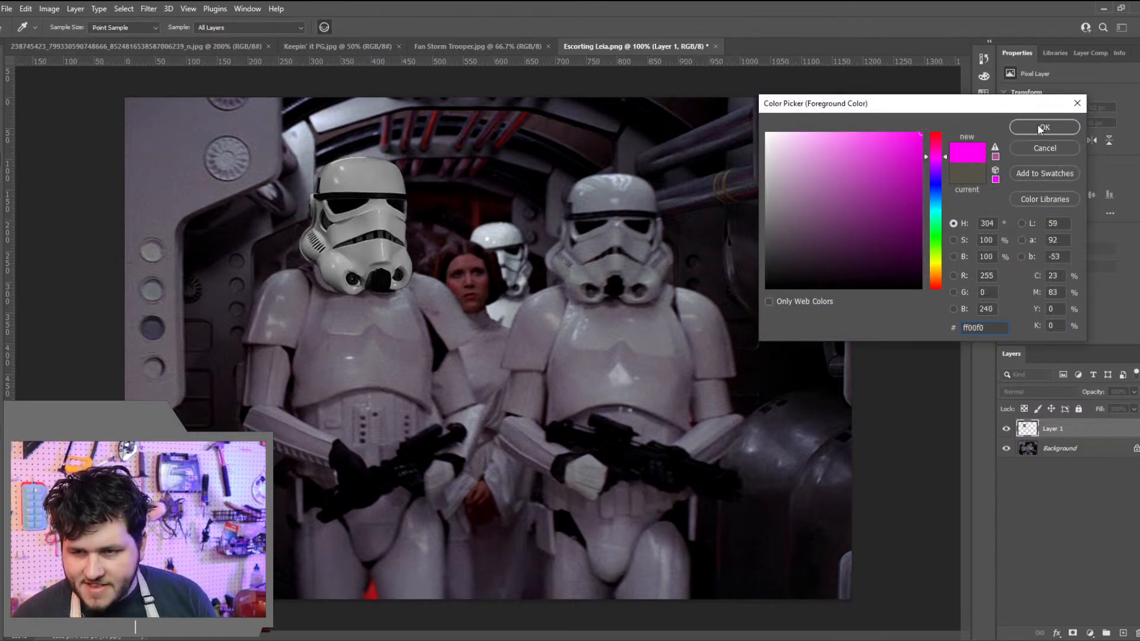
pyautogui.click(1033, 126)
pyautogui.moveTo(409, 255)
pyautogui.mouseDown()
pyautogui.moveTo(376, 174)
pyautogui.moveTo(294, 205)
pyautogui.moveTo(295, 348)
pyautogui.moveTo(393, 365)
pyautogui.moveTo(353, 295)
pyautogui.moveTo(385, 189)
pyautogui.moveTo(366, 256)
pyautogui.moveTo(395, 210)
pyautogui.moveTo(274, 247)
pyautogui.moveTo(404, 223)
pyautogui.mouseUp()
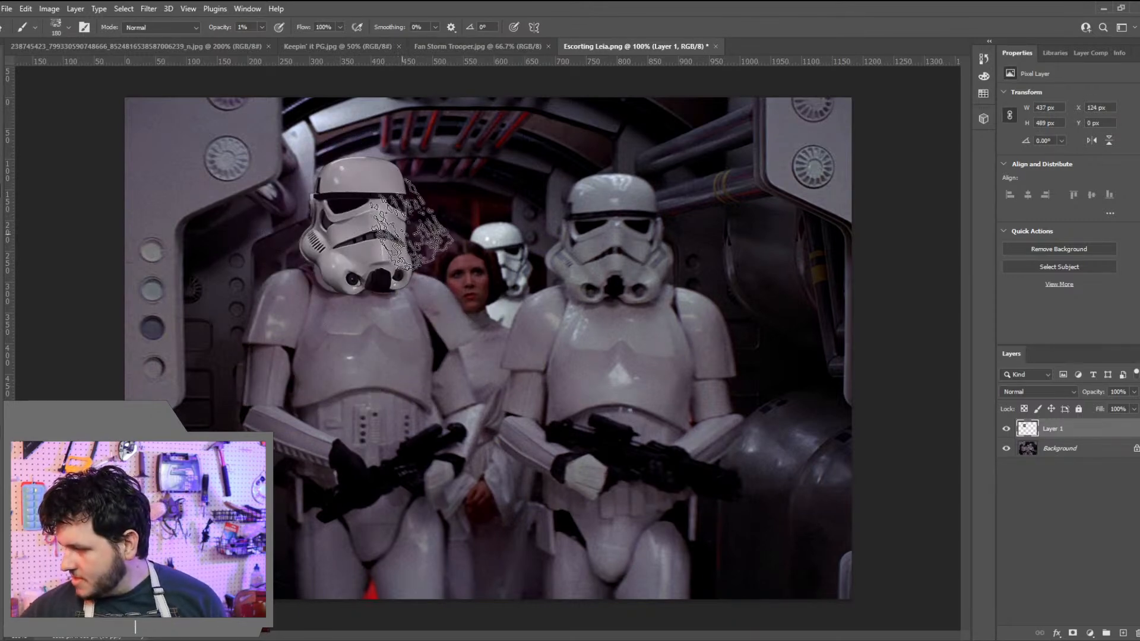
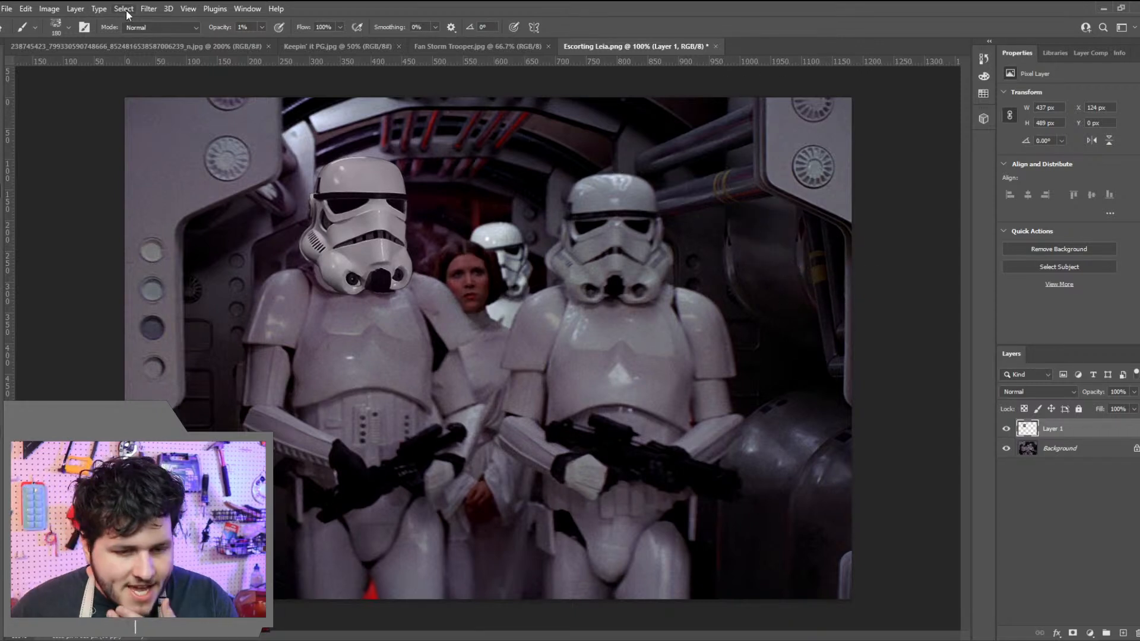
pyautogui.click(147, 8)
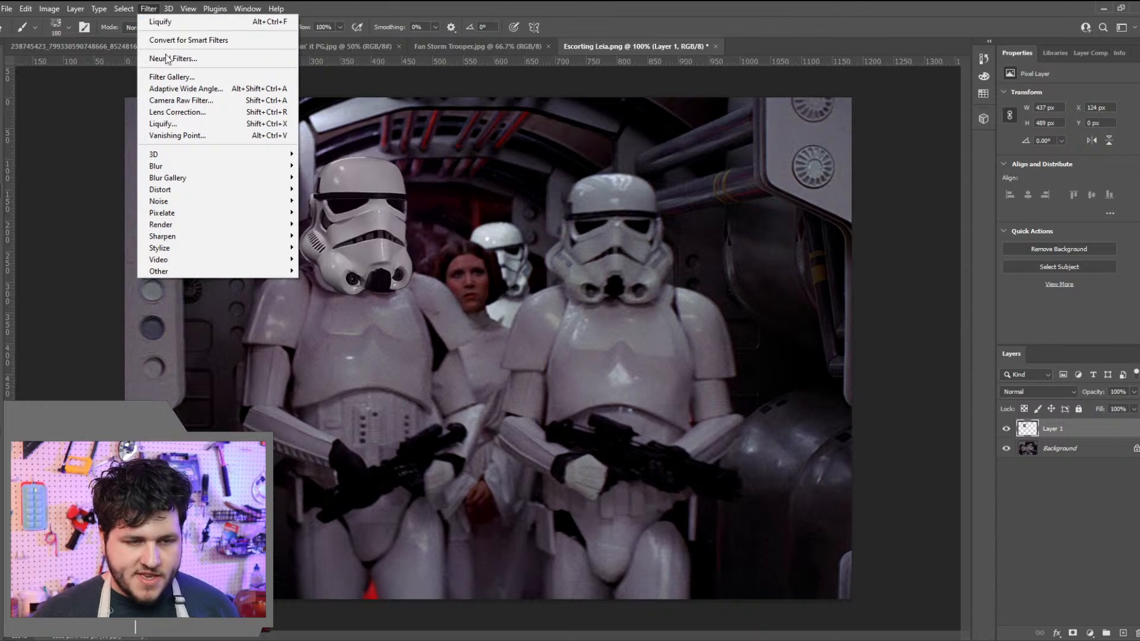
pyautogui.moveTo(228, 205)
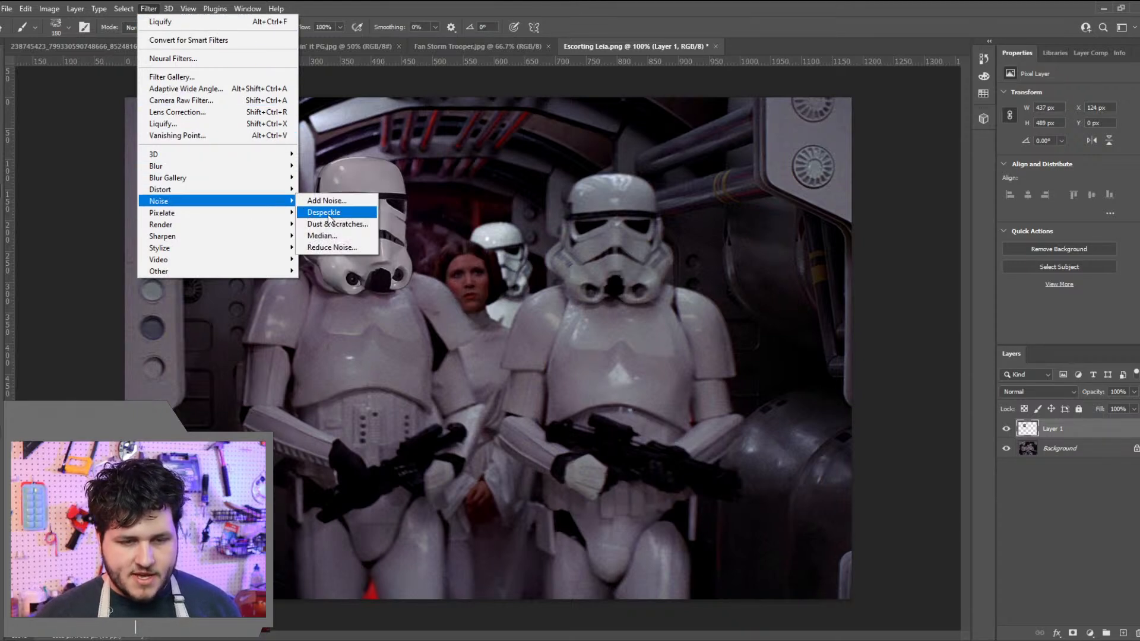
pyautogui.click(340, 204)
pyautogui.moveTo(543, 111); pyautogui.dragTo(840, 109)
pyautogui.moveTo(775, 294)
pyautogui.mouseDown()
pyautogui.moveTo(841, 293)
pyautogui.moveTo(787, 299)
pyautogui.mouseUp()
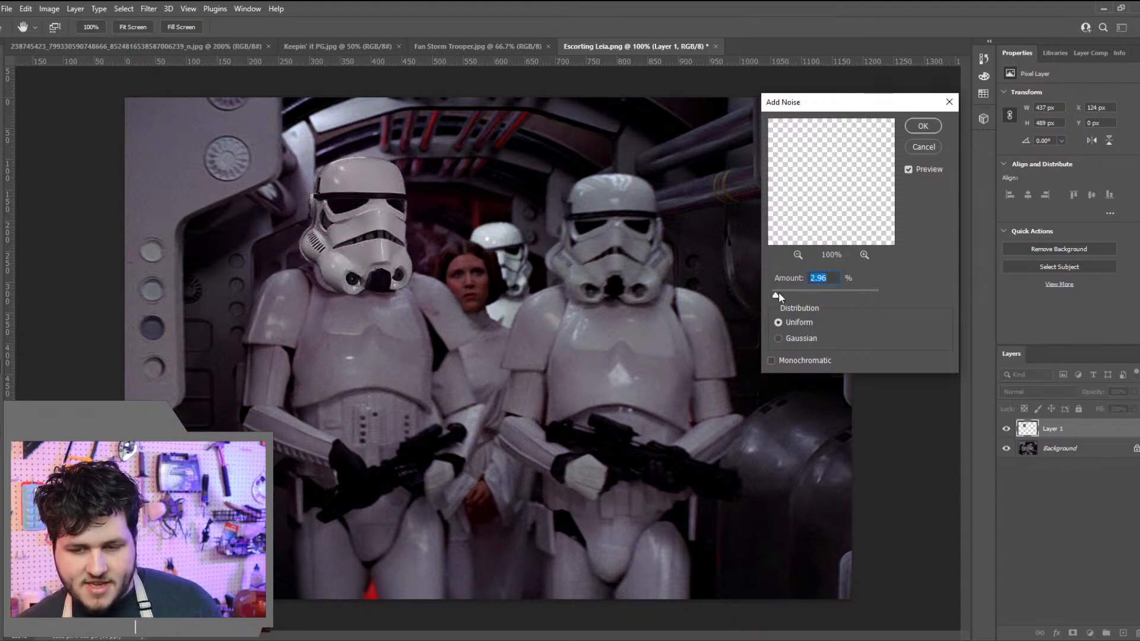
pyautogui.click(778, 339)
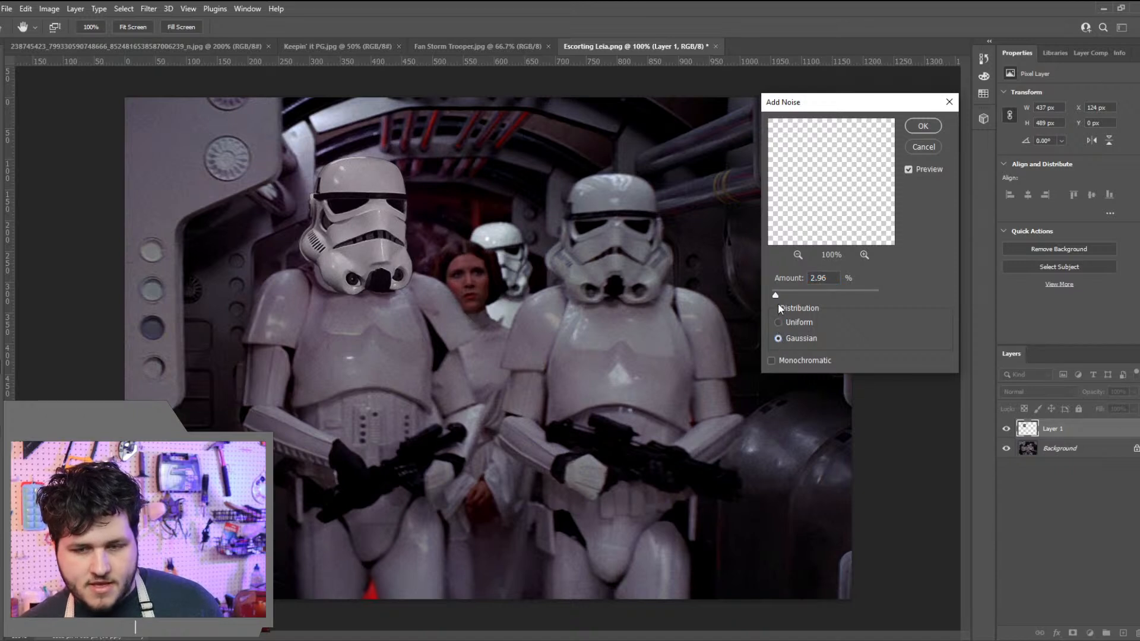
pyautogui.moveTo(777, 291); pyautogui.dragTo(774, 291)
pyautogui.click(771, 361)
pyautogui.moveTo(776, 293)
pyautogui.mouseDown()
pyautogui.moveTo(788, 291)
pyautogui.moveTo(776, 297)
pyautogui.mouseUp()
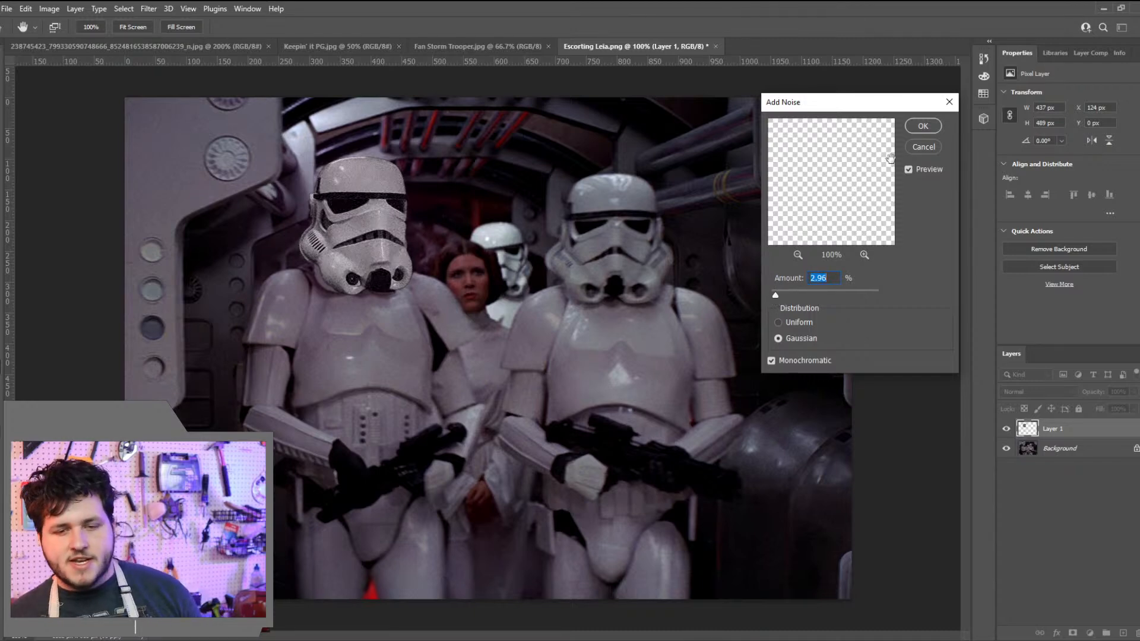
pyautogui.press('Return')
pyautogui.press('b')
# Apply a Motion Blur to the helmet layer at an angle of 0° and a distance of 2 pixels
pyautogui.click(148, 8)
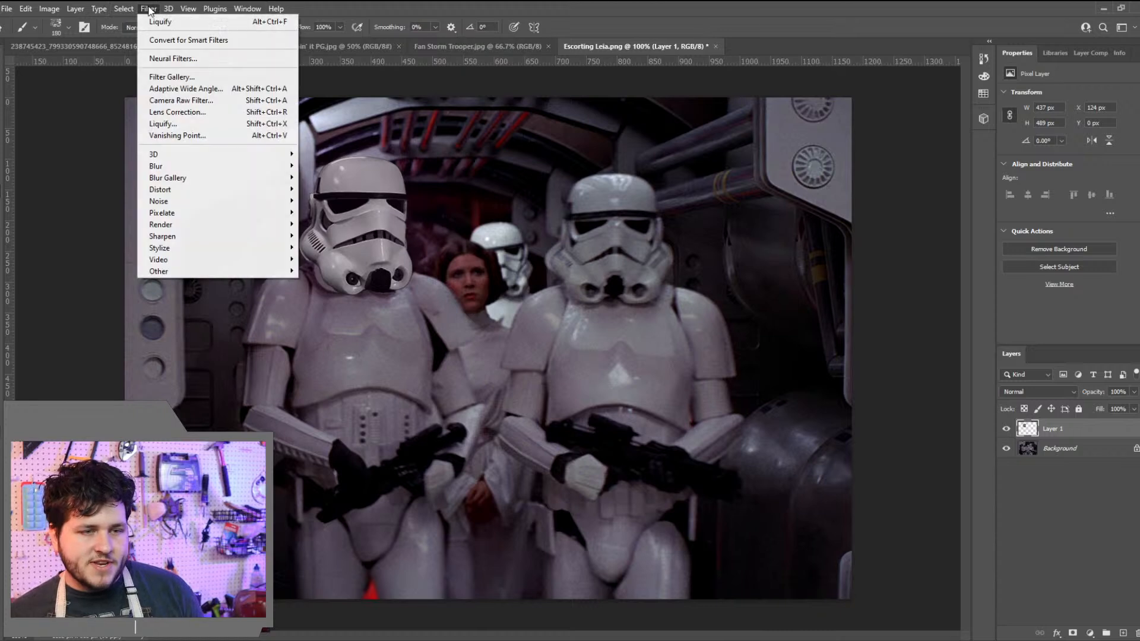
pyautogui.moveTo(273, 166)
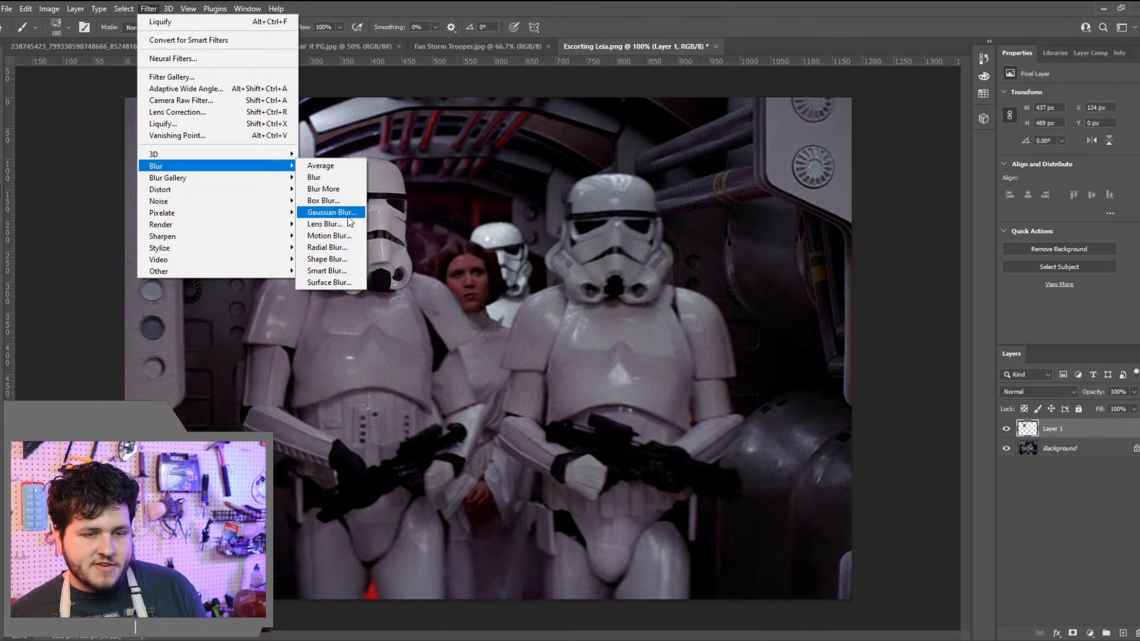
pyautogui.click(346, 240)
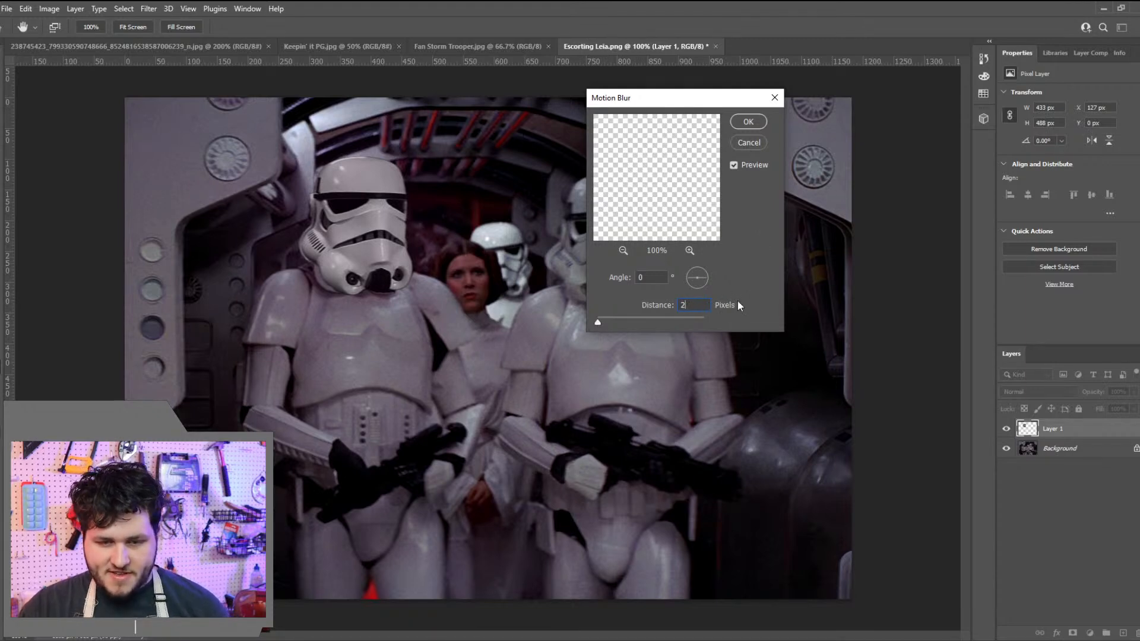
pyautogui.press('Return')
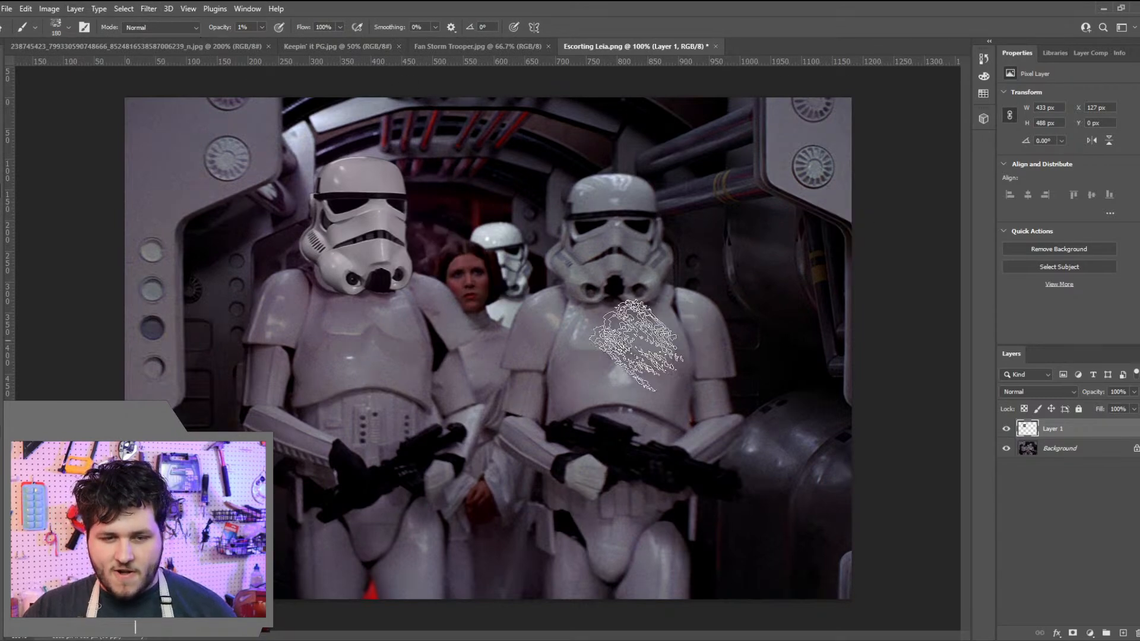
# Add Uniform noise to the helmet layer with an amount of 3.44%
pyautogui.click(148, 9)
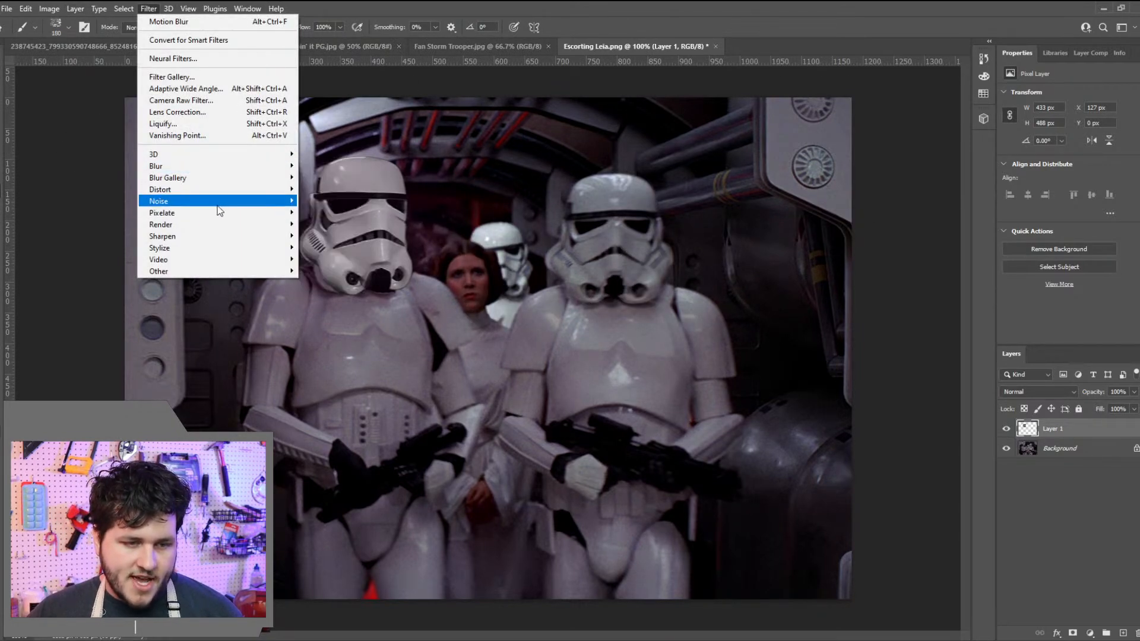
pyautogui.click(312, 201)
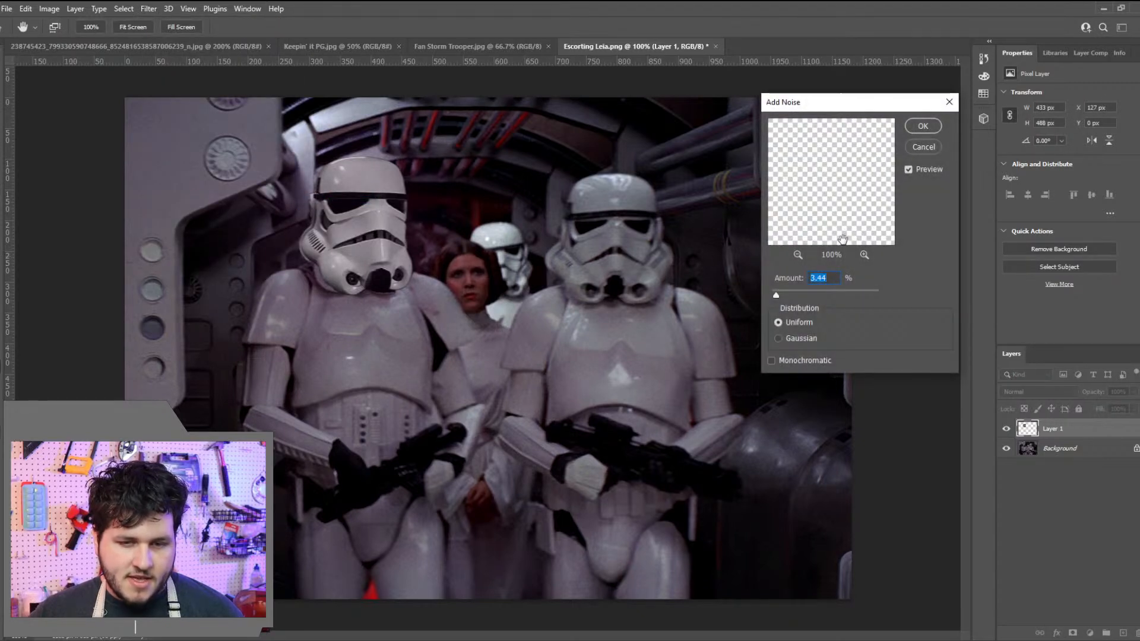
pyautogui.click(924, 126)
pyautogui.press('b')
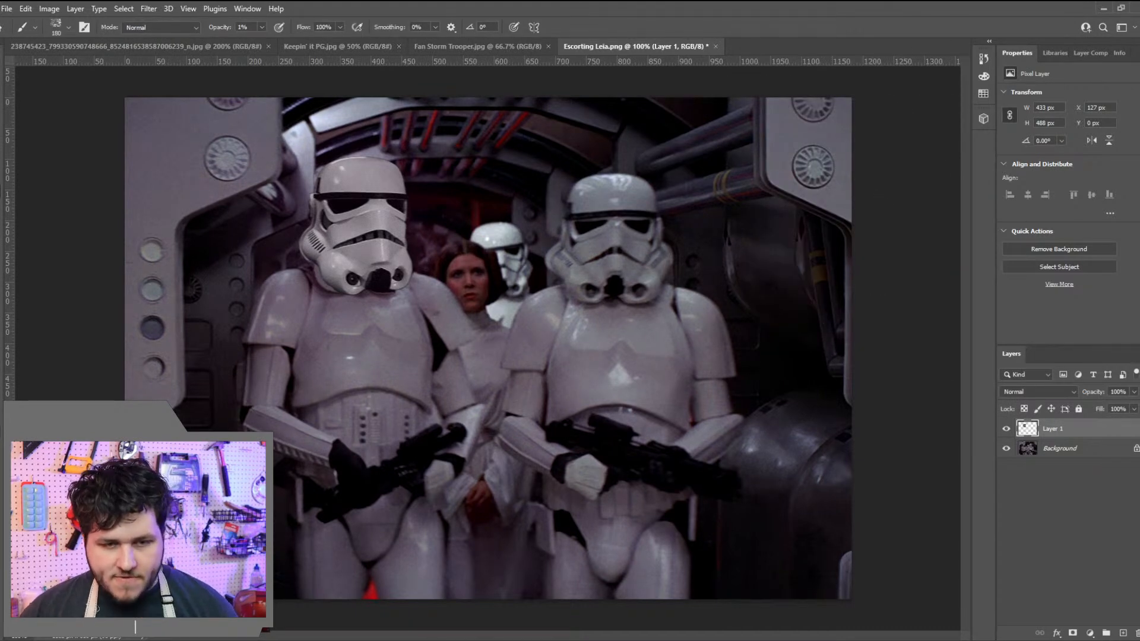
# Paste a copy of the helmet layer, place it beneath the original in the layer order and align it with the helmet
pyautogui.press('v')
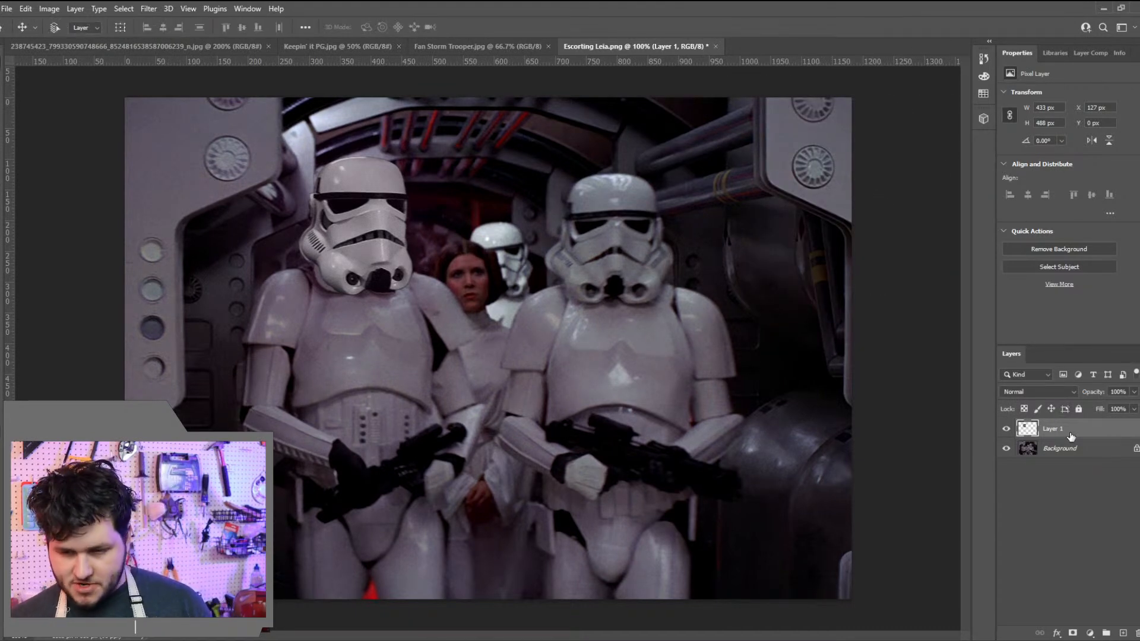
pyautogui.hotkey('ctrl', 'v')
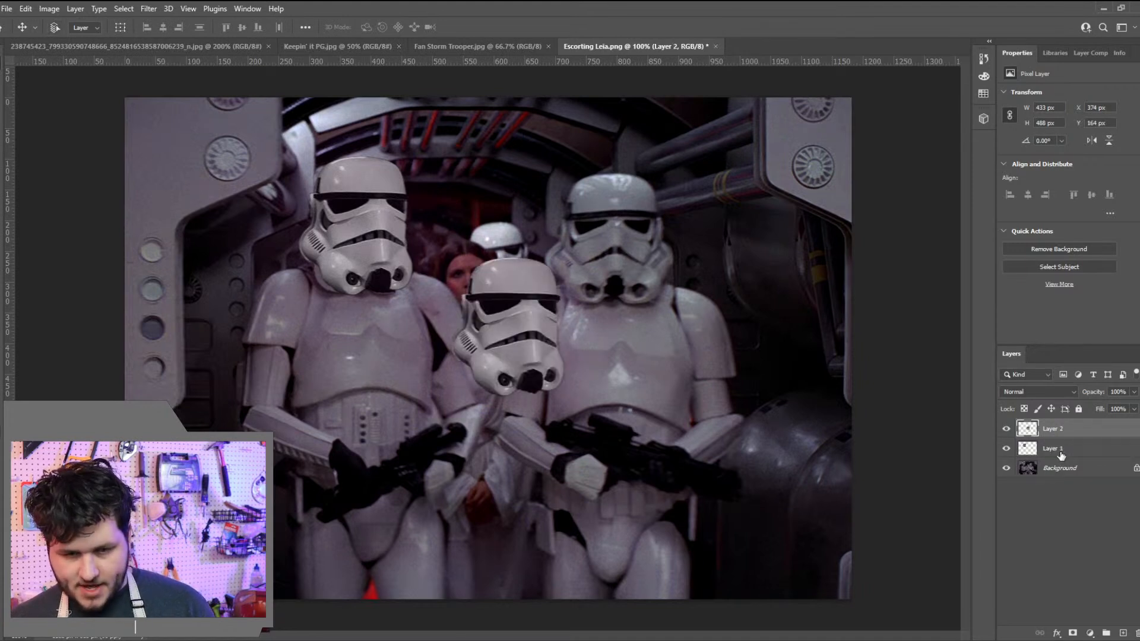
pyautogui.click(1069, 456)
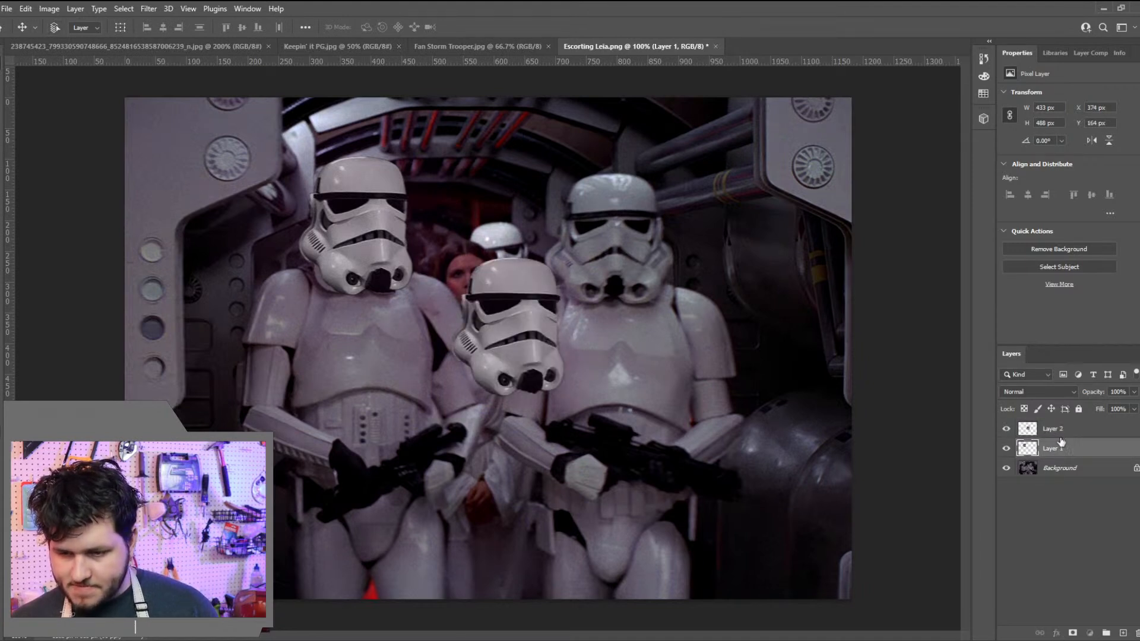
pyautogui.click(1060, 436)
pyautogui.moveTo(1061, 437); pyautogui.dragTo(1060, 459)
pyautogui.hotkey('ctrl', 't')
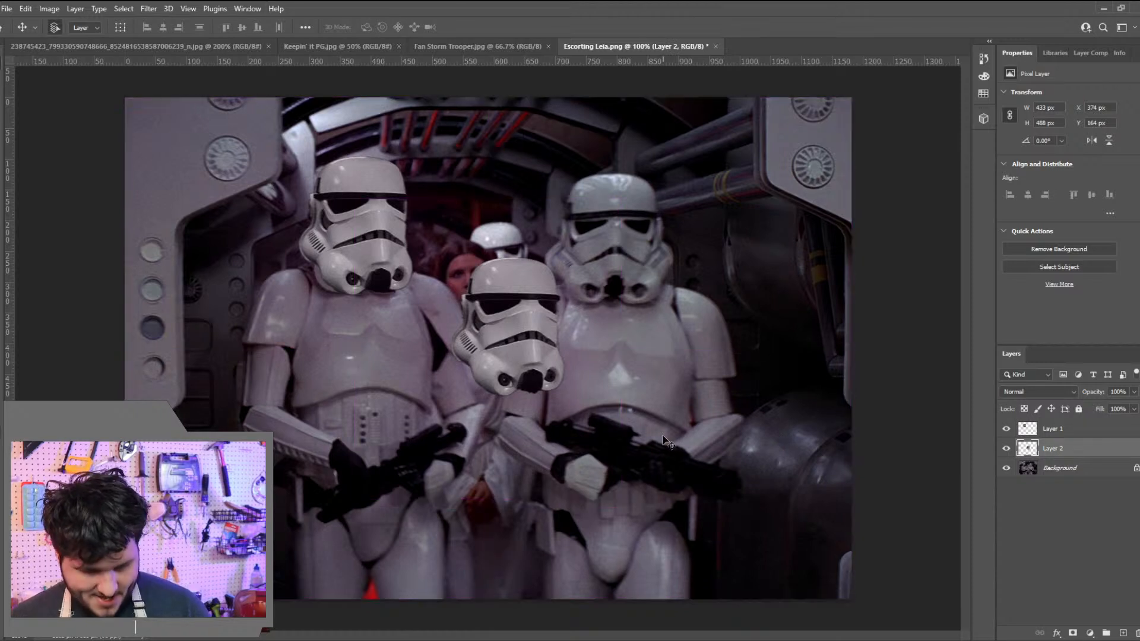
pyautogui.moveTo(516, 363); pyautogui.dragTo(362, 256)
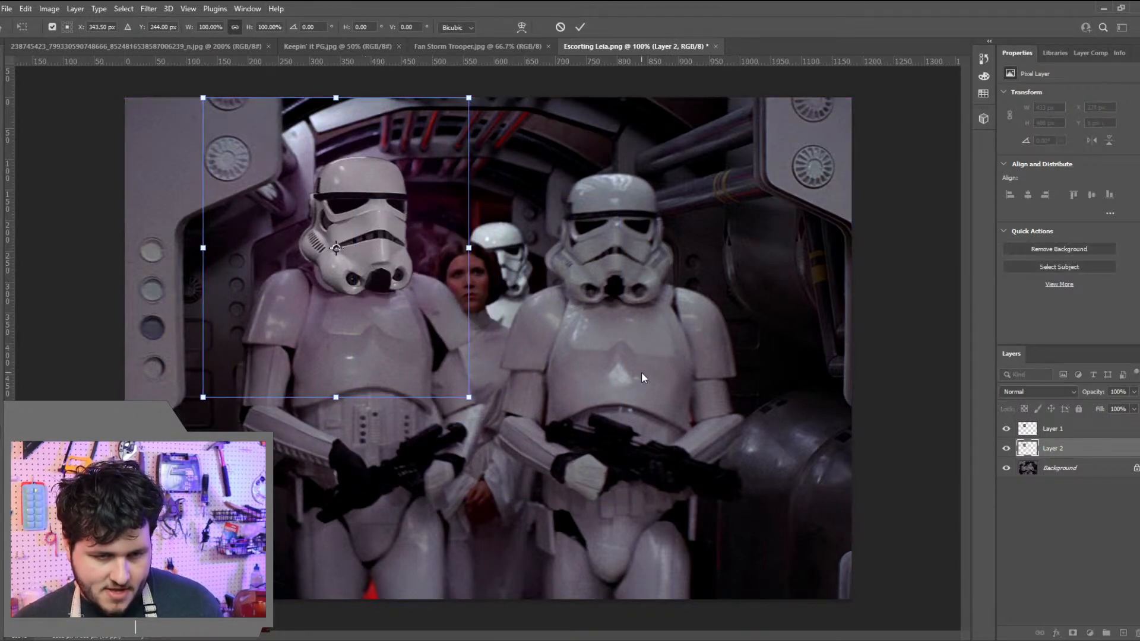
pyautogui.press('Return')
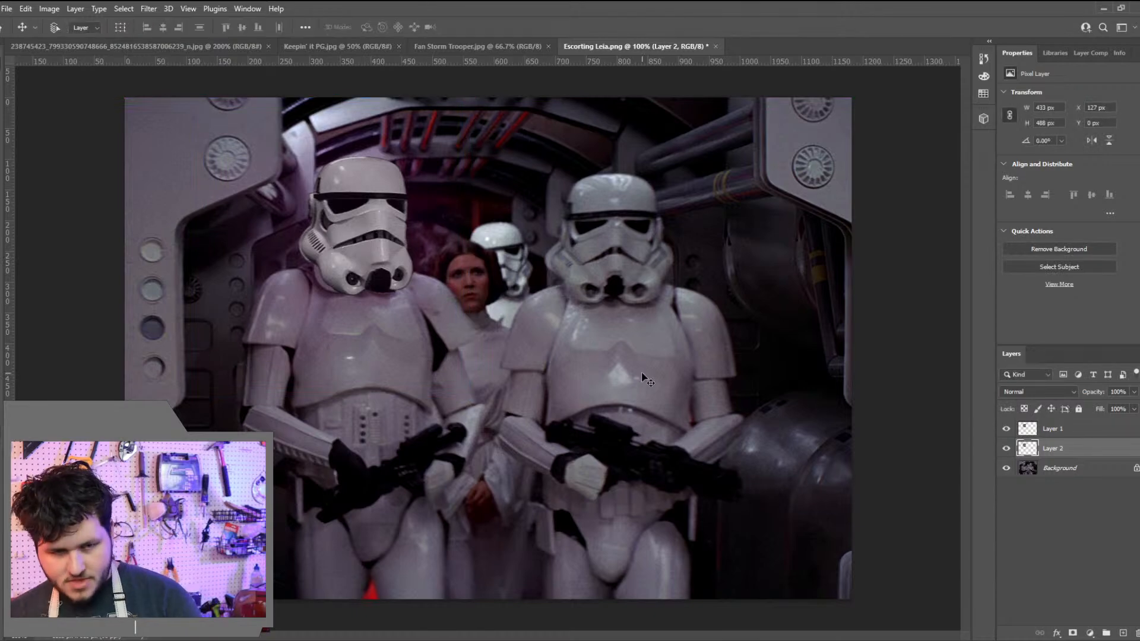
pyautogui.click(1057, 633)
pyautogui.click(943, 565)
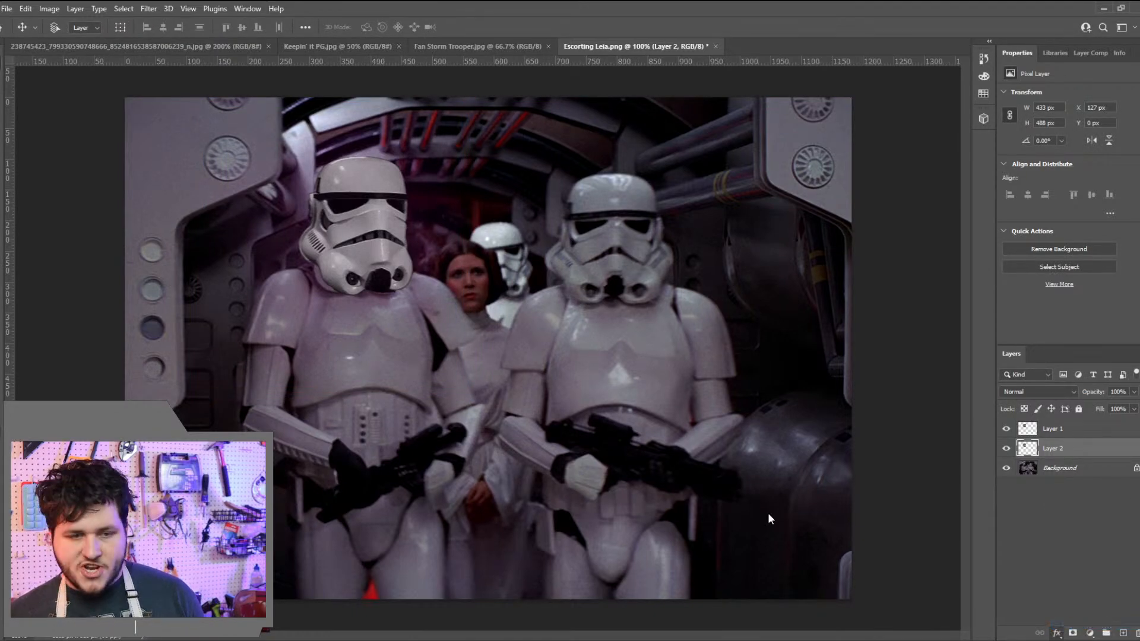
pyautogui.moveTo(673, 38); pyautogui.dragTo(716, 293)
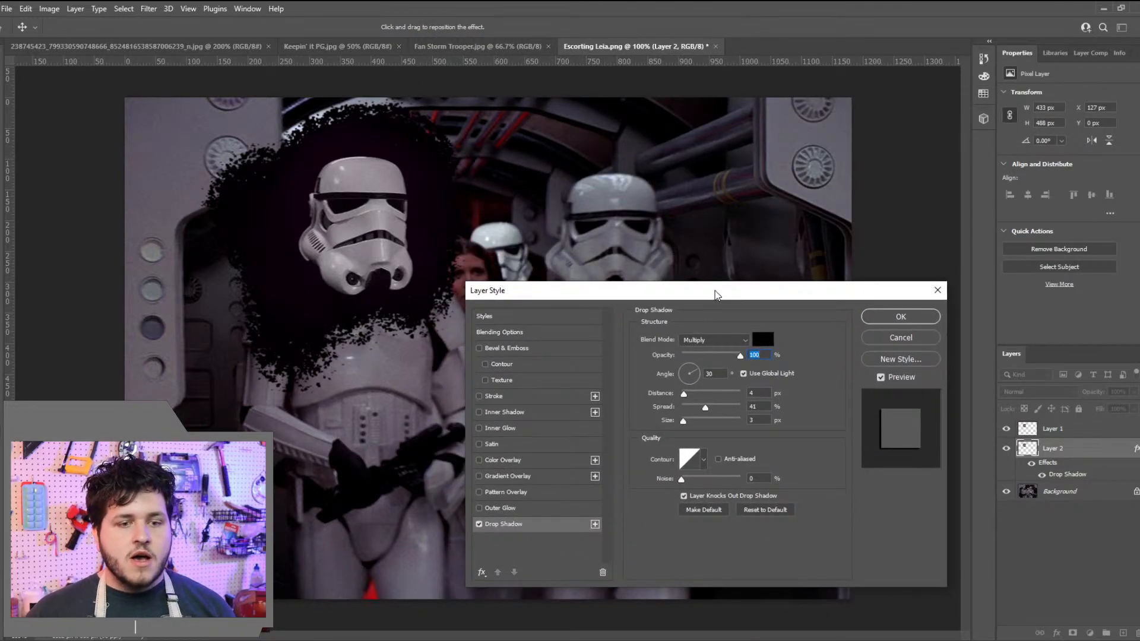
pyautogui.click(921, 343)
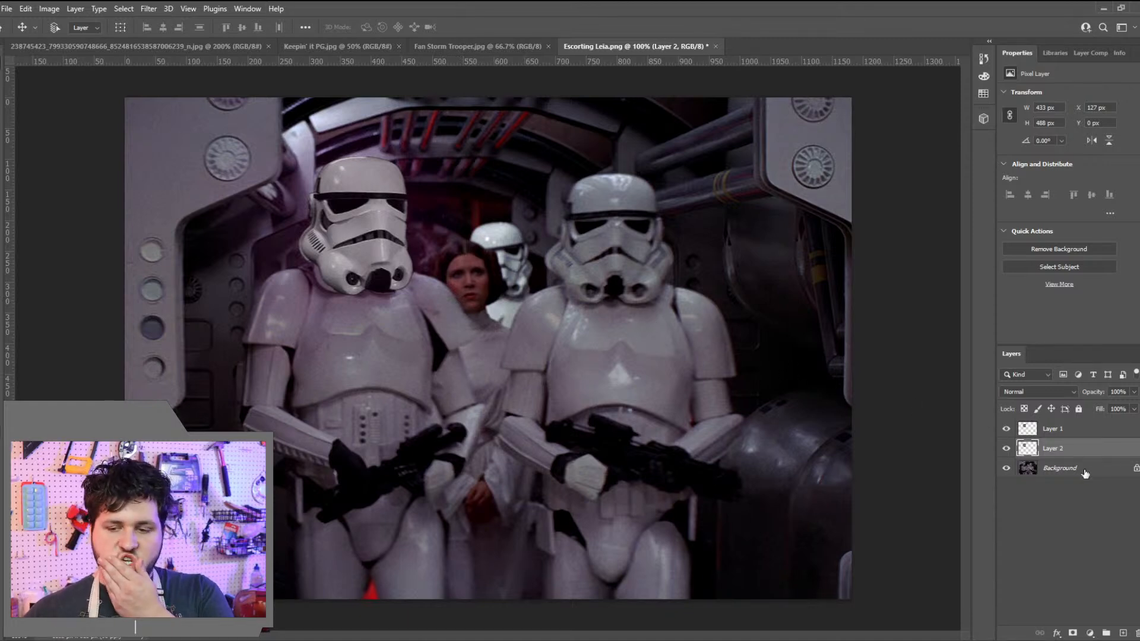
# Compare the image with and without the helmet copy, and delete the copy's layer
pyautogui.click(1006, 450)
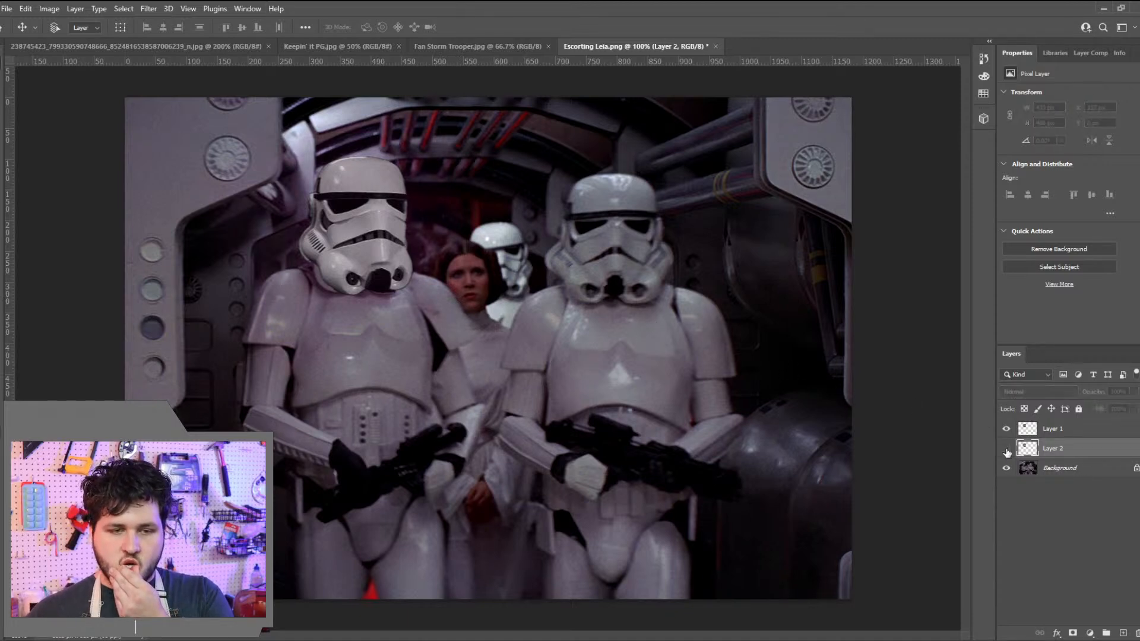
pyautogui.click(1007, 450)
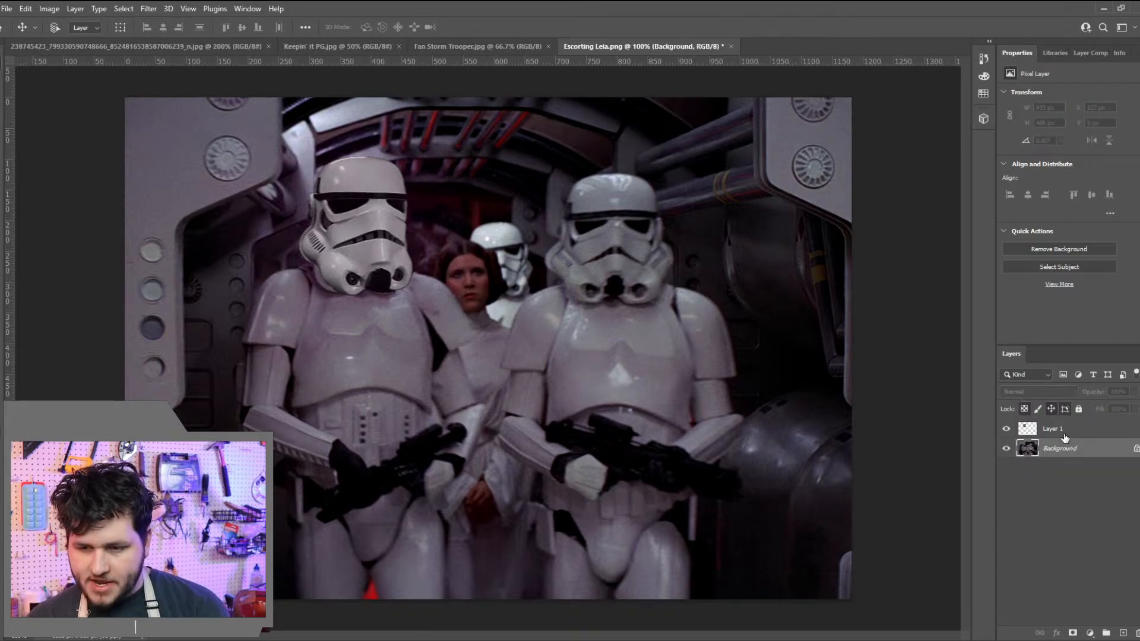
pyautogui.press('Delete')
# Select the left trooper's helmet with the Object Selection tool in Lasso mode and mask Layer 1 to that selection
pyautogui.press('l')
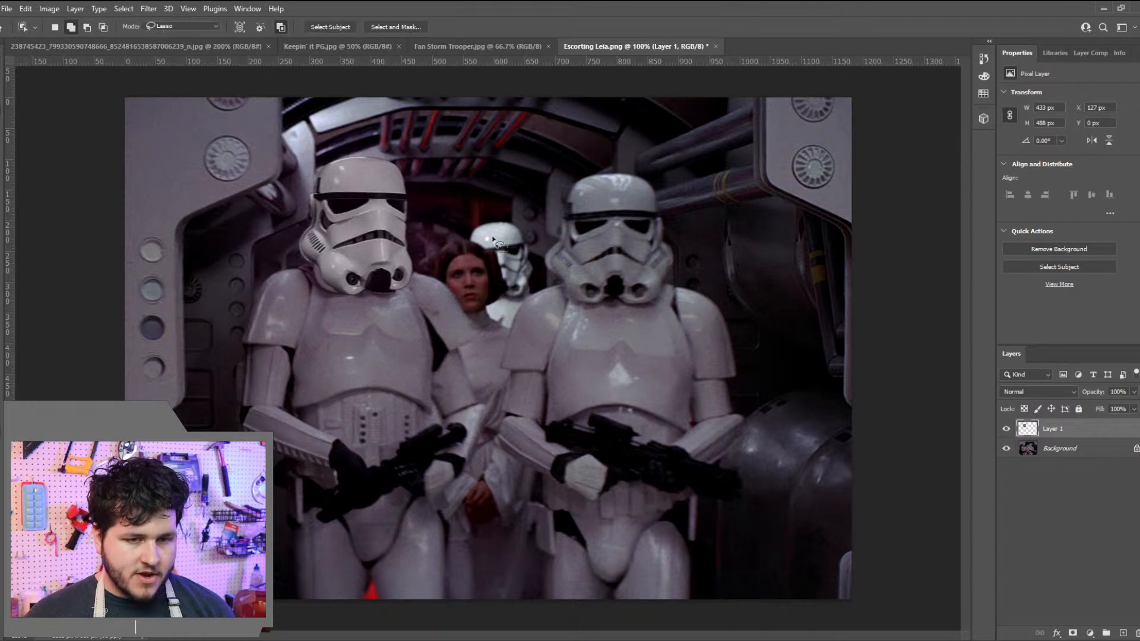
pyautogui.moveTo(434, 232)
pyautogui.mouseDown()
pyautogui.moveTo(403, 153)
pyautogui.moveTo(343, 145)
pyautogui.moveTo(309, 167)
pyautogui.moveTo(288, 260)
pyautogui.moveTo(328, 299)
pyautogui.moveTo(387, 317)
pyautogui.moveTo(421, 288)
pyautogui.moveTo(425, 215)
pyautogui.mouseUp()
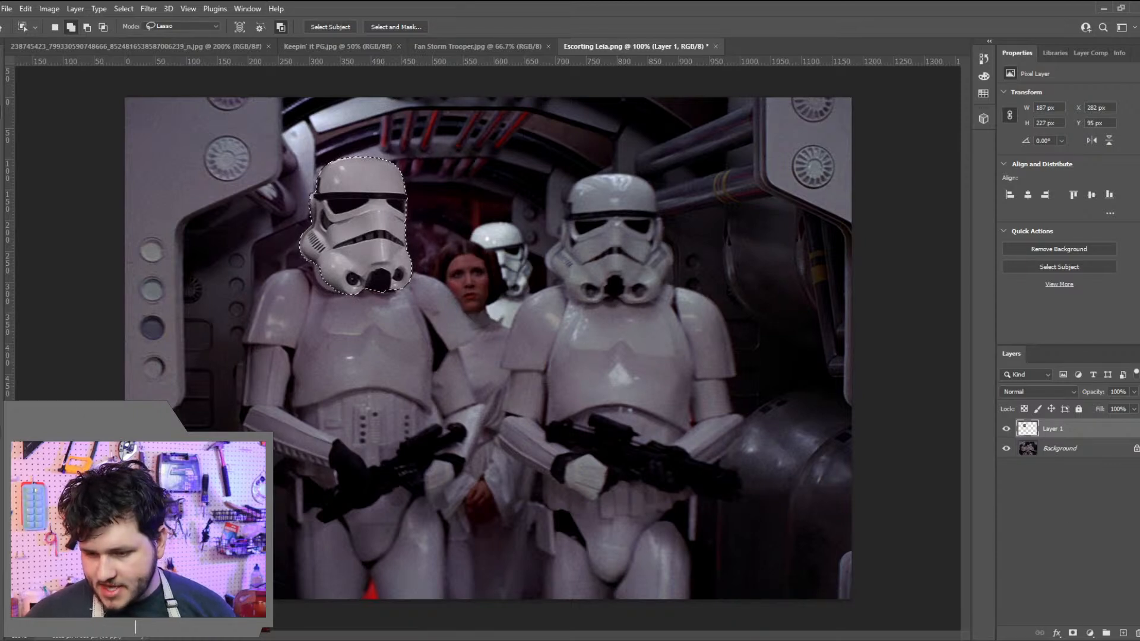
pyautogui.click(1072, 633)
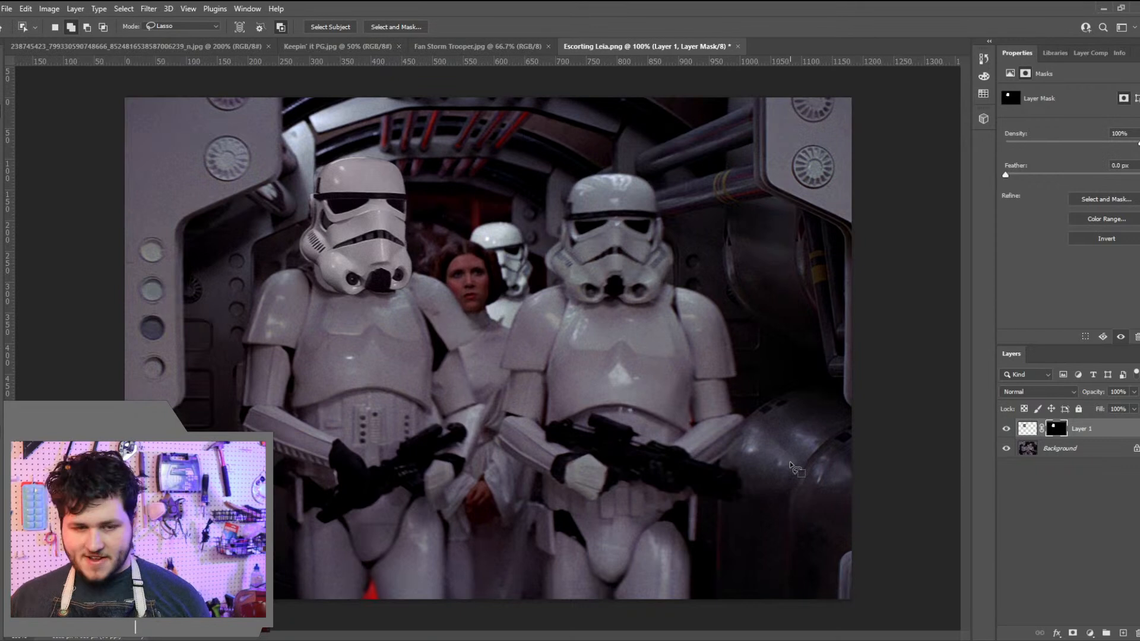
# Duplicate the masked helmet layer, align the copy over the original helmet and select the lower helmet layer
pyautogui.press('v')
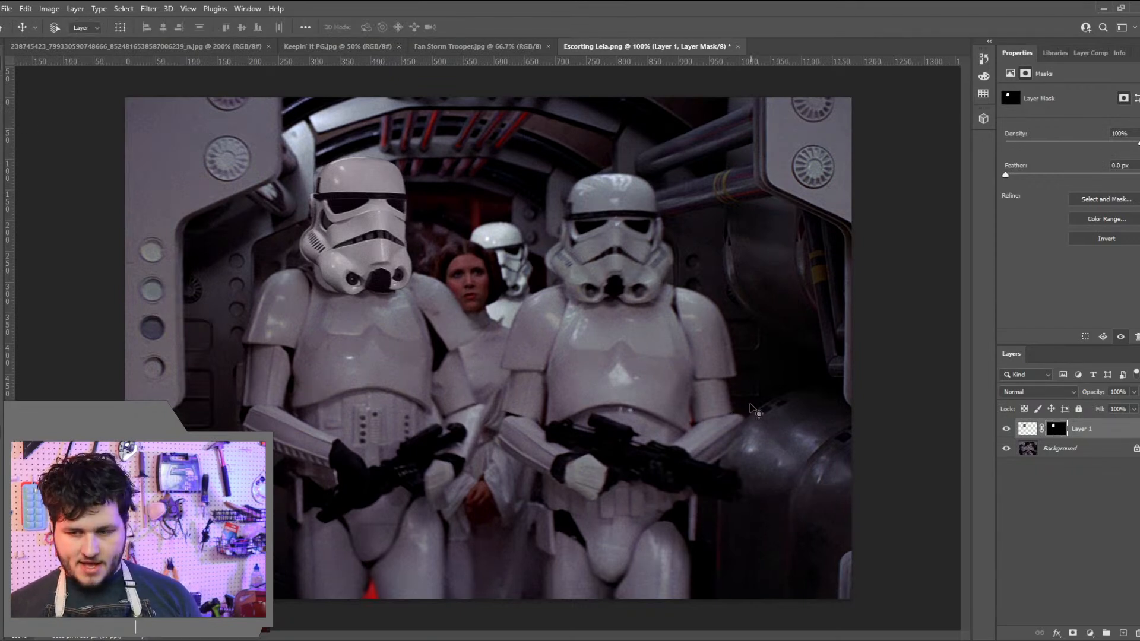
pyautogui.click(1019, 430)
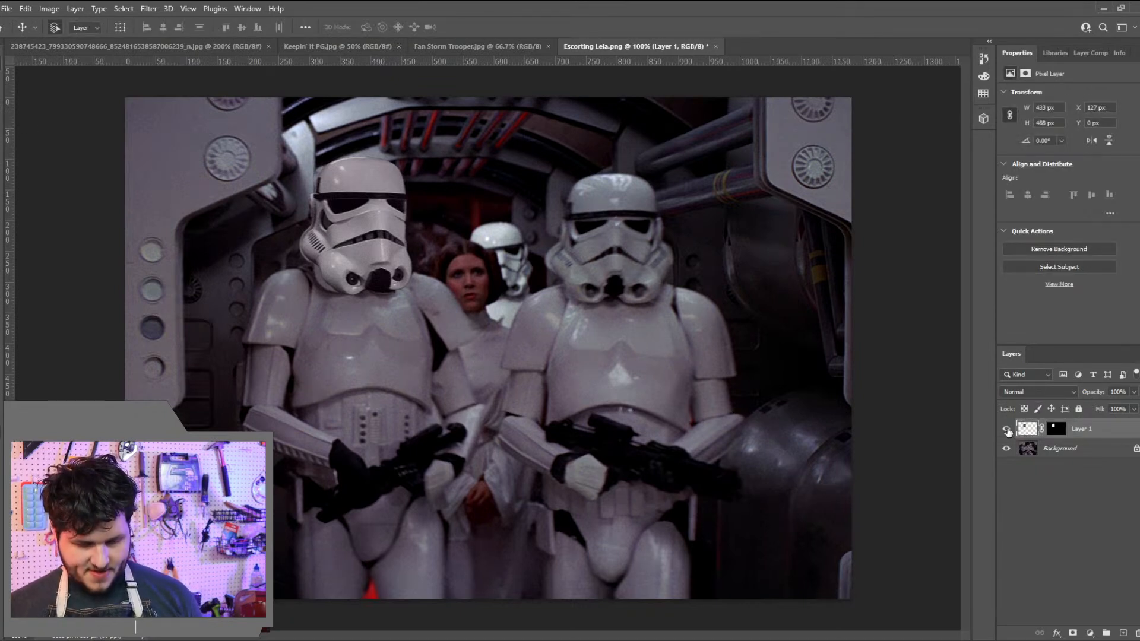
pyautogui.hotkey('ctrl', 'c')
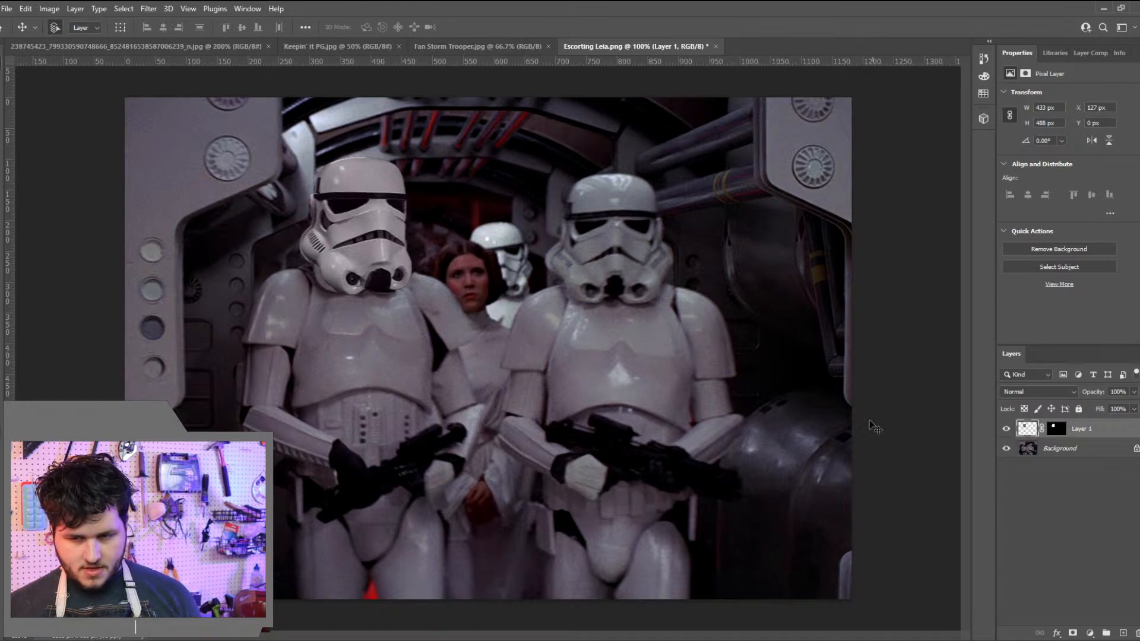
pyautogui.hotkey('ctrl', 'v')
pyautogui.moveTo(519, 352); pyautogui.dragTo(384, 229)
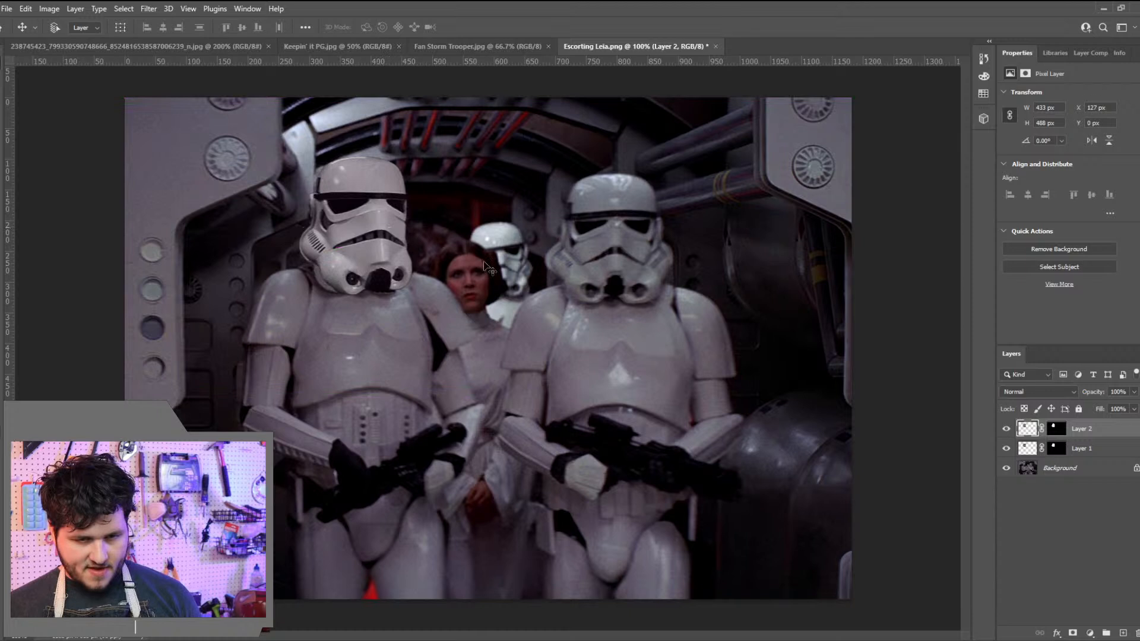
pyautogui.click(1092, 447)
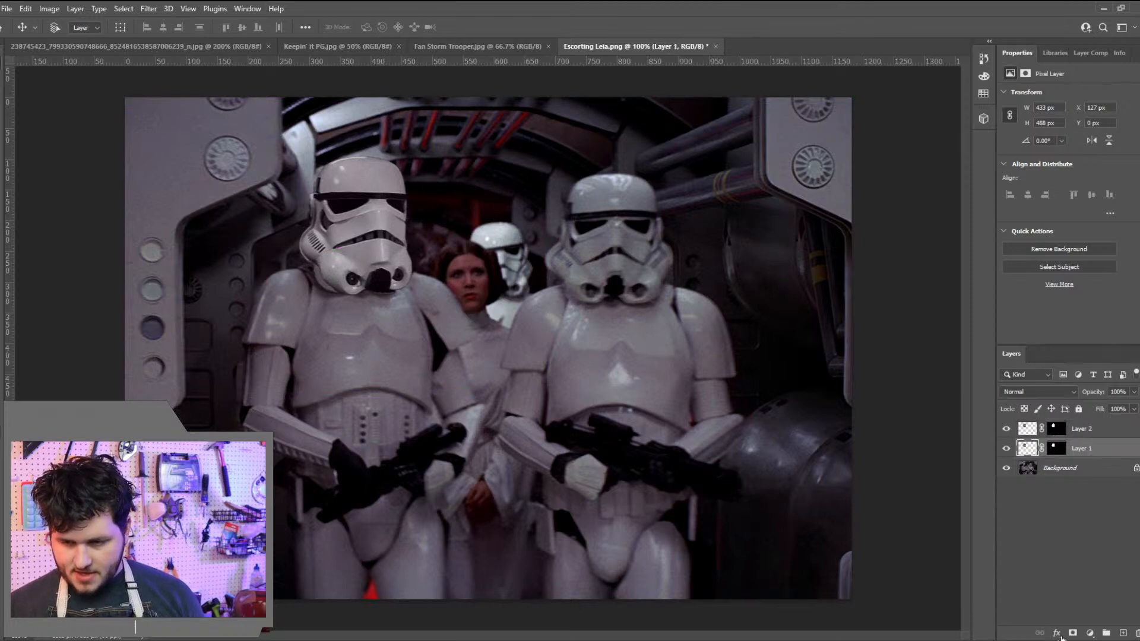
# Add a drop shadow to the lower helmet layer, Layer 1, and set its angle to 31°
pyautogui.click(1057, 633)
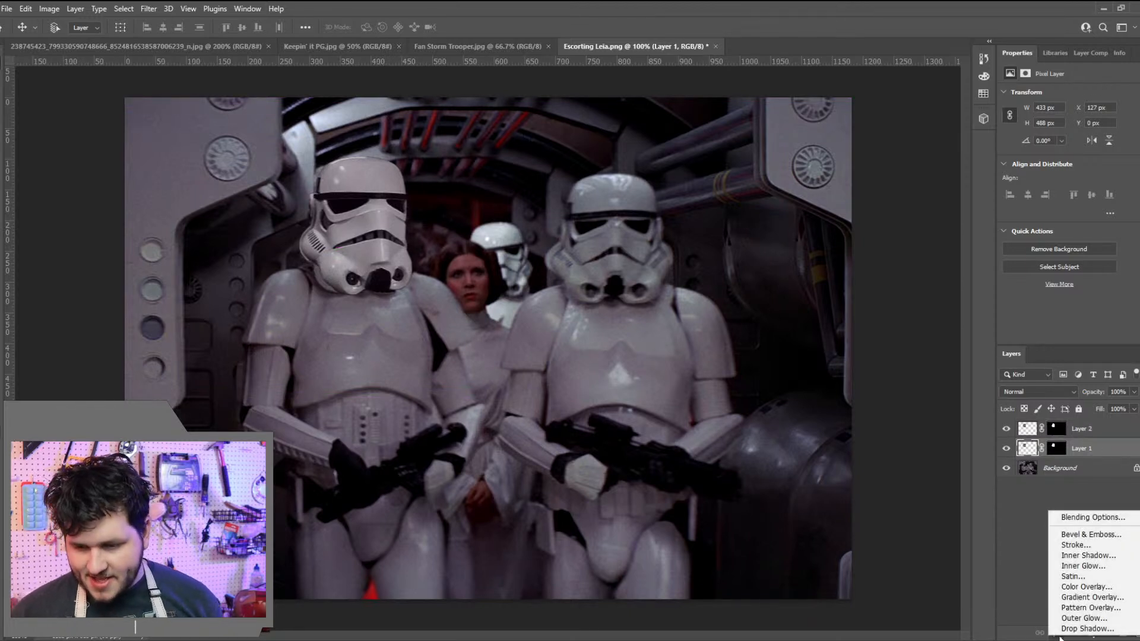
pyautogui.click(1068, 629)
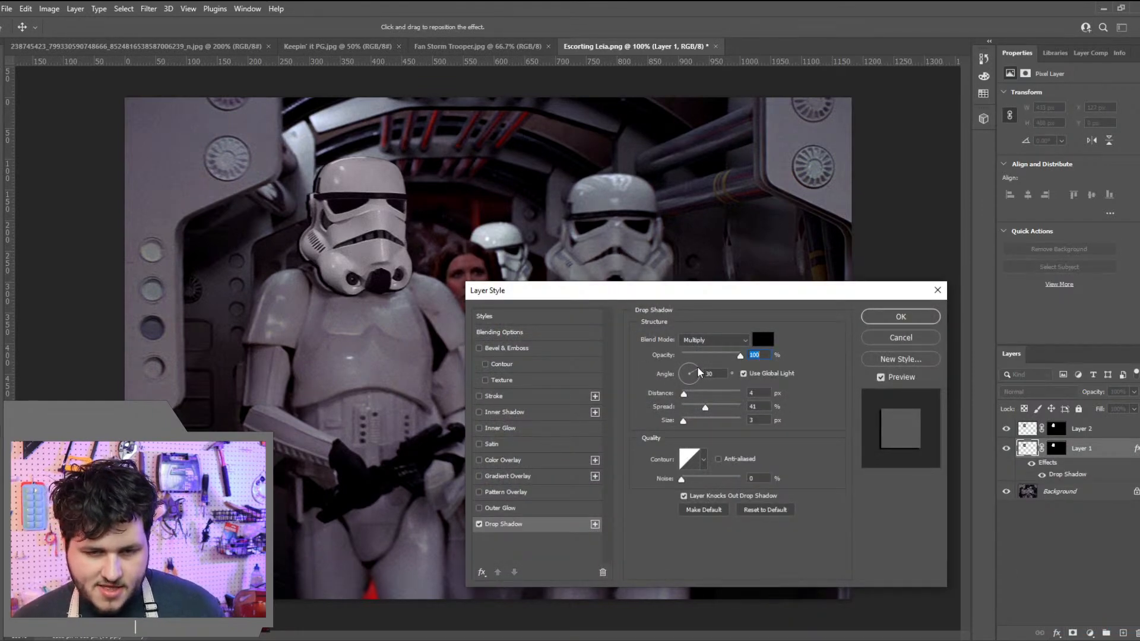
pyautogui.moveTo(653, 291); pyautogui.dragTo(747, 212)
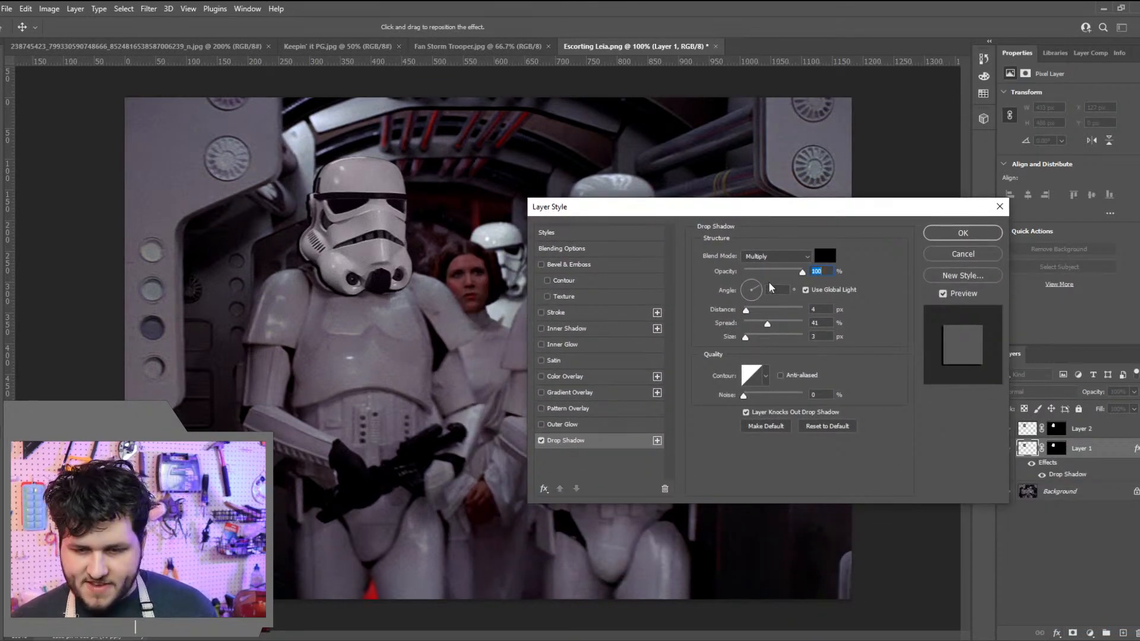
pyautogui.click(756, 286)
pyautogui.moveTo(756, 286)
pyautogui.mouseDown()
pyautogui.moveTo(750, 312)
pyautogui.moveTo(761, 286)
pyautogui.mouseUp()
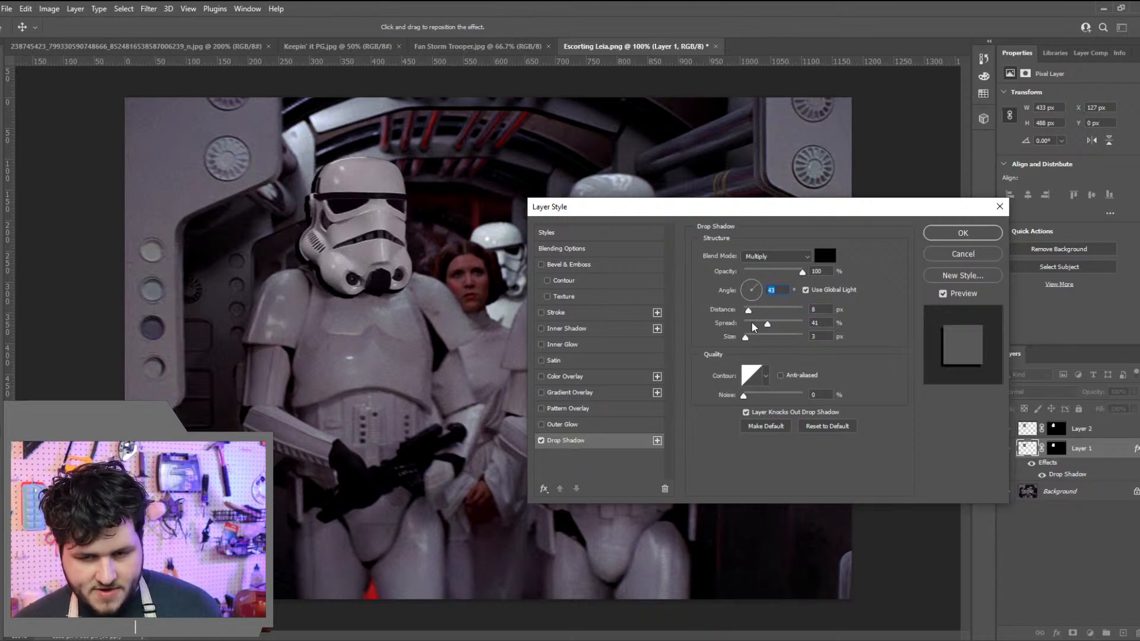
pyautogui.moveTo(766, 323)
pyautogui.mouseDown()
pyautogui.moveTo(801, 323)
pyautogui.moveTo(786, 323)
pyautogui.mouseUp()
pyautogui.click(759, 286)
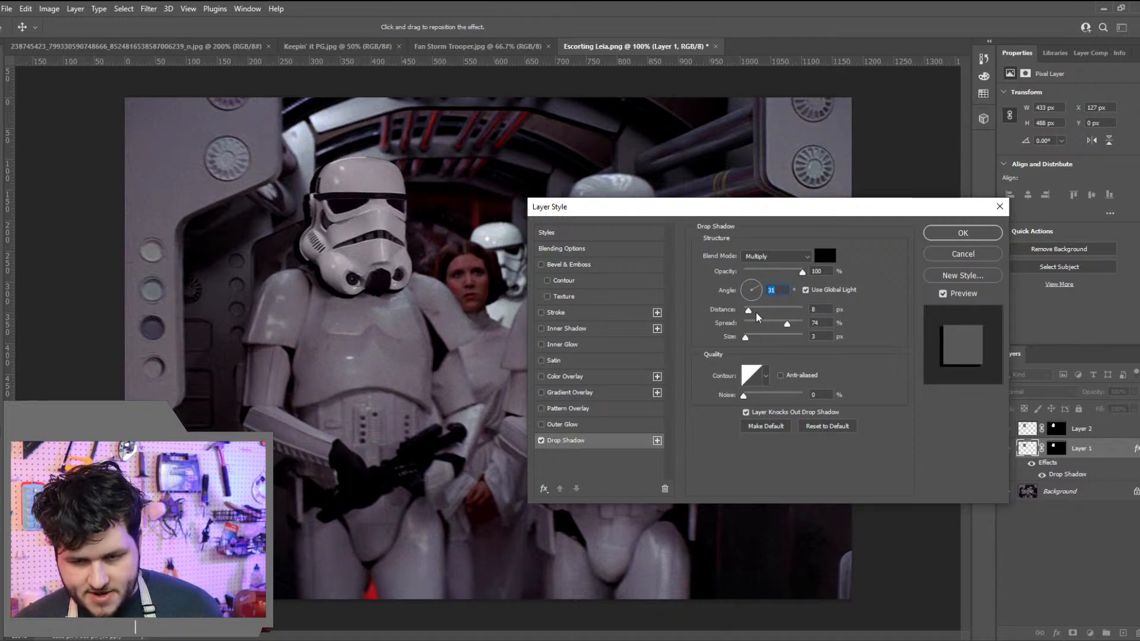
# Set the drop shadow's distance to 15 px, spread to 6%, size to 18 px and opacity to 72%, and apply it
pyautogui.moveTo(748, 318)
pyautogui.mouseDown()
pyautogui.moveTo(798, 334)
pyautogui.moveTo(744, 326)
pyautogui.mouseUp()
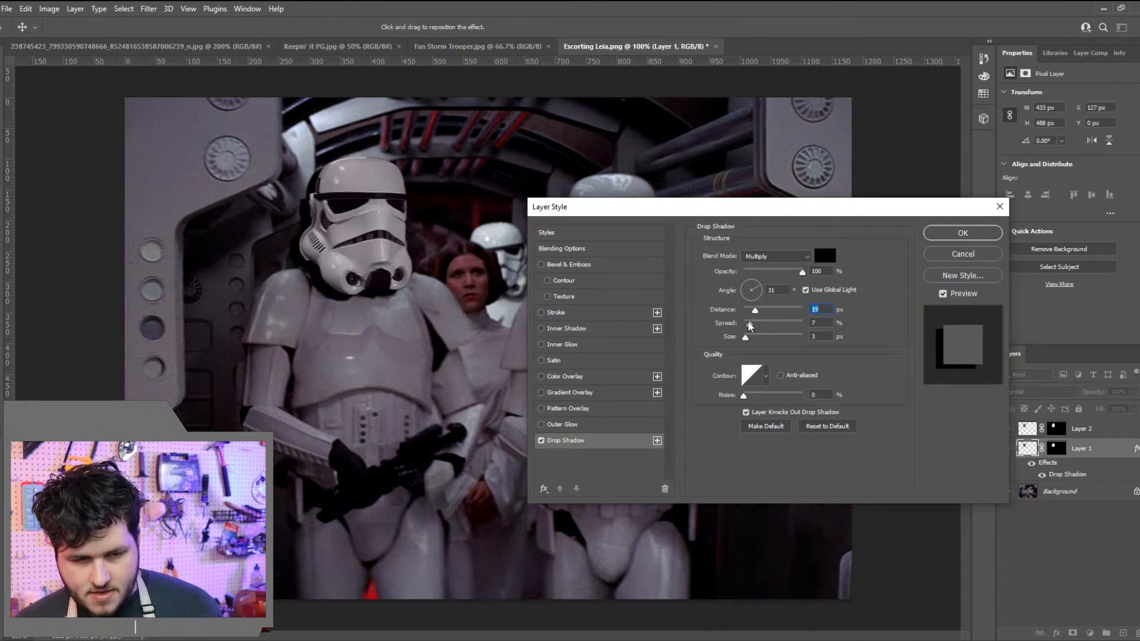
pyautogui.click(717, 325)
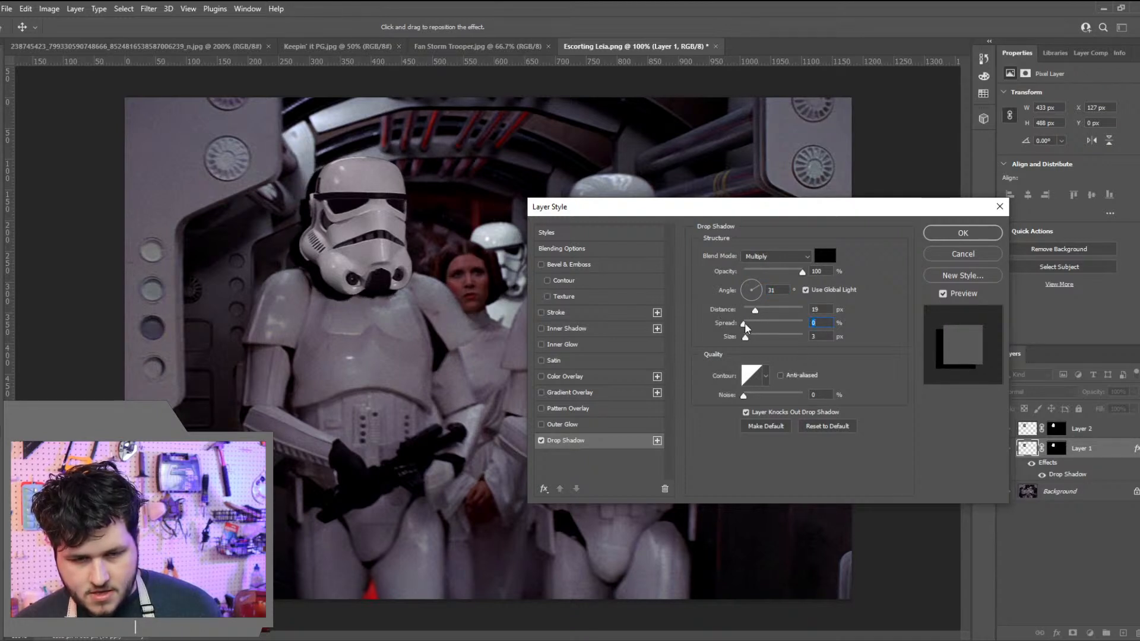
pyautogui.moveTo(748, 340); pyautogui.dragTo(753, 311)
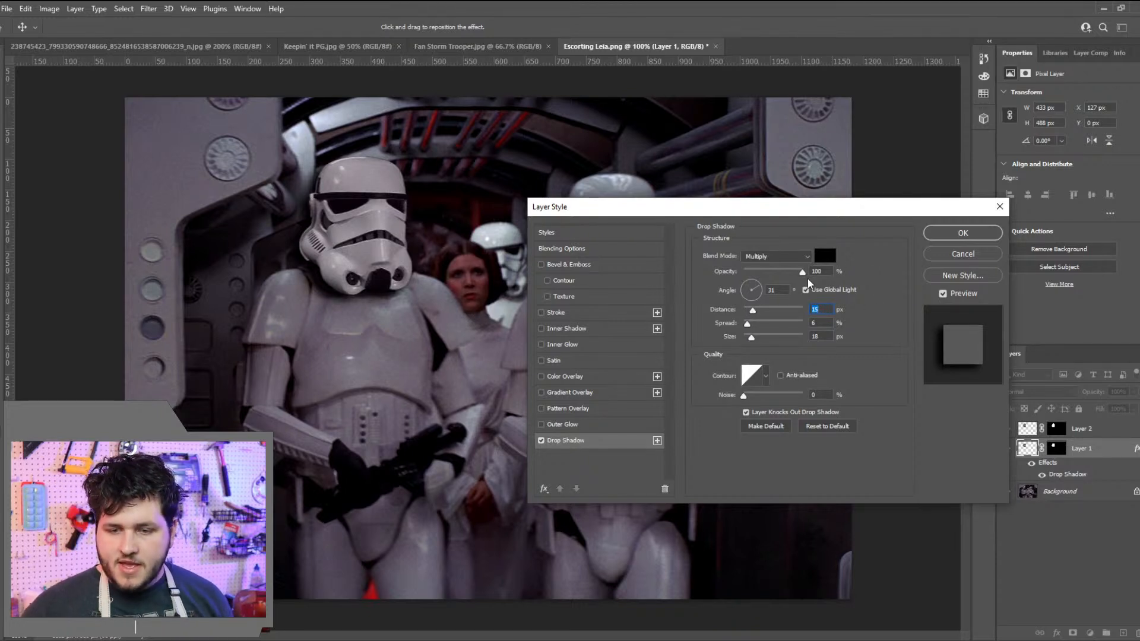
pyautogui.moveTo(803, 276); pyautogui.dragTo(788, 272)
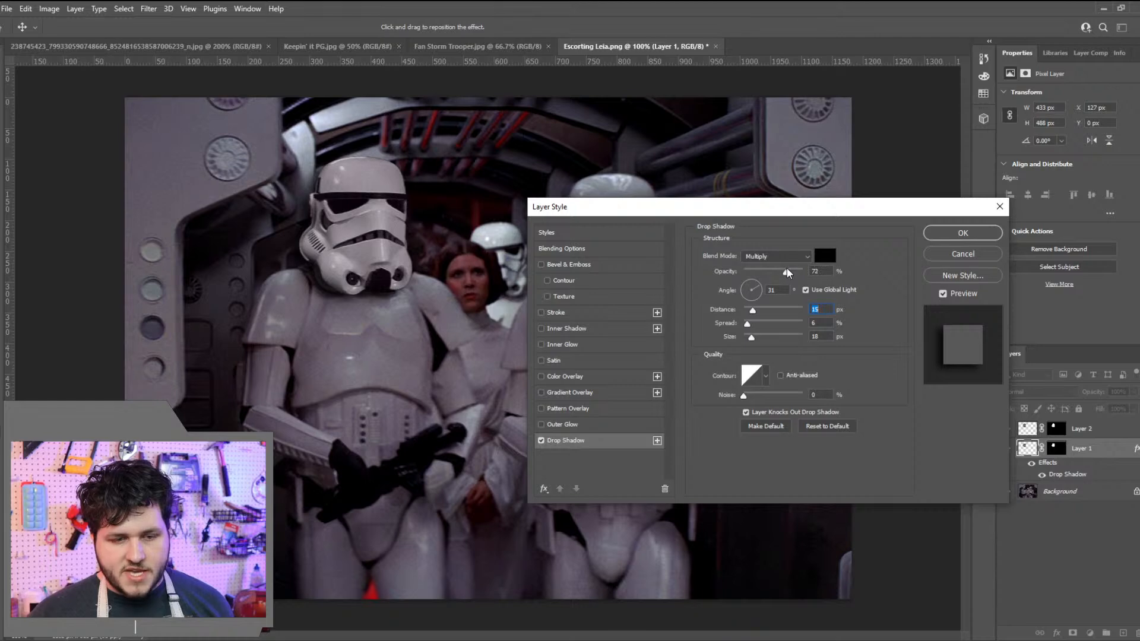
pyautogui.click(962, 233)
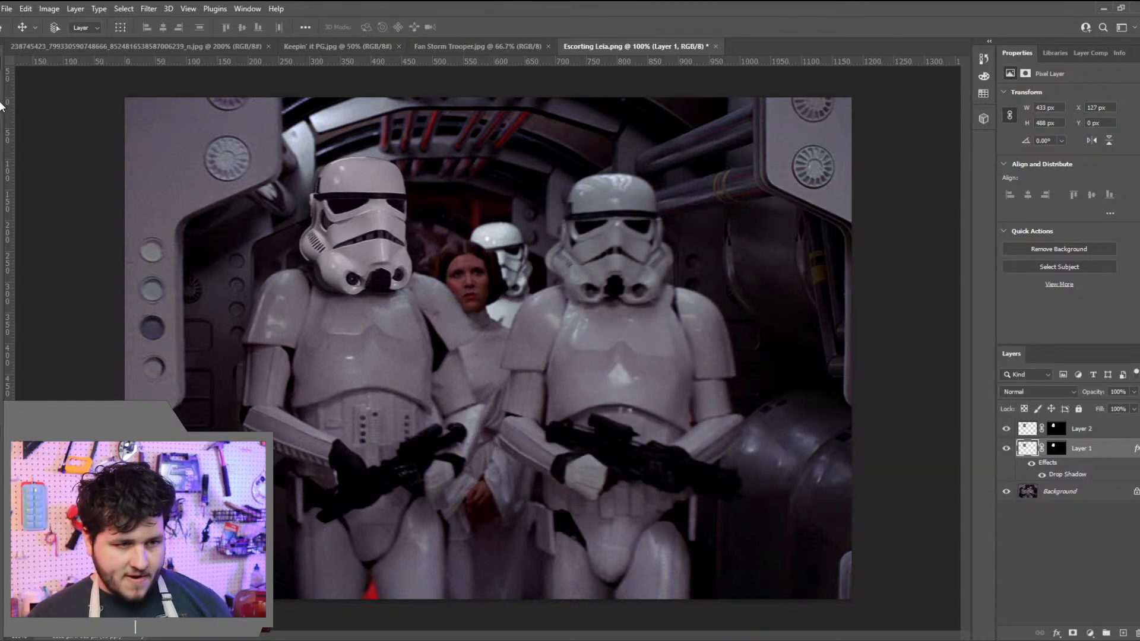
# Activate the Brush tool and select the layer mask of Layer 1
pyautogui.press('b')
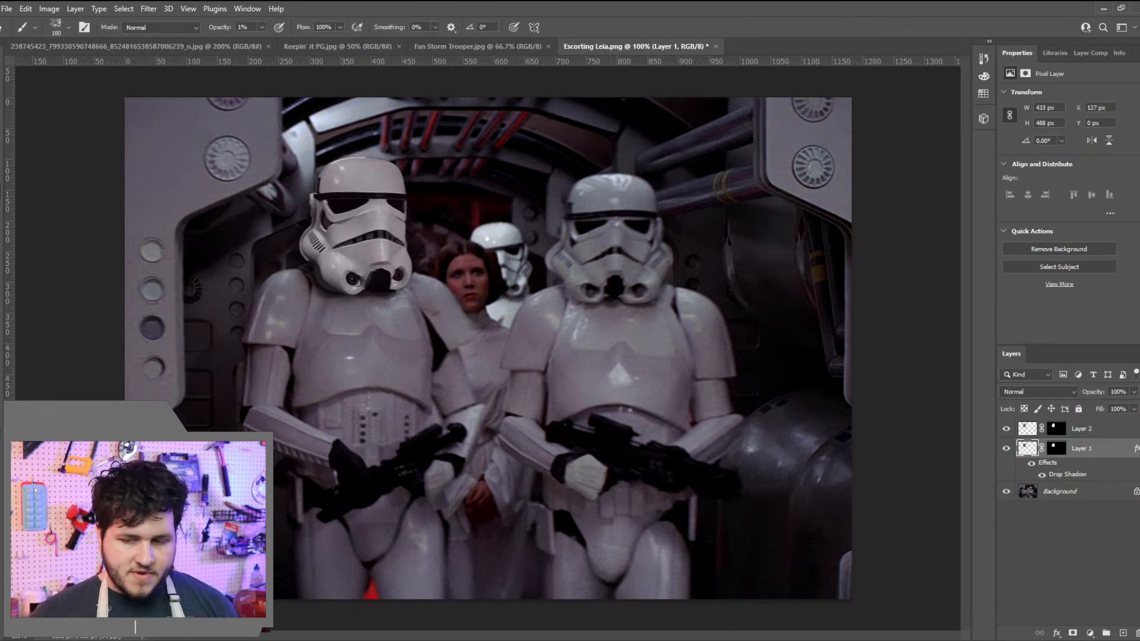
pyautogui.click(1057, 449)
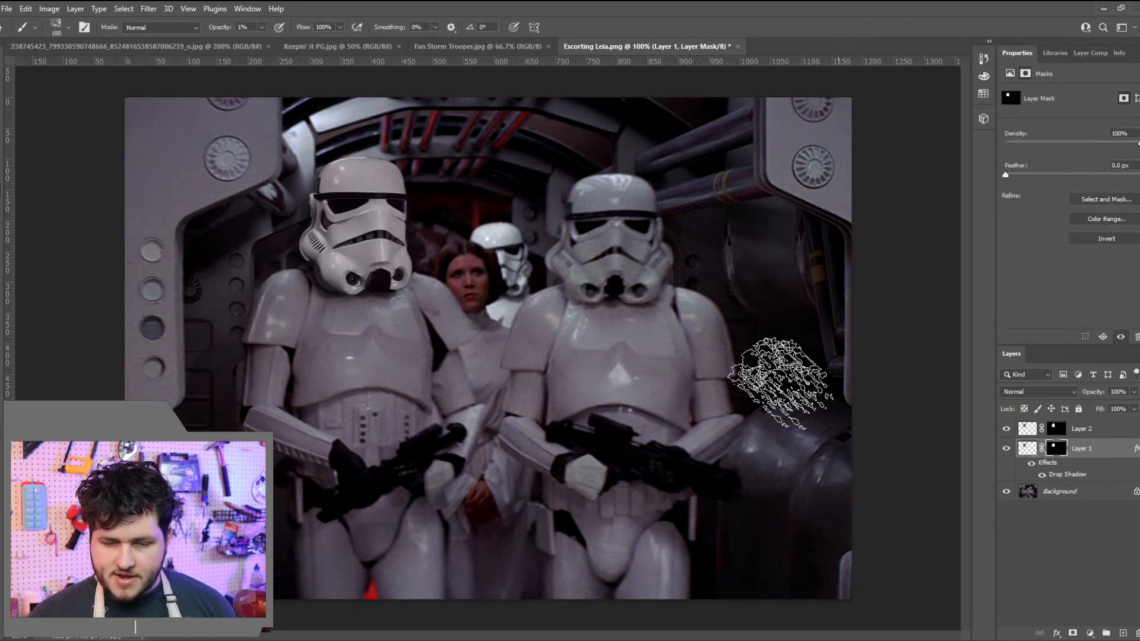
pyautogui.click(58, 28)
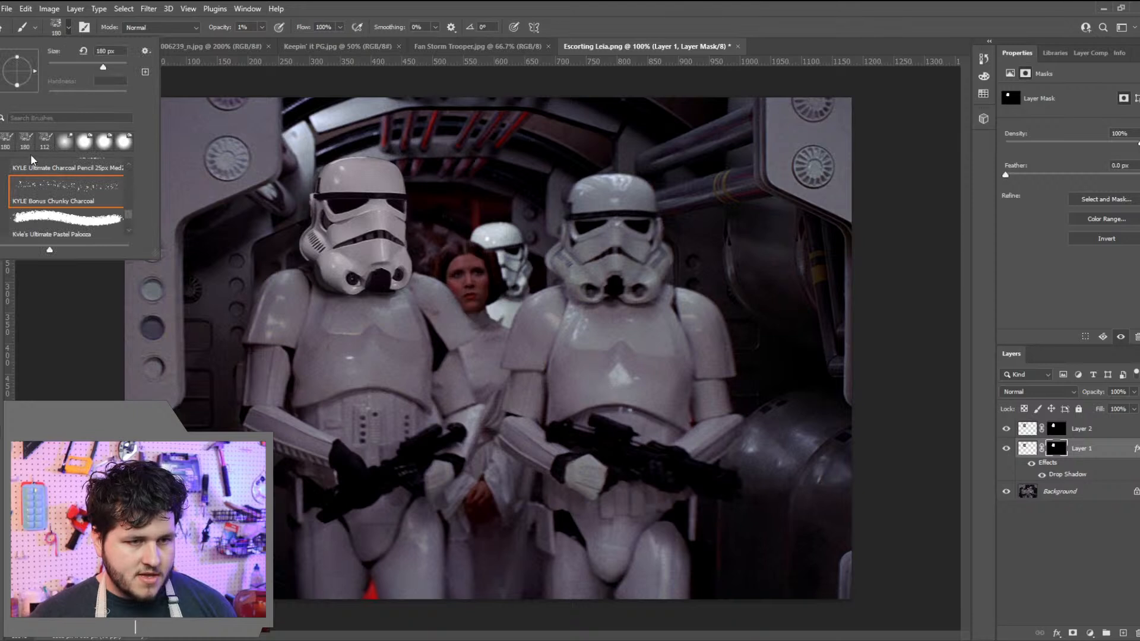
pyautogui.scroll(1, 89, 178)
pyautogui.press('o')
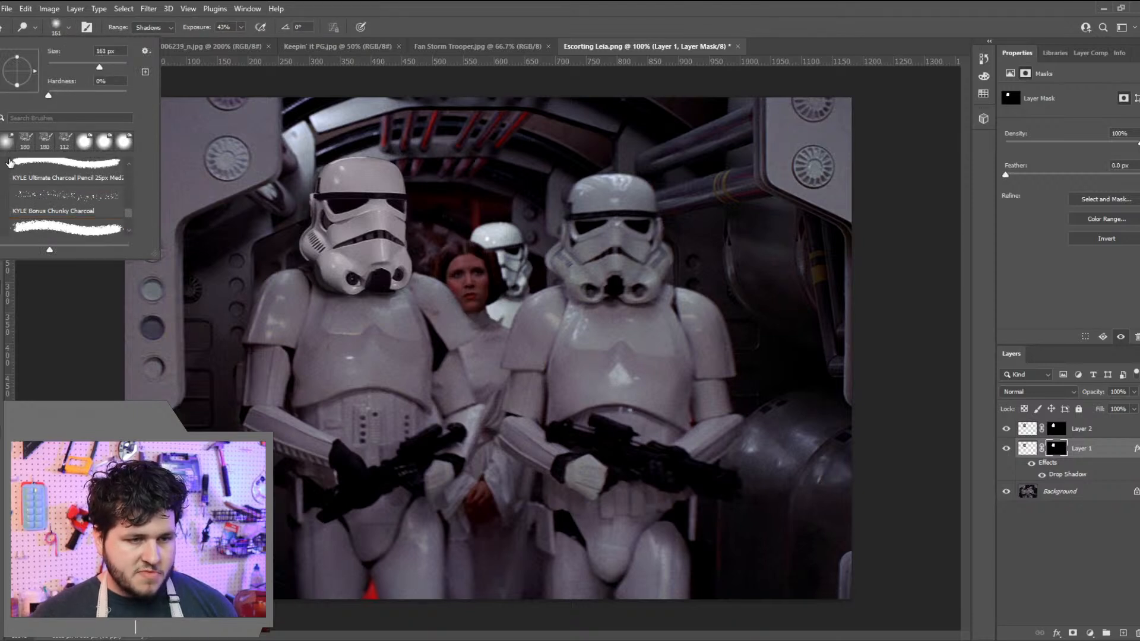
pyautogui.hotkey('shift', ']')
pyautogui.hotkey('shift', ']')
pyautogui.hotkey('shift', ']')
pyautogui.hotkey('shift', ']')
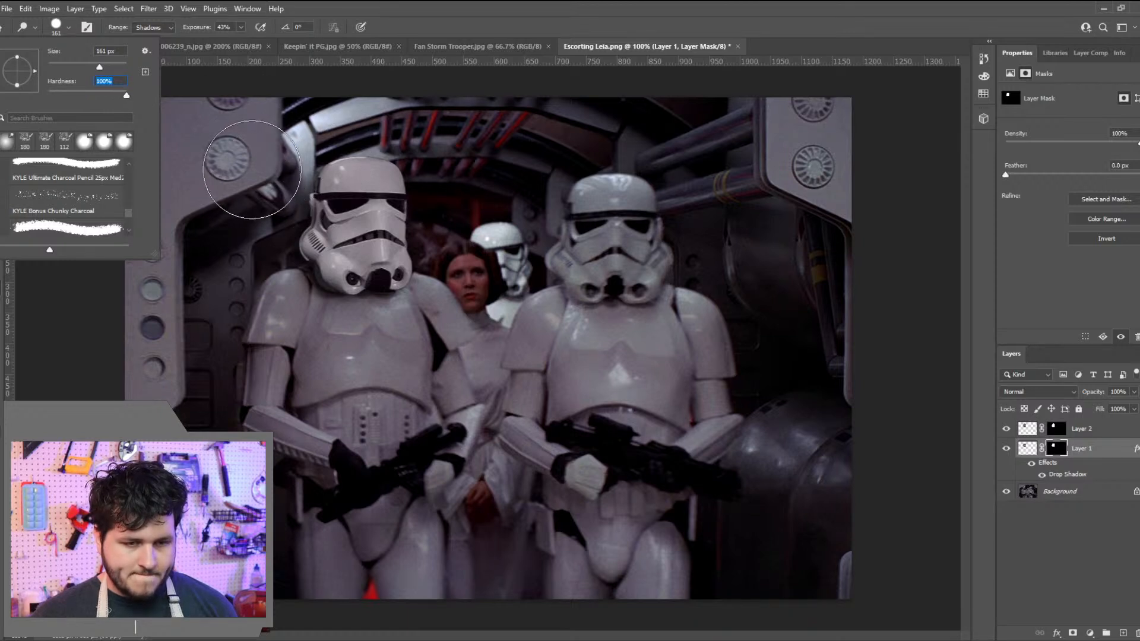
pyautogui.click(253, 183)
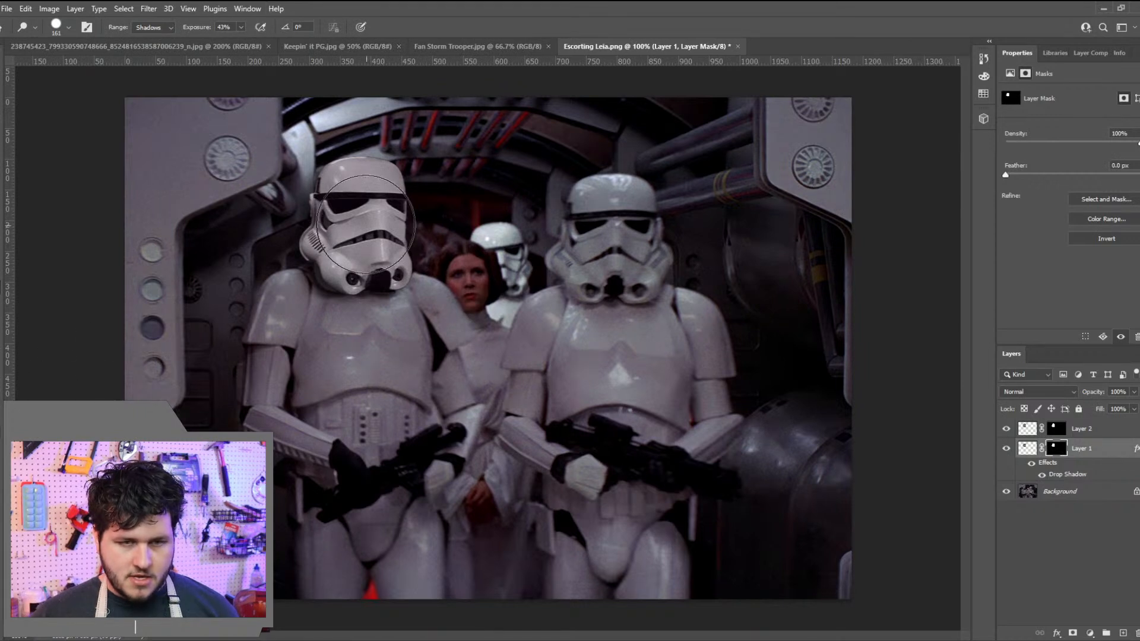
pyautogui.click(241, 28)
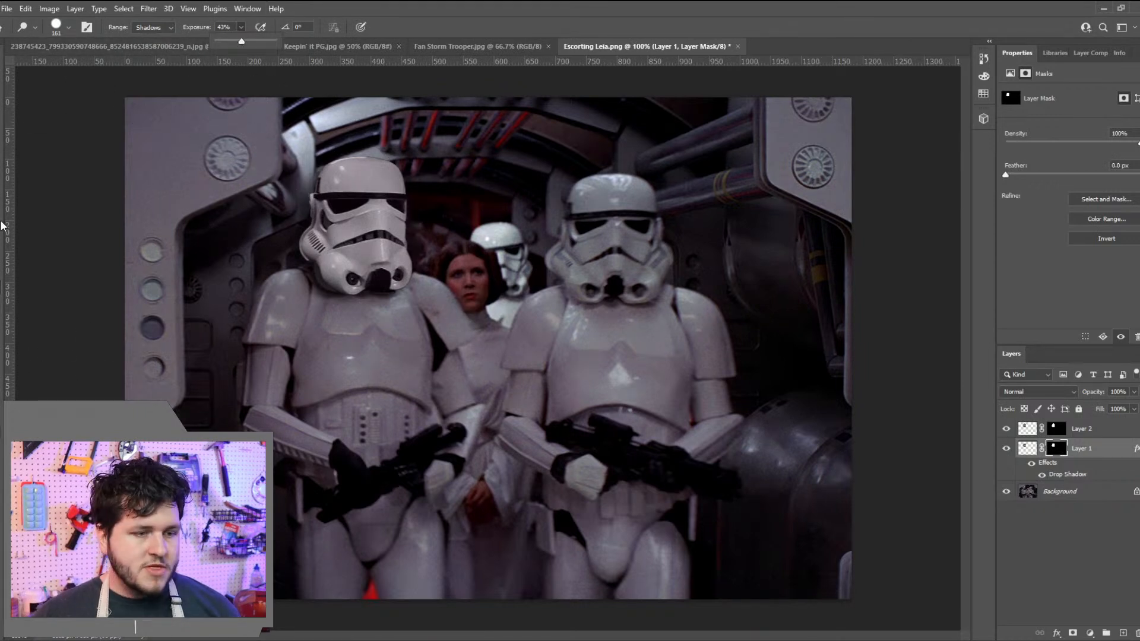
pyautogui.press('b')
pyautogui.click(68, 28)
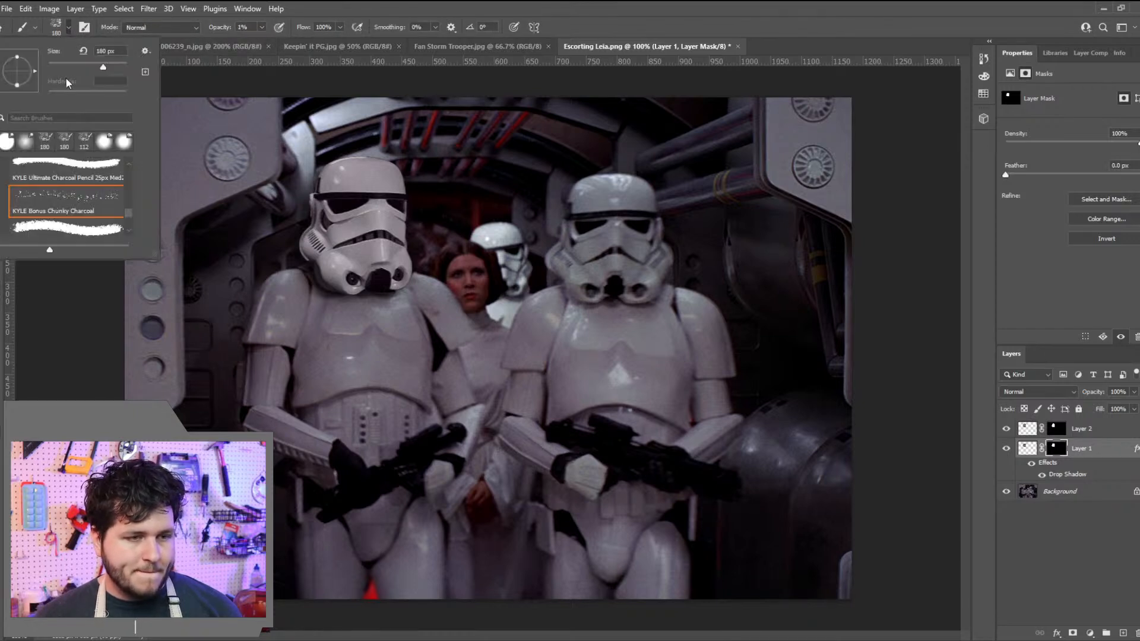
pyautogui.press('o')
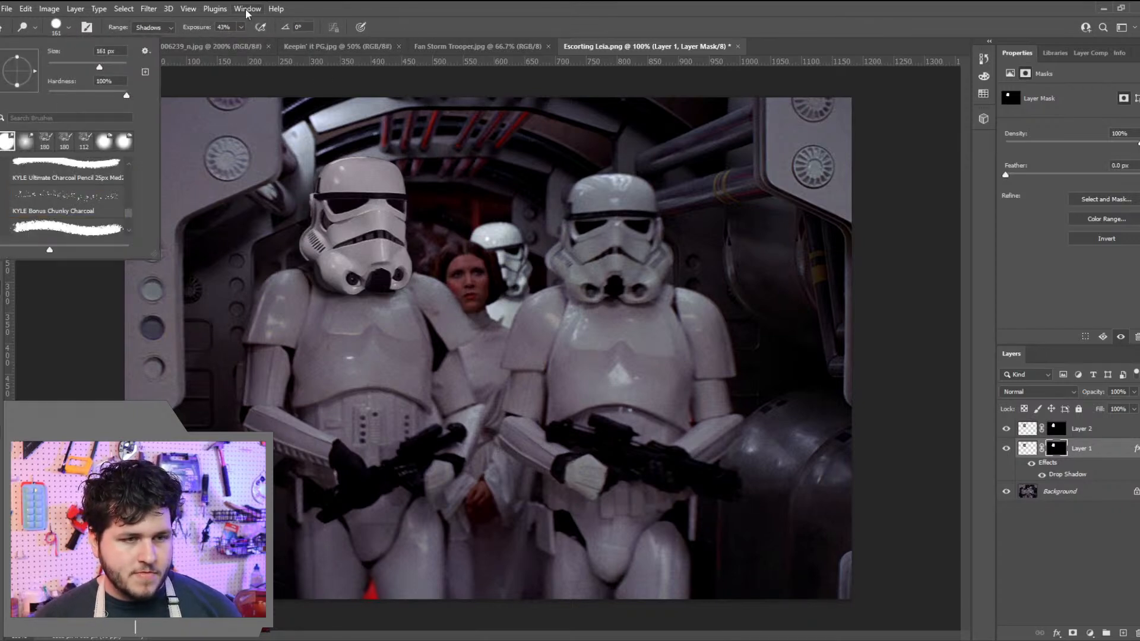
pyautogui.click(393, 5)
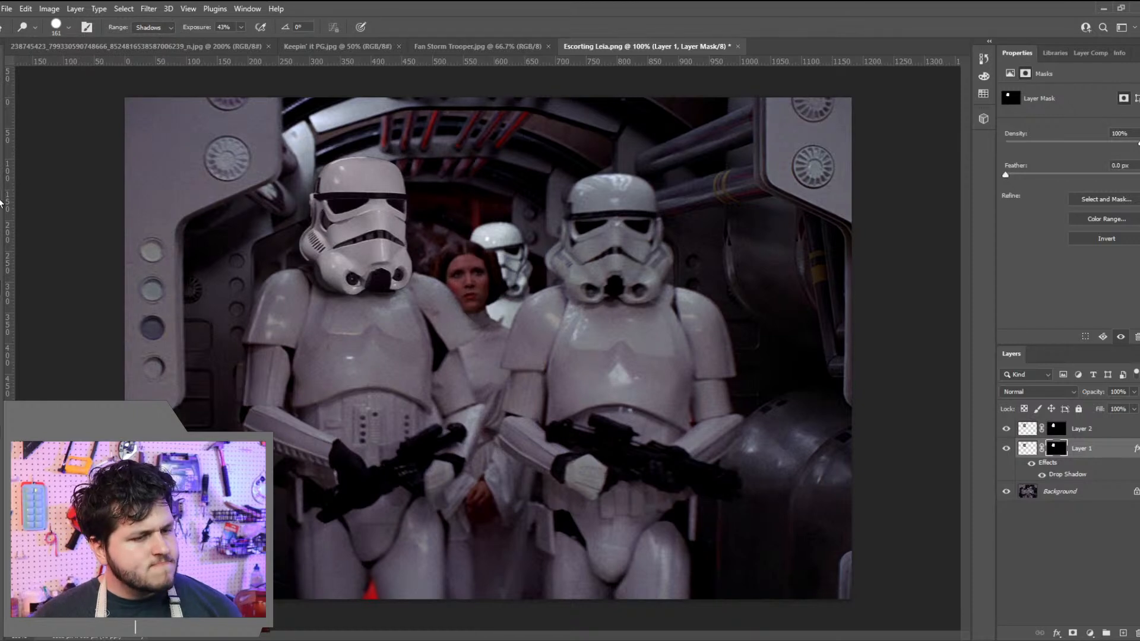
# Paint away part of Layer 1's mask with the Soft Round brush at 100% hardness and 100% opacity
pyautogui.press('b')
pyautogui.click(63, 29)
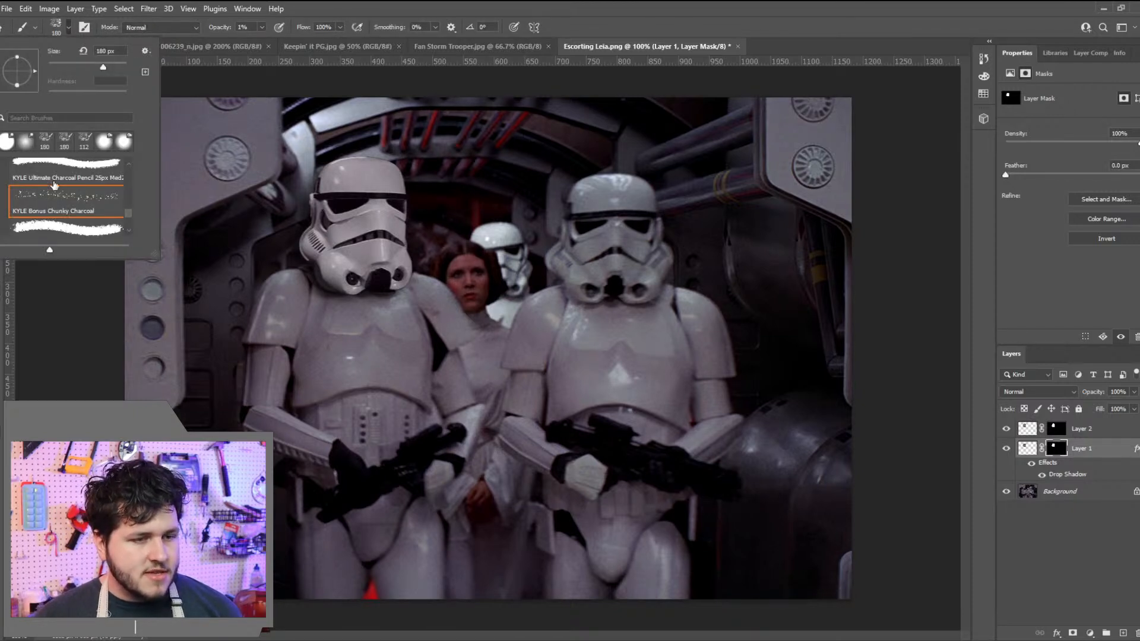
pyautogui.moveTo(127, 215); pyautogui.dragTo(135, 146)
pyautogui.click(129, 163)
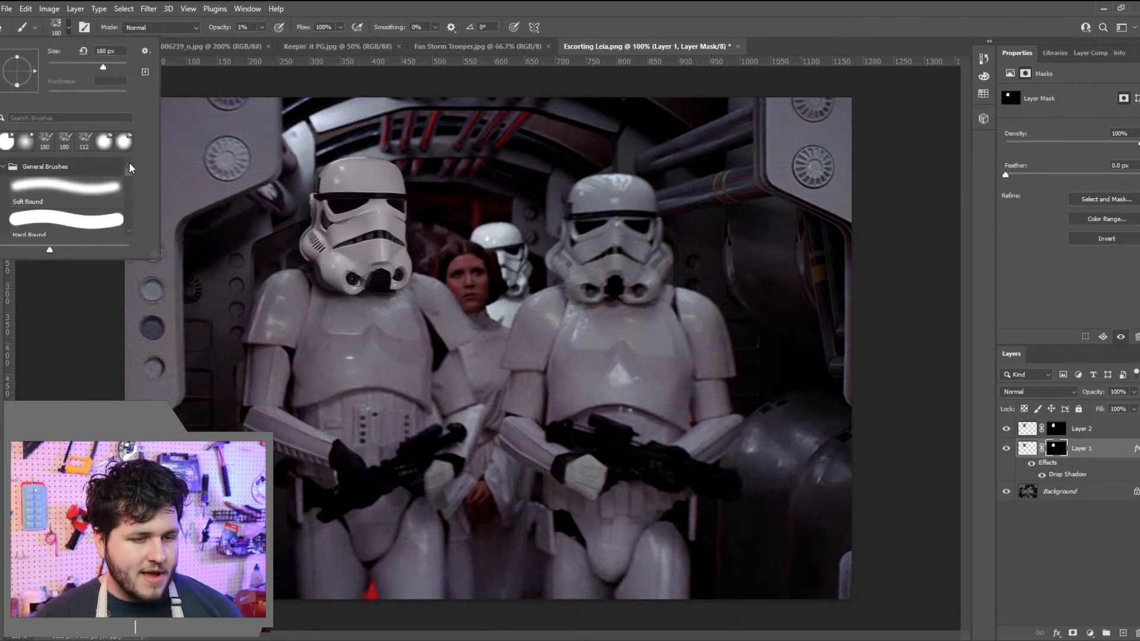
pyautogui.click(66, 188)
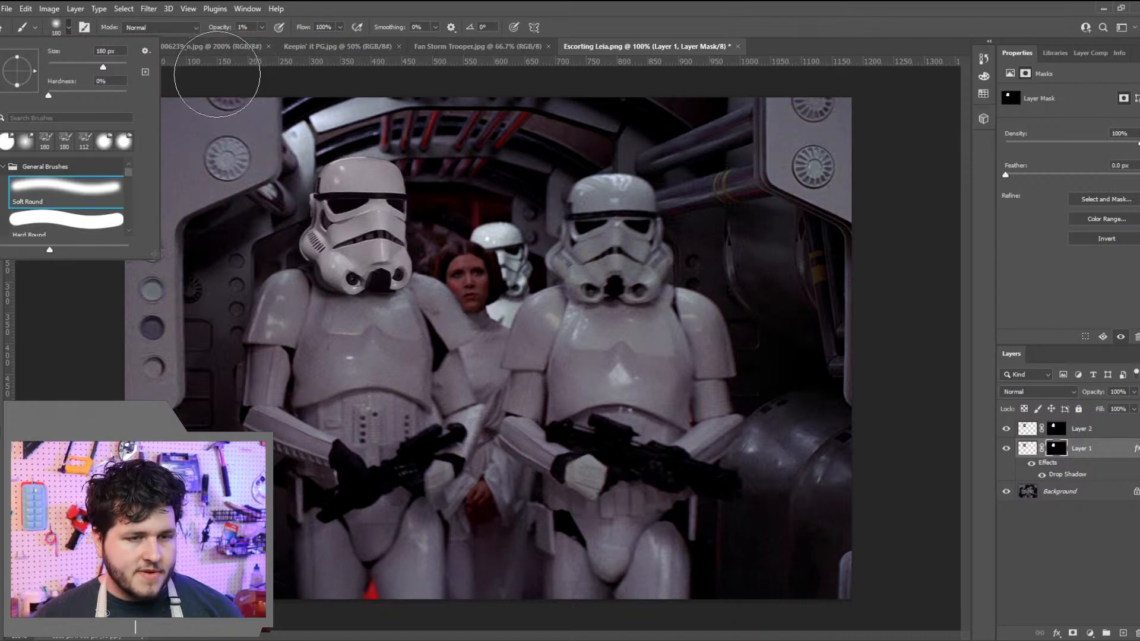
pyautogui.click(215, 75)
pyautogui.click(51, 25)
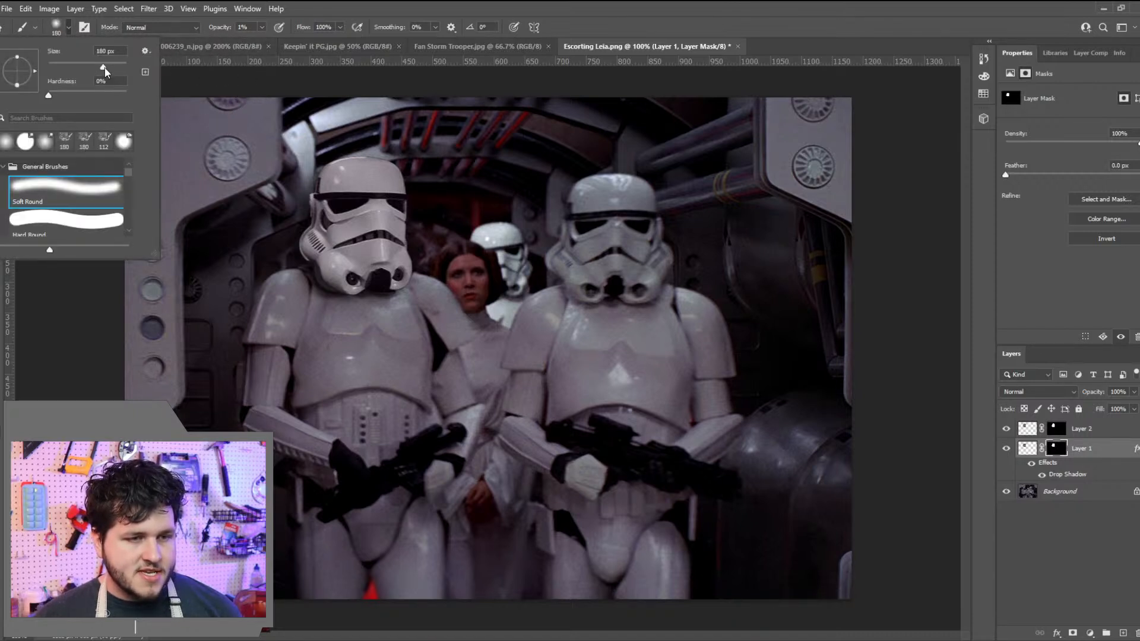
pyautogui.moveTo(49, 97); pyautogui.dragTo(143, 95)
pyautogui.click(262, 27)
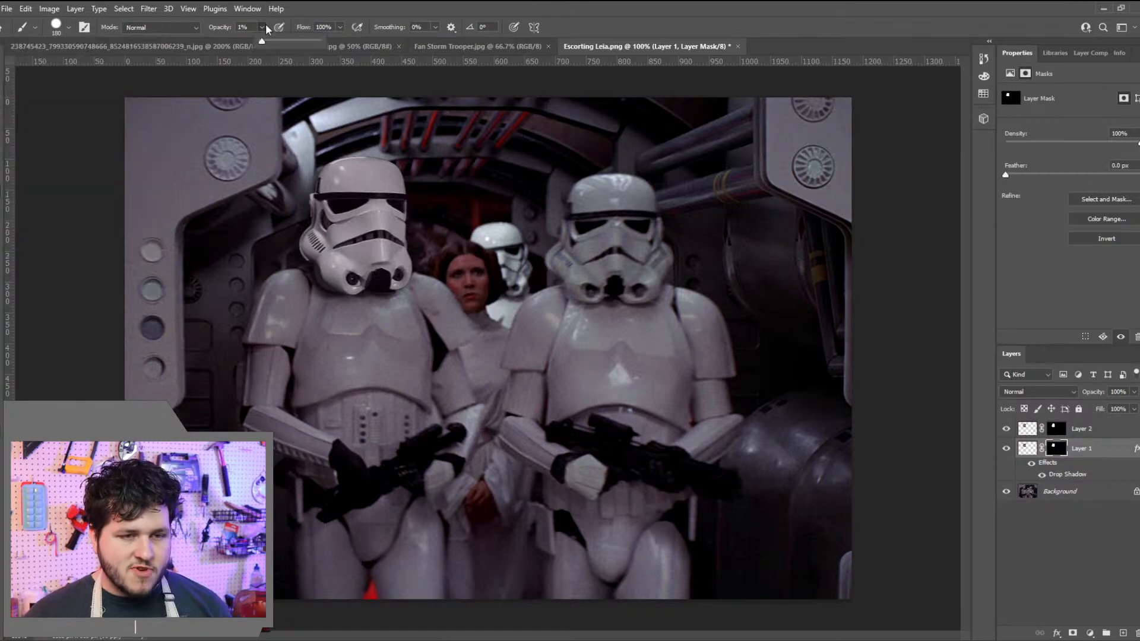
pyautogui.moveTo(315, 41); pyautogui.dragTo(321, 40)
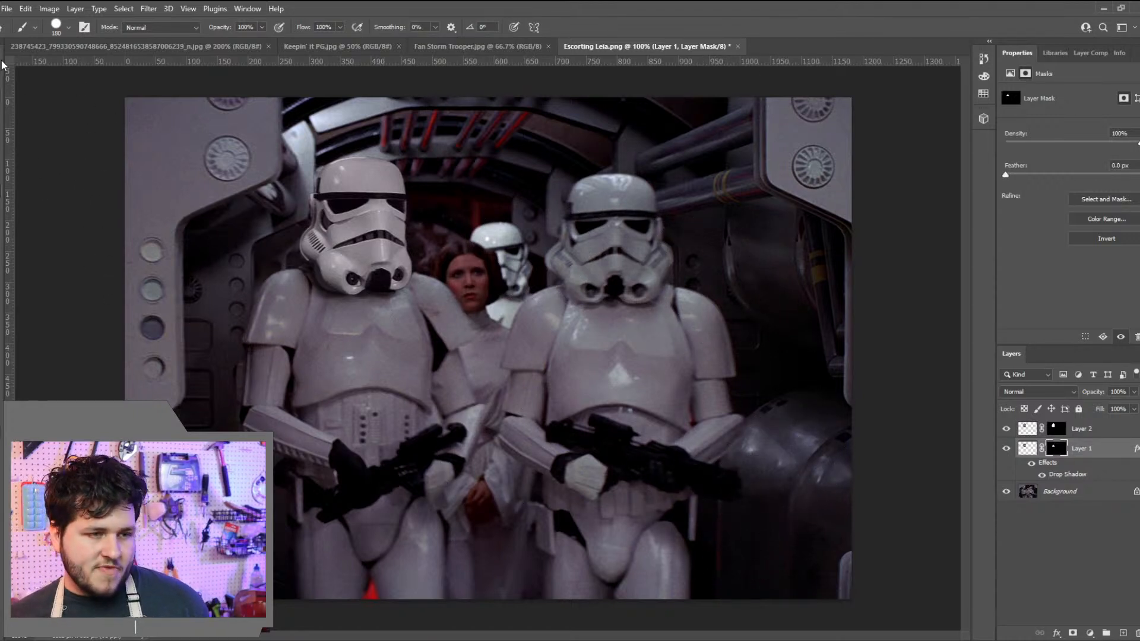
# Switch to the Move tool and select the image of Layer 2 instead of the mask
pyautogui.press('v')
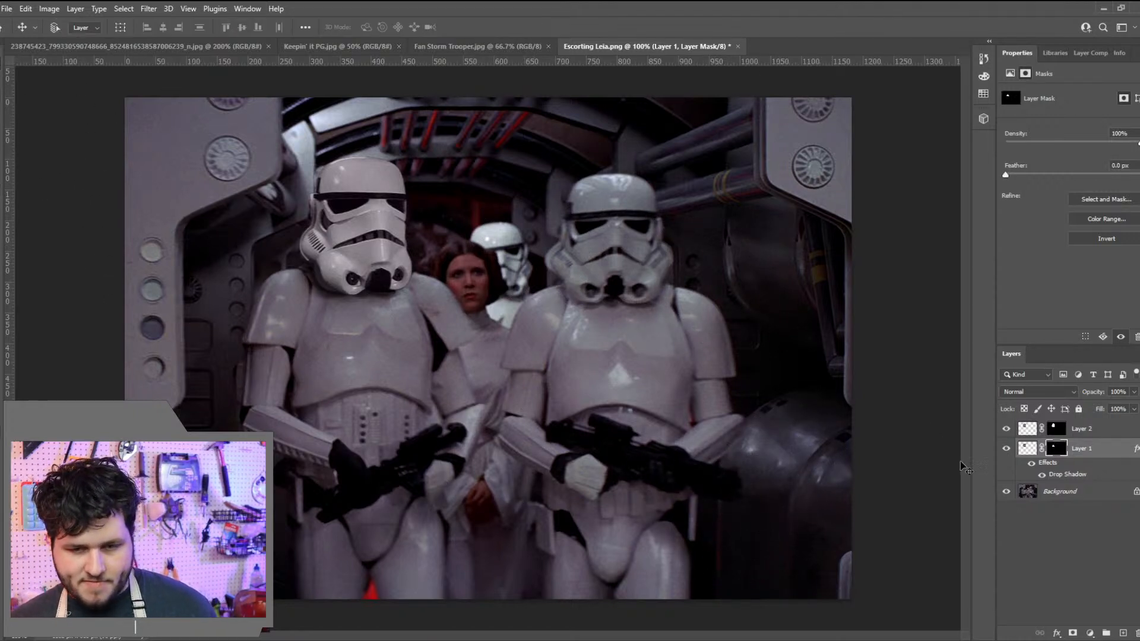
pyautogui.click(1021, 432)
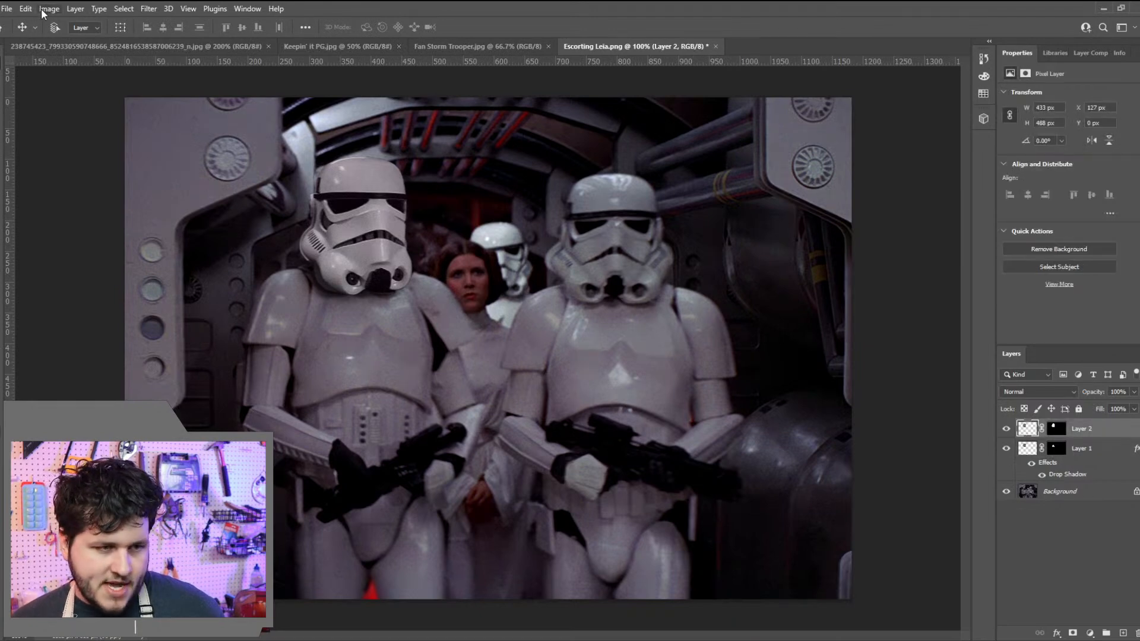
pyautogui.click(49, 9)
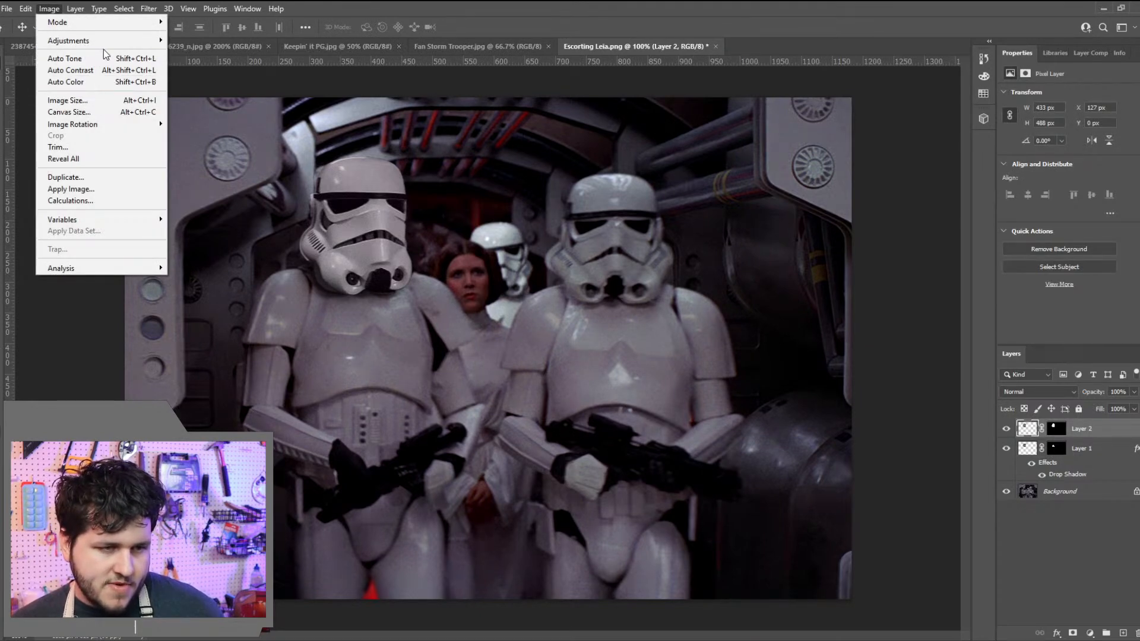
pyautogui.moveTo(105, 41)
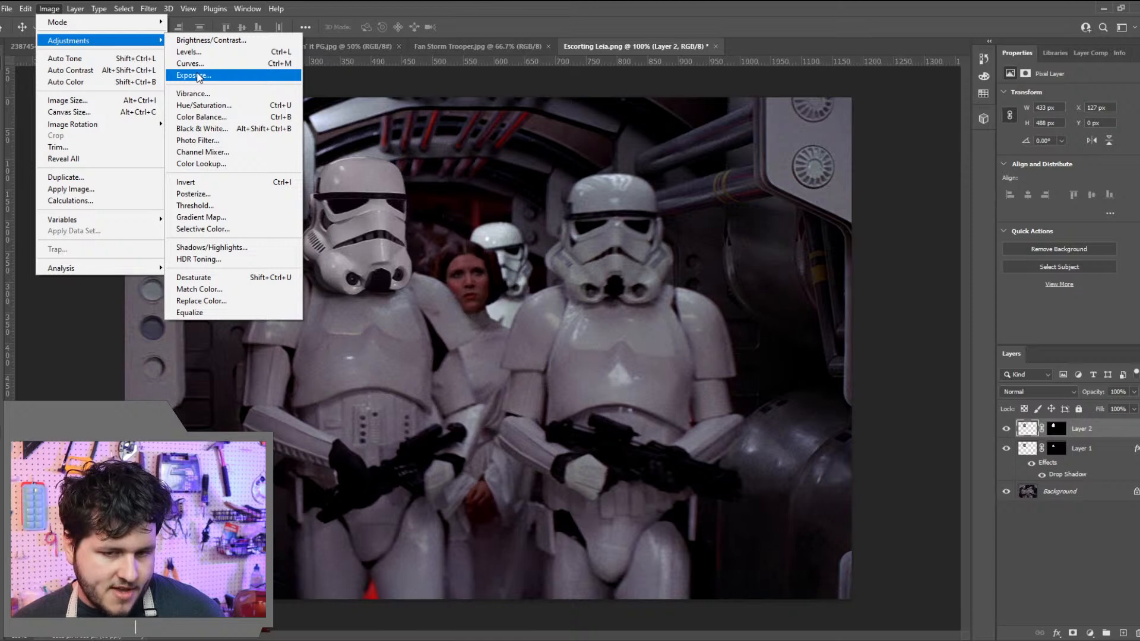
pyautogui.click(197, 75)
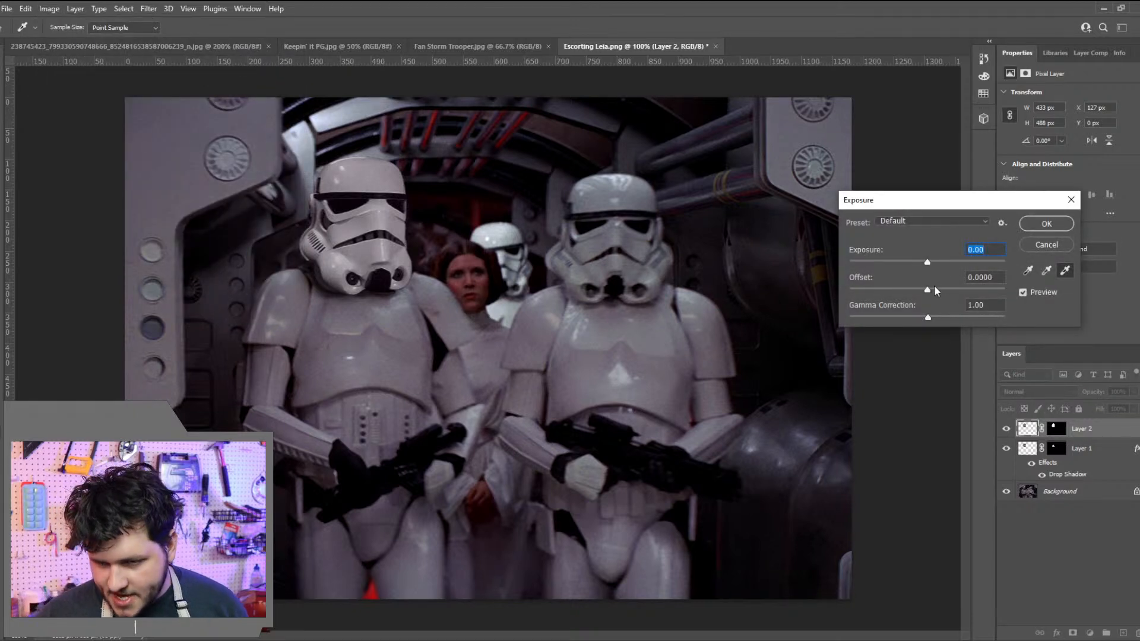
pyautogui.click(1040, 245)
# Lower the contrast of the upper helmet layer, Layer 2, to -47 with a Brightness/Contrast adjustment
pyautogui.click(51, 10)
pyautogui.moveTo(69, 41)
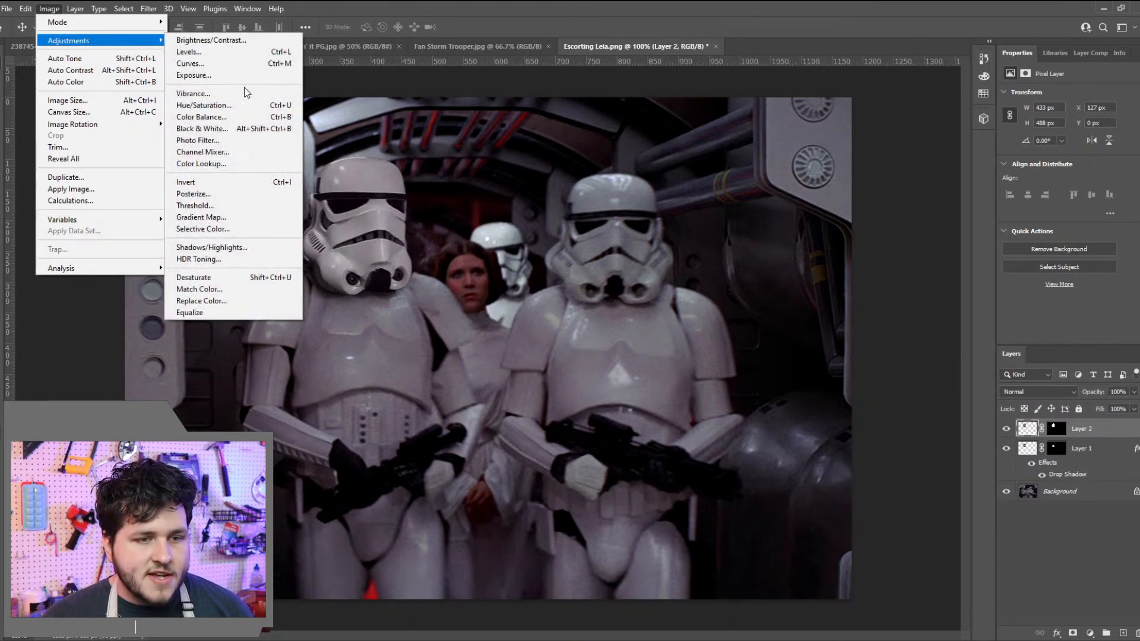
pyautogui.click(229, 41)
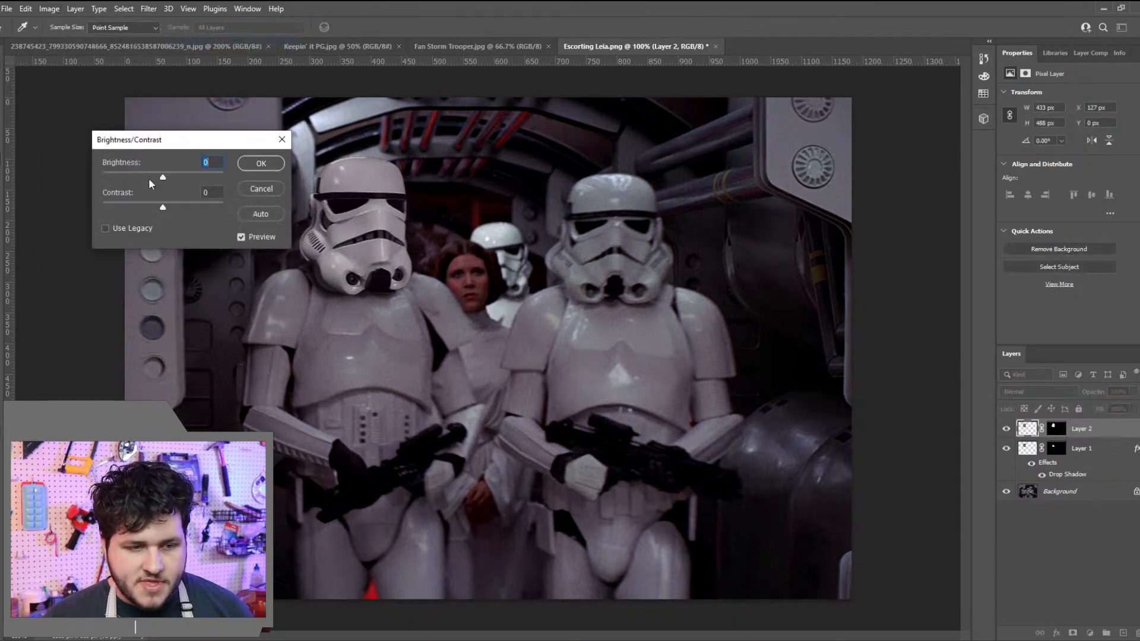
pyautogui.moveTo(168, 211); pyautogui.dragTo(106, 209)
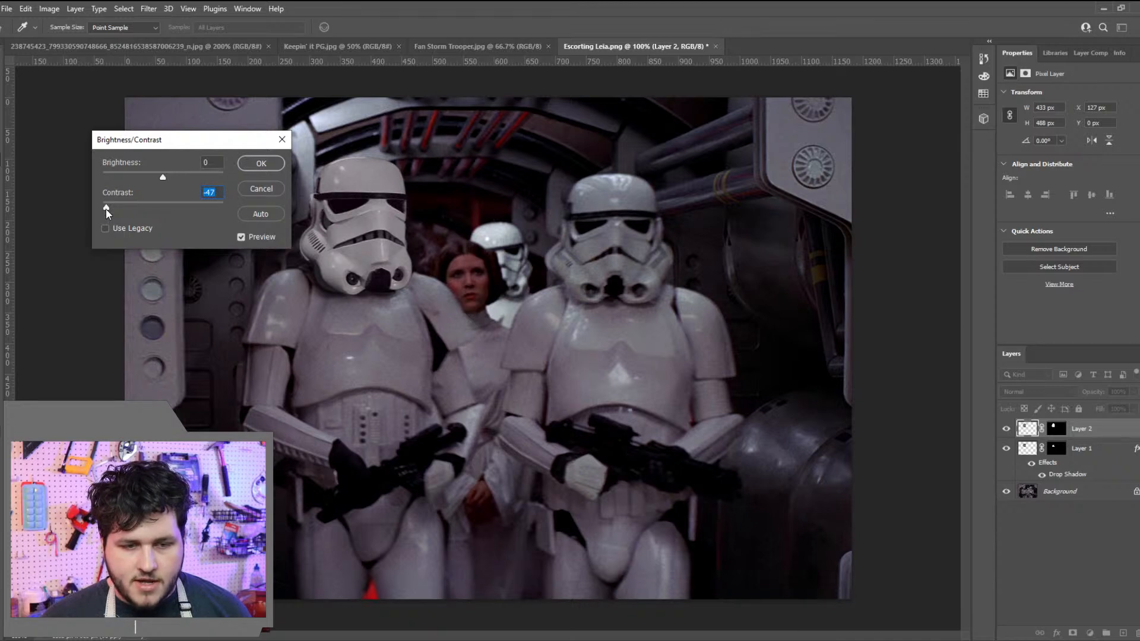
pyautogui.click(277, 168)
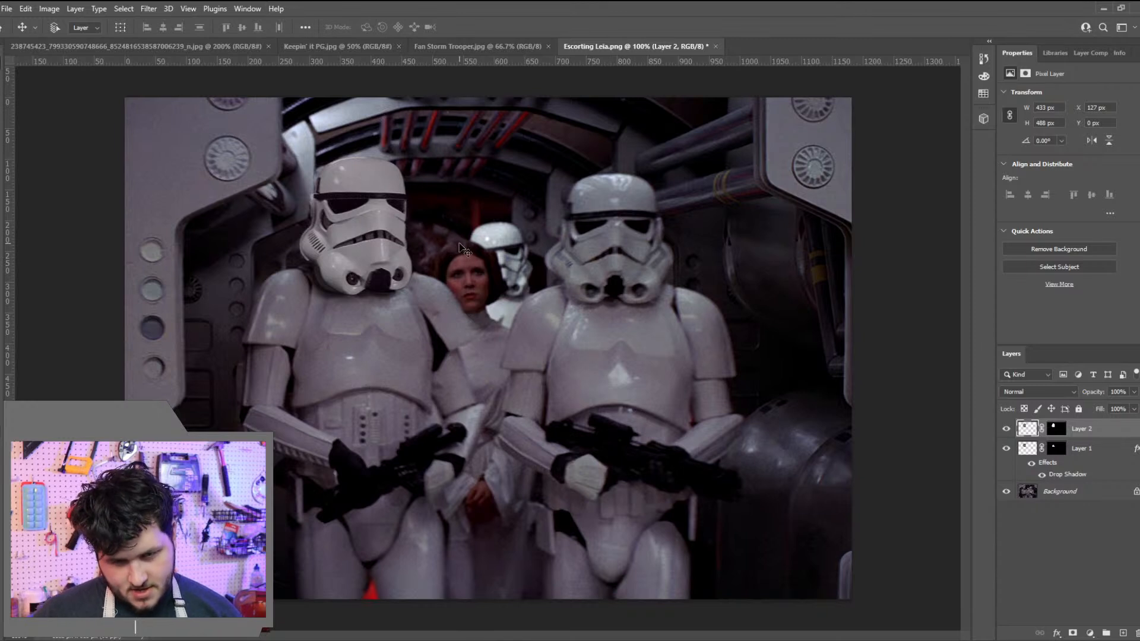
# Lower the contrast of Layer 2's helmet to -24 with a Brightness/Contrast adjustment
pyautogui.click(49, 9)
pyautogui.moveTo(63, 39)
pyautogui.click(213, 41)
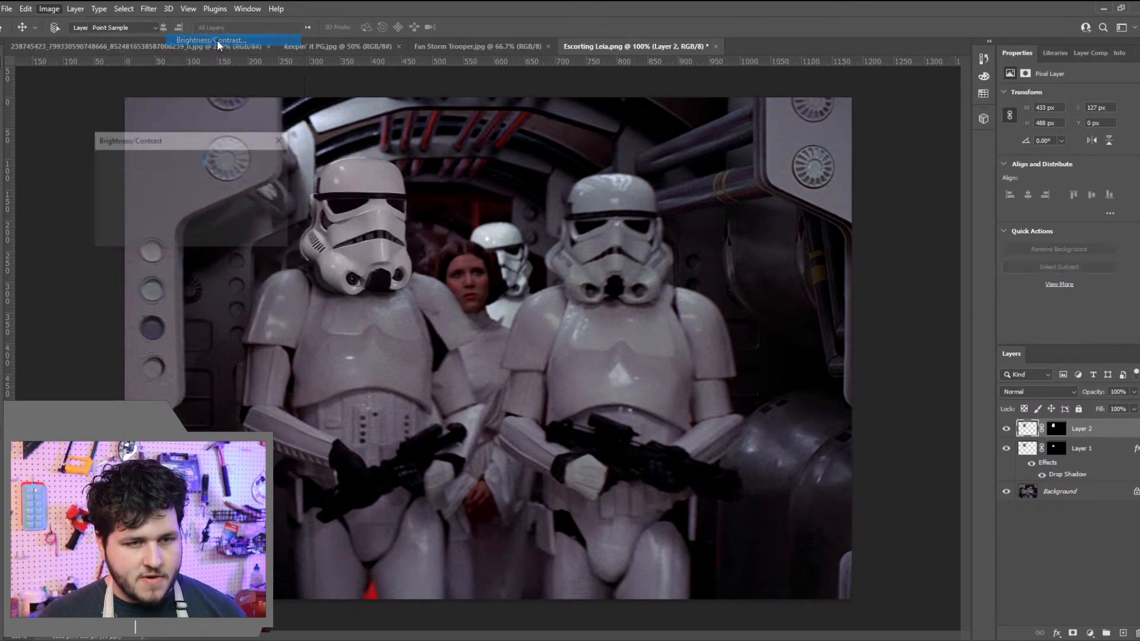
pyautogui.moveTo(161, 202); pyautogui.dragTo(132, 205)
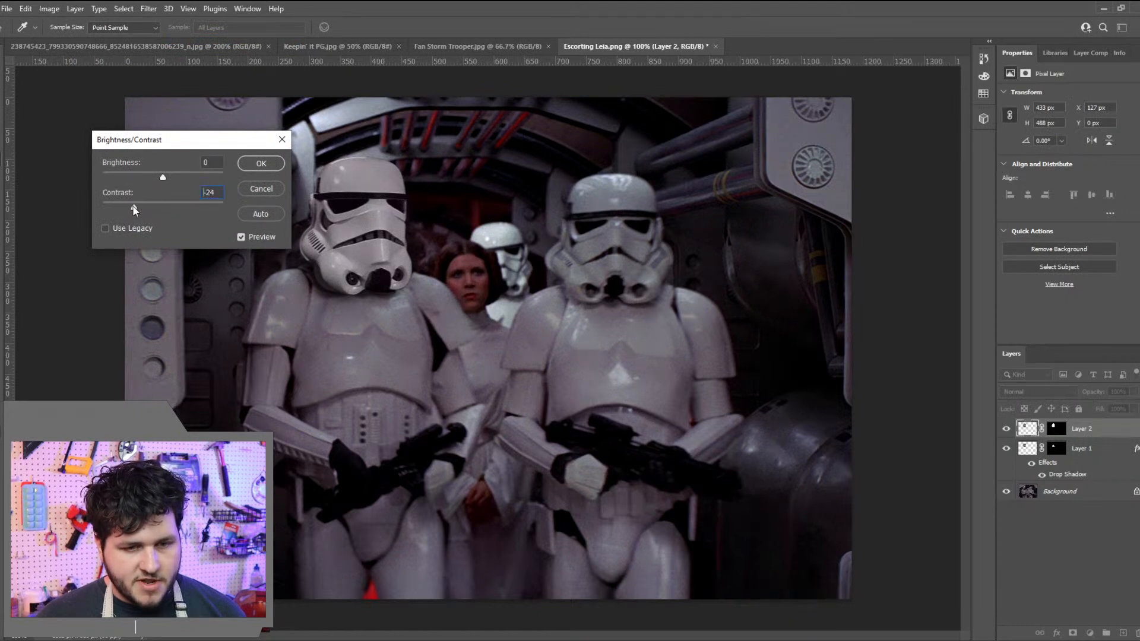
pyautogui.click(260, 164)
# Darken Layer 2's helmet with an Exposure adjustment of -0.24
pyautogui.click(49, 8)
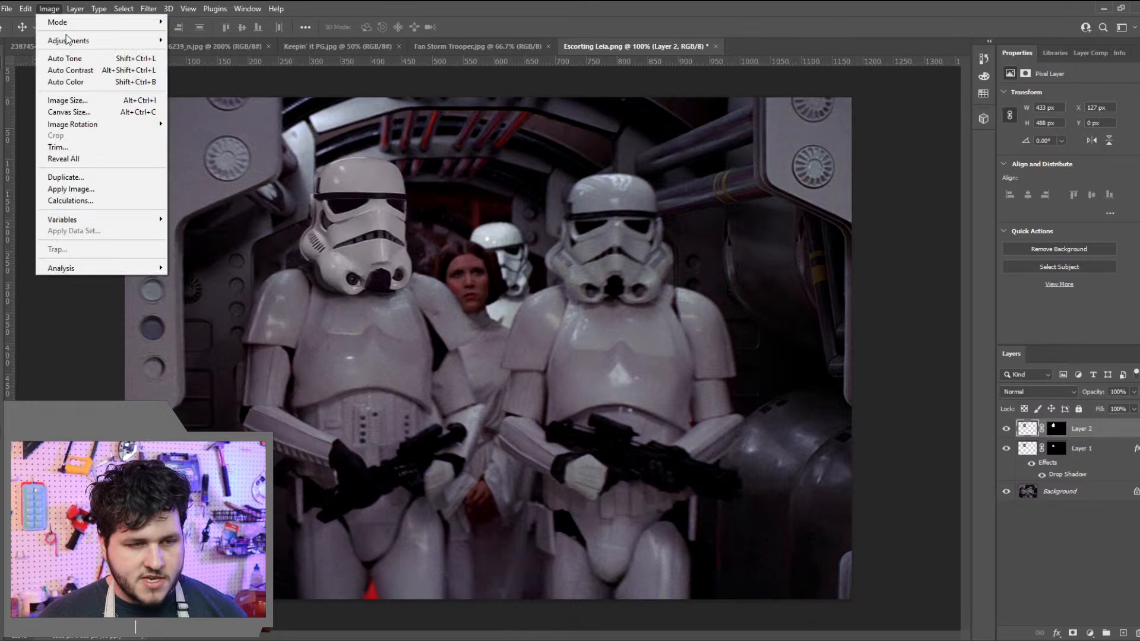
pyautogui.moveTo(89, 40)
pyautogui.click(228, 76)
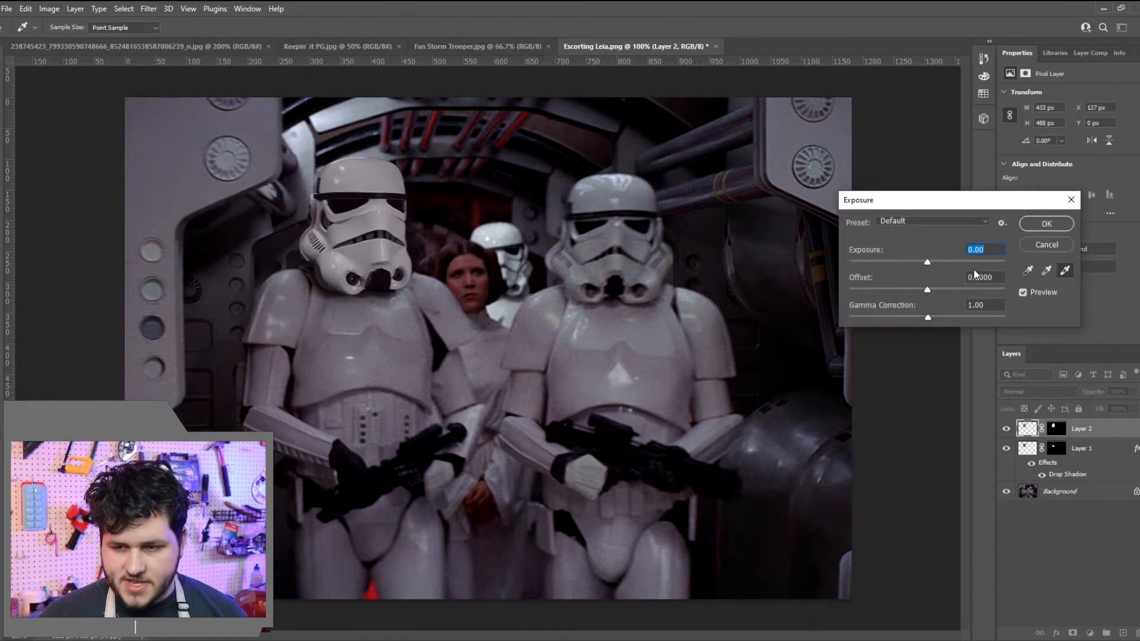
pyautogui.moveTo(929, 261); pyautogui.dragTo(924, 262)
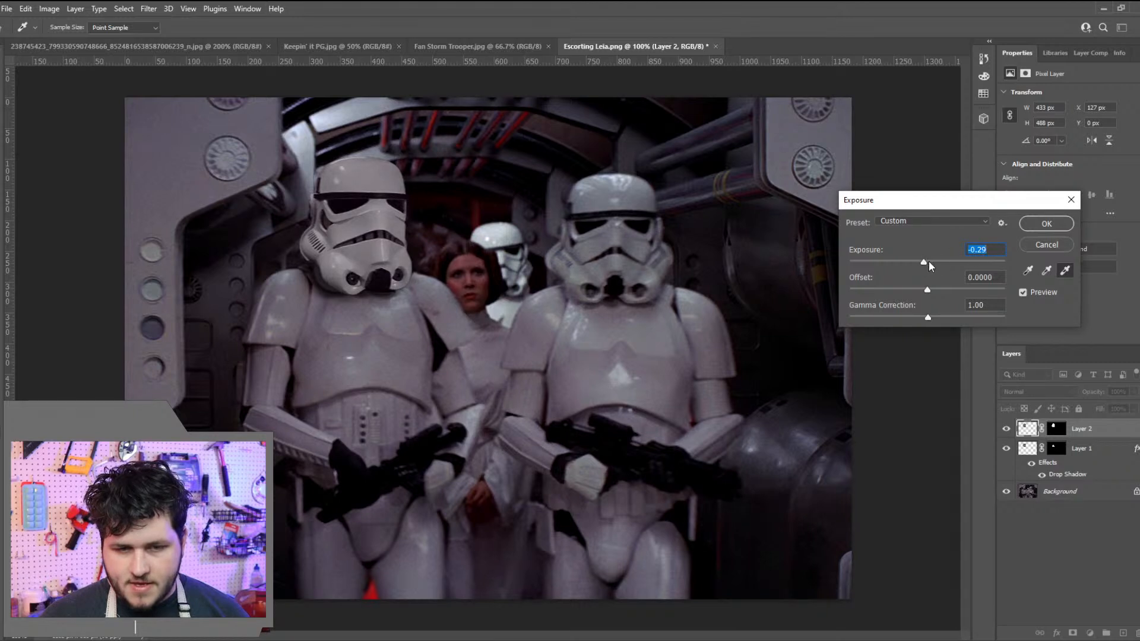
pyautogui.write('-0.50')
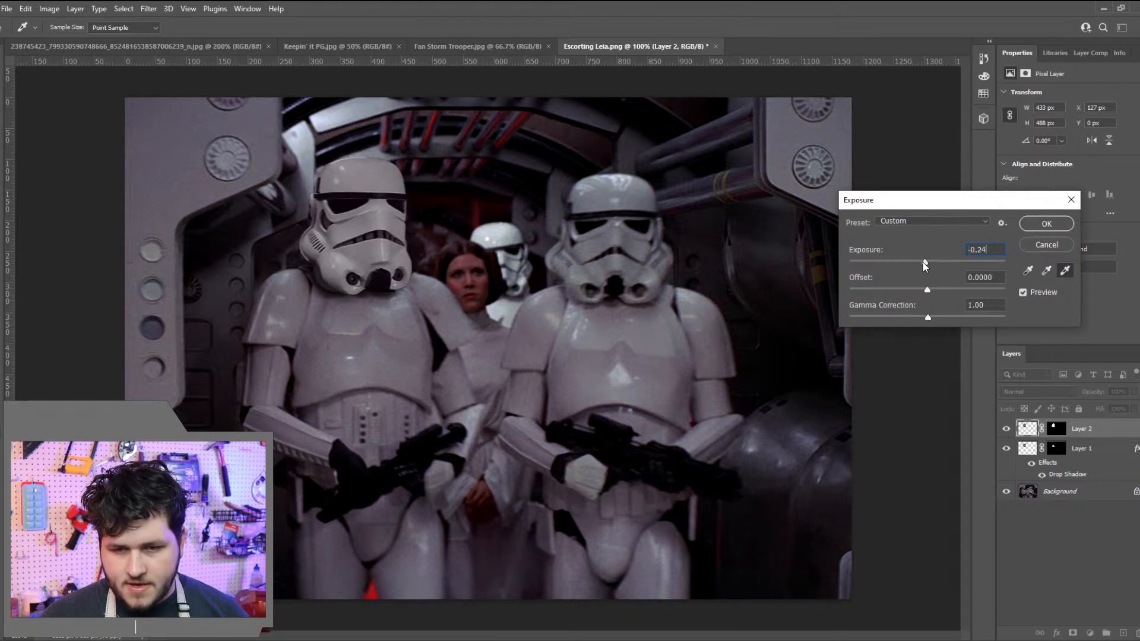
pyautogui.moveTo(923, 267); pyautogui.dragTo(924, 268)
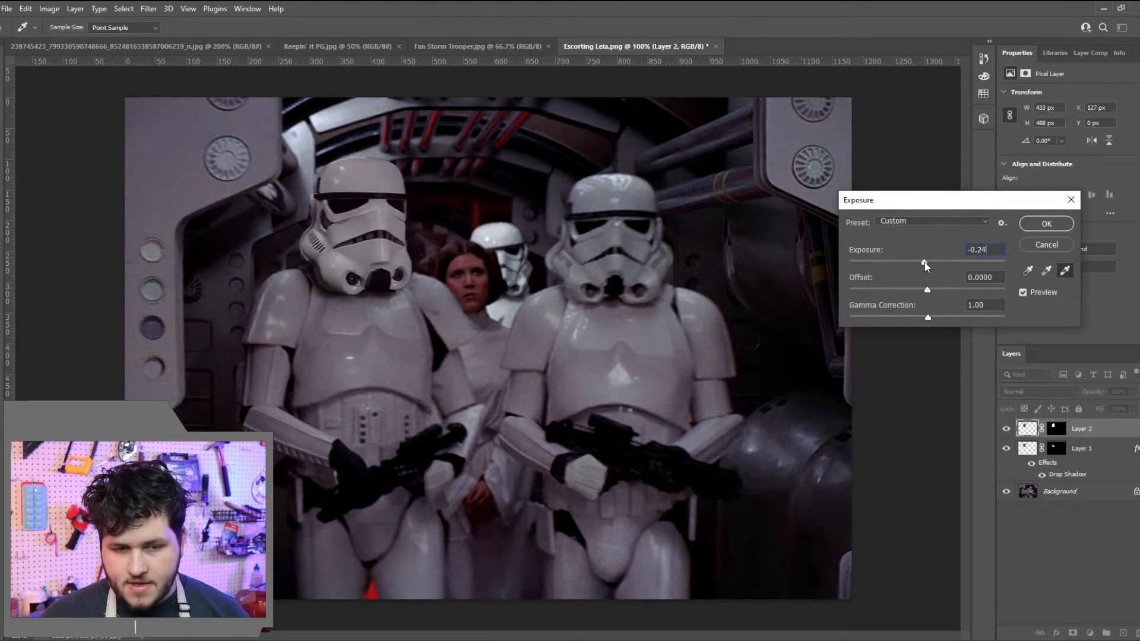
pyautogui.click(1062, 228)
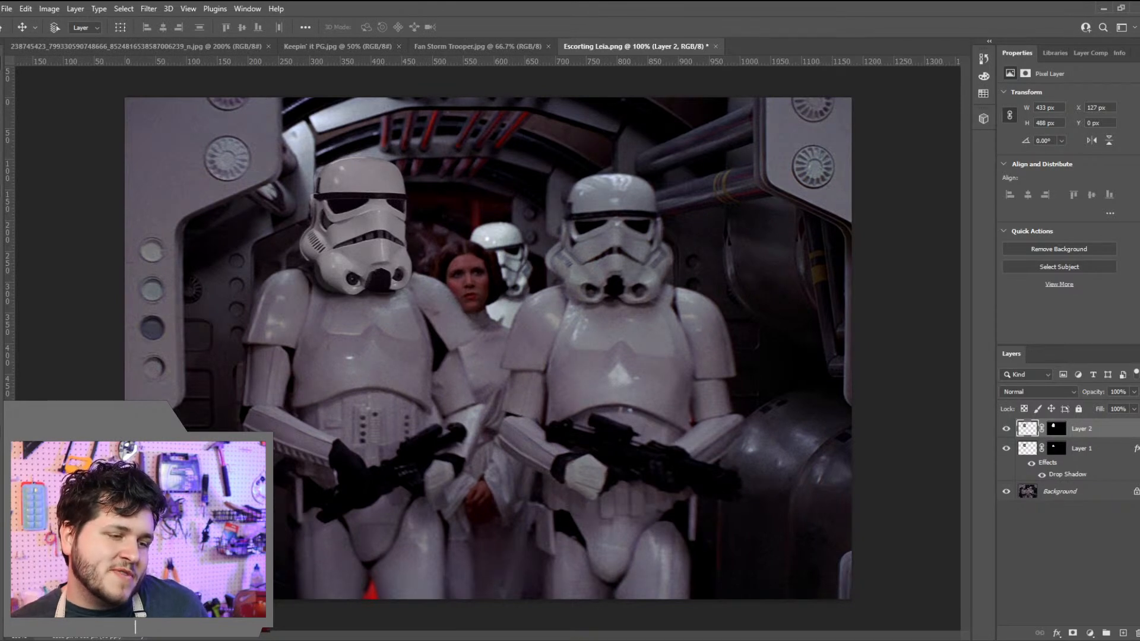
# Activate the Brush tool and set the 180 px Soft Round brush to 0% hardness
pyautogui.press('b')
pyautogui.click(58, 29)
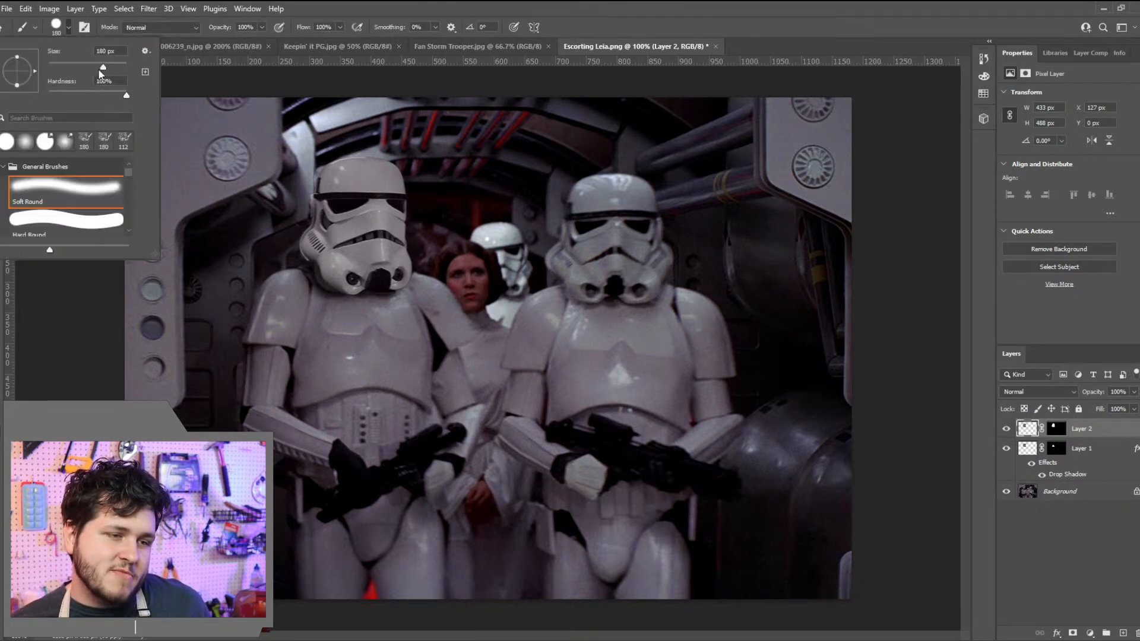
pyautogui.moveTo(122, 96); pyautogui.dragTo(20, 88)
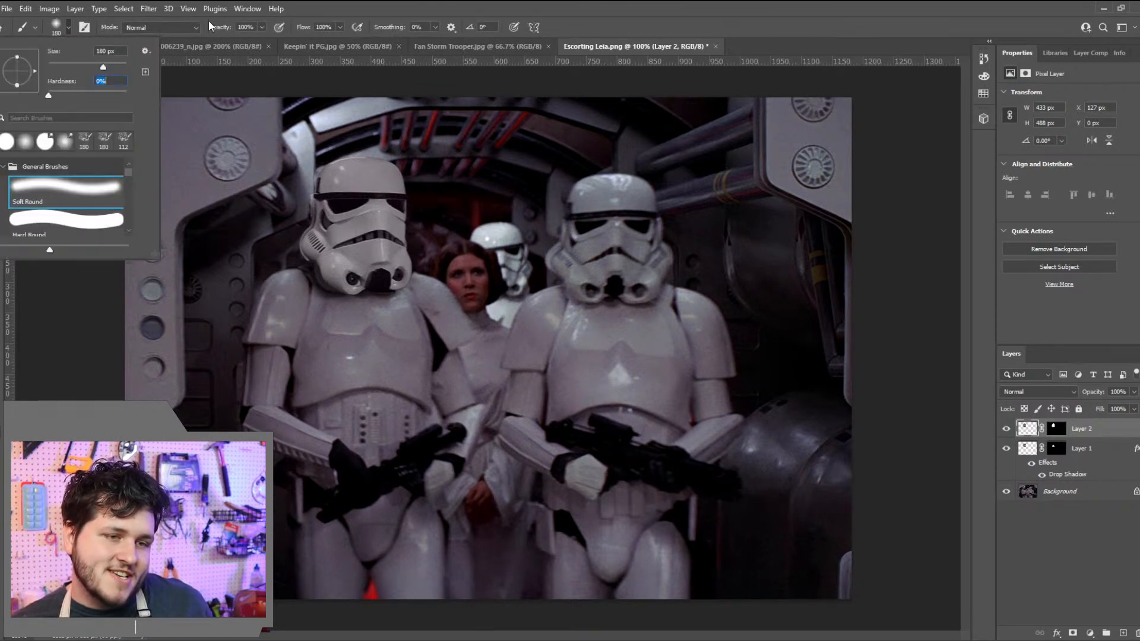
# Try to paint a magenta tint over the helmet on Layer 2 at 23% brush opacity
pyautogui.click(270, 28)
pyautogui.moveTo(262, 27)
pyautogui.mouseDown()
pyautogui.moveTo(250, 42)
pyautogui.moveTo(198, 41)
pyautogui.moveTo(221, 46)
pyautogui.mouseUp()
pyautogui.moveTo(383, 253); pyautogui.dragTo(300, 216)
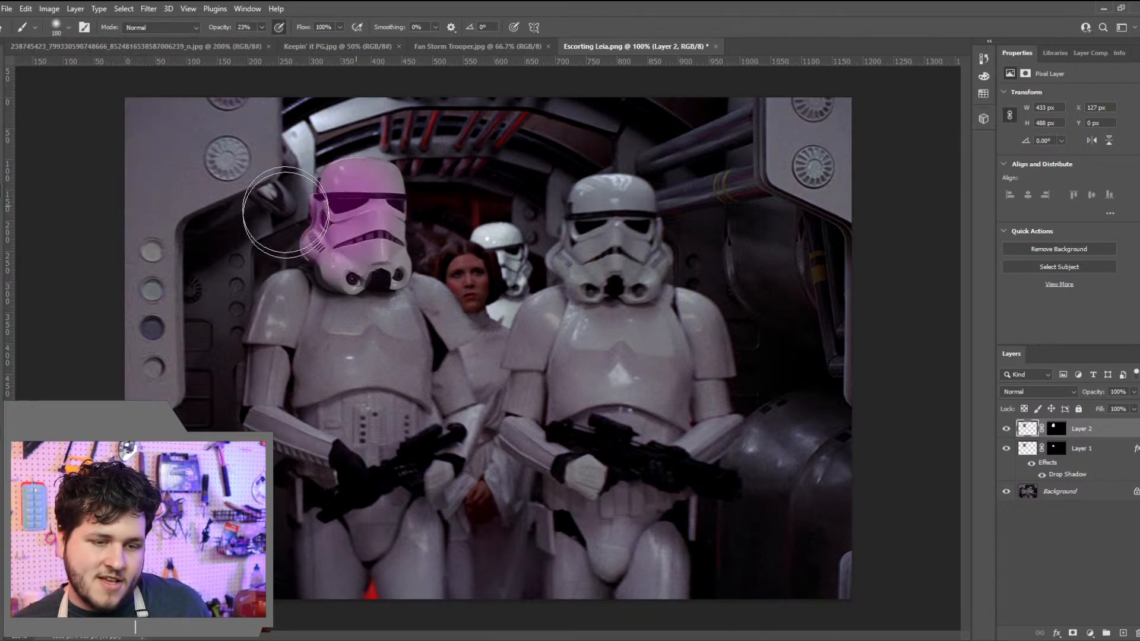
pyautogui.hotkey('ctrl', 'z')
# Paint a faint magenta tint over Layer 2's helmet at 3% brush opacity, and lower the brush opacity to 2%
pyautogui.click(261, 27)
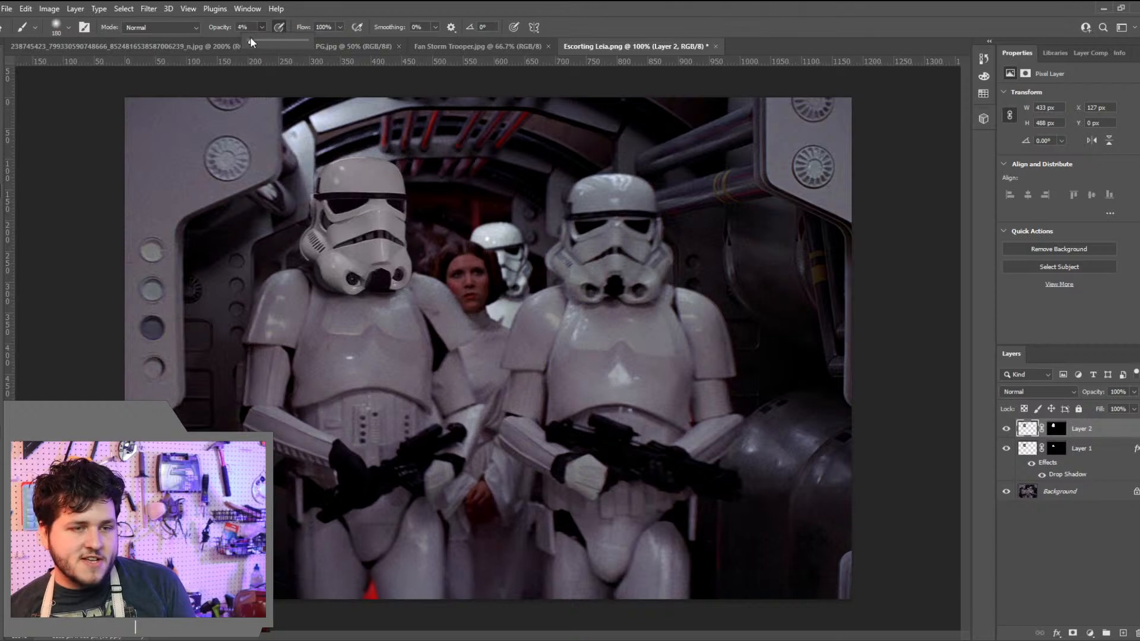
pyautogui.moveTo(249, 41); pyautogui.dragTo(258, 42)
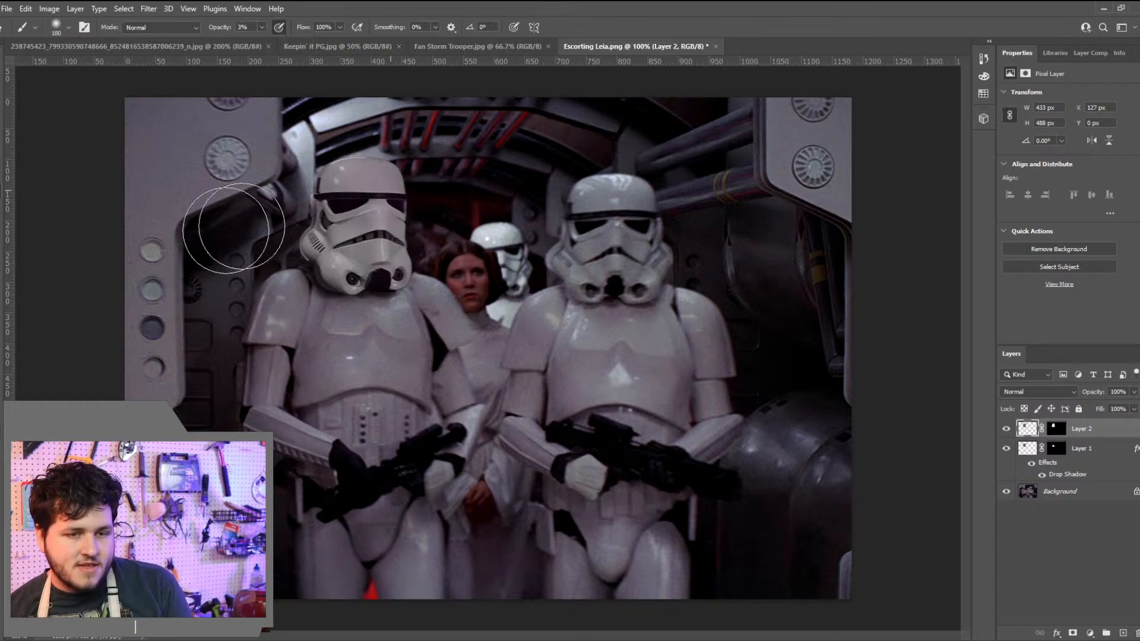
pyautogui.moveTo(435, 279); pyautogui.dragTo(308, 238)
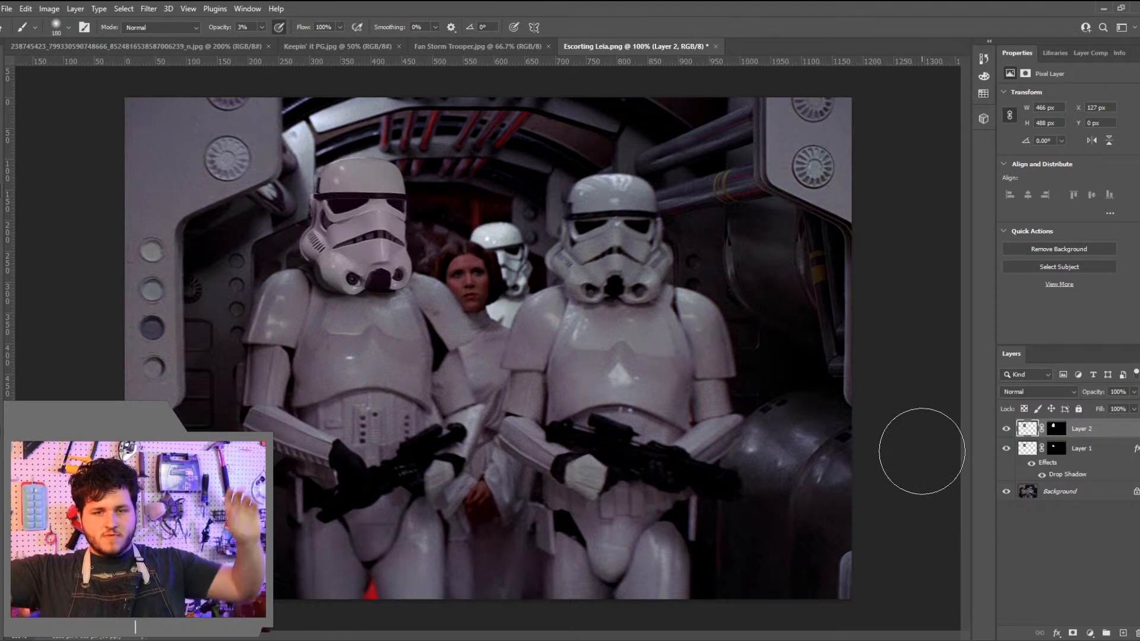
pyautogui.click(261, 27)
pyautogui.moveTo(261, 41); pyautogui.dragTo(261, 41)
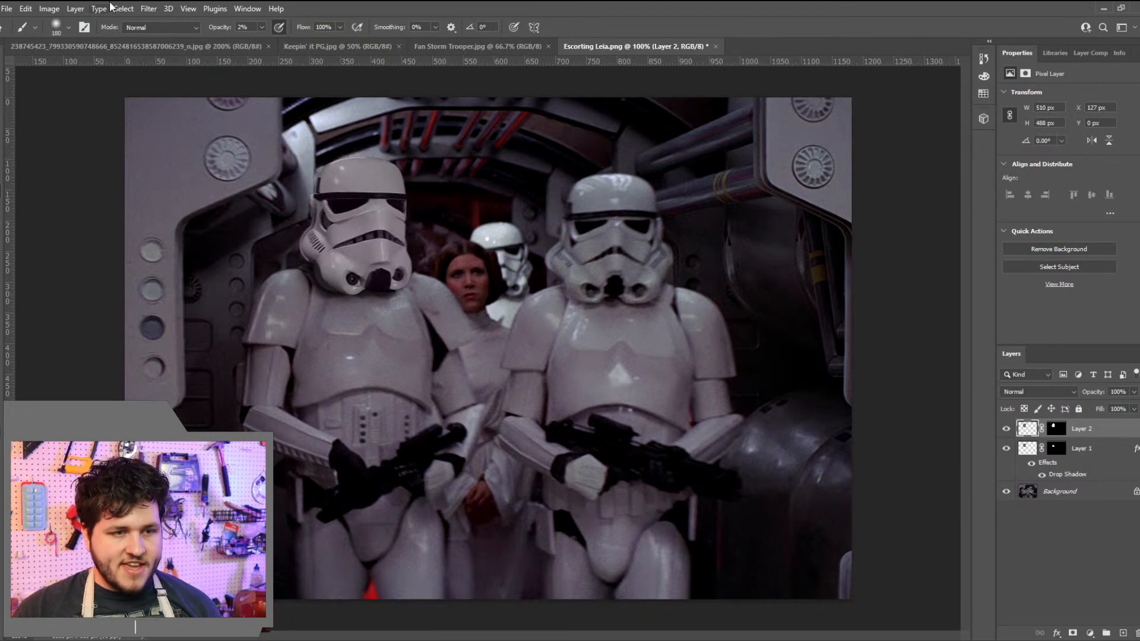
# Try to merge Layer 2 down into Layer 1 with the underlying layer mask applied
pyautogui.rightClick(1074, 429)
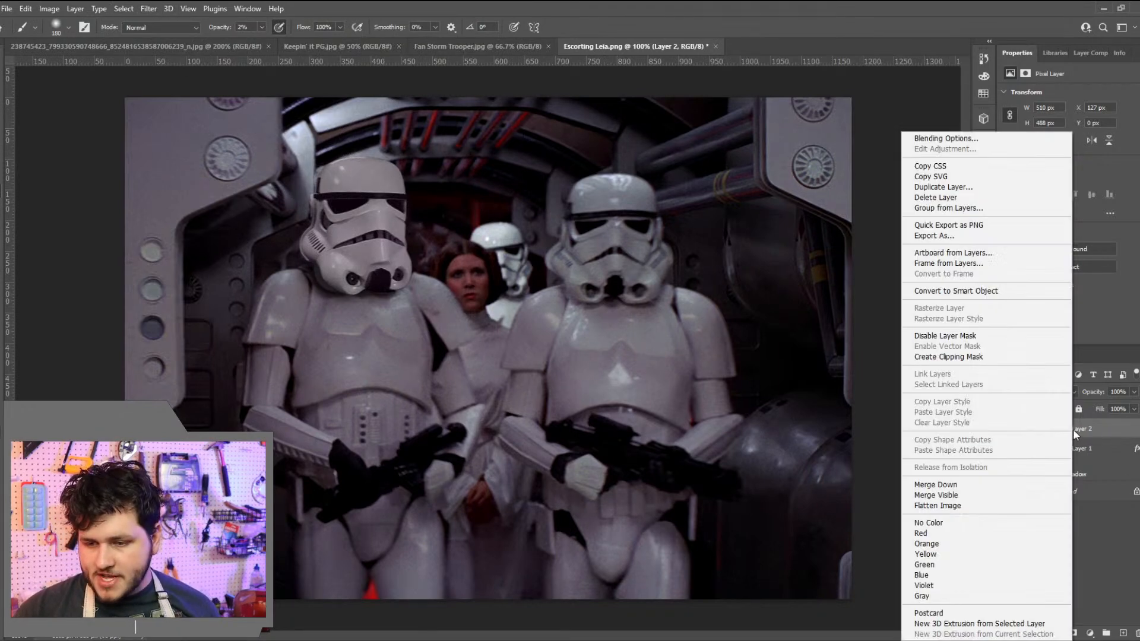
pyautogui.click(1012, 485)
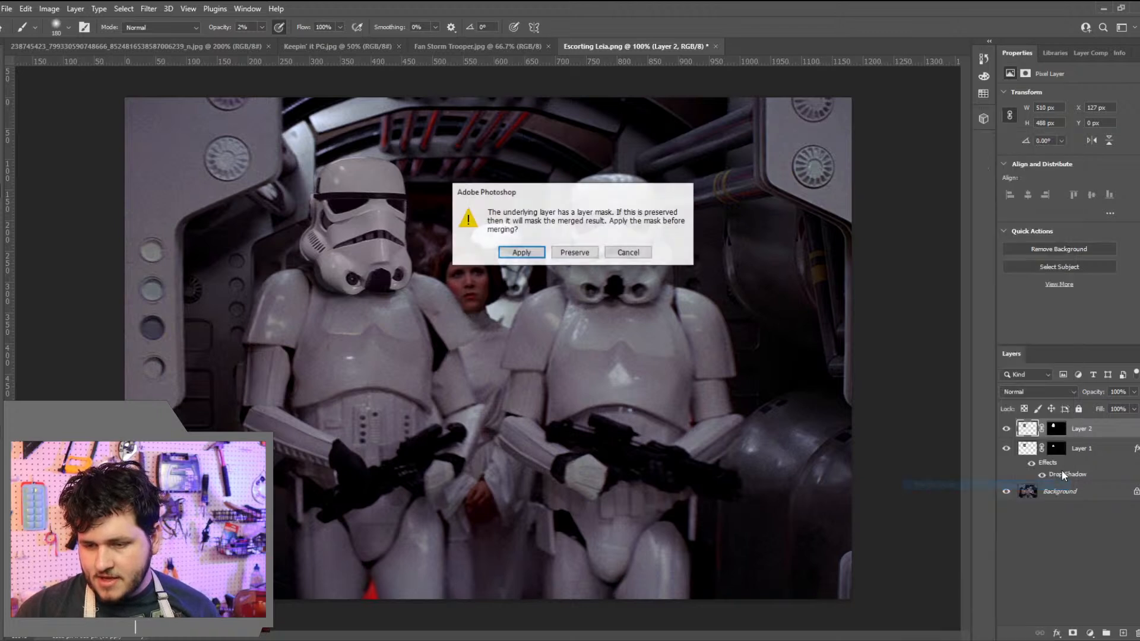
pyautogui.click(519, 252)
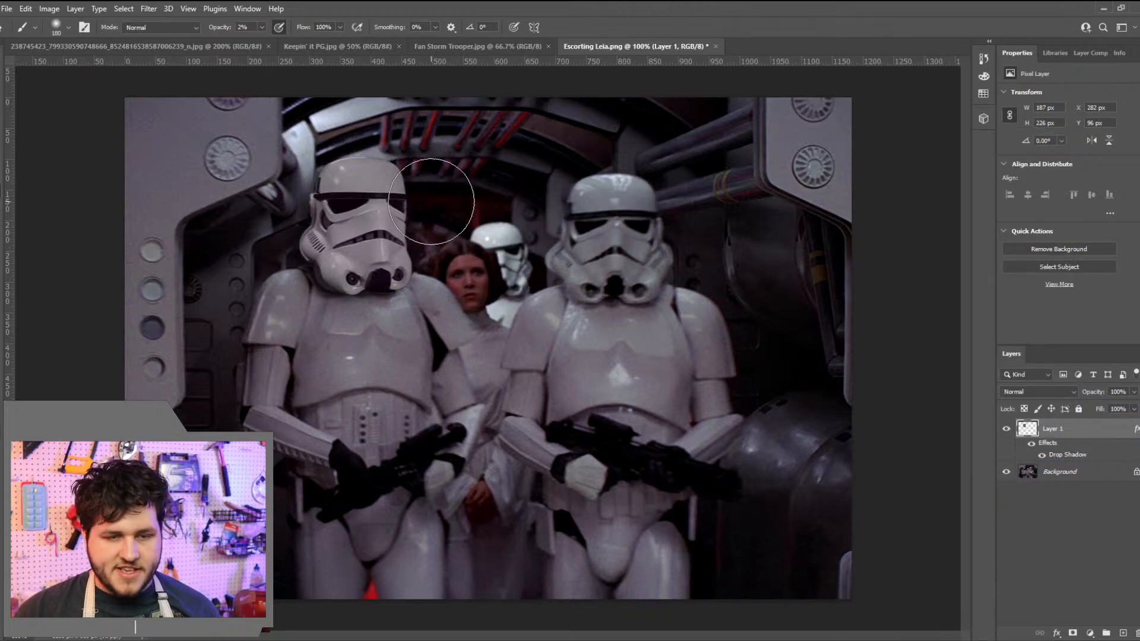
pyautogui.hotkey('ctrl', 'z')
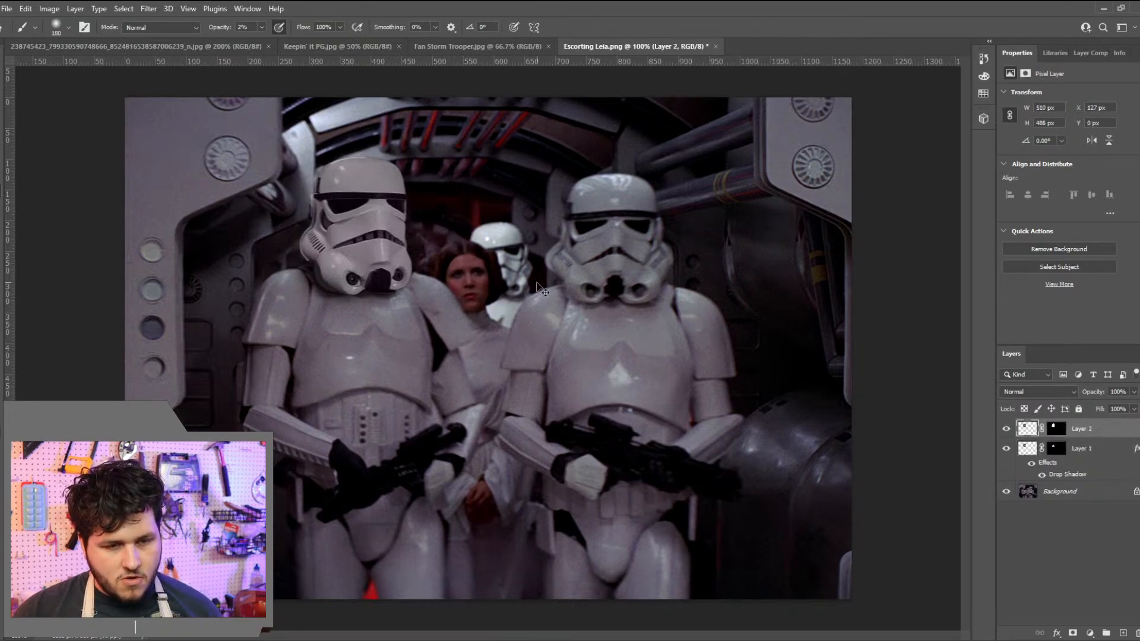
# Rasterize the layer style of Layer 1 and merge Layer 2 down into it
pyautogui.rightClick(1093, 449)
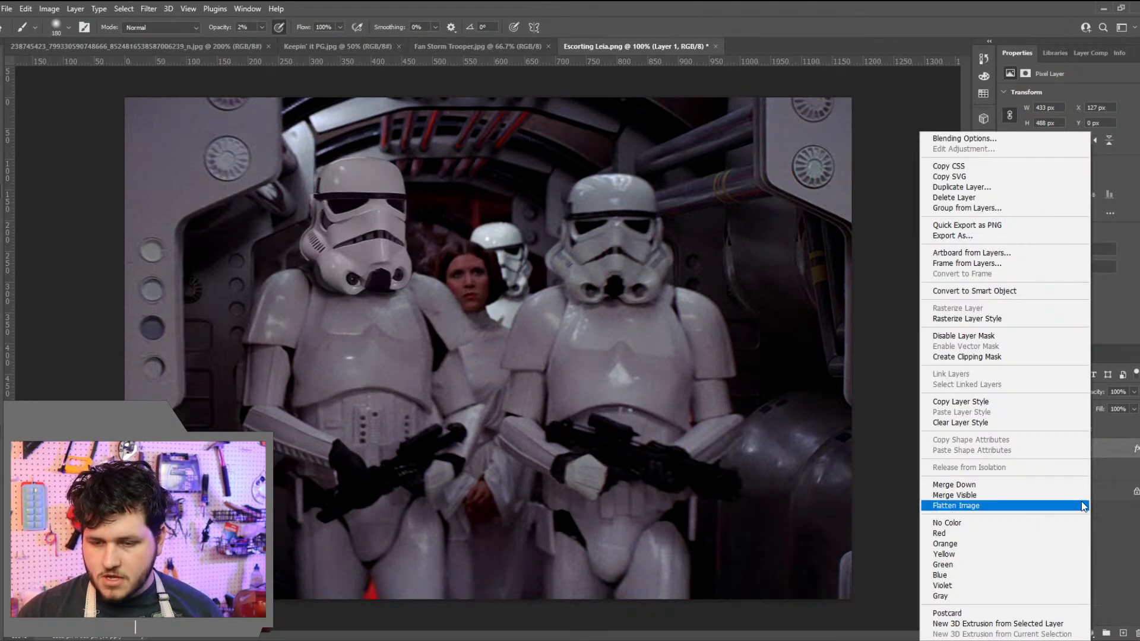
pyautogui.click(1010, 325)
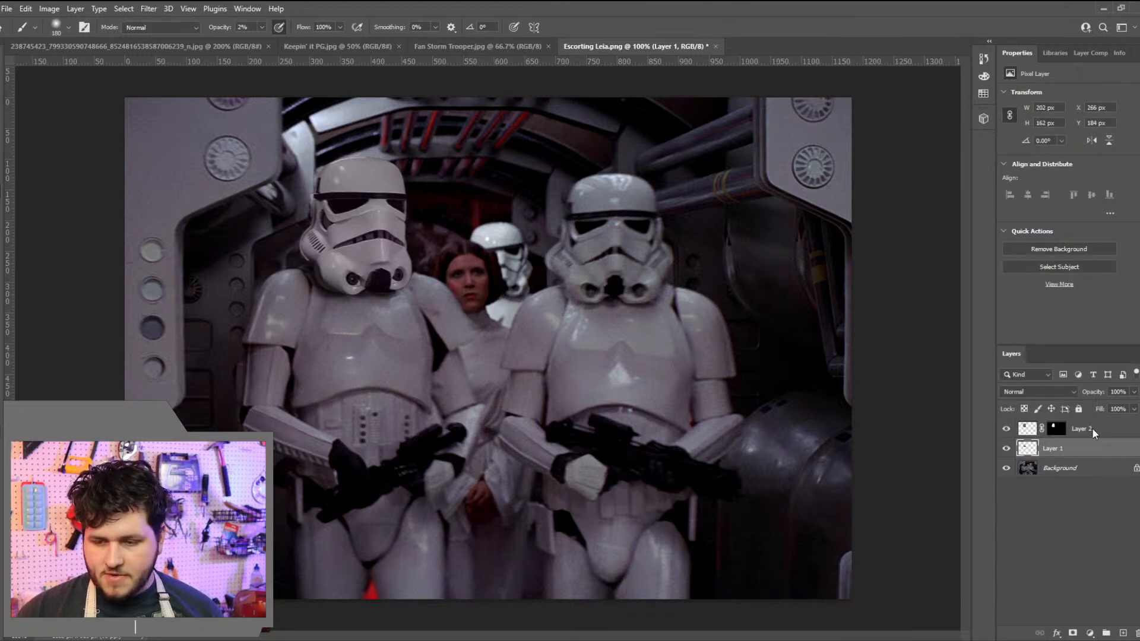
pyautogui.rightClick(1093, 431)
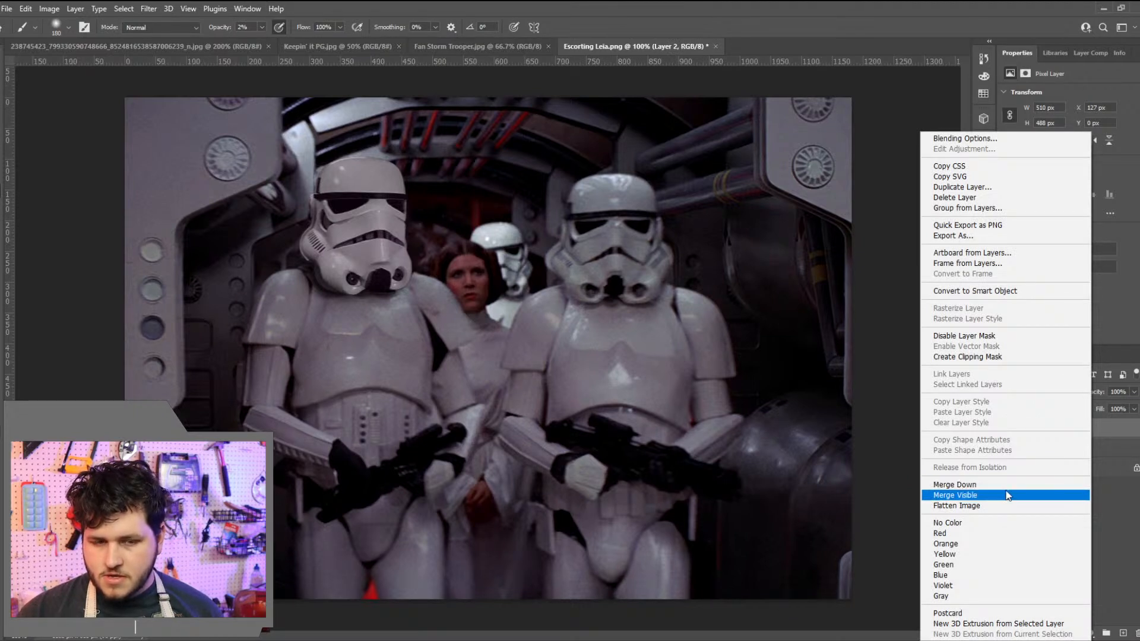
pyautogui.click(1009, 485)
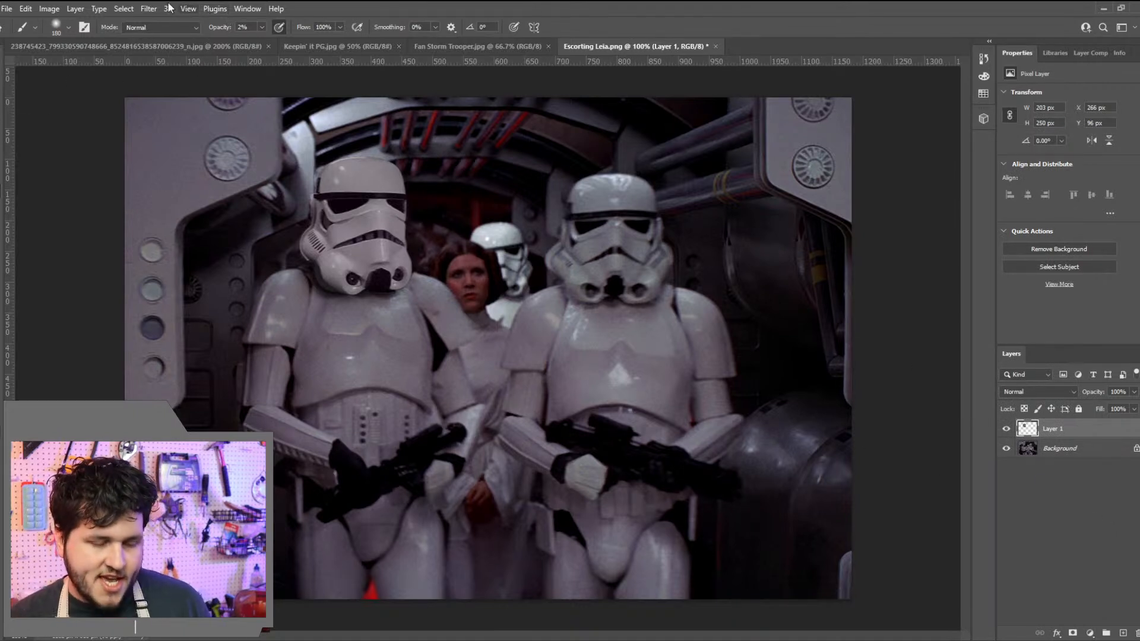
# Open the Liquify filter on the merged helmet layer and try warping its chin area with a size 144 brush
pyautogui.click(149, 8)
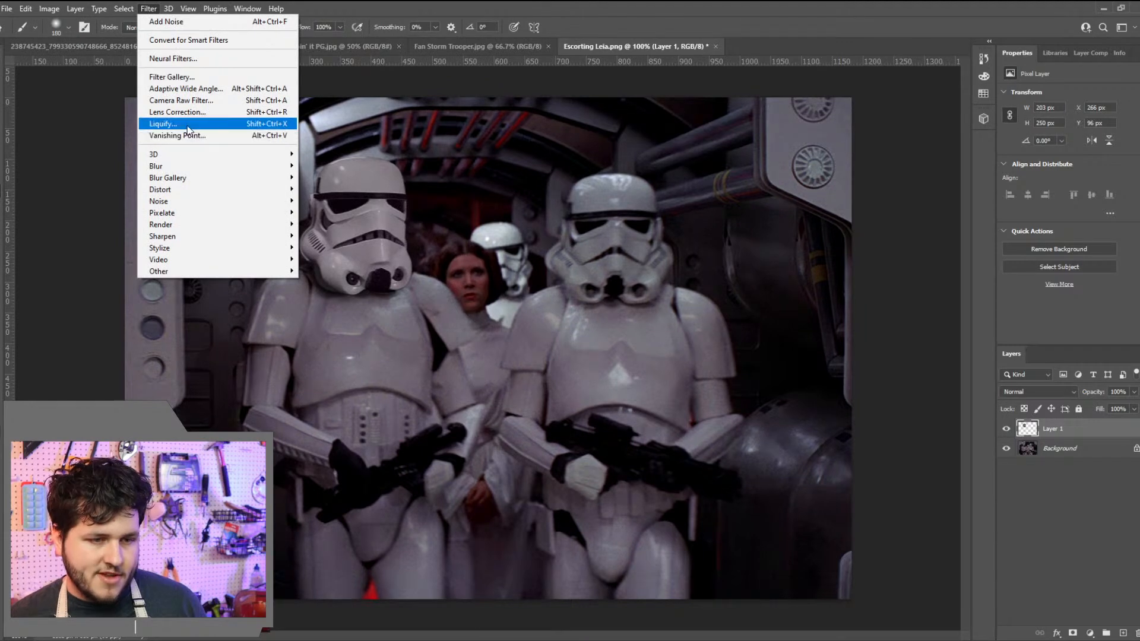
pyautogui.click(225, 124)
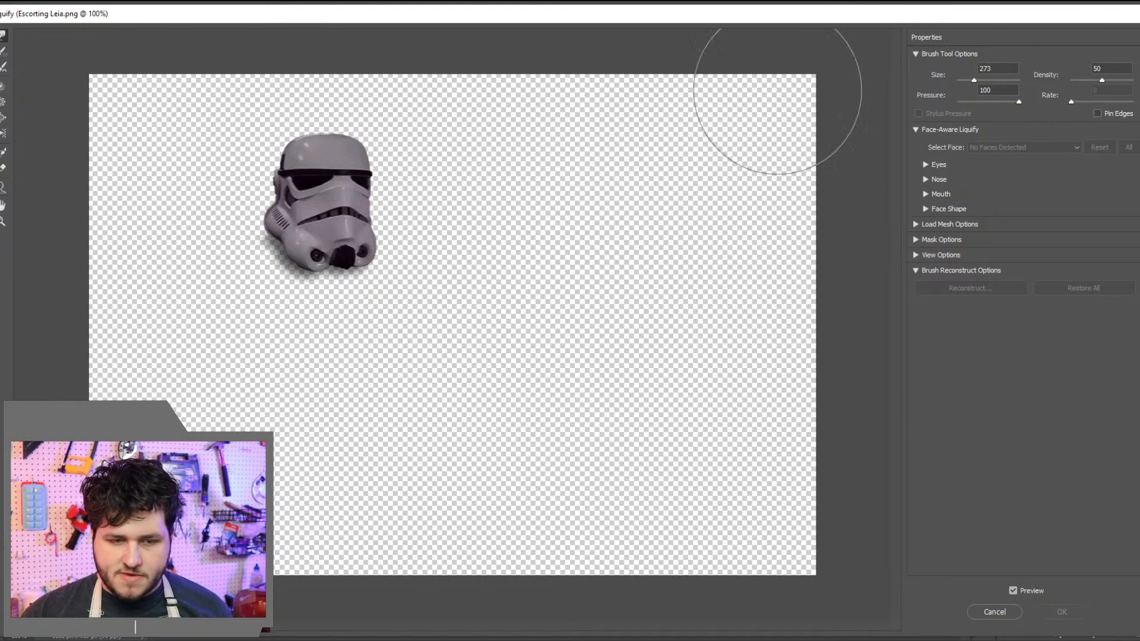
pyautogui.moveTo(974, 80); pyautogui.dragTo(970, 81)
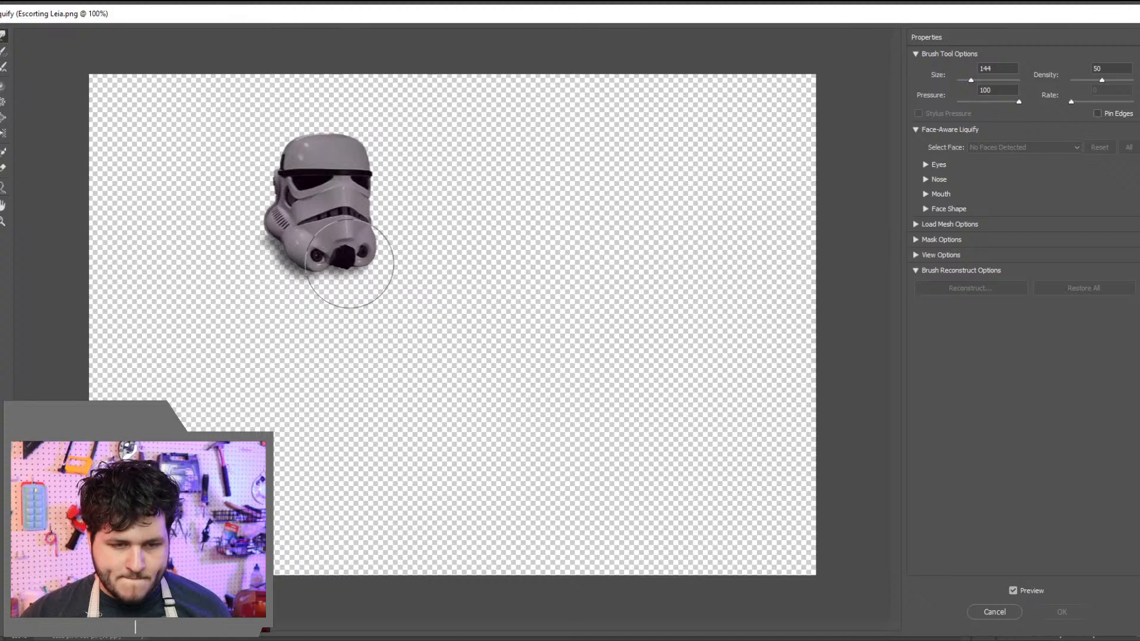
pyautogui.moveTo(350, 259); pyautogui.dragTo(348, 255)
pyautogui.hotkey('ctrl', 'z')
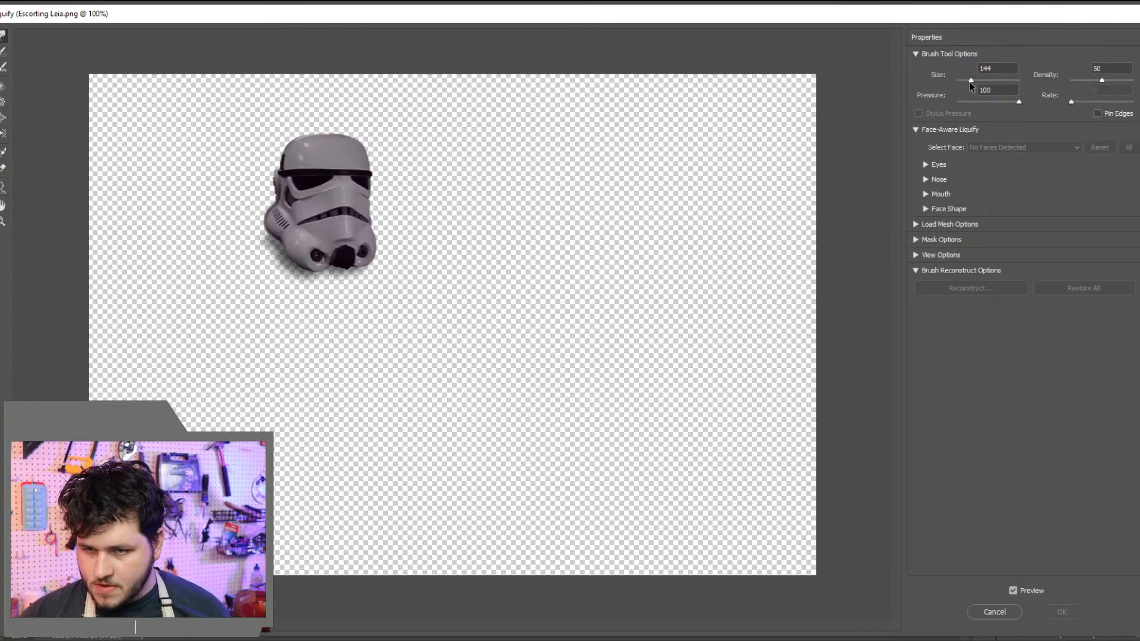
# Set the Liquify brush size to 77 and warp the helmet just above the chin vent
pyautogui.moveTo(968, 80); pyautogui.dragTo(965, 79)
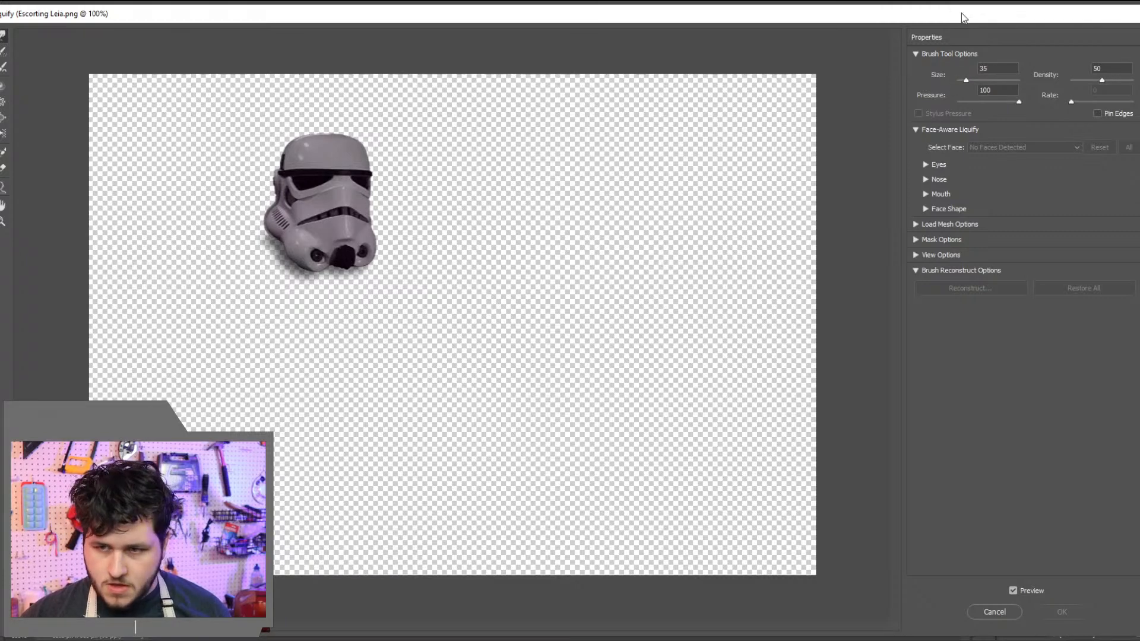
pyautogui.moveTo(967, 80); pyautogui.dragTo(970, 79)
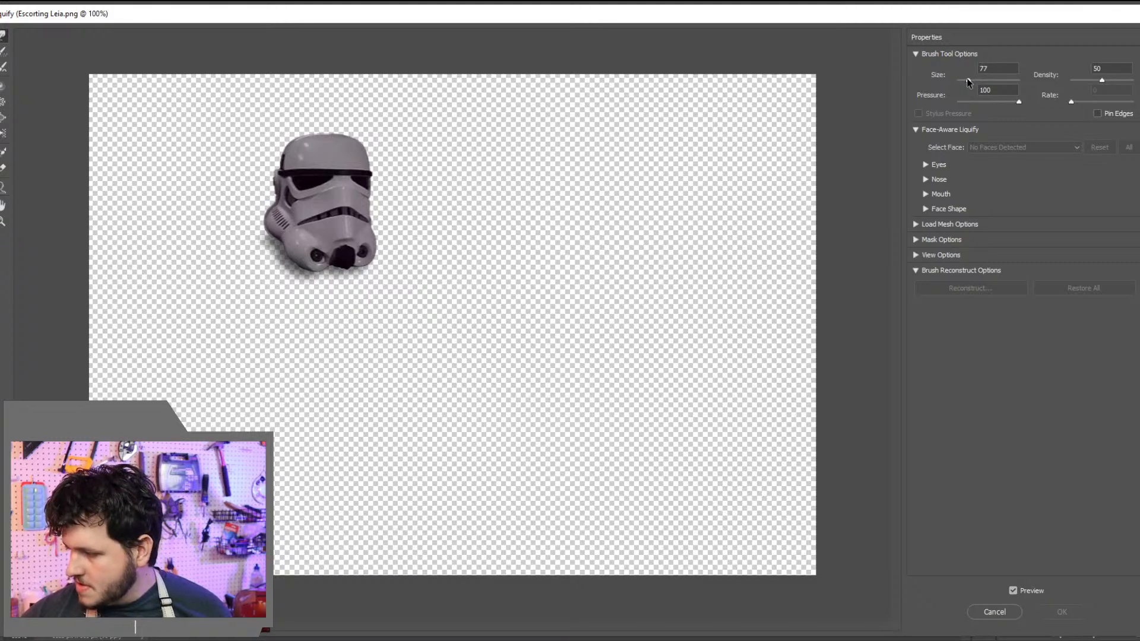
pyautogui.moveTo(344, 236); pyautogui.dragTo(346, 236)
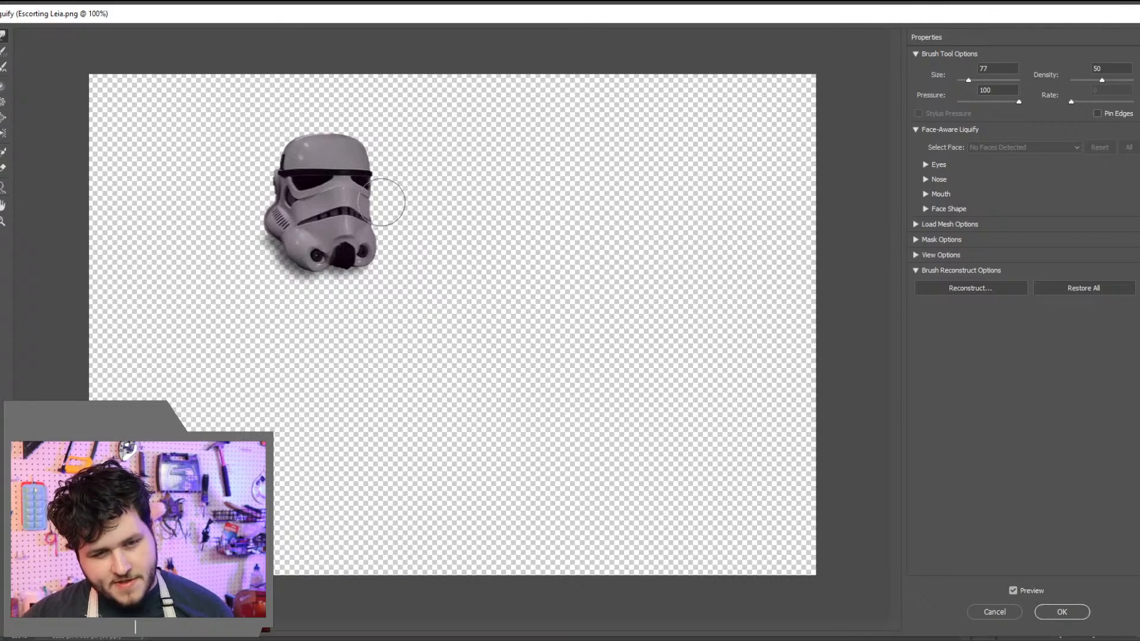
pyautogui.press('alt')
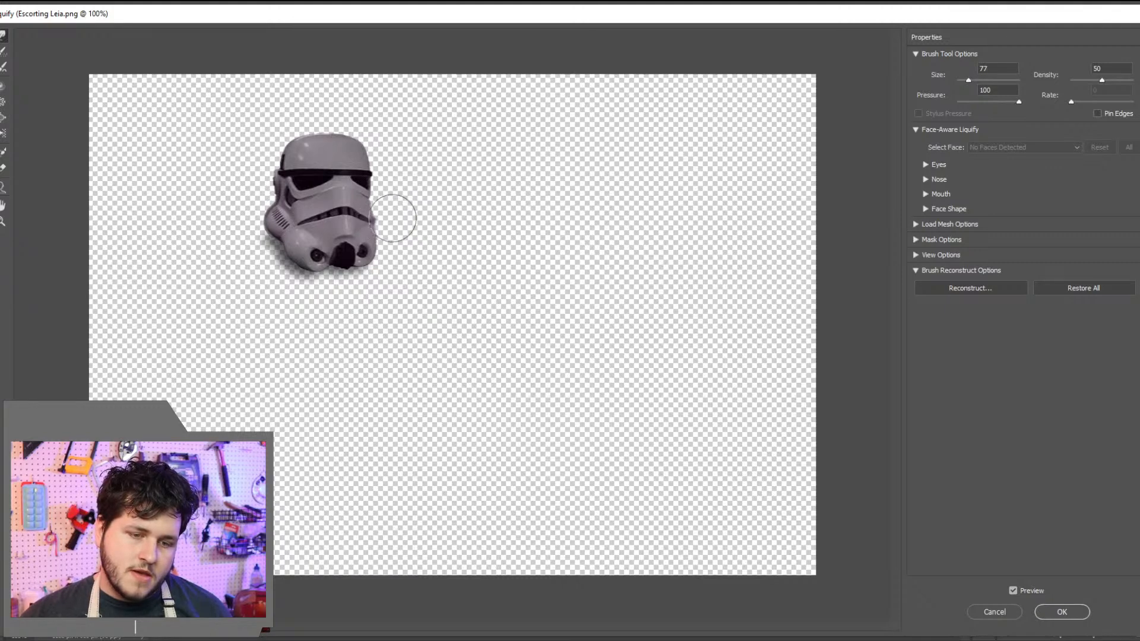
# Try pushing the helmet's right cheek edge inward, undo that warp, and apply the Liquify filter
pyautogui.moveTo(376, 219); pyautogui.dragTo(361, 218)
pyautogui.hotkey('ctrl', 'z')
pyautogui.hotkey('ctrl', 'z')
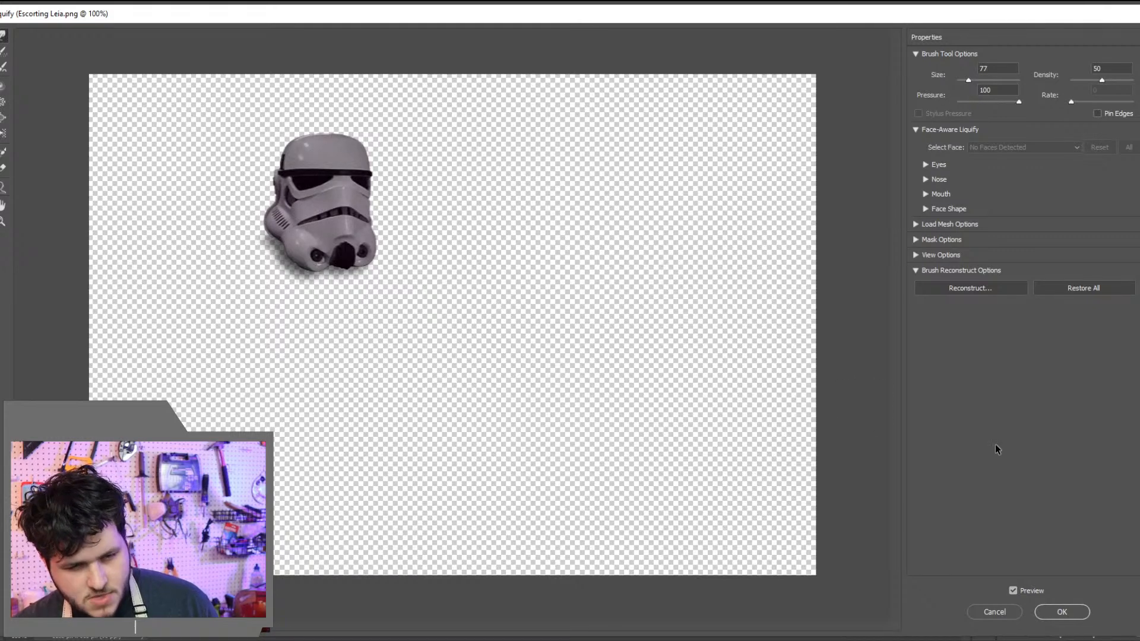
pyautogui.click(1048, 613)
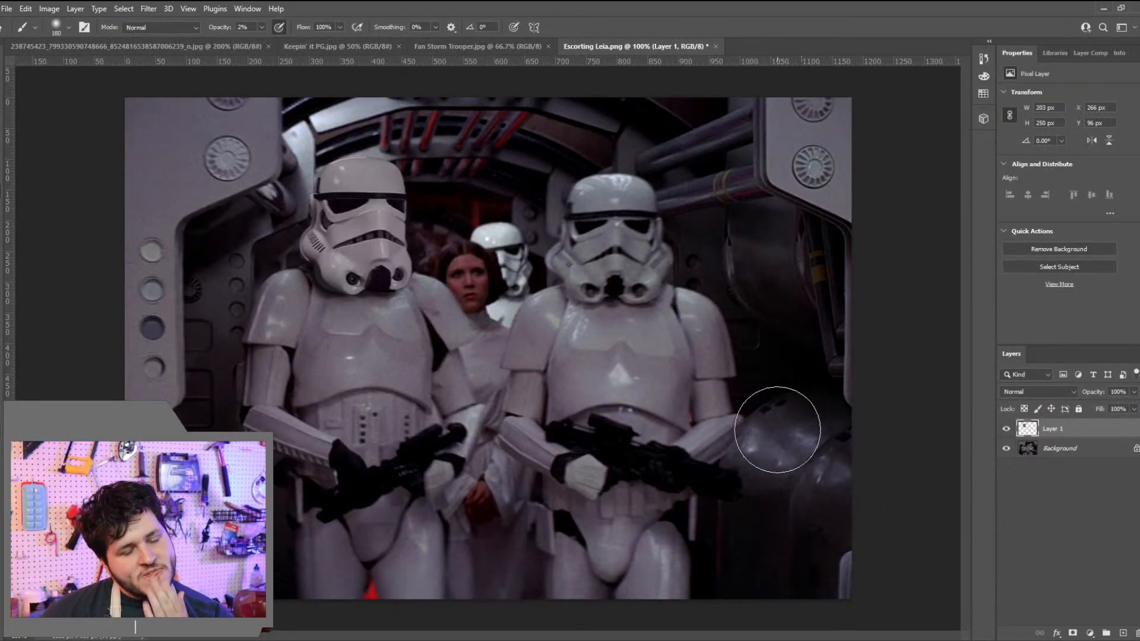
pyautogui.press('l')
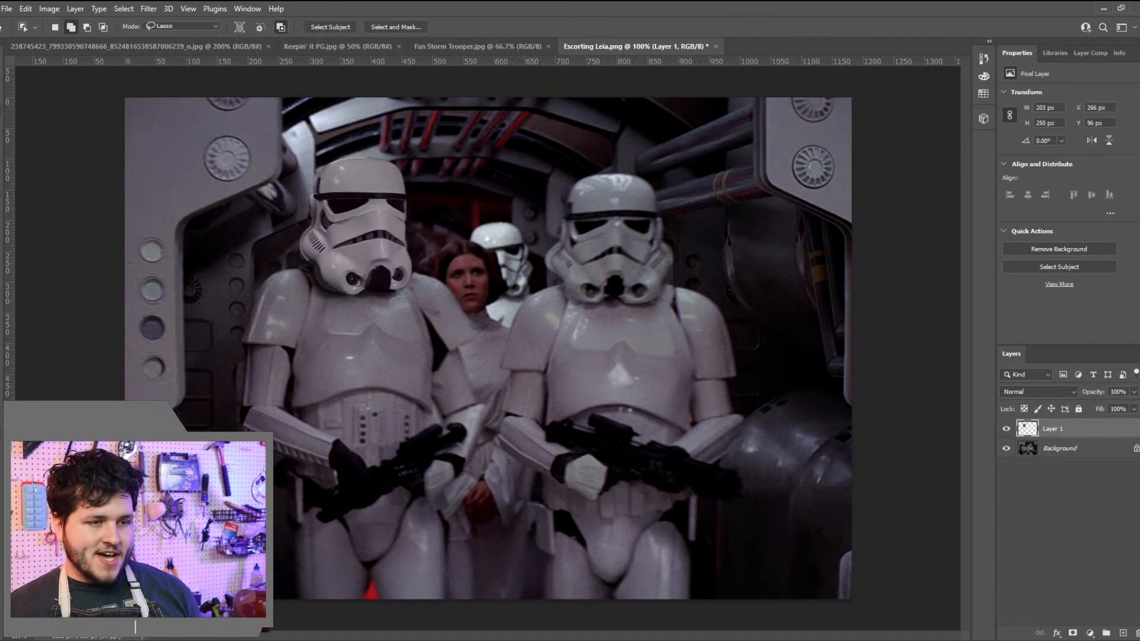
pyautogui.moveTo(321, 187)
pyautogui.mouseDown()
pyautogui.moveTo(331, 246)
pyautogui.moveTo(310, 273)
pyautogui.moveTo(297, 257)
pyautogui.mouseUp()
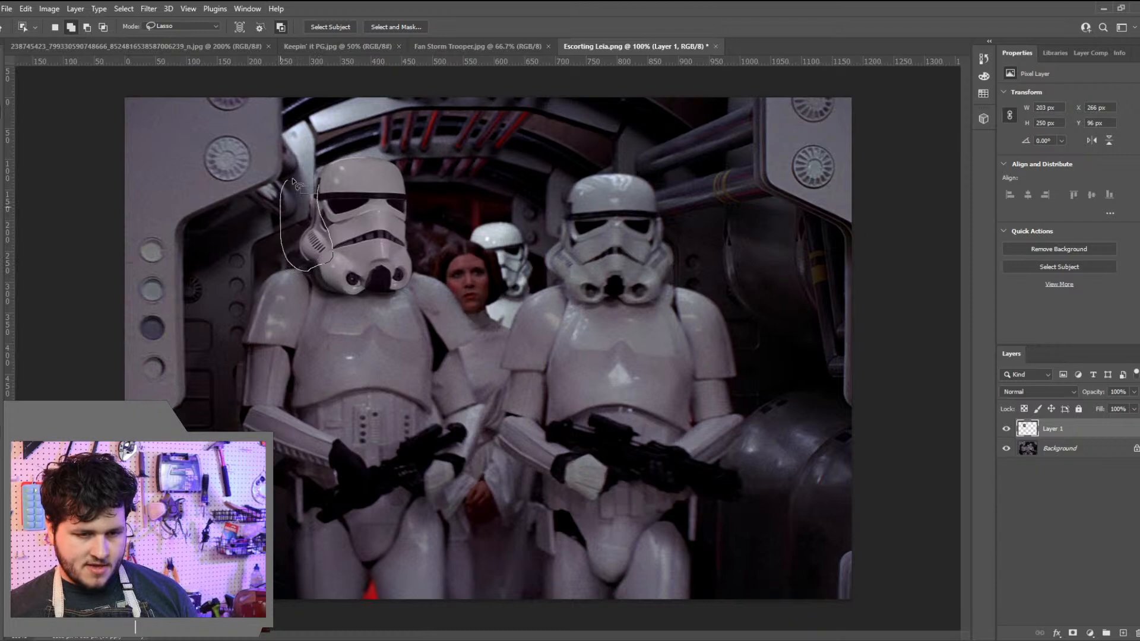
pyautogui.hotkey('ctrl', 'd')
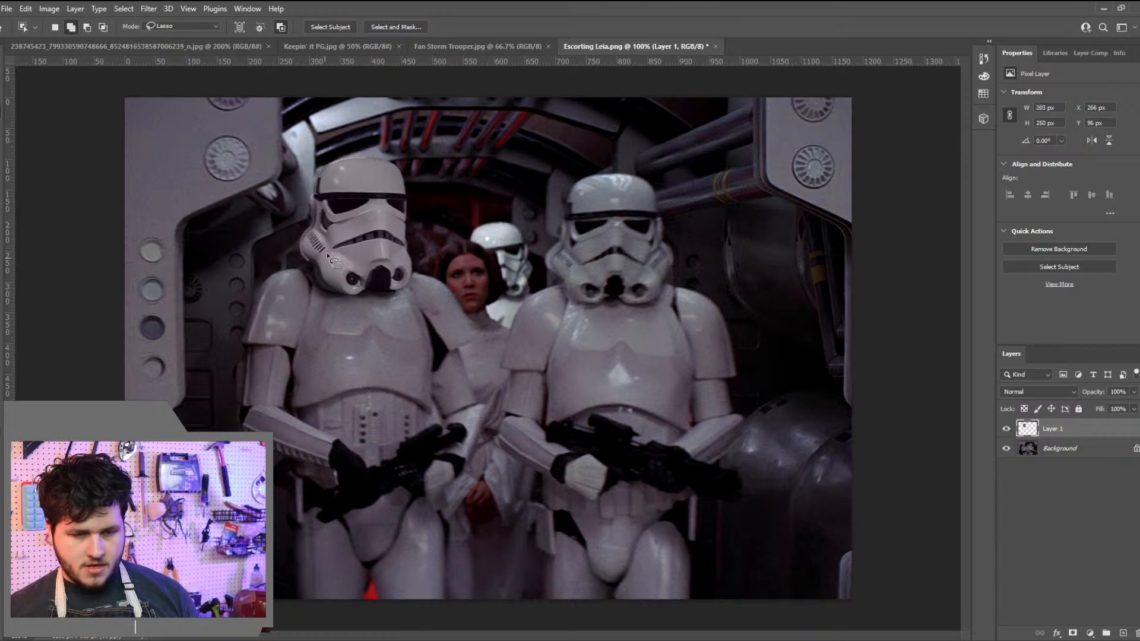
# Lasso the ear section on the pasted helmet's left edge and copy it to a new layer
pyautogui.press('l')
pyautogui.moveTo(317, 194)
pyautogui.mouseDown()
pyautogui.moveTo(334, 251)
pyautogui.moveTo(316, 277)
pyautogui.mouseUp()
pyautogui.moveTo(294, 223); pyautogui.dragTo(312, 185)
pyautogui.hotkey('ctrl', 'j')
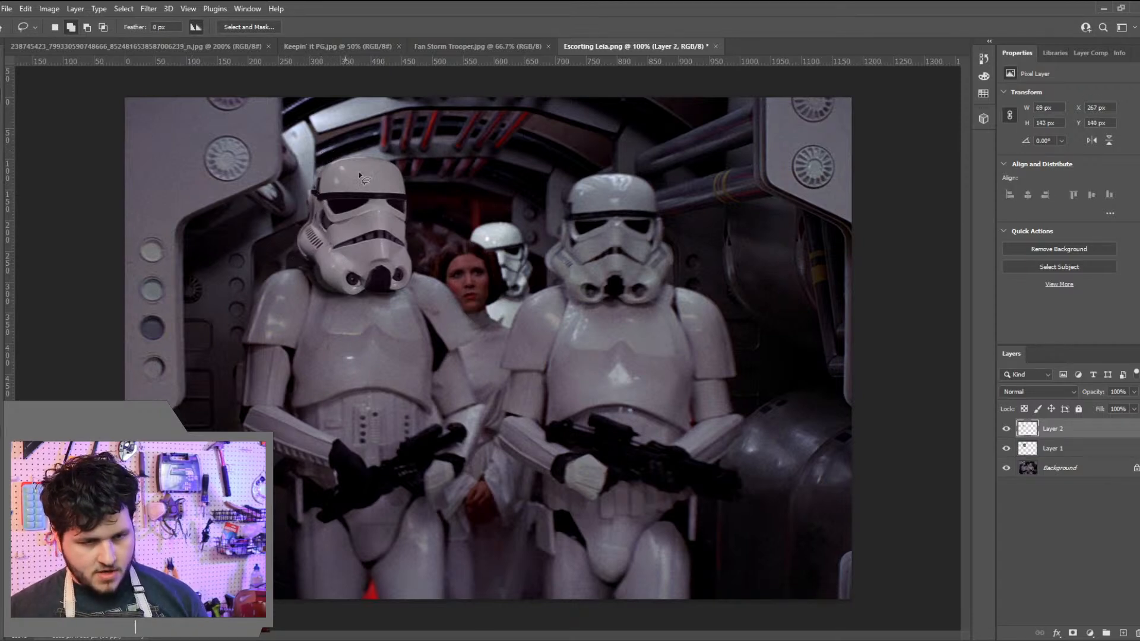
# Flip the copied ear section horizontally onto the helmet's opposite side and place its layer beneath Layer 1
pyautogui.hotkey('ctrl', 't')
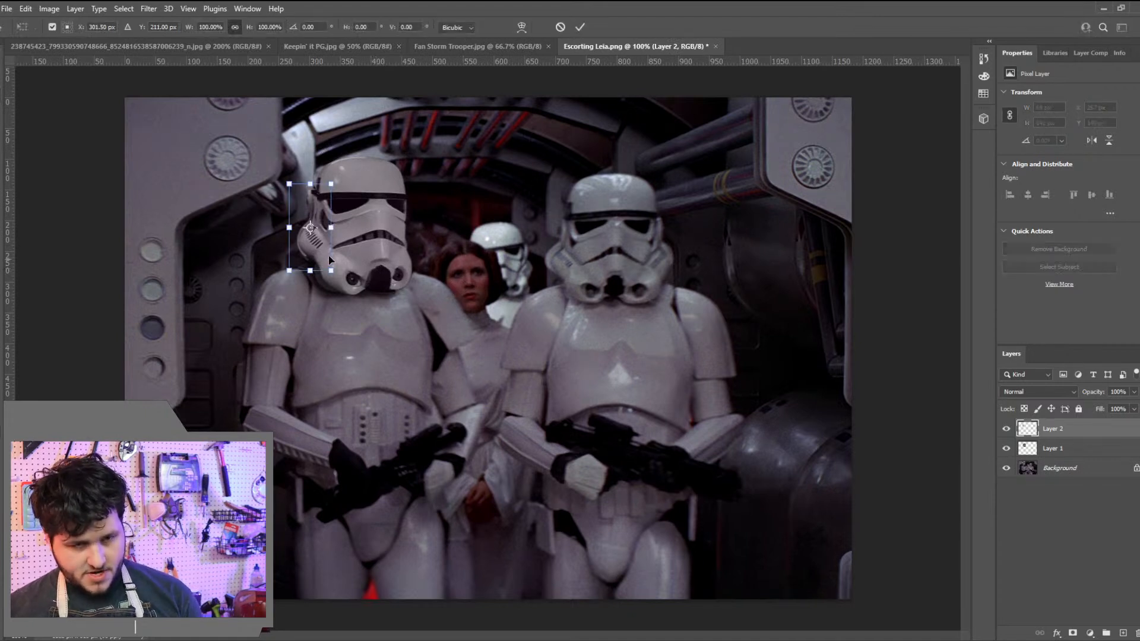
pyautogui.rightClick(301, 219)
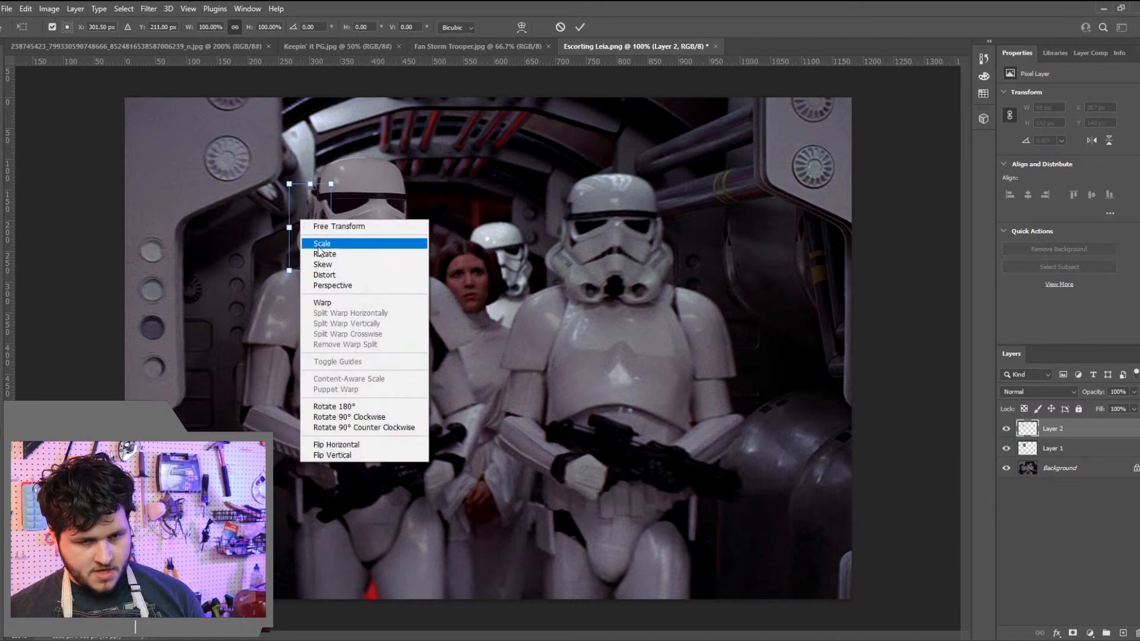
pyautogui.click(345, 451)
pyautogui.moveTo(312, 243); pyautogui.dragTo(415, 250)
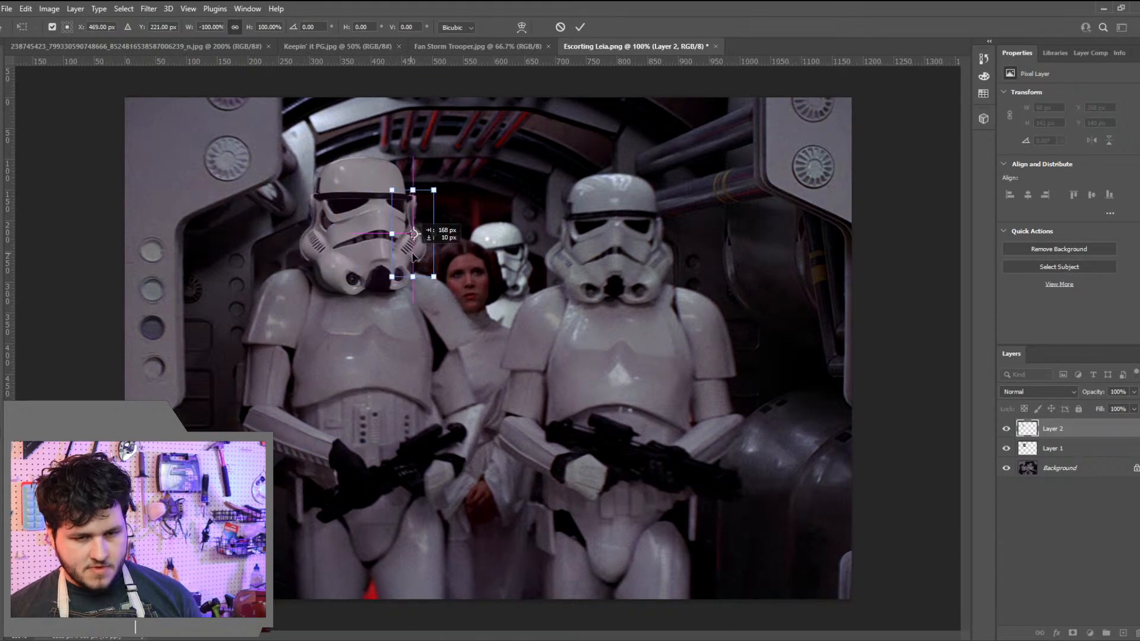
pyautogui.moveTo(446, 179); pyautogui.dragTo(448, 197)
pyautogui.moveTo(1046, 427); pyautogui.dragTo(1052, 453)
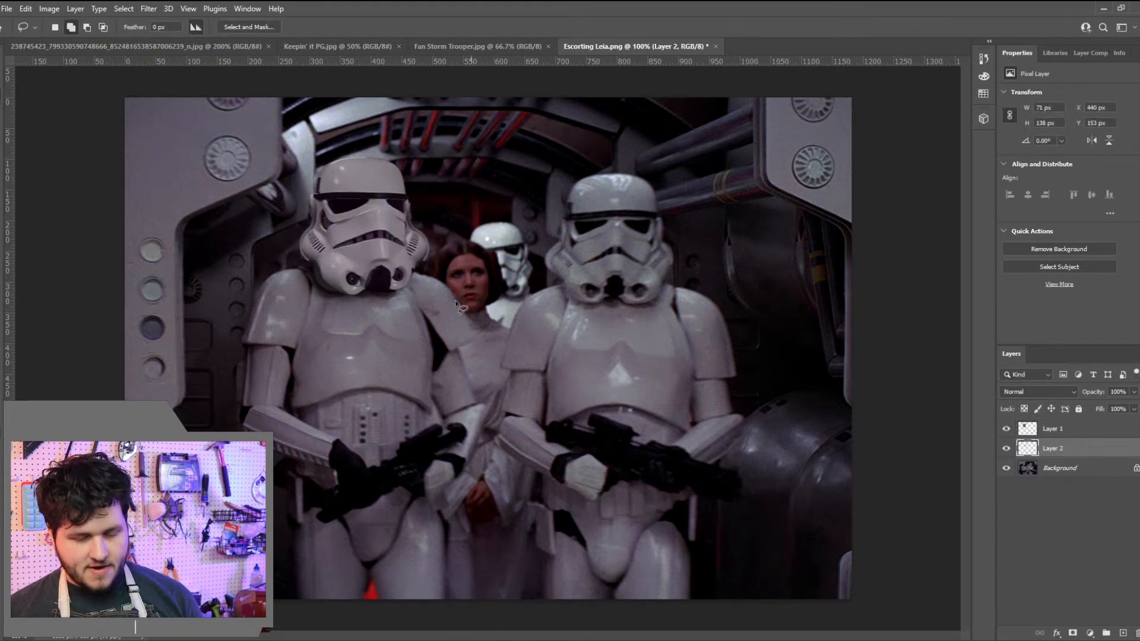
# Rotate the mirrored ear section to about 7.4° and move it inward against the helmet's right edge
pyautogui.hotkey('ctrl', 't')
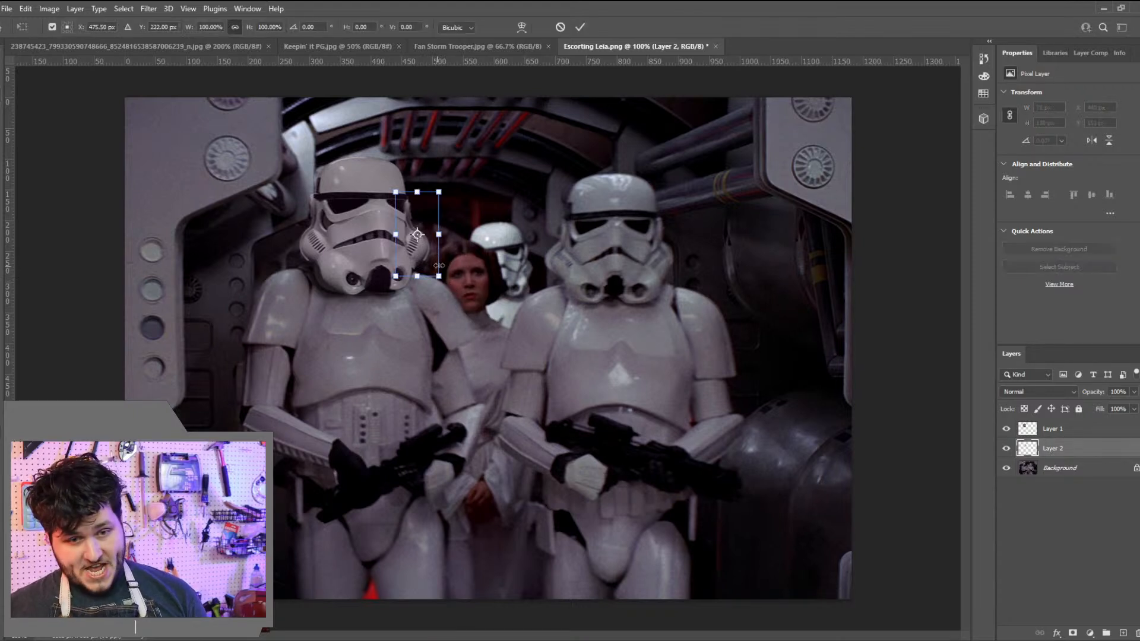
pyautogui.moveTo(457, 284); pyautogui.dragTo(444, 289)
pyautogui.moveTo(431, 238)
pyautogui.mouseDown()
pyautogui.moveTo(418, 238)
pyautogui.moveTo(430, 249)
pyautogui.moveTo(420, 250)
pyautogui.mouseUp()
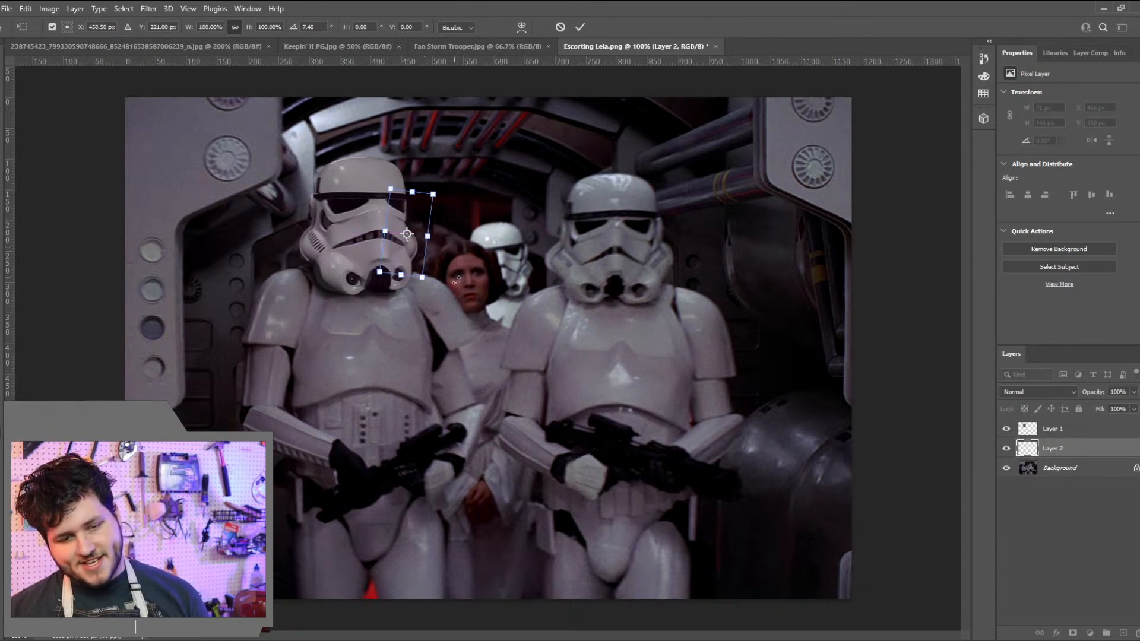
pyautogui.press('Return')
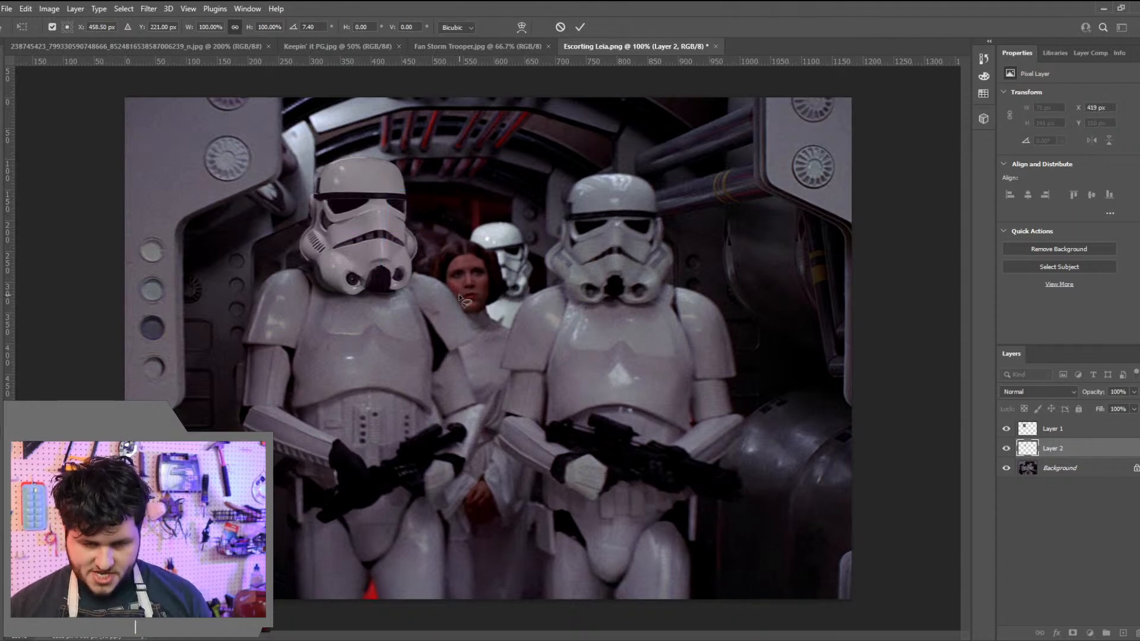
pyautogui.press('l')
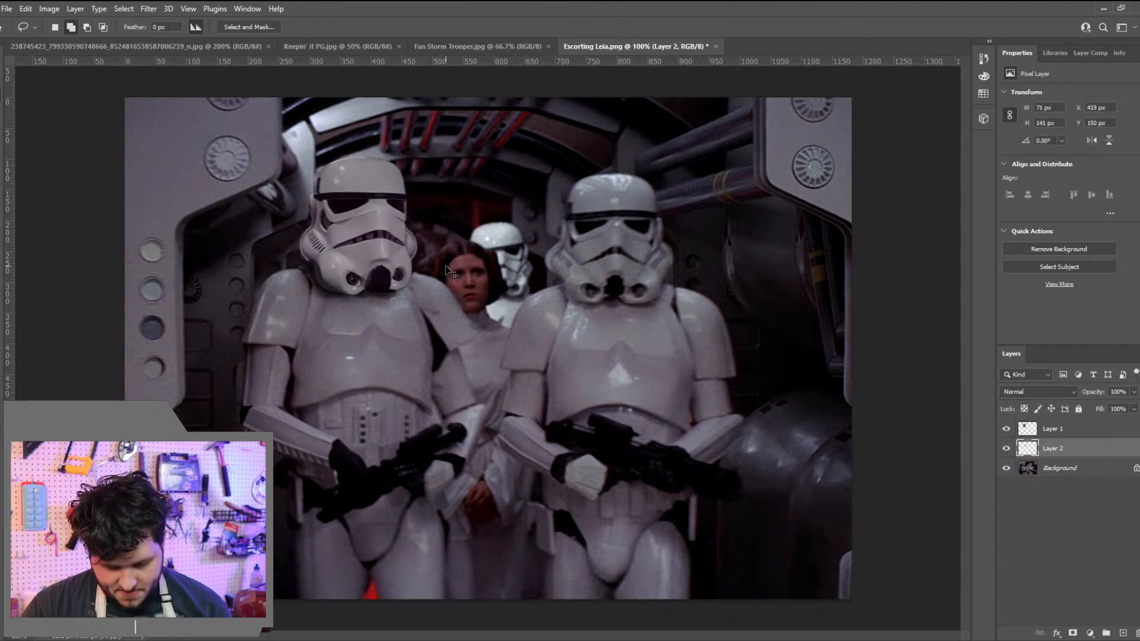
# Shift the mirrored ear section about 15 px outward and skew it horizontally by about -6.9°
pyautogui.hotkey('ctrl', 't')
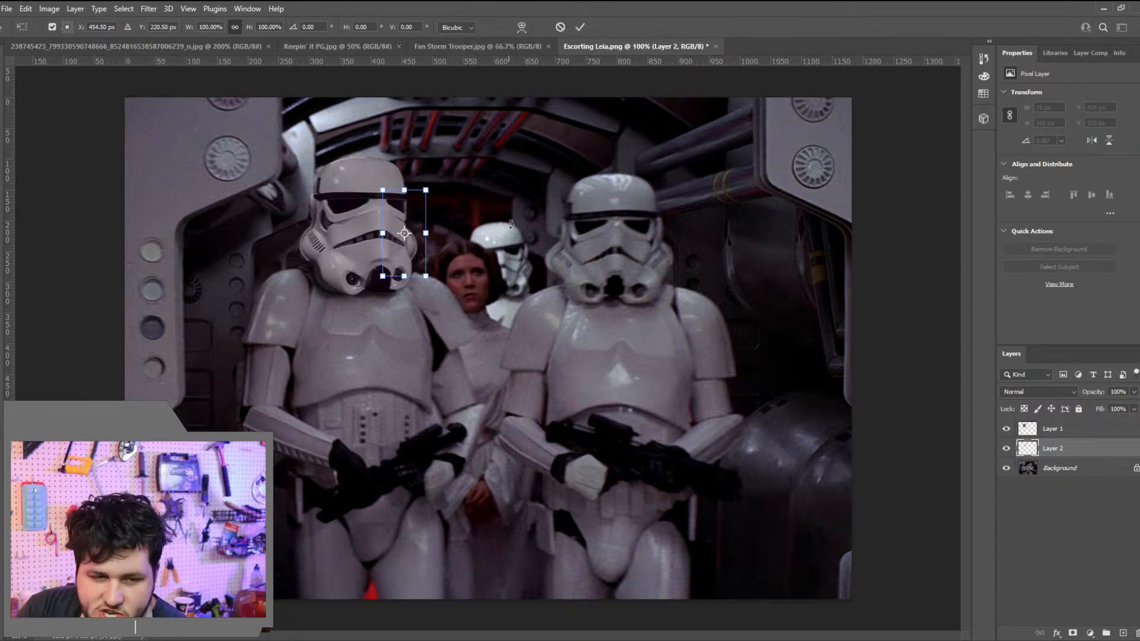
pyautogui.moveTo(418, 255); pyautogui.dragTo(426, 256)
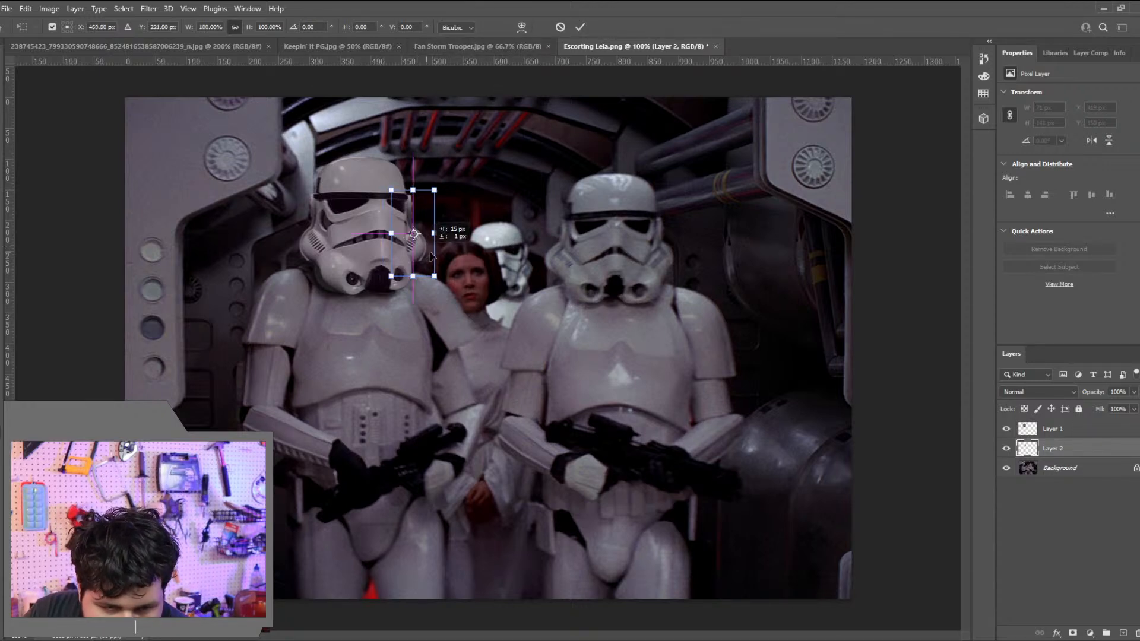
pyautogui.rightClick(409, 219)
pyautogui.click(459, 268)
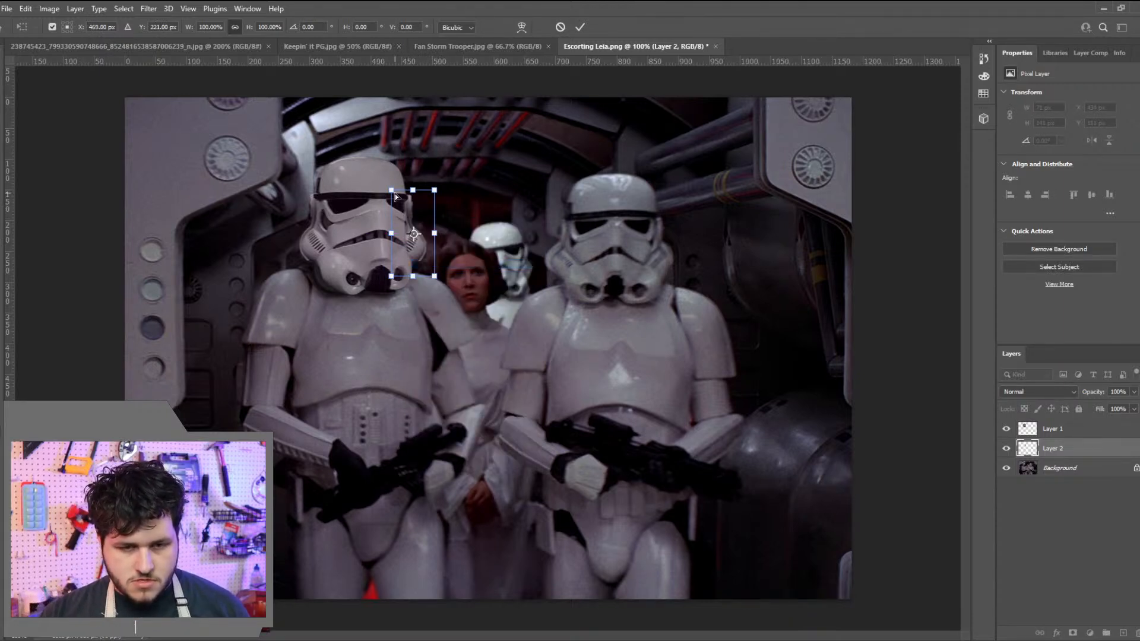
pyautogui.moveTo(393, 192)
pyautogui.mouseDown()
pyautogui.moveTo(394, 174)
pyautogui.moveTo(374, 190)
pyautogui.moveTo(403, 190)
pyautogui.mouseUp()
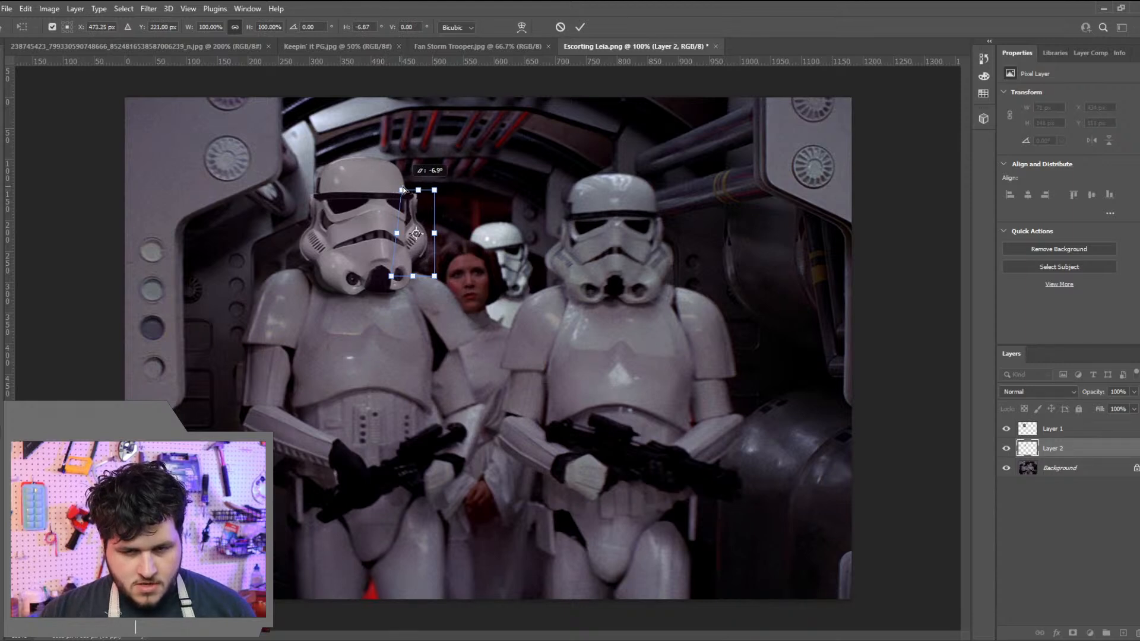
# Move the skewed ear section back toward the helmet and nudge it down to Y 229 px
pyautogui.moveTo(421, 251); pyautogui.dragTo(411, 252)
pyautogui.press('Down')
pyautogui.press('Down')
pyautogui.press('Down')
pyautogui.press('Down')
pyautogui.press('Down')
pyautogui.press('Down')
pyautogui.press('Down')
pyautogui.press('Down')
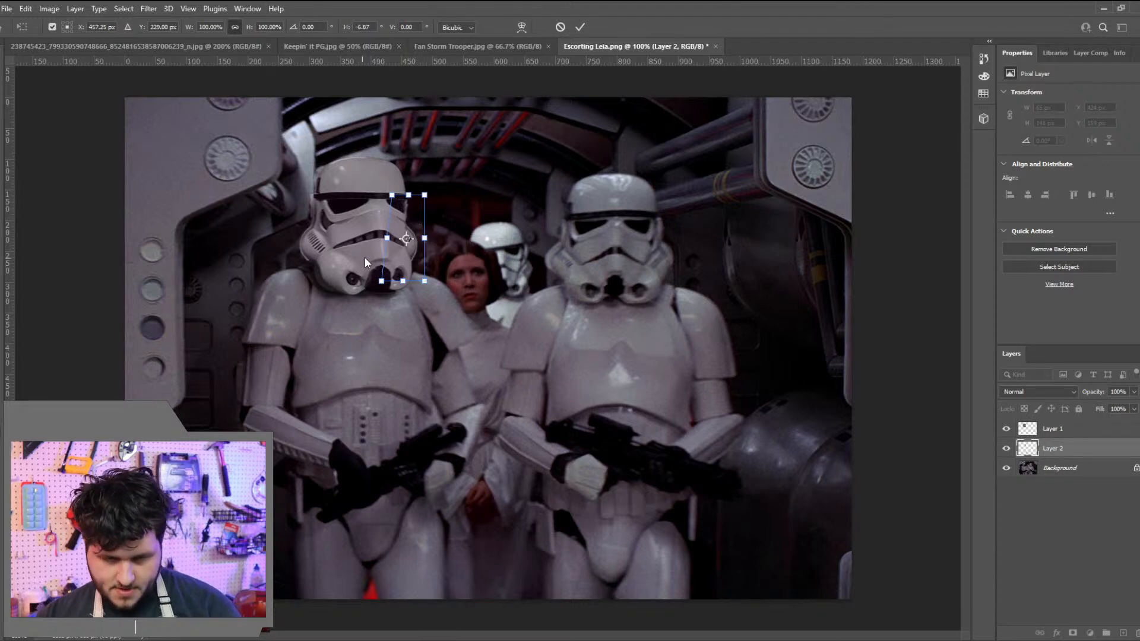
# Rotate the ear section to about -2.85°, nudge it down to Y 241 px, and apply the transform
pyautogui.rightClick(405, 248)
pyautogui.click(424, 254)
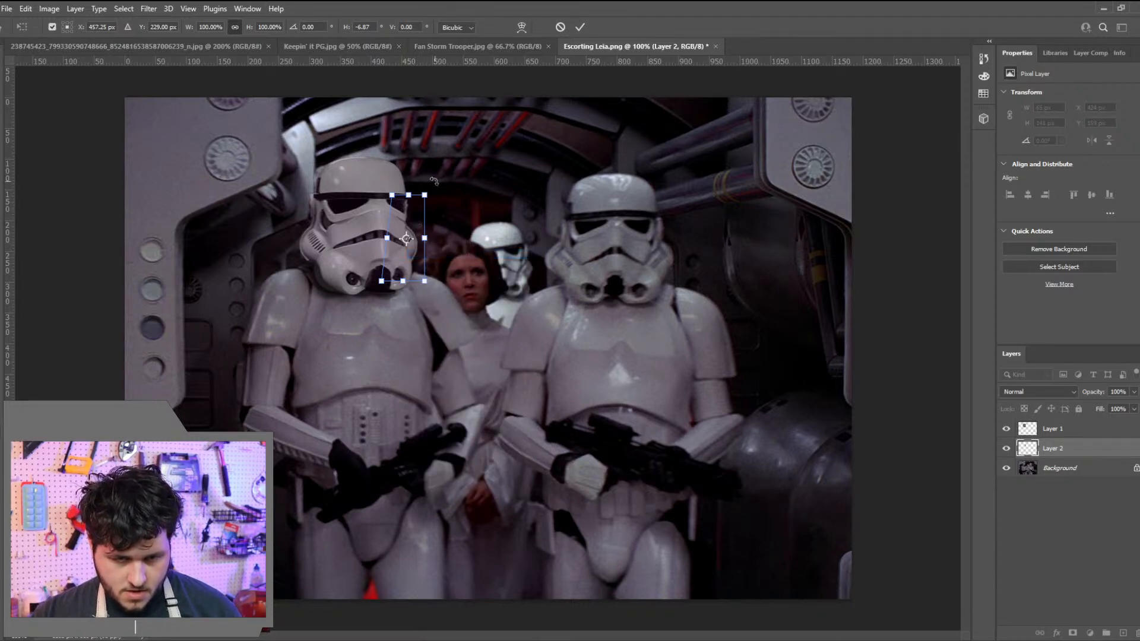
pyautogui.moveTo(433, 179); pyautogui.dragTo(434, 181)
pyautogui.press('Down')
pyautogui.press('Down')
pyautogui.press('Down')
pyautogui.press('Down')
pyautogui.press('Down')
pyautogui.press('Down')
pyautogui.press('Down')
pyautogui.press('Down')
pyautogui.press('Down')
pyautogui.press('Down')
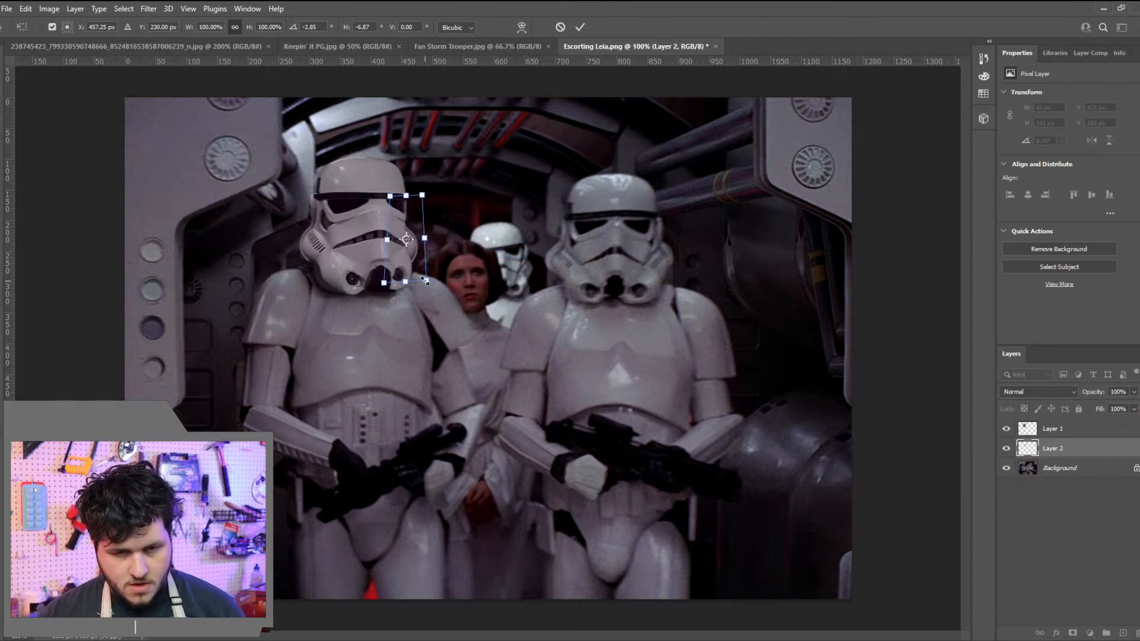
pyautogui.press('Down')
pyautogui.press('Down')
pyautogui.press('Right')
pyautogui.press('Right')
pyautogui.press('Right')
pyautogui.press('Left')
pyautogui.press('Left')
pyautogui.press('Left')
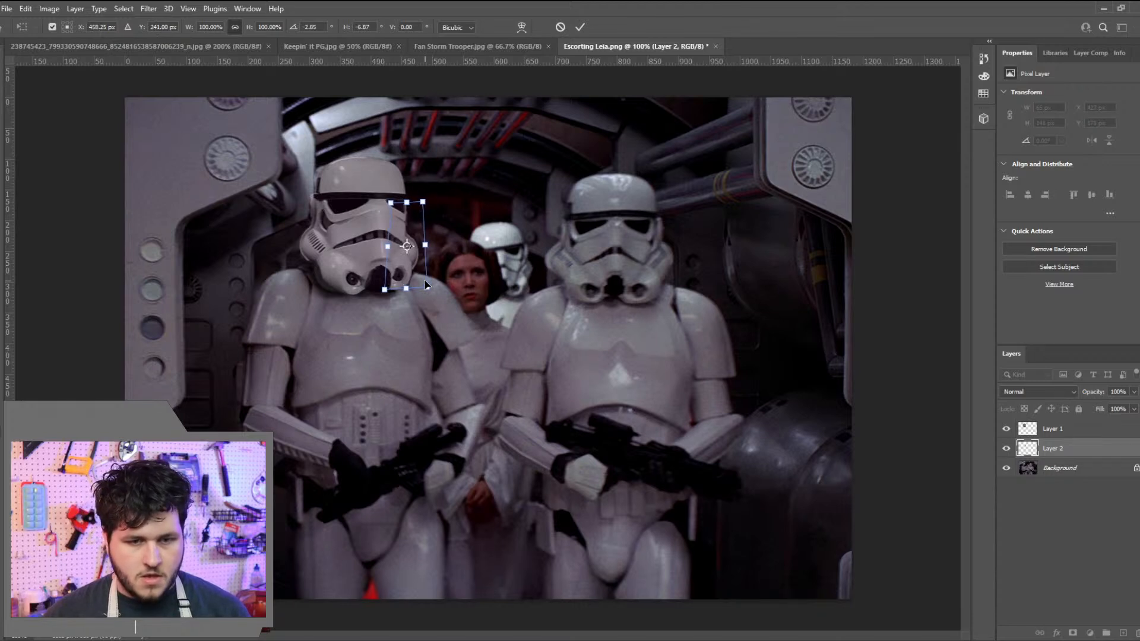
pyautogui.press('Return')
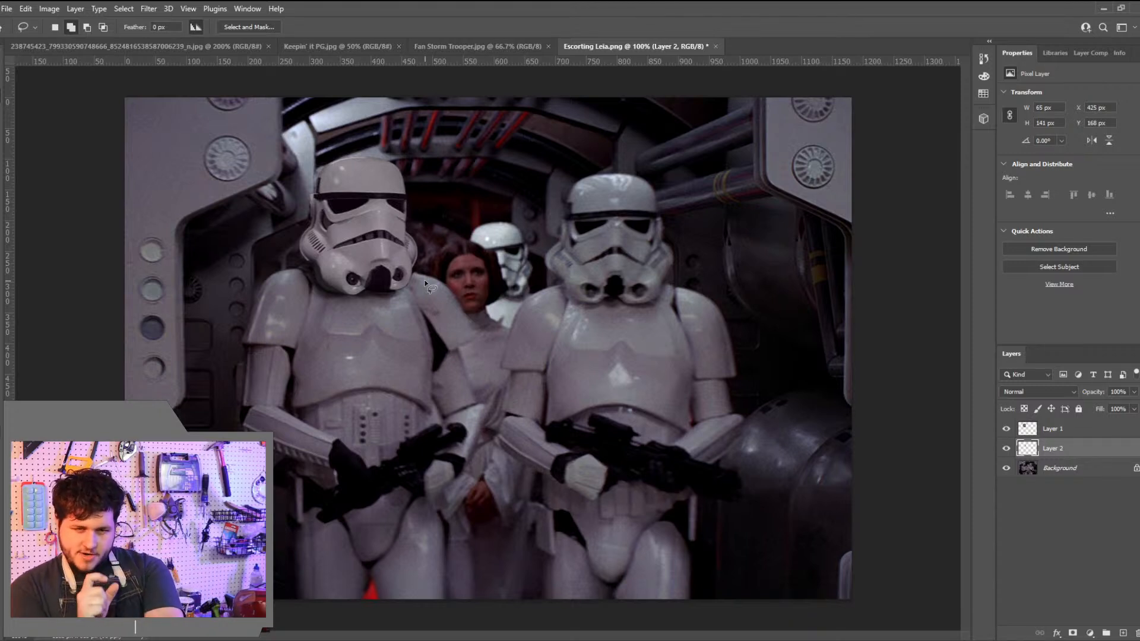
# Select Layer 2 with the mirrored ear section and set the Burn tool's range to Midtones
pyautogui.click(1072, 425)
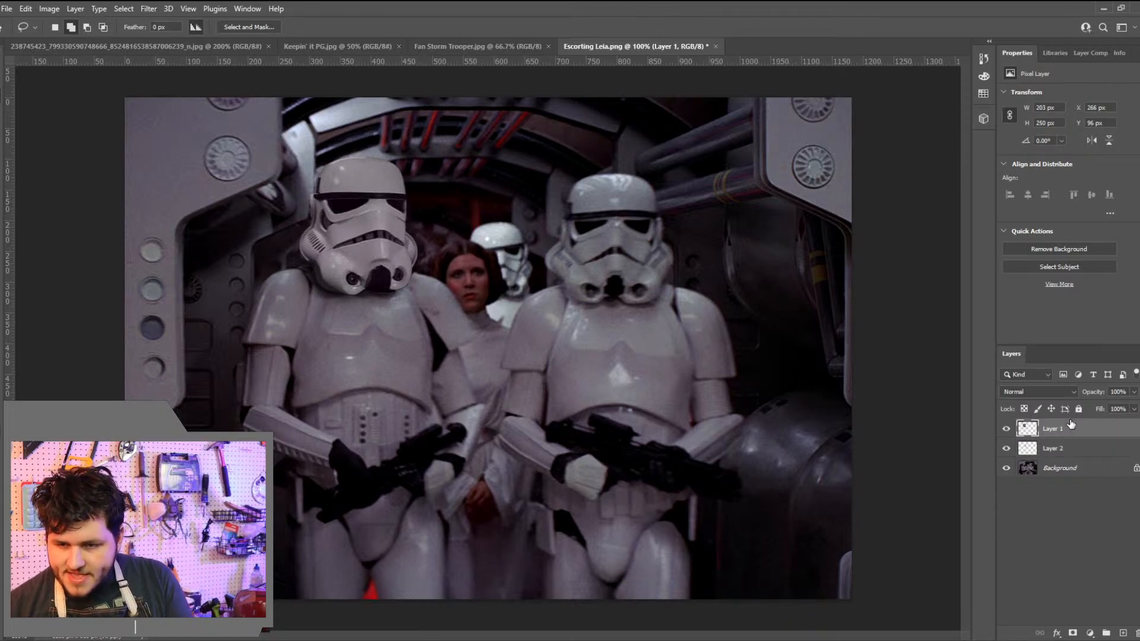
pyautogui.click(1040, 451)
pyautogui.click(2, 295)
pyautogui.click(42, 298)
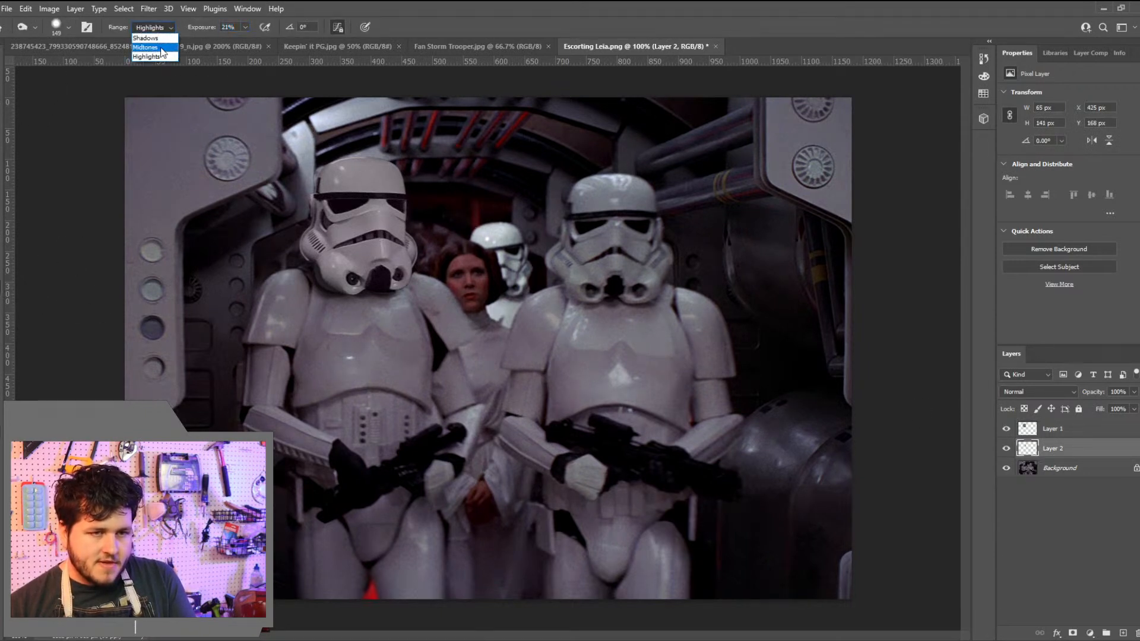
pyautogui.click(161, 48)
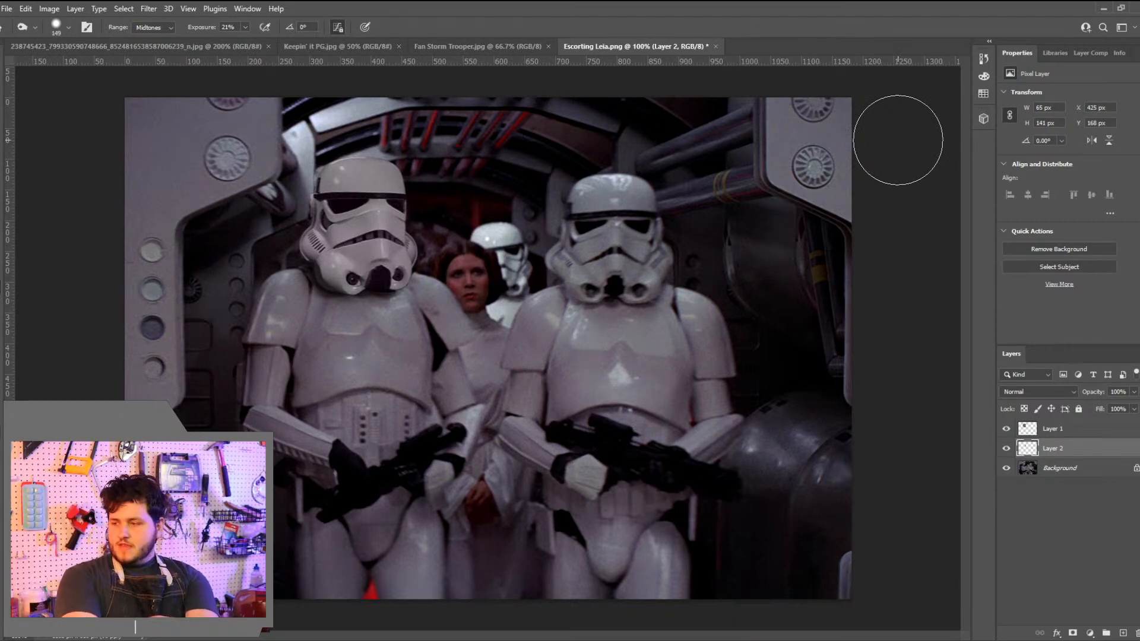
# Try reshaping the mirrored ear section on Layer 2 with a custom Warp transform
pyautogui.click(148, 9)
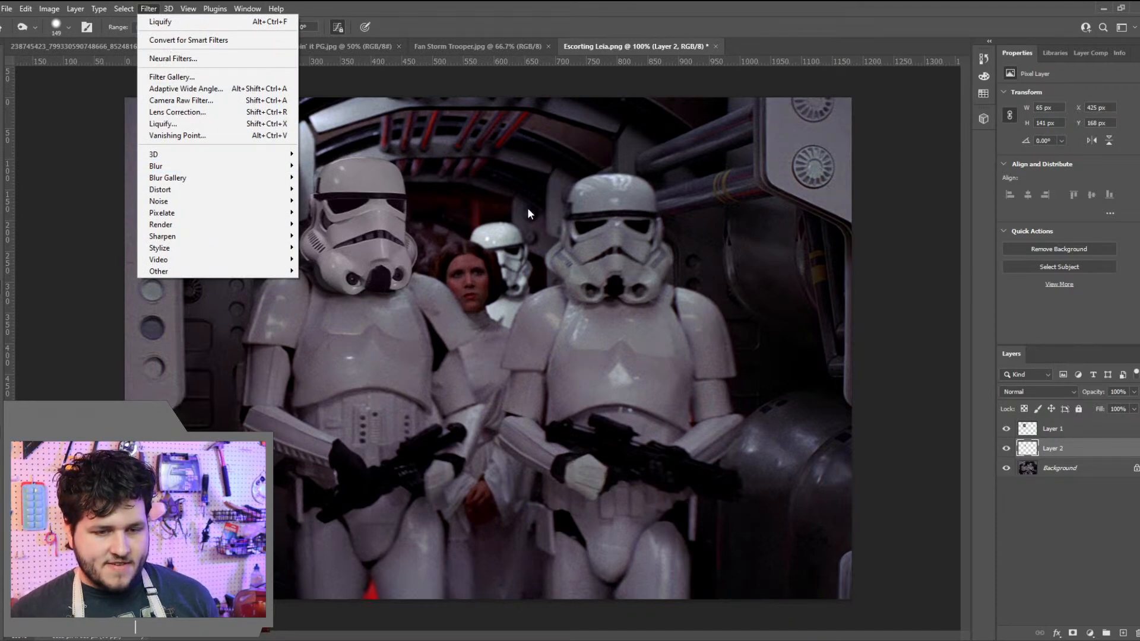
pyautogui.press('Escape')
pyautogui.hotkey('ctrl', 't')
pyautogui.rightClick(410, 245)
pyautogui.click(452, 331)
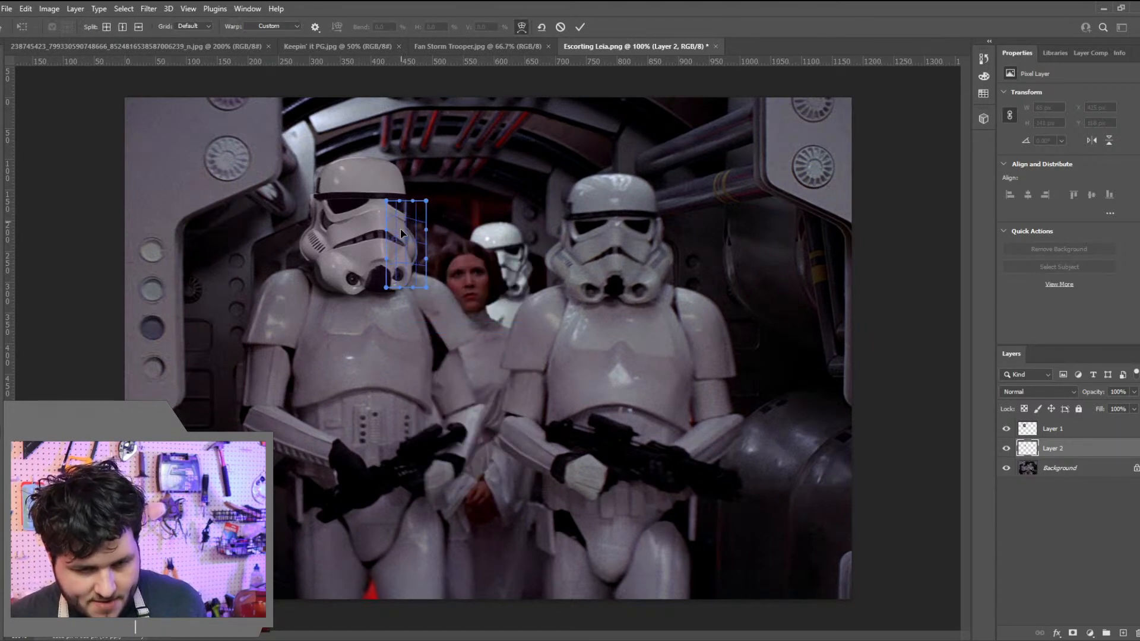
pyautogui.press('Return')
pyautogui.moveTo(416, 265)
pyautogui.mouseDown()
pyautogui.moveTo(403, 223)
pyautogui.moveTo(407, 248)
pyautogui.mouseUp()
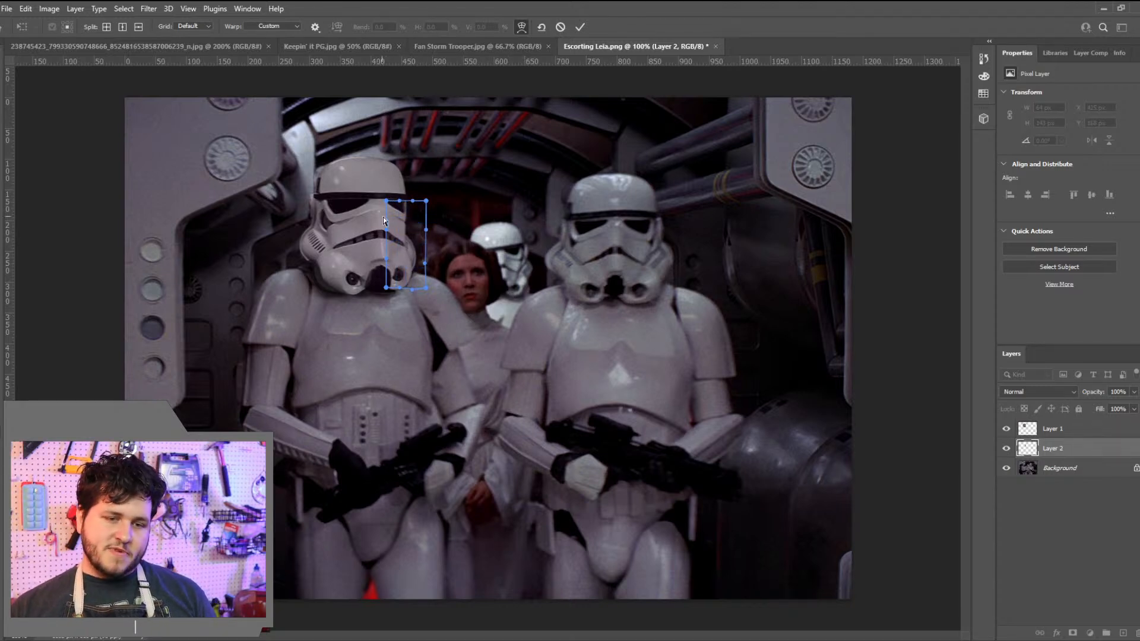
pyautogui.moveTo(397, 228); pyautogui.dragTo(398, 223)
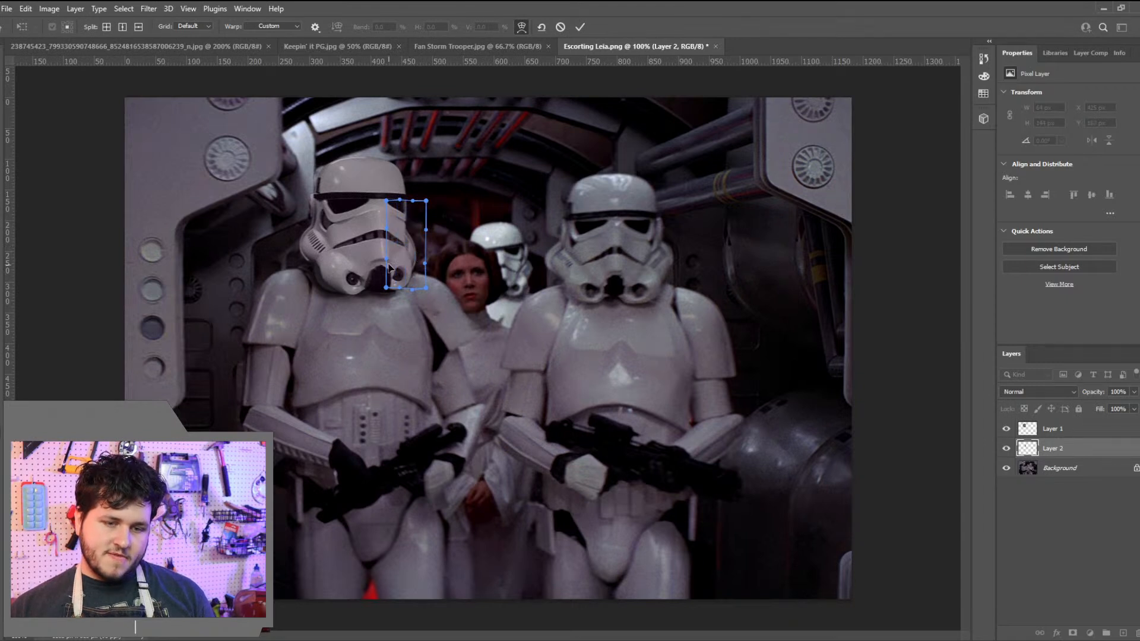
pyautogui.moveTo(385, 263); pyautogui.dragTo(387, 272)
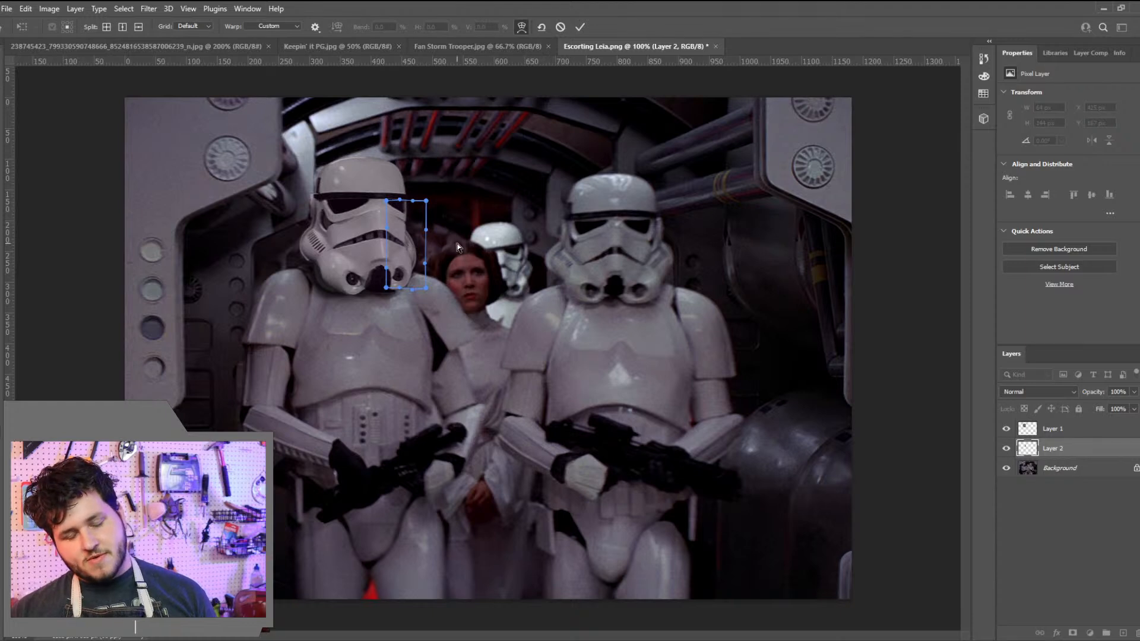
pyautogui.hotkey('ctrl', 'z')
pyautogui.hotkey('ctrl', 'z')
pyautogui.press('Escape')
# Push the upper part of the mirrored ear section slightly upward with the size 77 Liquify brush and apply the filter
pyautogui.press('o')
pyautogui.click(145, 8)
pyautogui.click(192, 124)
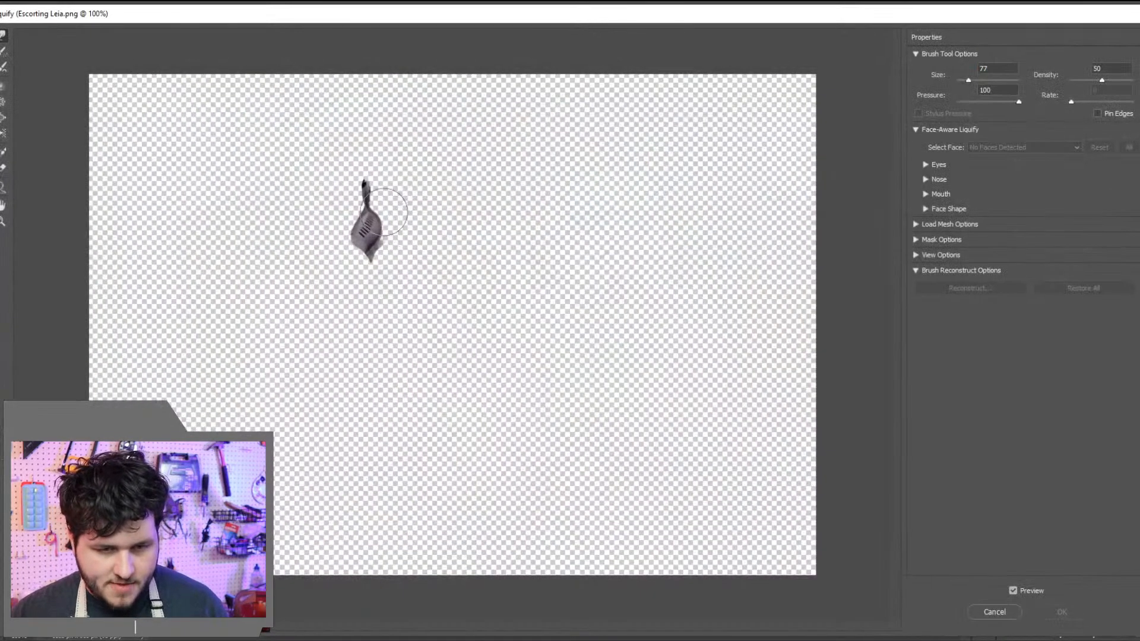
pyautogui.moveTo(369, 200); pyautogui.dragTo(365, 190)
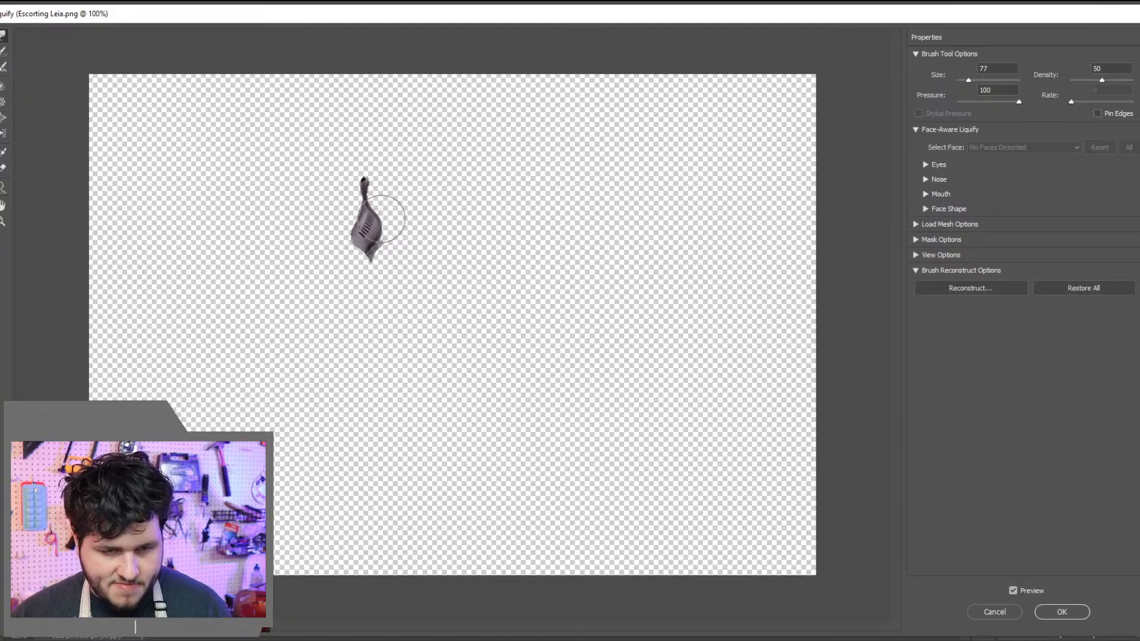
pyautogui.click(1063, 609)
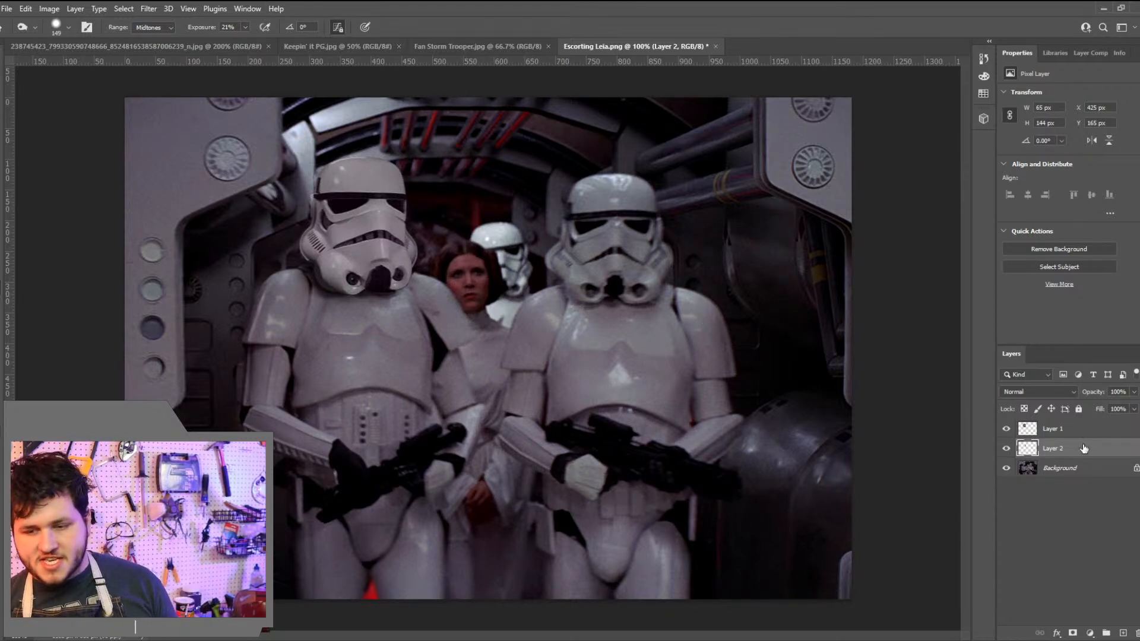
# Hide and reshow Layer 2 to compare the helmet with and without the mirrored ear section
pyautogui.click(1006, 449)
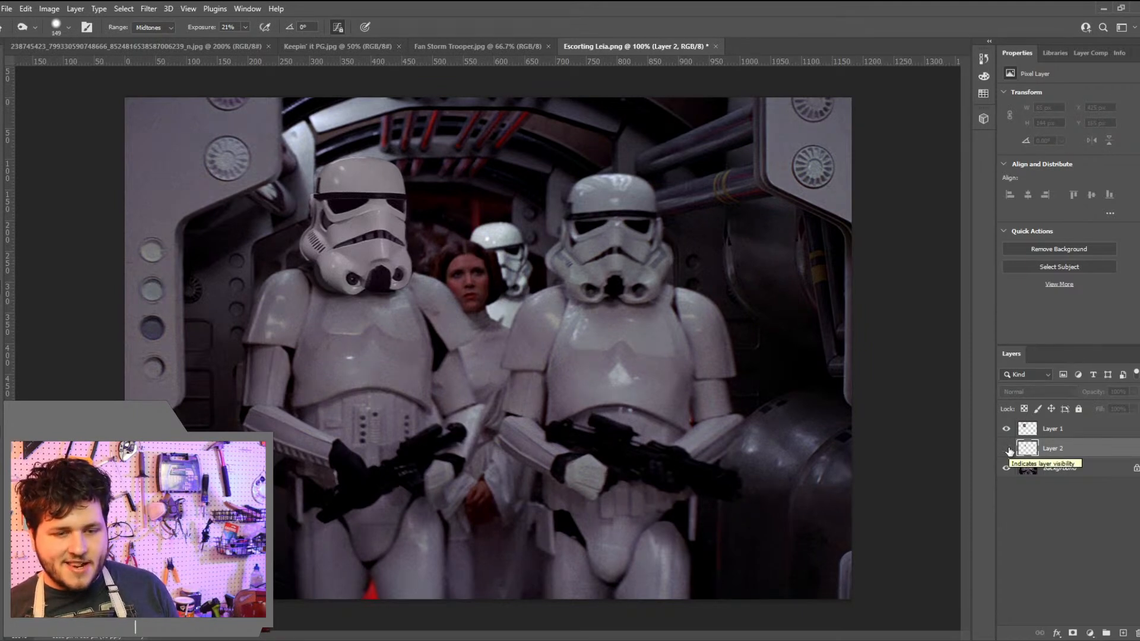
pyautogui.click(1007, 450)
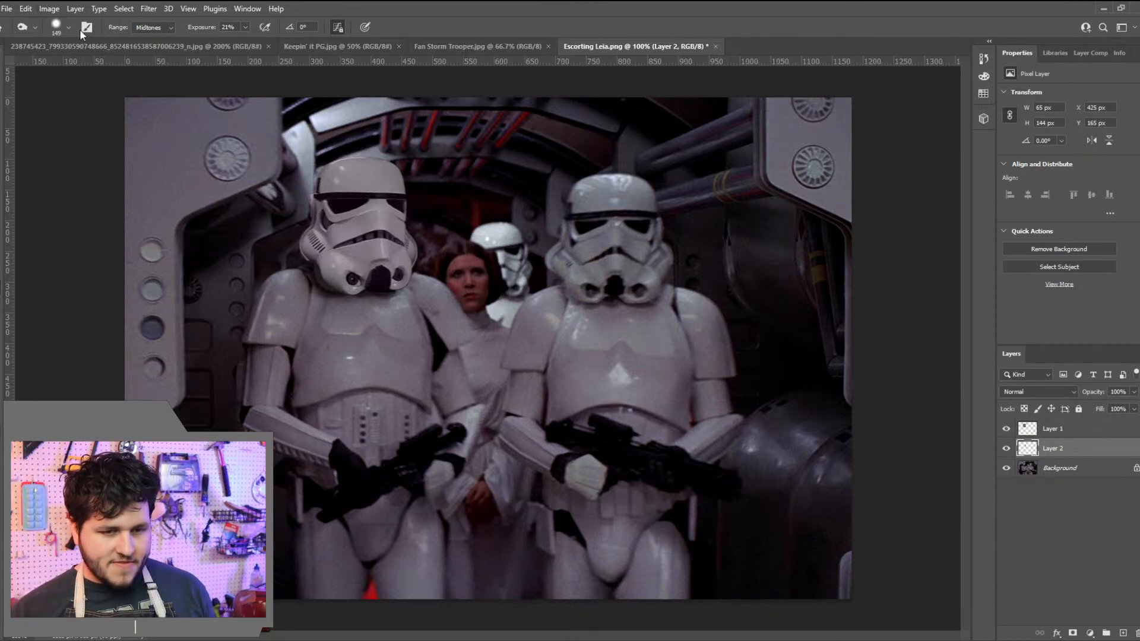
# Save the layered composite as Escorting Leia.psd in the fan's project folder with Maximize Compatibility enabled
pyautogui.click(7, 9)
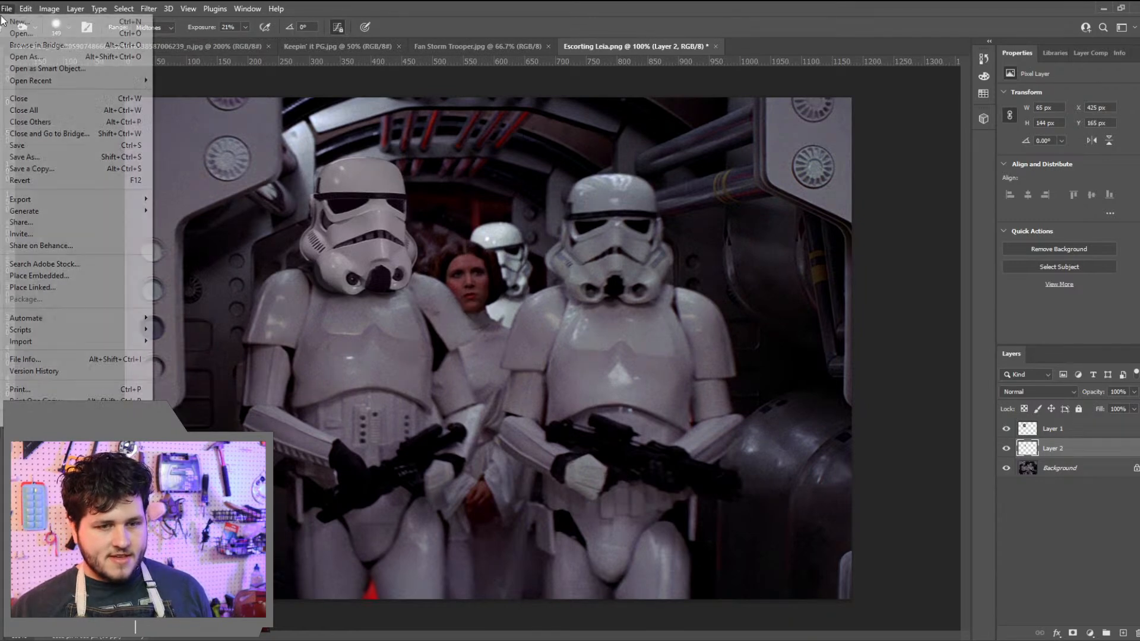
pyautogui.moveTo(47, 202)
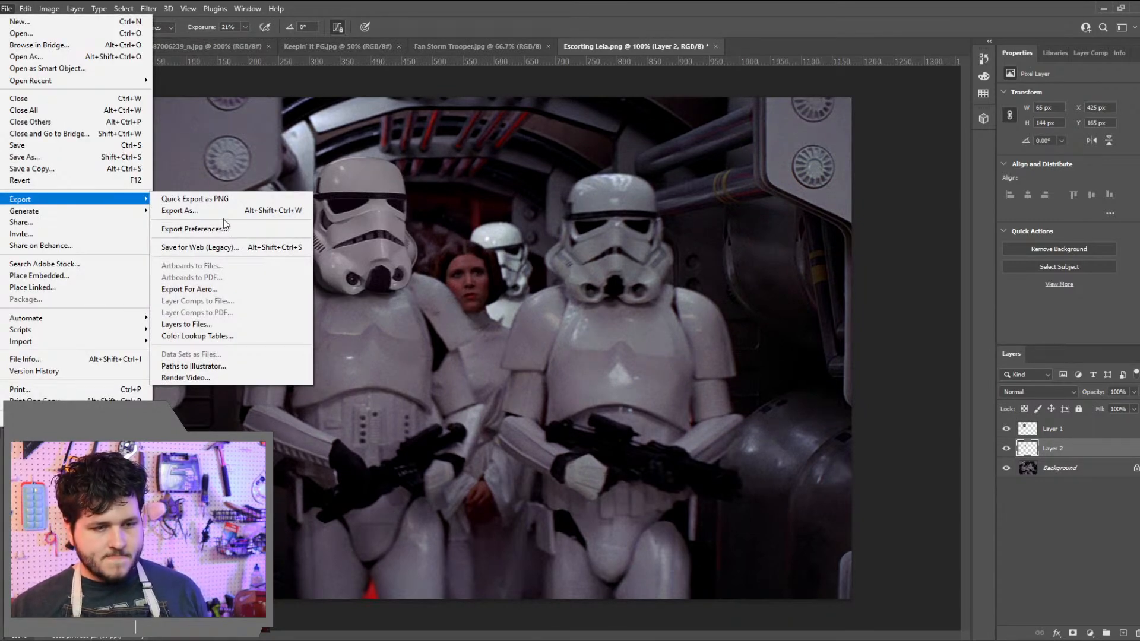
pyautogui.click(849, 181)
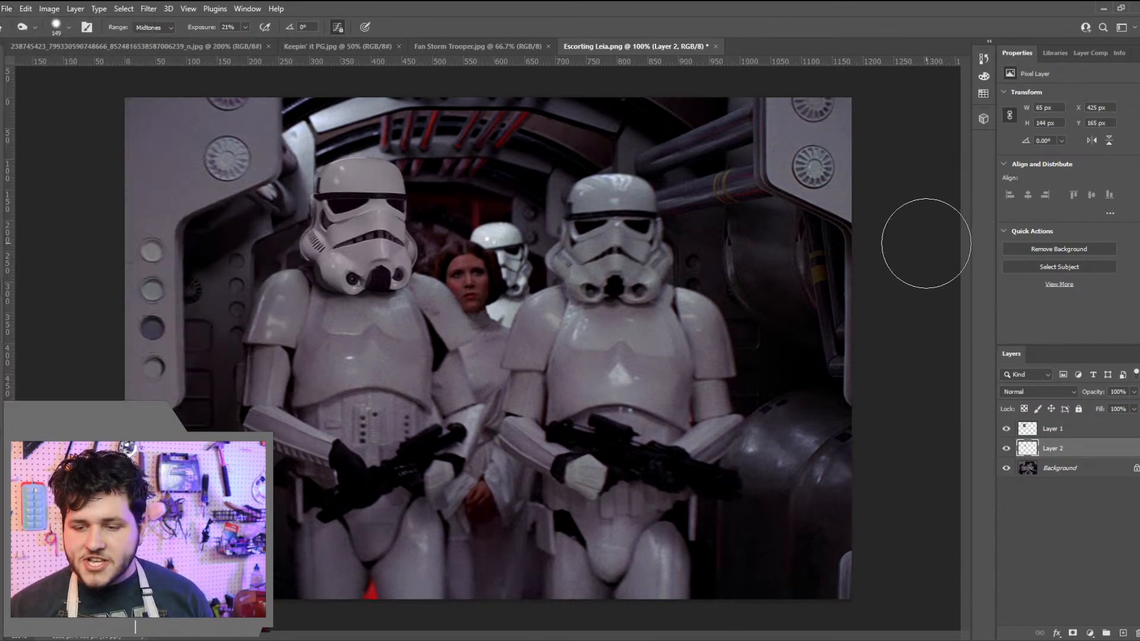
pyautogui.press('v')
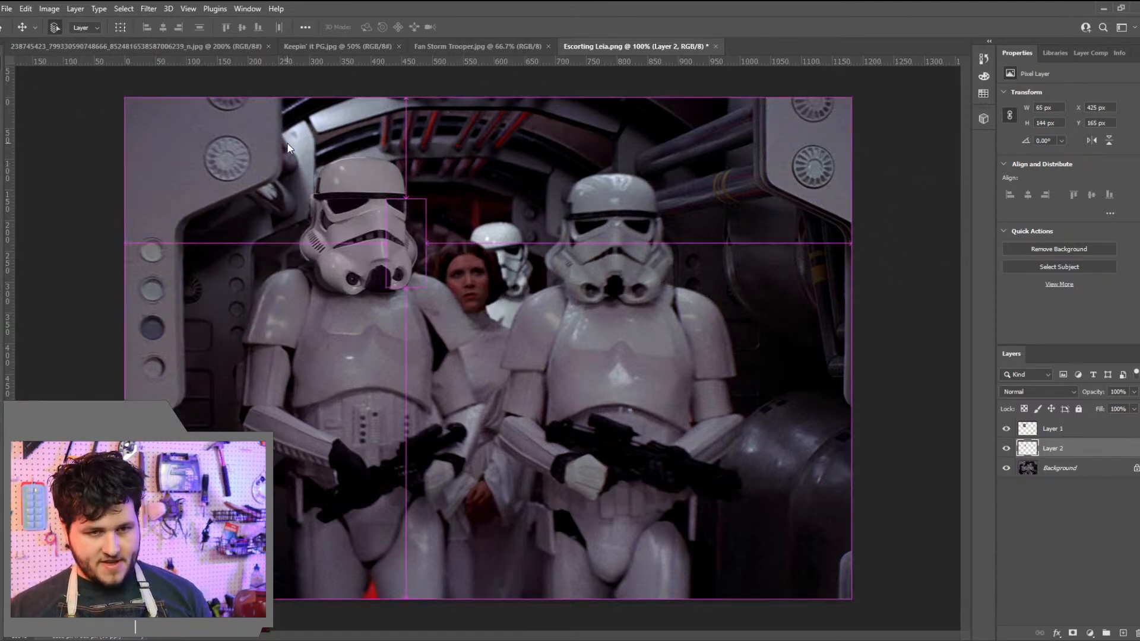
pyautogui.hotkey('ctrl', 'shift', 's')
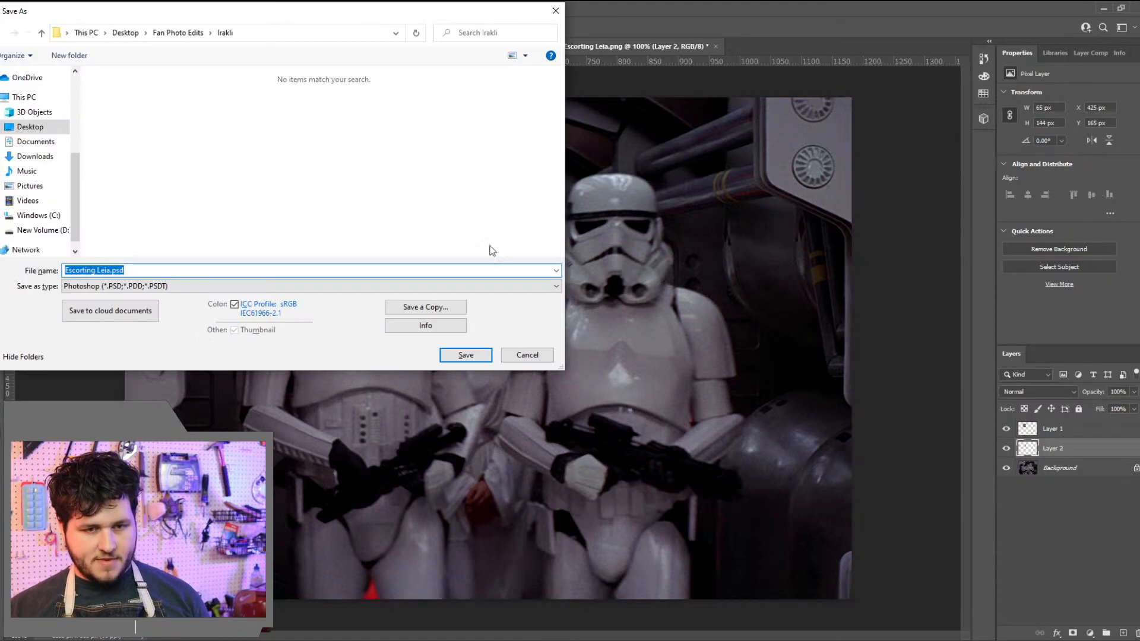
pyautogui.click(463, 356)
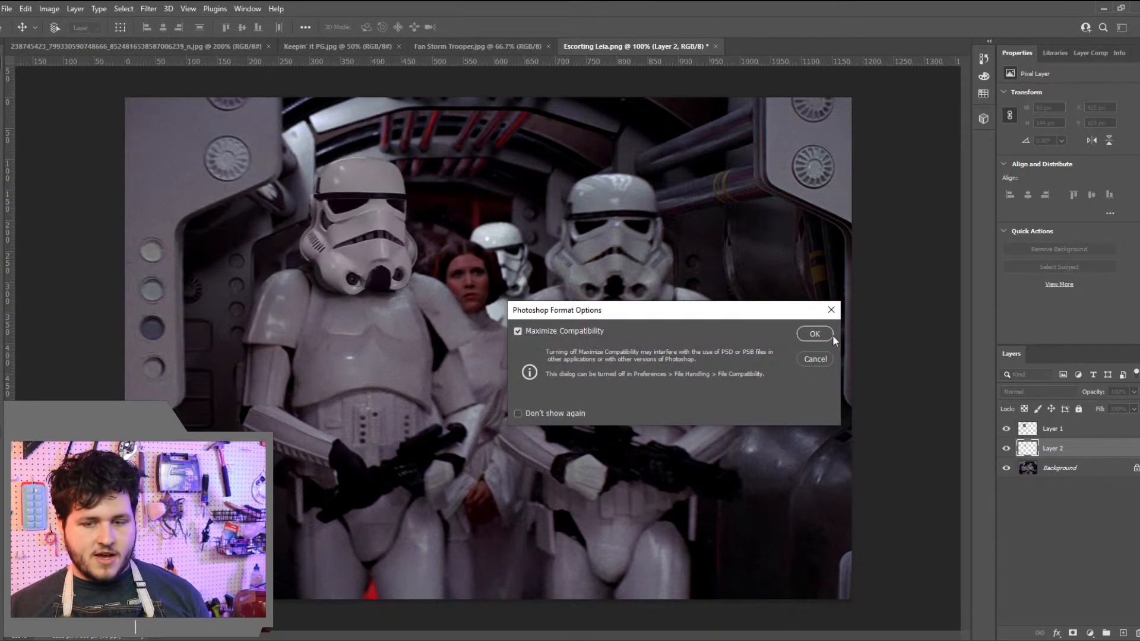
pyautogui.click(798, 331)
# Export the composite as Escorting Leia.jpg into the fan's project folder inside Fan Photo Edits
pyautogui.click(7, 8)
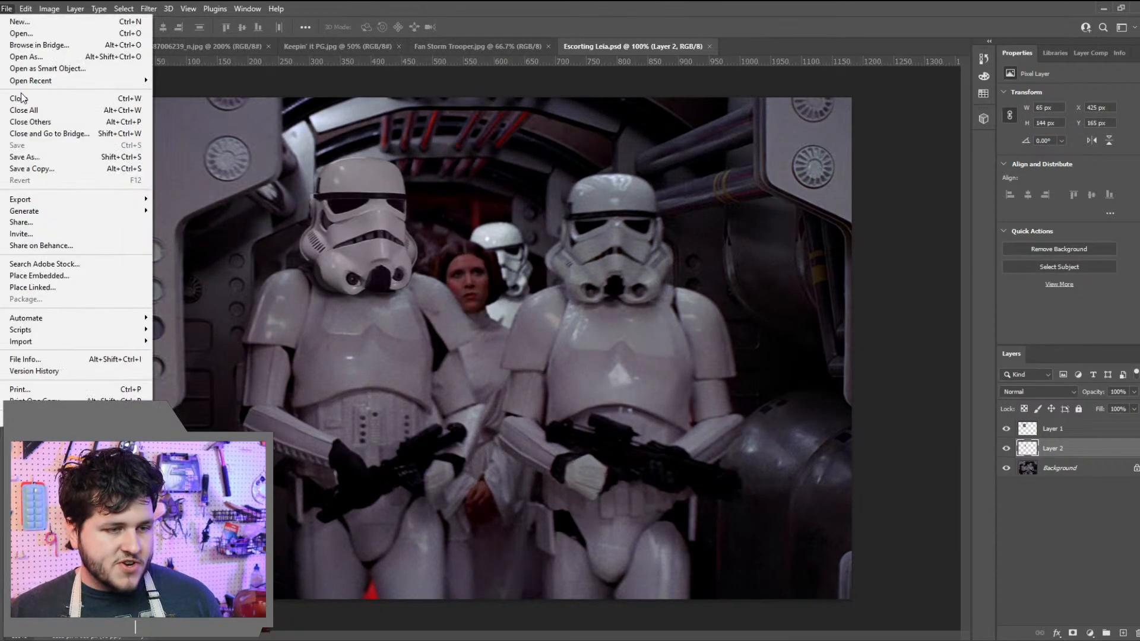
pyautogui.moveTo(105, 195)
pyautogui.click(225, 212)
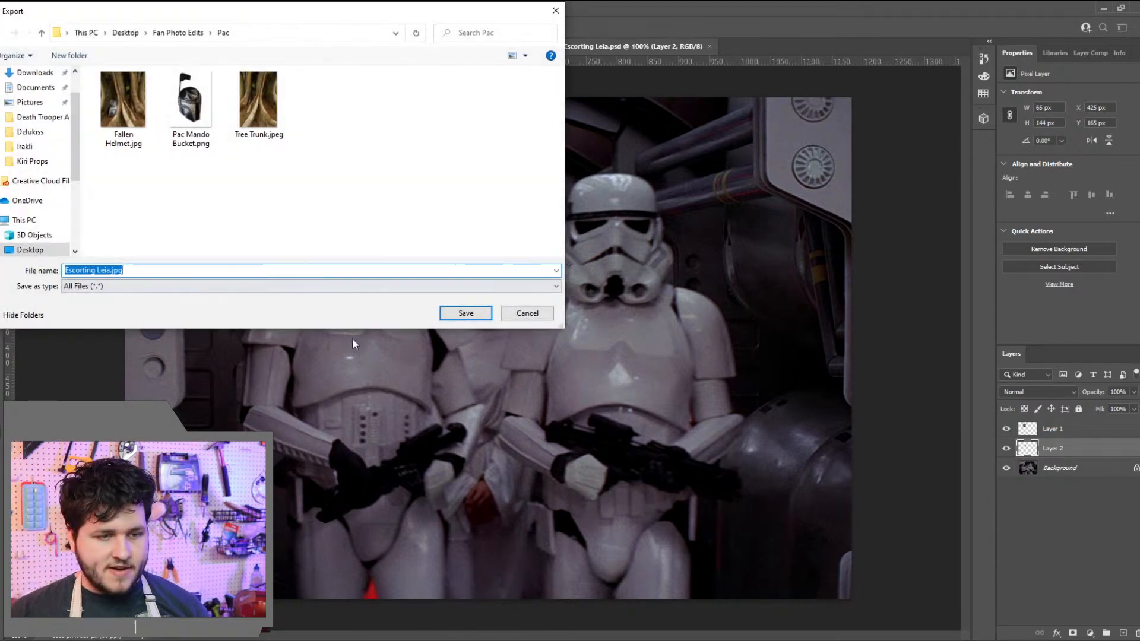
pyautogui.click(125, 34)
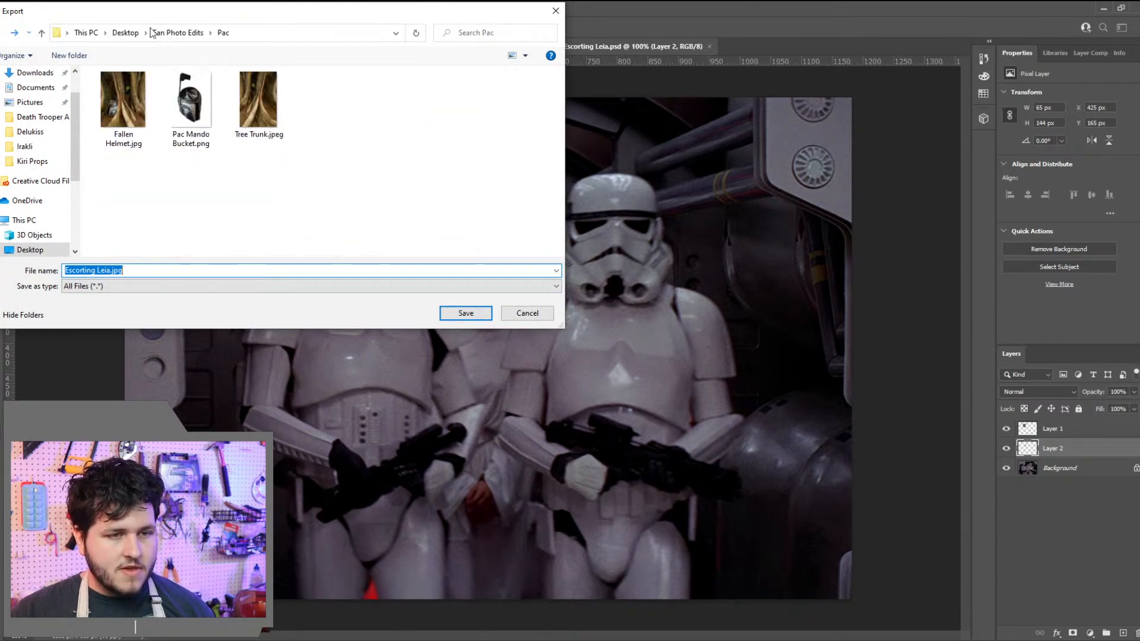
pyautogui.click(175, 32)
pyautogui.doubleClick(176, 121)
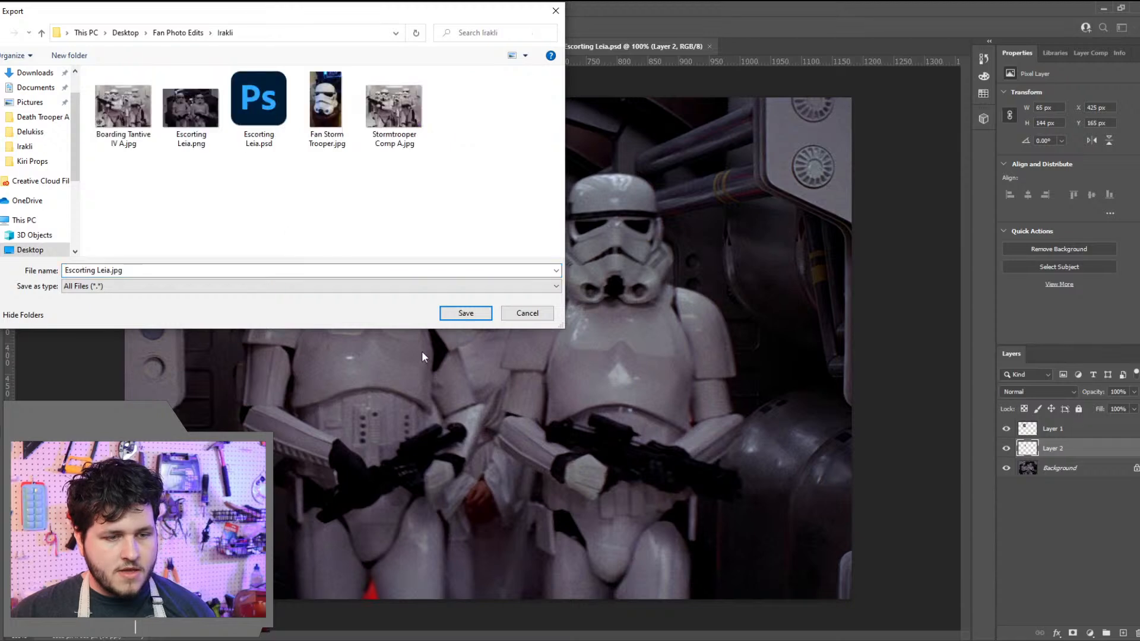
pyautogui.click(466, 312)
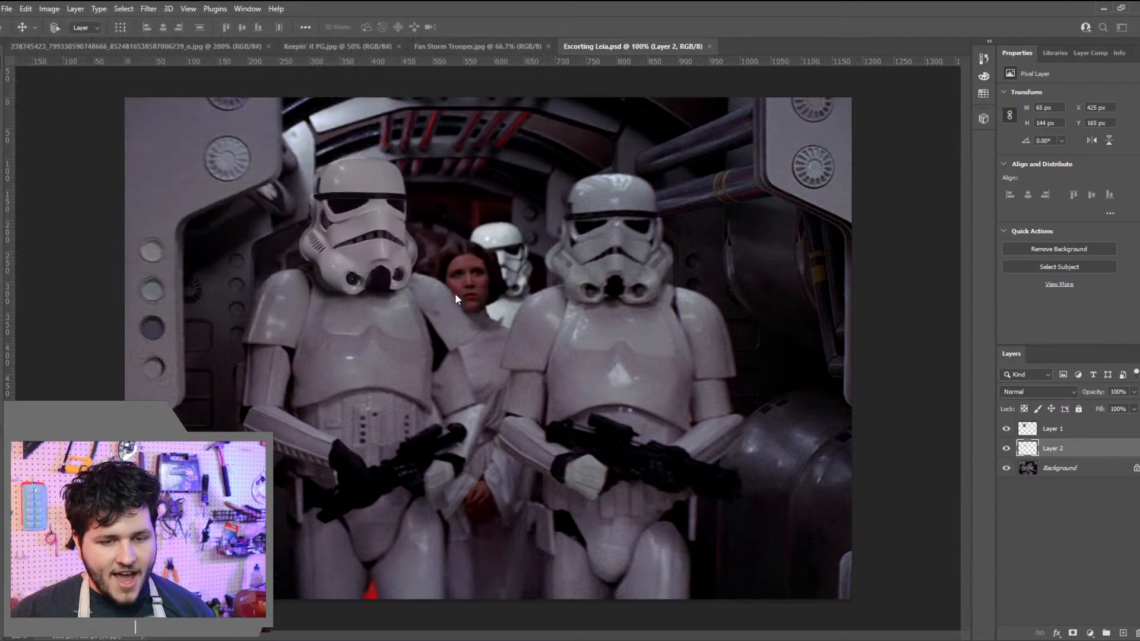
# Open the exported Escorting Leia.jpg from the fan's project folder
pyautogui.click(7, 8)
pyautogui.click(41, 36)
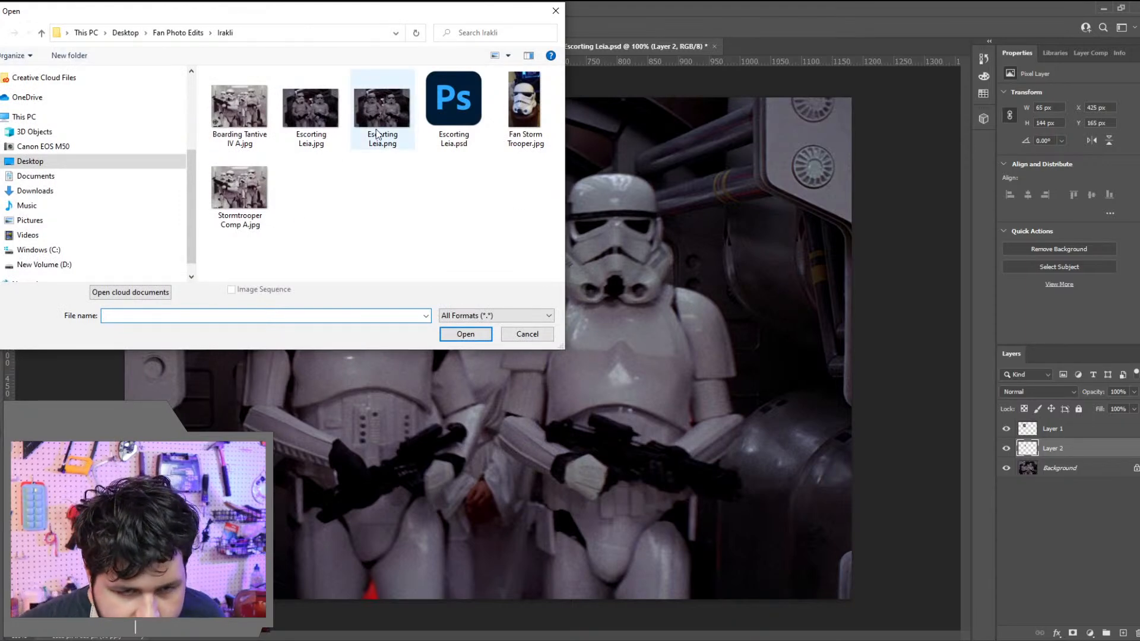
pyautogui.doubleClick(305, 112)
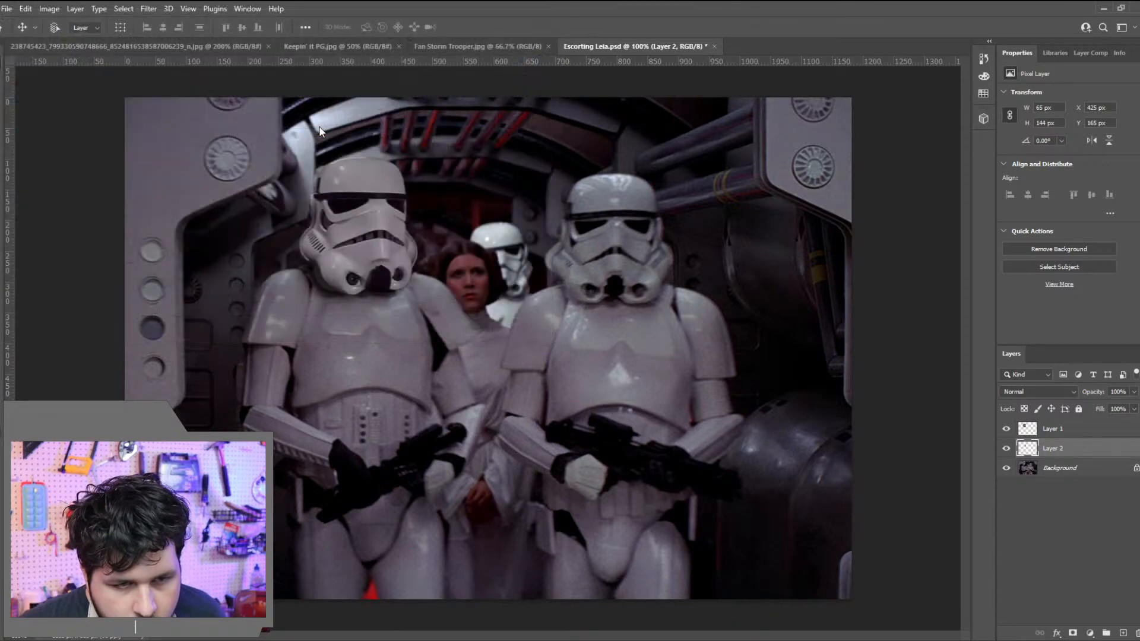
# Try Auto Tone on the exported Escorting Leia image and undo it
pyautogui.click(50, 9)
pyautogui.click(65, 58)
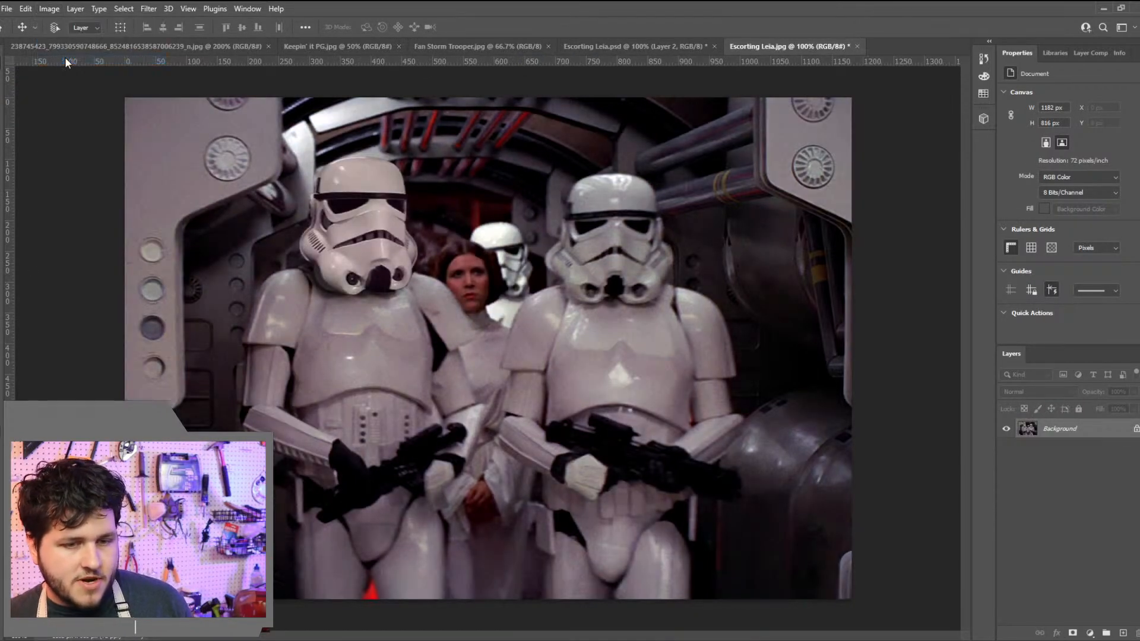
pyautogui.hotkey('ctrl', 'z')
# Apply Auto Contrast to the exported Escorting Leia image
pyautogui.click(49, 9)
pyautogui.click(69, 70)
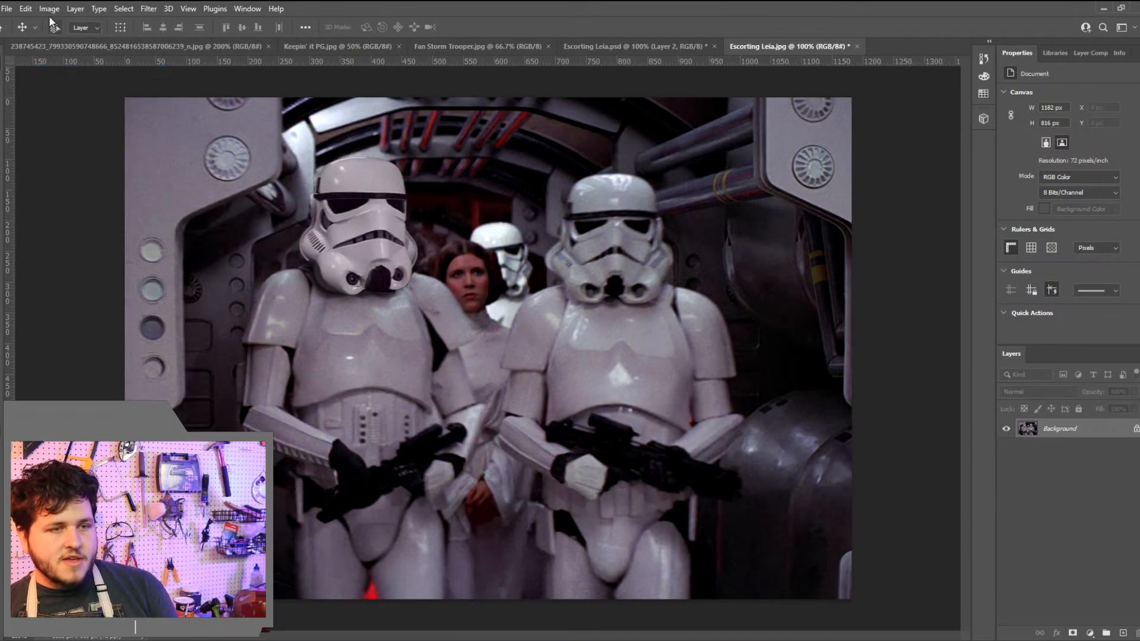
# Try Auto Color on the exported Escorting Leia image and undo it
pyautogui.click(48, 9)
pyautogui.click(65, 81)
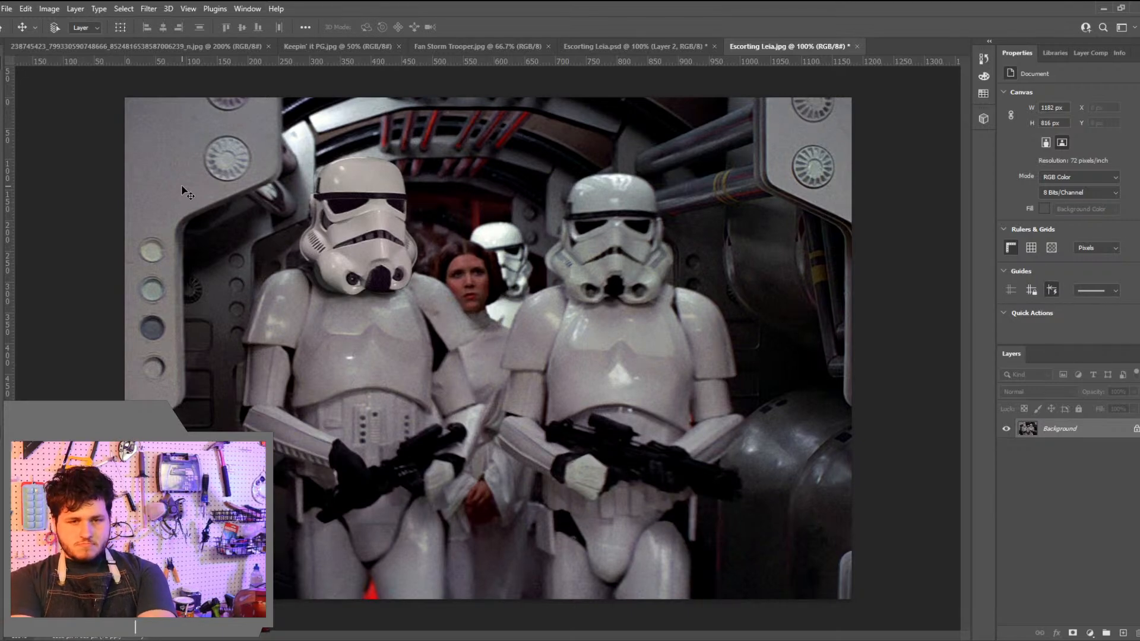
pyautogui.hotkey('ctrl', 'z')
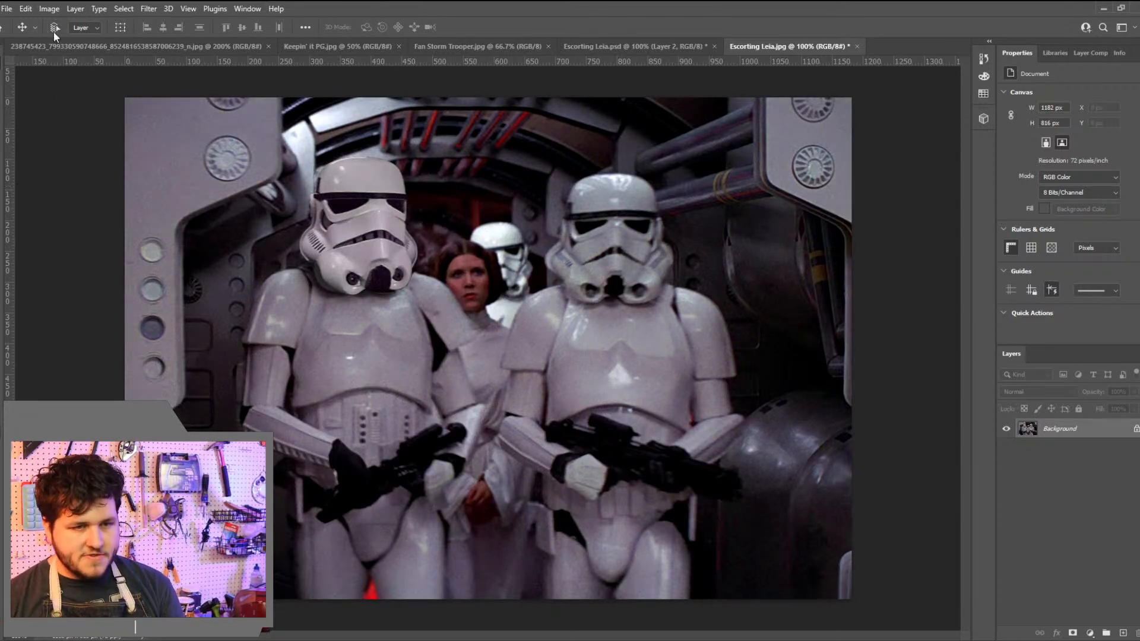
# Brighten the flattened image slightly with an Exposure adjustment of +0.03
pyautogui.click(42, 9)
pyautogui.moveTo(65, 36)
pyautogui.click(196, 76)
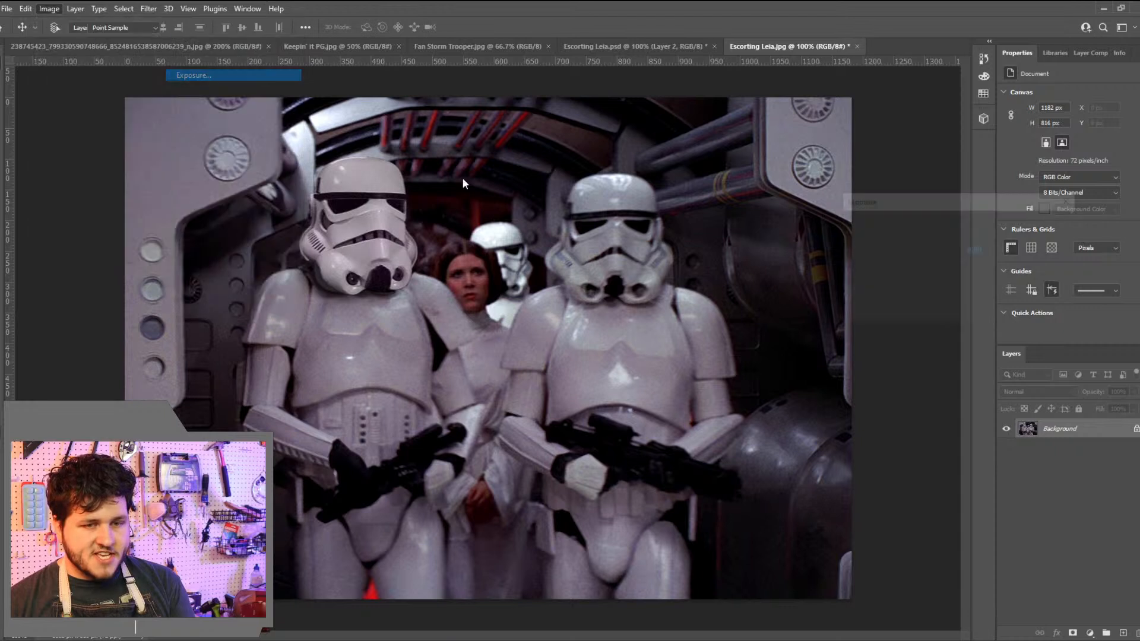
pyautogui.moveTo(927, 262); pyautogui.dragTo(928, 262)
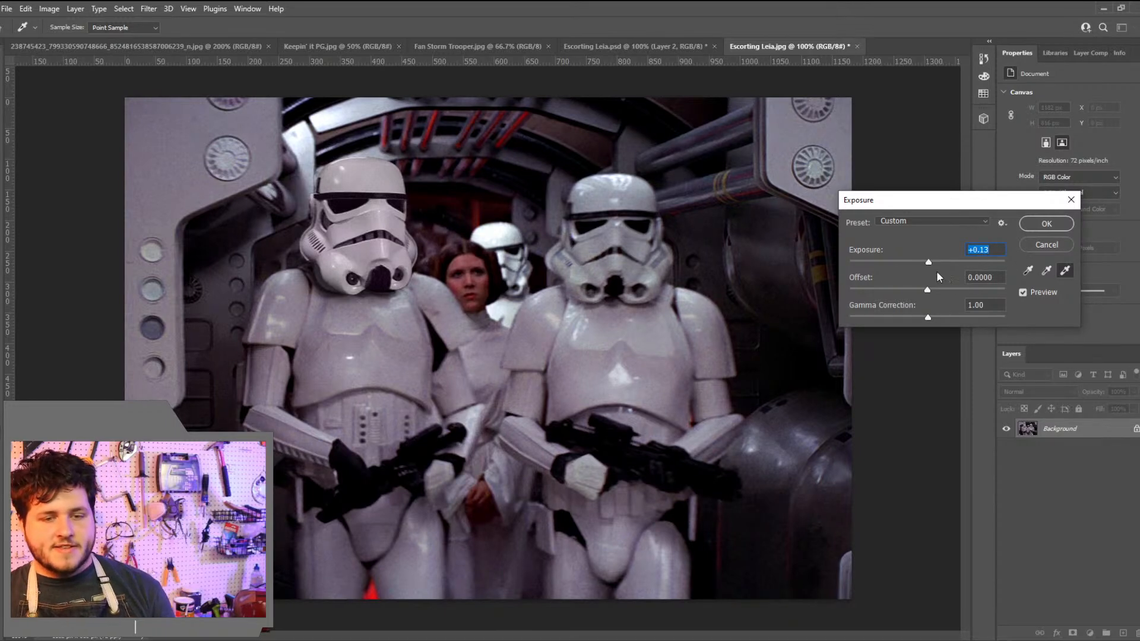
pyautogui.moveTo(927, 259); pyautogui.dragTo(927, 261)
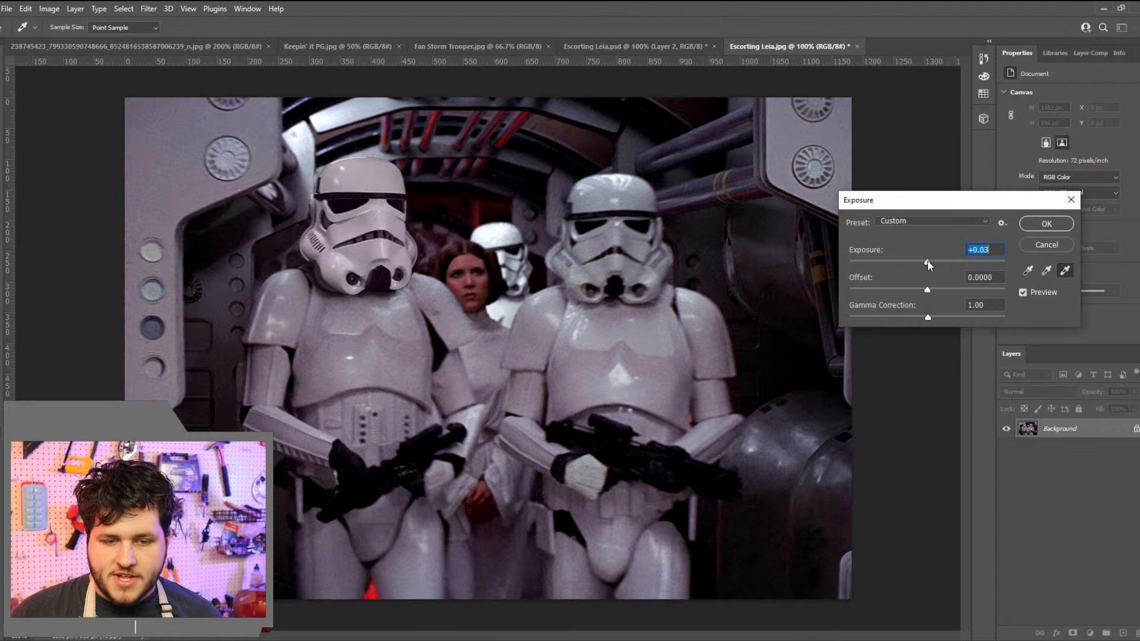
pyautogui.click(1056, 229)
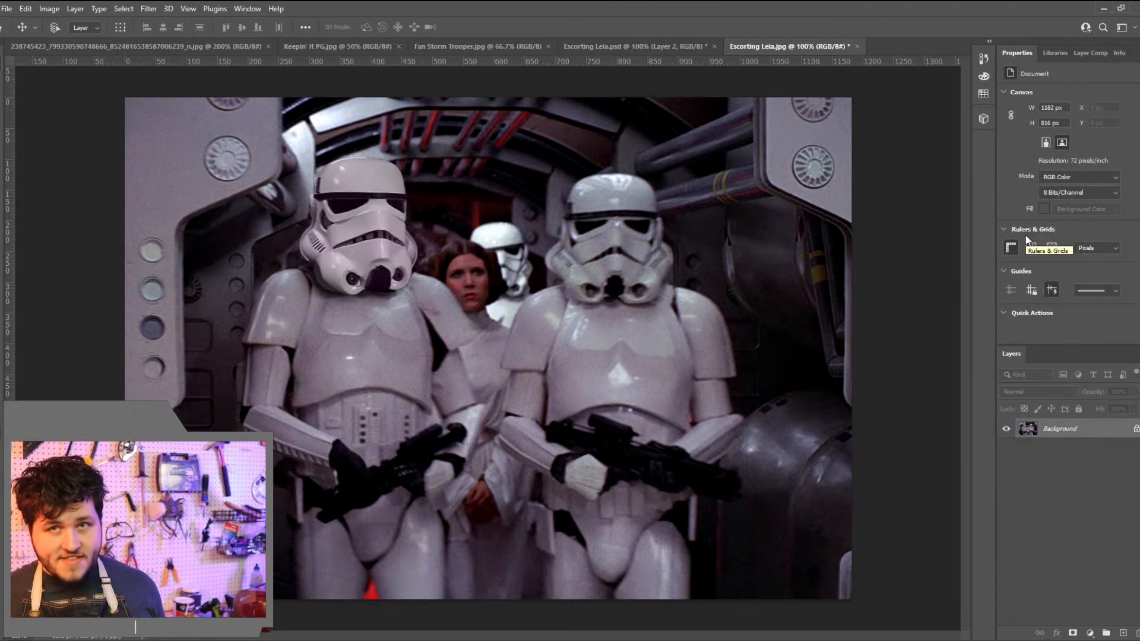
# Save Escorting Leia.jpg over itself at JPEG quality 8 (High) in Baseline ("Standard") format
pyautogui.click(7, 9)
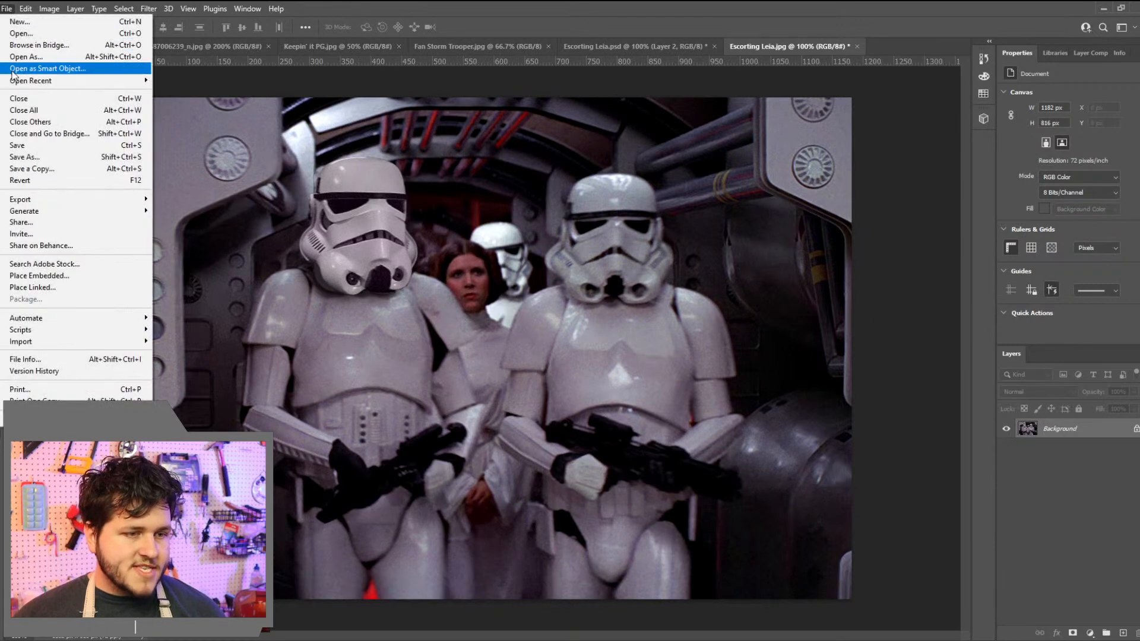
pyautogui.click(26, 146)
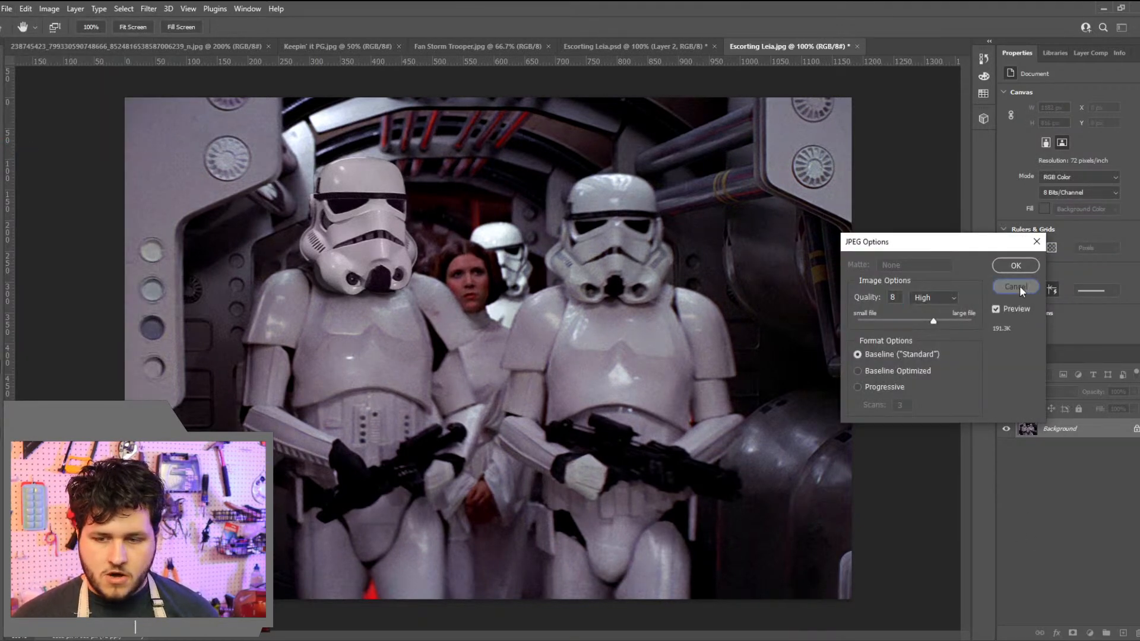
pyautogui.click(1020, 265)
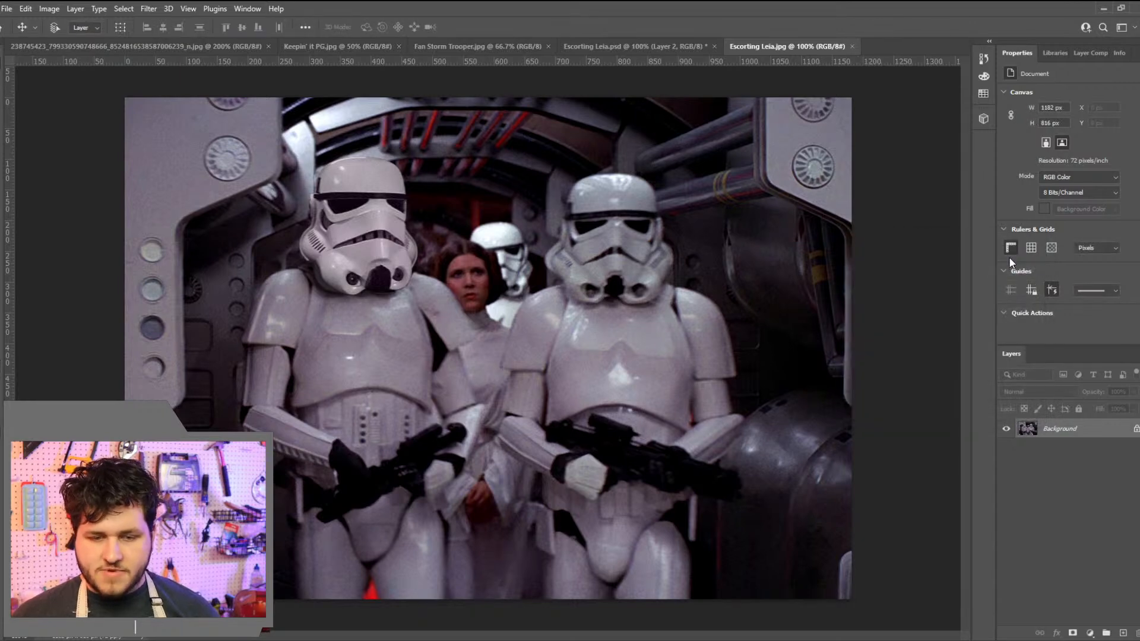
# Open the helmet photo IMG_2426.JPG from the MY Fordo Bucket folder inside Fan Photo Edits
pyautogui.click(7, 9)
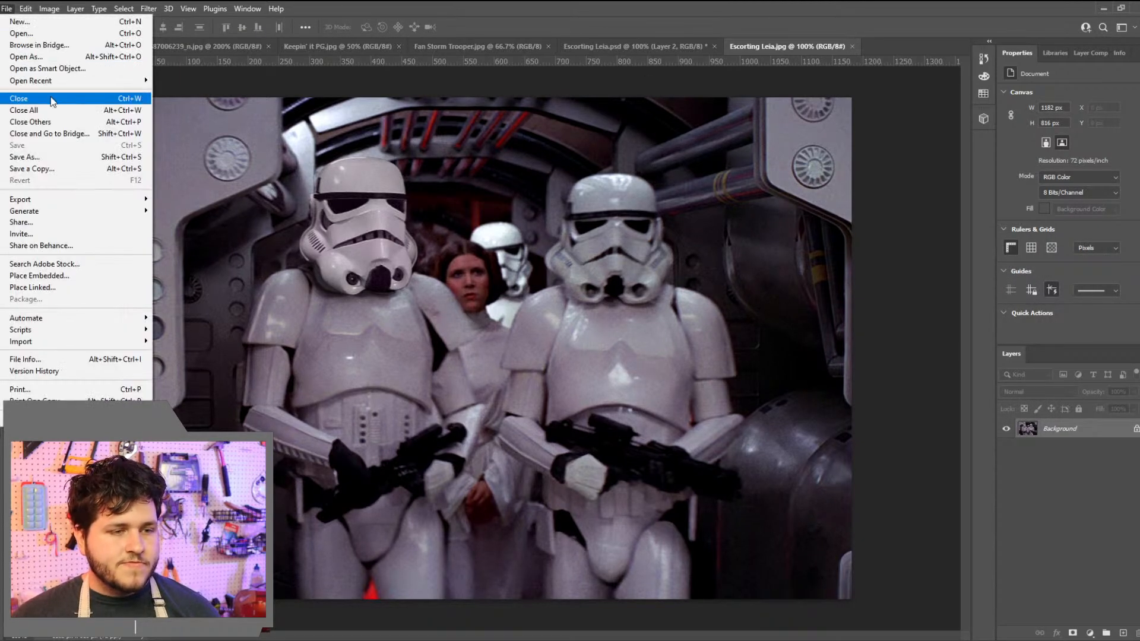
pyautogui.click(58, 36)
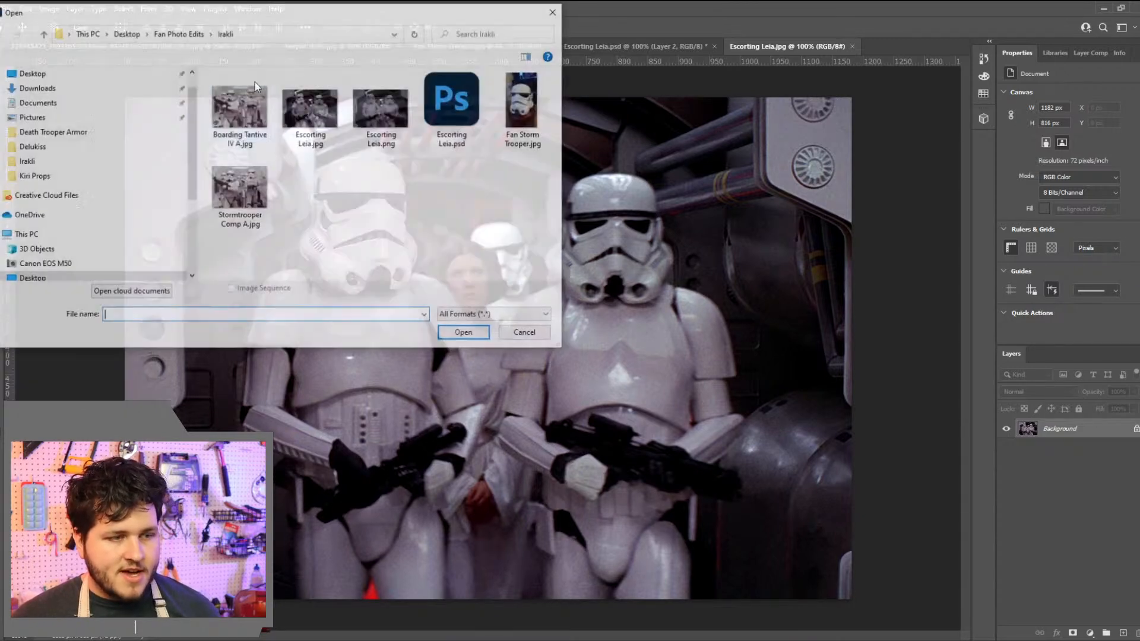
pyautogui.click(172, 34)
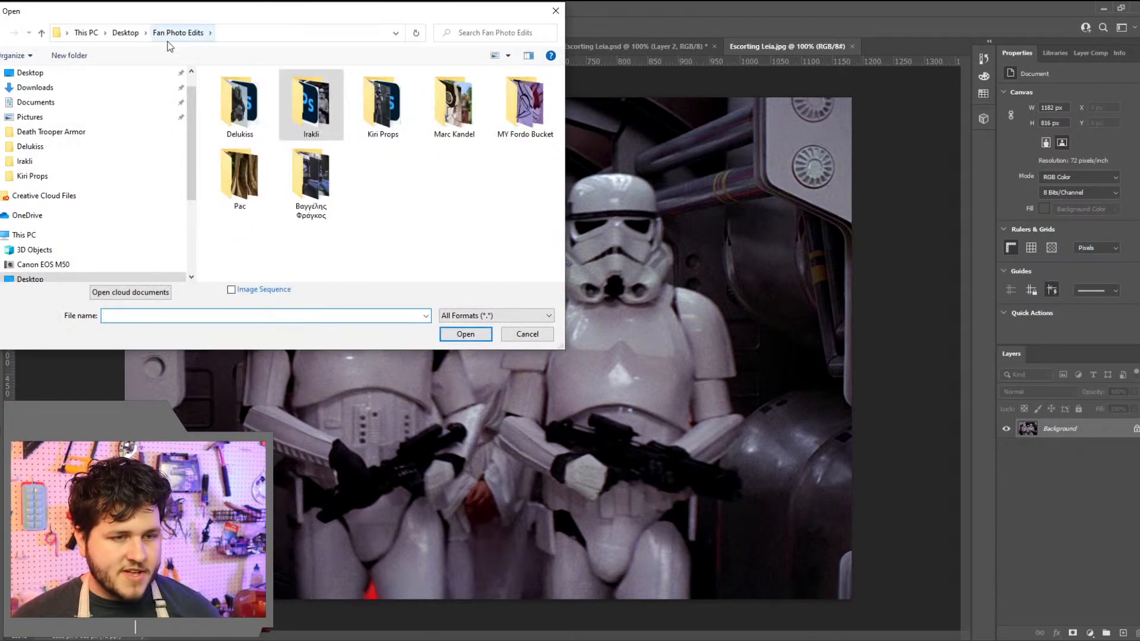
pyautogui.doubleClick(525, 102)
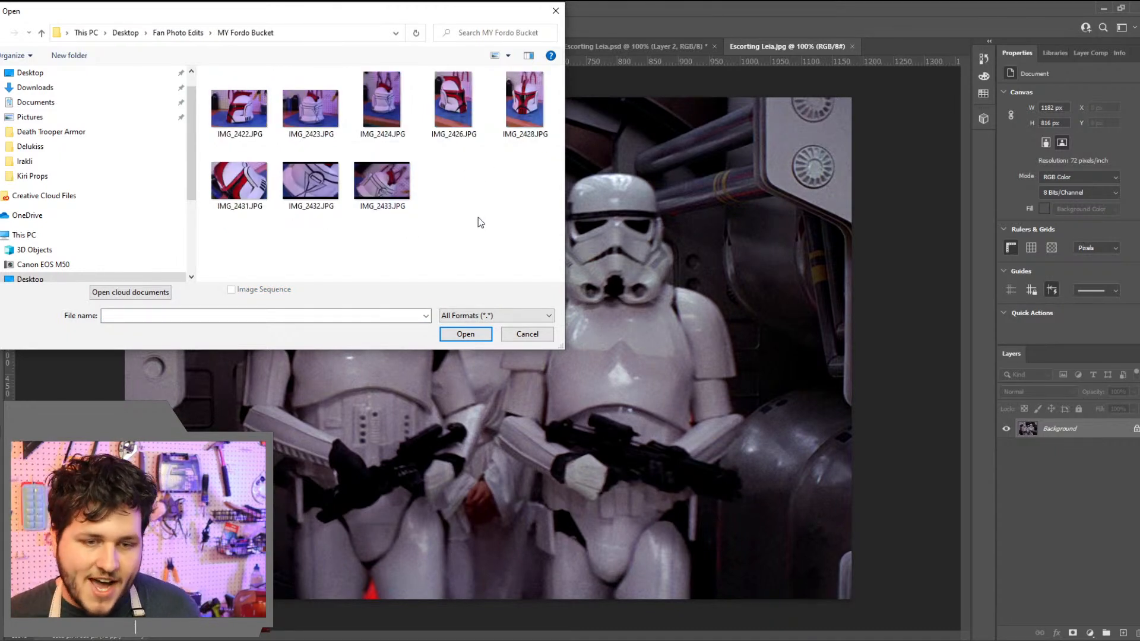
pyautogui.doubleClick(440, 97)
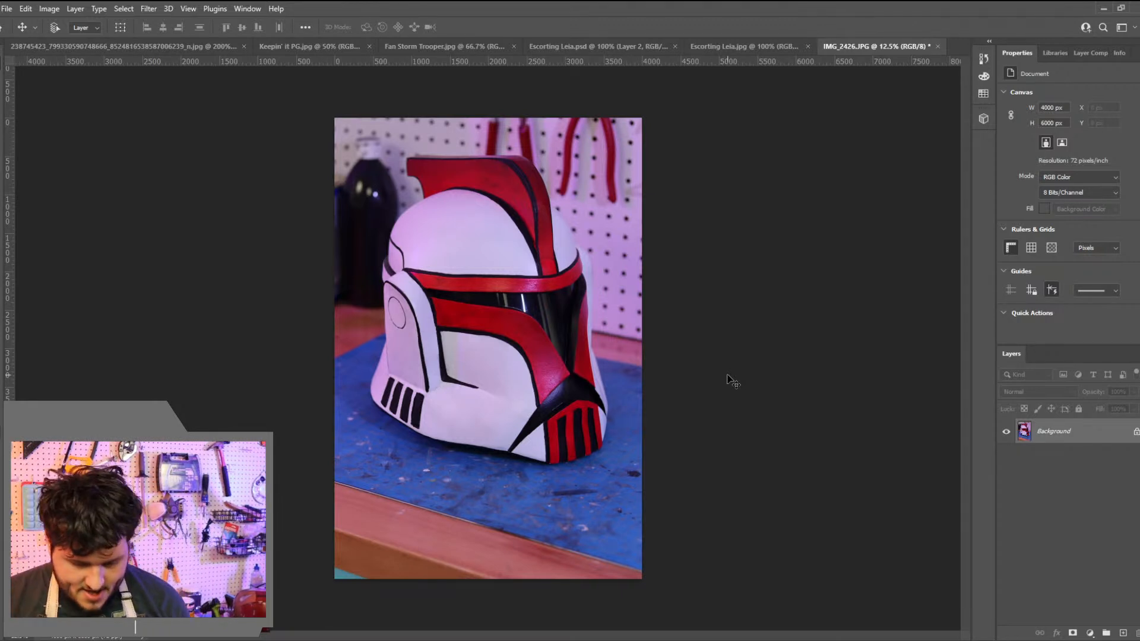
# Examine the visor, cheek and chin details of the red-and-white clone helmet up close
pyautogui.hotkey('ctrl', '+')
pyautogui.scroll(1, 693, 359)
pyautogui.scroll(-1, 693, 359)
pyautogui.hotkey('ctrl', '+')
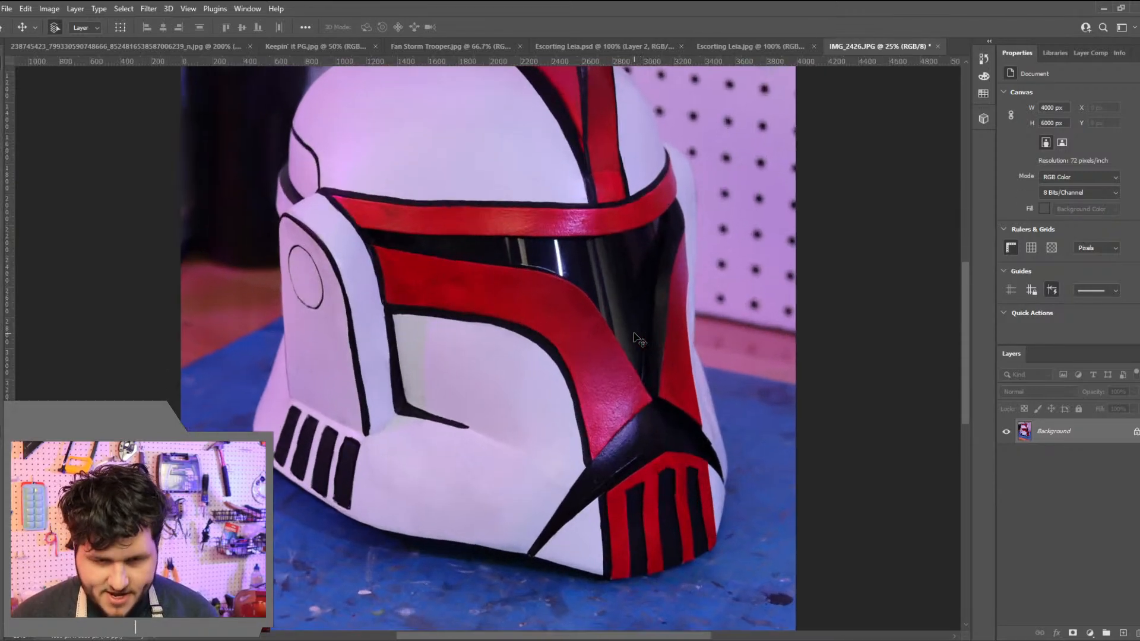
pyautogui.hotkey('ctrl', '-')
pyautogui.hotkey('ctrl', '-')
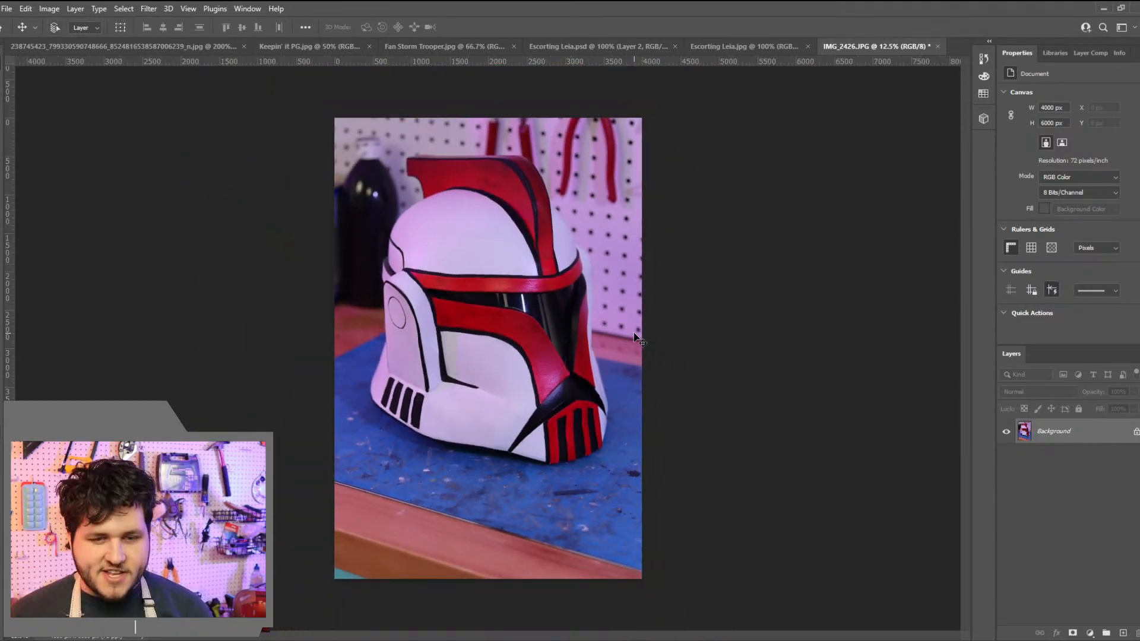